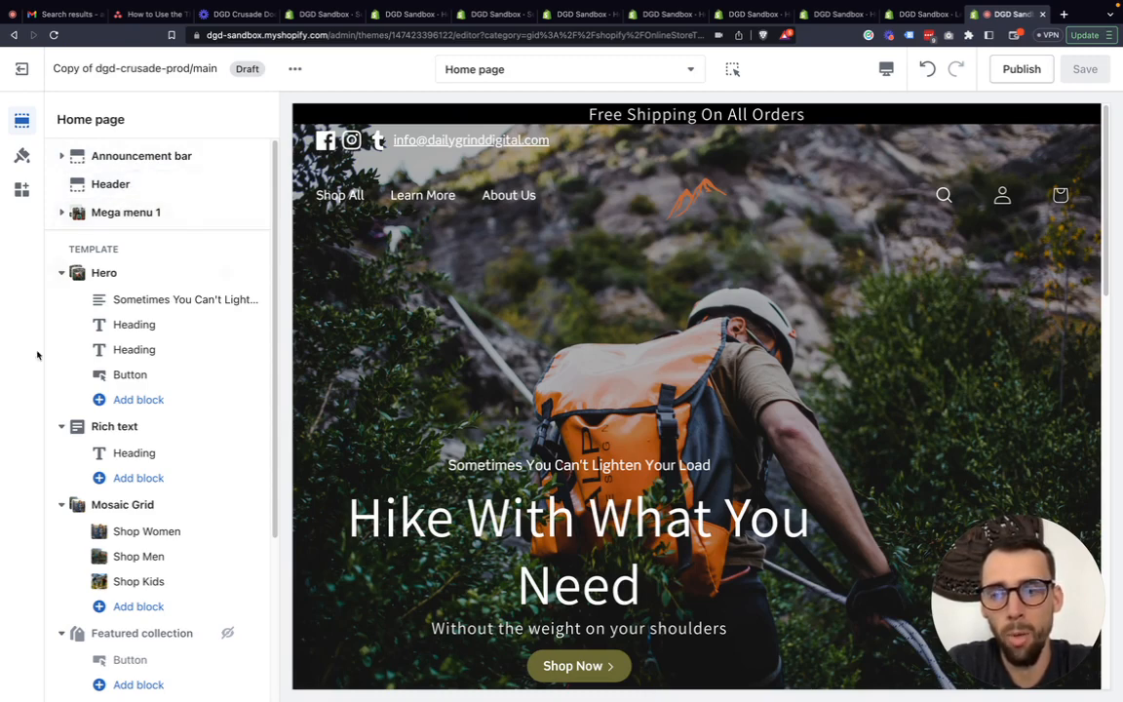
Expand the home page's announcement bar section, turn the bar's display off and switch it back on
scroll(156, 609, down, 3)
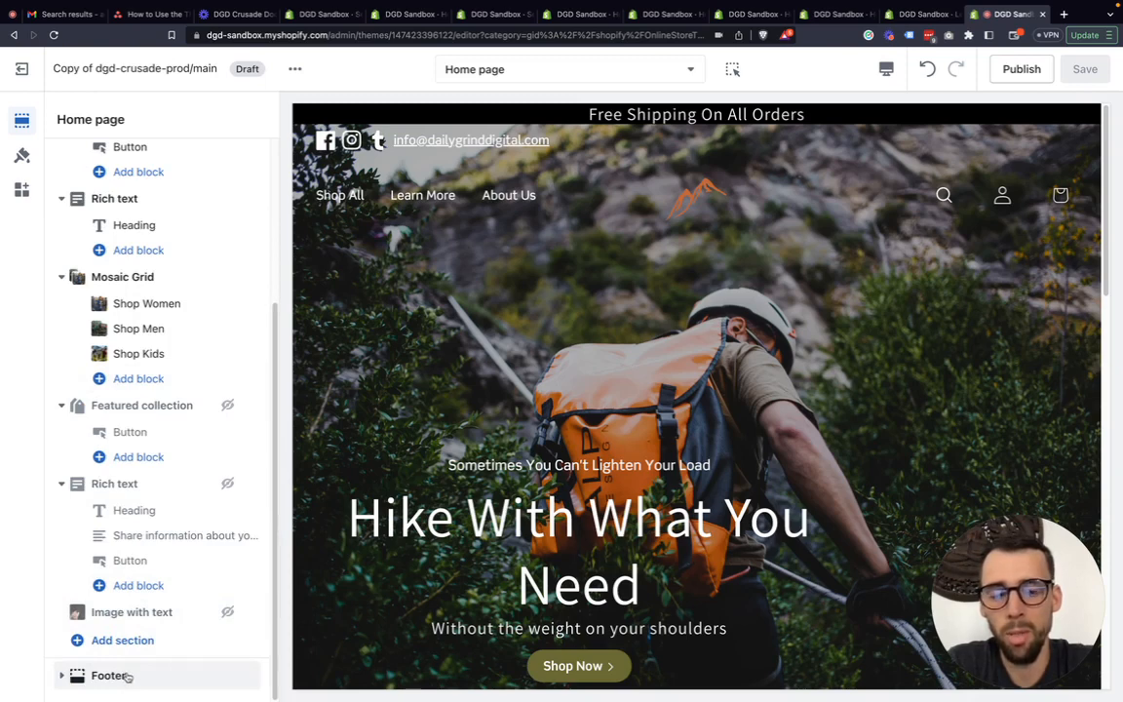
scroll(156, 409, up, 3)
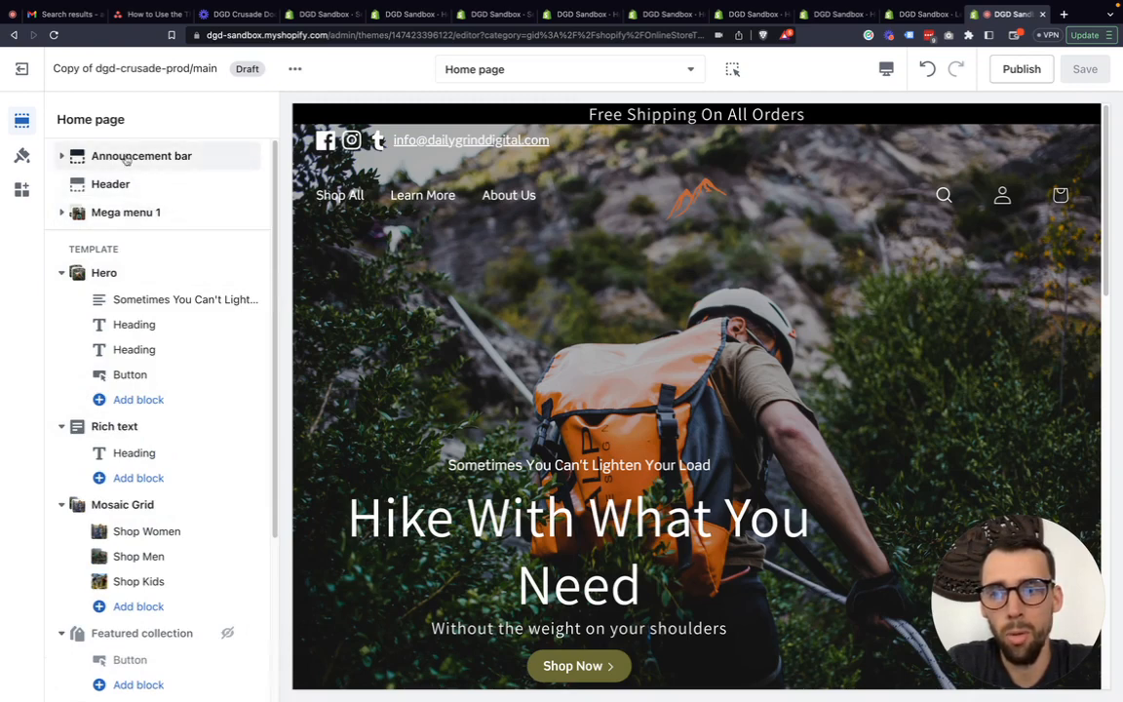
click(62, 157)
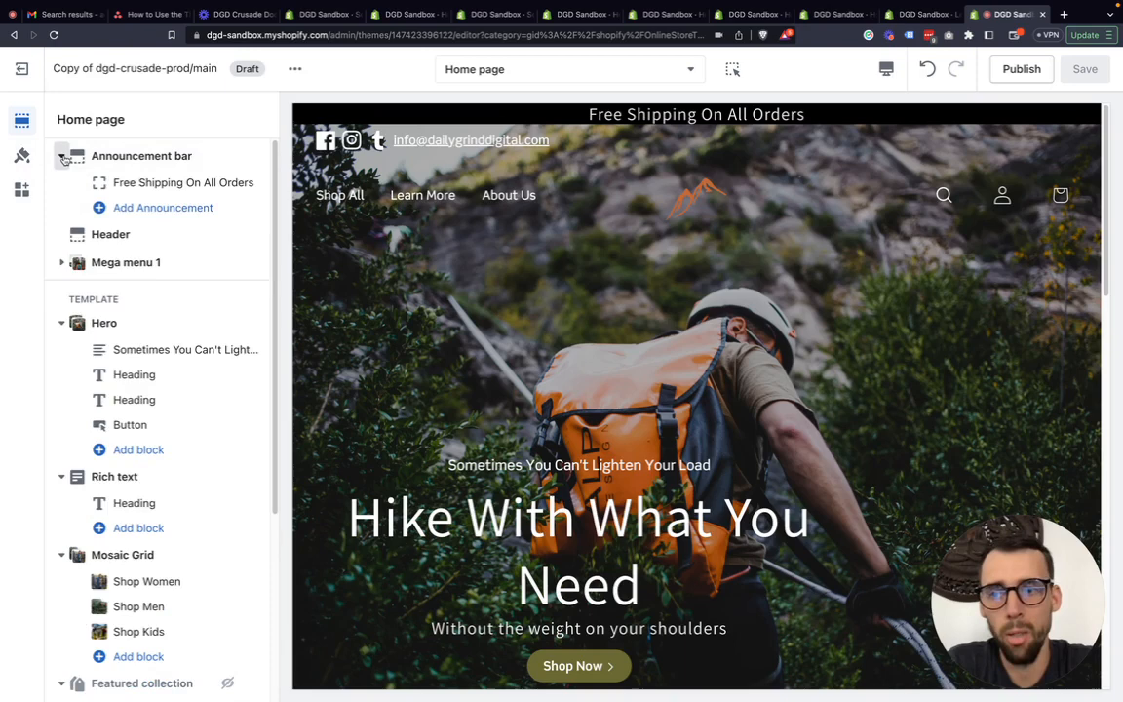
click(163, 159)
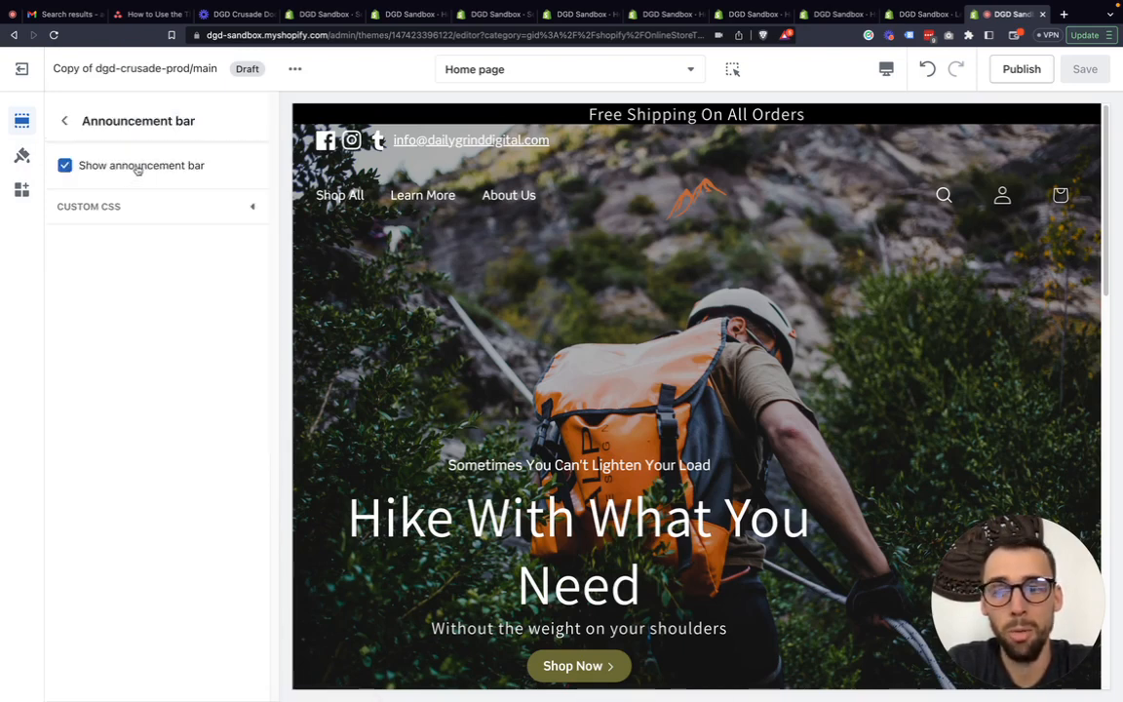
click(138, 168)
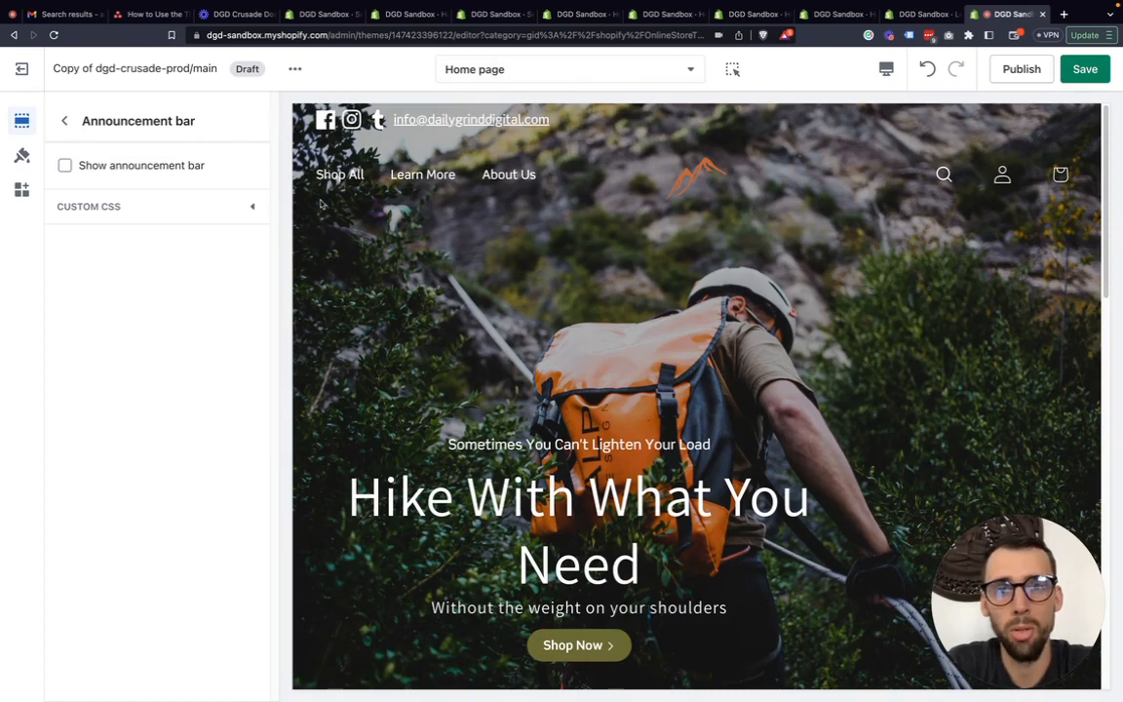
click(121, 168)
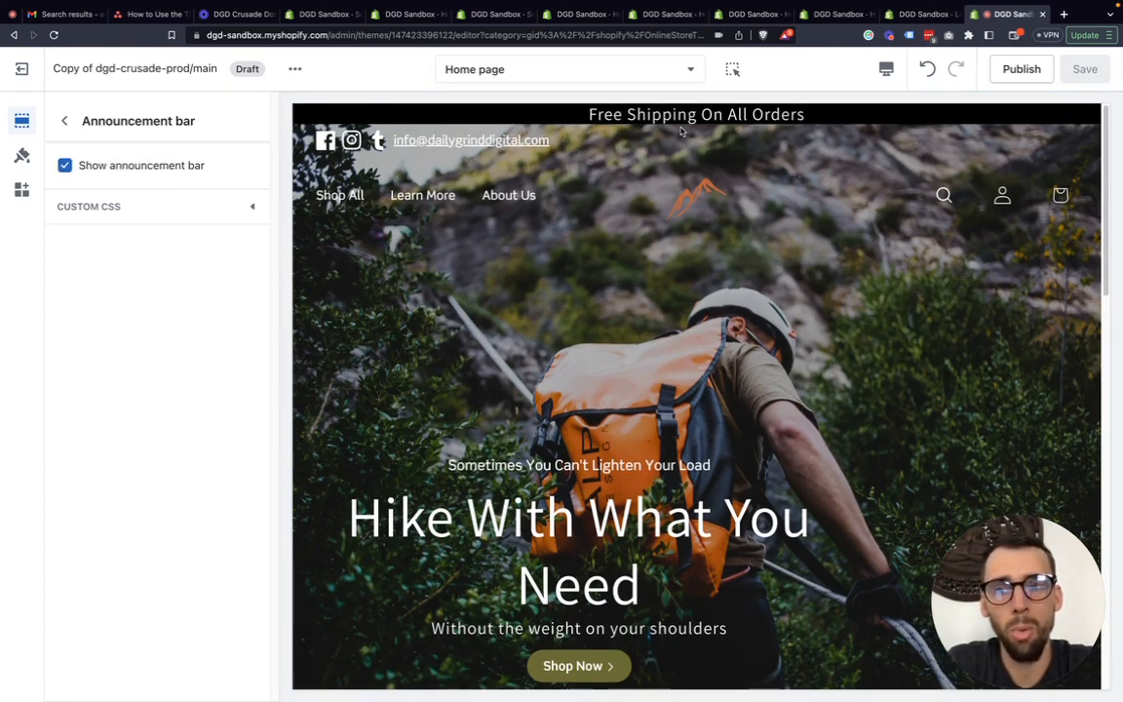
click(64, 120)
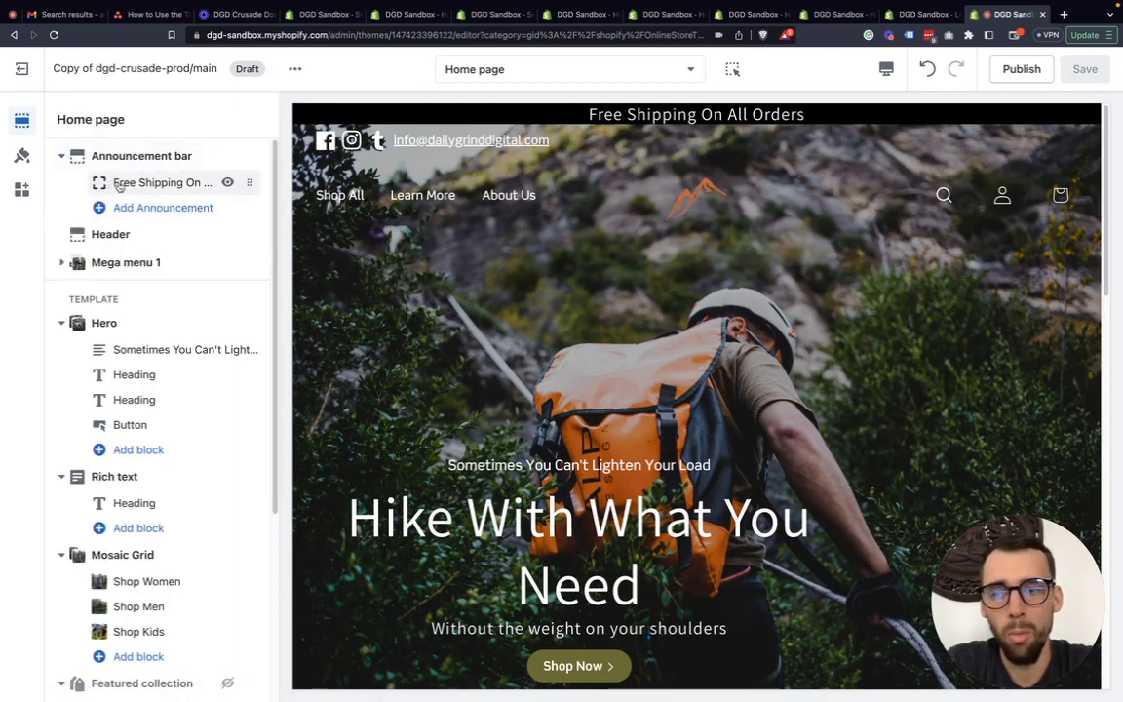
Add a second announcement, then try White and set Secondary Color as the "Free Shipping On All Orders" announcement's color scheme
click(161, 208)
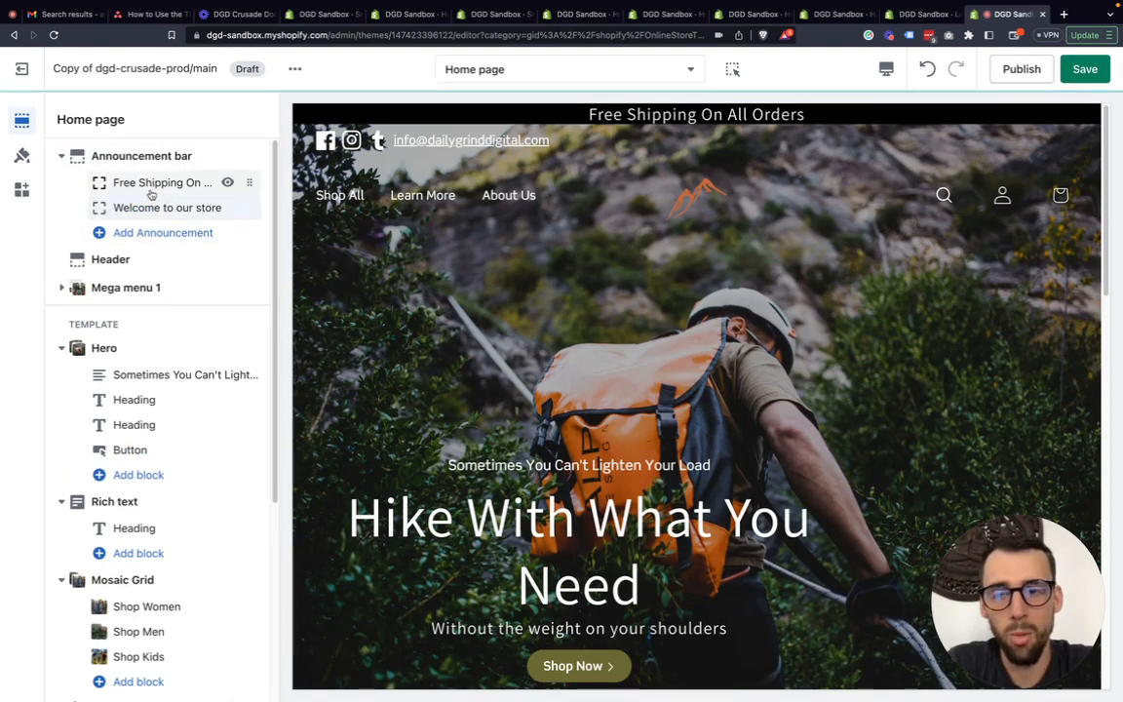
click(148, 182)
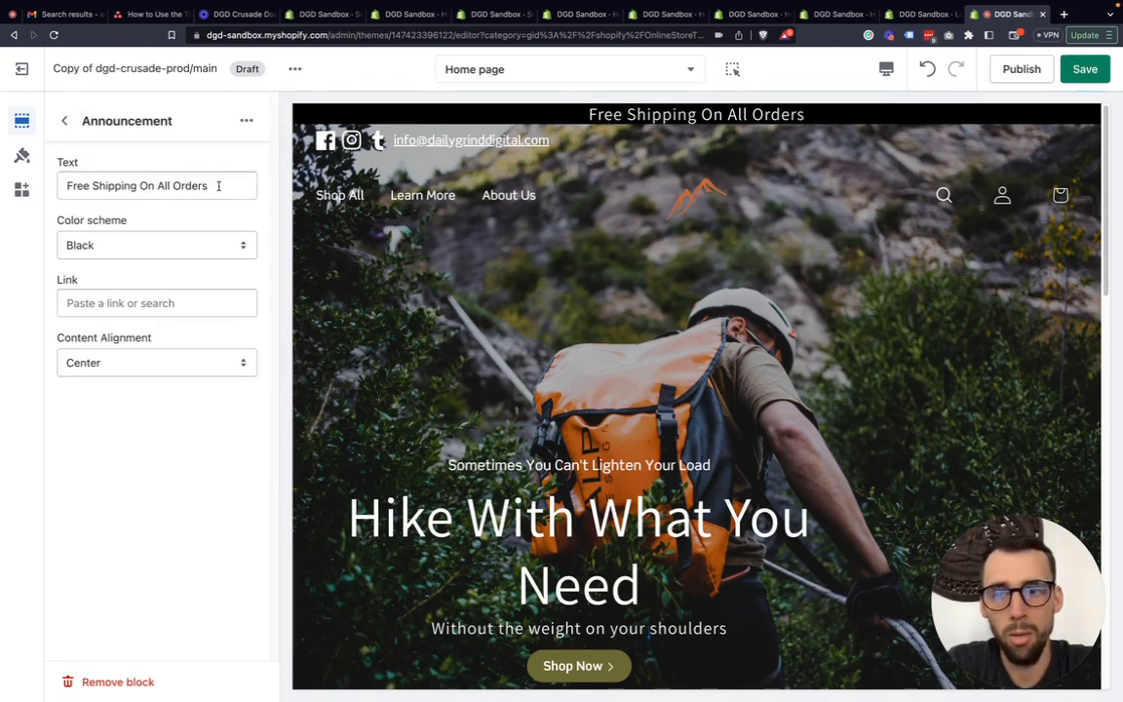
drag(218, 185, 61, 185)
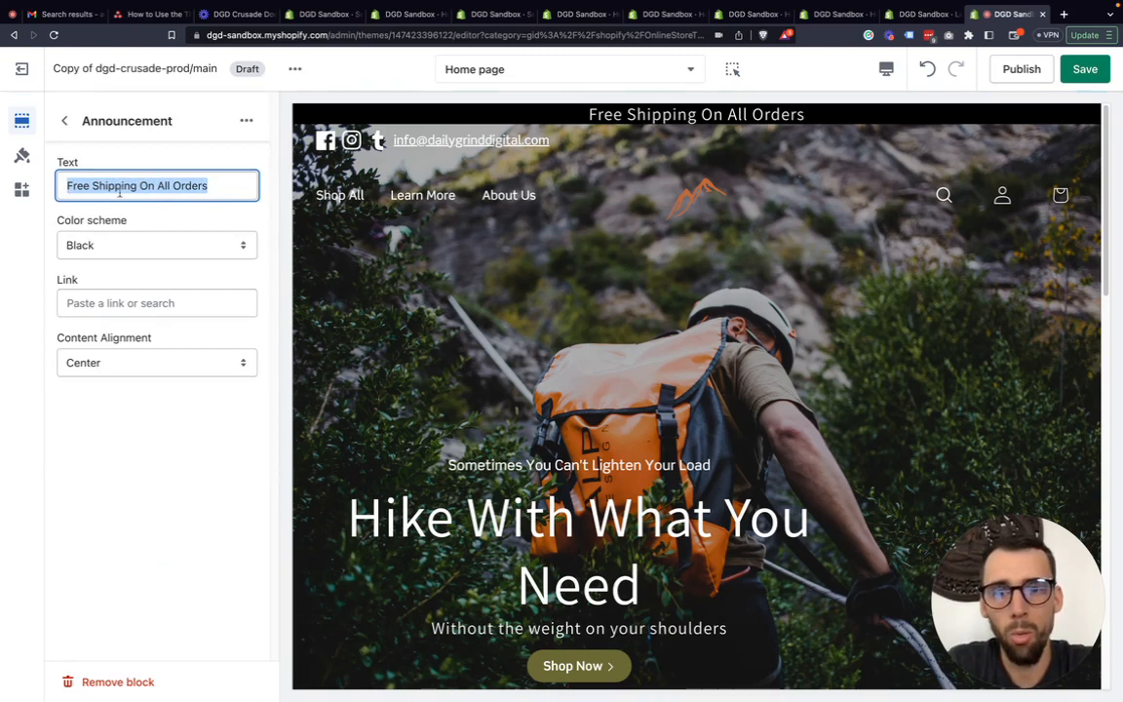
click(127, 279)
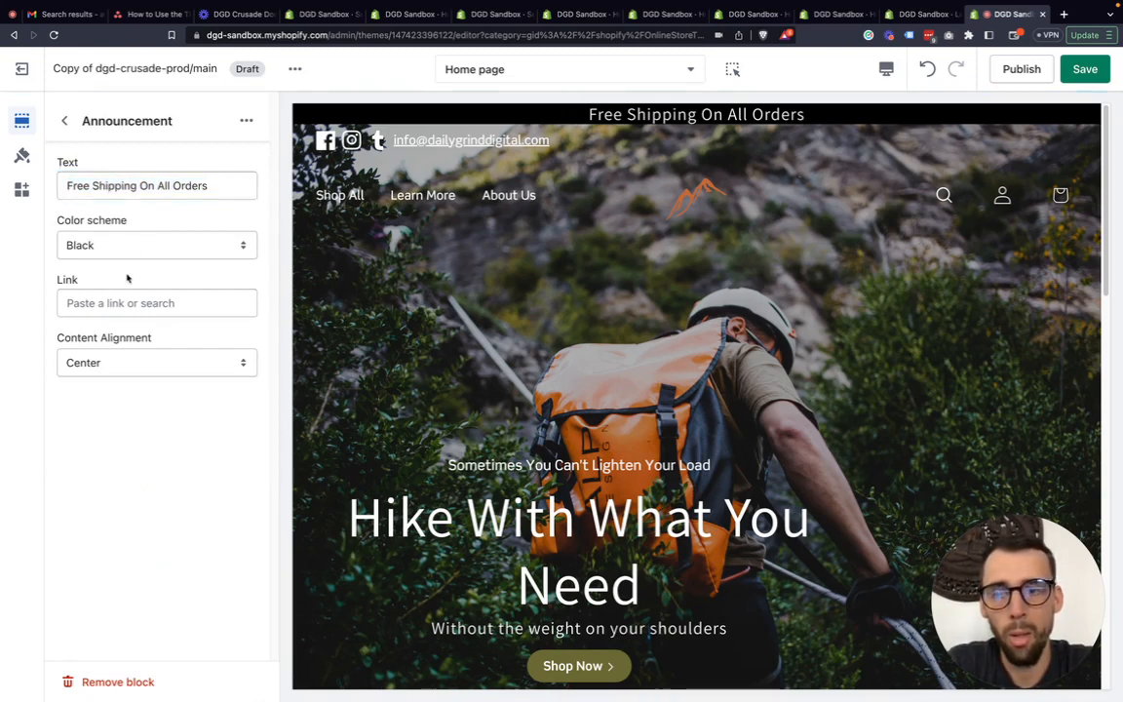
click(110, 244)
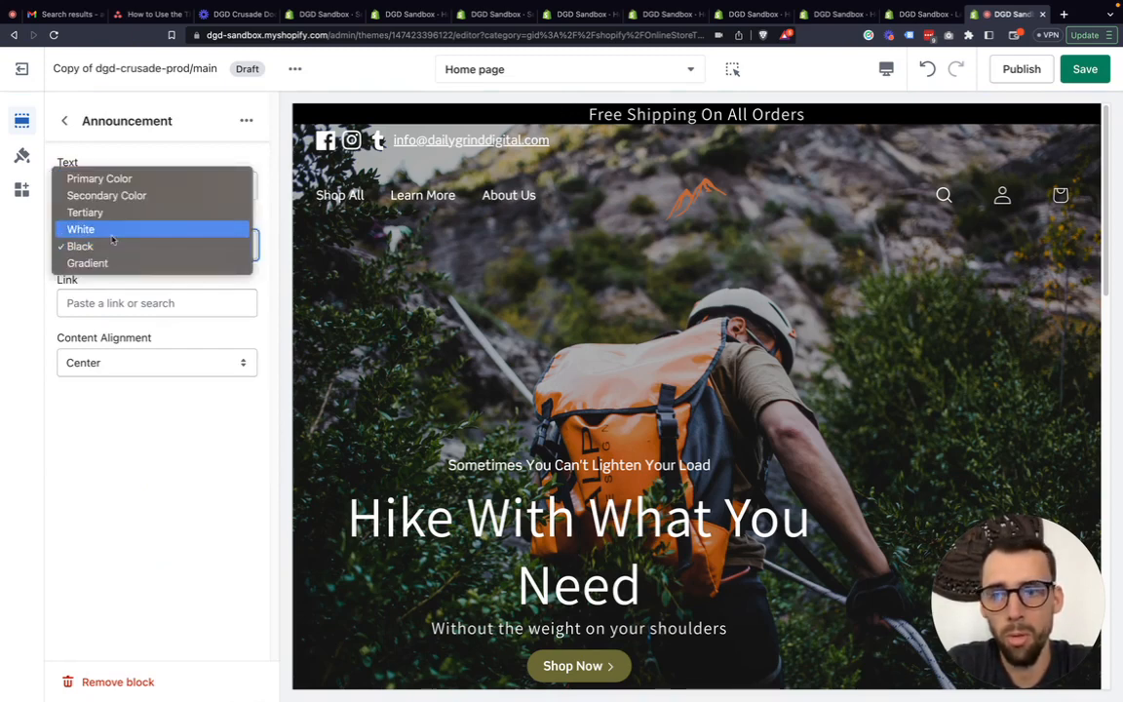
click(112, 231)
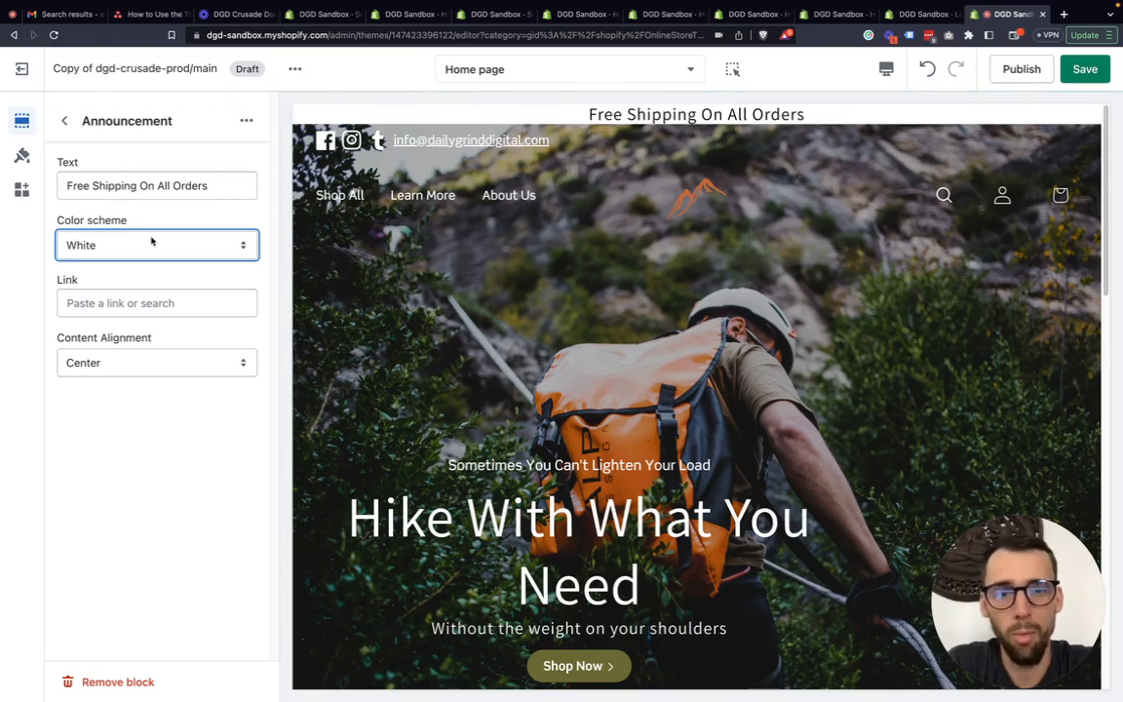
click(149, 245)
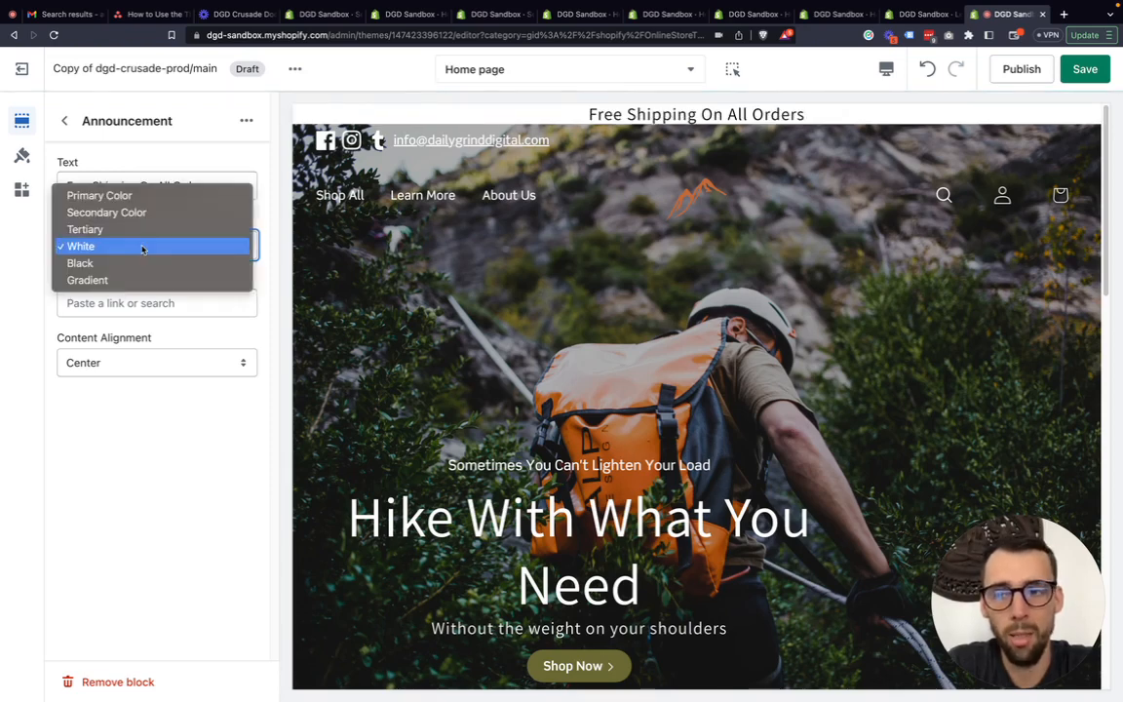
click(124, 214)
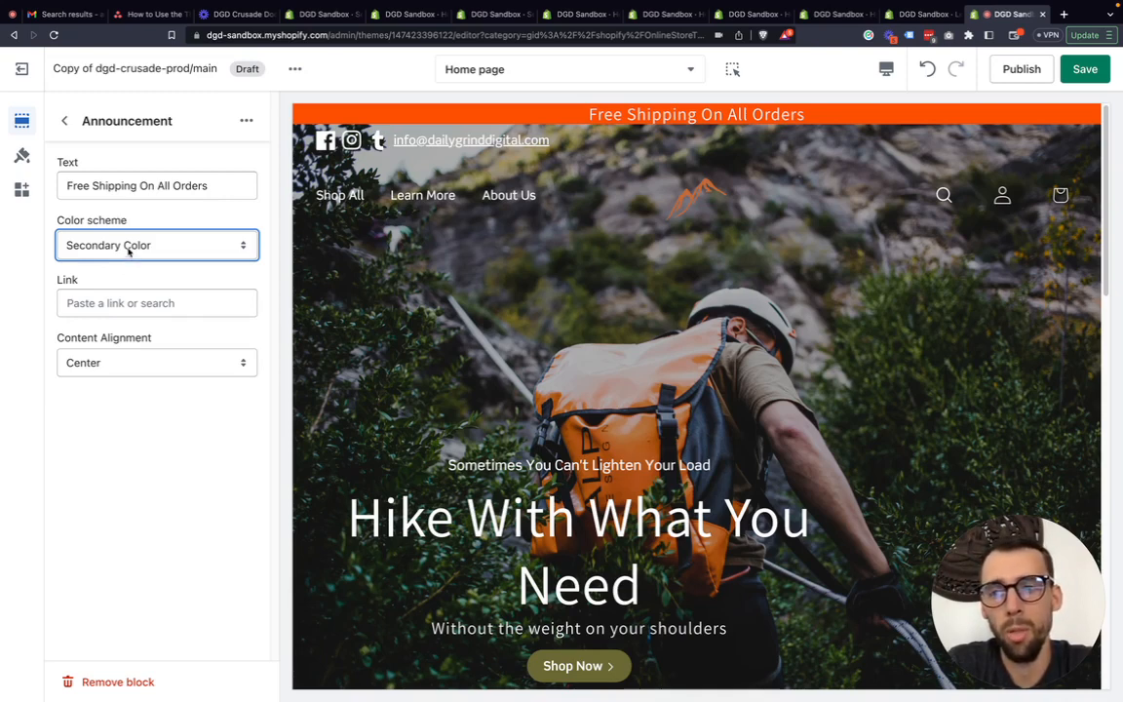
click(119, 245)
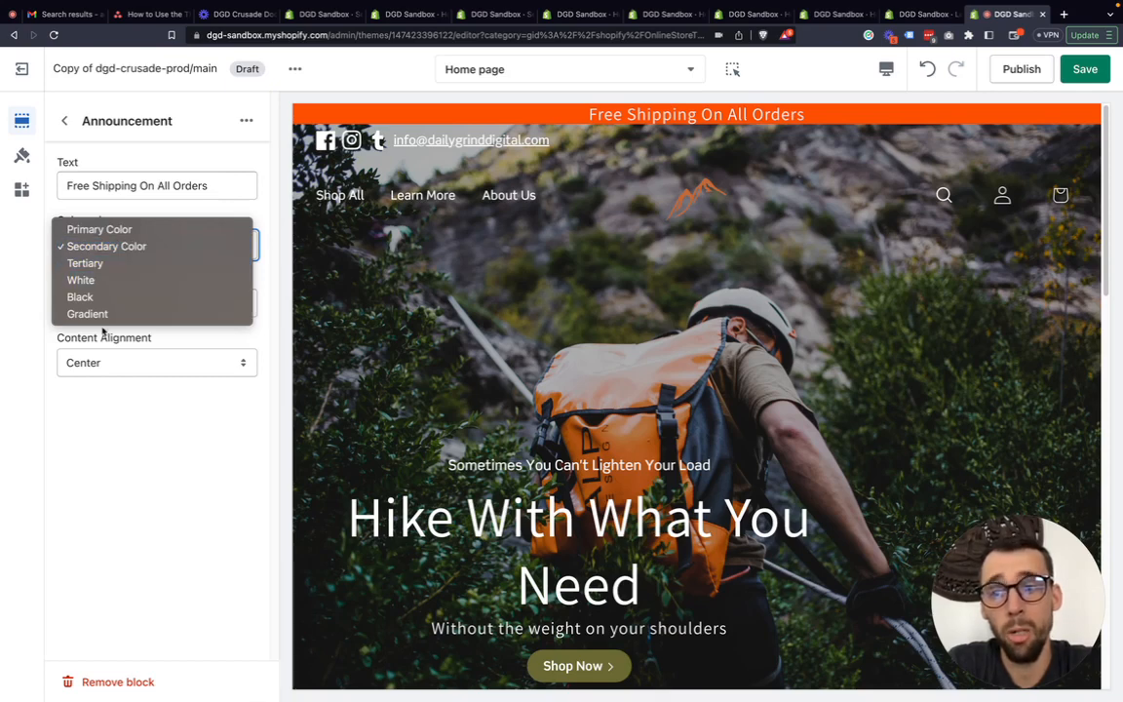
click(14, 276)
Try Left content alignment on the "Free Shipping On All Orders" announcement, restore Center, and check the available link types
click(94, 362)
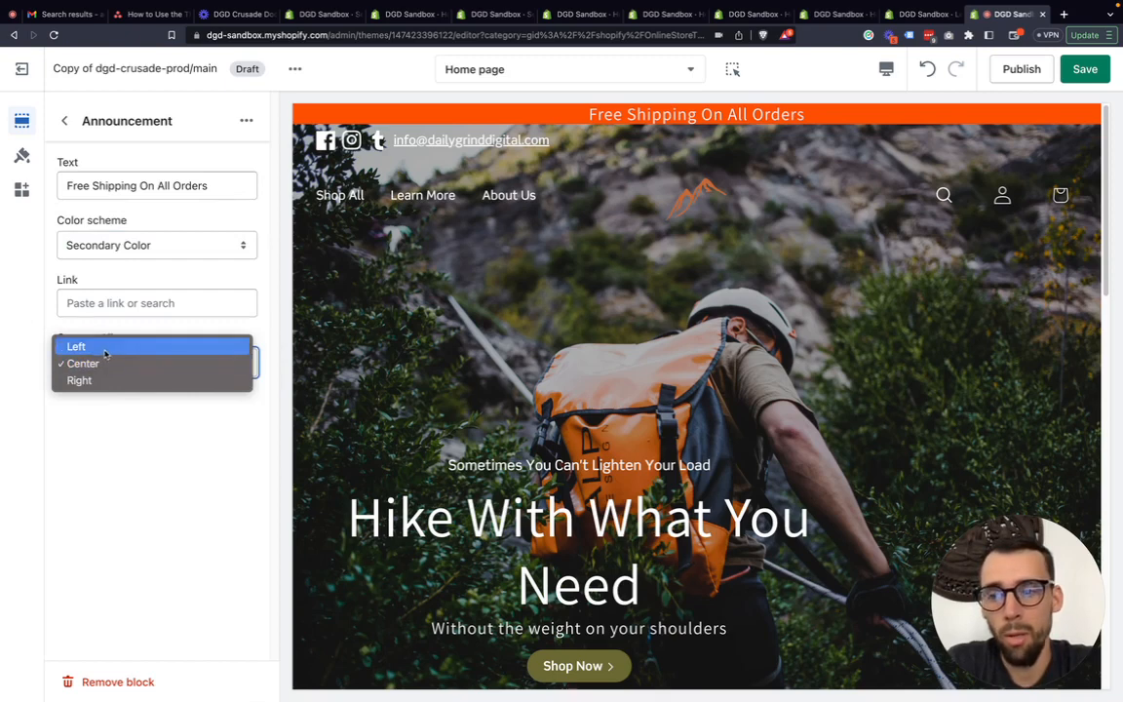
click(107, 348)
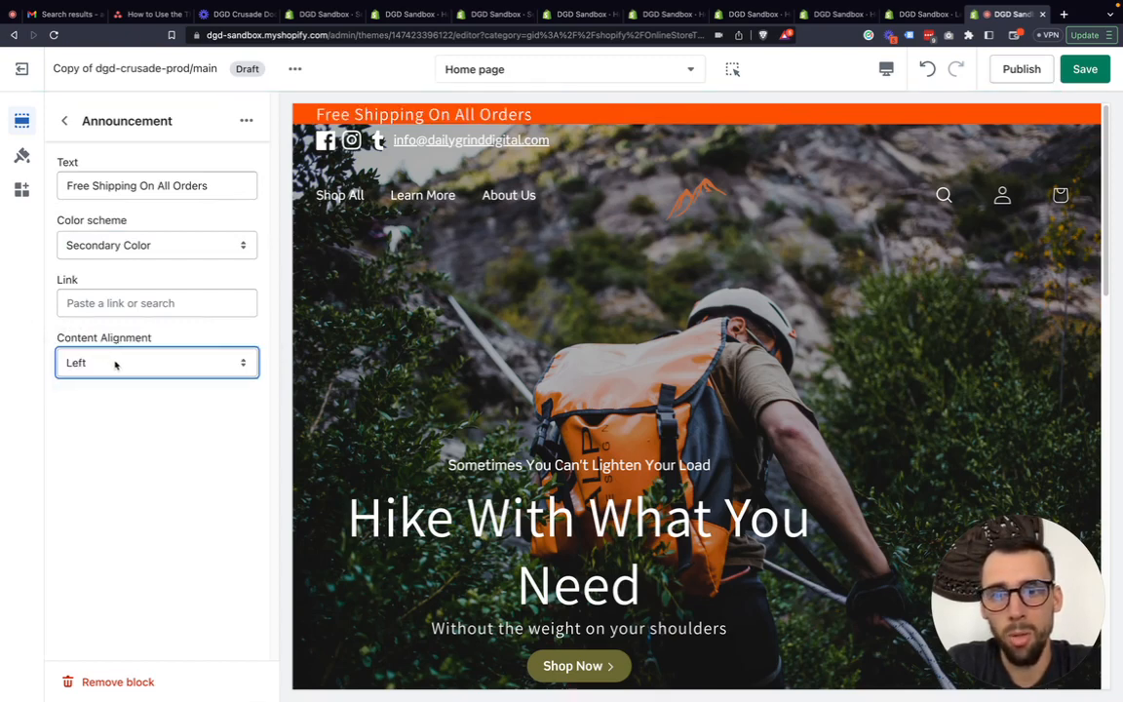
click(114, 364)
click(113, 379)
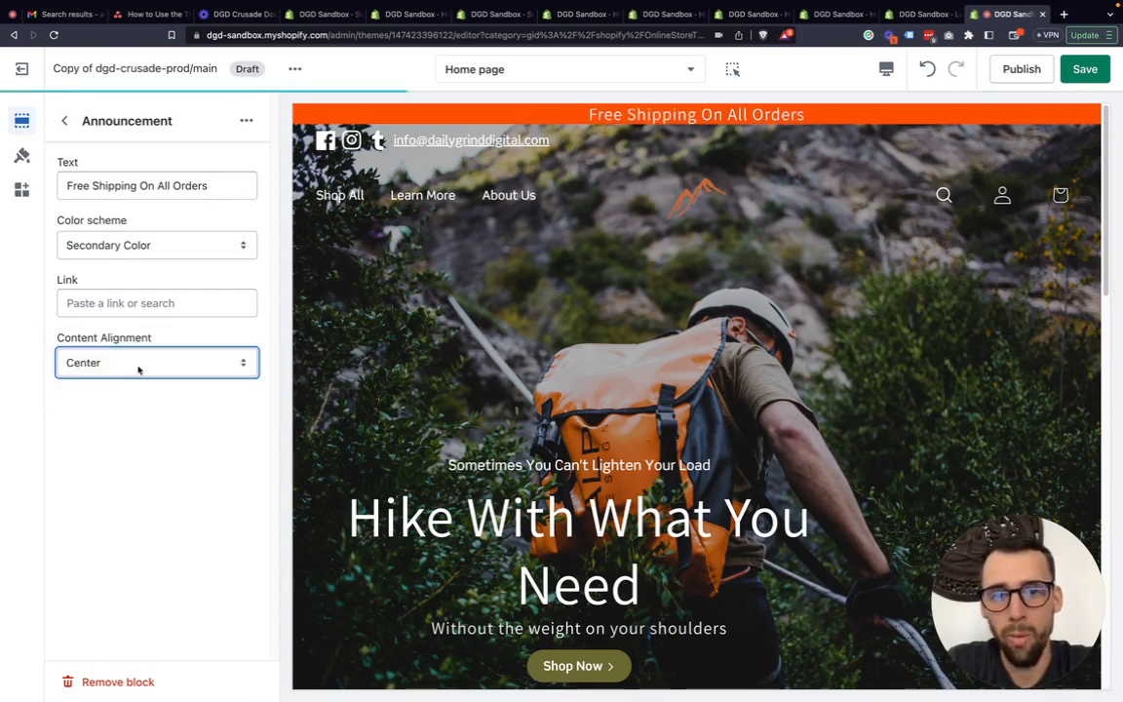
click(105, 303)
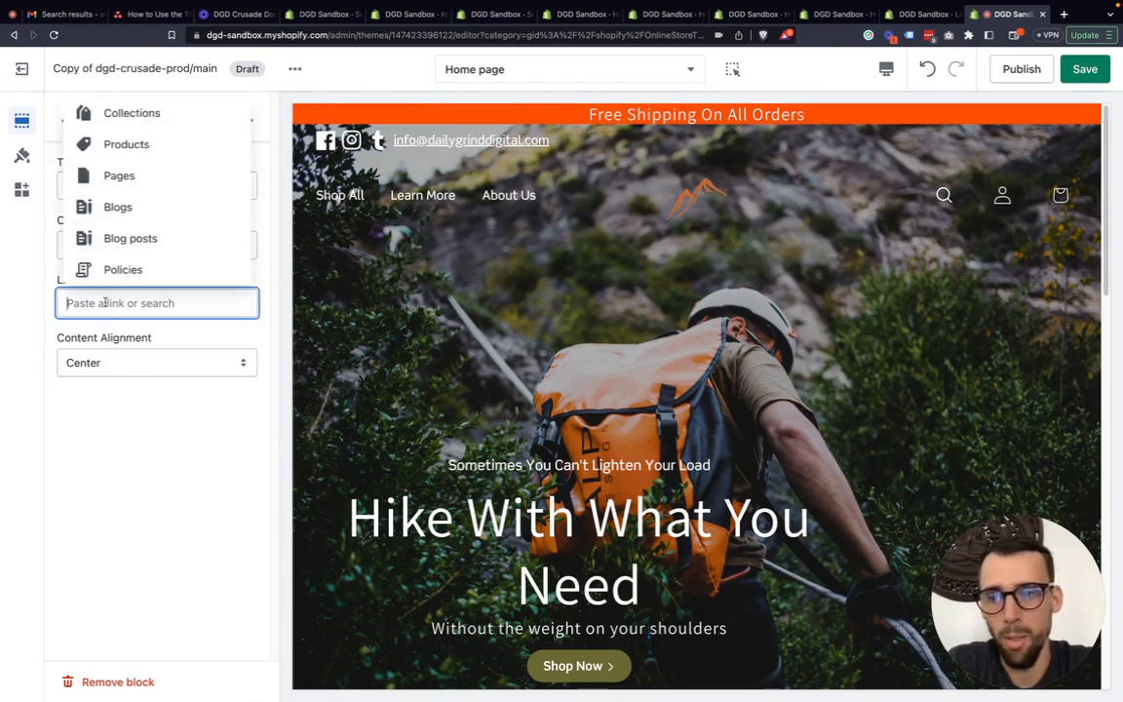
click(15, 273)
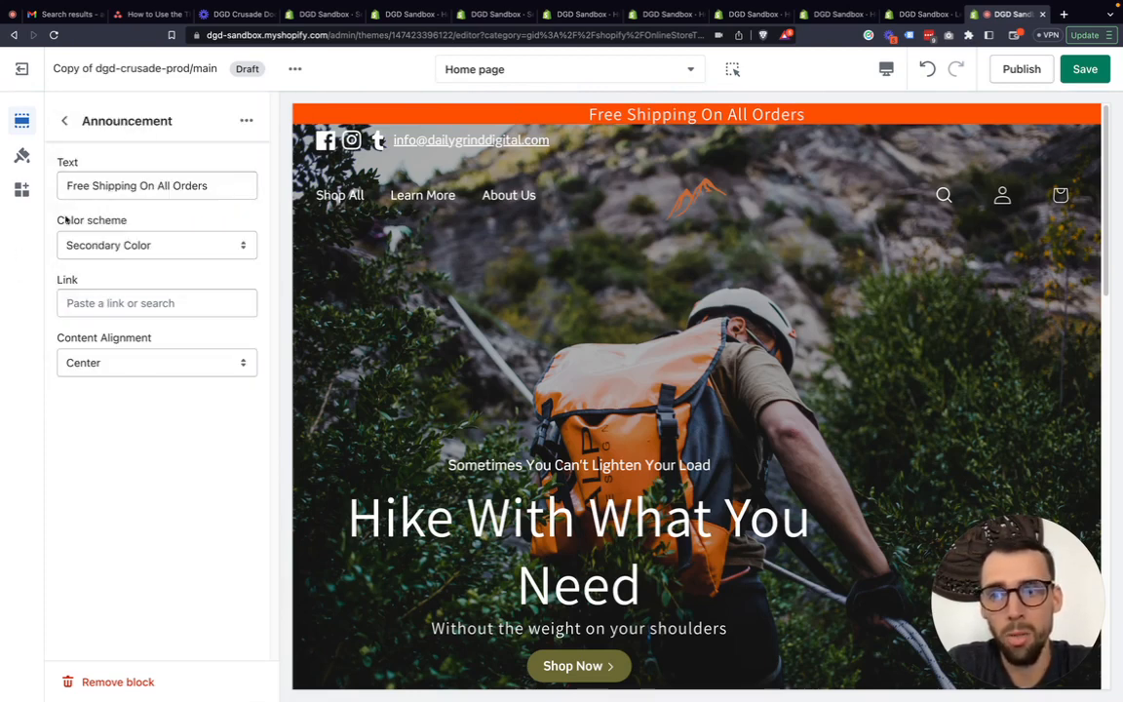
click(64, 120)
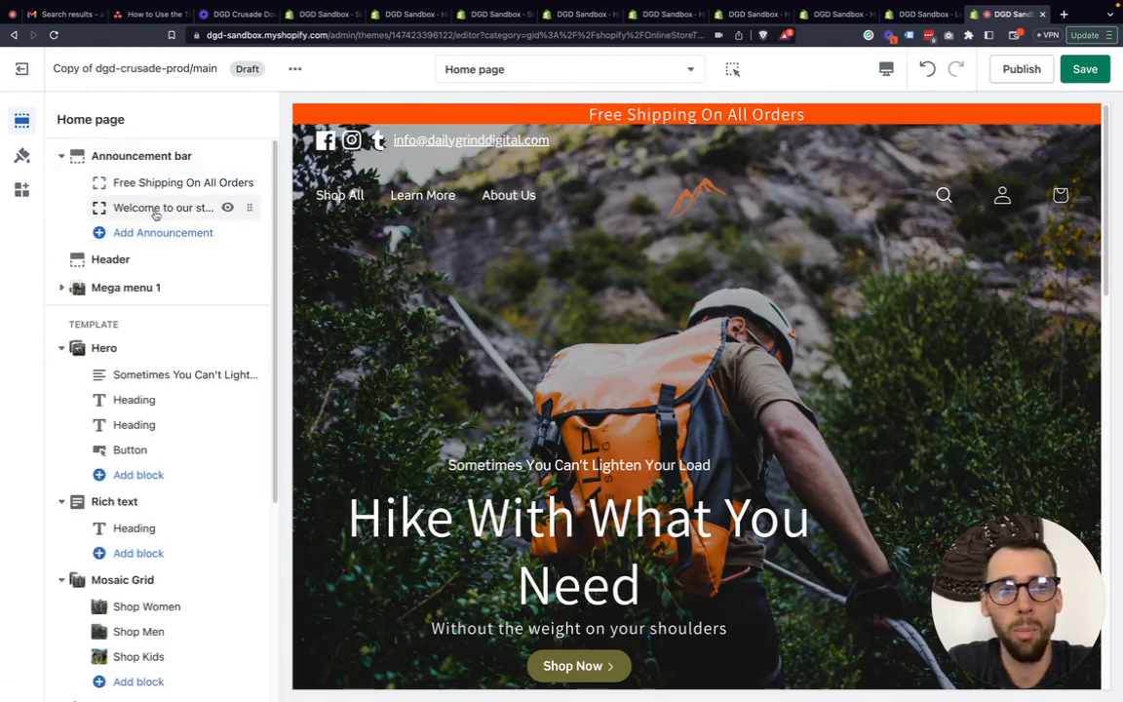
Set the "Welcome to our store" announcement's content alignment to Center and save the theme
click(155, 208)
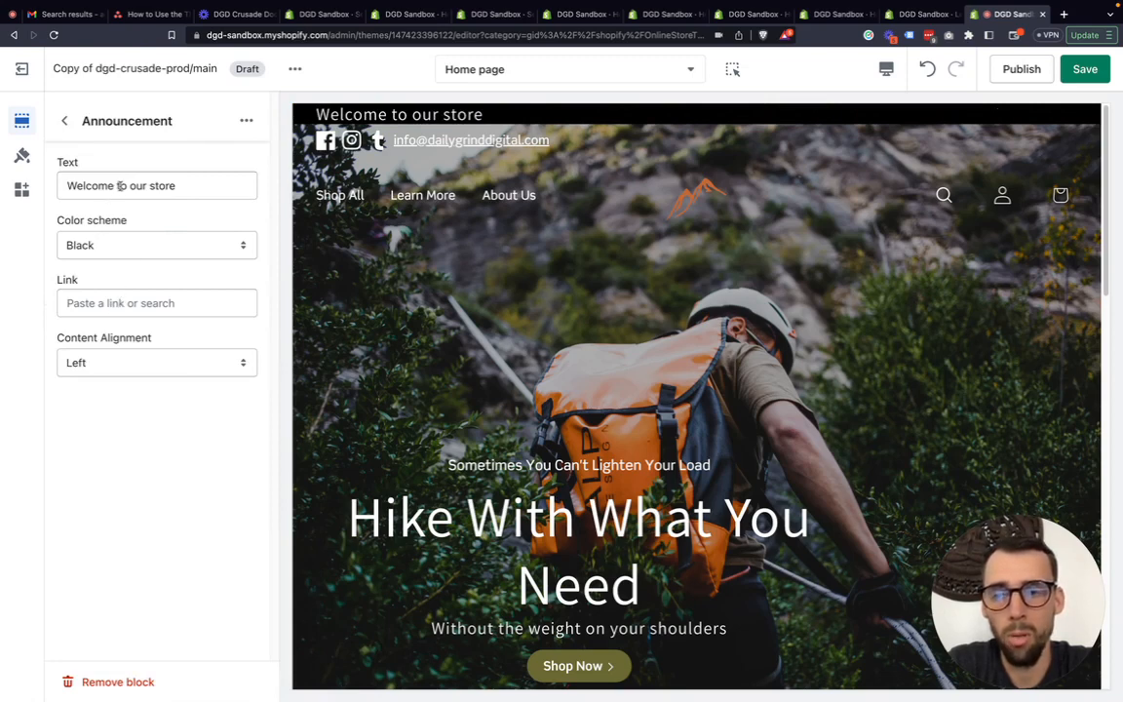
click(108, 365)
click(110, 380)
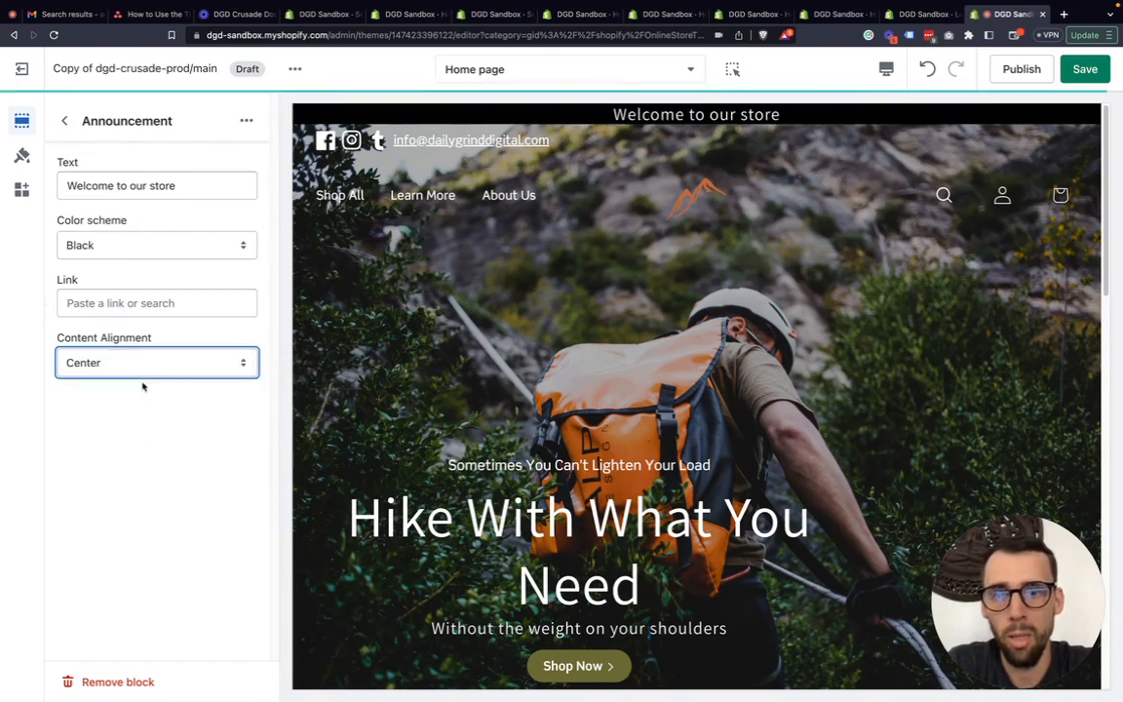
click(64, 121)
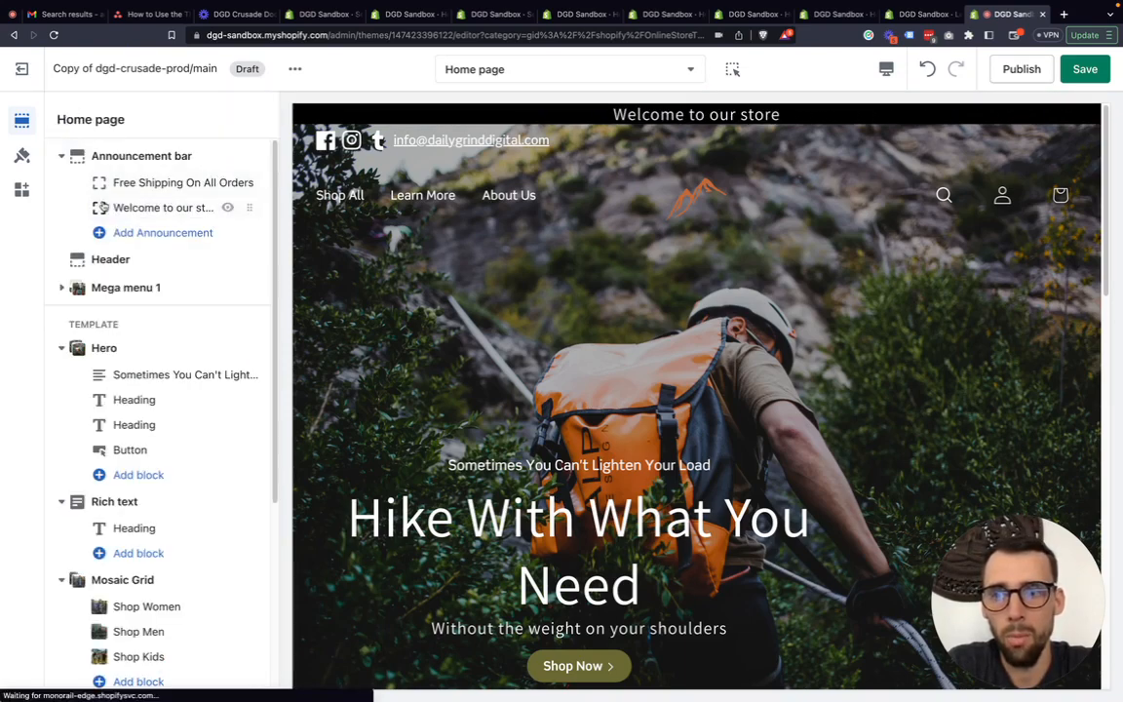
click(1086, 69)
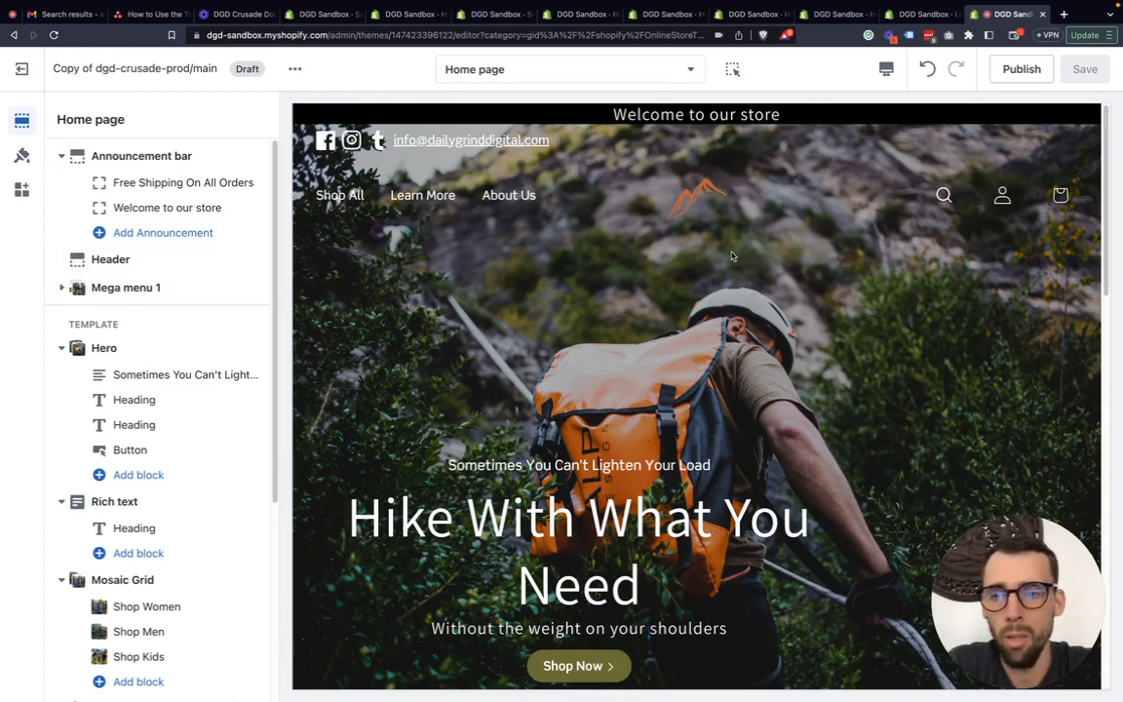
Remove the "Welcome to our store" announcement and collapse the announcement bar section
click(139, 210)
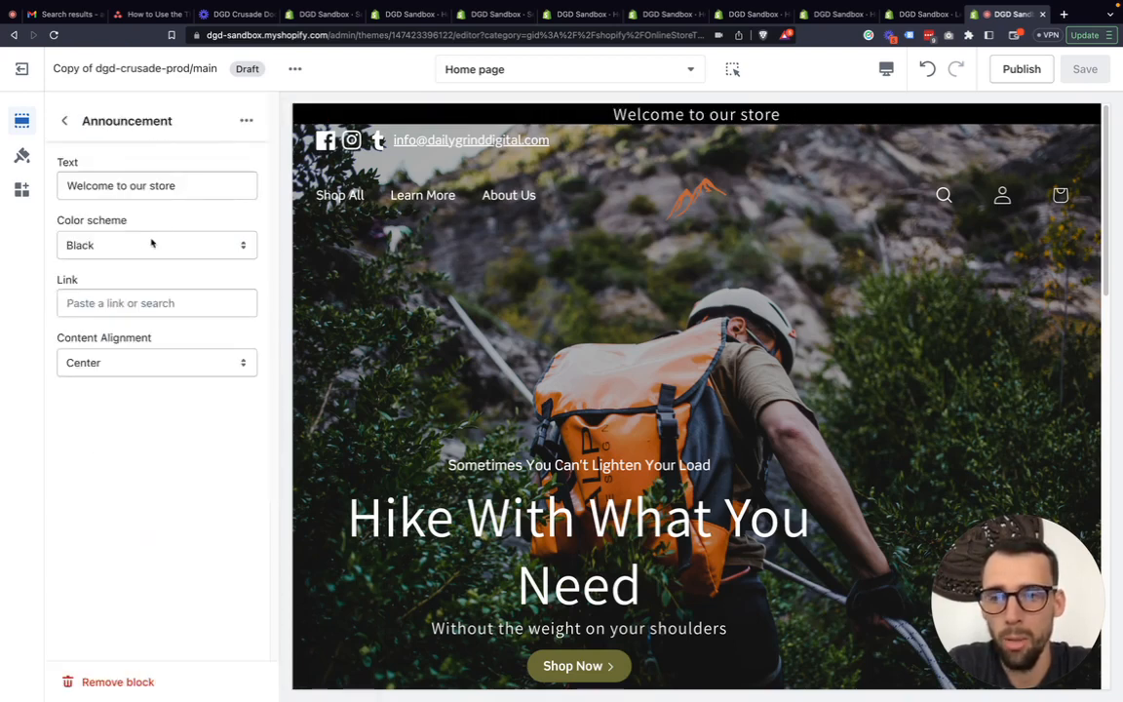
click(137, 682)
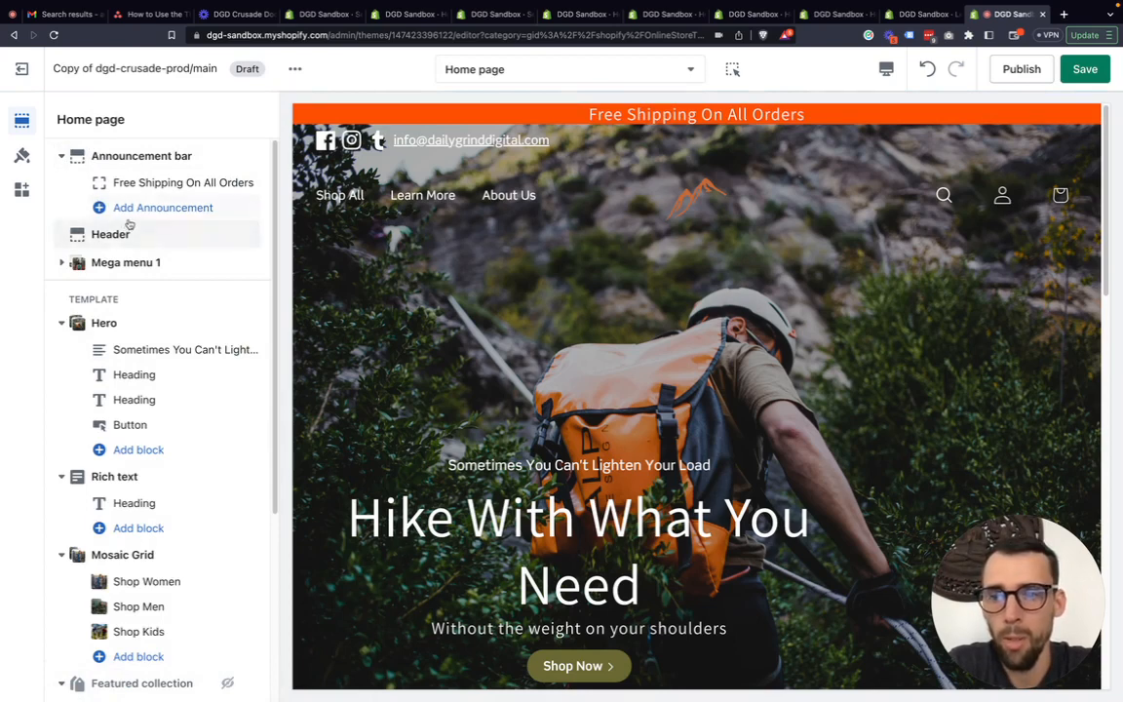
click(62, 157)
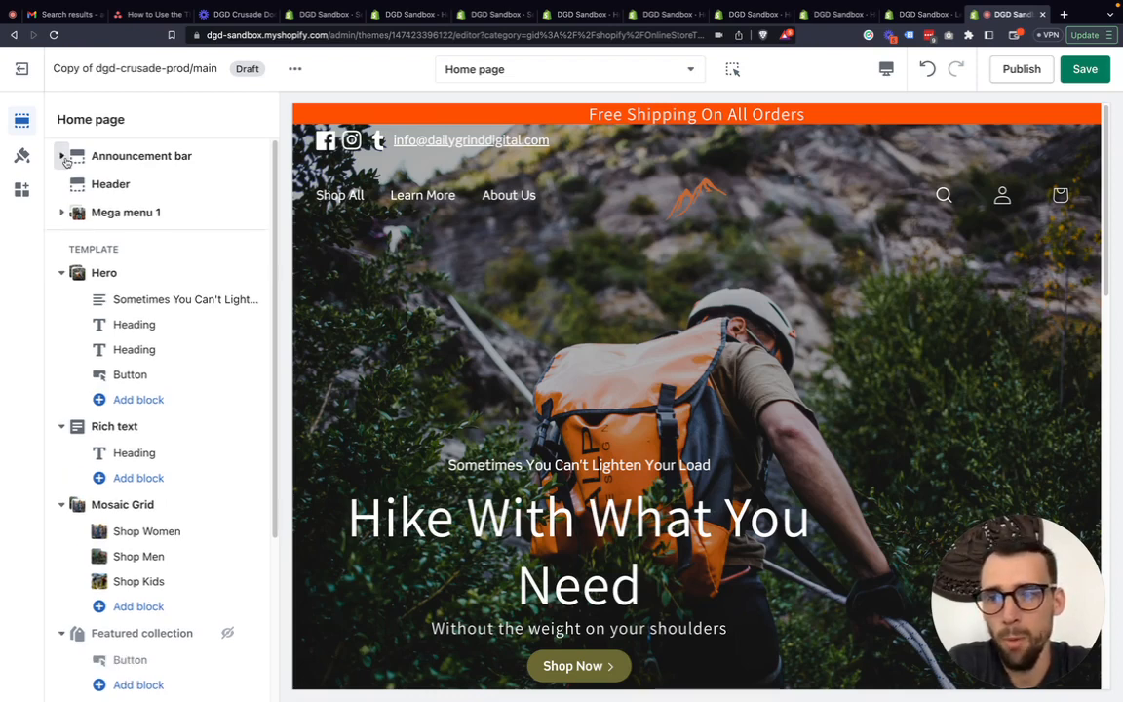
Set the header's alignment to Wide and preview it in fullscreen before returning to the desktop view
click(110, 184)
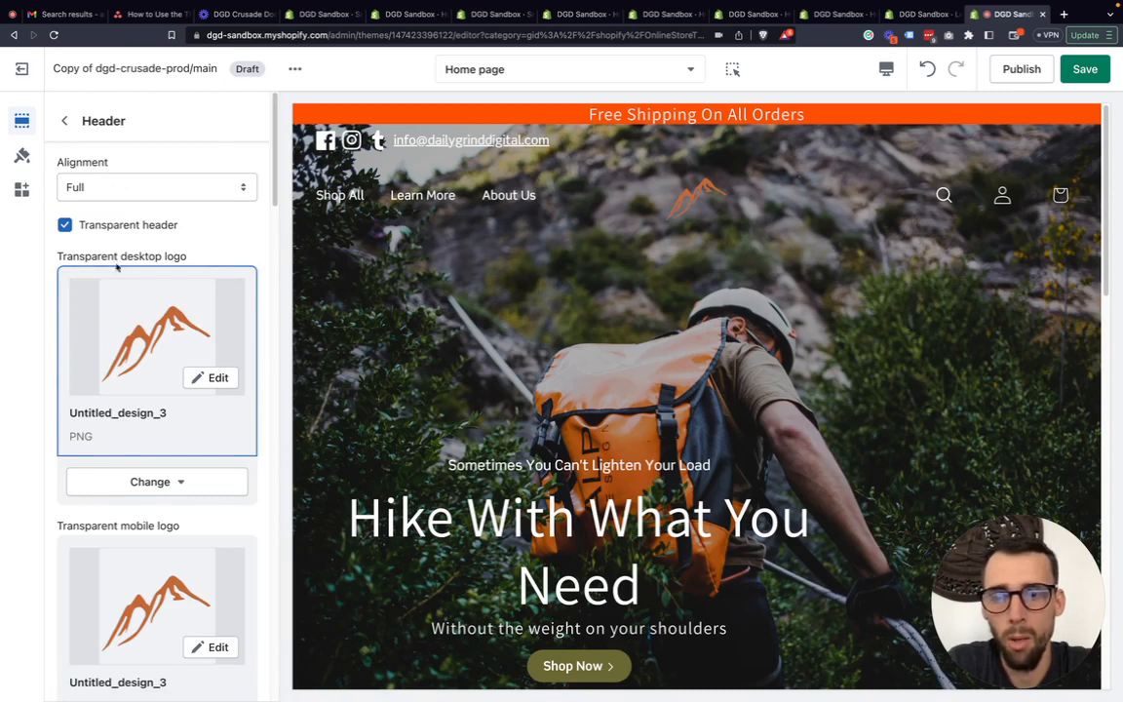
click(104, 186)
click(105, 172)
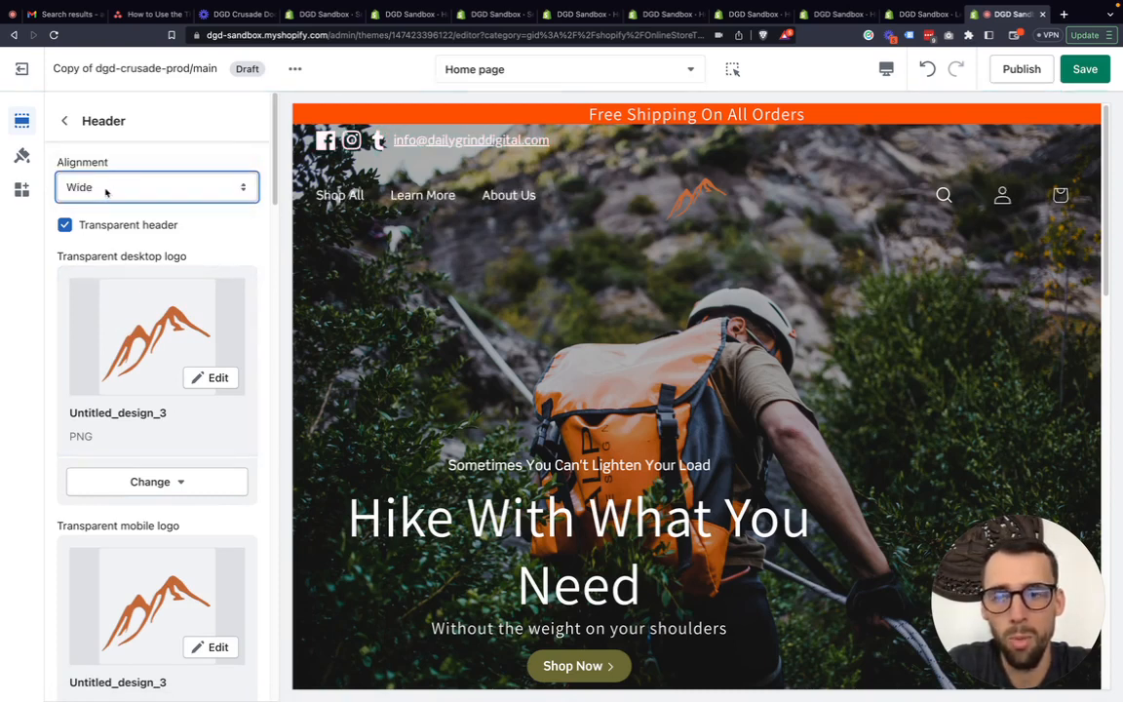
click(886, 69)
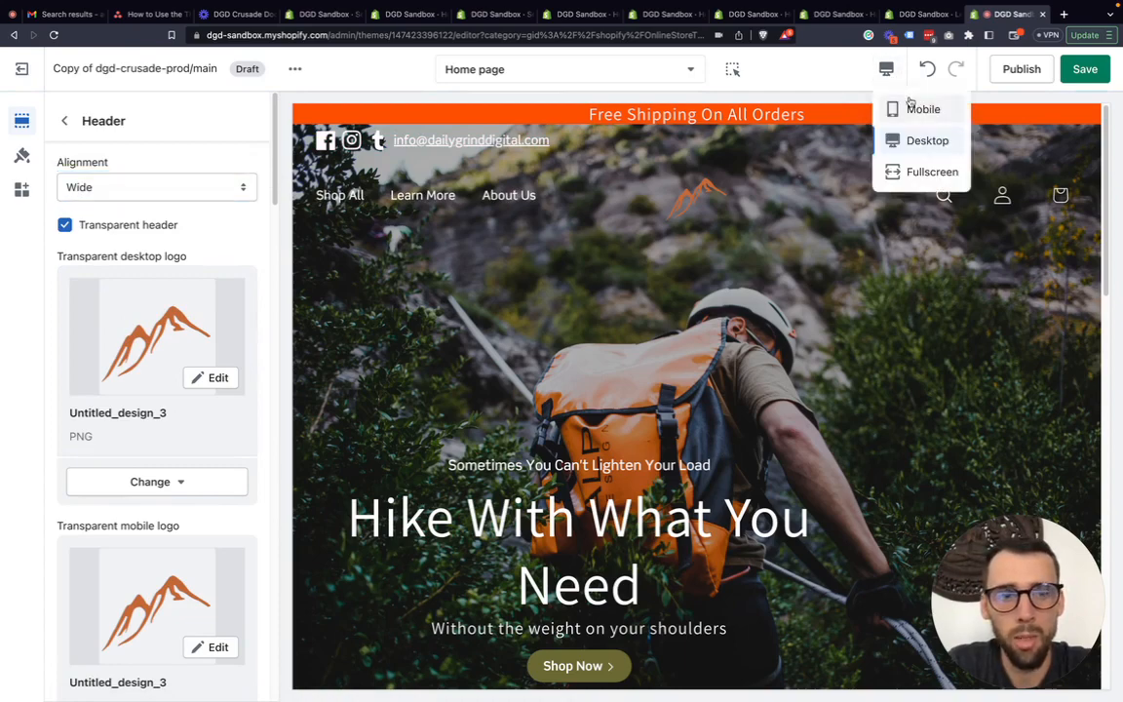
click(933, 172)
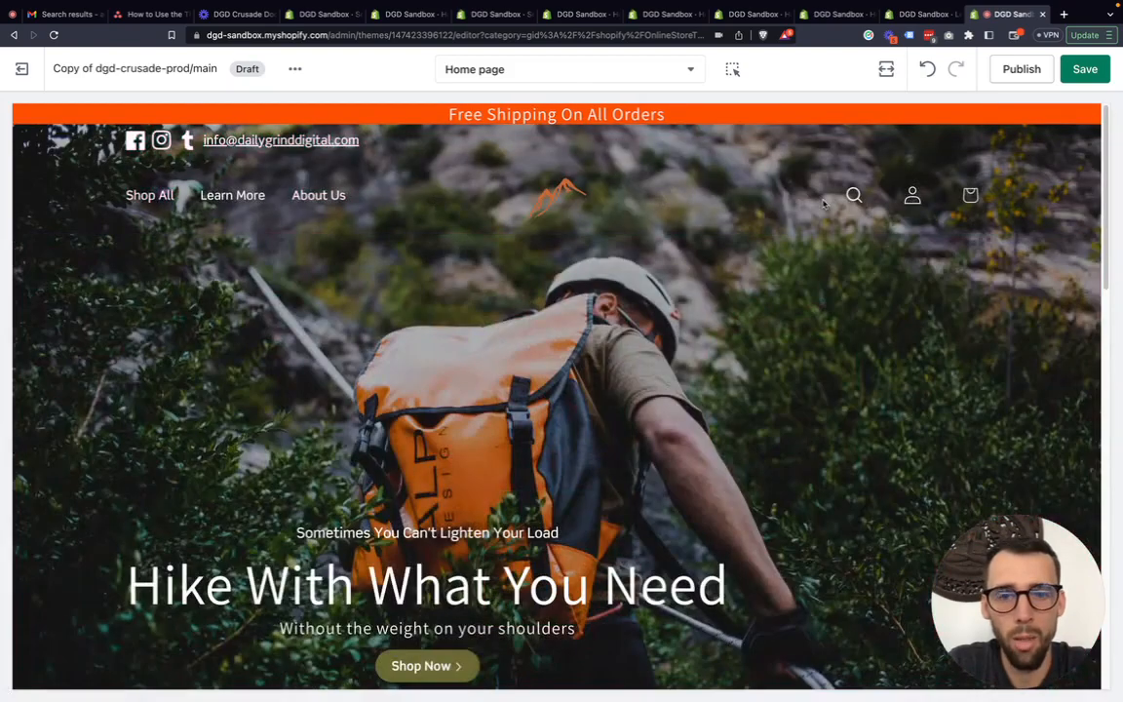
click(886, 70)
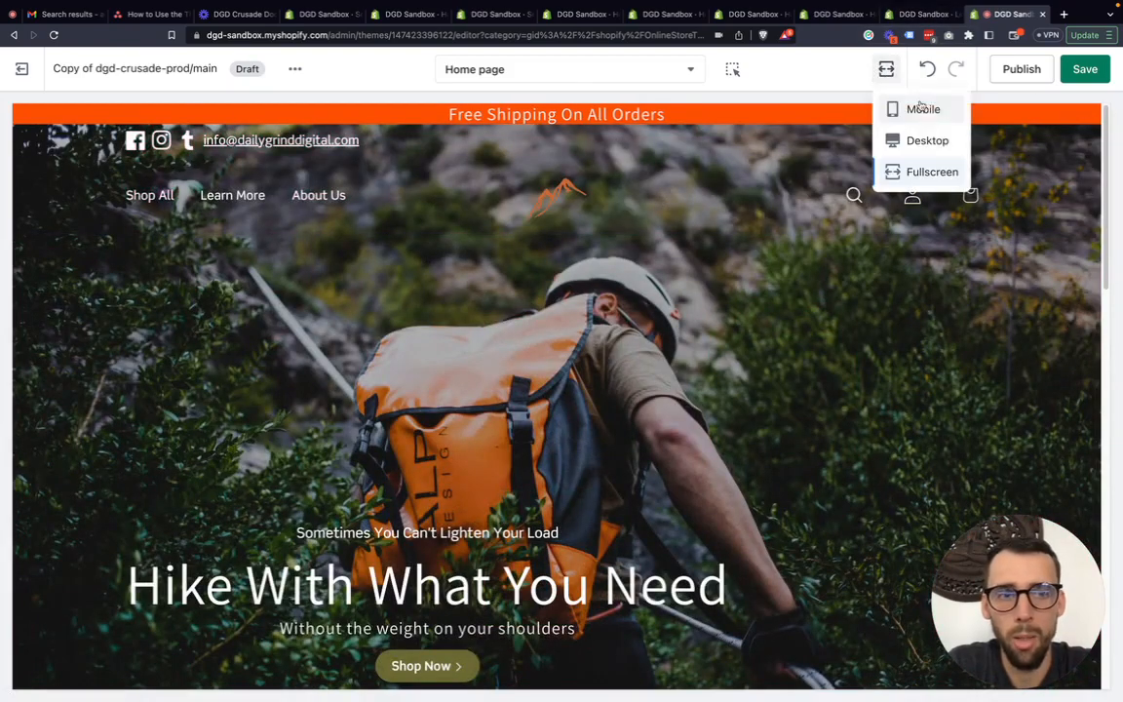
click(927, 142)
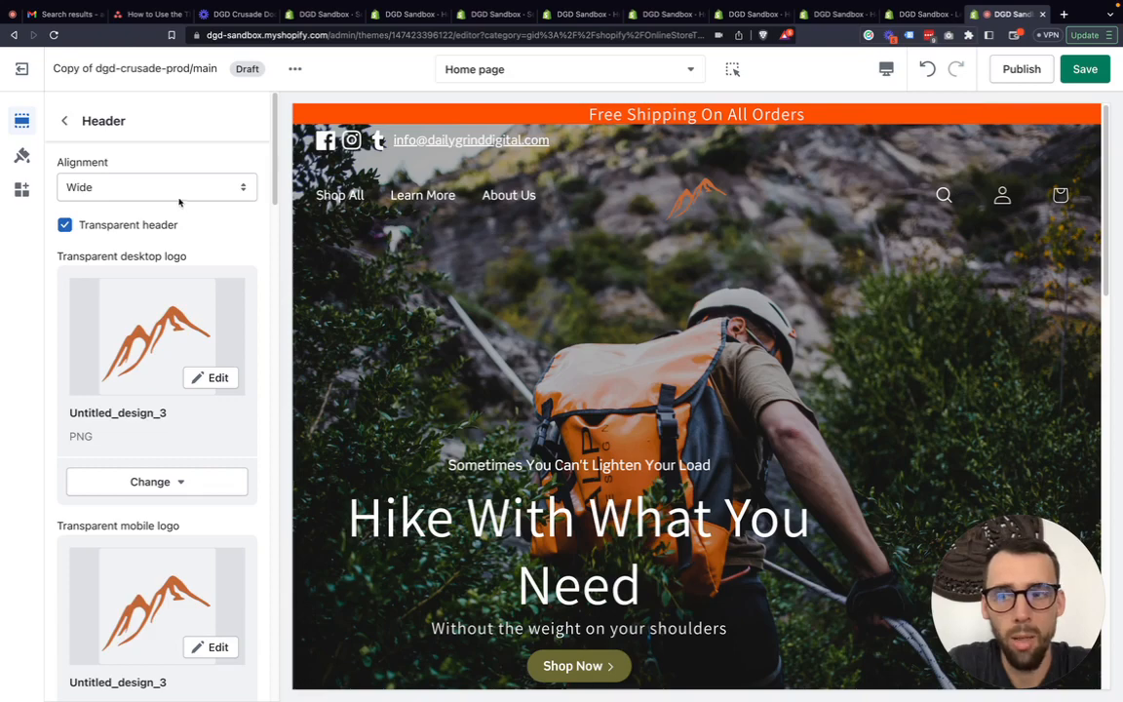
Set the header's alignment to Full and preview it in fullscreen before returning to the desktop view
click(151, 189)
click(144, 205)
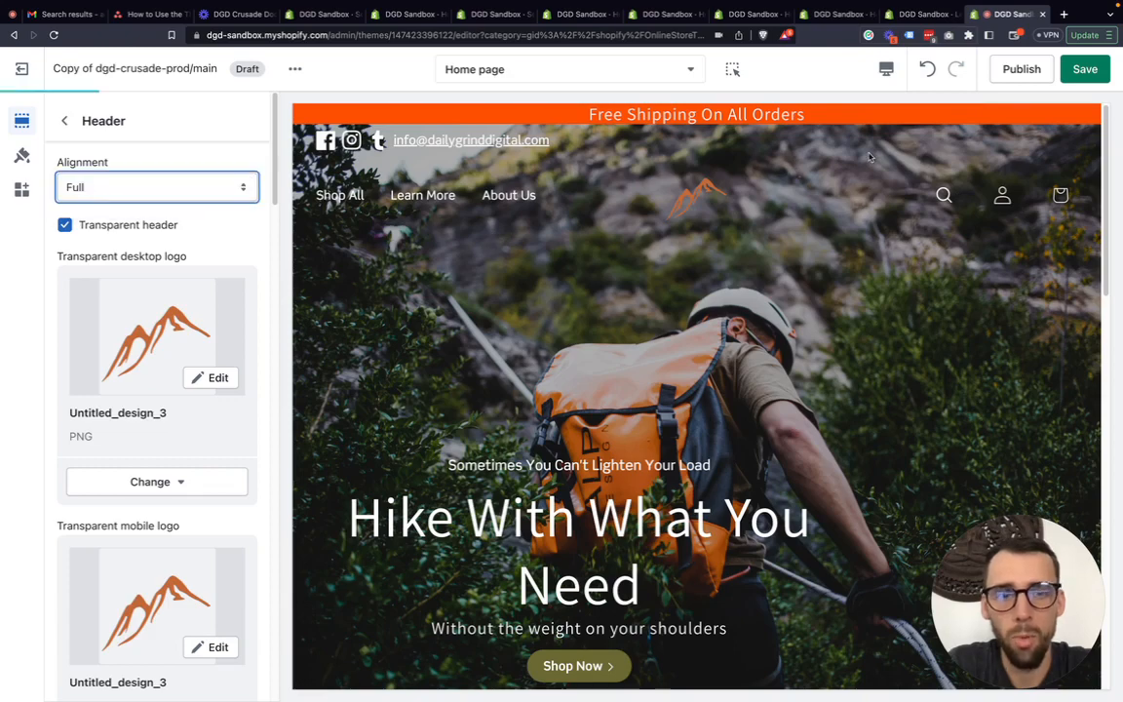
click(887, 72)
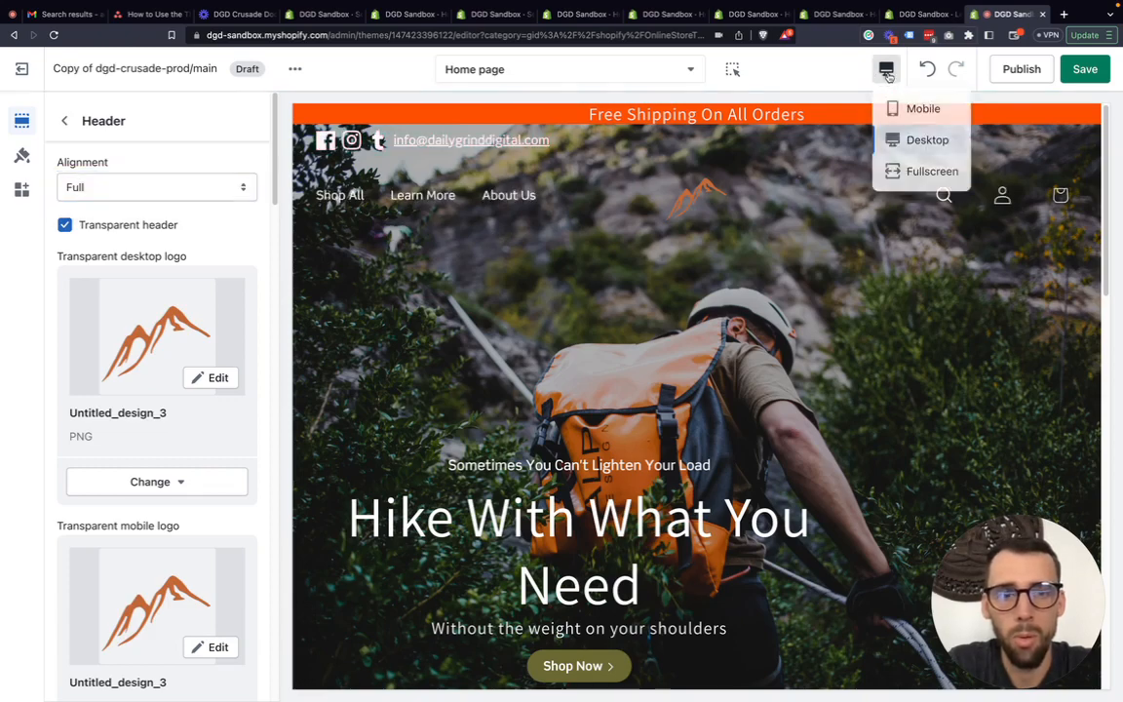
click(907, 171)
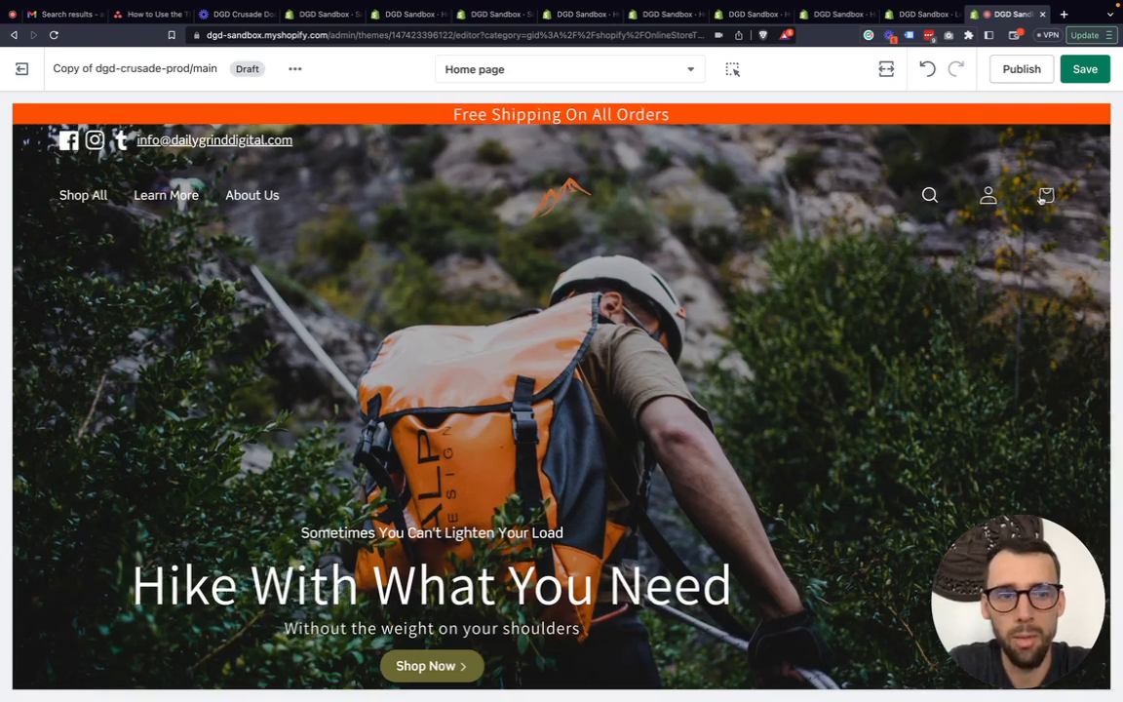
click(886, 70)
click(927, 141)
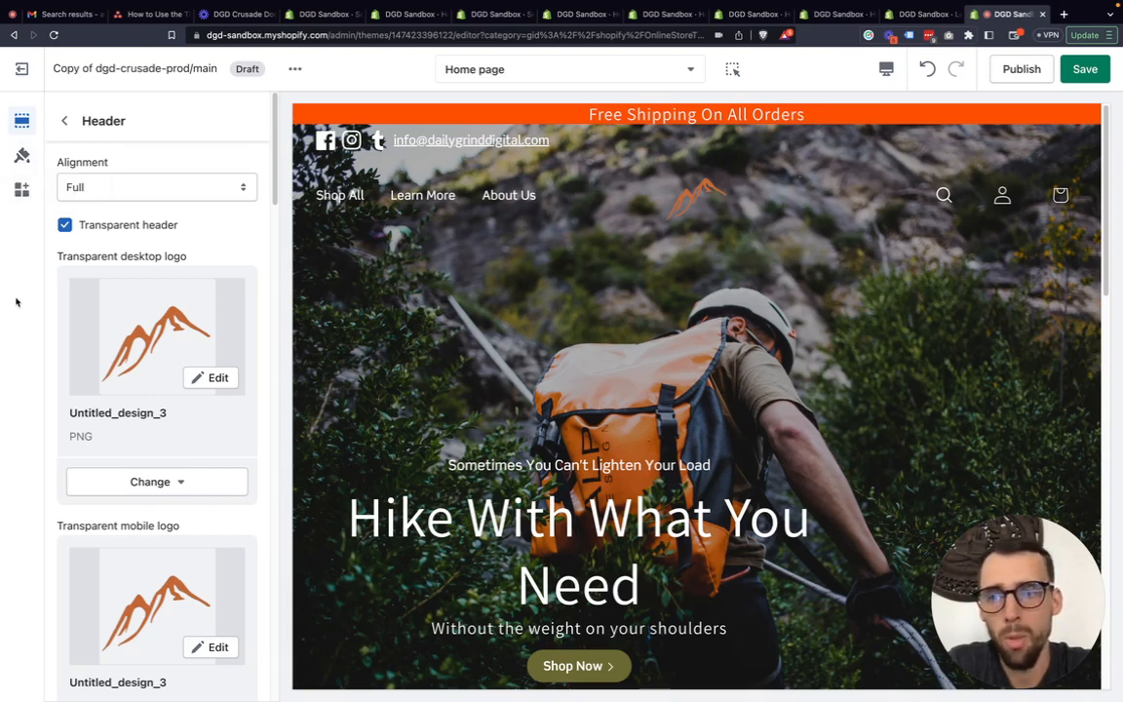
Try the header without transparency, look through its logo settings, and re-enable the transparent header
click(118, 226)
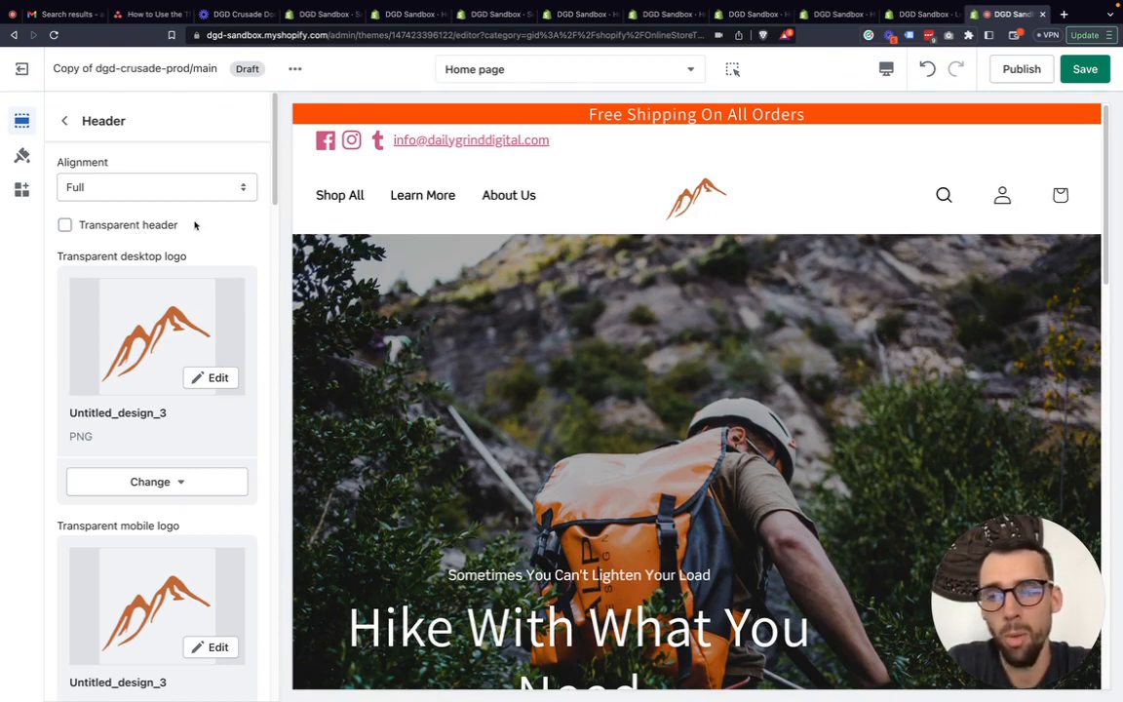
scroll(80, 312, down, 5)
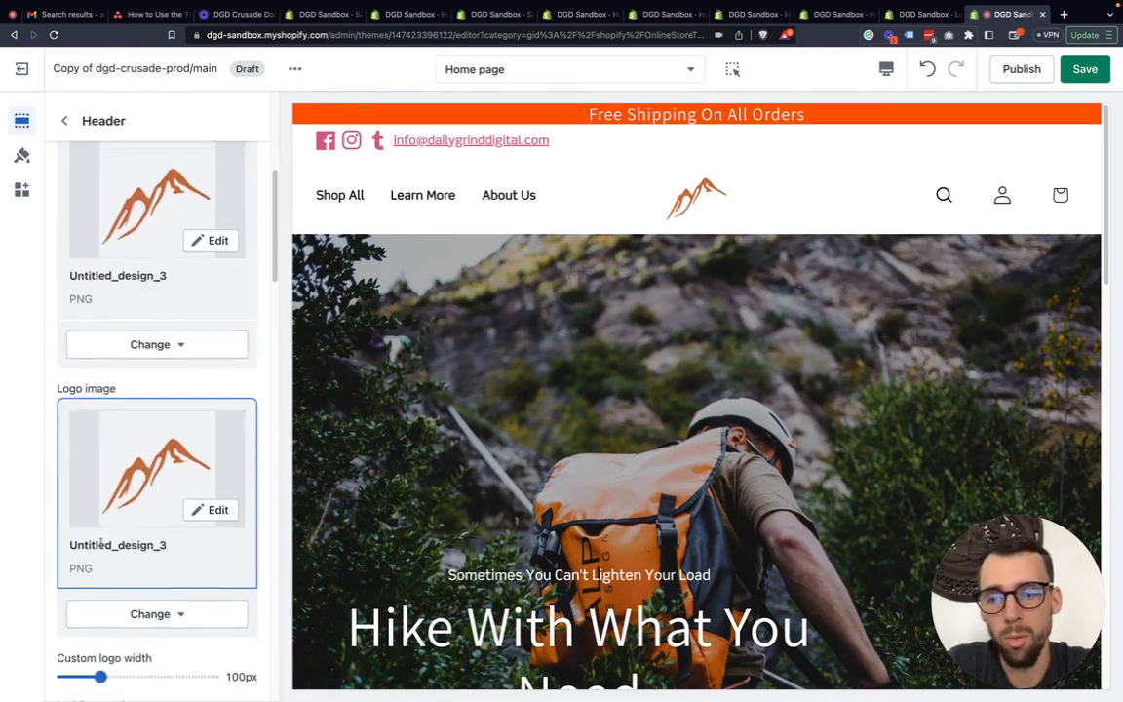
scroll(106, 561, down, 5)
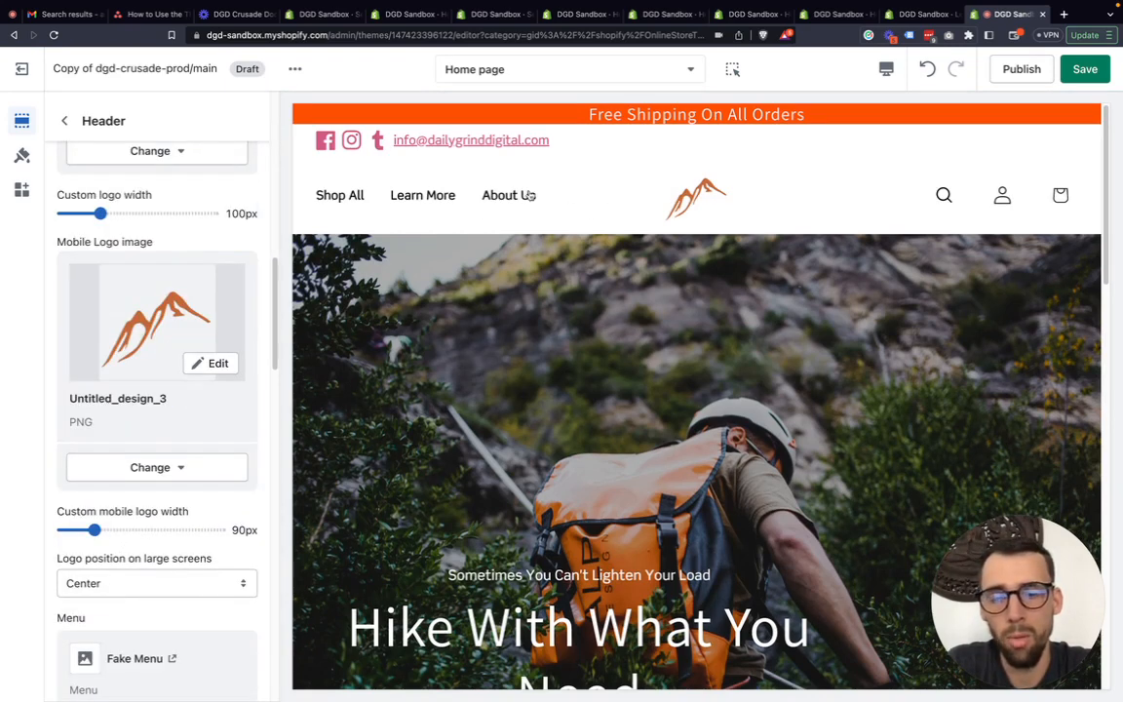
scroll(131, 251, up, 10)
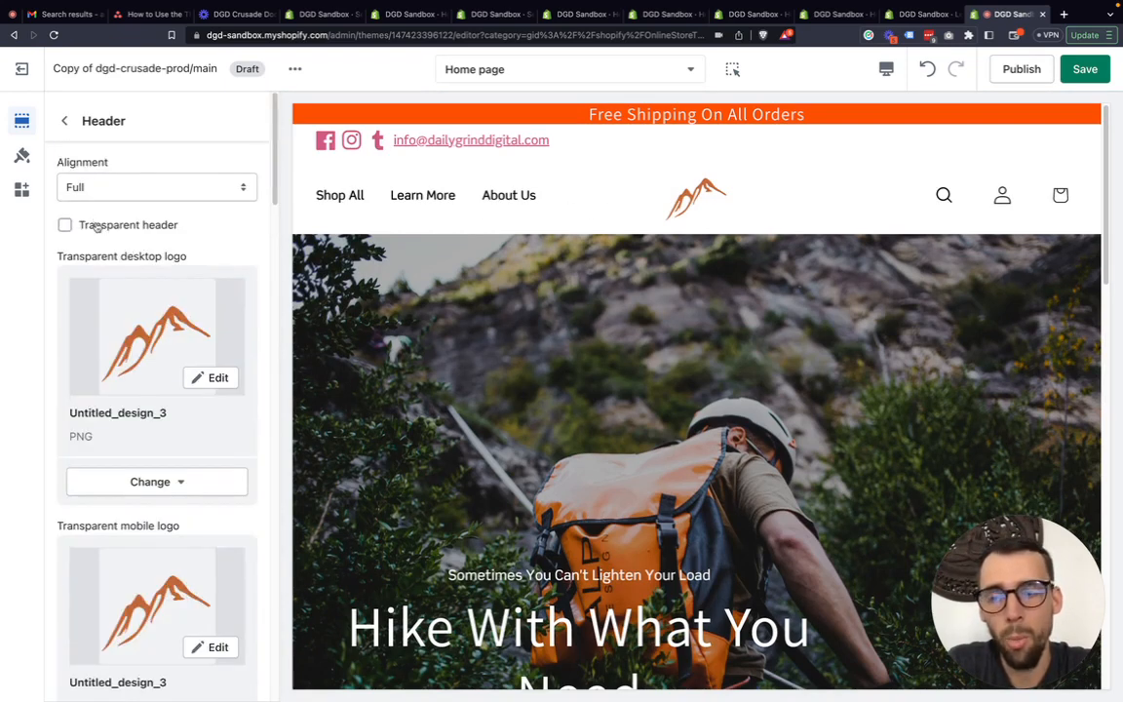
click(107, 225)
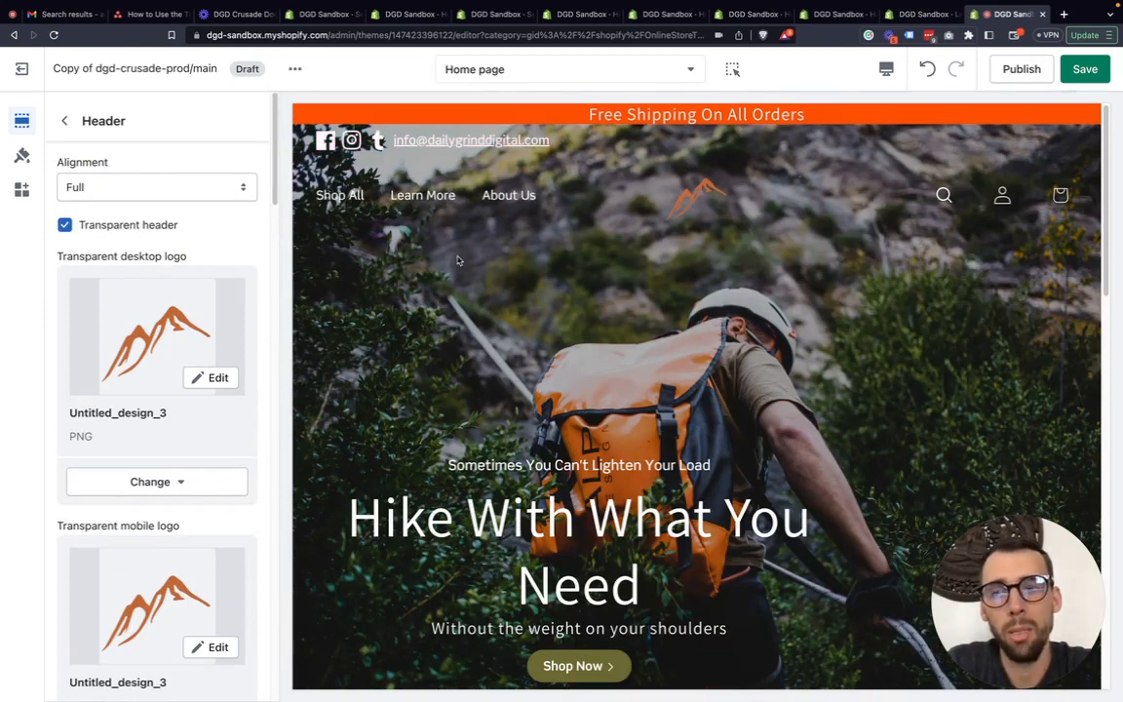
Examine how the transparent header and its desktop logo change as the home page preview is scrolled
scroll(471, 266, down, 3)
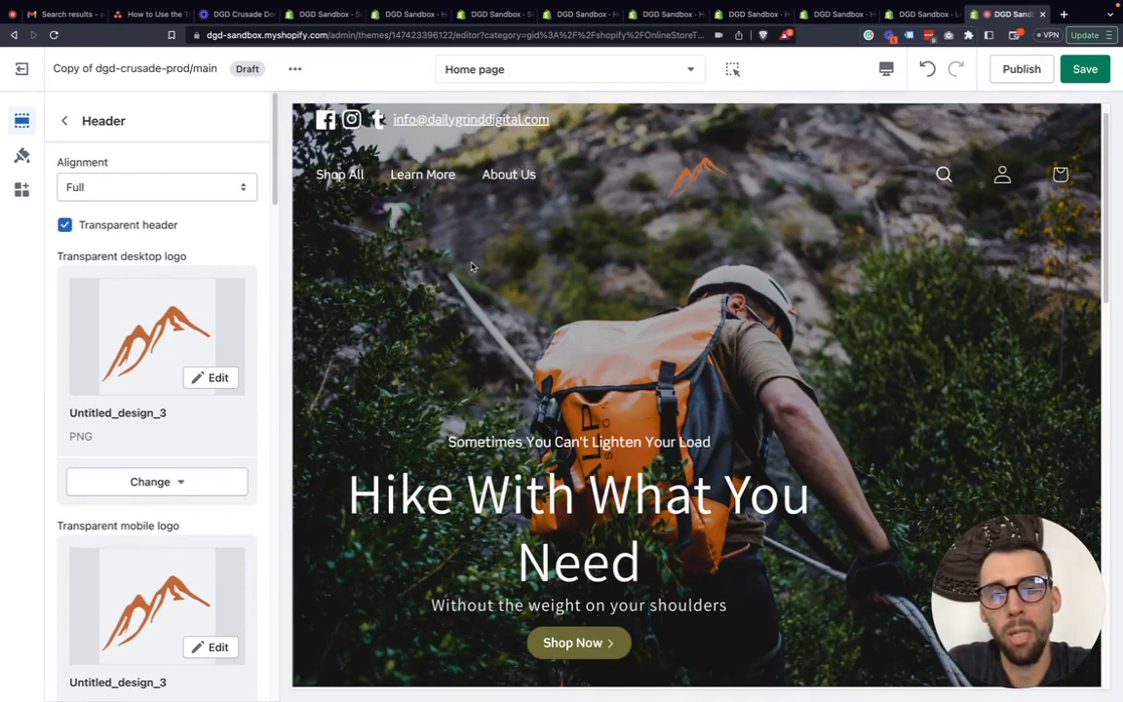
scroll(471, 266, down, 2)
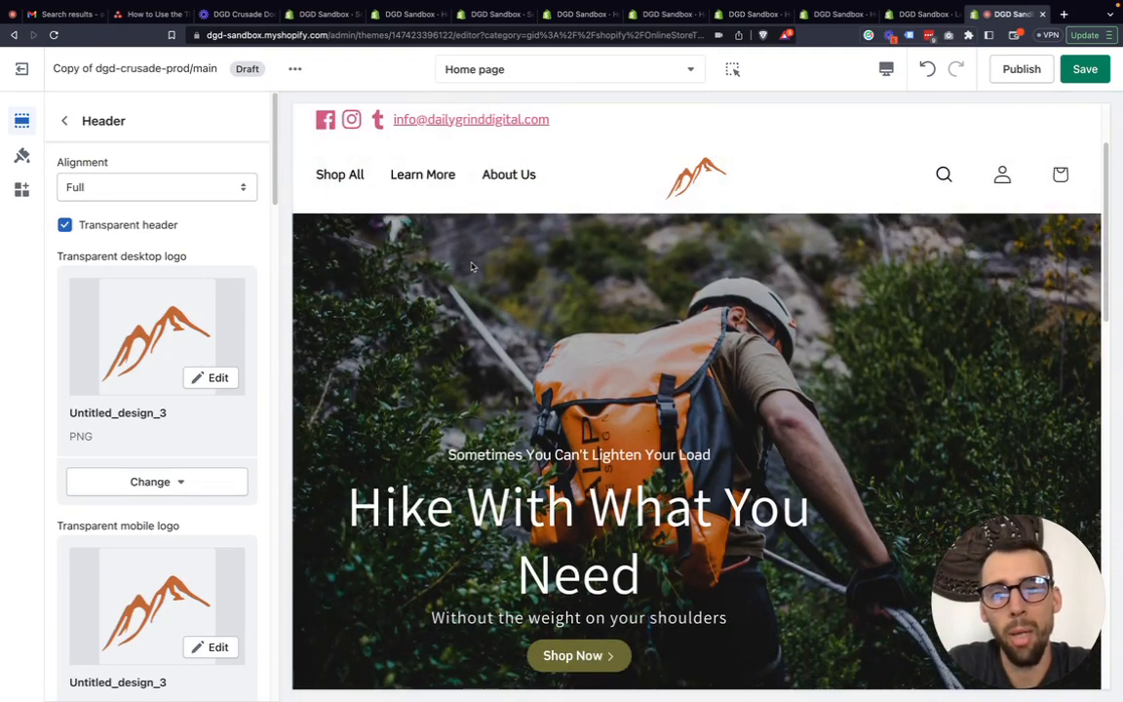
scroll(470, 266, down, 5)
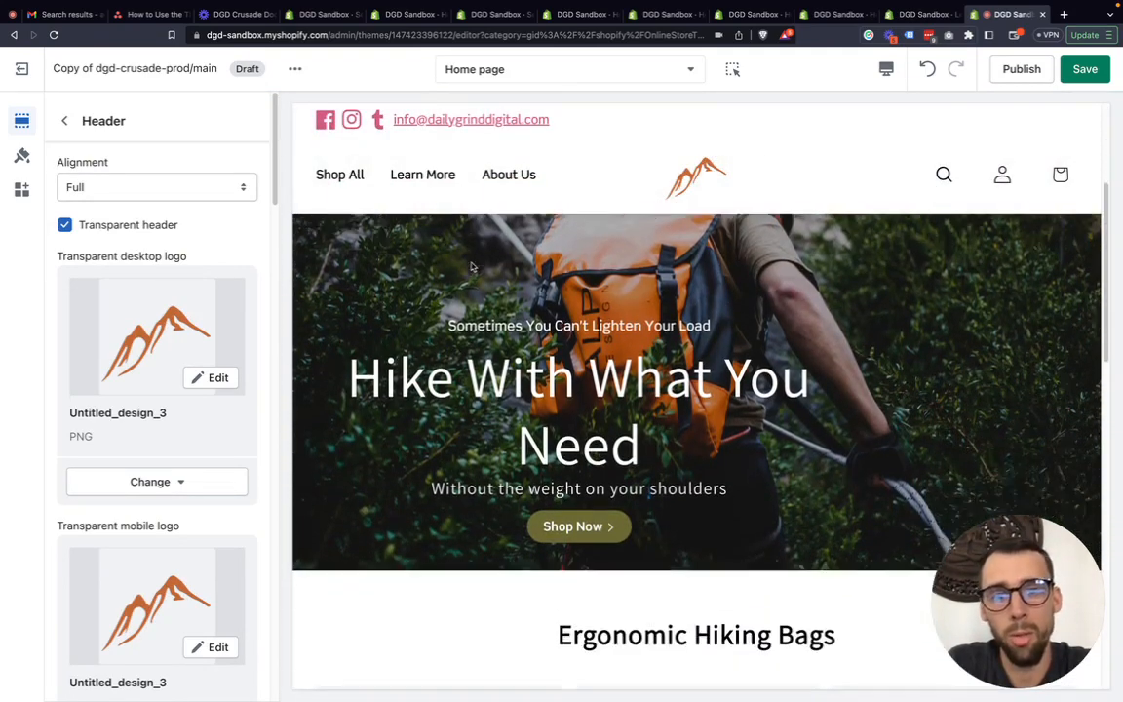
scroll(472, 263, up, 1)
scroll(471, 265, down, 3)
scroll(470, 265, up, 5)
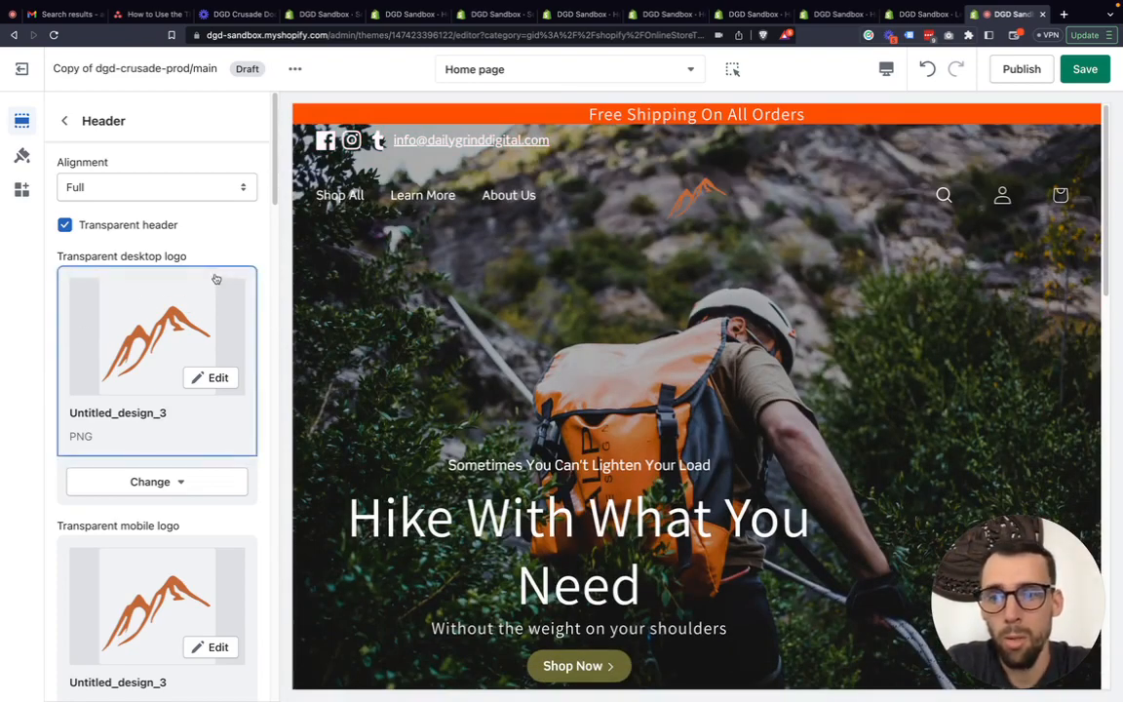
drag(208, 262, 57, 262)
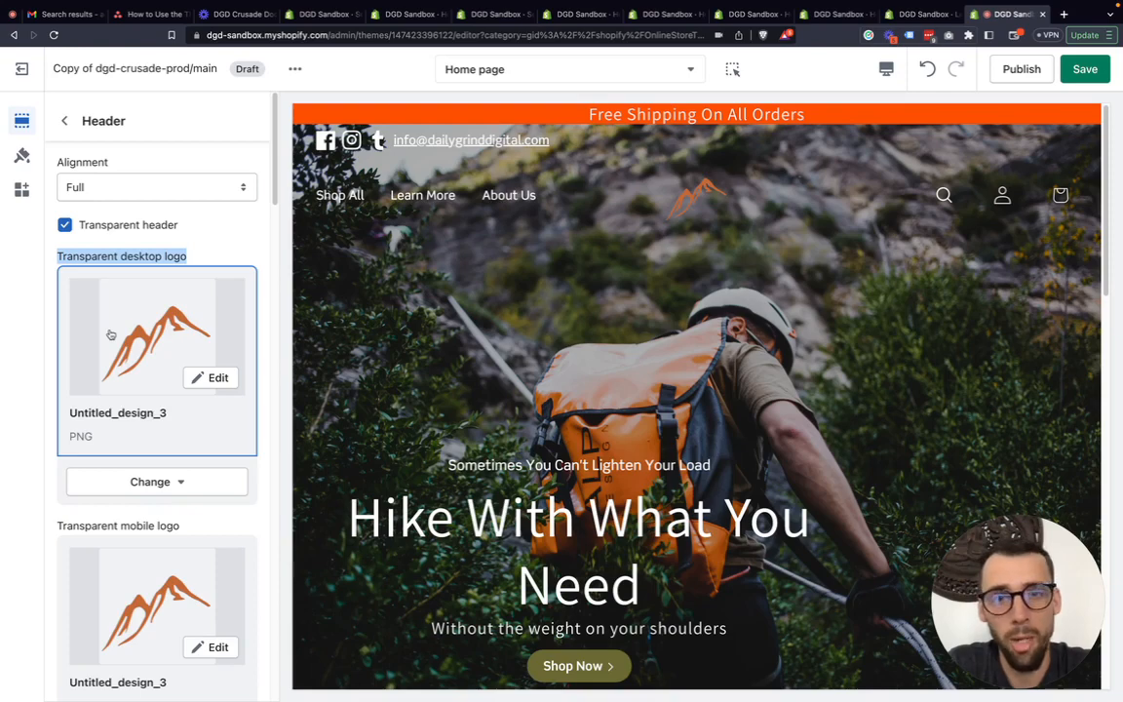
scroll(605, 373, down, 2)
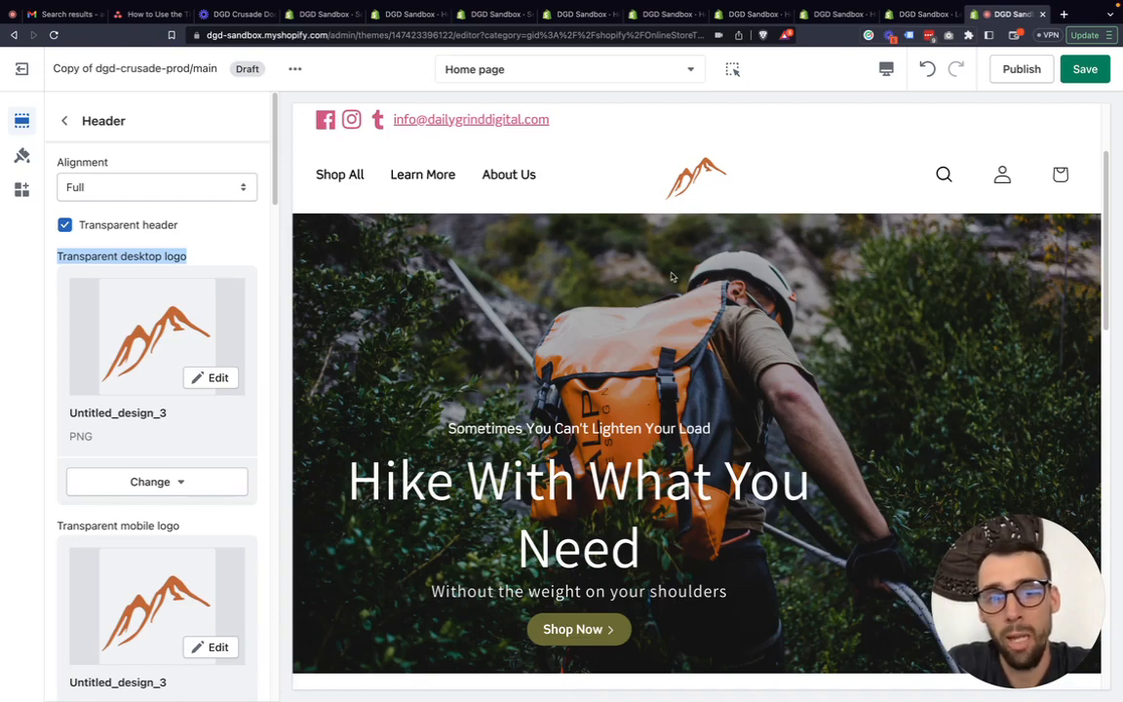
scroll(670, 277, up, 1)
scroll(671, 277, up, 2)
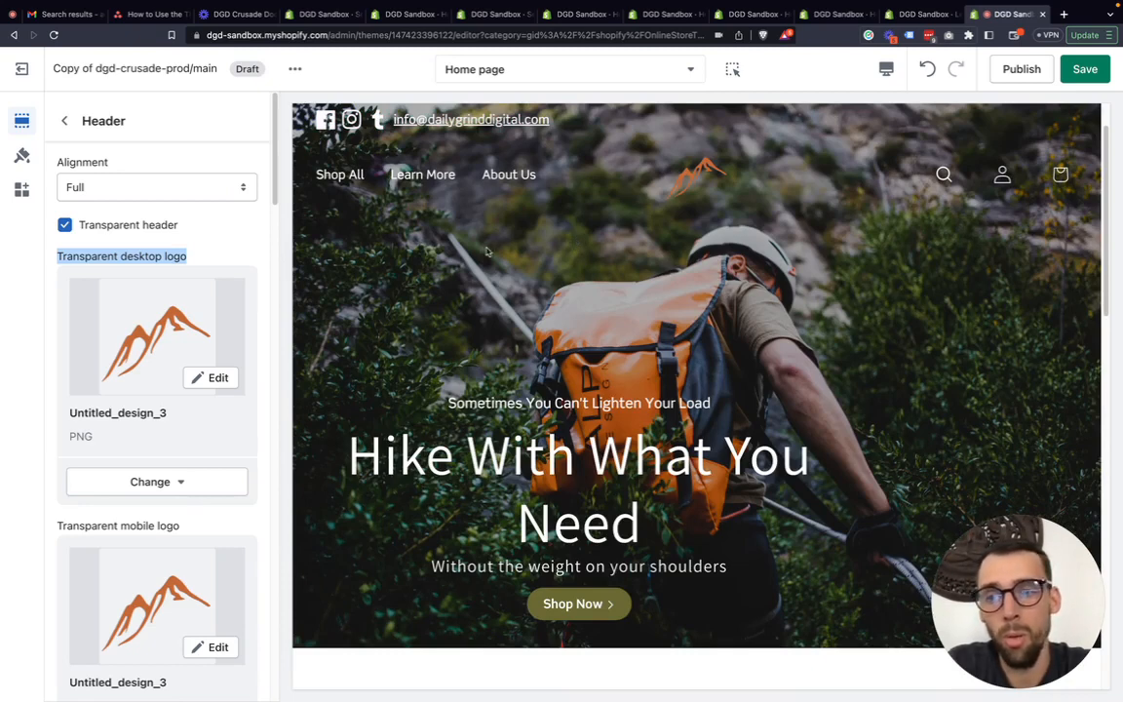
Review the header's transparent desktop and mobile logos against the regular and mobile logo images
scroll(59, 361, down, 2)
scroll(78, 322, down, 2)
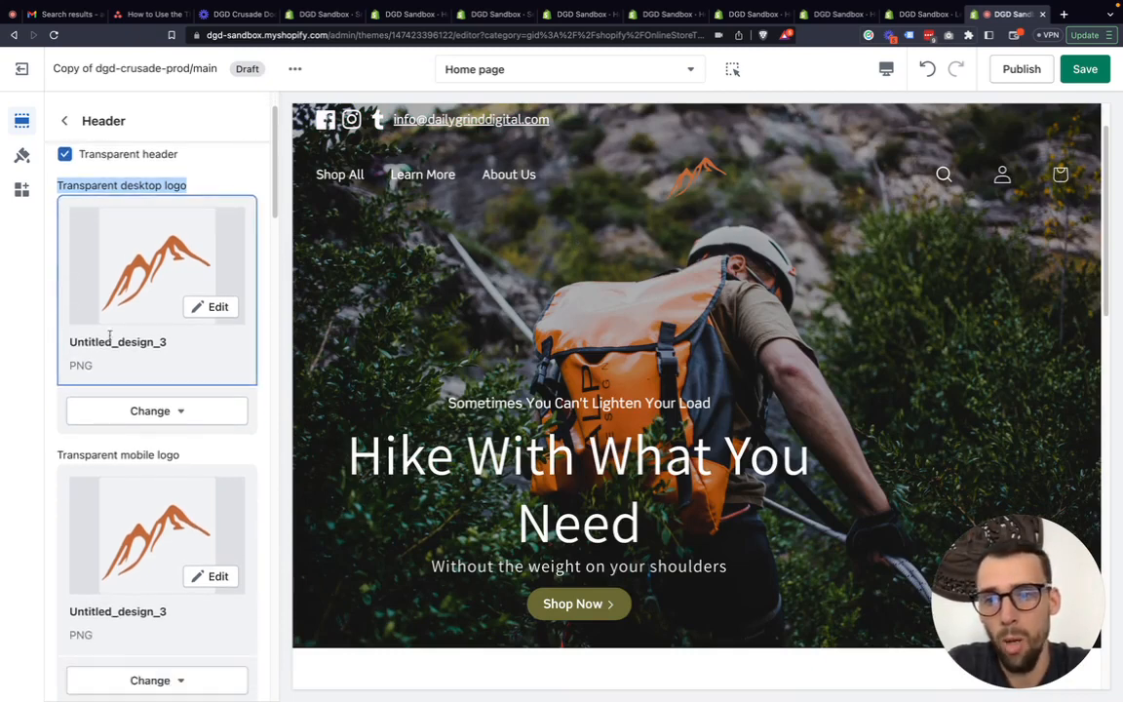
scroll(153, 418, down, 1)
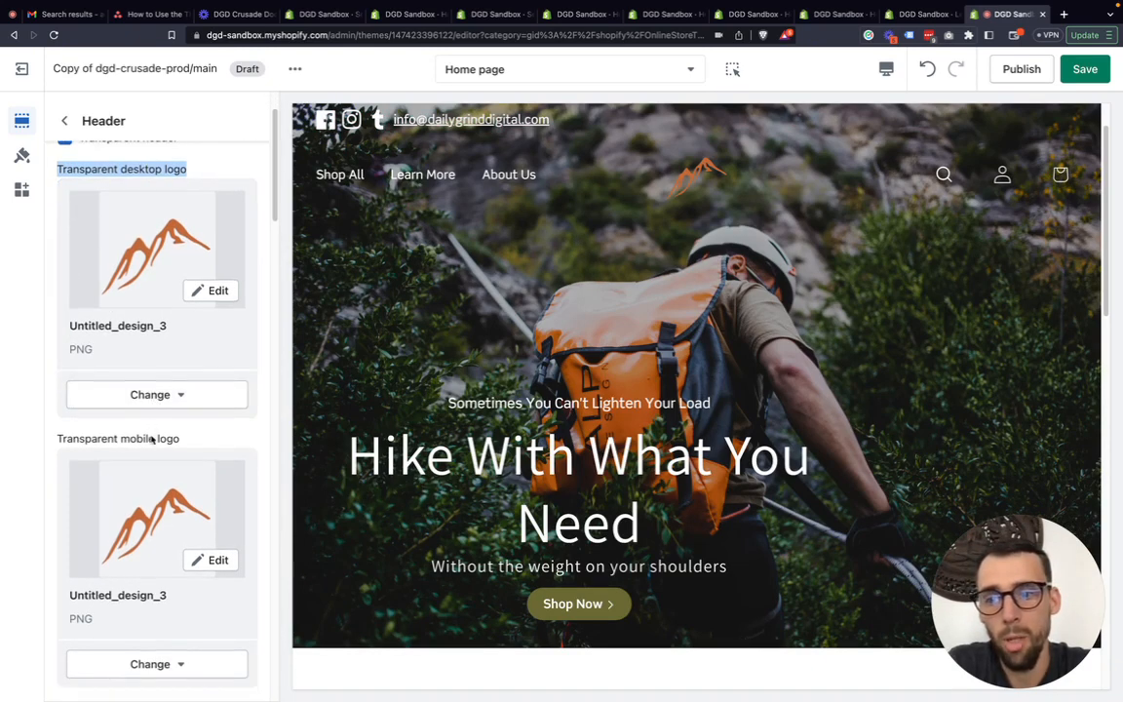
scroll(138, 421, down, 2)
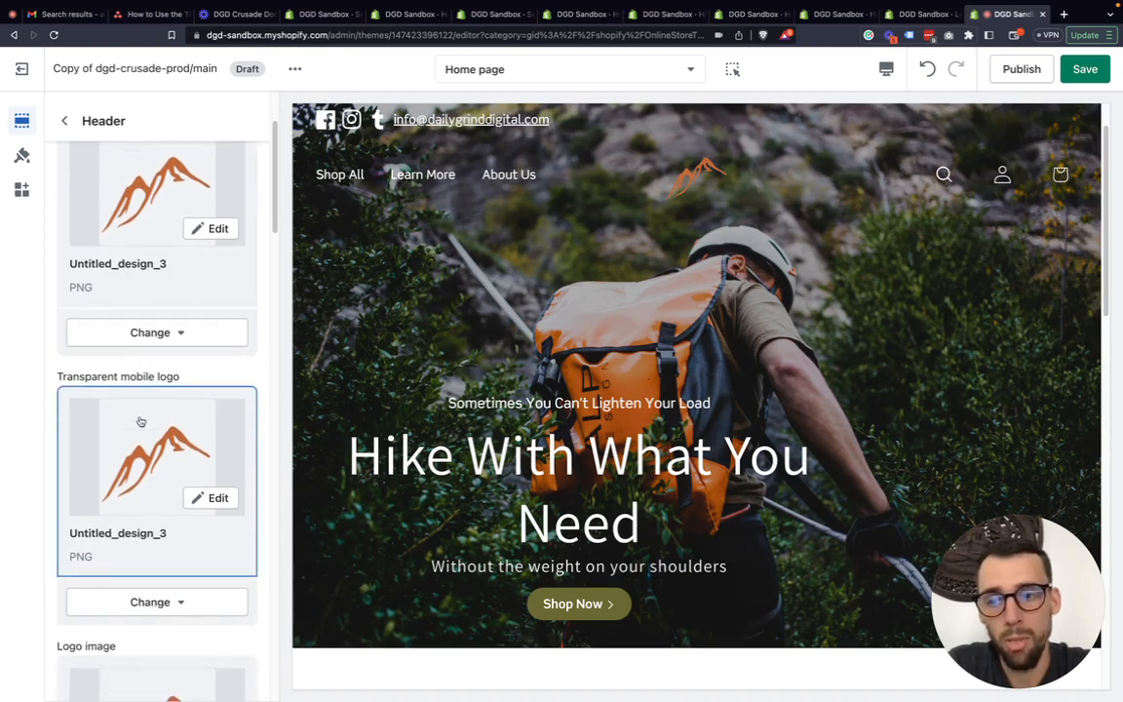
drag(177, 368, 67, 375)
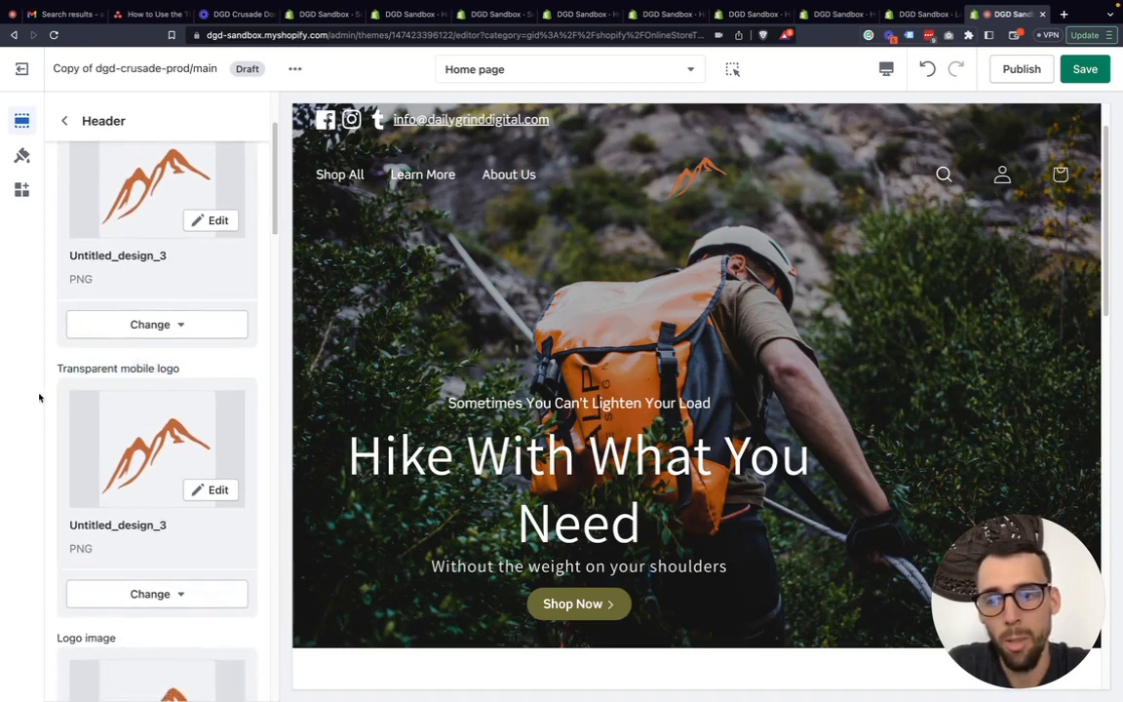
scroll(113, 456, down, 14)
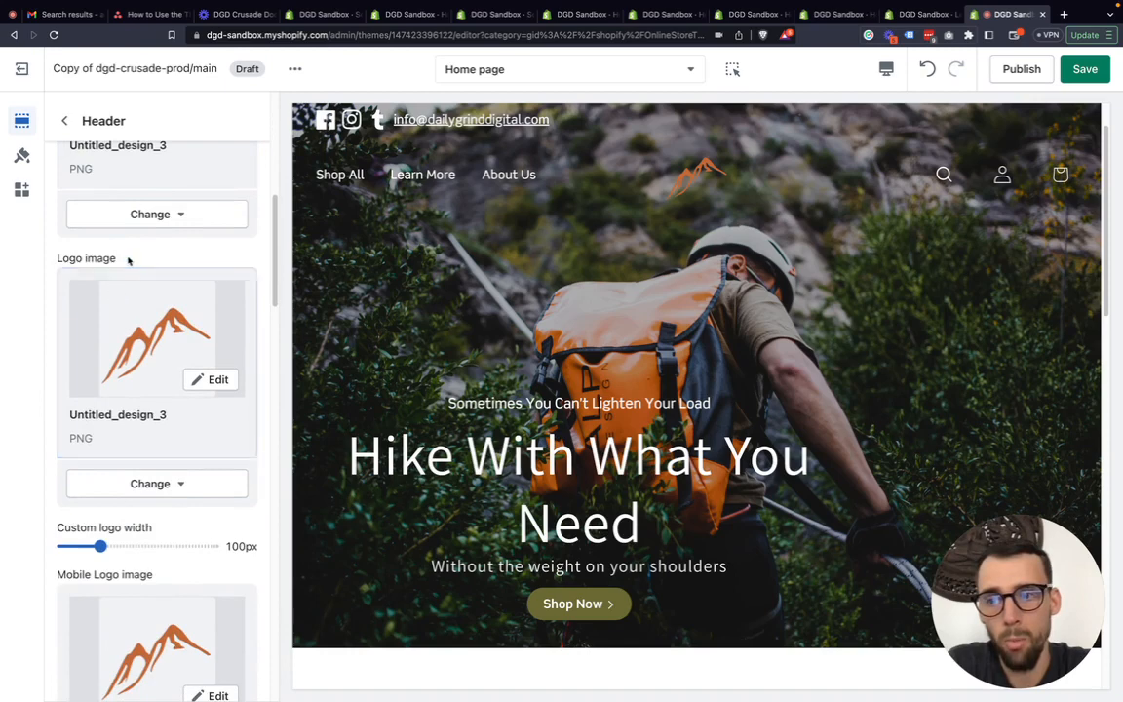
drag(117, 258, 57, 258)
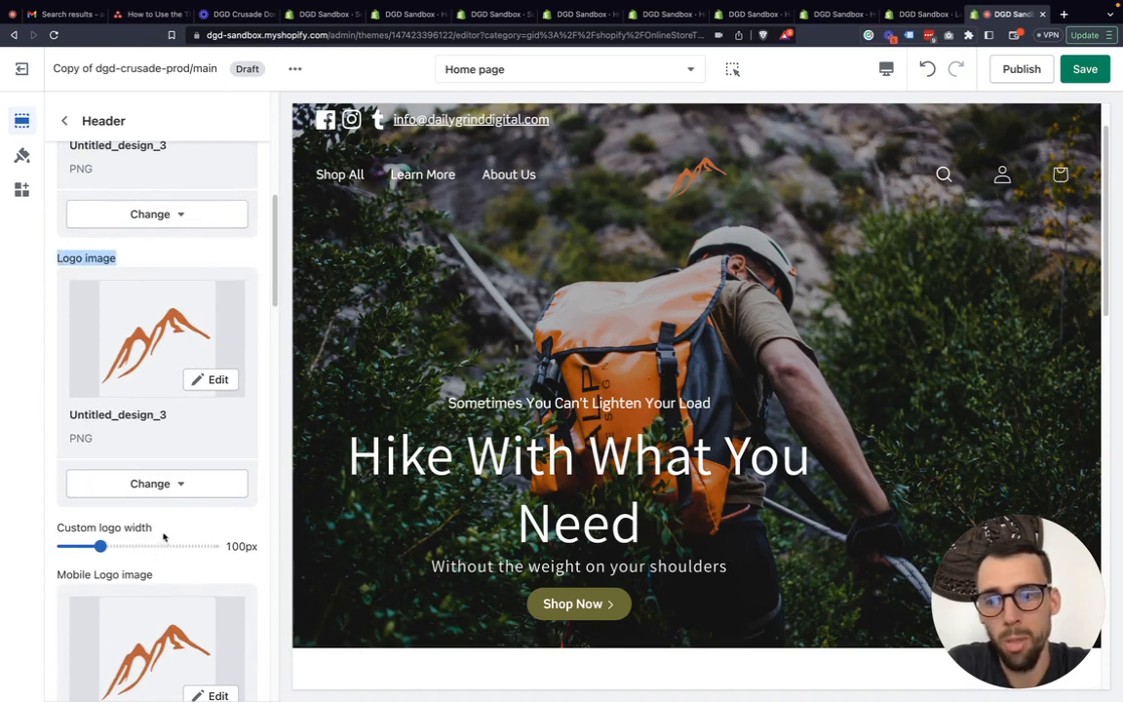
drag(159, 576, 66, 577)
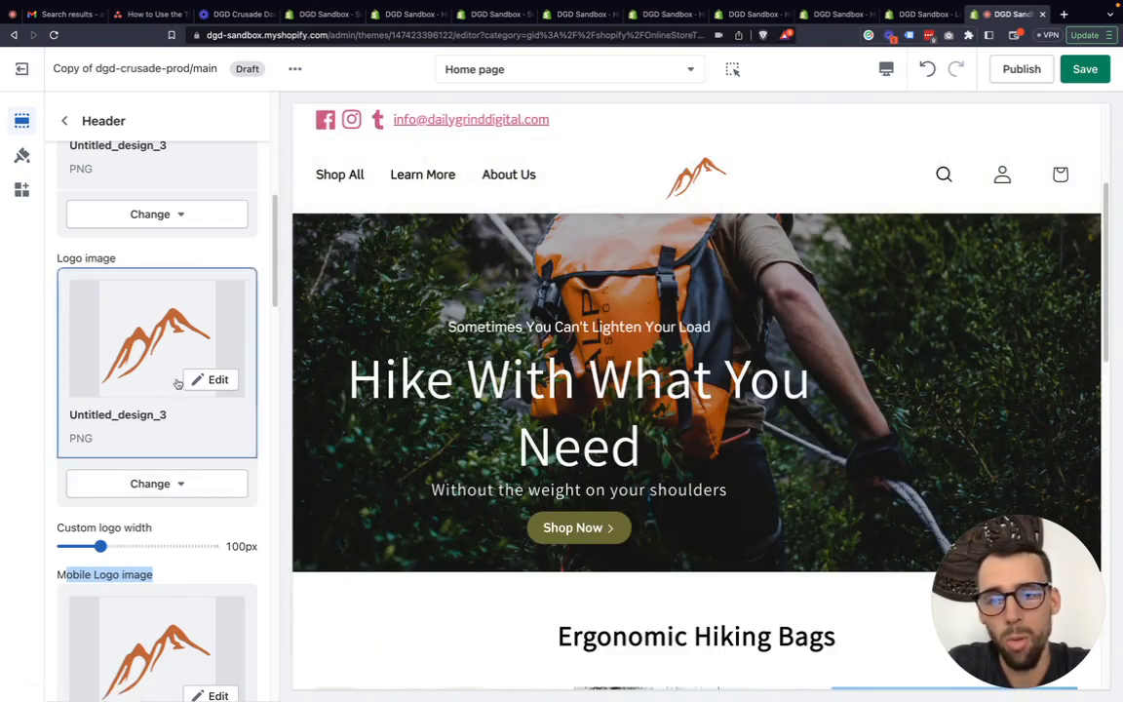
scroll(176, 385, up, 4)
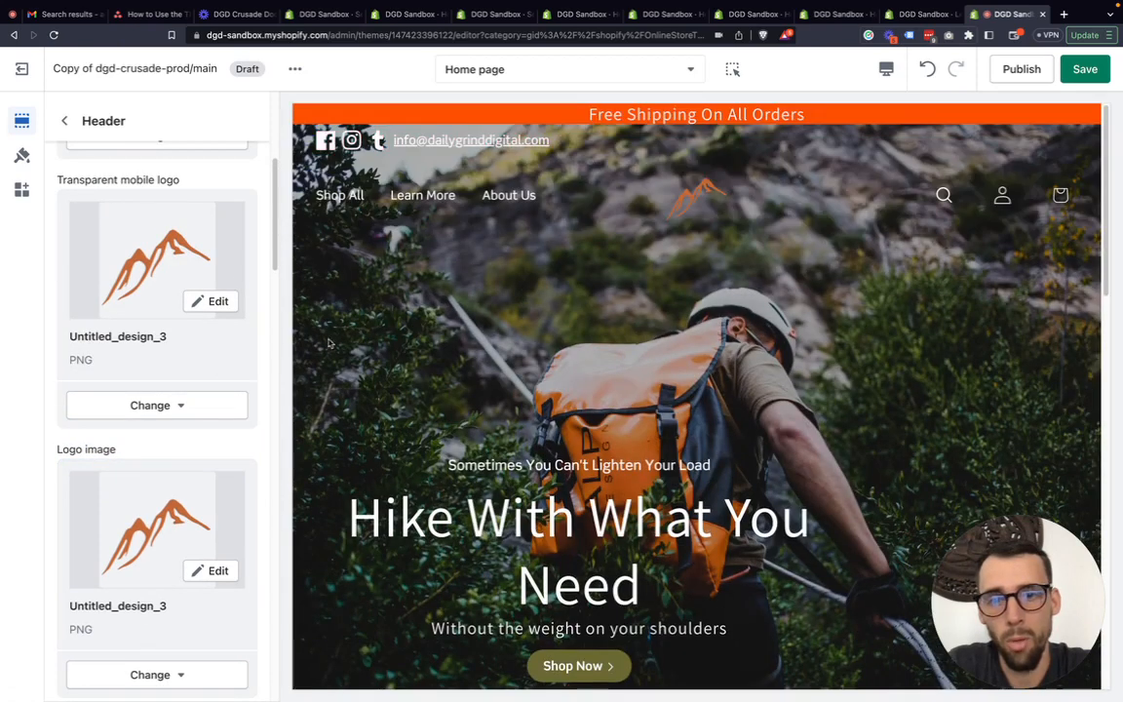
scroll(107, 293, up, 5)
Set the custom logo width to 90px and the custom mobile logo width to 50px, checking the mobile preview before returning to desktop
scroll(88, 276, down, 6)
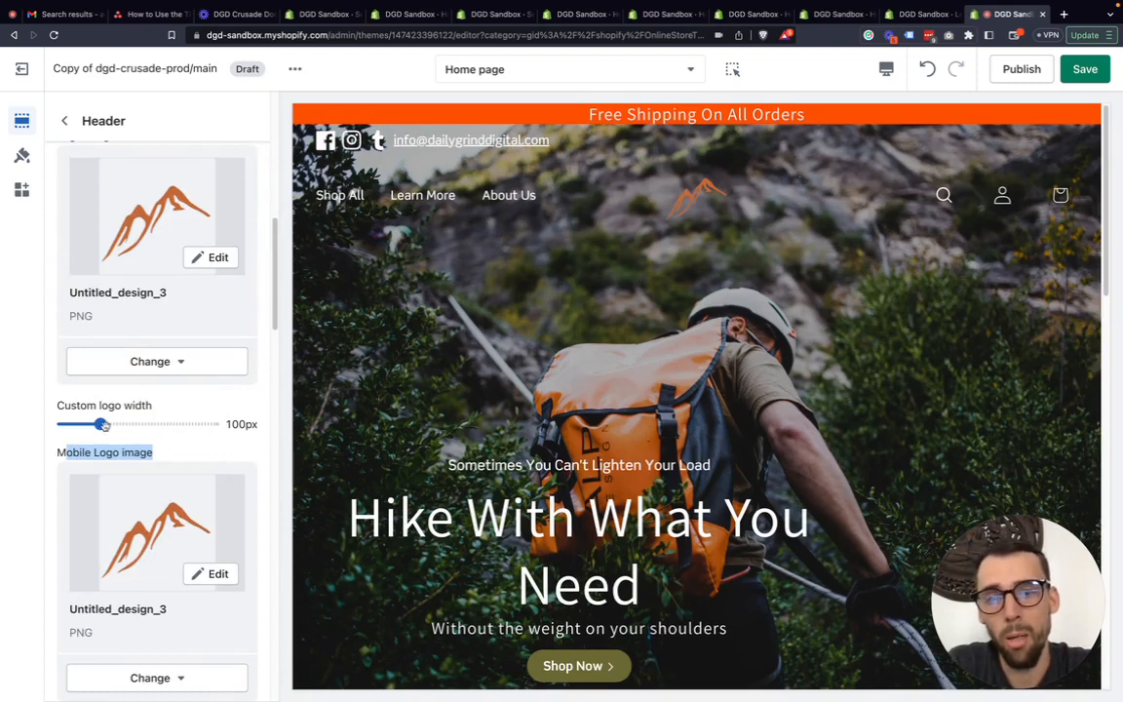
mouse_move(102, 425)
mouse_down()
mouse_move(213, 425)
mouse_move(222, 437)
mouse_move(138, 425)
mouse_move(61, 436)
mouse_move(94, 432)
mouse_up()
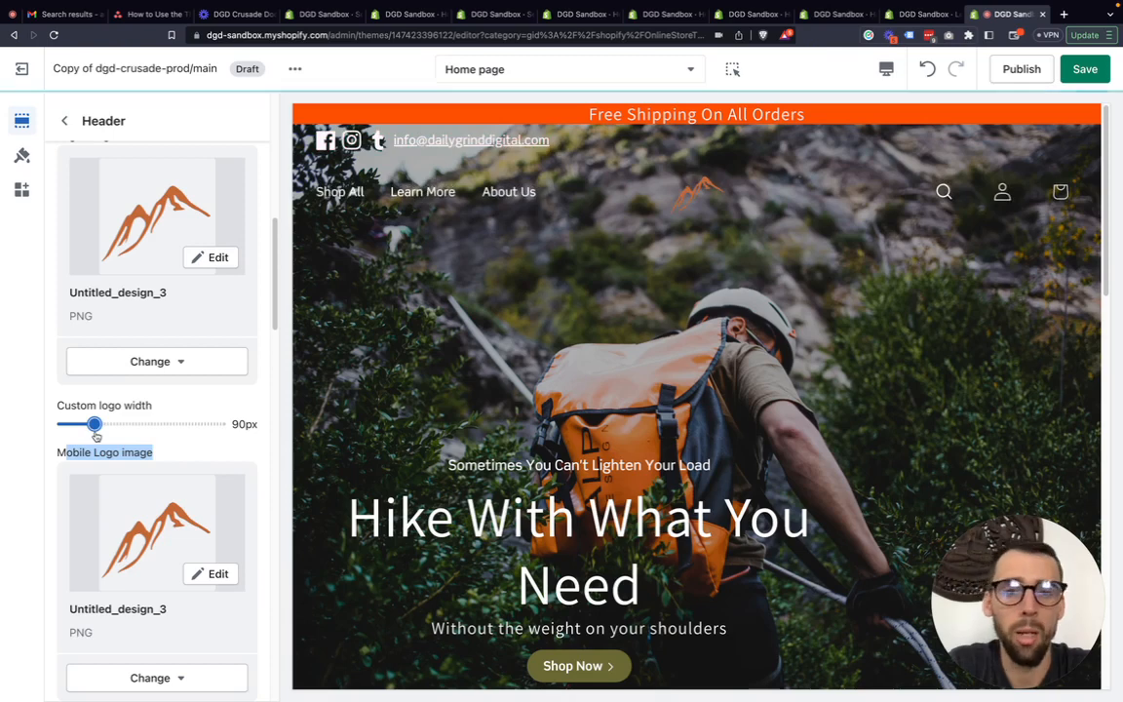
scroll(110, 446, down, 5)
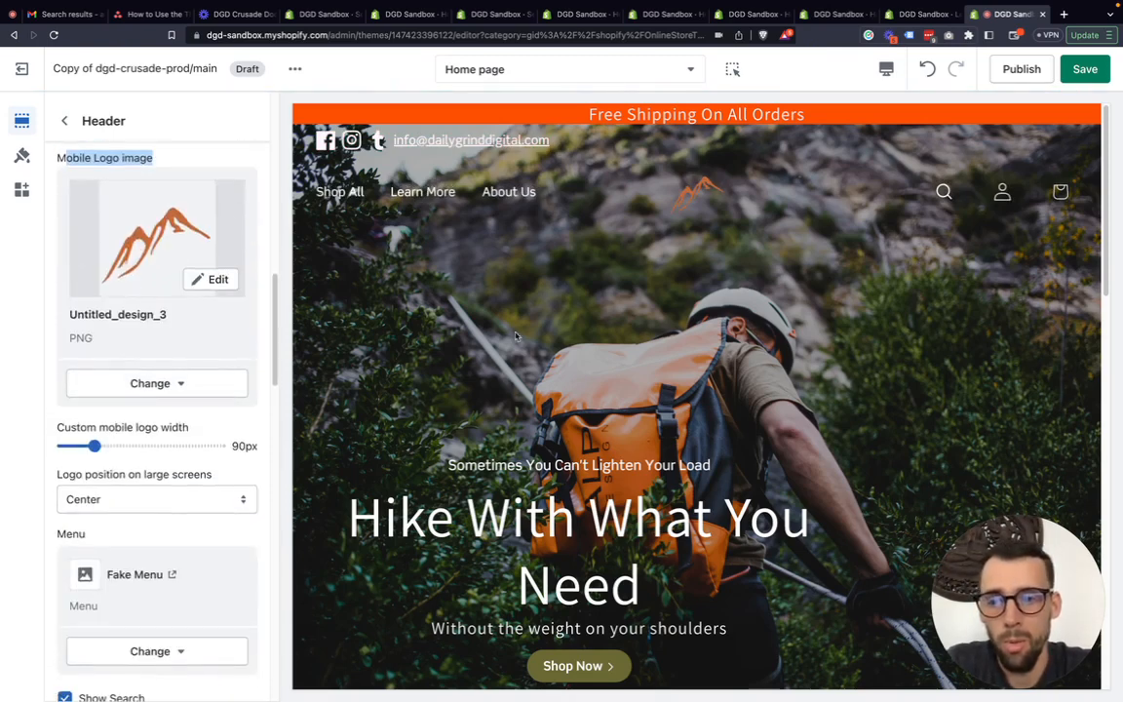
click(886, 69)
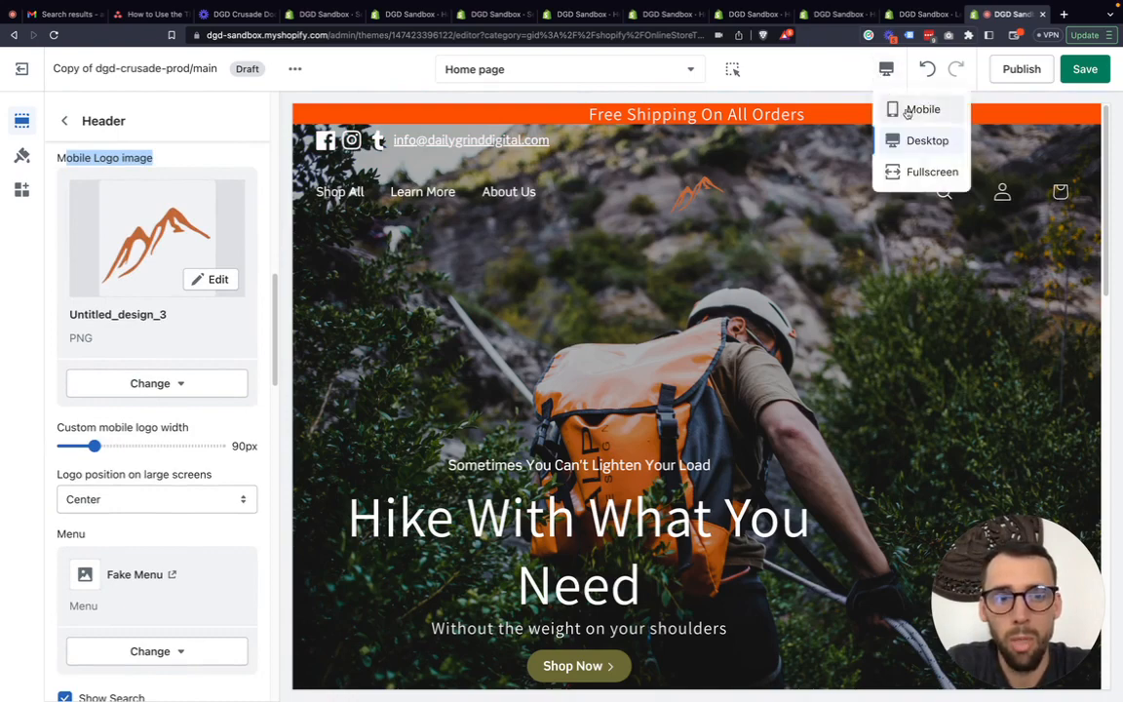
click(892, 109)
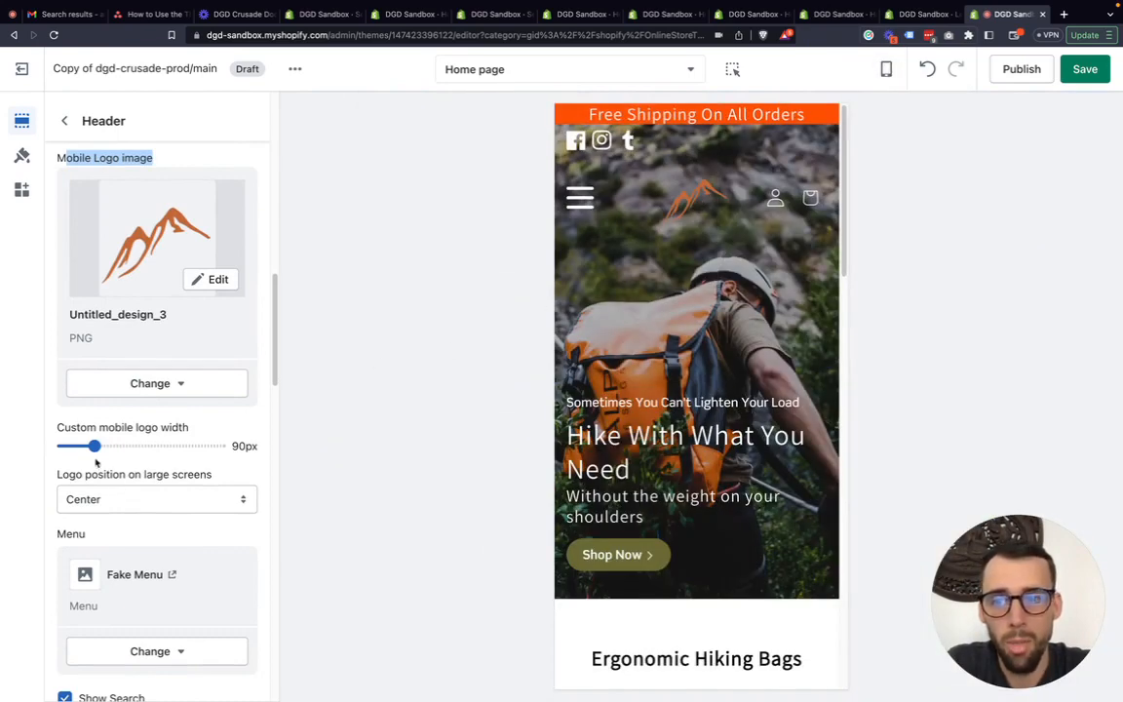
drag(93, 446, 43, 455)
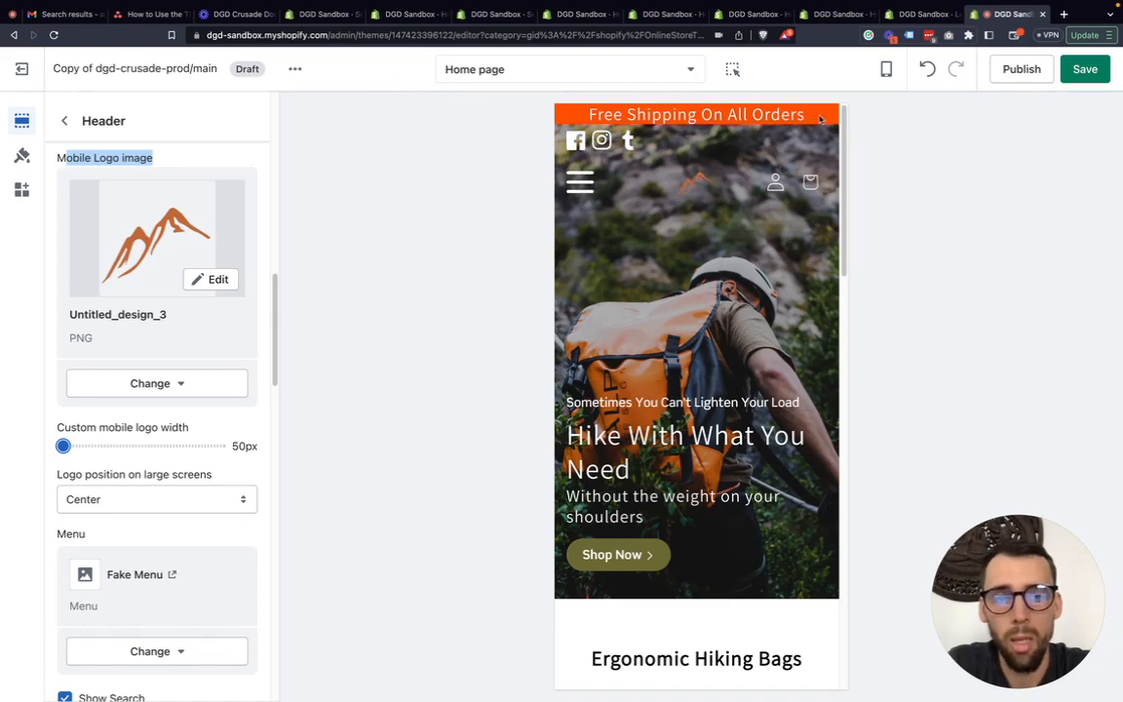
click(886, 68)
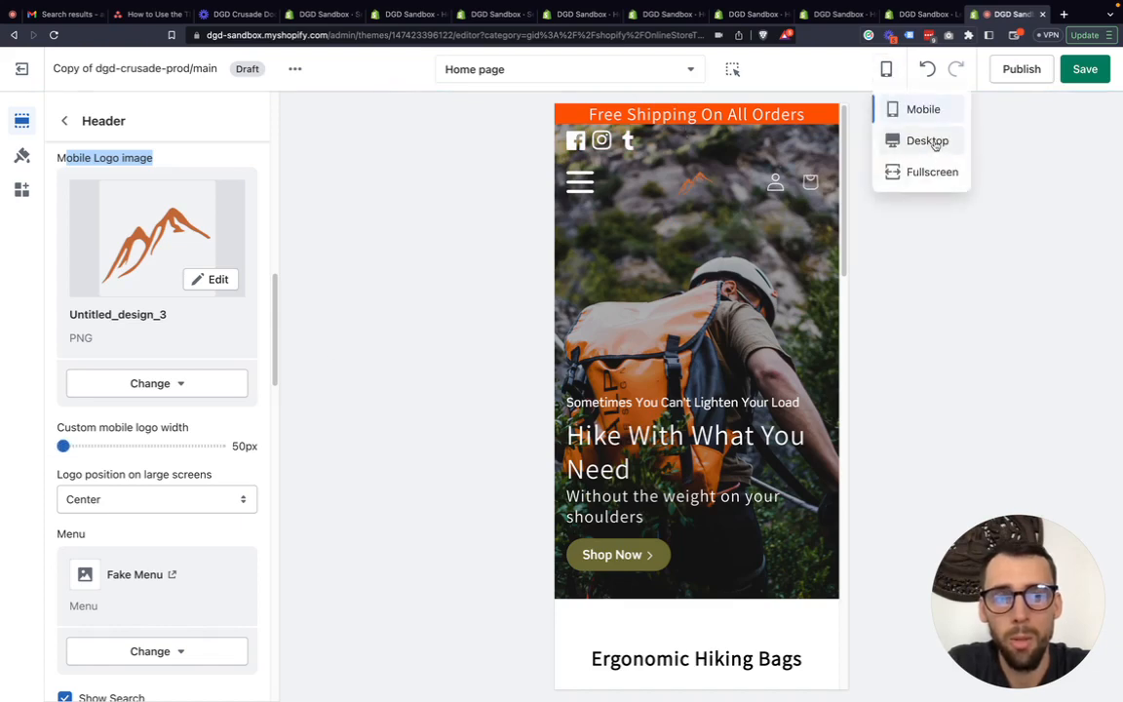
click(927, 142)
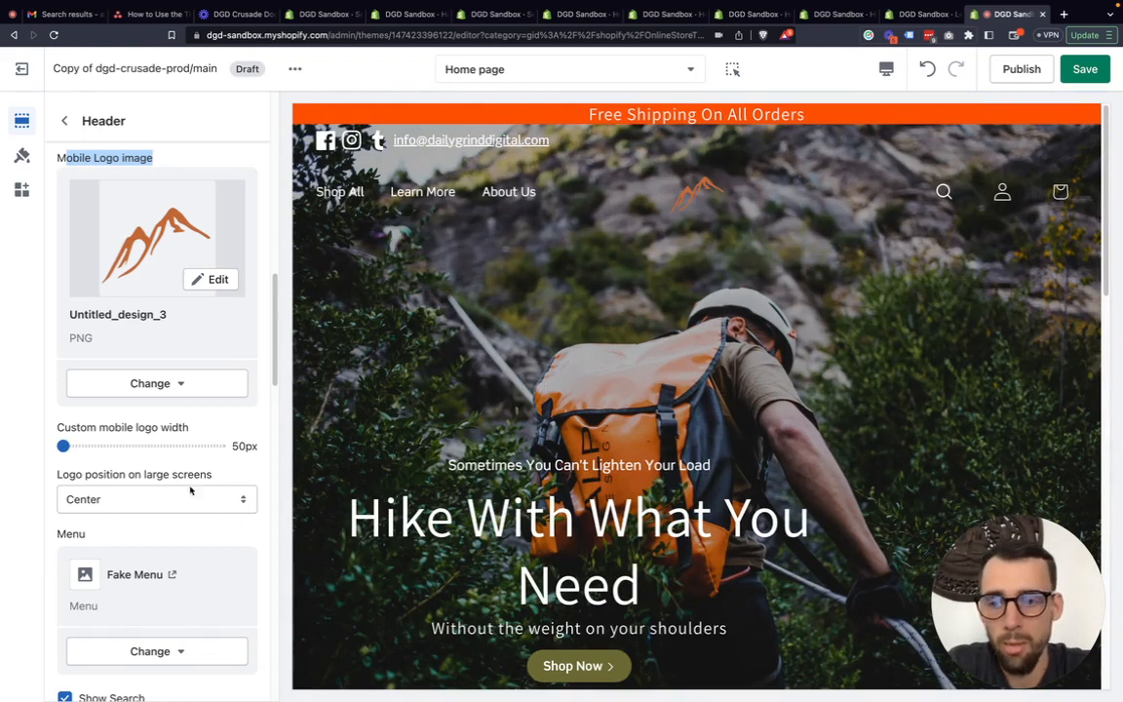
Try the Top Left and Middle left logo positions for large screens, and set the position back to Center
scroll(78, 482, down, 2)
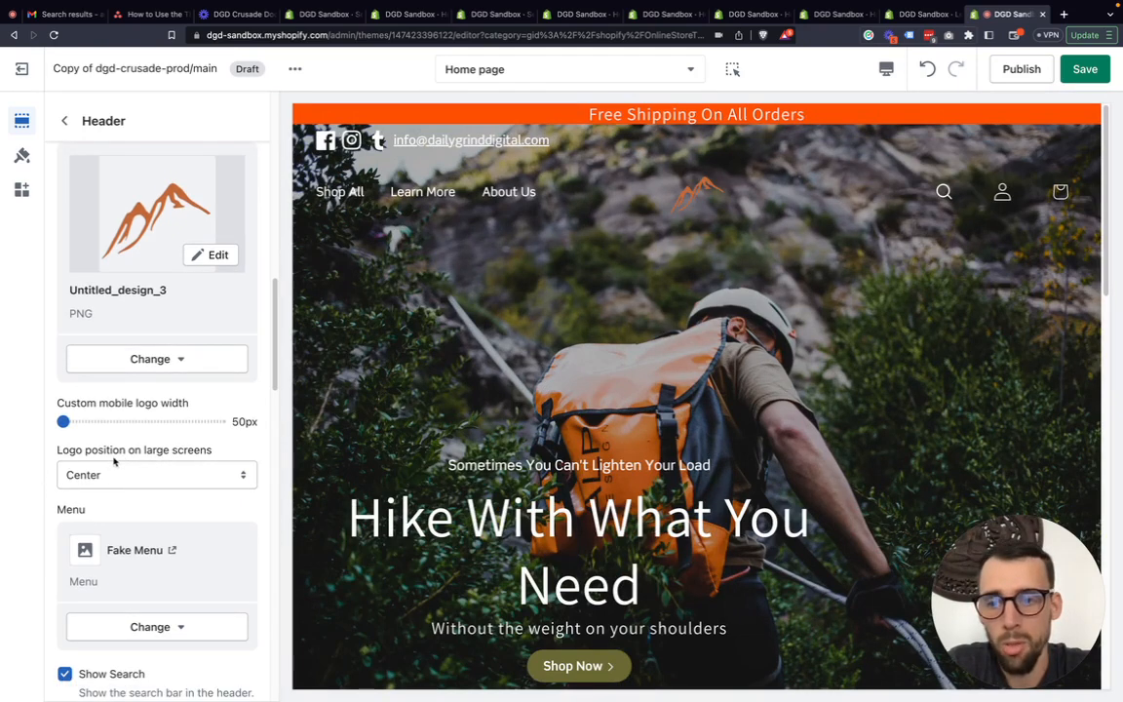
scroll(137, 473, down, 1)
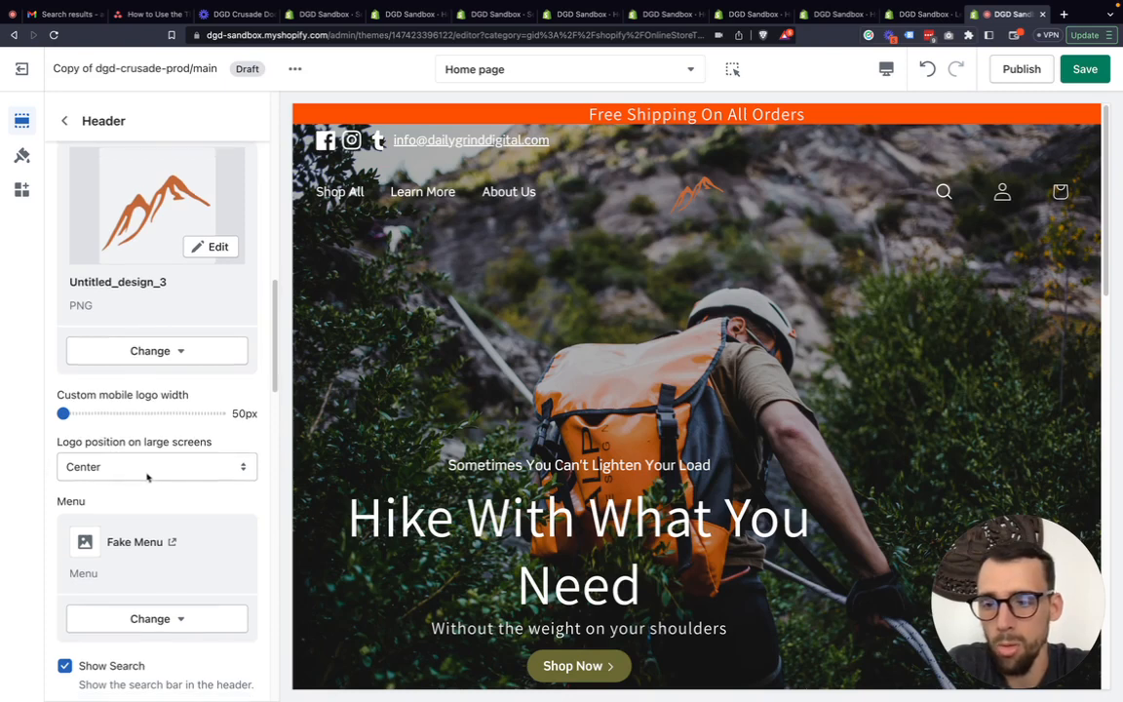
click(124, 474)
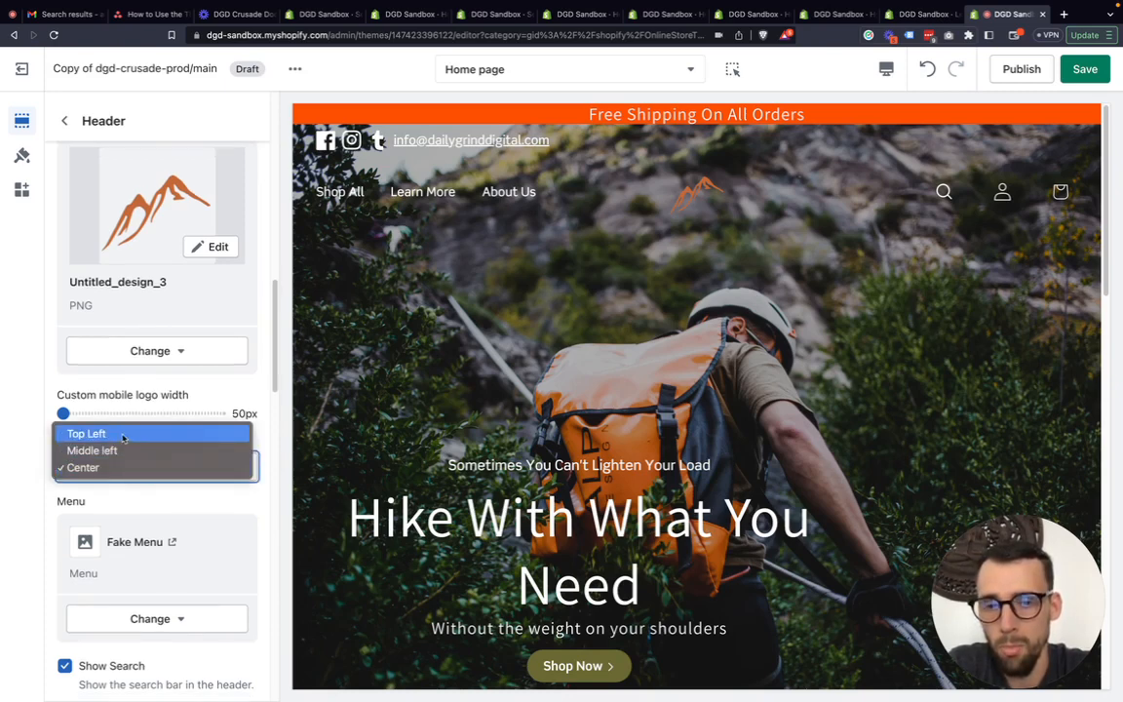
click(124, 435)
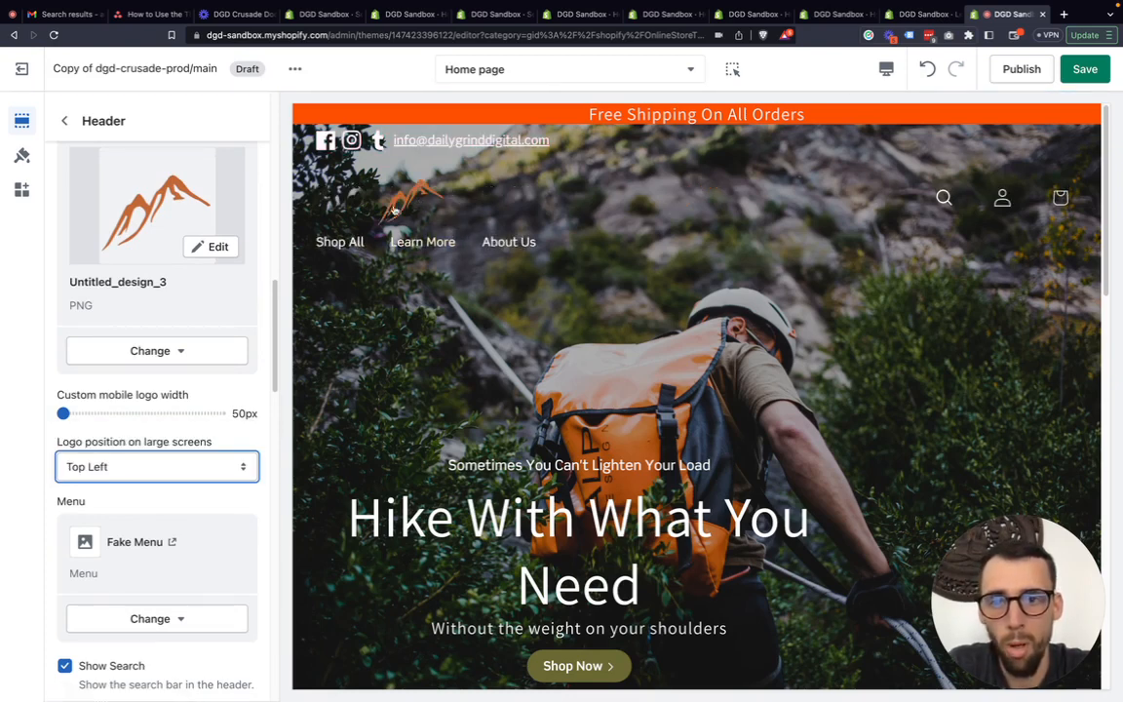
click(157, 462)
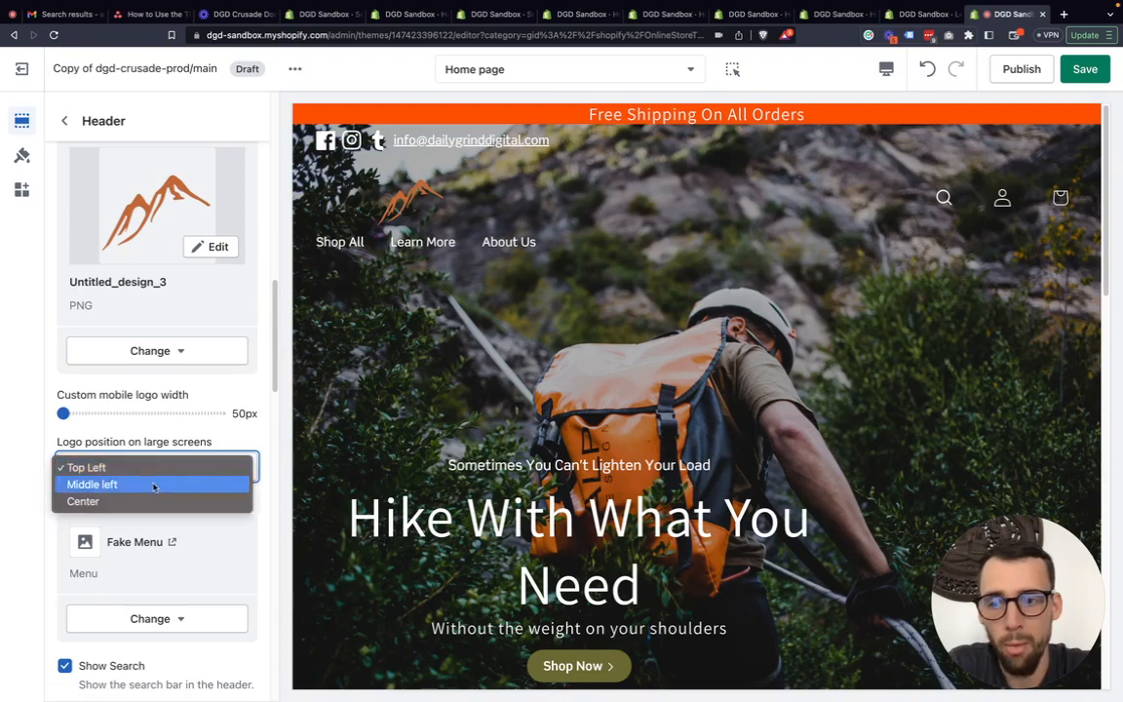
click(153, 484)
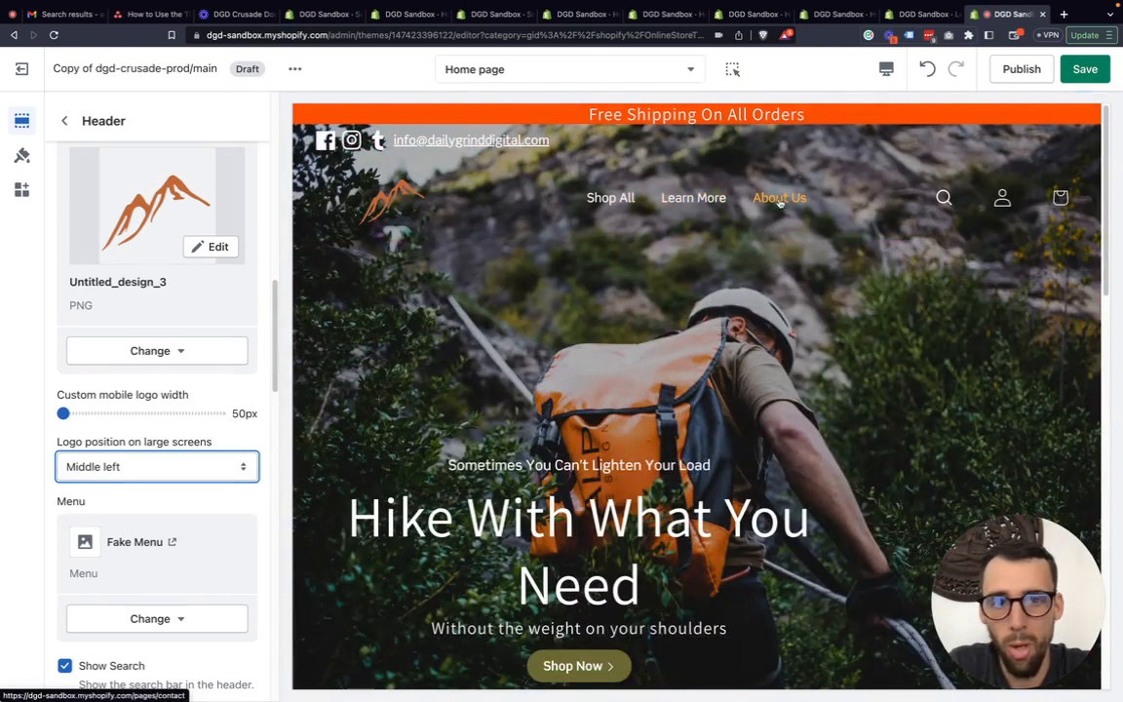
click(137, 468)
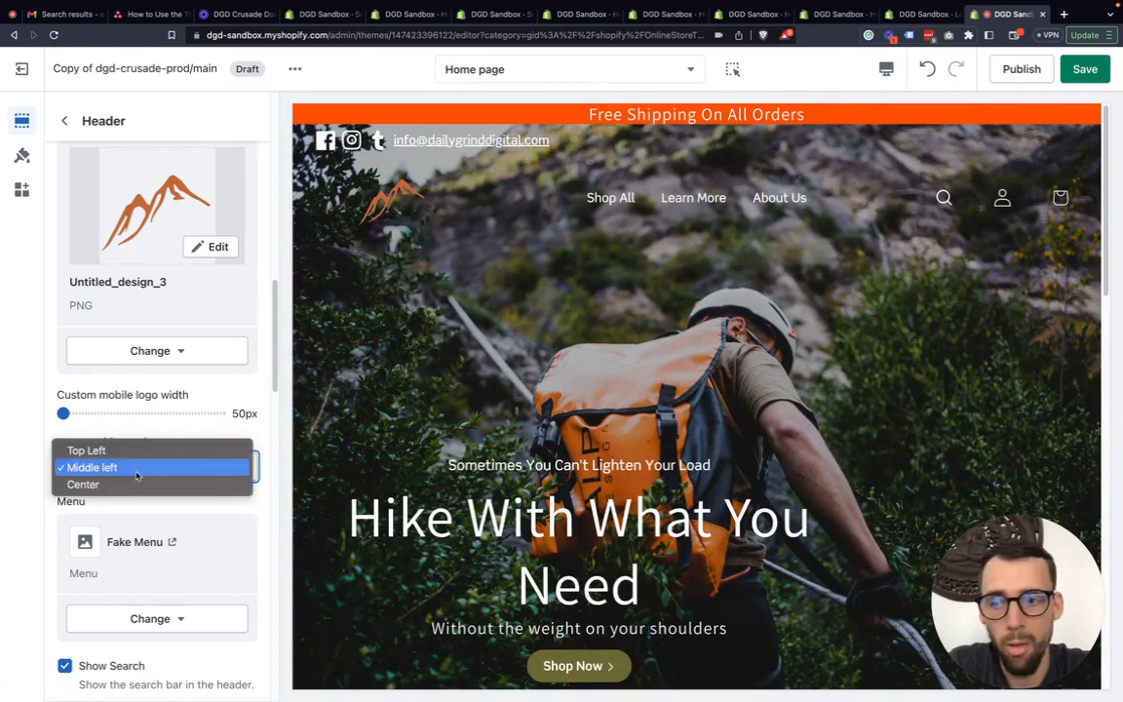
click(132, 484)
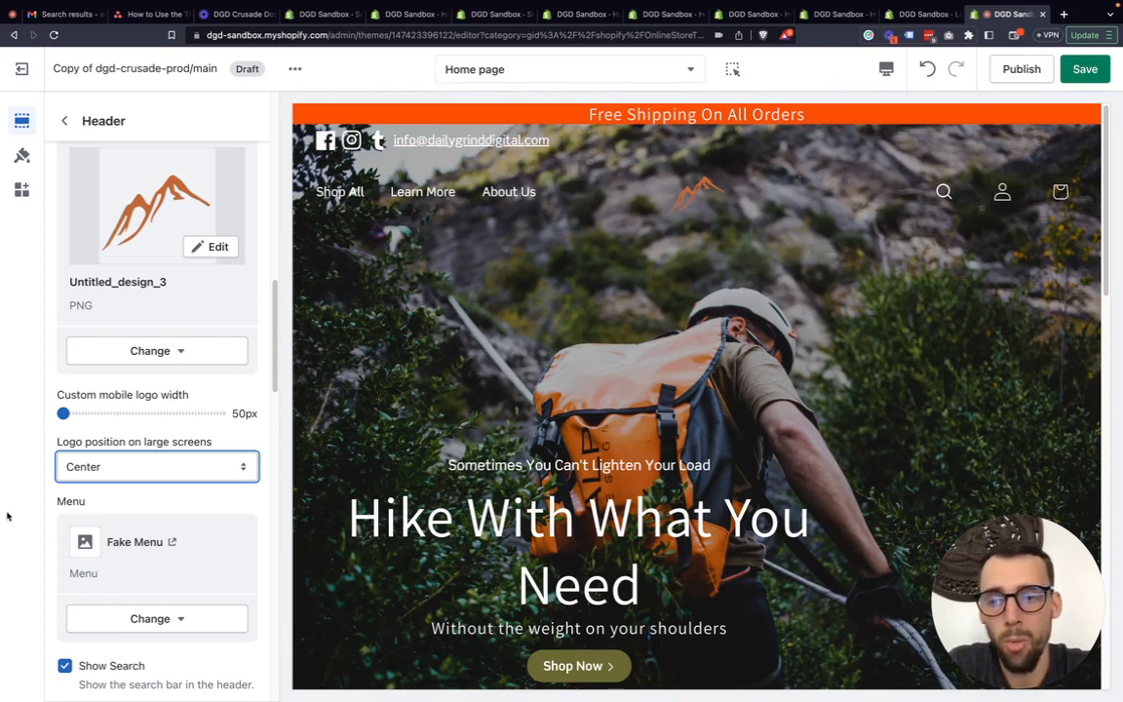
click(114, 468)
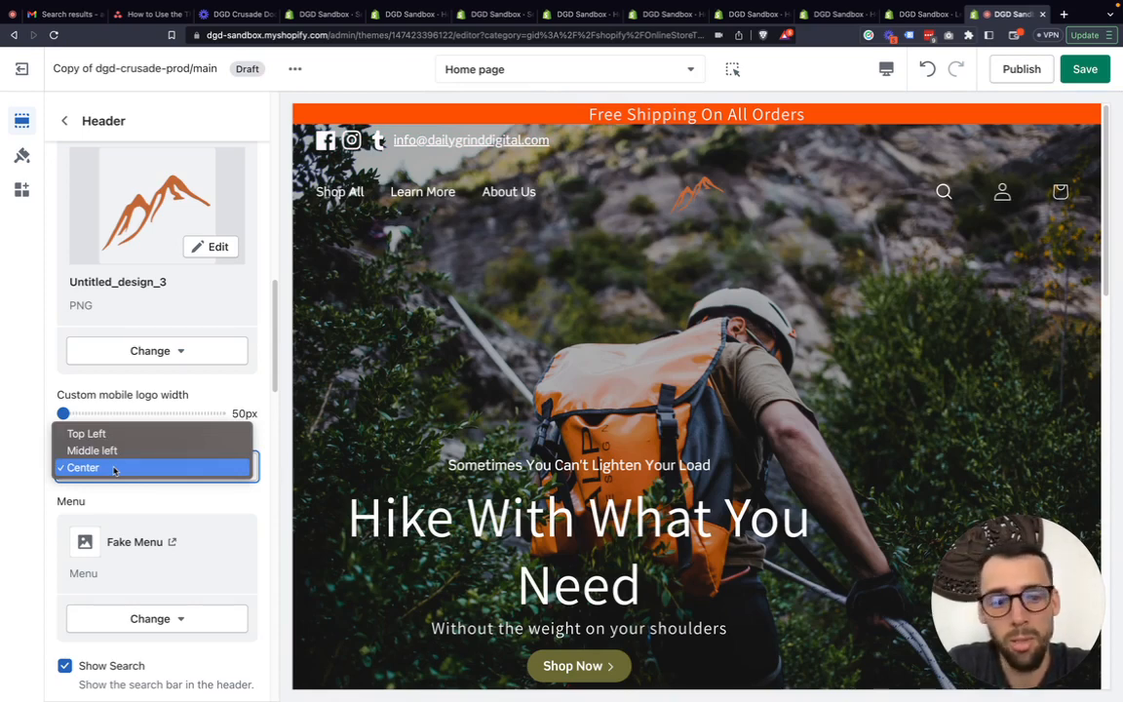
click(14, 464)
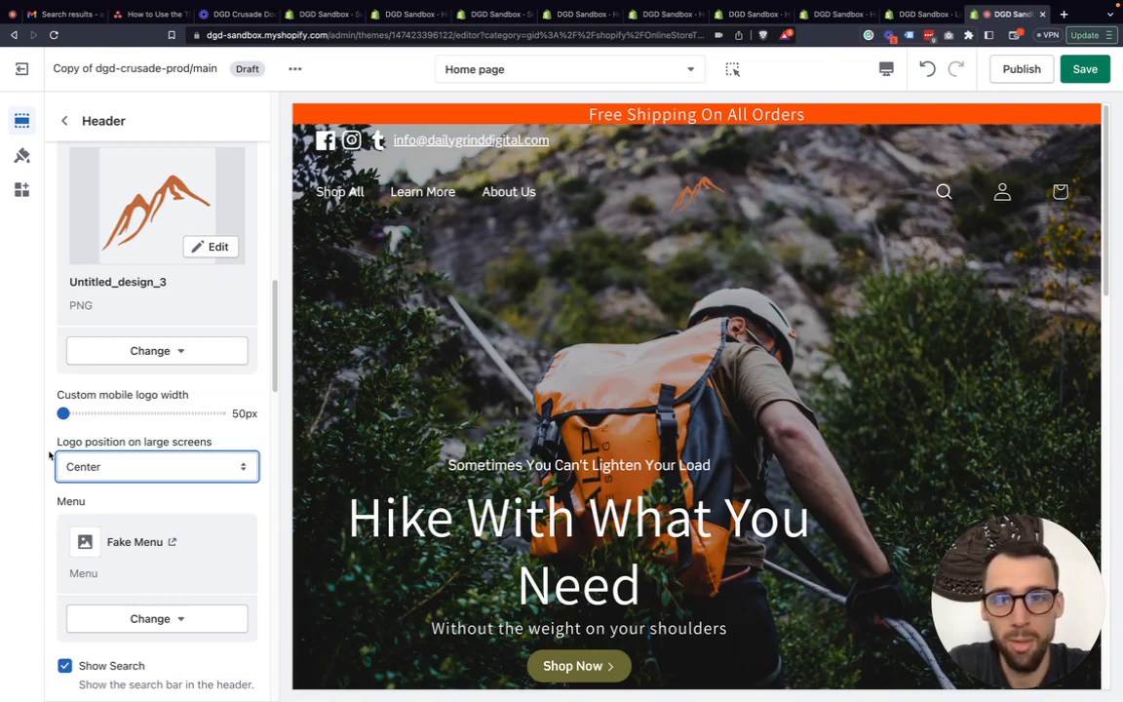
Look at the options for changing or removing the header's menu, leaving Fake Menu assigned
scroll(48, 454, down, 1)
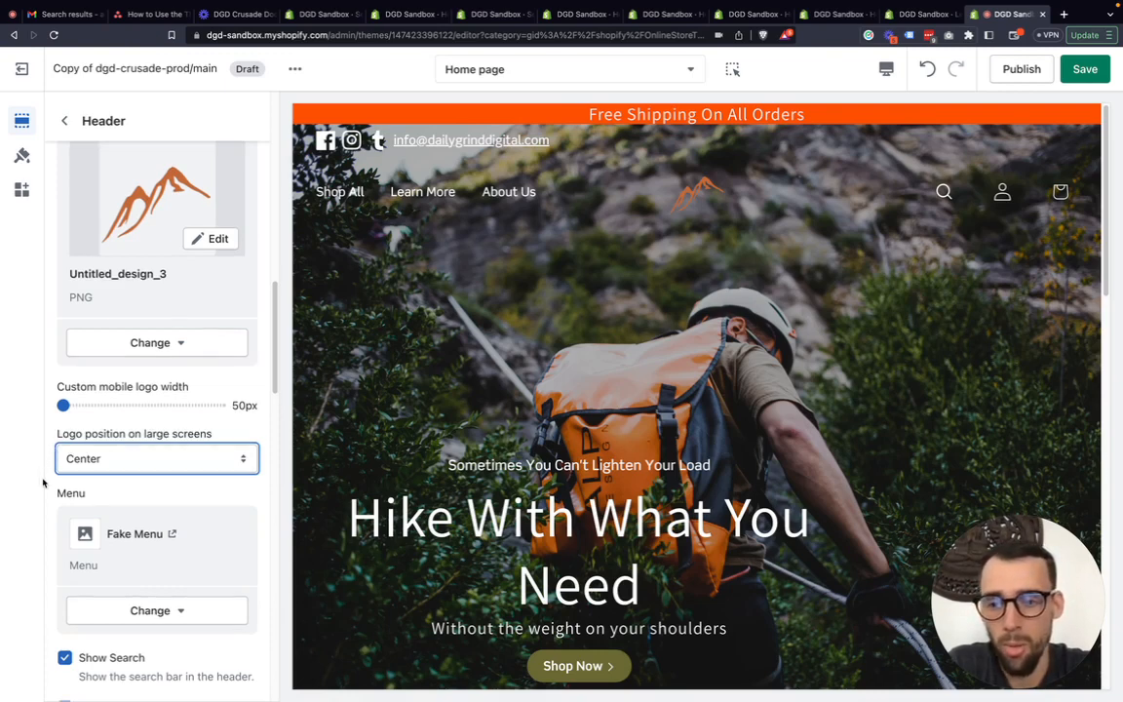
scroll(117, 531, down, 3)
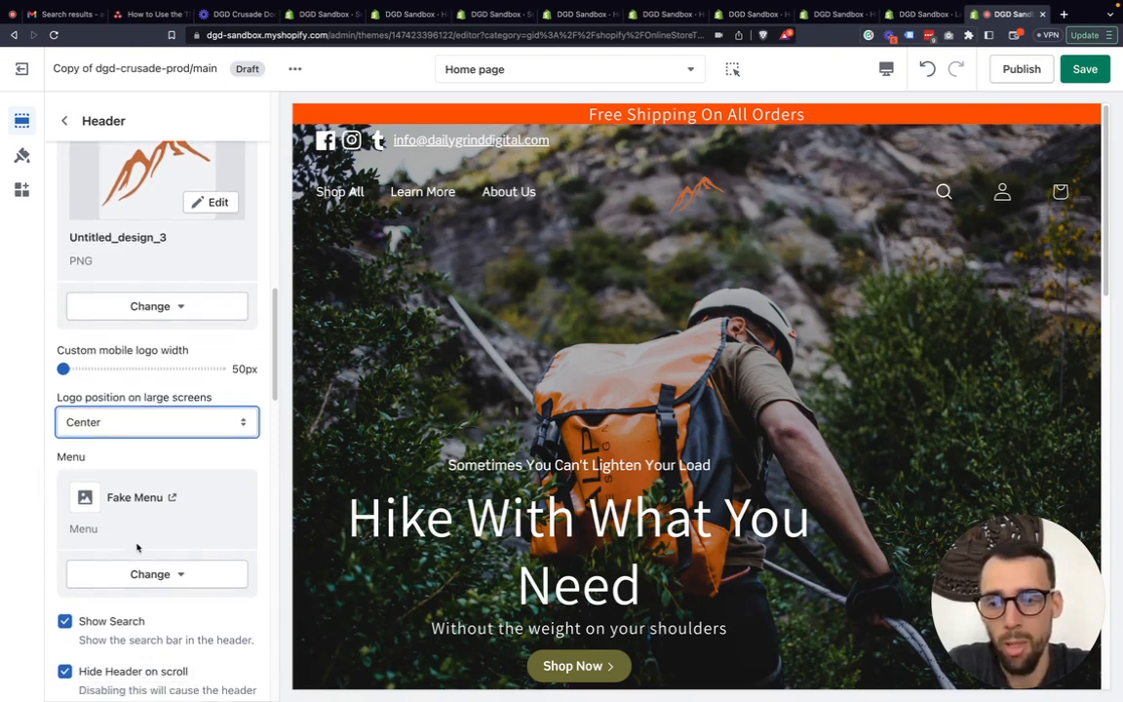
scroll(139, 527, down, 1)
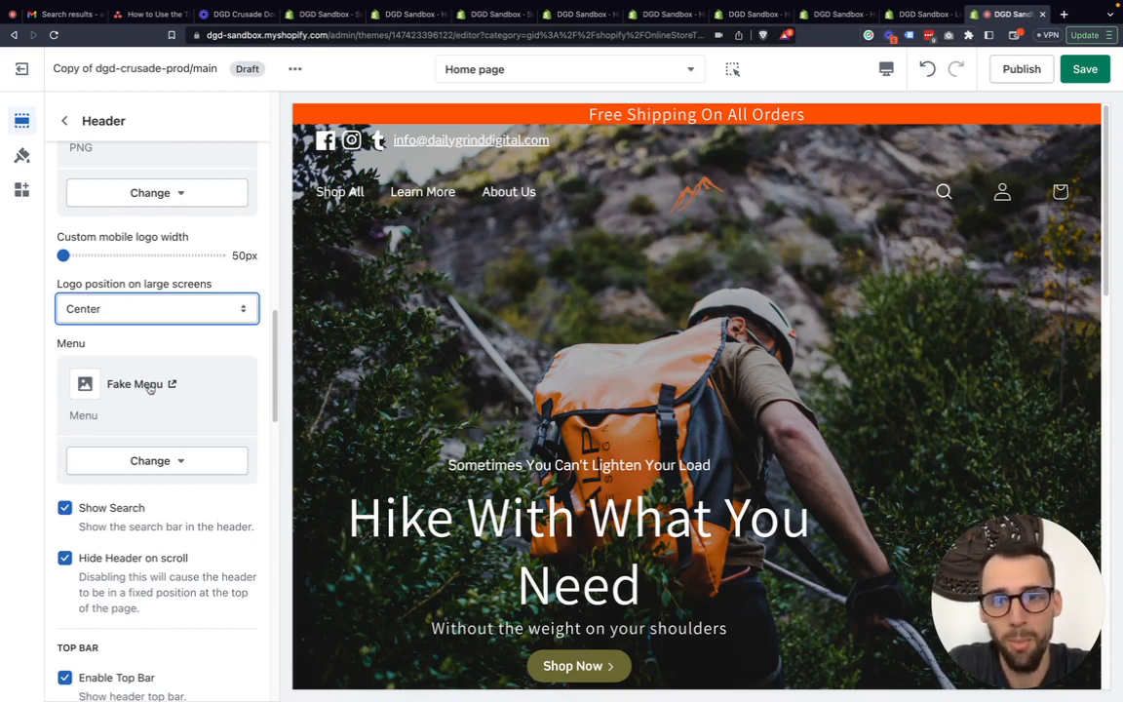
click(152, 464)
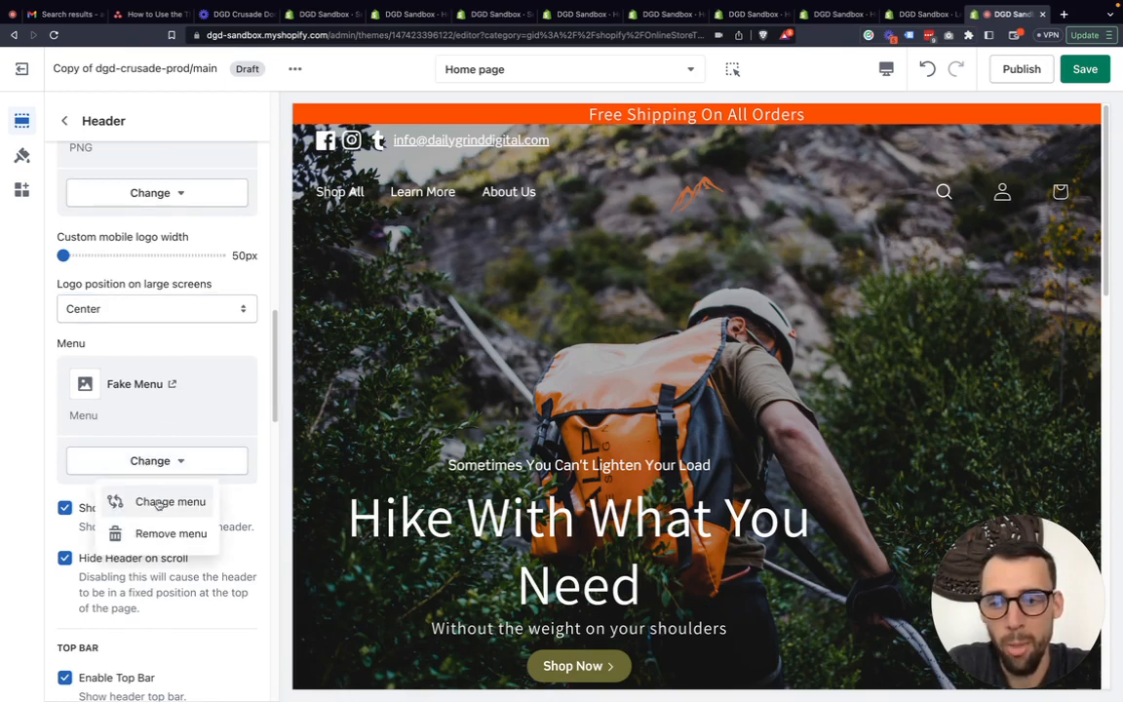
click(28, 438)
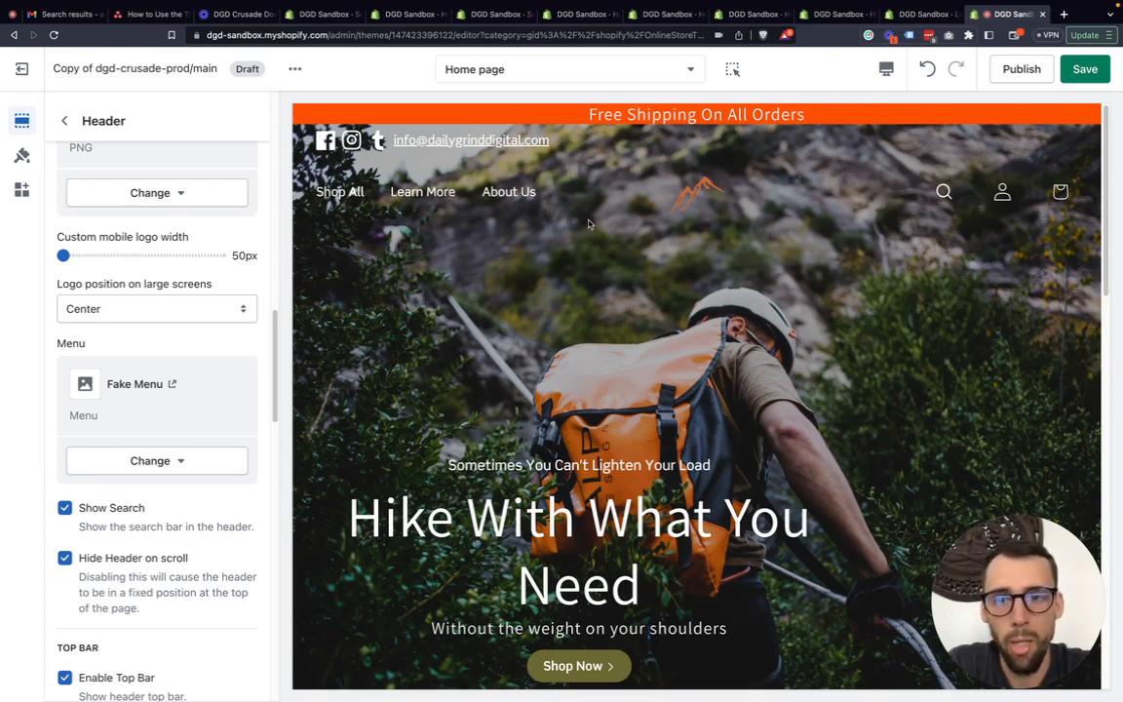
Examine the items of Fake Menu on the store's Navigation page and return to the theme editor
click(907, 13)
click(305, 156)
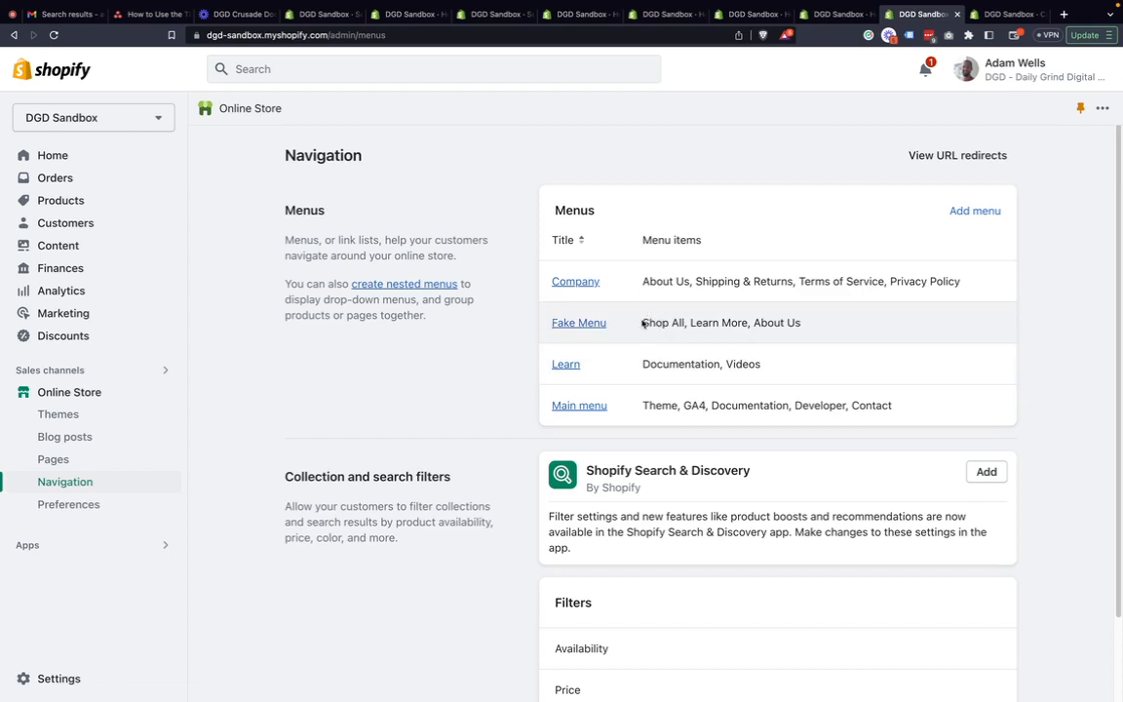
drag(642, 323, 801, 323)
click(977, 16)
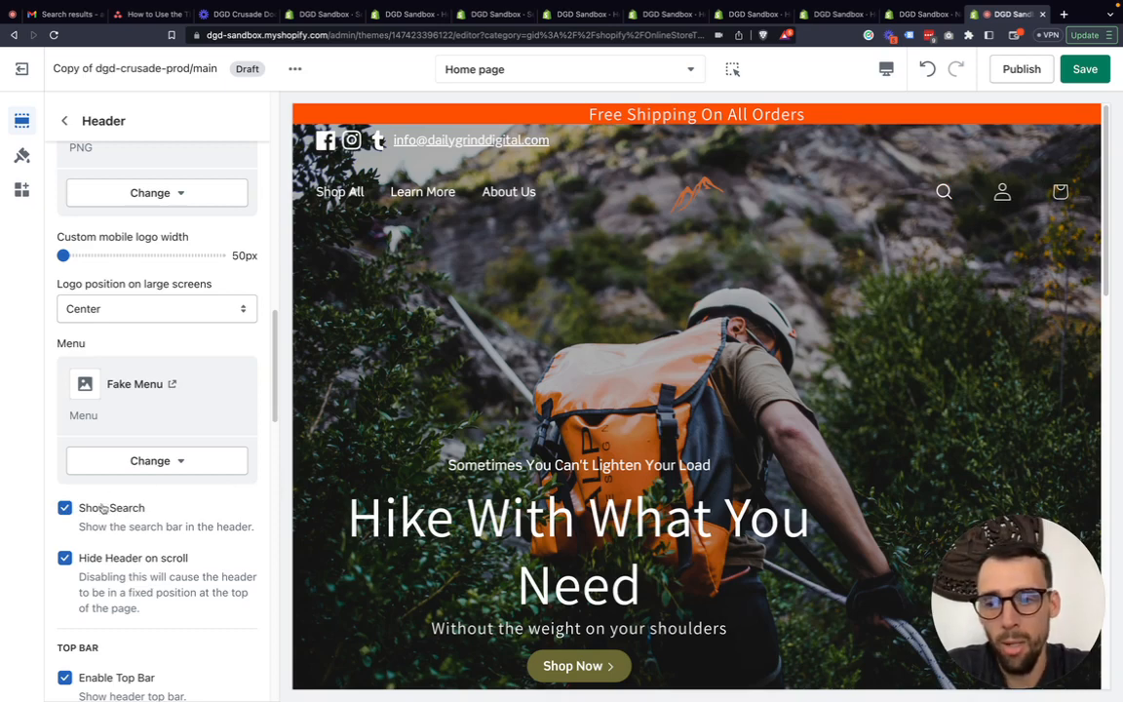
Try the header without its search icon, and re-enable Show Search
click(139, 509)
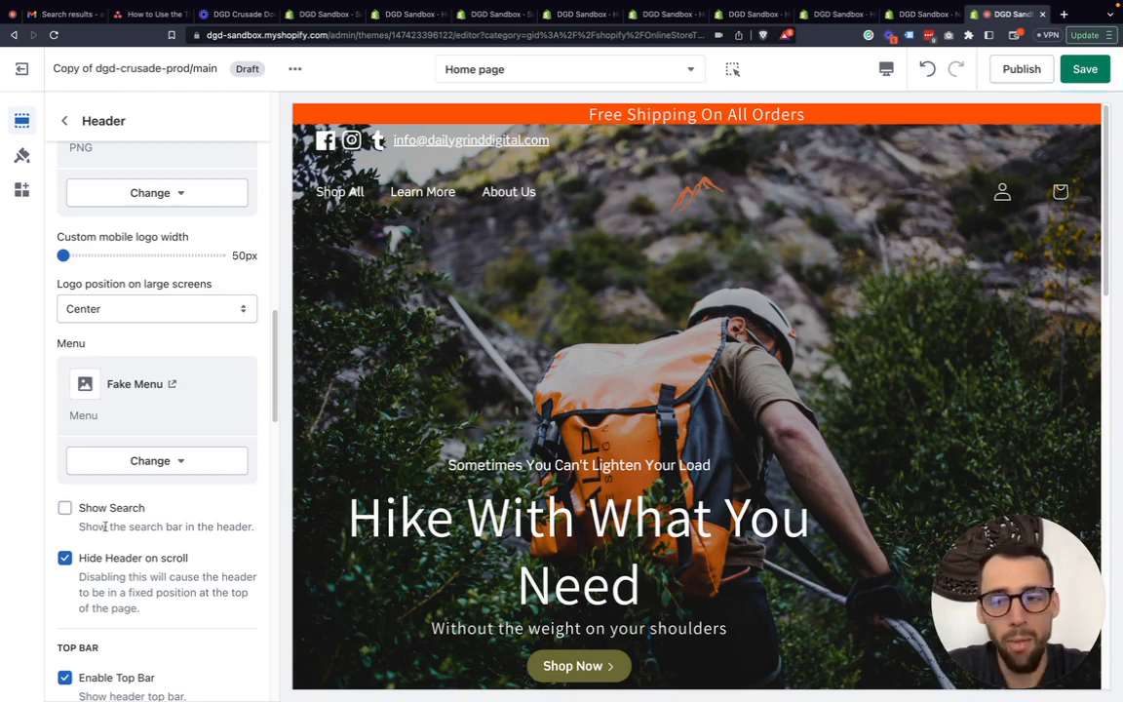
scroll(121, 526, down, 1)
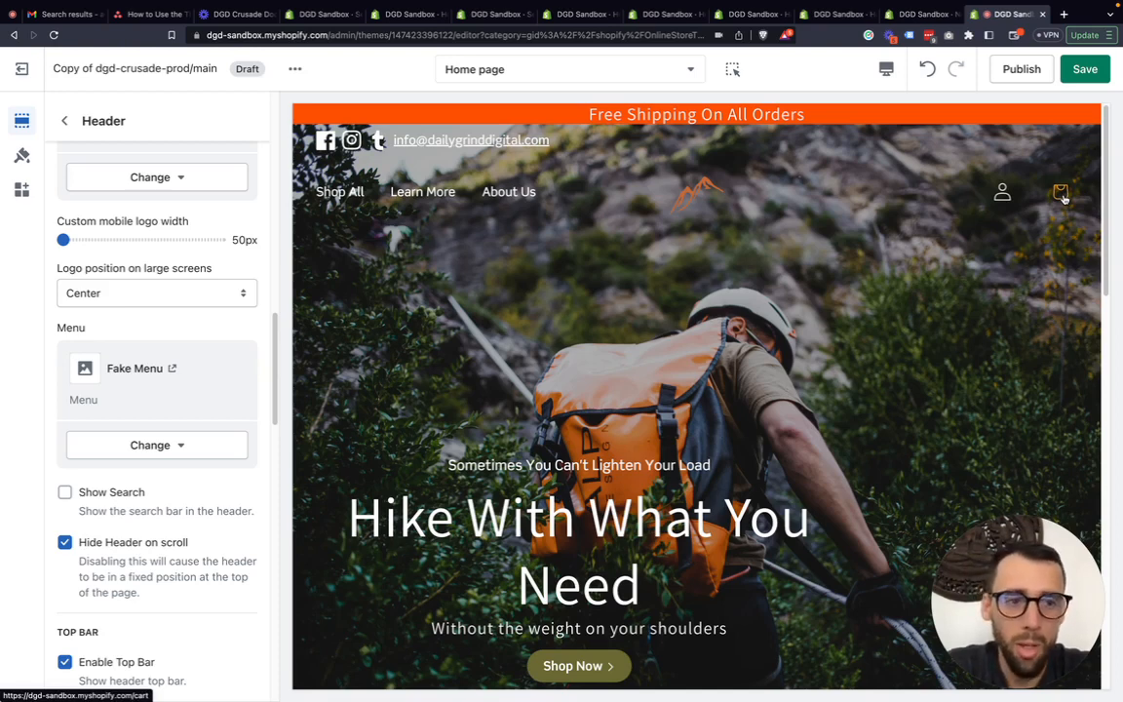
mouse_move(1006, 206)
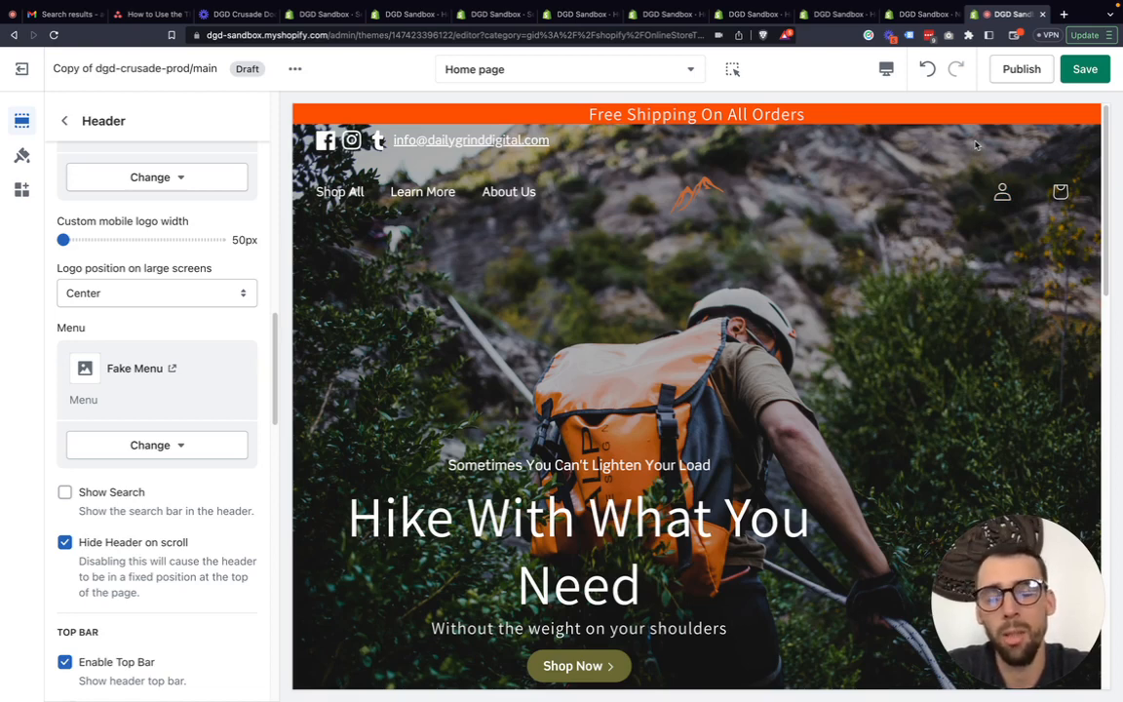
click(65, 492)
Examine how the header behaves with Hide Header on scroll enabled while moving down and back up the home page preview
scroll(94, 562, down, 1)
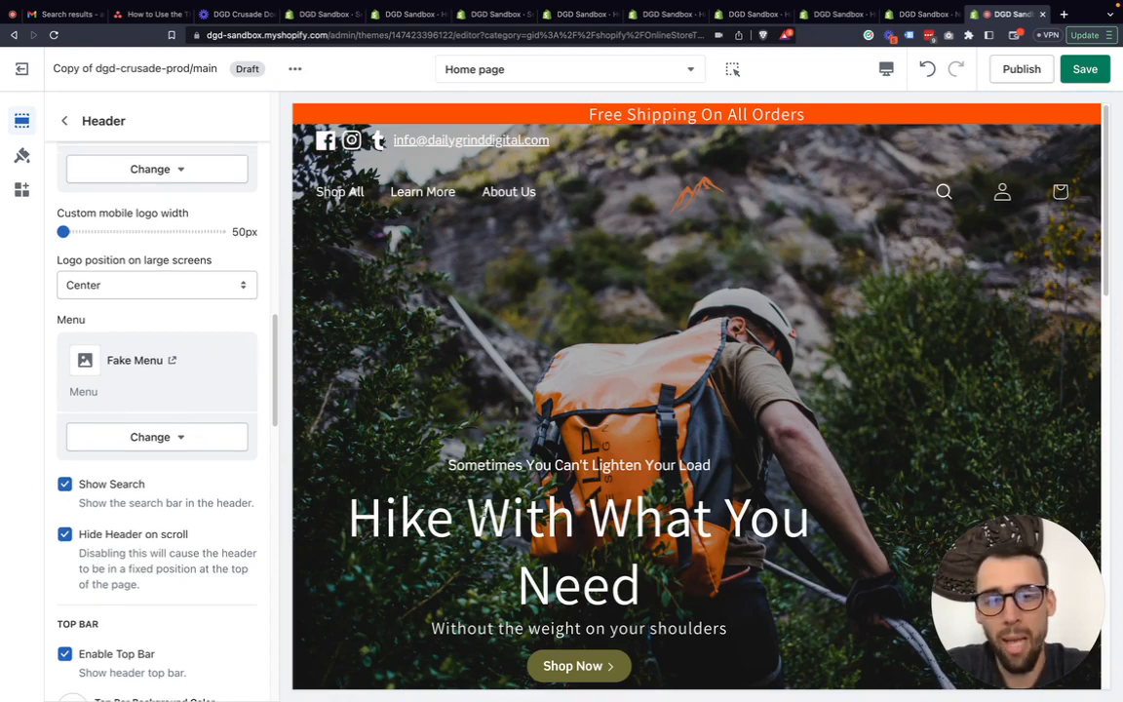
scroll(696, 390, down, 2)
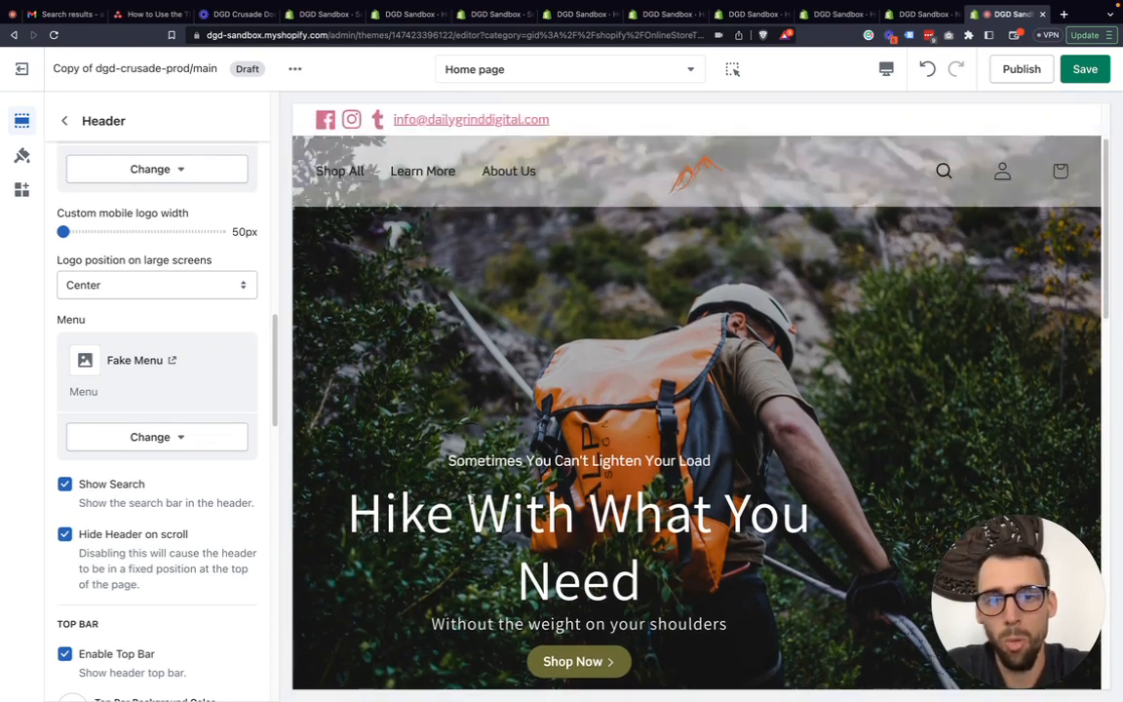
scroll(471, 497, down, 2)
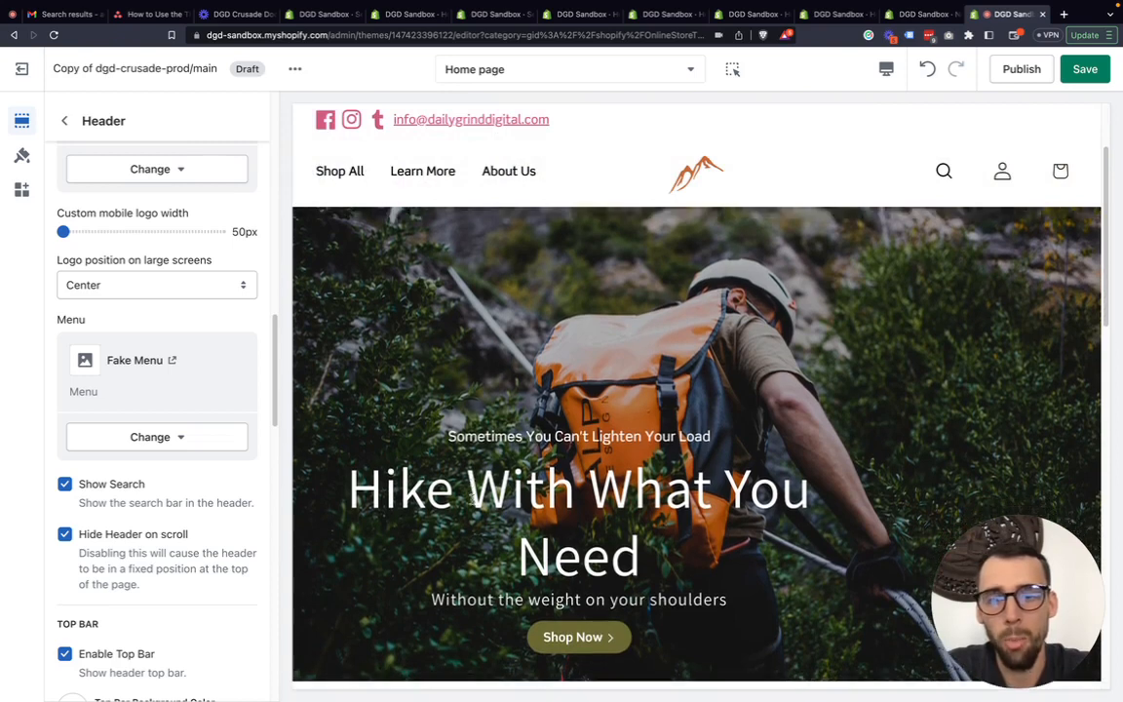
scroll(472, 498, down, 4)
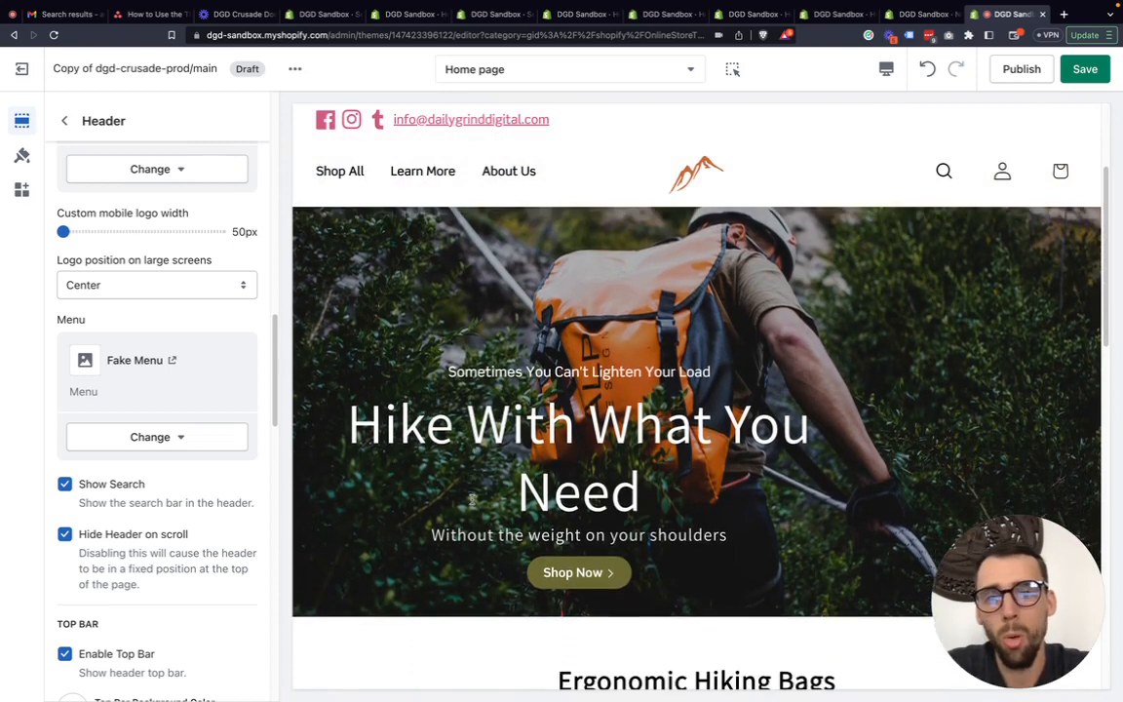
scroll(472, 499, down, 5)
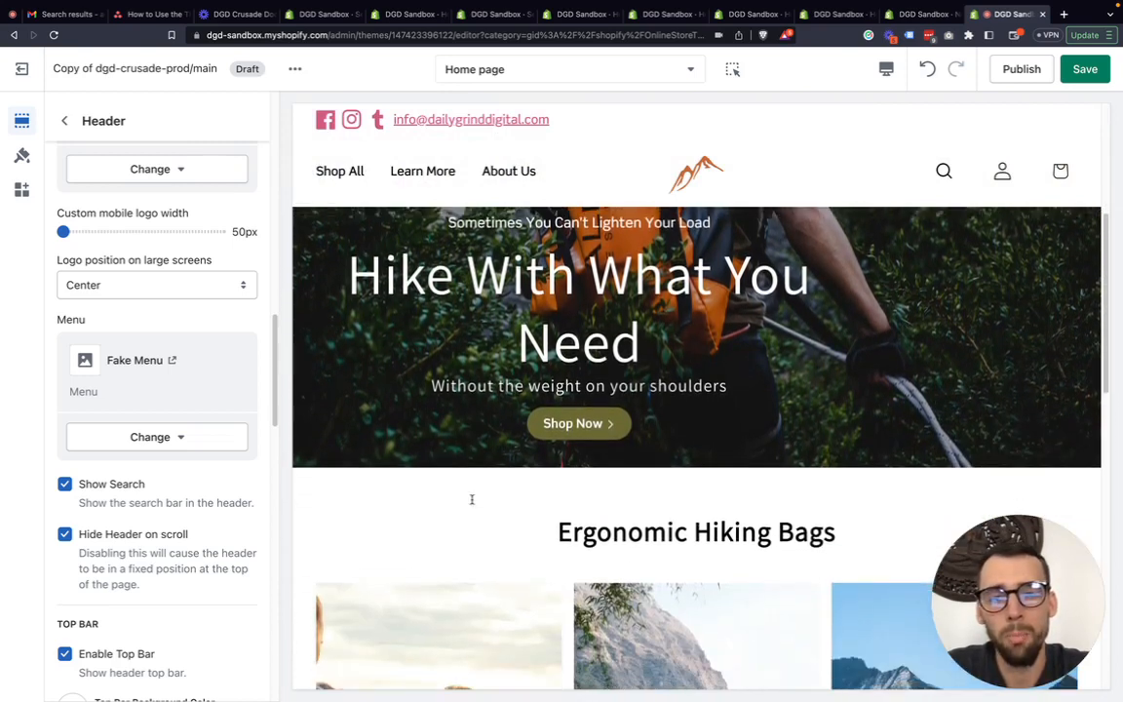
scroll(472, 503, down, 2)
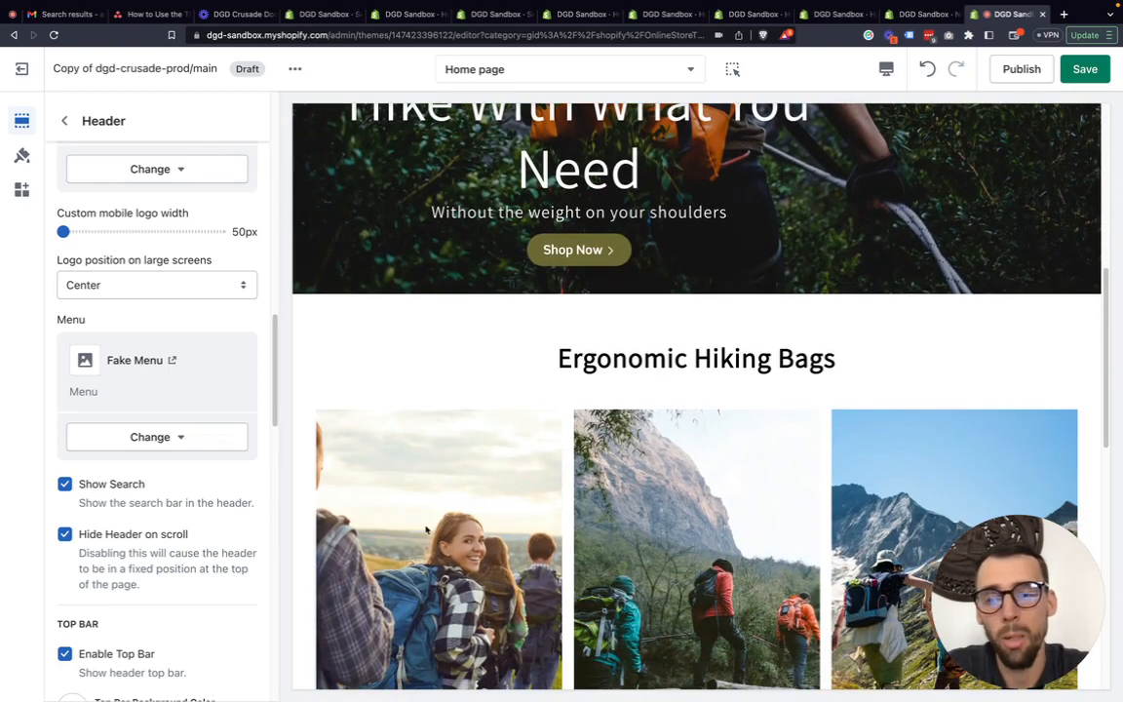
scroll(549, 526, down, 4)
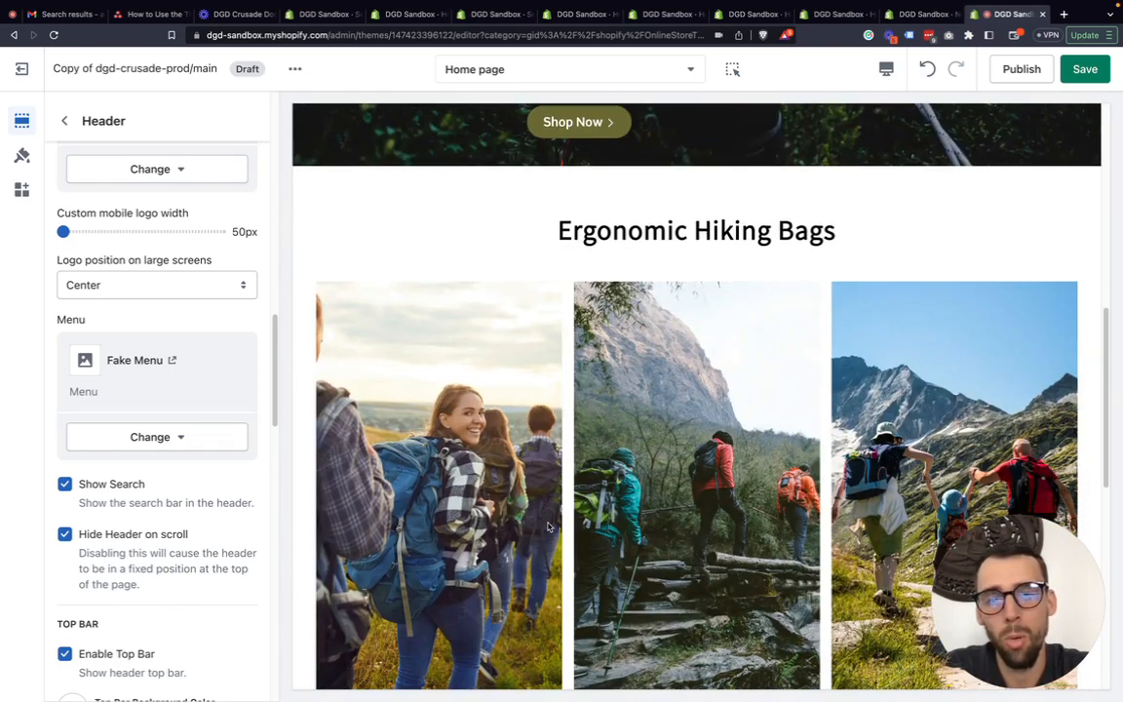
scroll(549, 526, down, 1)
scroll(549, 527, up, 1)
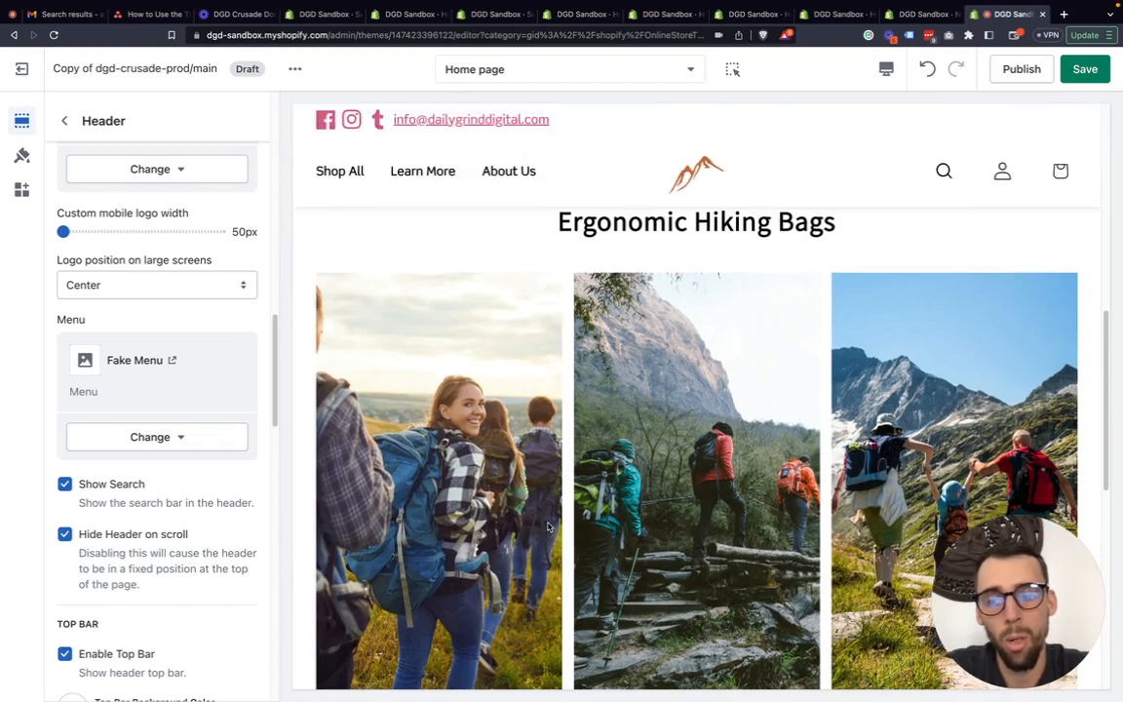
scroll(509, 439, up, 5)
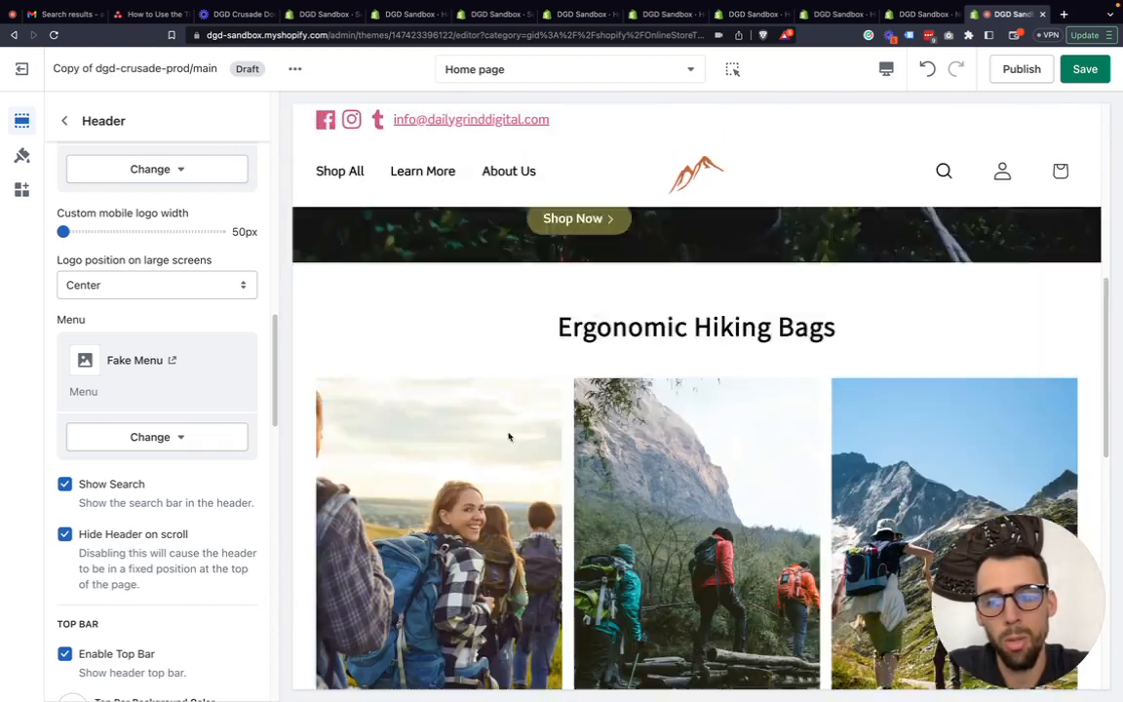
Disable Hide Header on scroll and check the header's behavior down to the footer of the home page preview
click(110, 537)
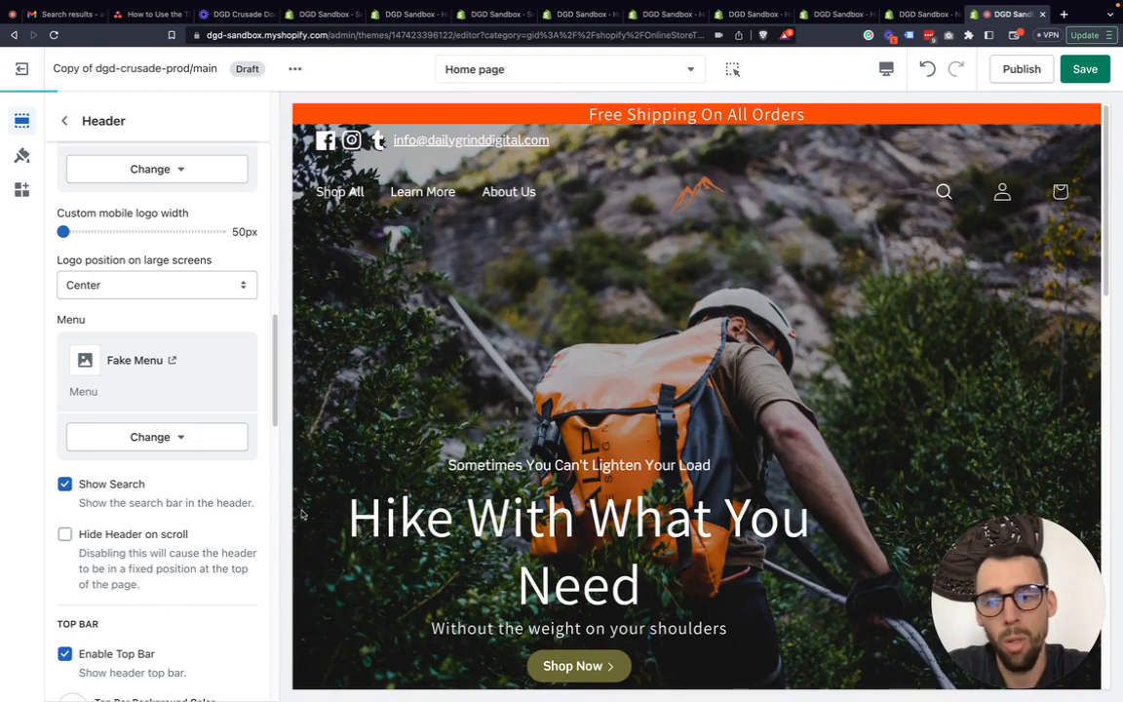
scroll(429, 409, down, 1)
scroll(429, 409, down, 3)
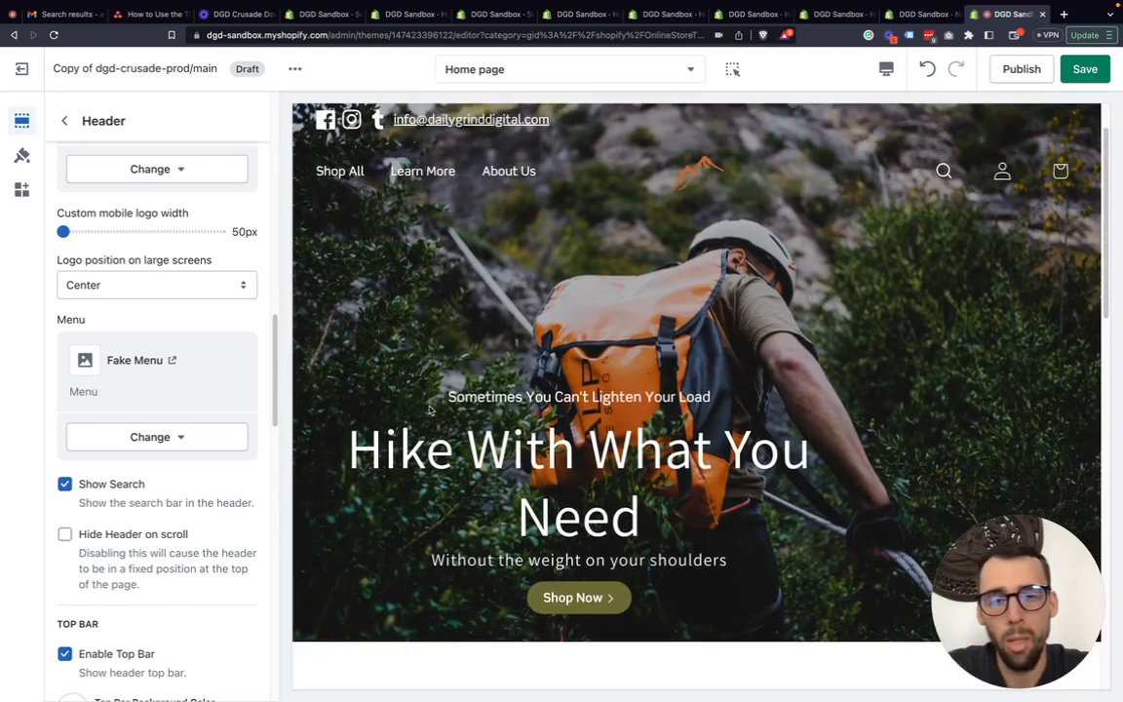
scroll(429, 410, down, 10)
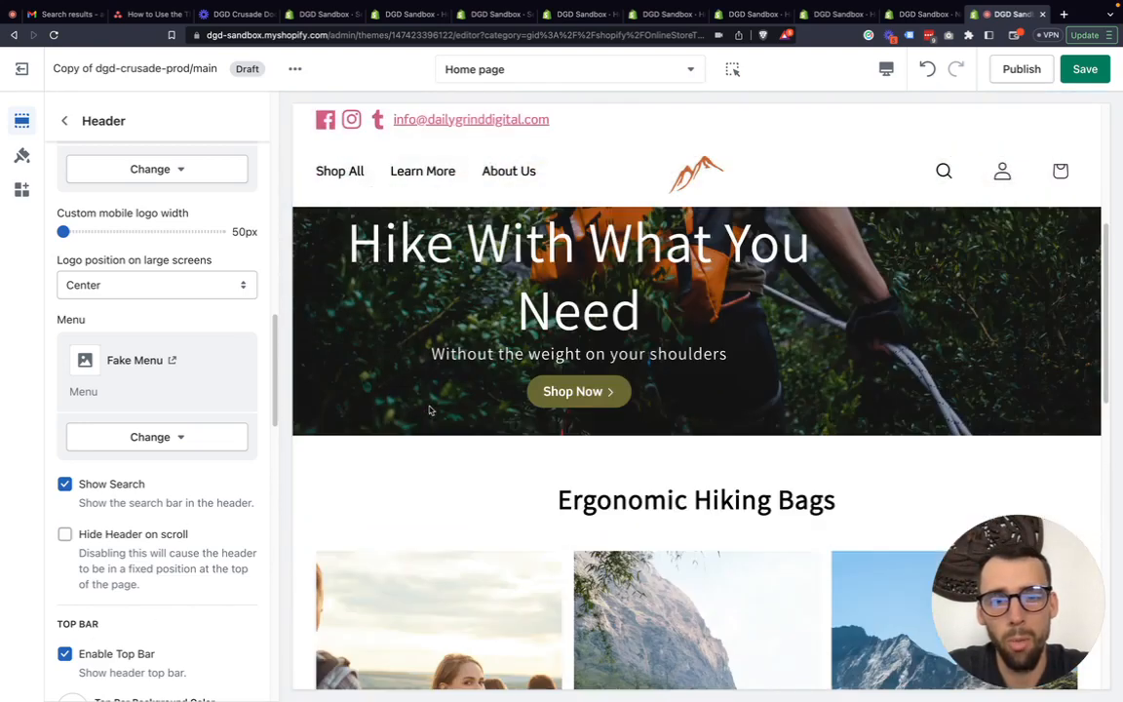
scroll(429, 409, down, 5)
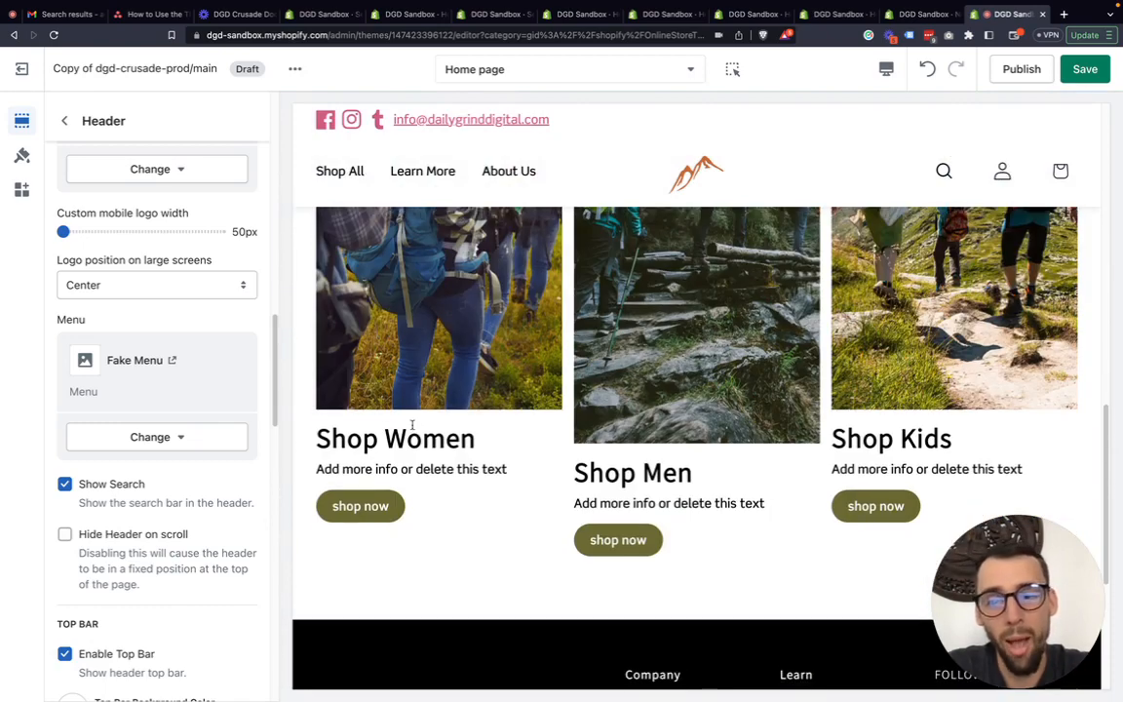
scroll(411, 424, down, 7)
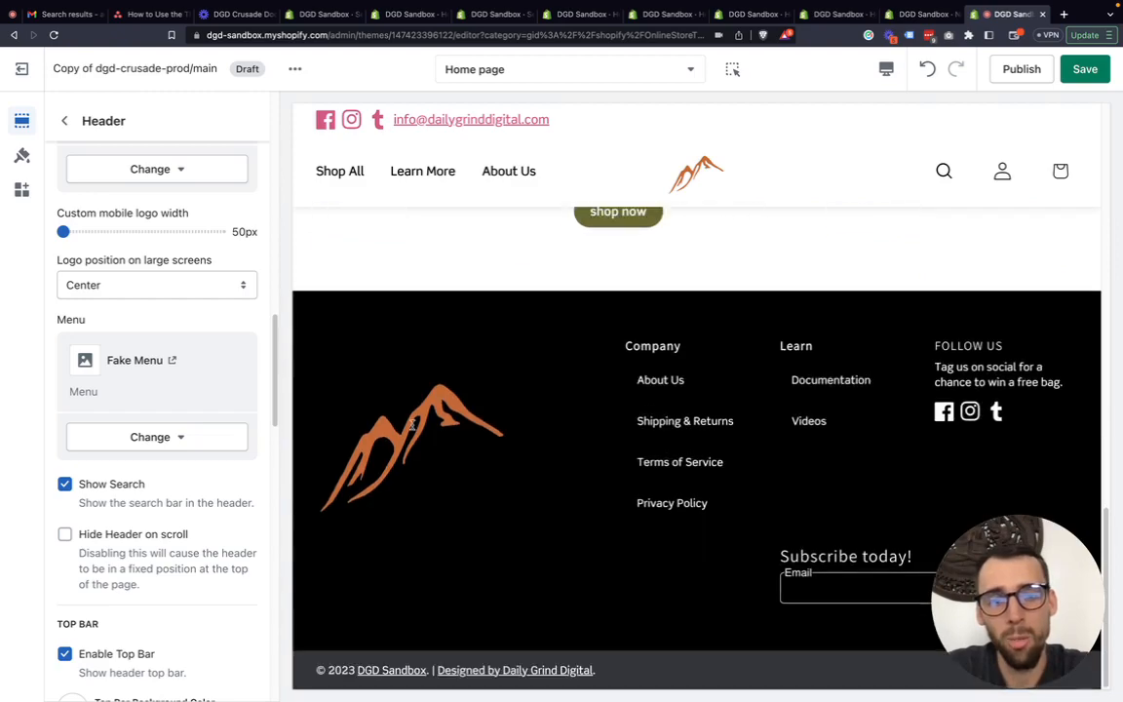
scroll(412, 426, up, 20)
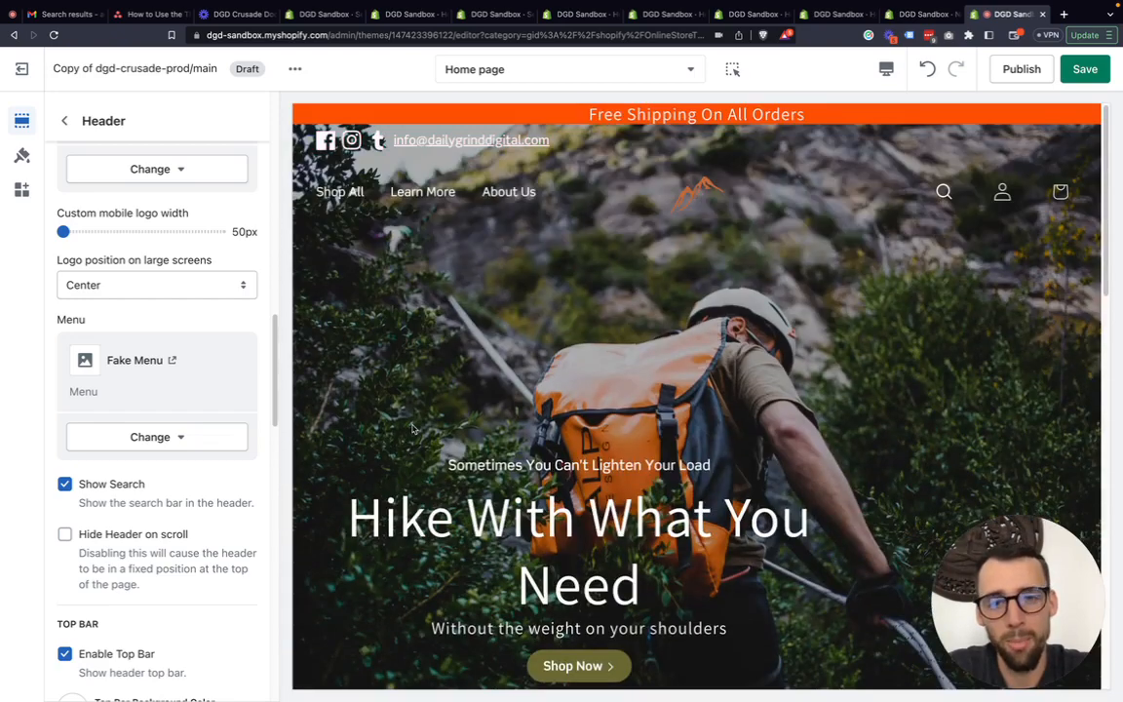
Recheck the fixed header on the home page preview, re-enable Hide Header on scroll, and check the header while moving down and back up
scroll(412, 426, down, 6)
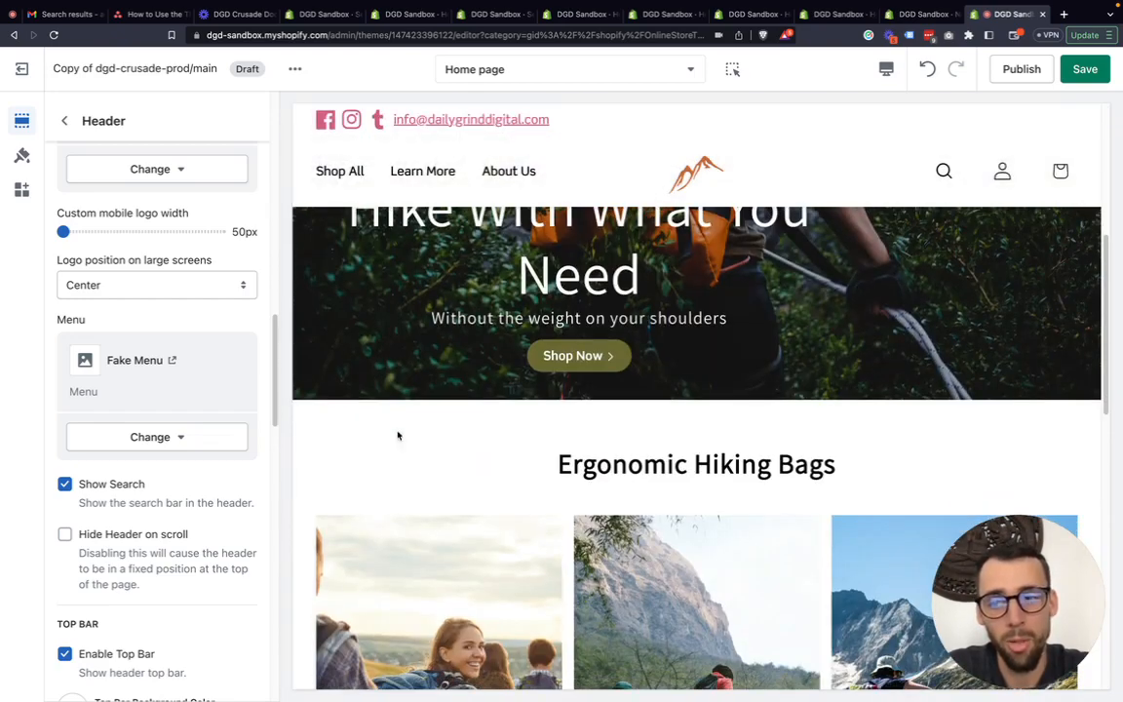
scroll(436, 477, down, 6)
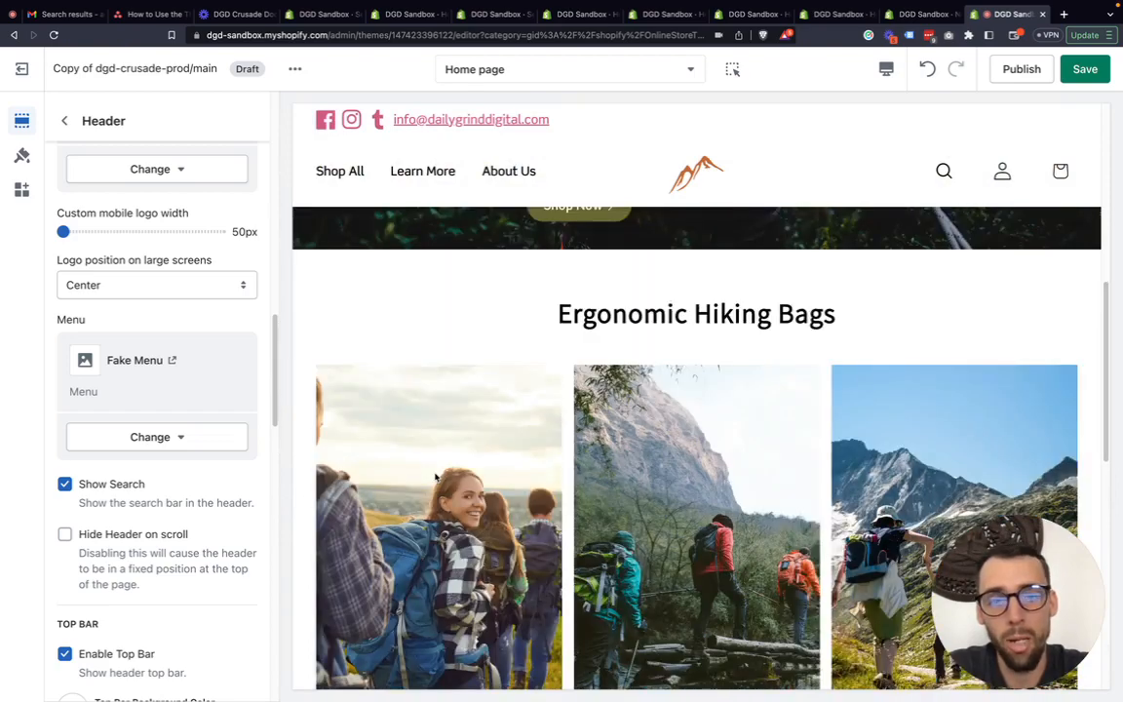
scroll(524, 410, up, 12)
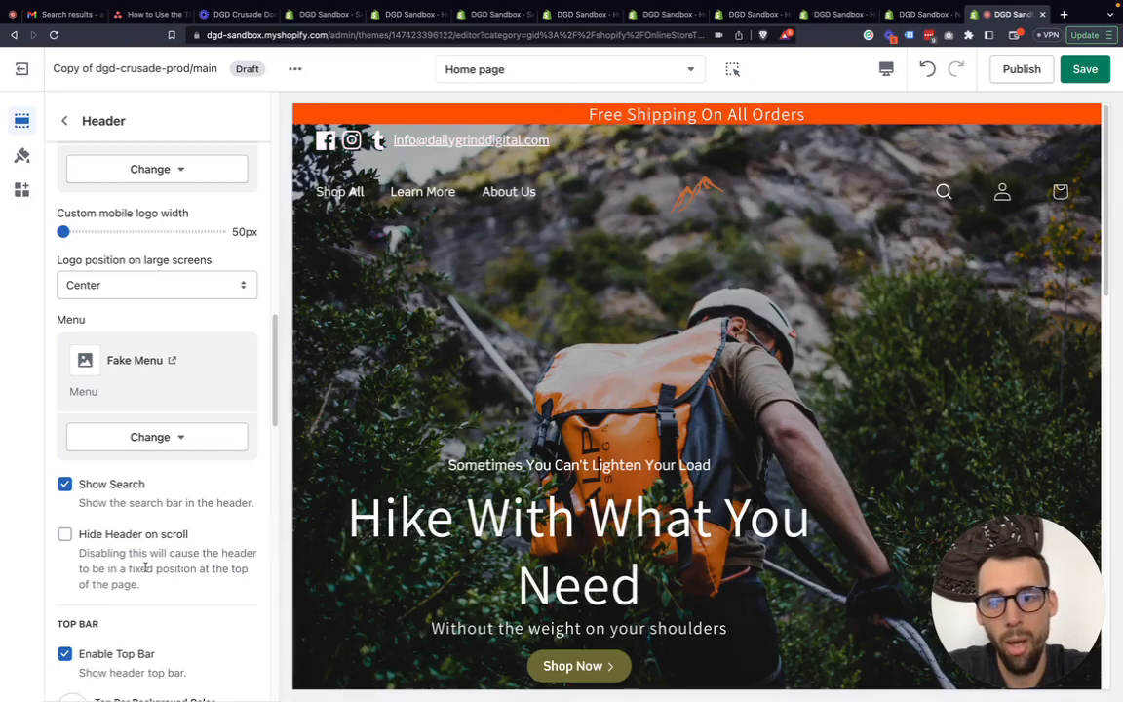
click(64, 534)
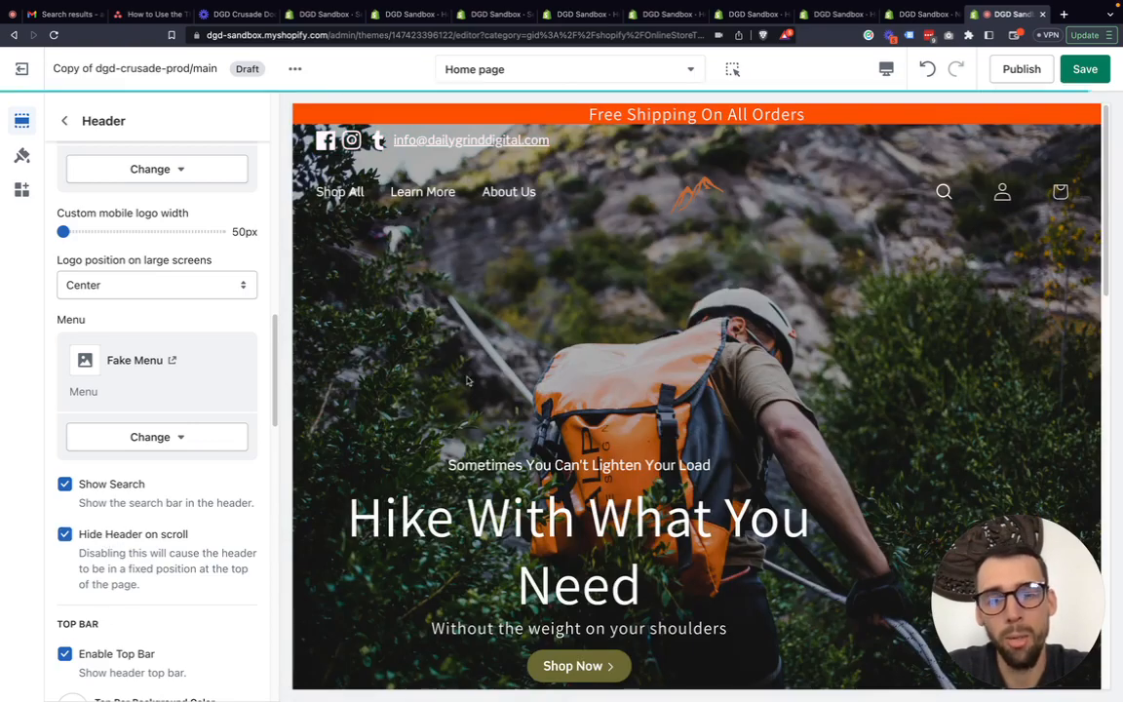
scroll(528, 298, down, 5)
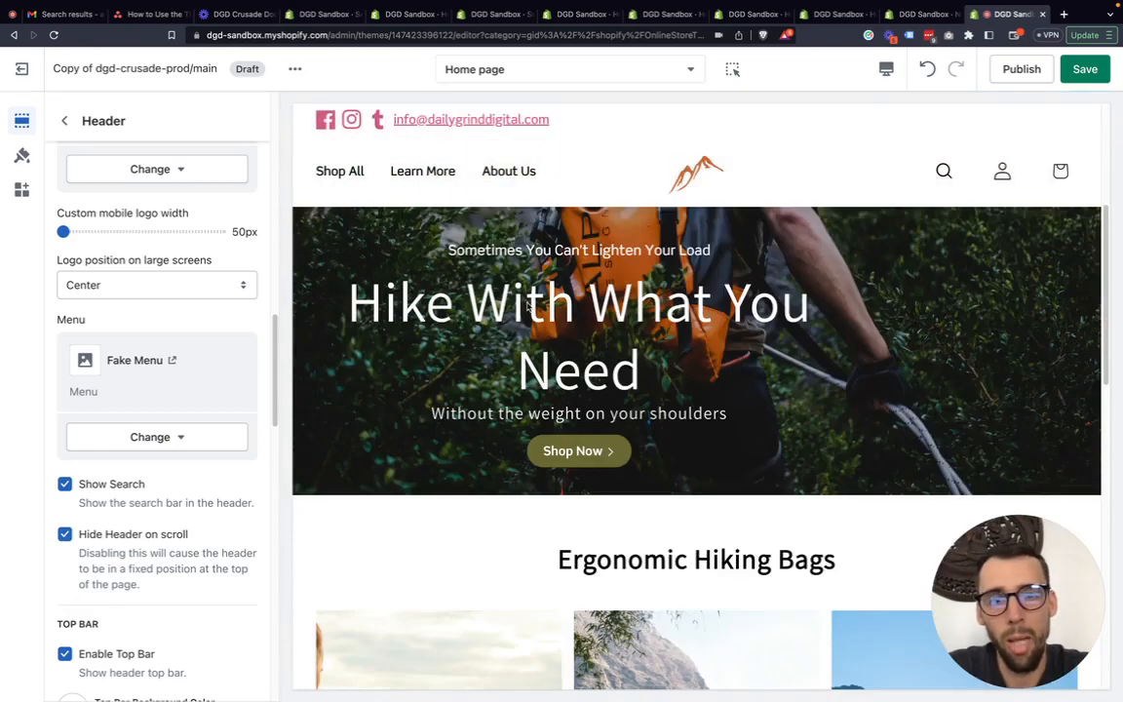
scroll(526, 302, down, 5)
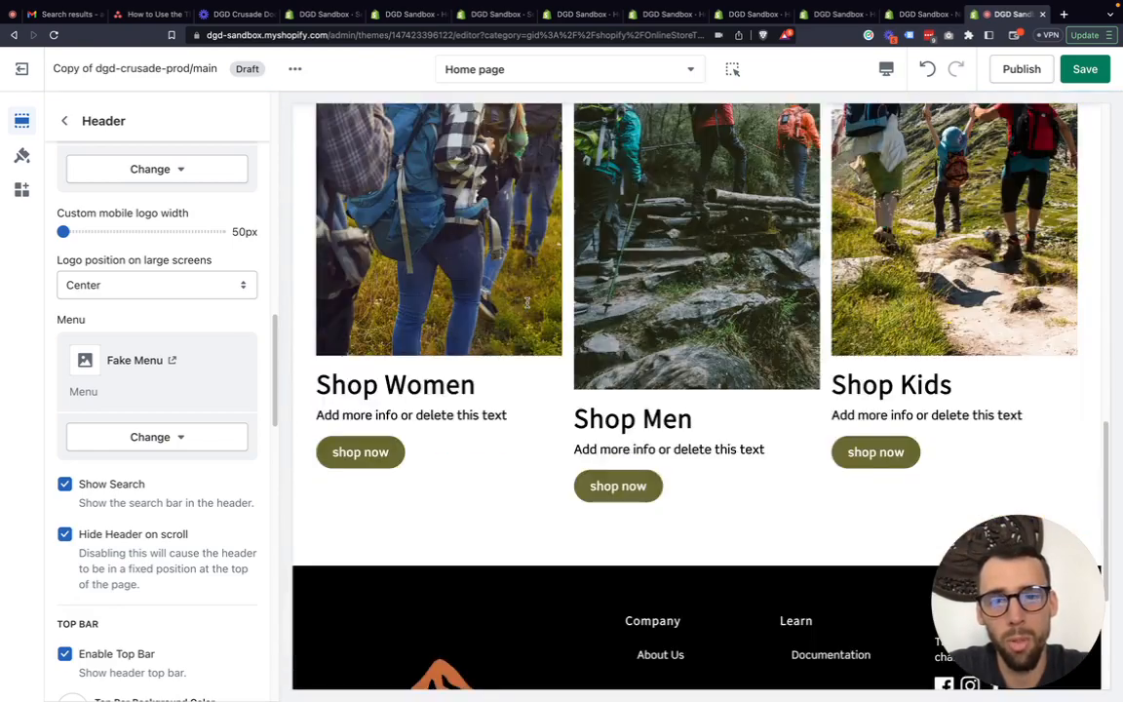
scroll(527, 308, up, 2)
scroll(527, 308, up, 5)
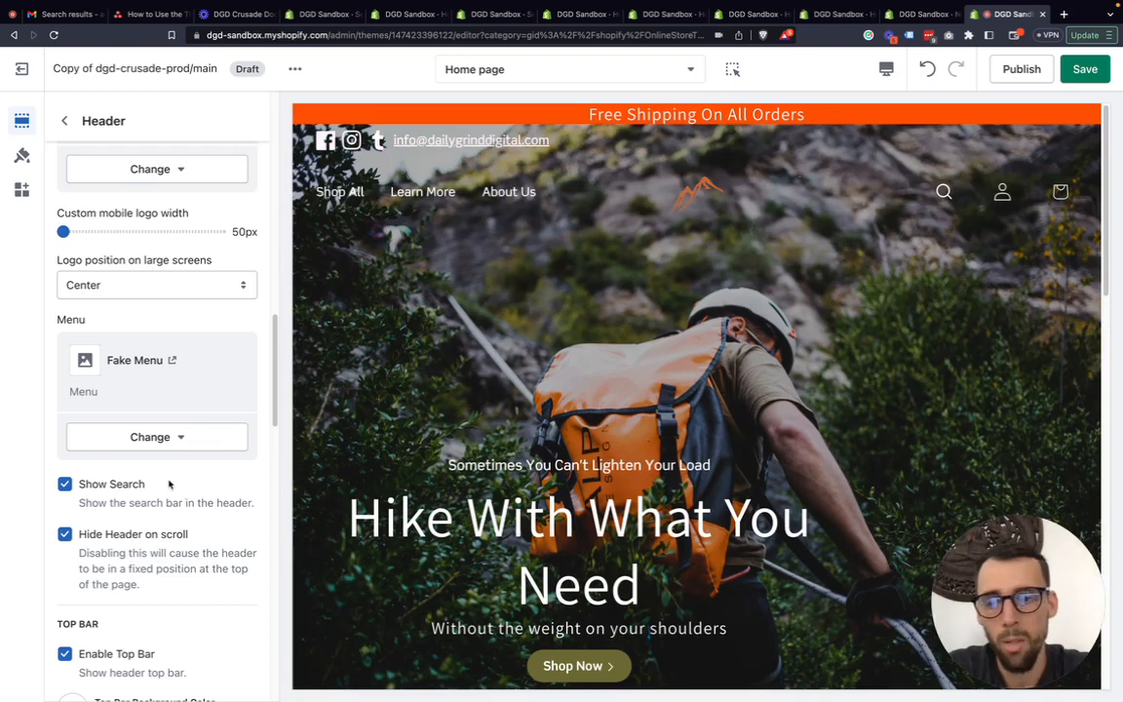
Try the header without its top bar, and re-enable Enable Top Bar
scroll(68, 586, down, 3)
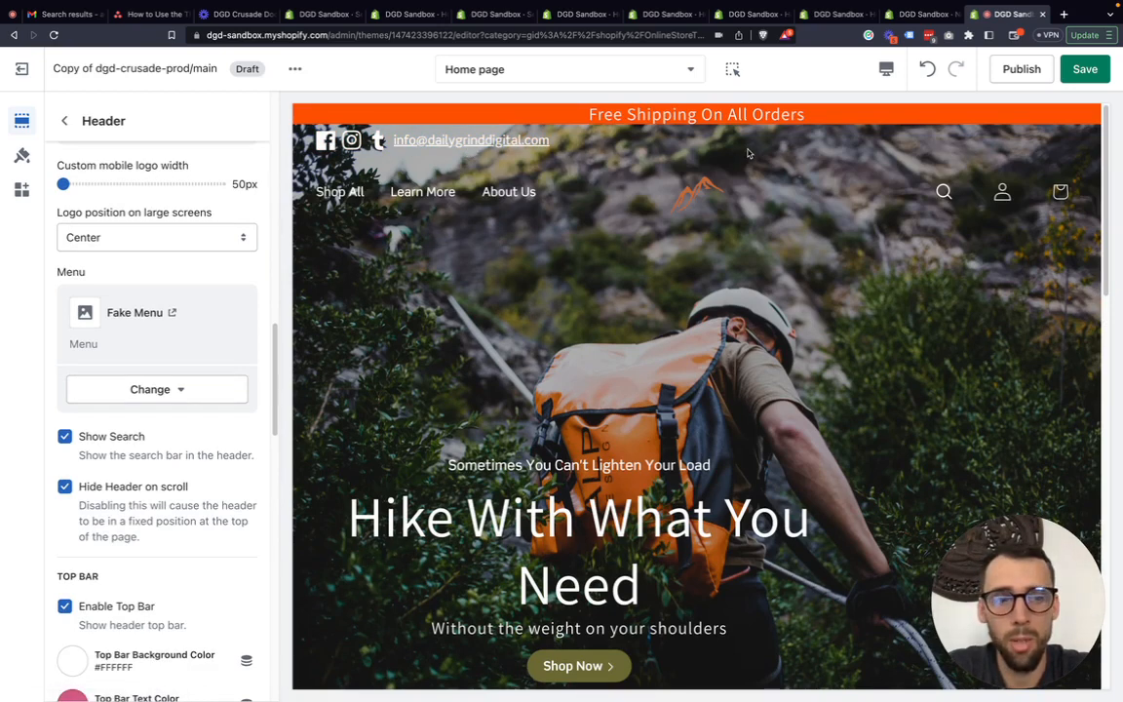
scroll(138, 541, down, 1)
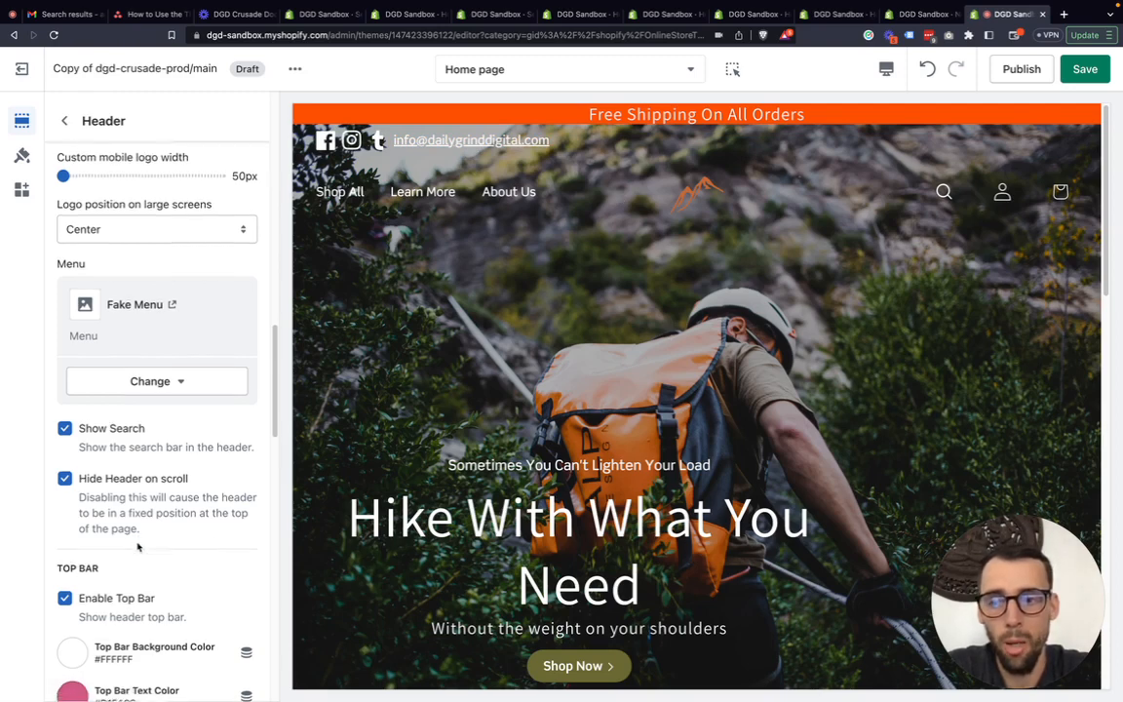
scroll(139, 545, down, 2)
click(84, 534)
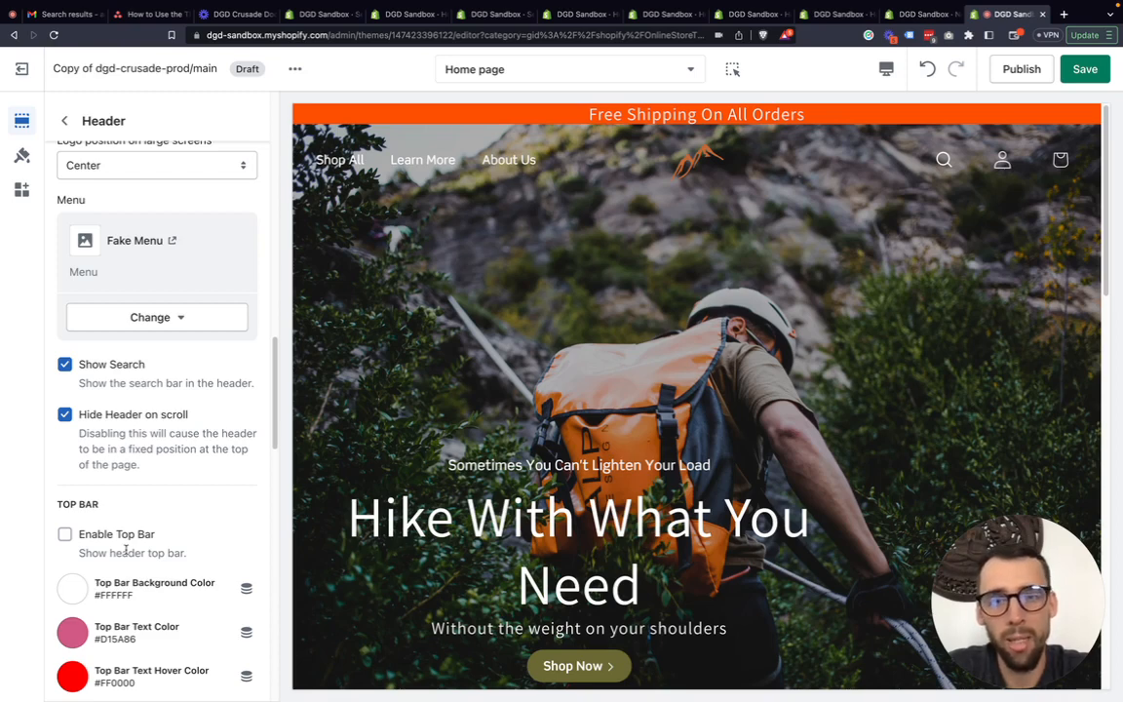
click(102, 535)
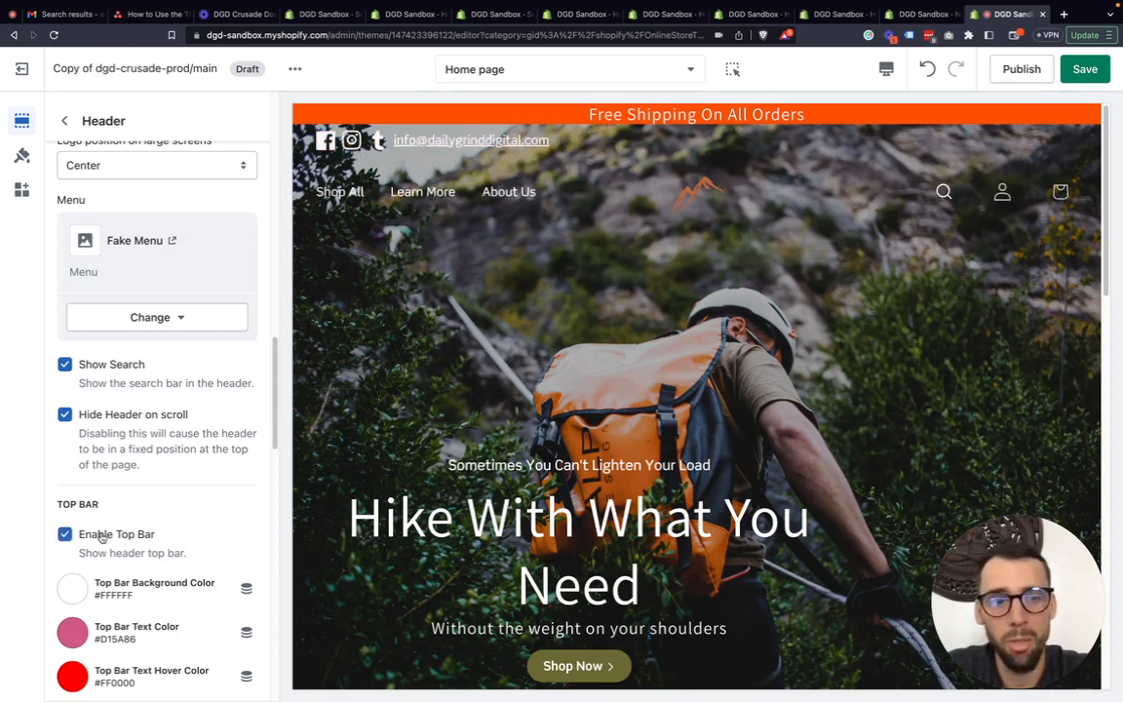
Disable the Social Media icons in the header's top bar
scroll(104, 535, down, 3)
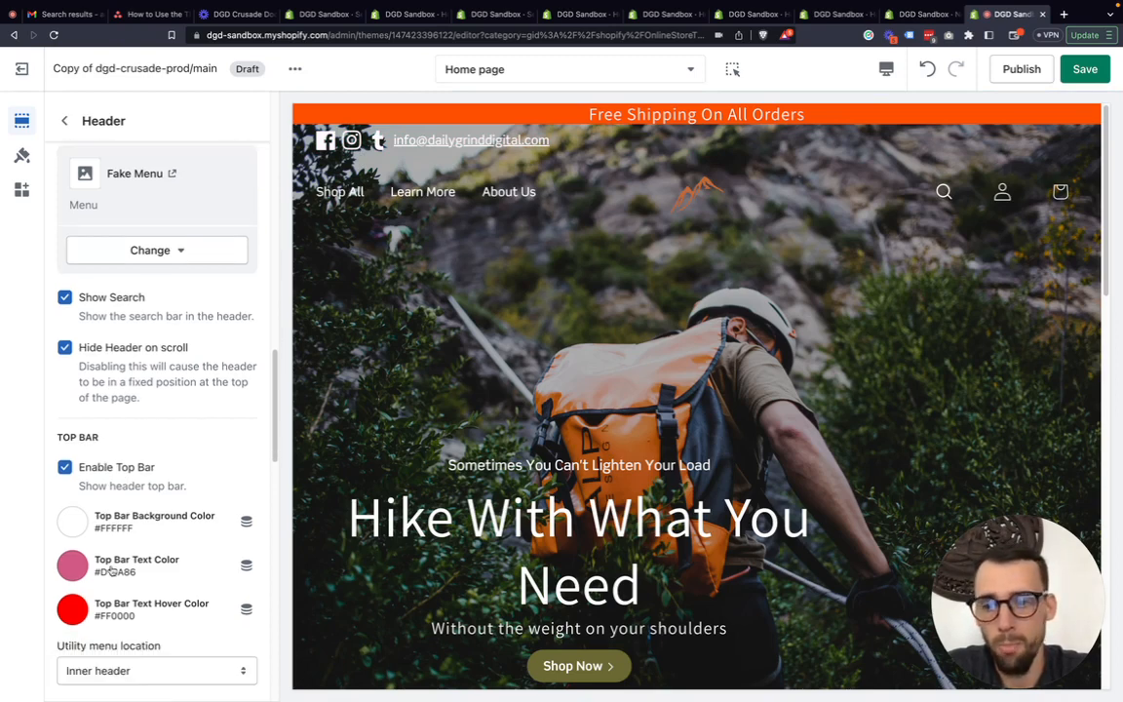
scroll(161, 563, down, 1)
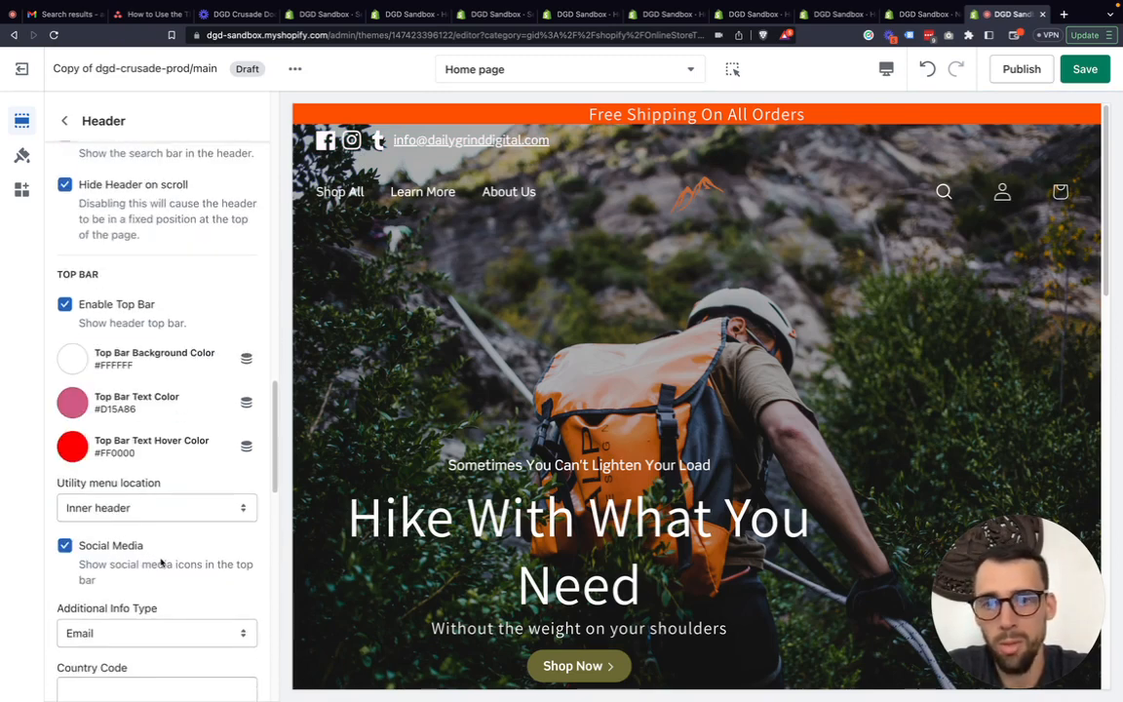
scroll(108, 550, down, 1)
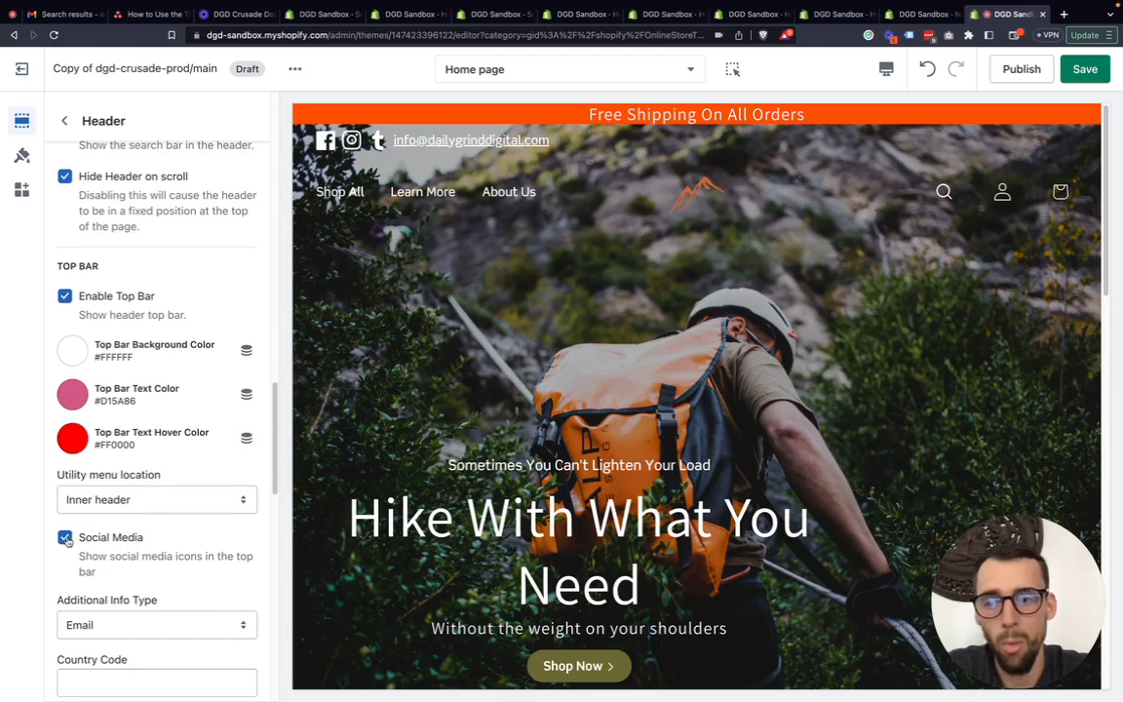
click(65, 539)
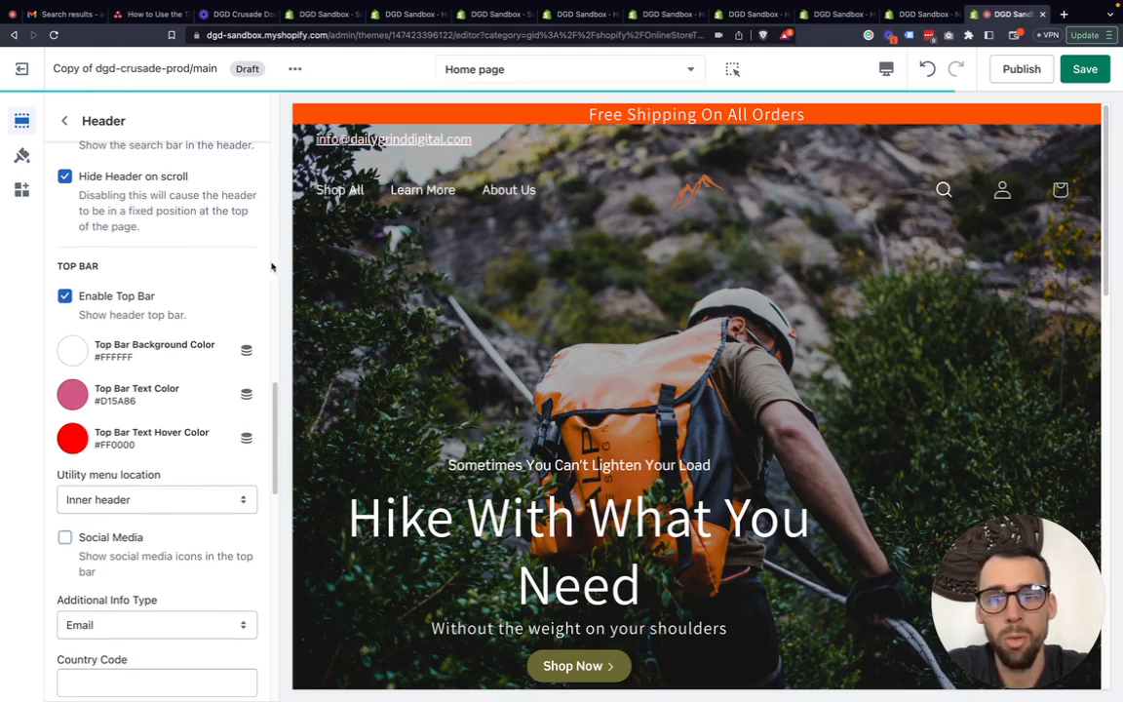
Try Plain Text as the top bar's Additional Info Type, and set it back to Email
scroll(69, 552, down, 5)
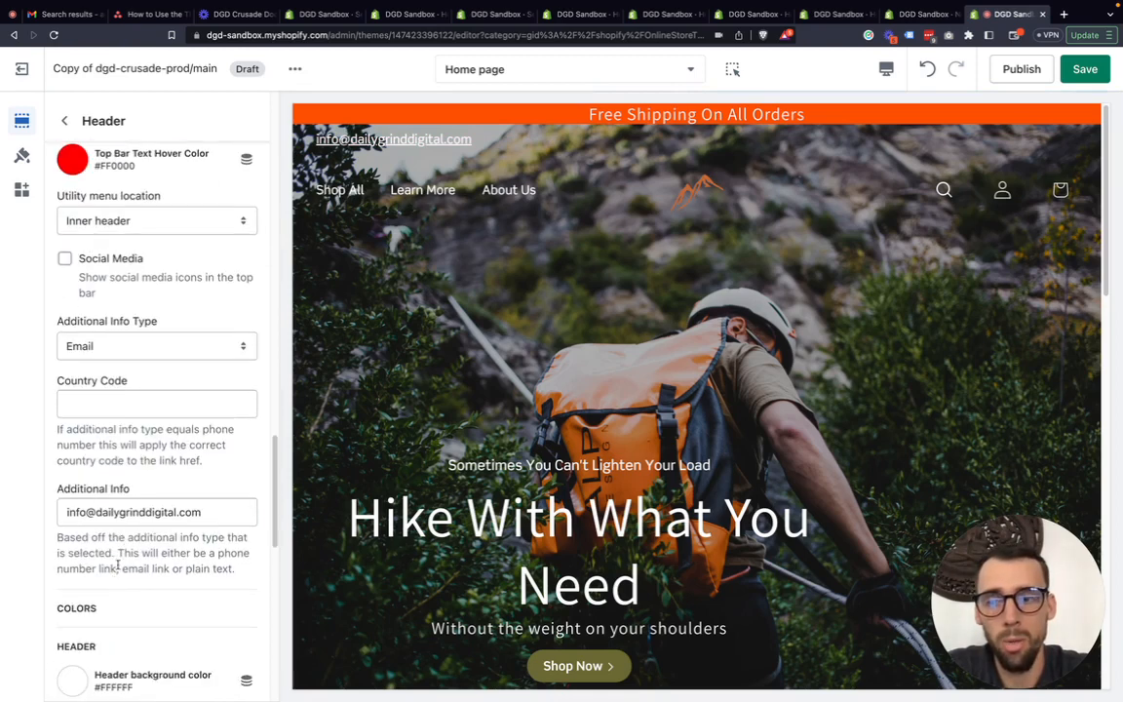
click(117, 346)
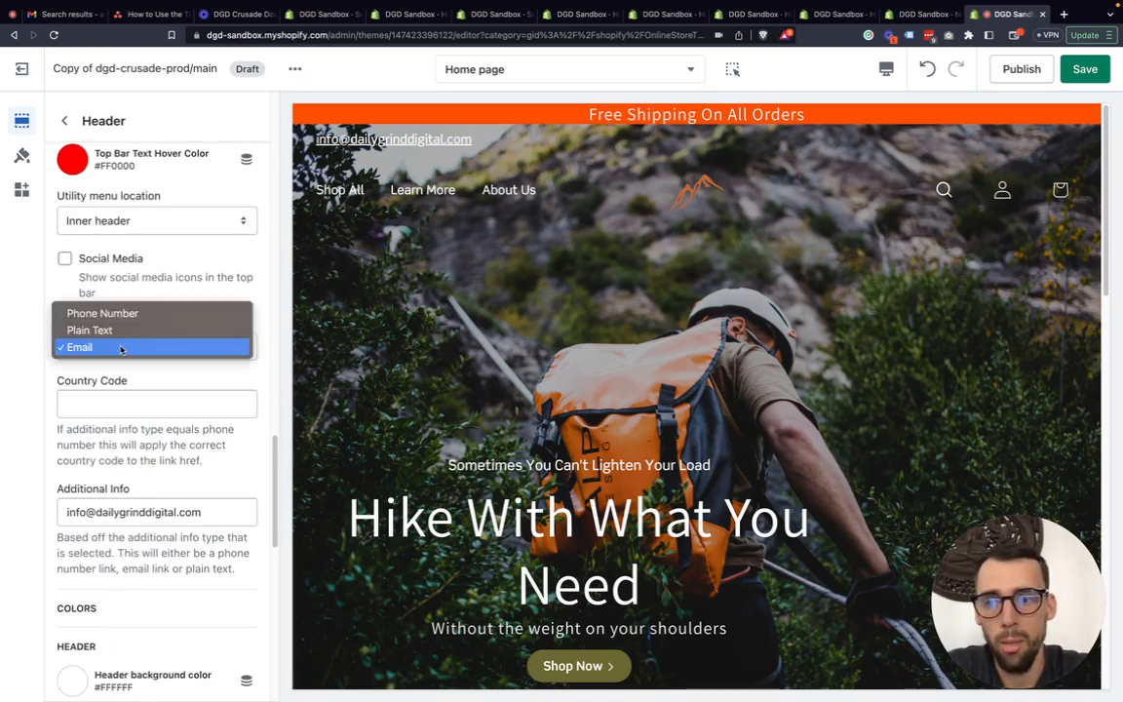
click(109, 329)
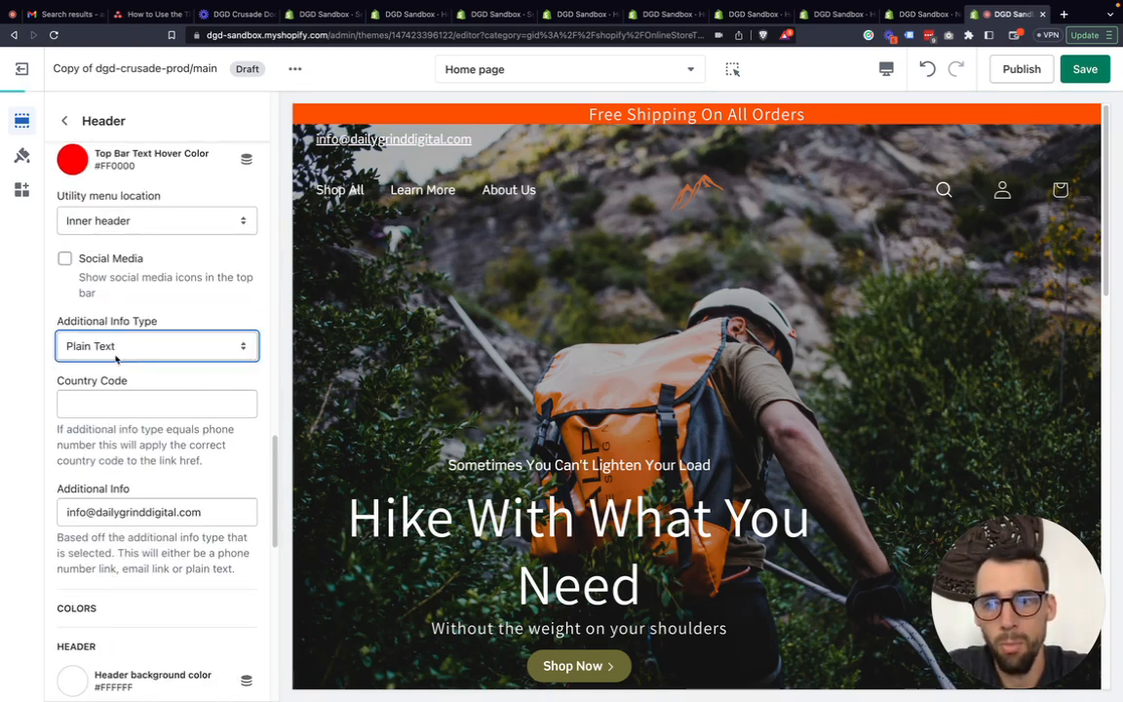
click(116, 351)
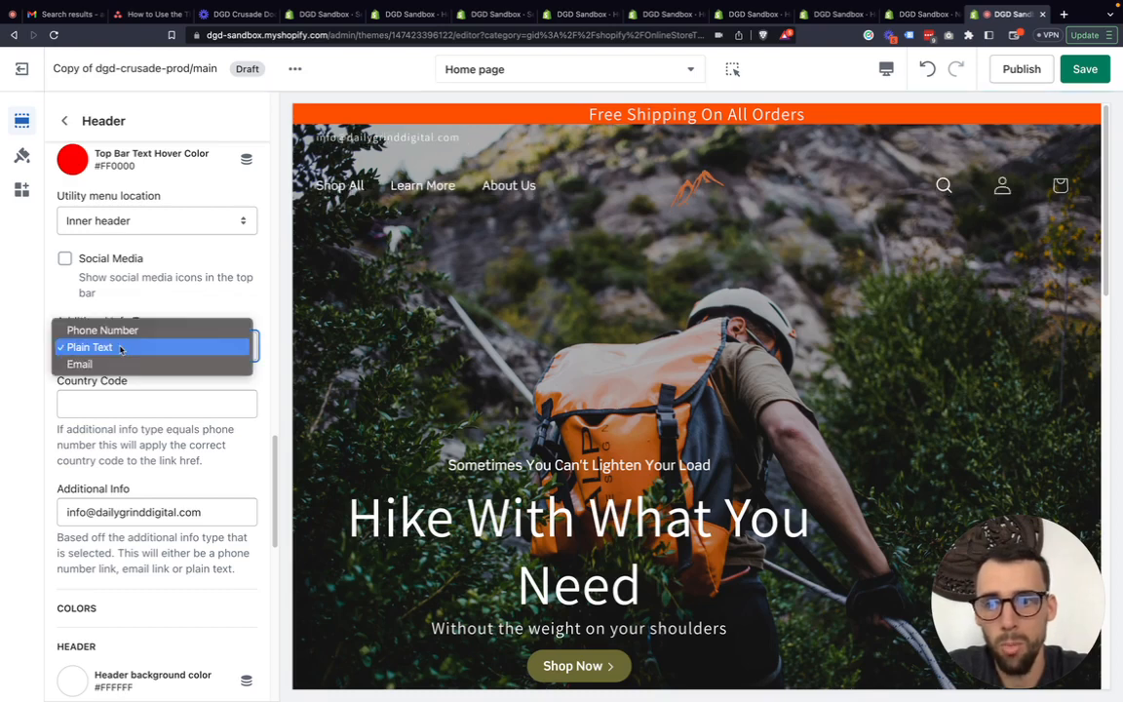
click(111, 363)
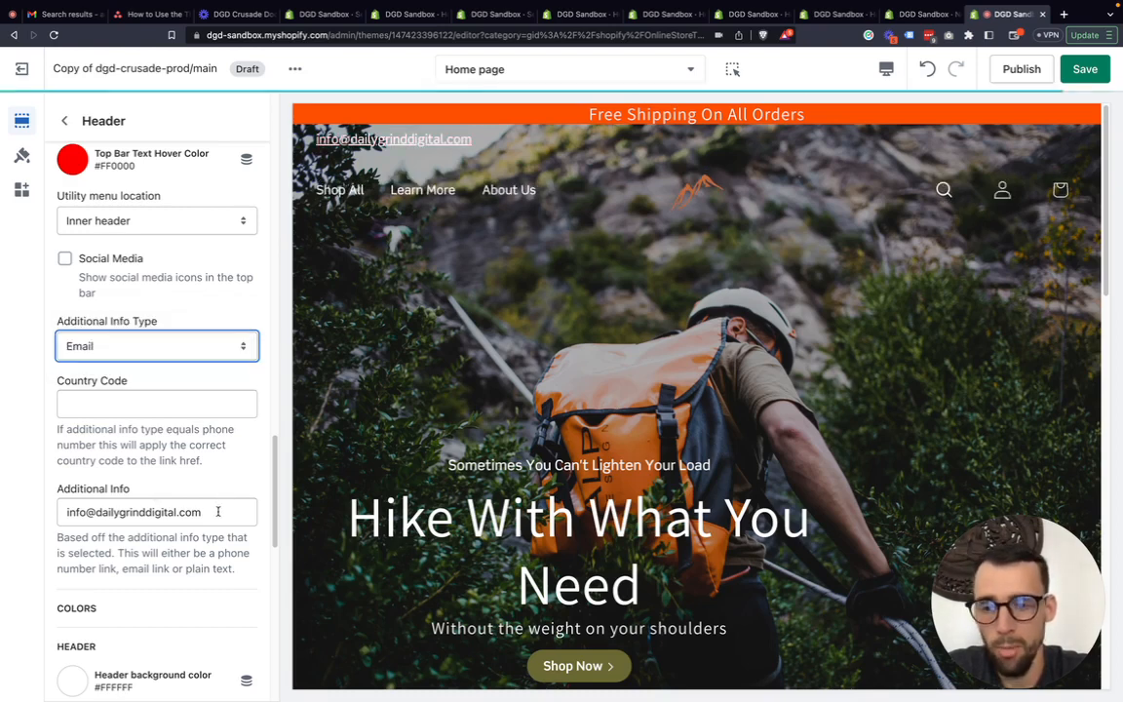
Try the top bar with the Additional Info e-mail cleared, re-enable Social Media, and restore the e-mail address
triple_click(67, 508)
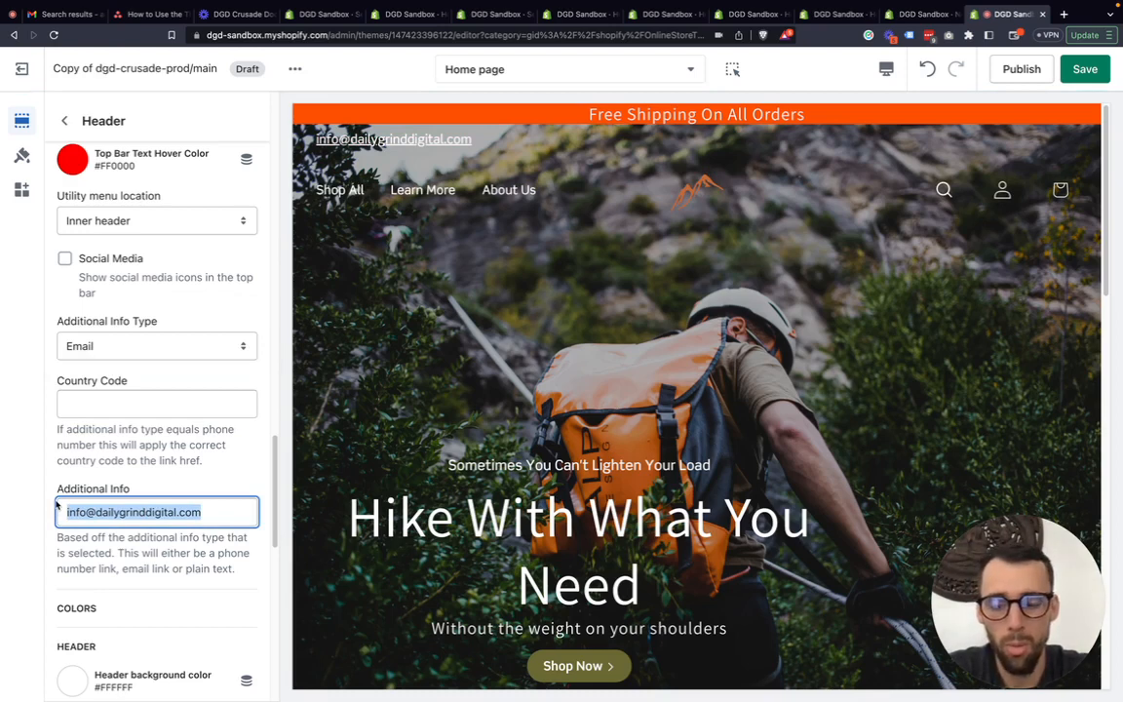
key(BackSpace)
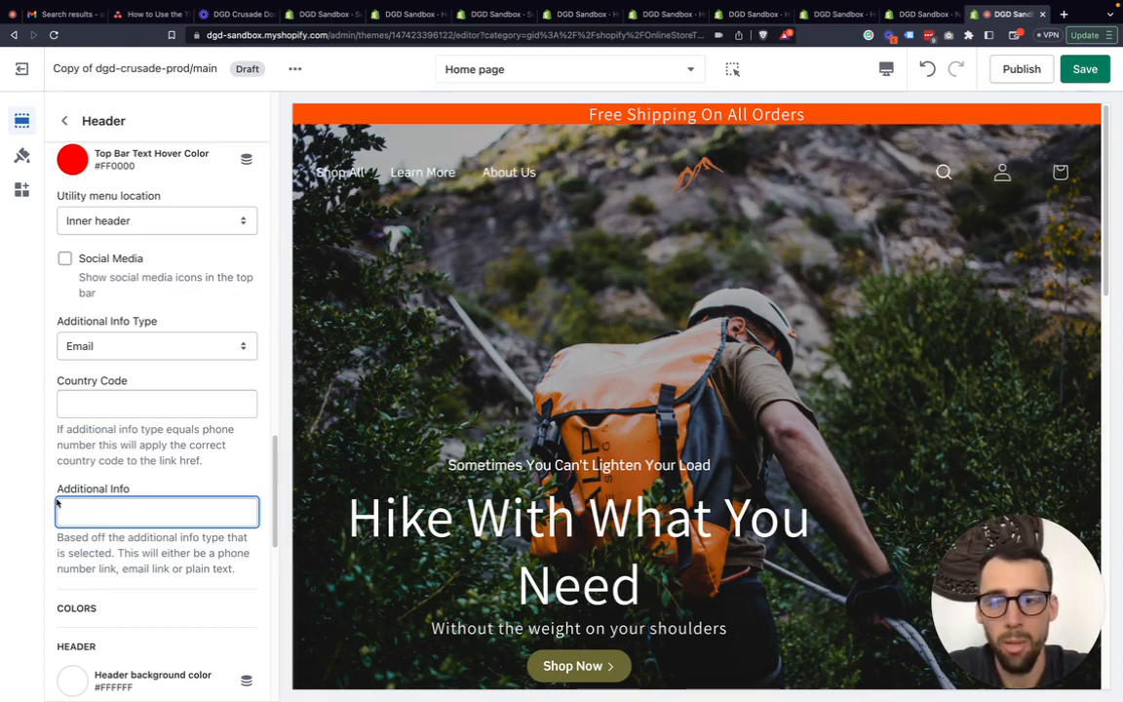
click(64, 259)
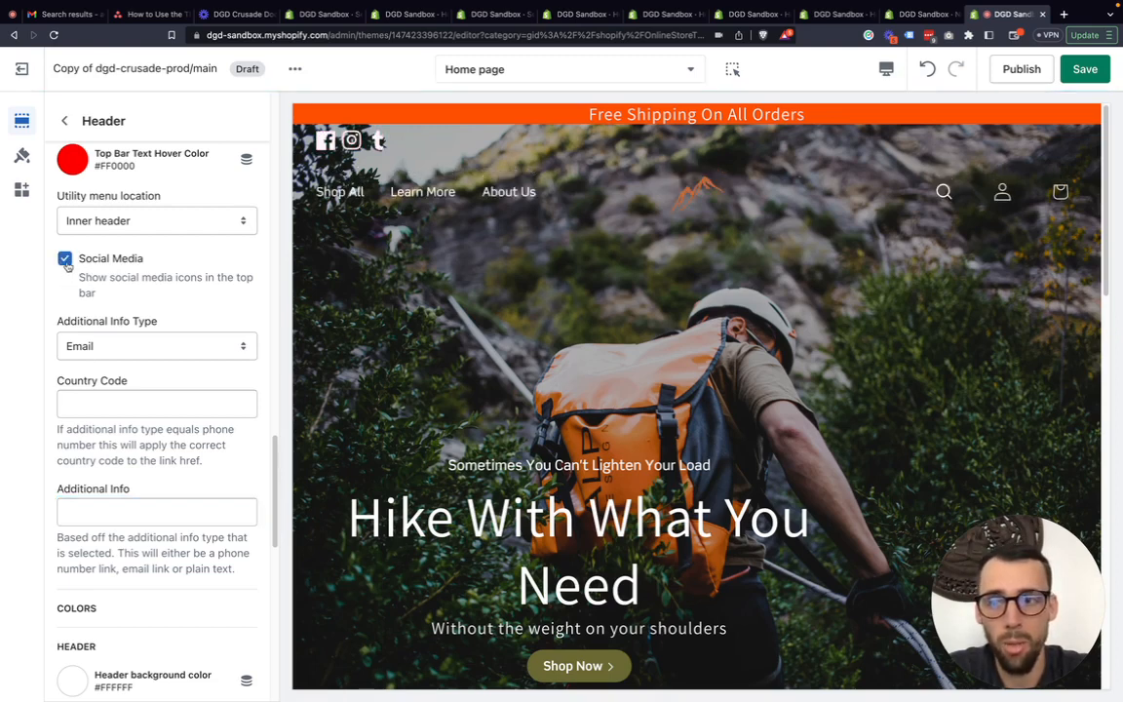
click(92, 512)
key(ctrl+z)
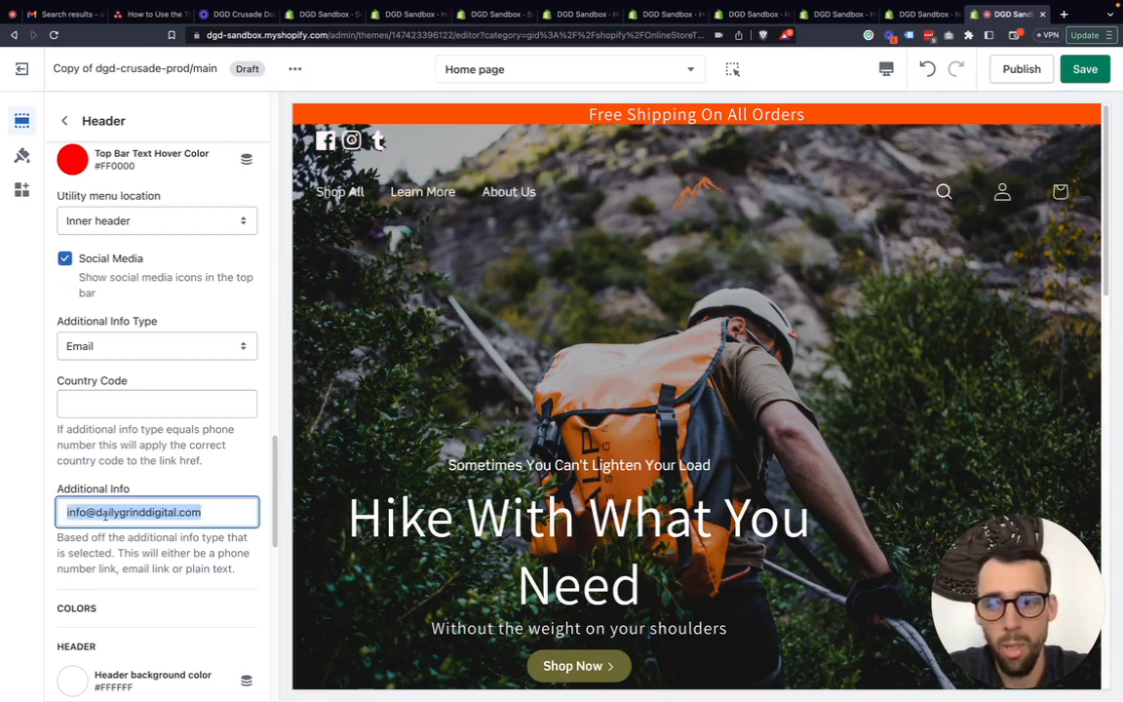
click(26, 500)
Try the Utility menu location as Top bar, and return it to Inner header
scroll(117, 429, up, 3)
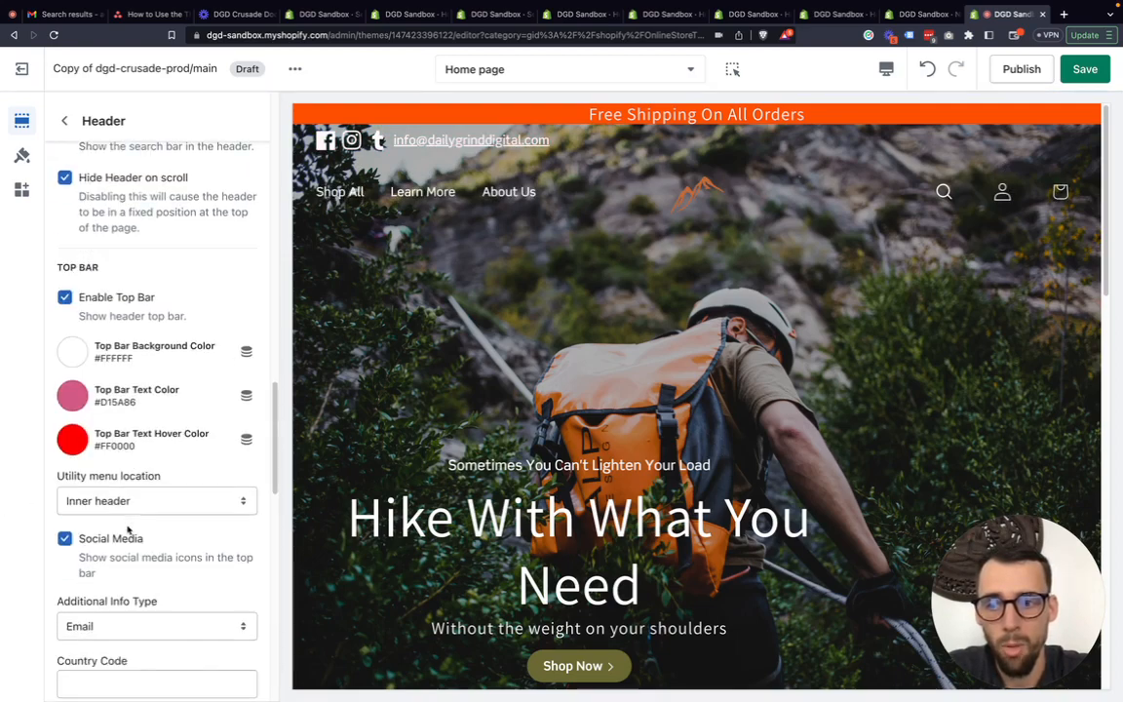
drag(158, 477, 48, 476)
click(48, 475)
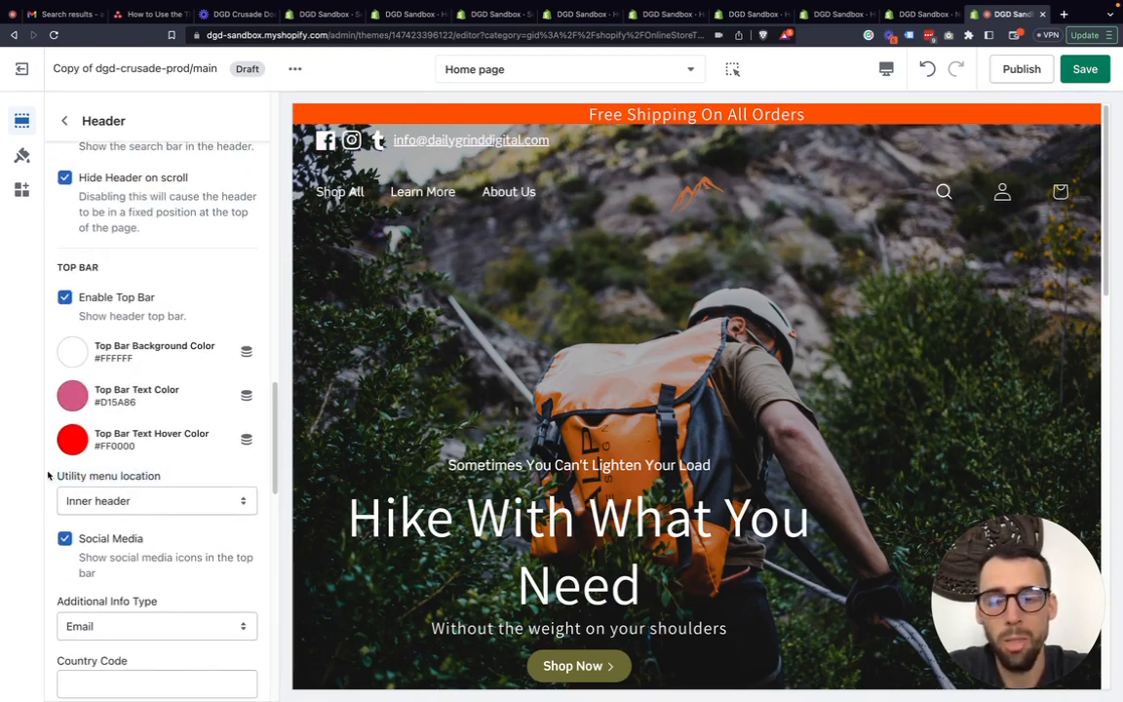
click(108, 503)
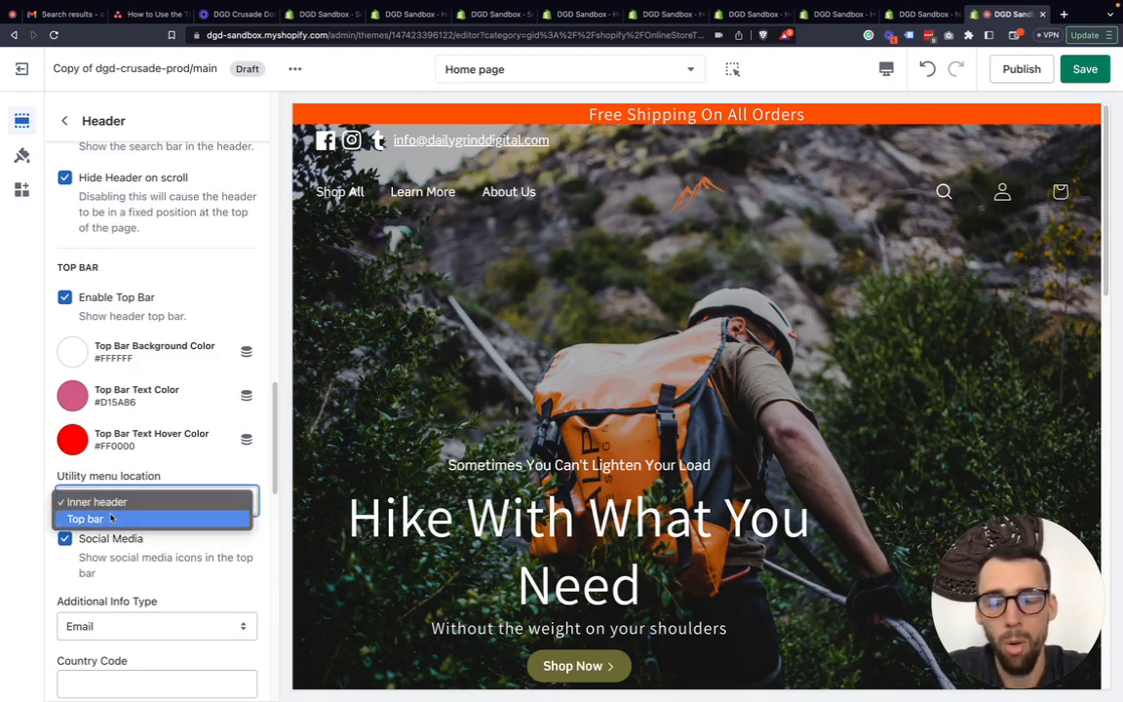
click(116, 519)
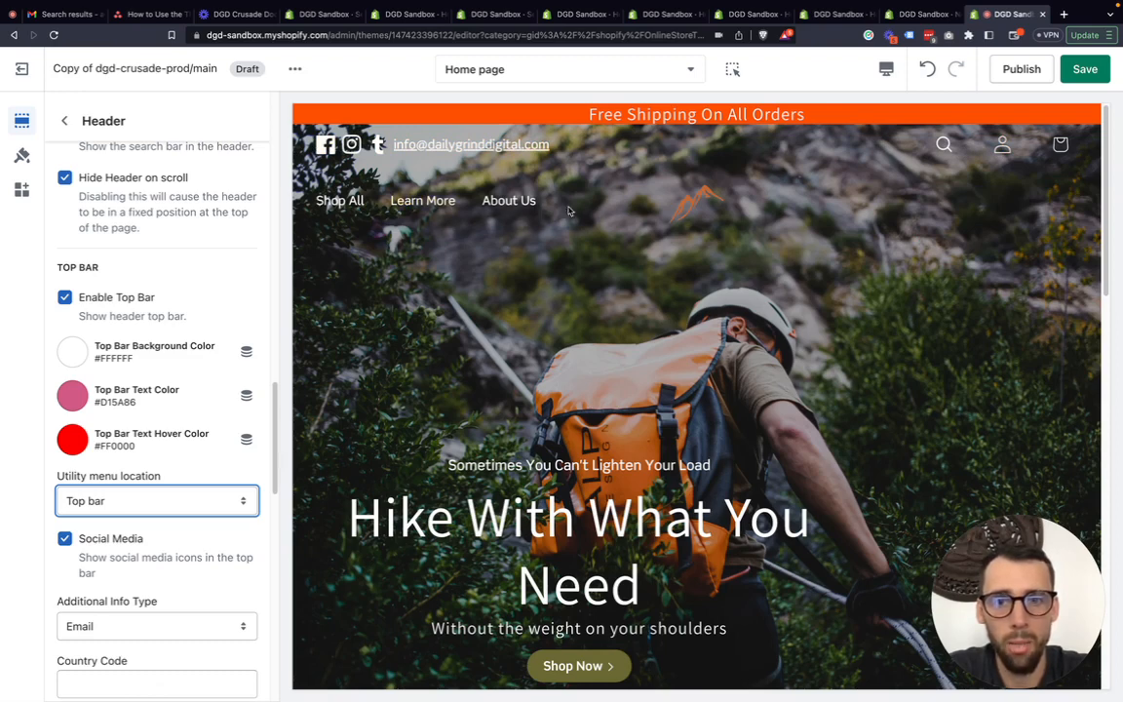
click(122, 499)
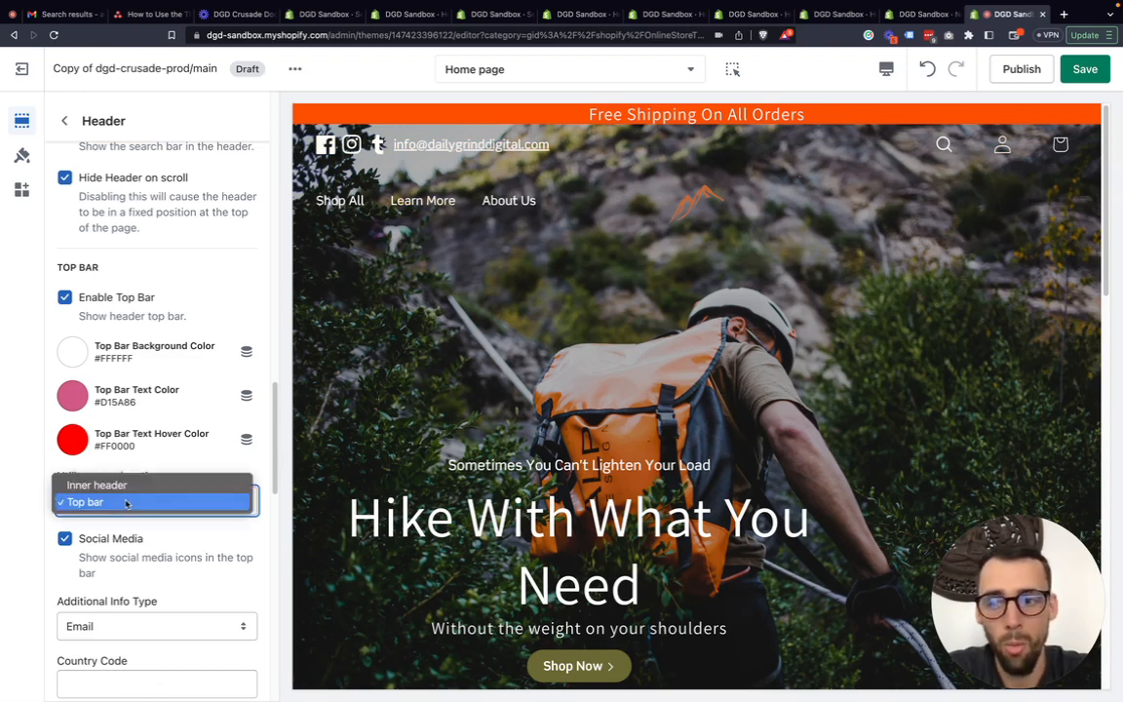
click(132, 485)
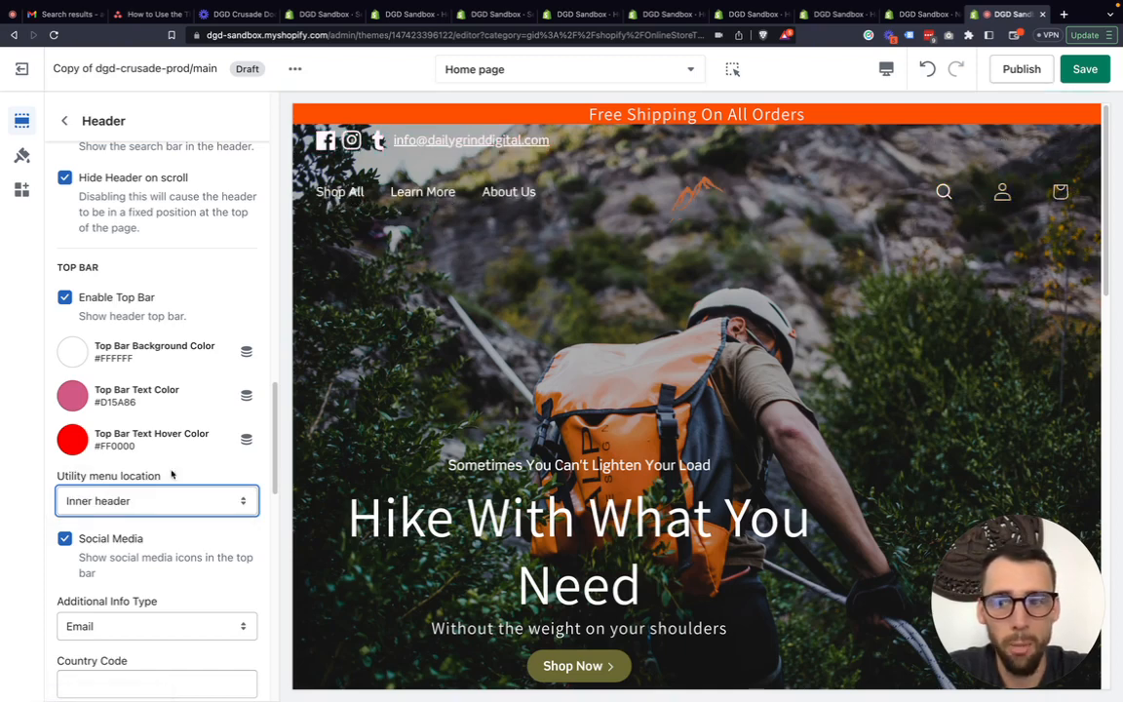
Disable the header's top bar and save the theme changes
click(64, 298)
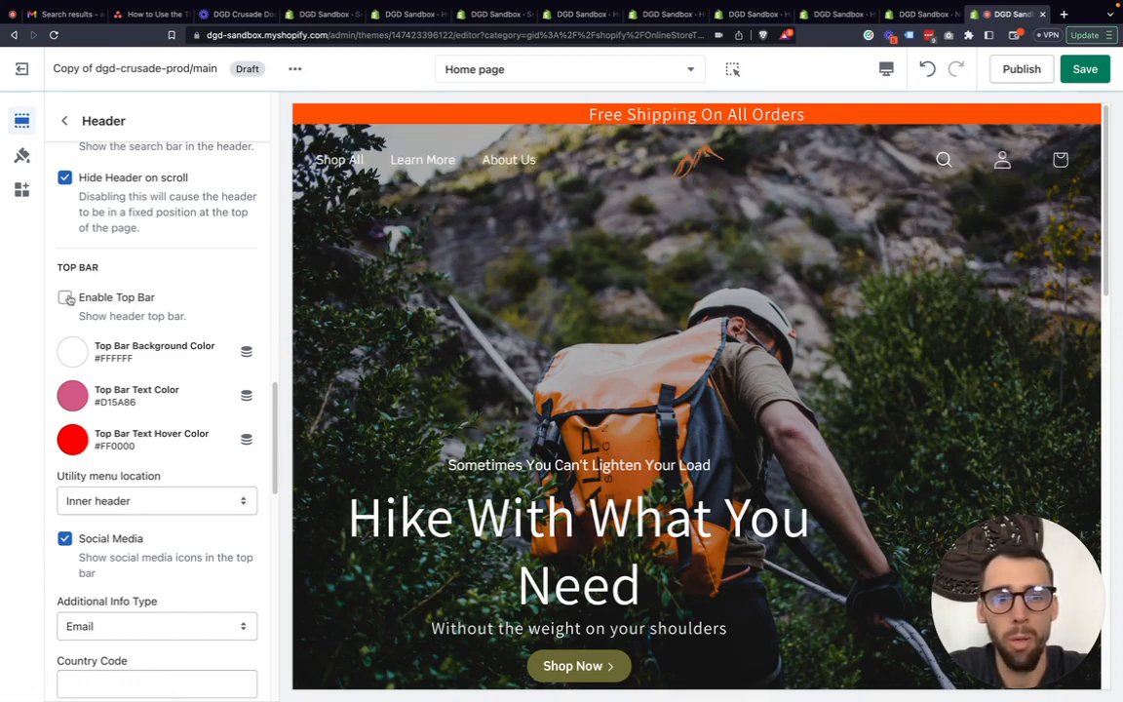
key(super+s)
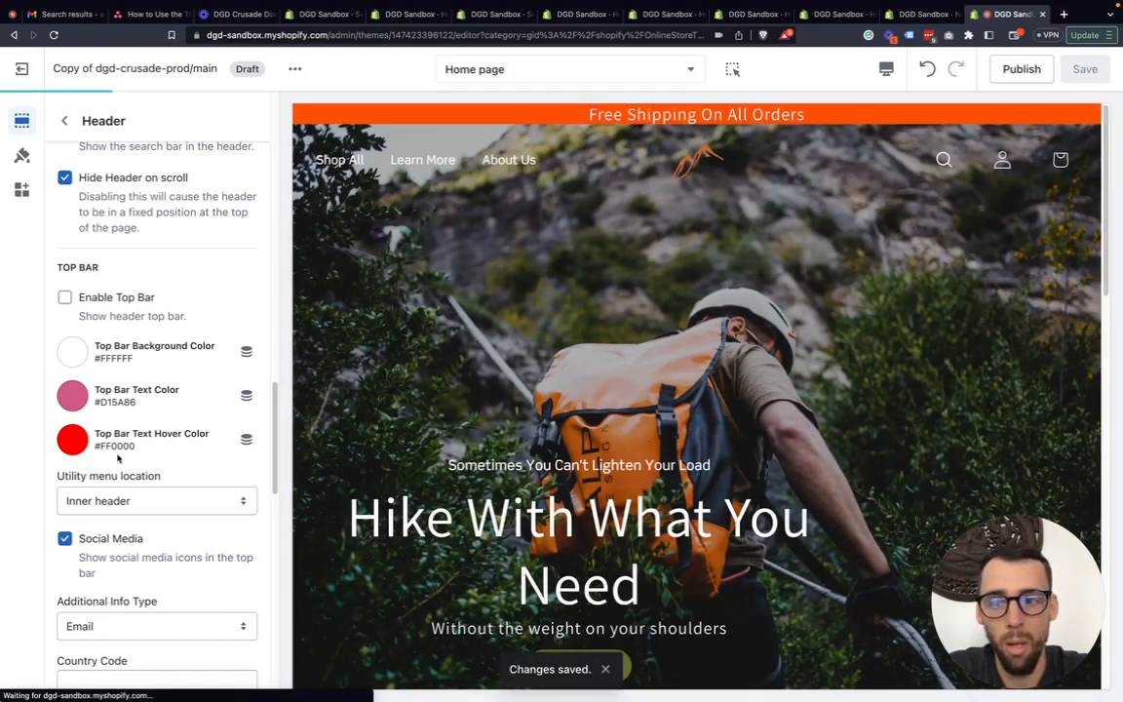
Review the Additional Info Type options without changing the selection, and re-enable the header's top bar
scroll(95, 477, down, 4)
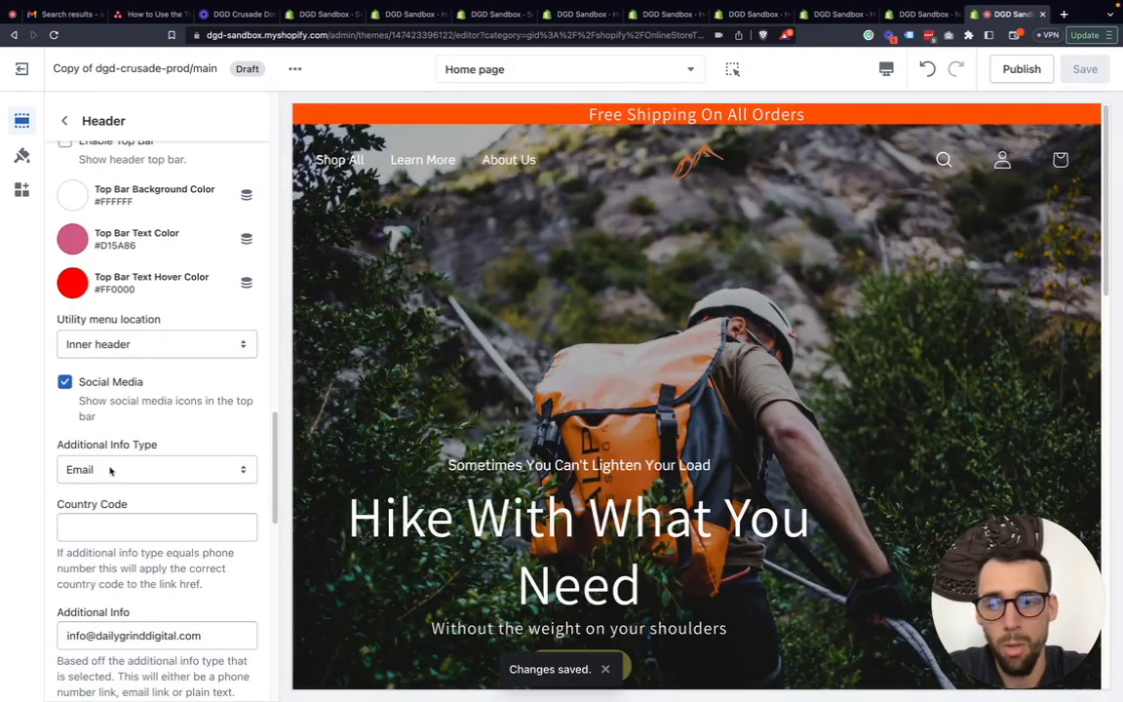
click(110, 471)
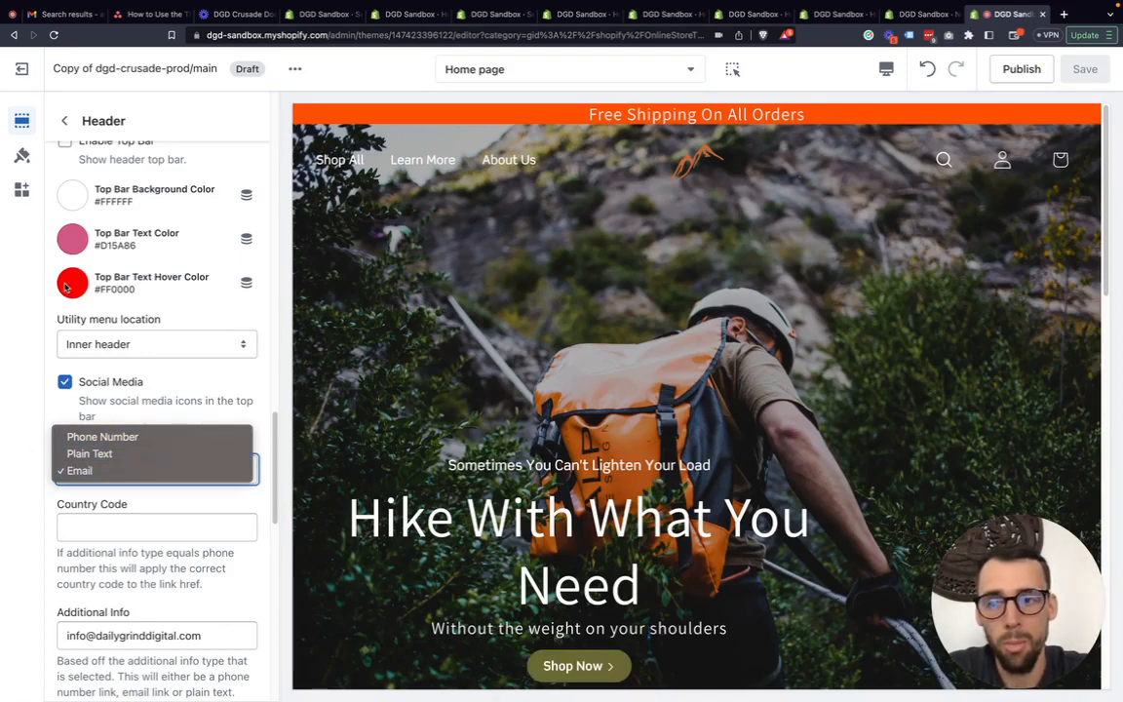
click(31, 236)
scroll(68, 180, up, 1)
click(64, 167)
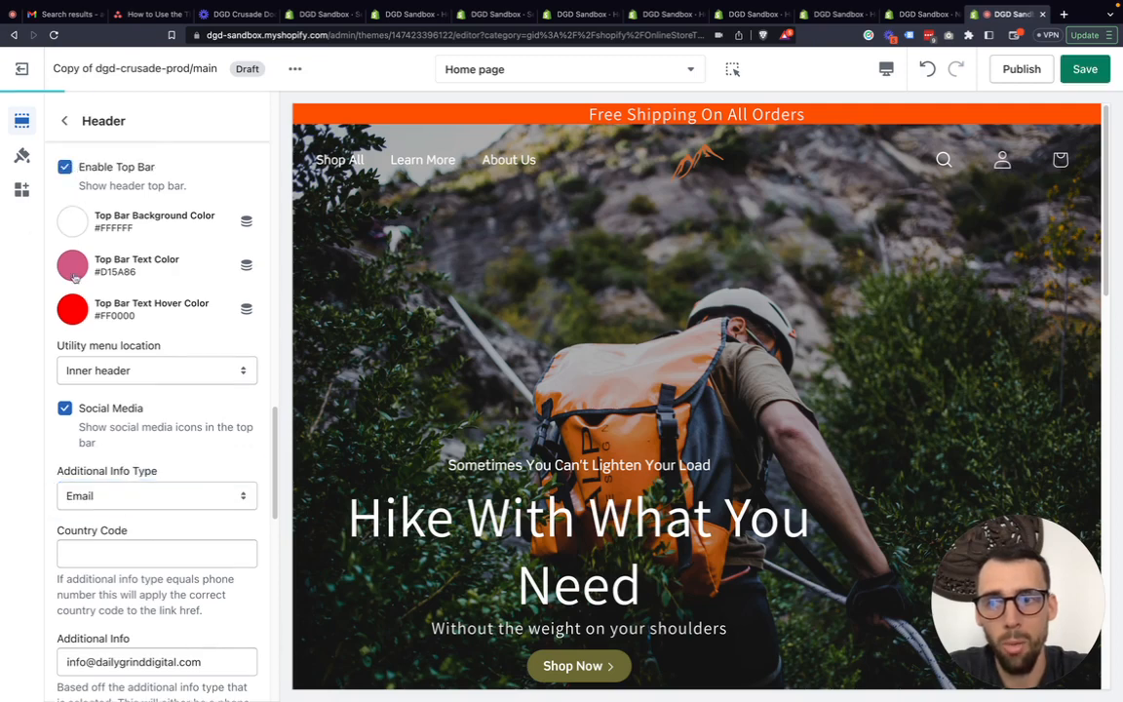
Try Phone Number as the top bar's Additional Info Type, check the Country Code and Additional Info fields, and return the type to Email
click(95, 495)
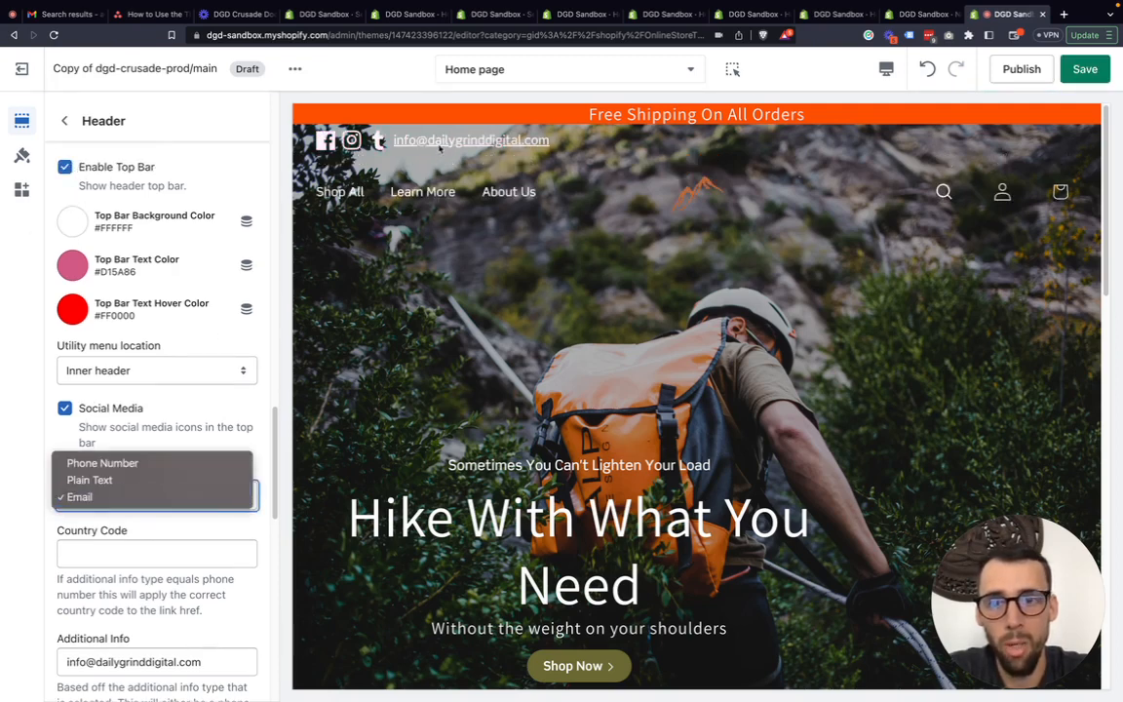
click(119, 463)
scroll(114, 509, down, 5)
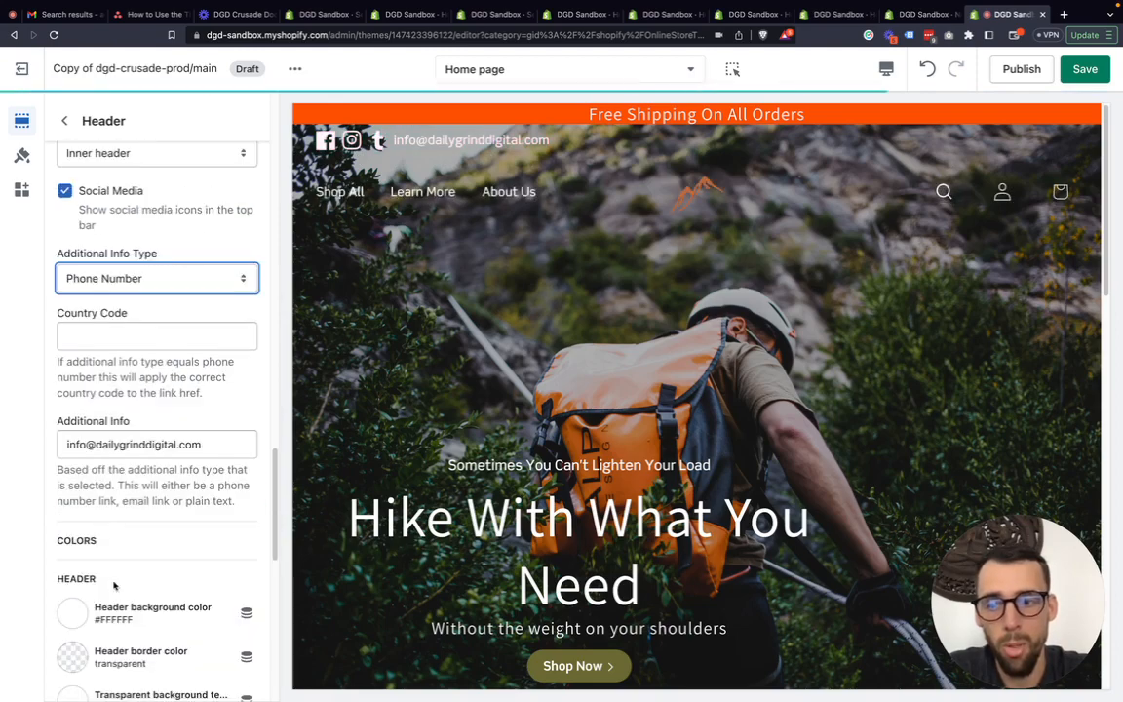
drag(205, 447, 67, 444)
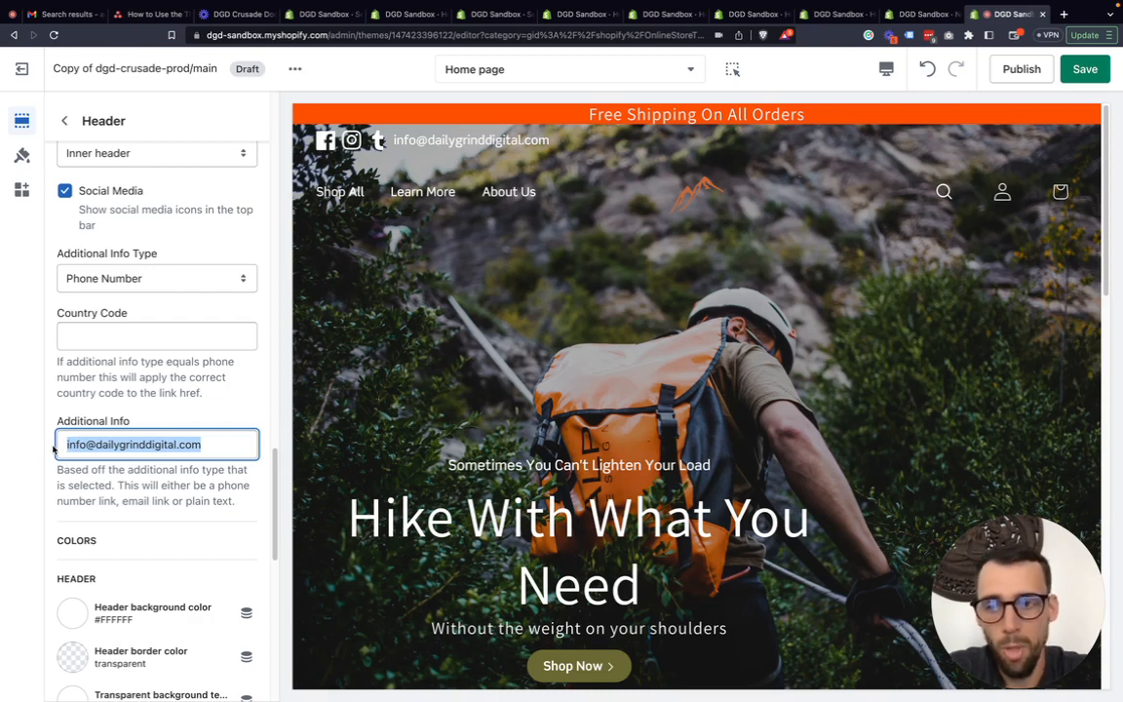
click(102, 334)
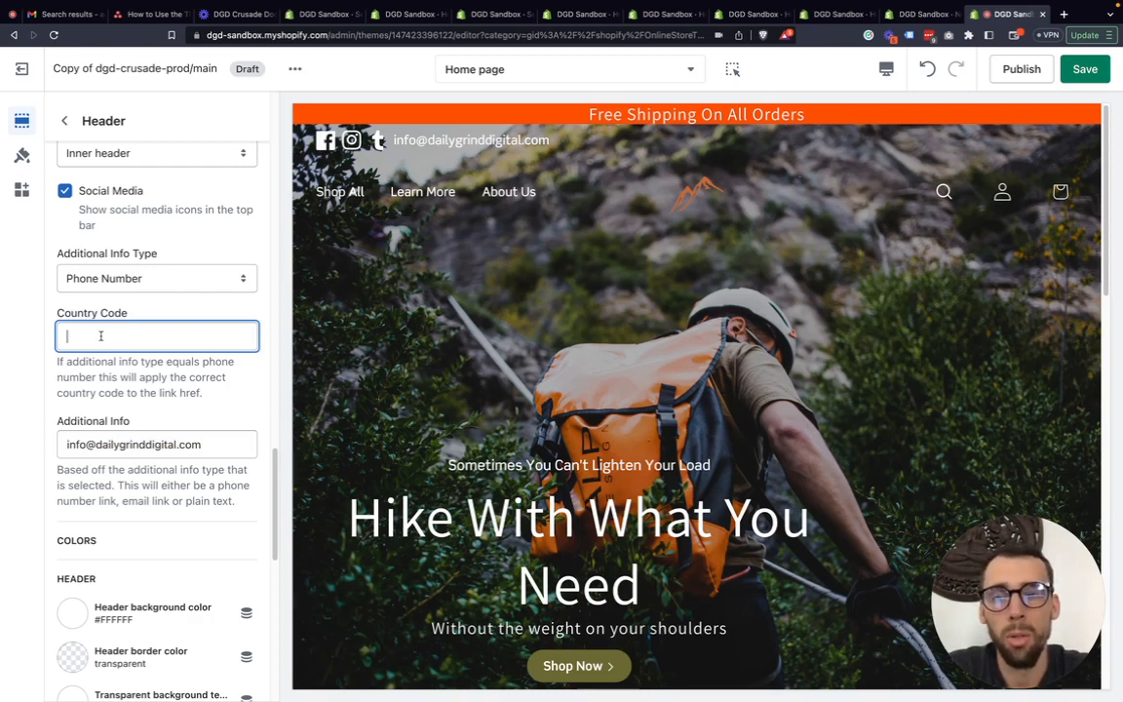
scroll(70, 266, up, 1)
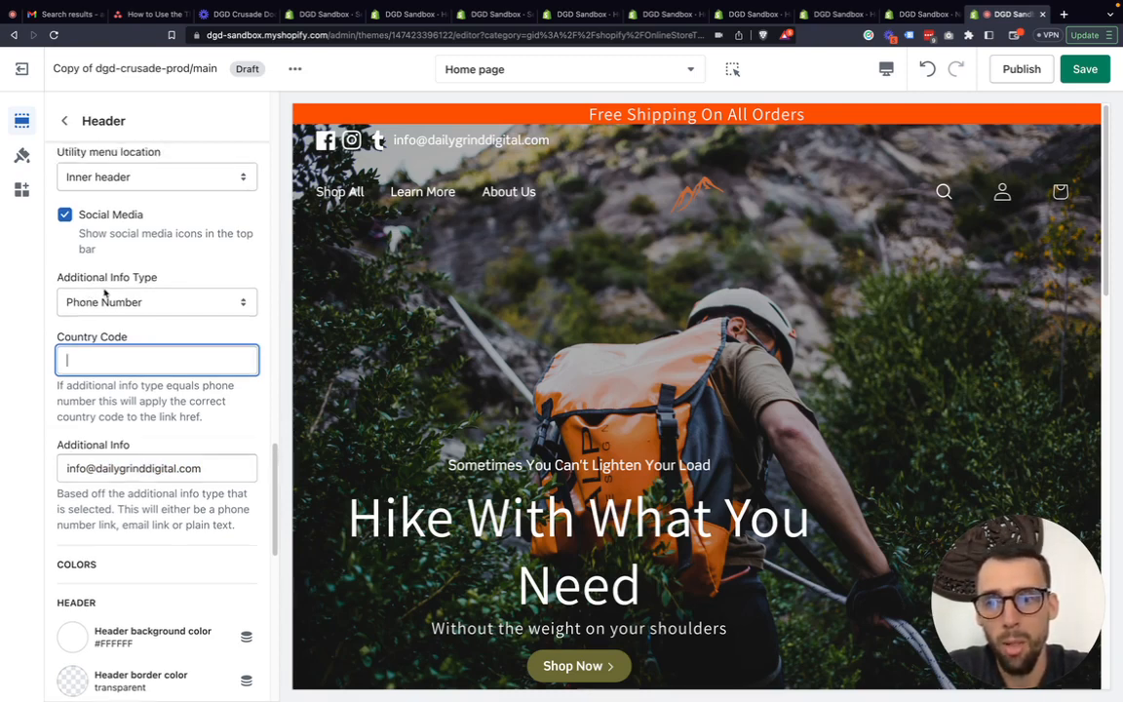
click(98, 302)
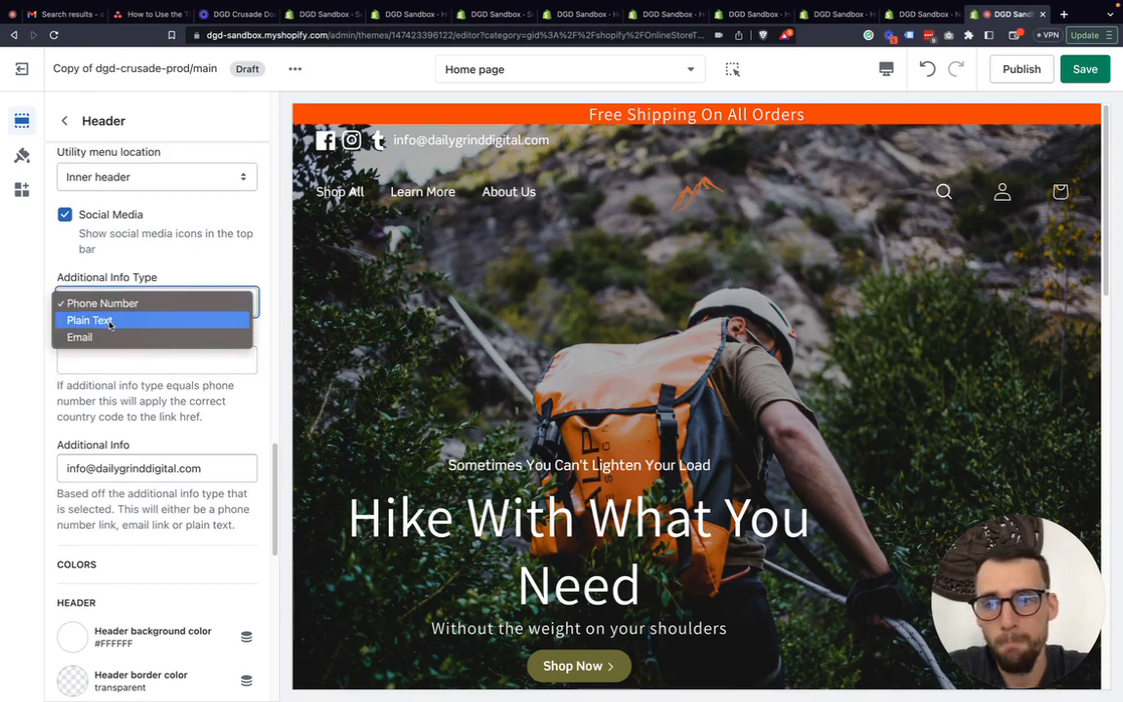
click(86, 336)
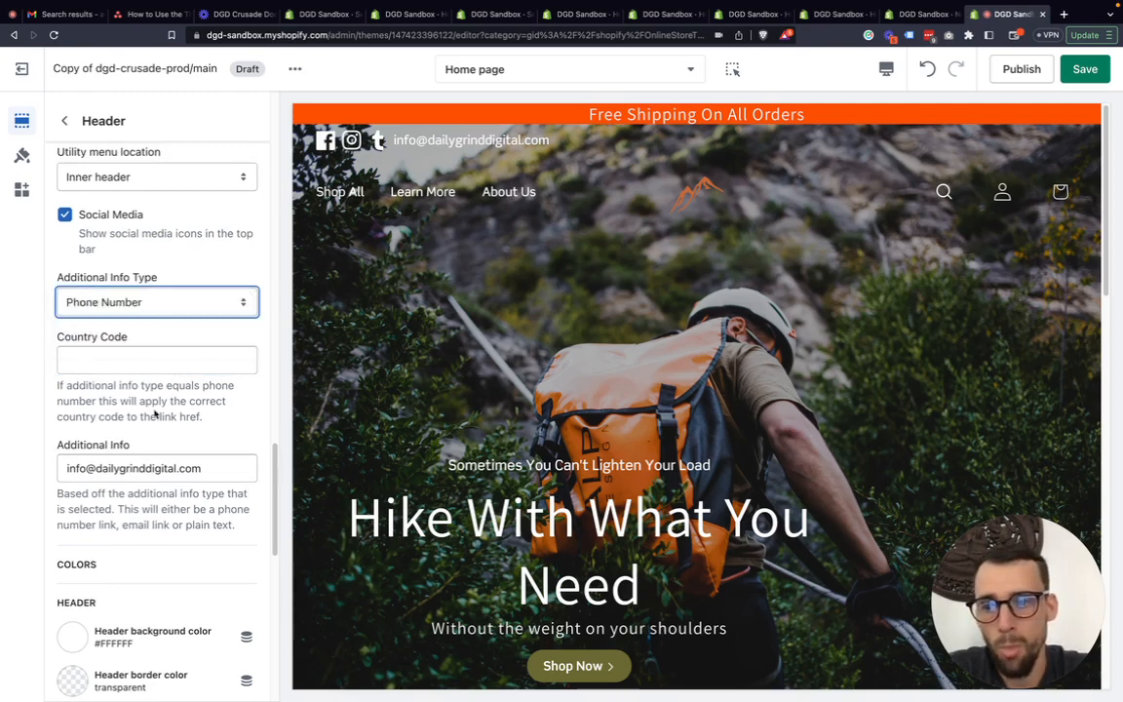
Disable the header's top bar and enable it again
scroll(60, 238, up, 5)
click(64, 219)
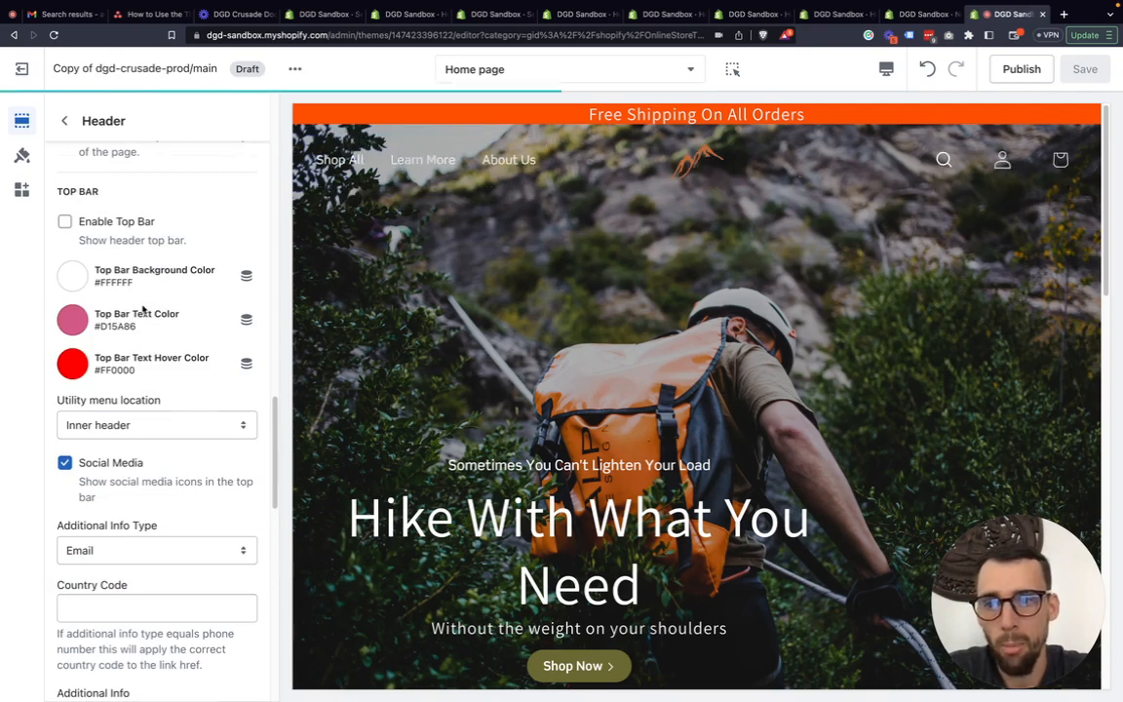
click(66, 221)
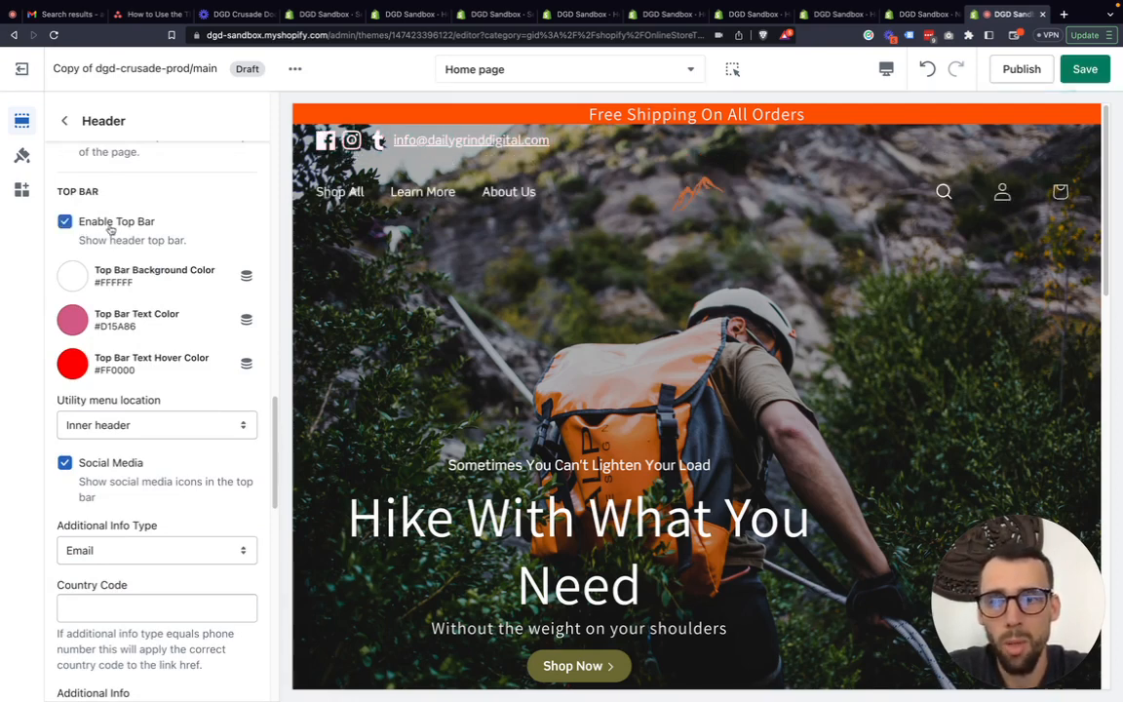
Turn off the Transparent header option
scroll(151, 280, up, 1)
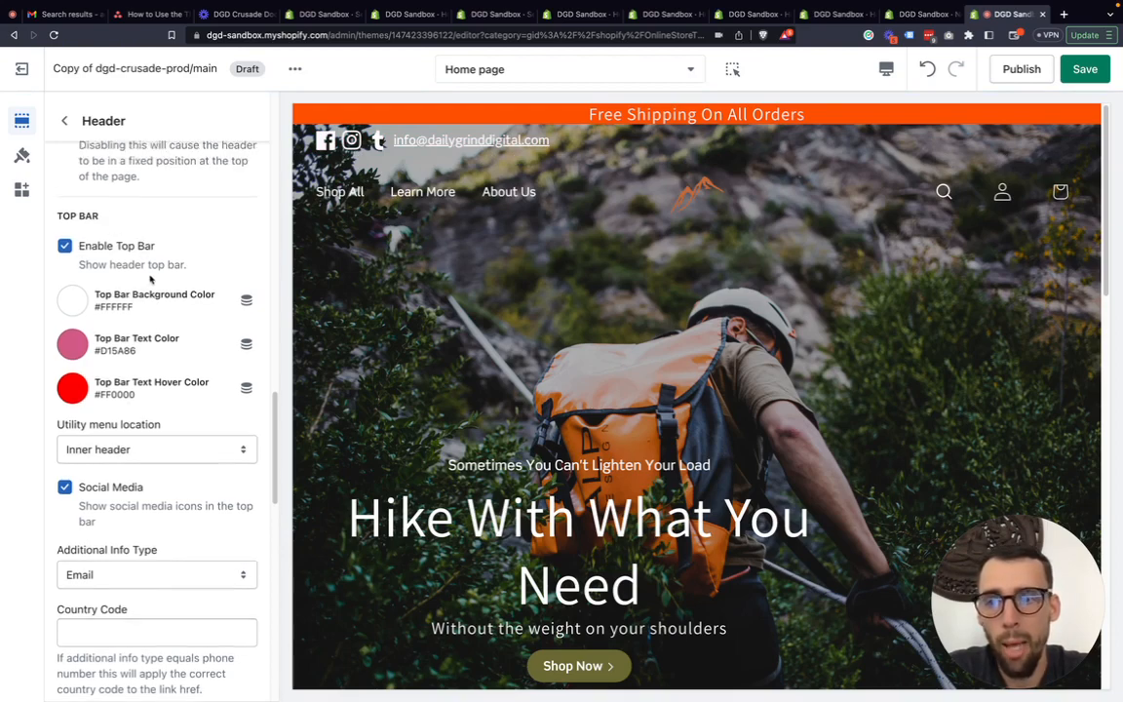
scroll(151, 279, up, 1)
scroll(97, 273, up, 5)
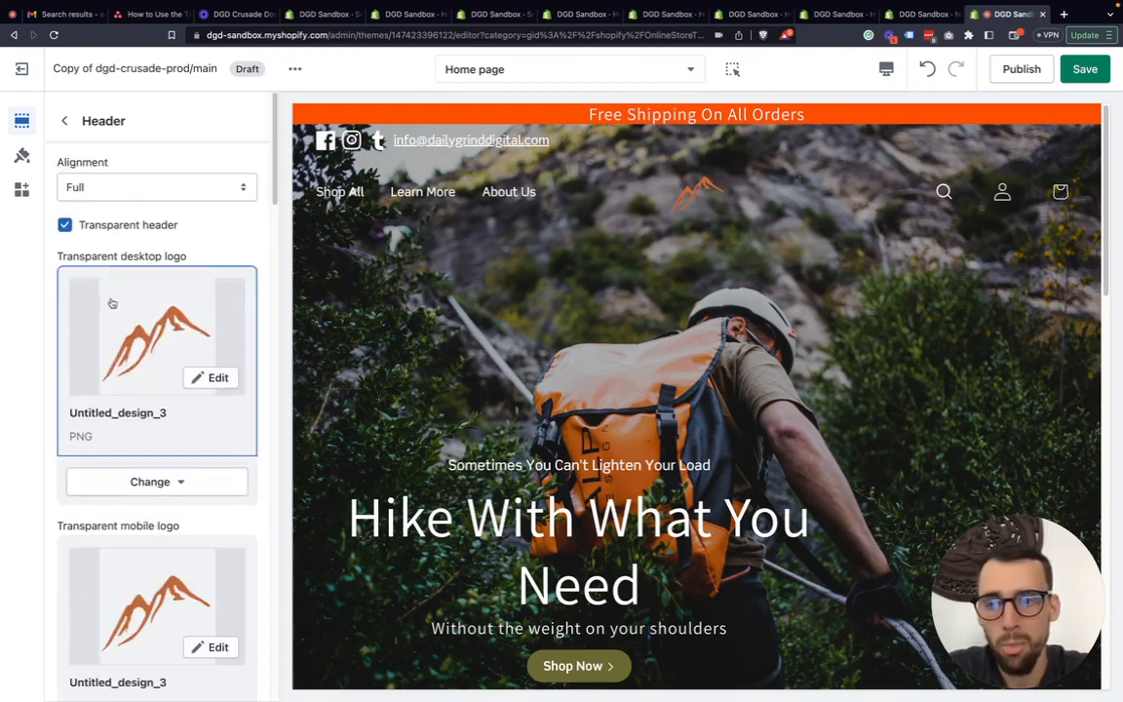
click(64, 224)
Set the Top Bar Background Color to black, #000000
scroll(98, 330, down, 1)
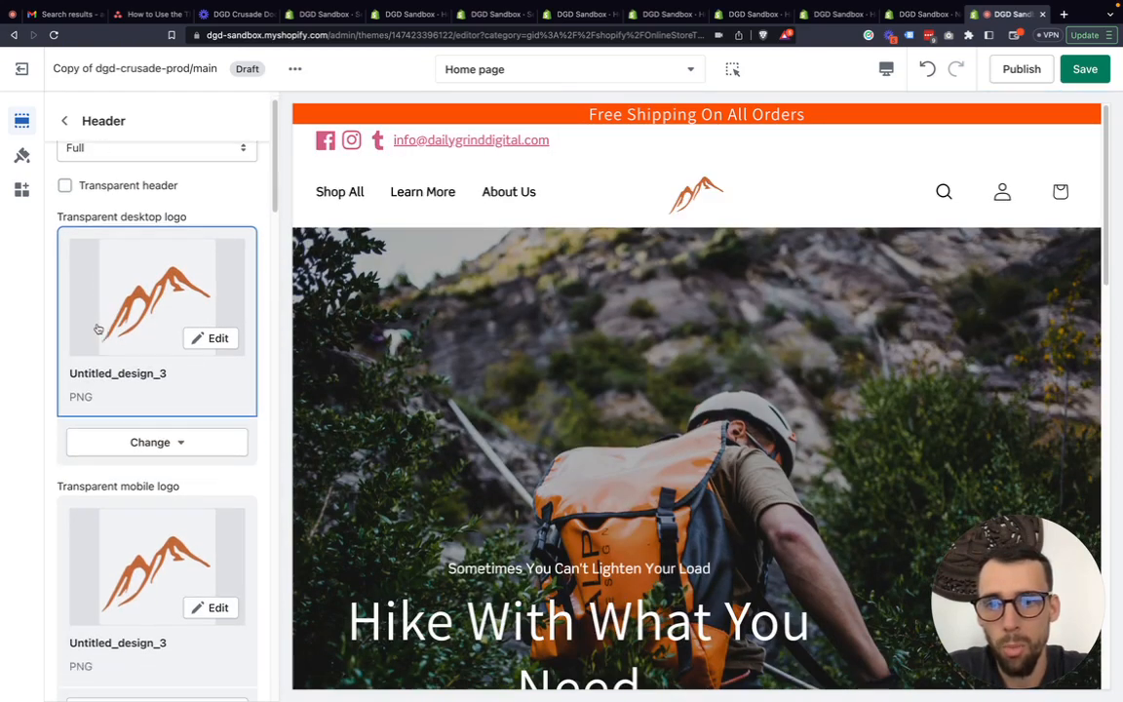
scroll(98, 330, down, 10)
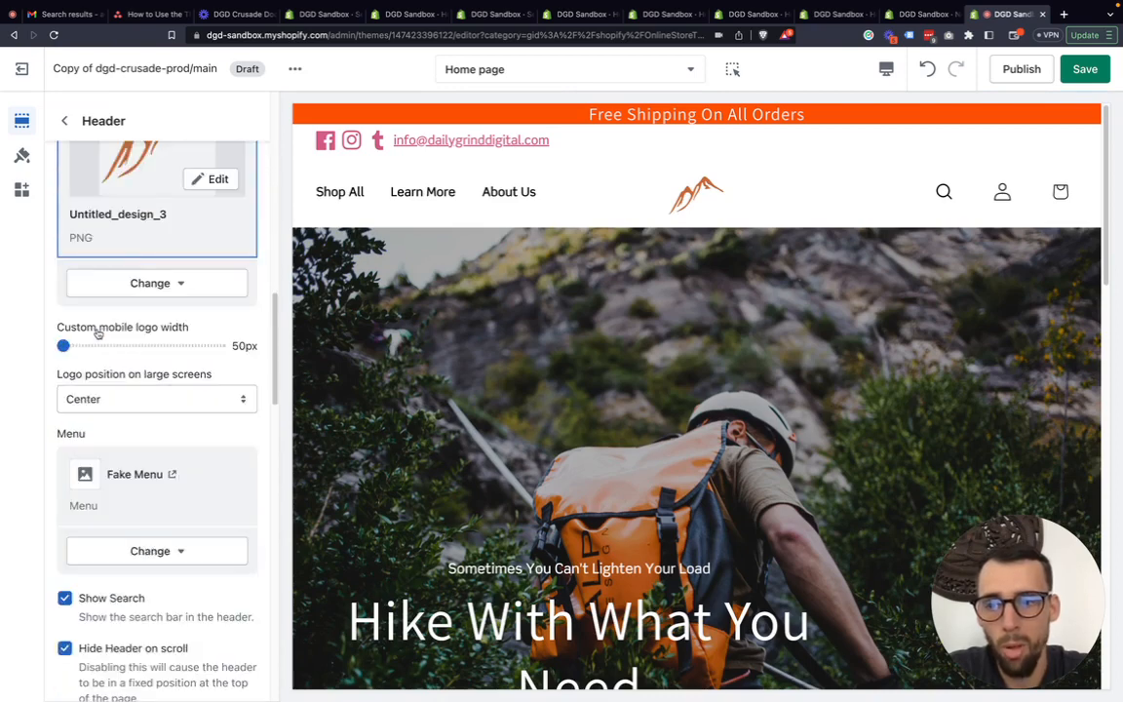
scroll(97, 332, down, 3)
scroll(511, 246, down, 1)
scroll(511, 246, up, 1)
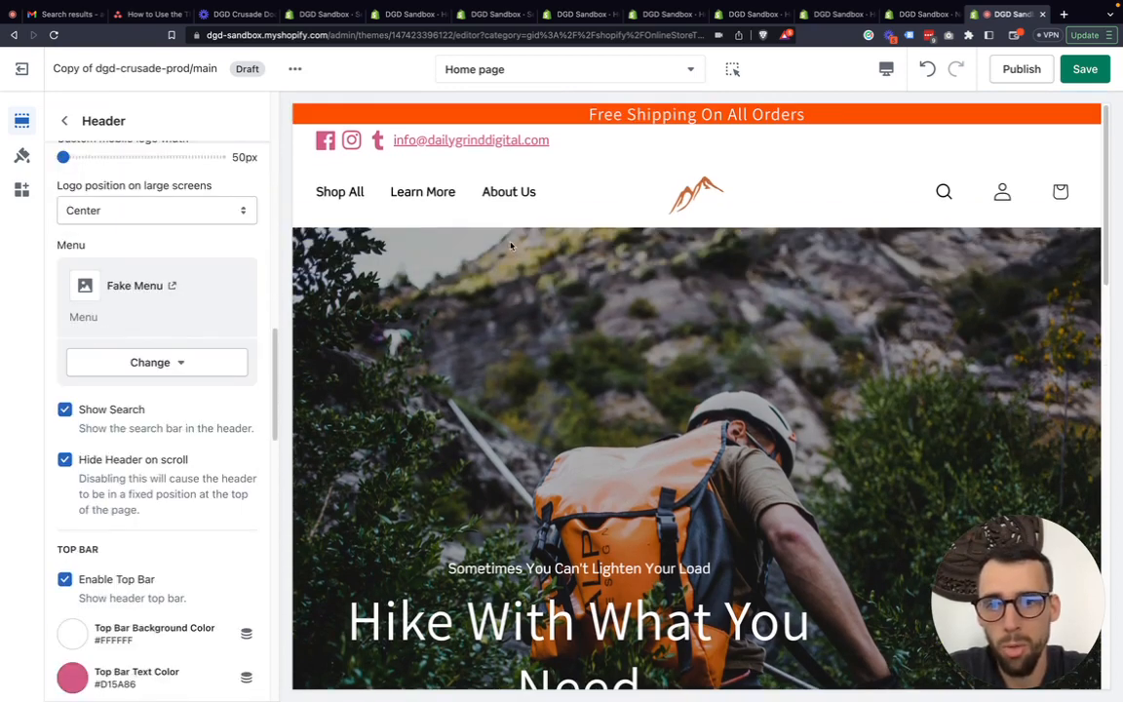
scroll(121, 397, down, 4)
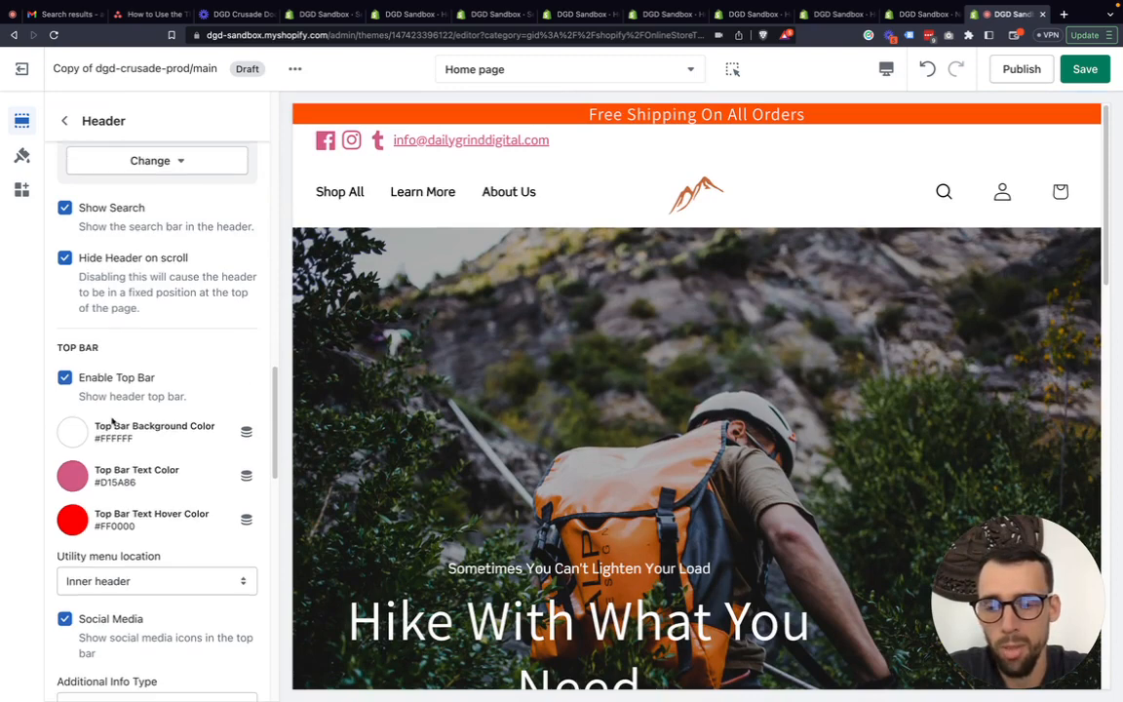
scroll(115, 383, down, 1)
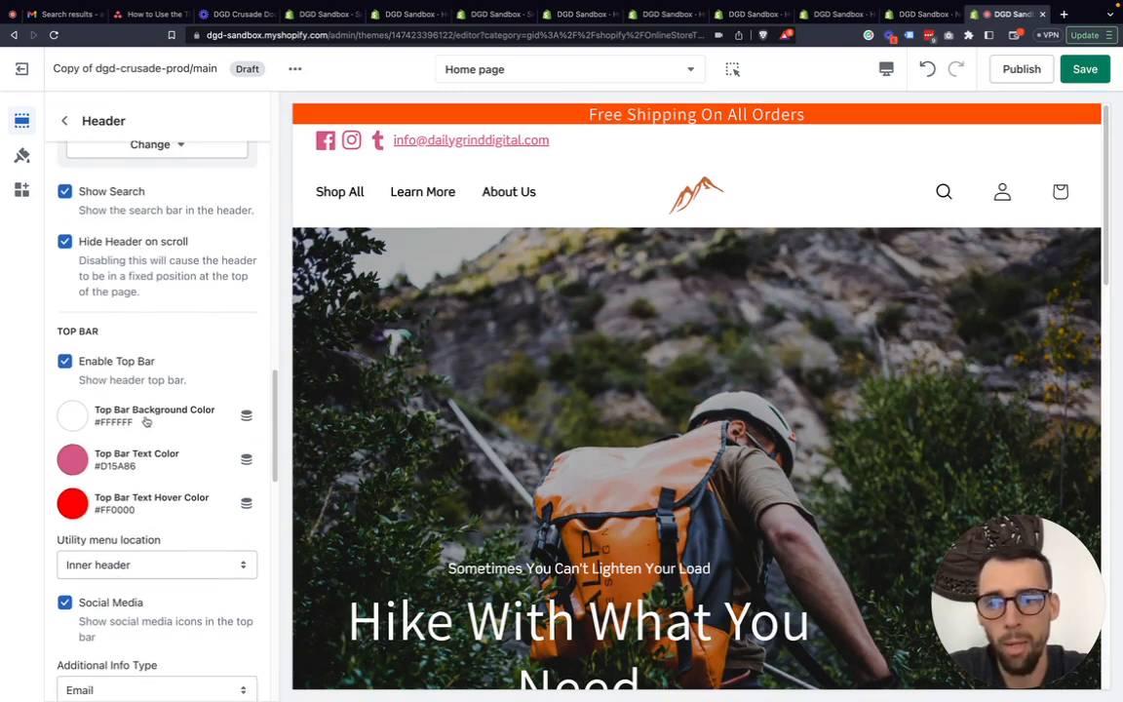
click(71, 416)
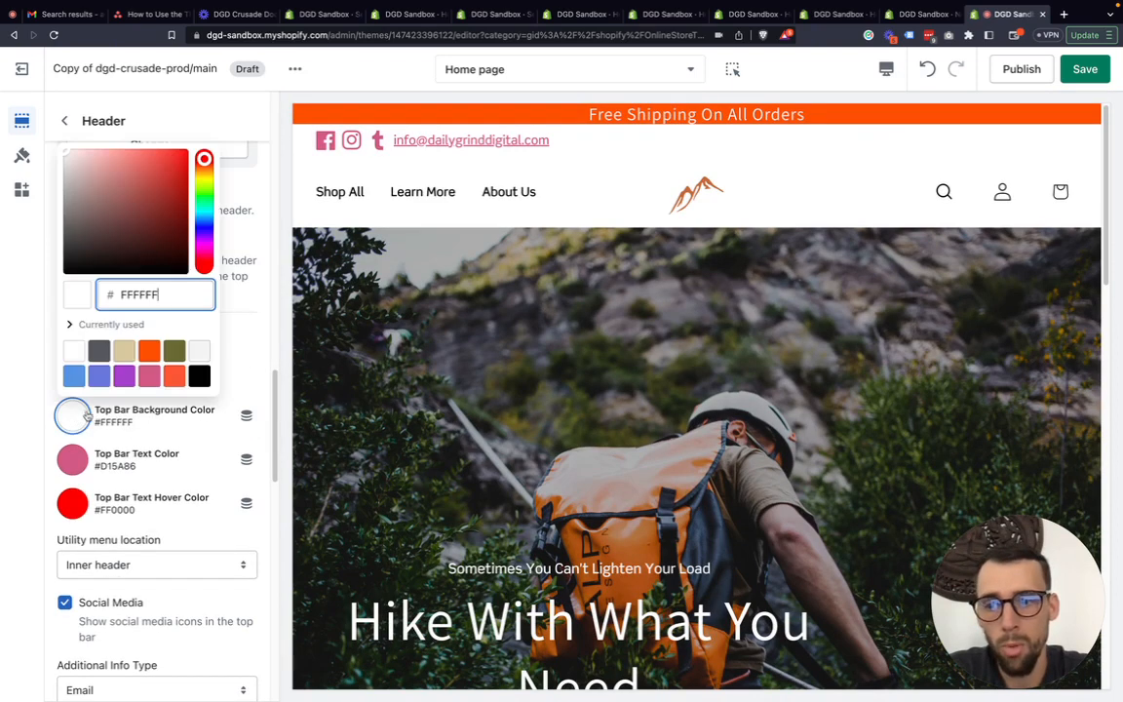
click(199, 376)
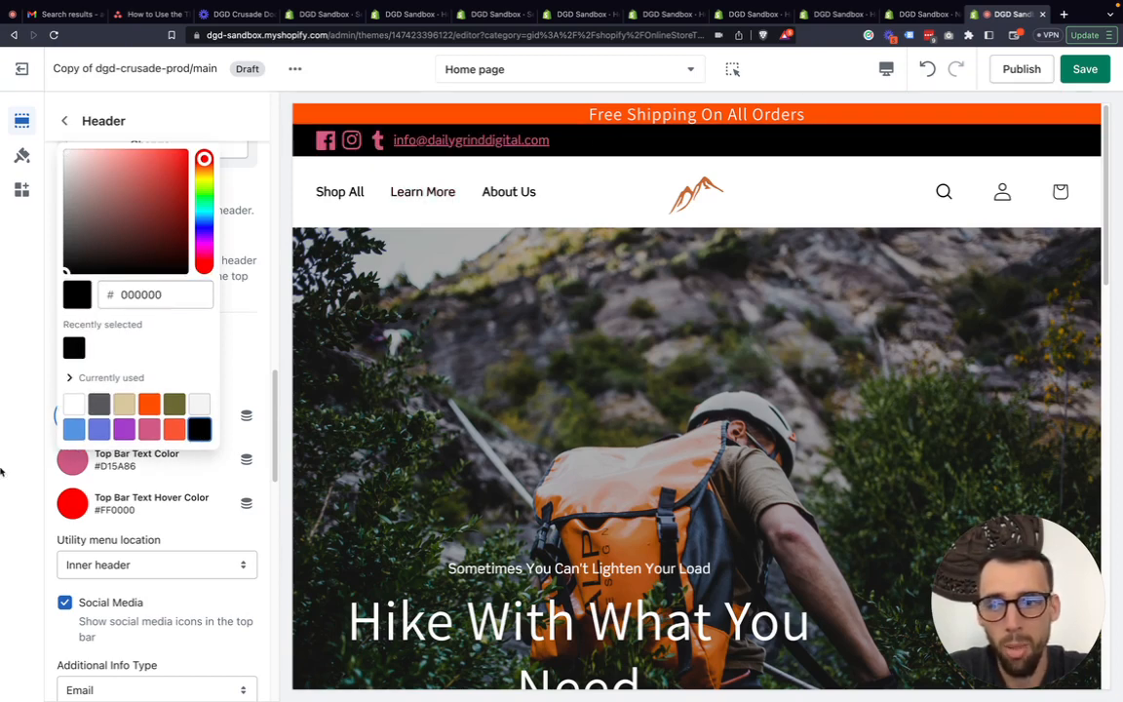
click(48, 472)
Set the Top Bar Text Color to white, #FFFFFF
click(62, 465)
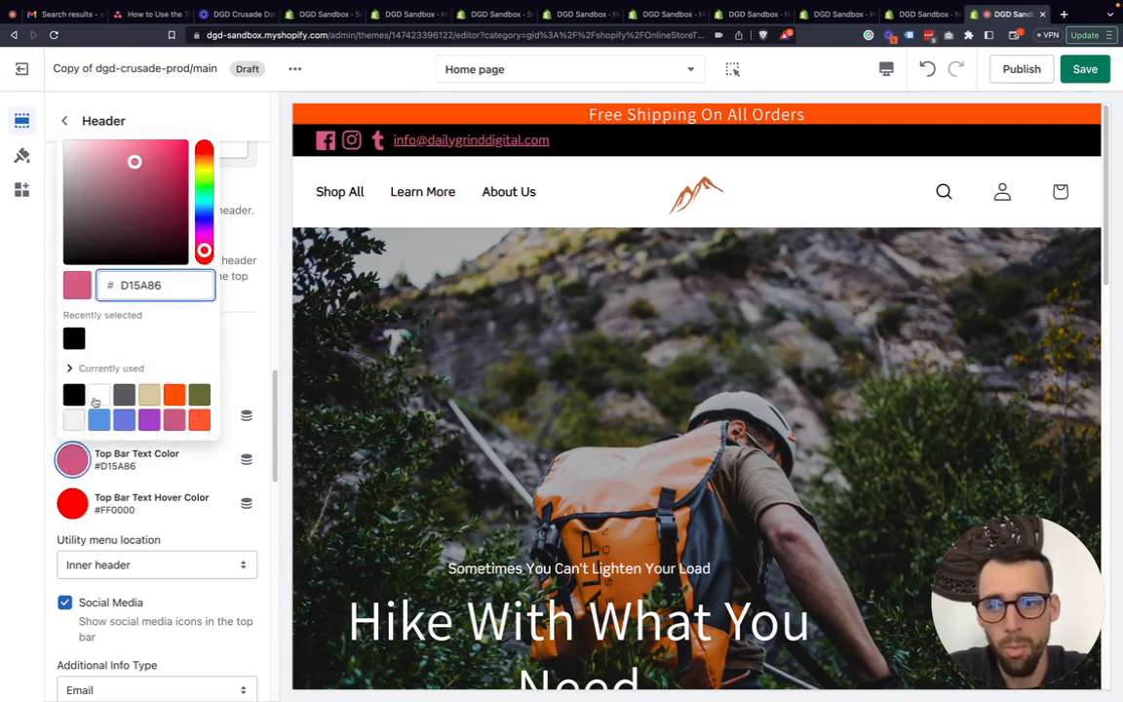
click(67, 417)
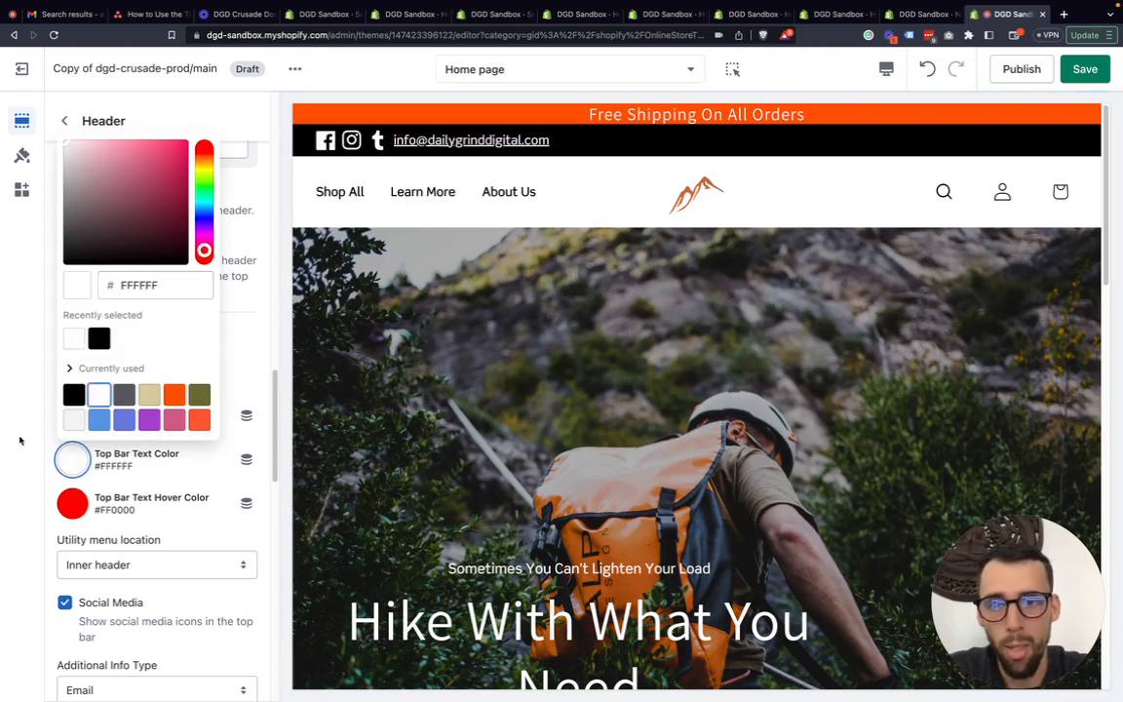
click(17, 399)
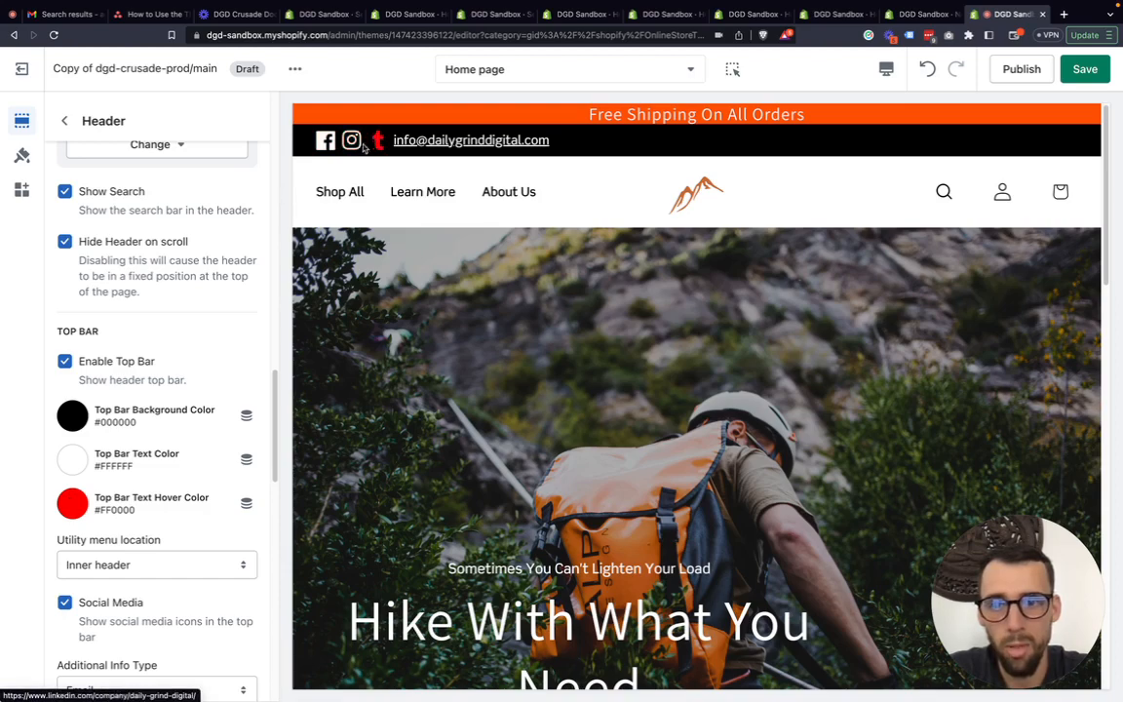
Try #FF5733 as the Top Bar Text Hover Color, check it on the social icons, and set the color to orange #FF4F00
click(73, 503)
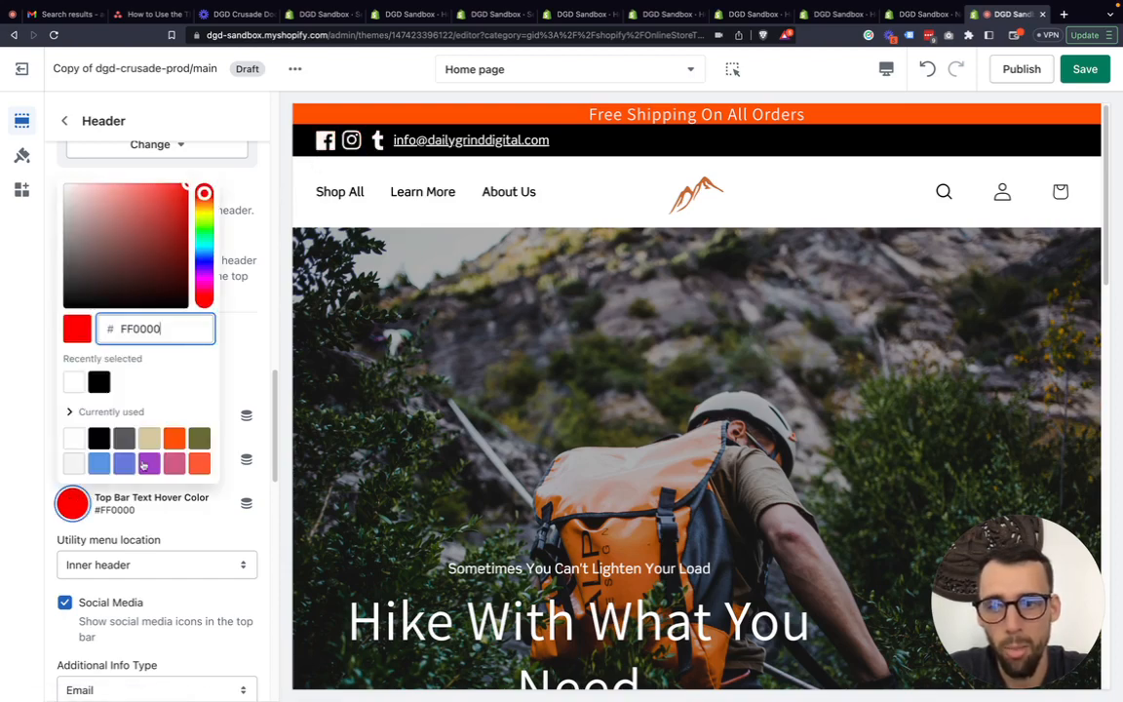
click(194, 467)
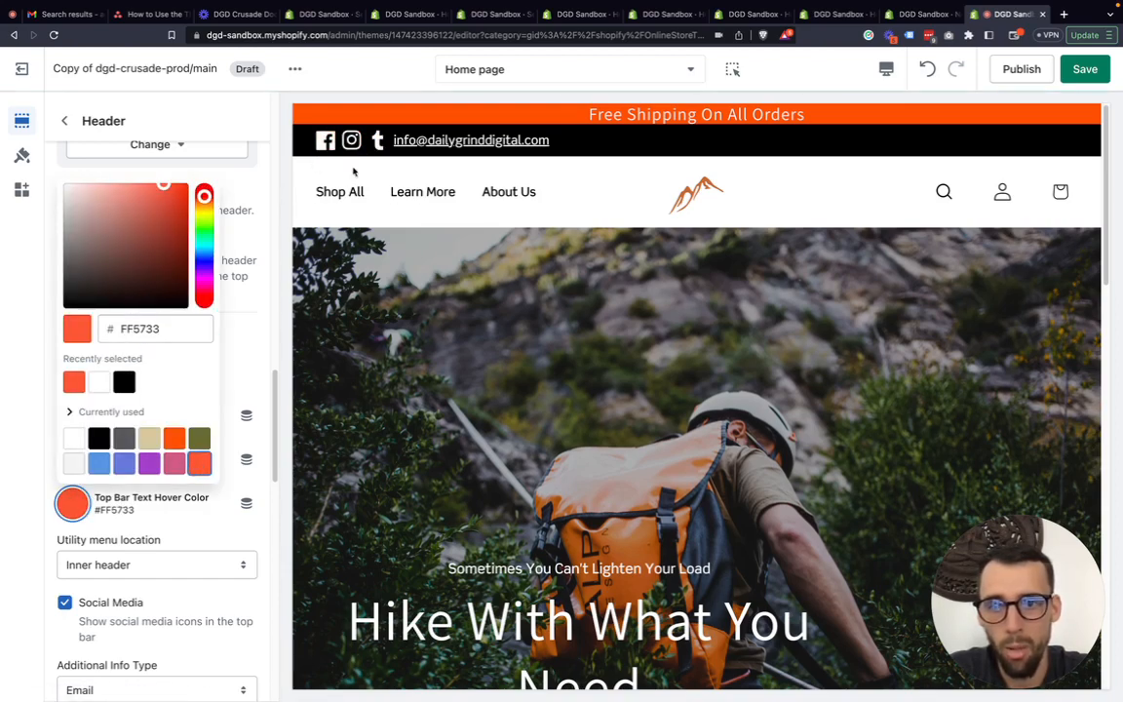
mouse_move(351, 195)
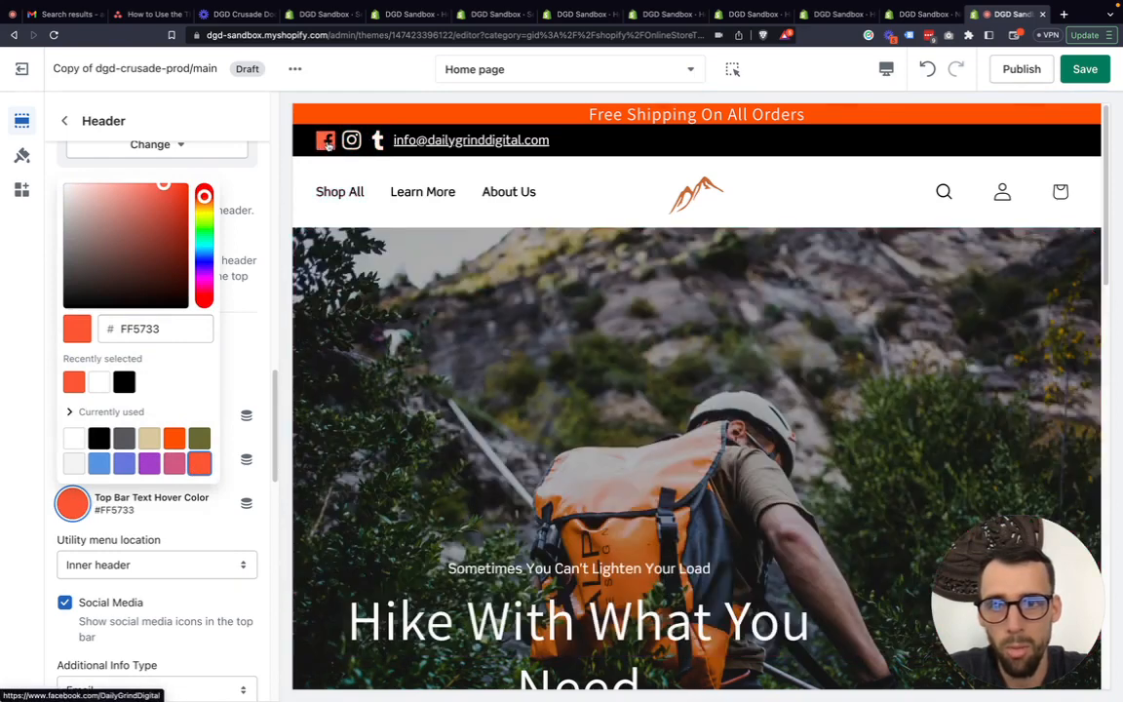
click(149, 438)
click(173, 439)
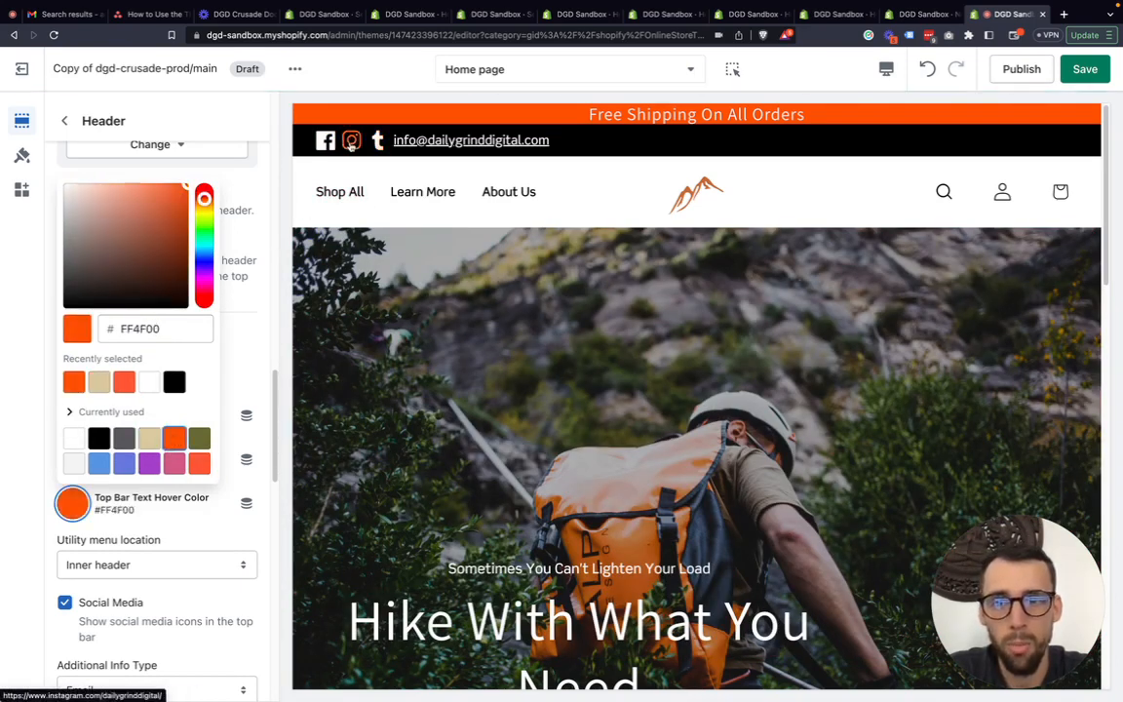
click(37, 375)
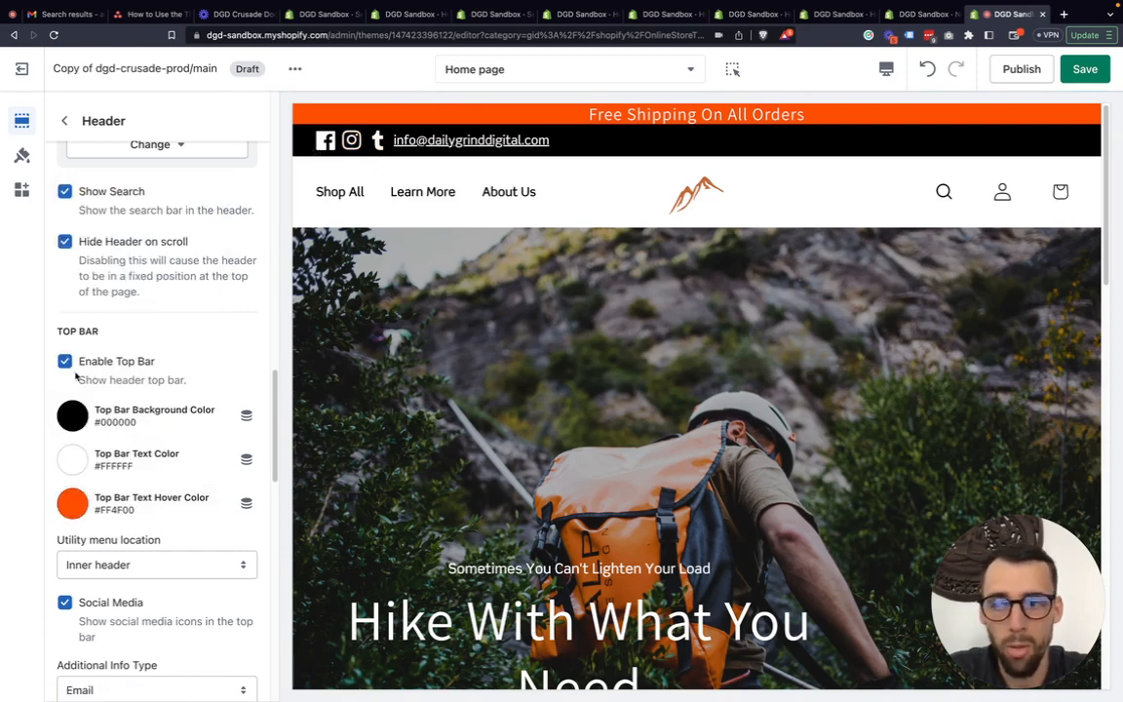
Disable the header's top bar and turn the Transparent header option back on
scroll(68, 340, up, 1)
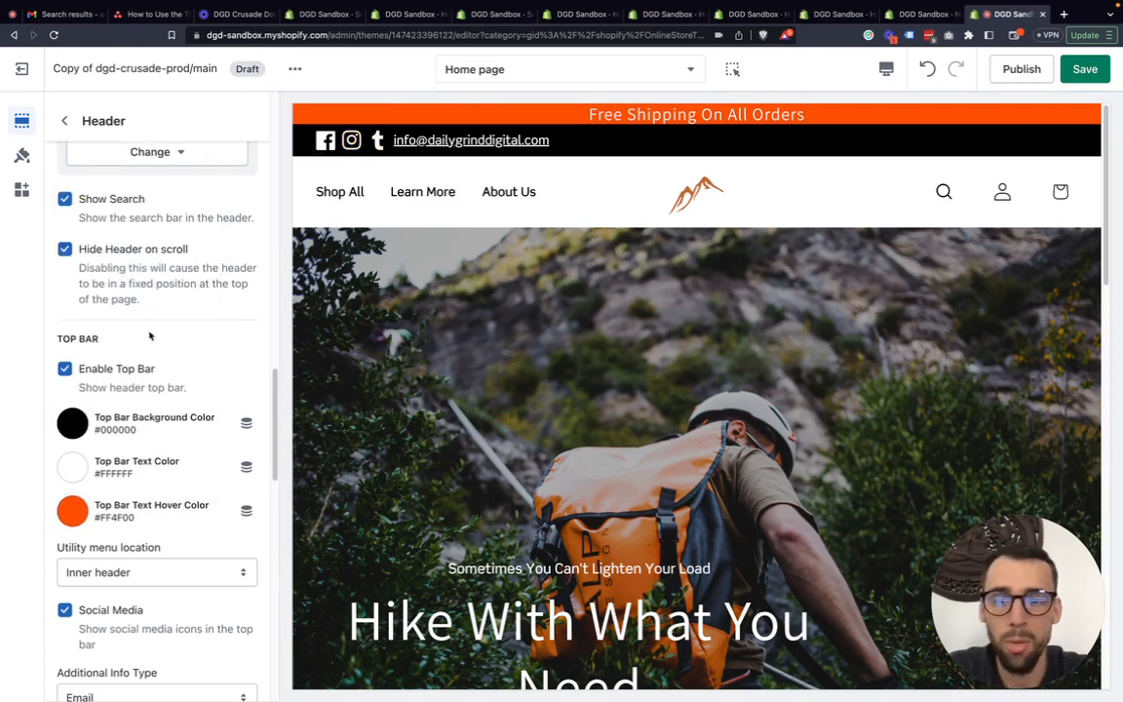
click(65, 370)
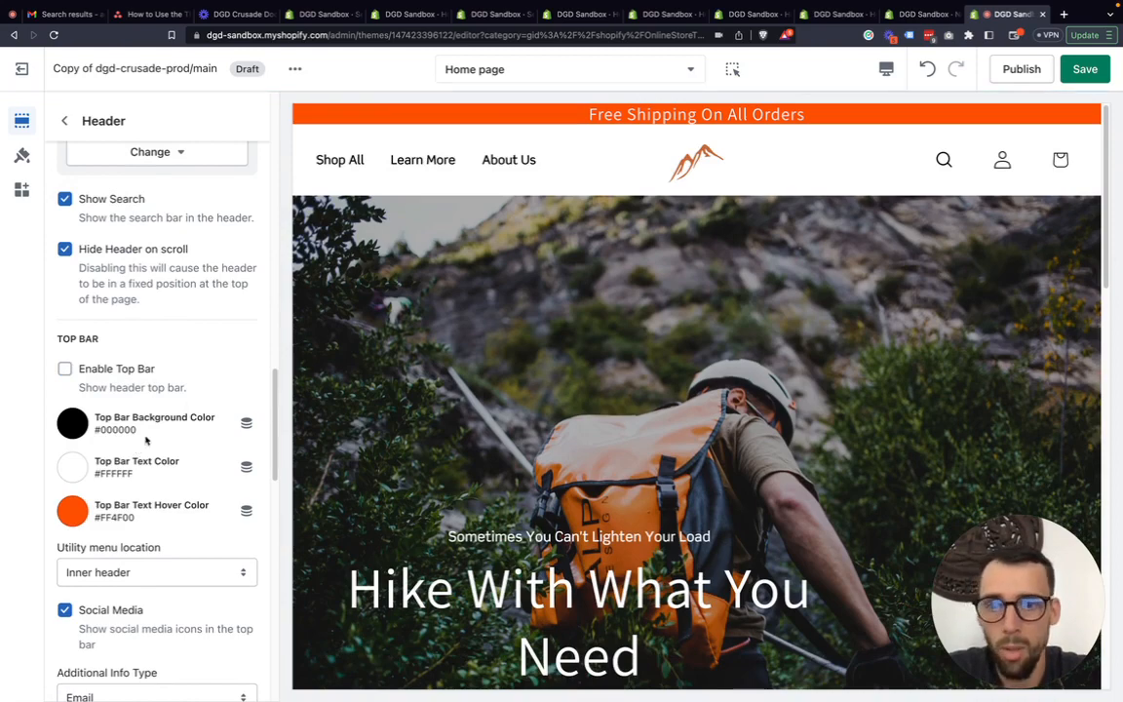
scroll(70, 293, up, 3)
scroll(88, 254, up, 5)
click(64, 208)
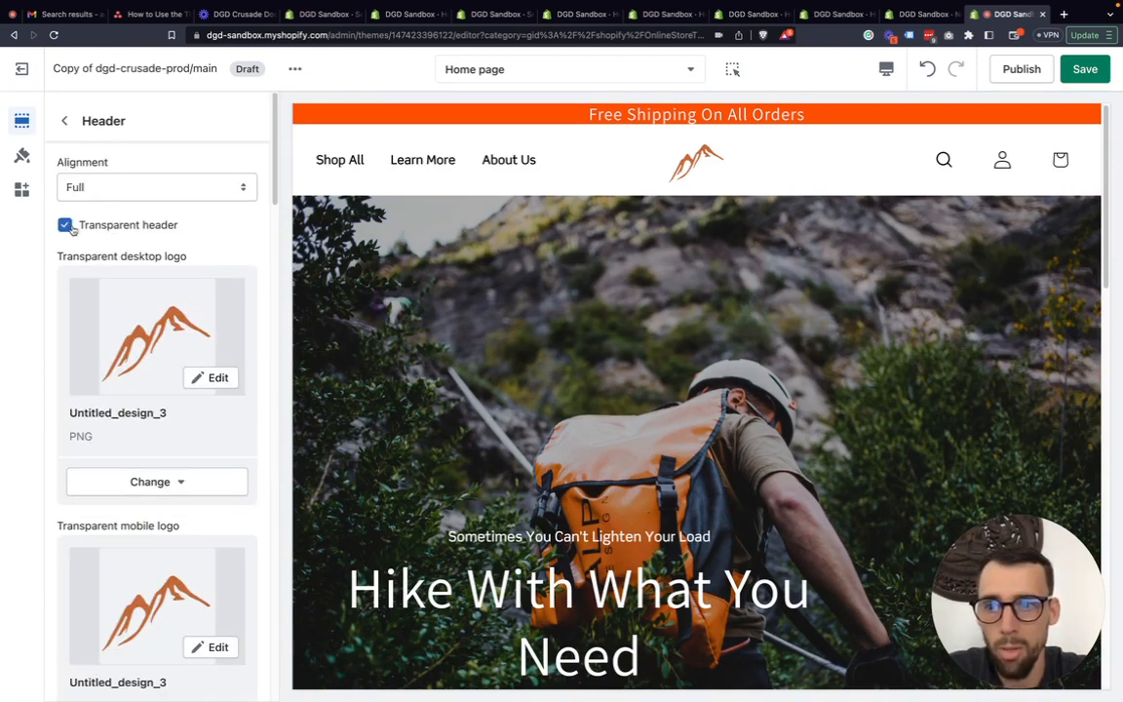
Review the header's color settings for background, border, text and hover, including the options used only with a transparent background
scroll(124, 407, down, 15)
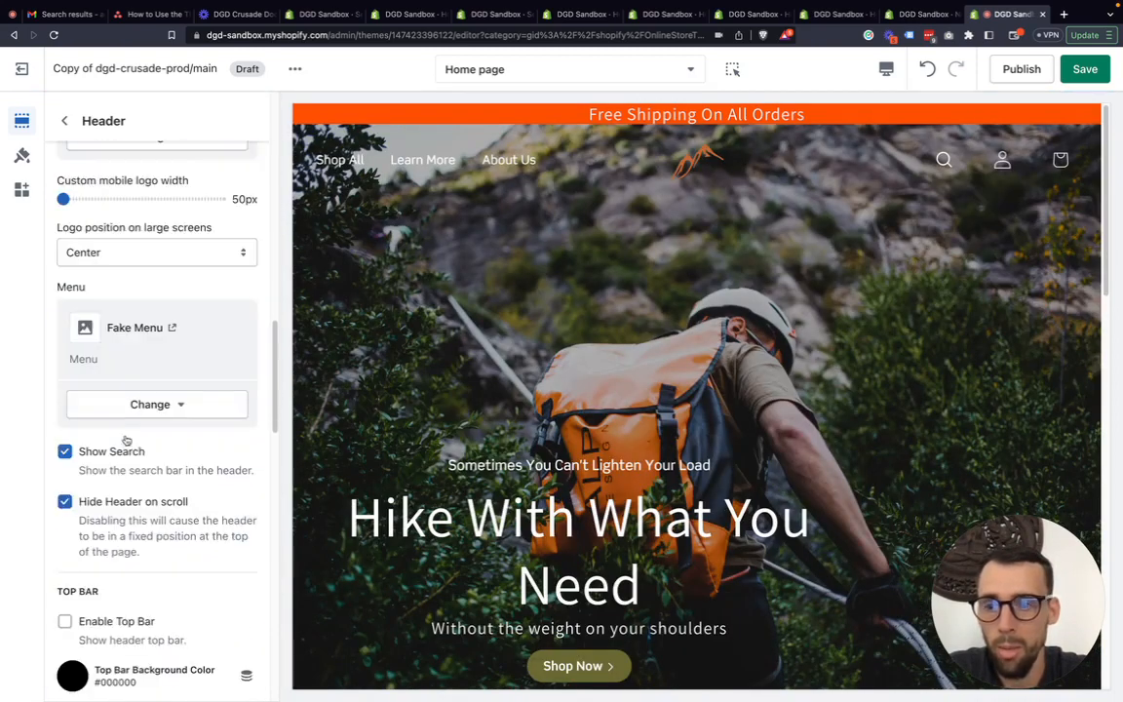
scroll(125, 441, down, 8)
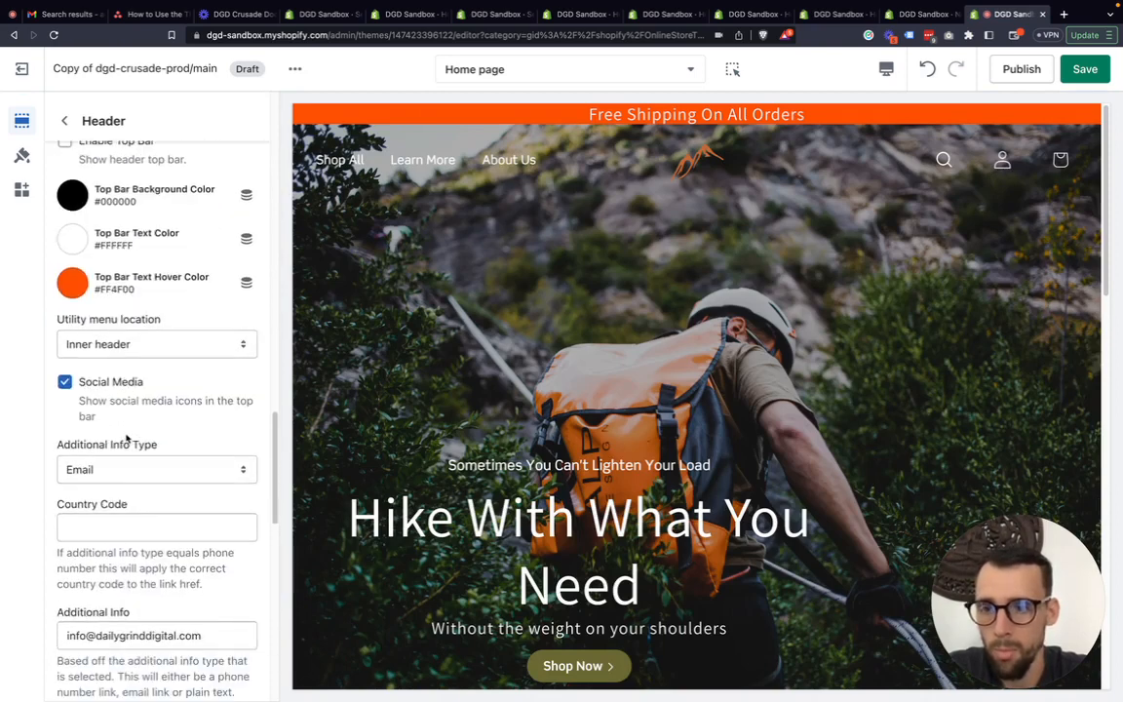
scroll(128, 426, down, 5)
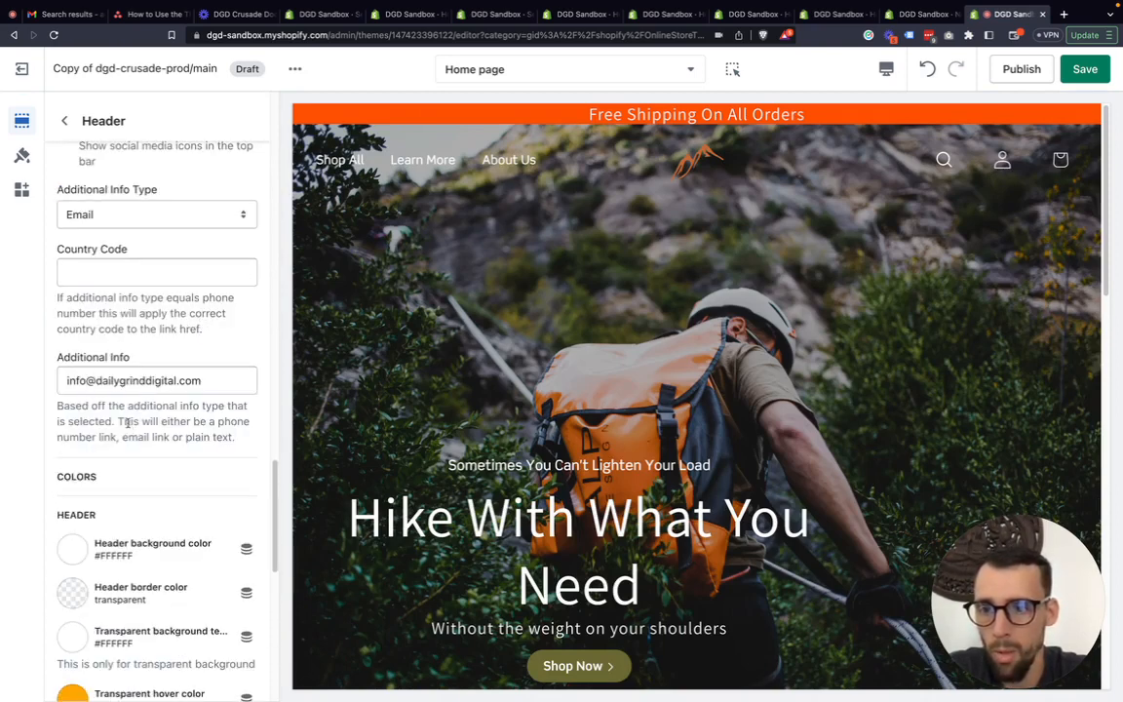
scroll(127, 421, down, 4)
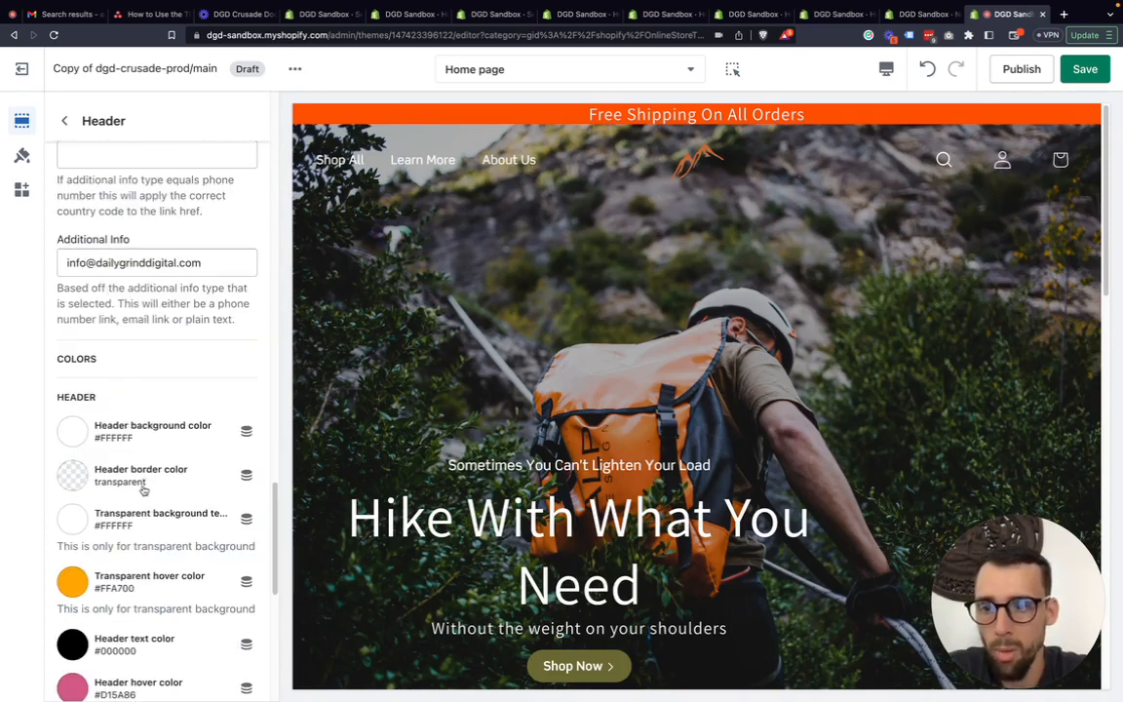
scroll(143, 487, down, 2)
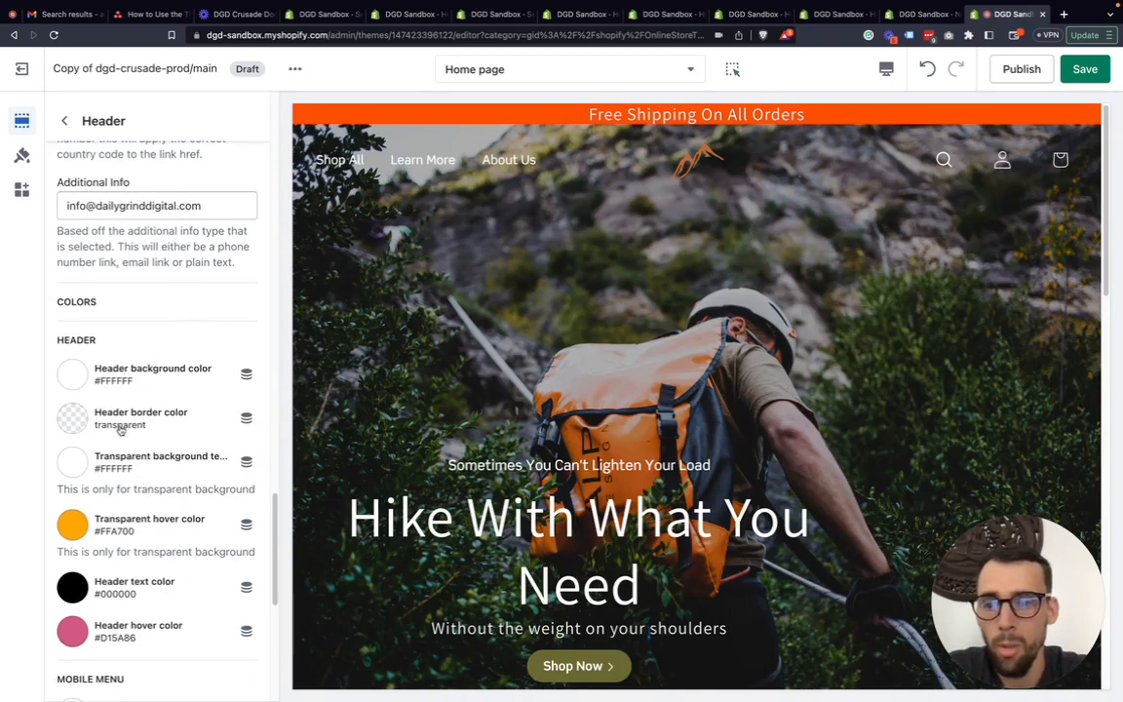
scroll(160, 446, down, 1)
scroll(161, 446, down, 1)
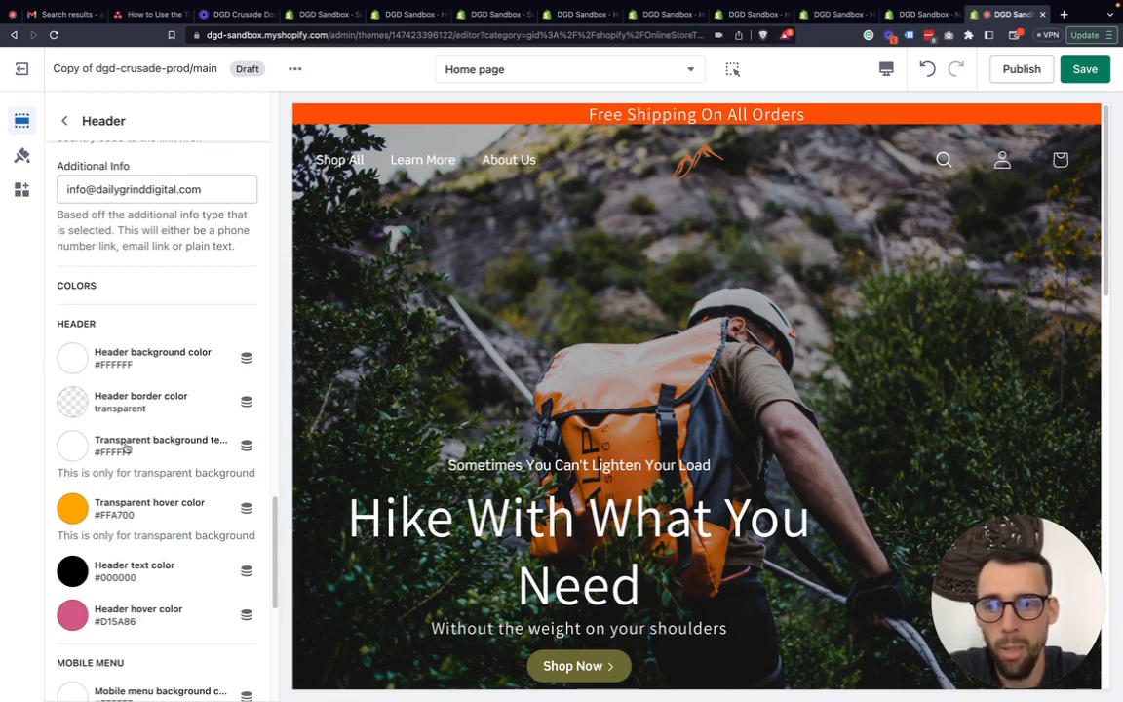
Try black #000000 as the header background color on the scrolled page and restore it to white #FFFFFF
scroll(129, 513, down, 2)
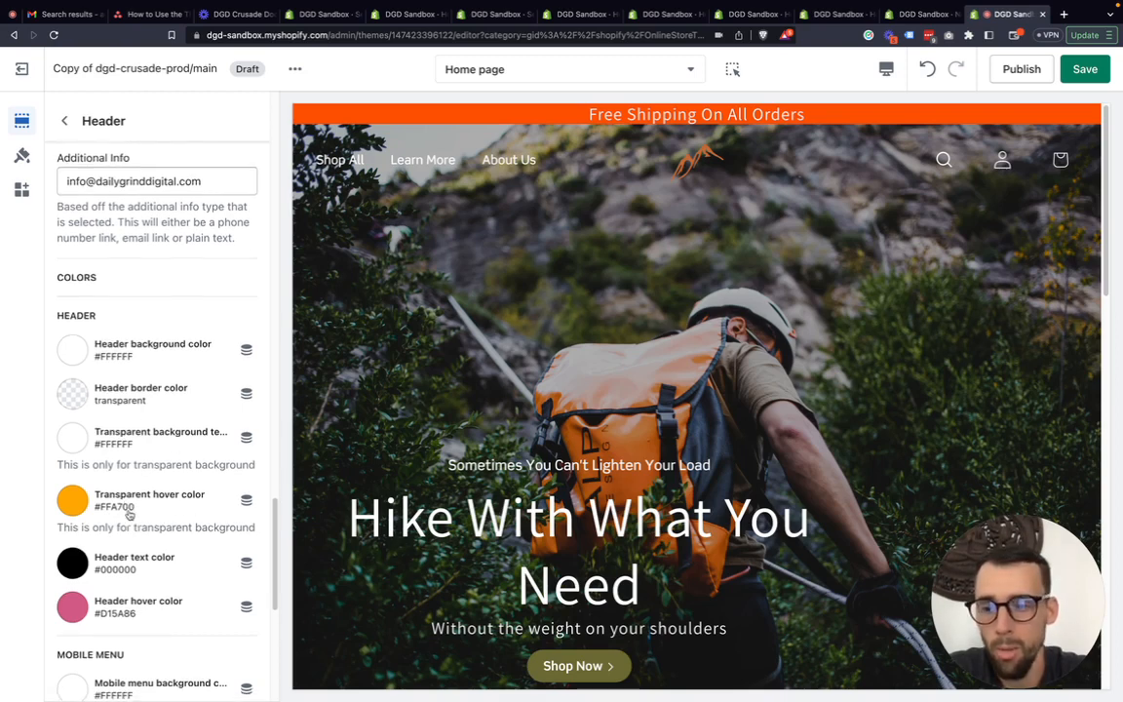
scroll(129, 514, up, 1)
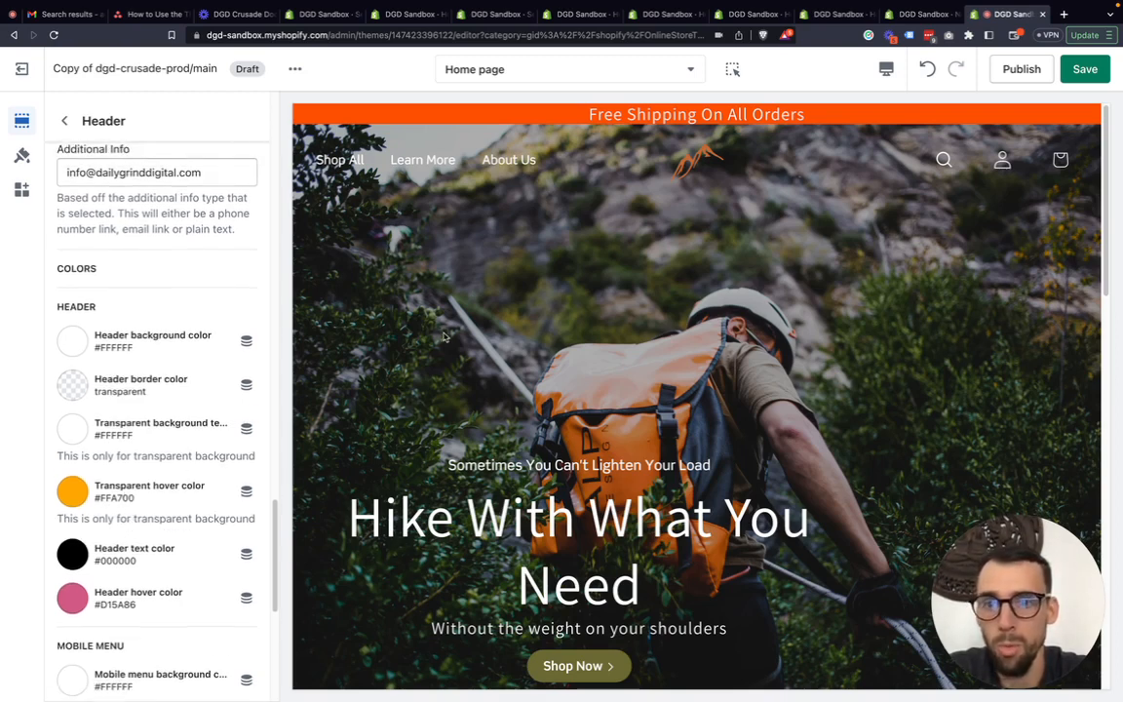
scroll(478, 252, down, 1)
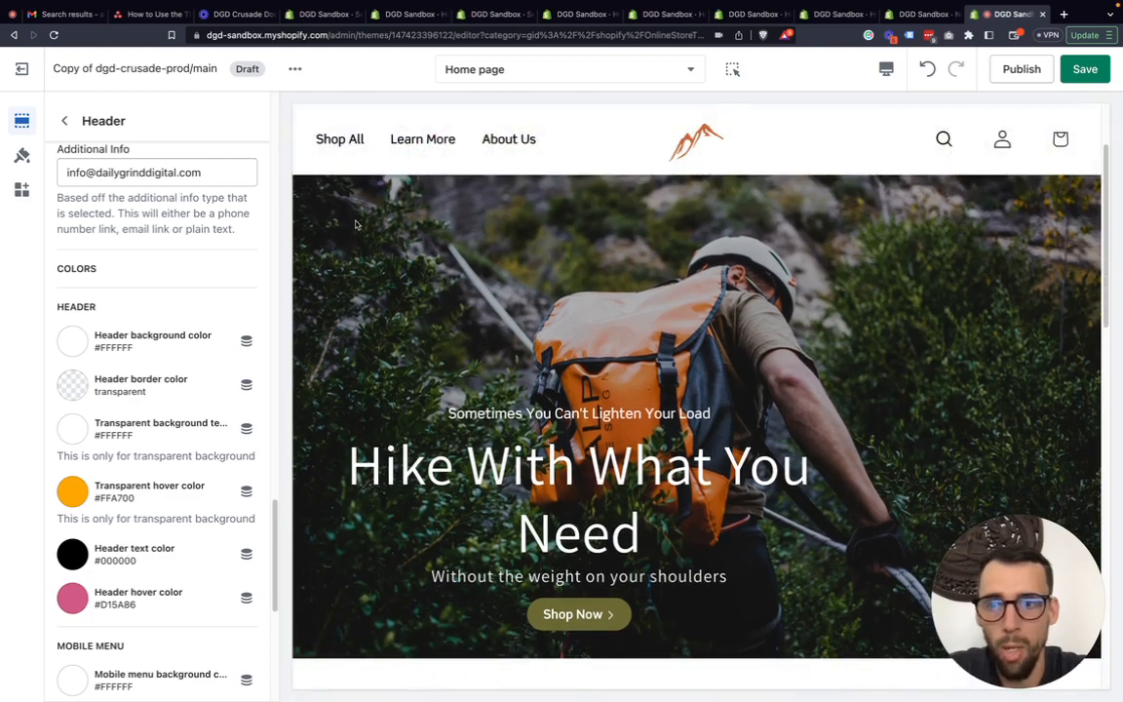
click(72, 340)
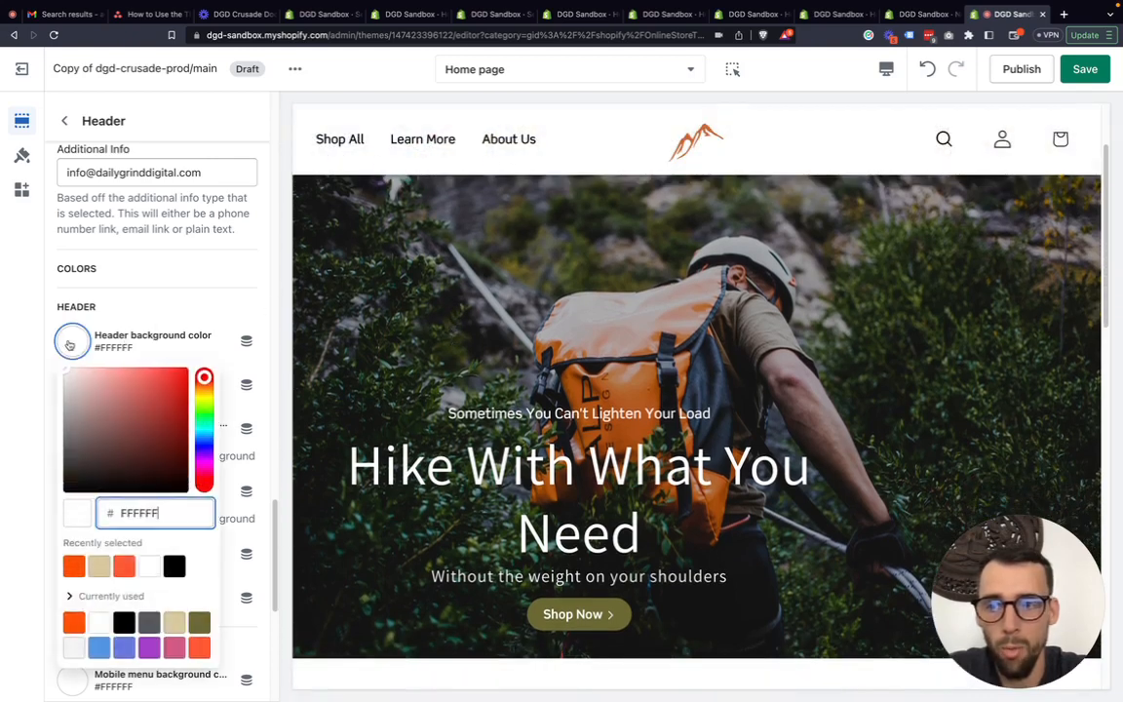
click(173, 570)
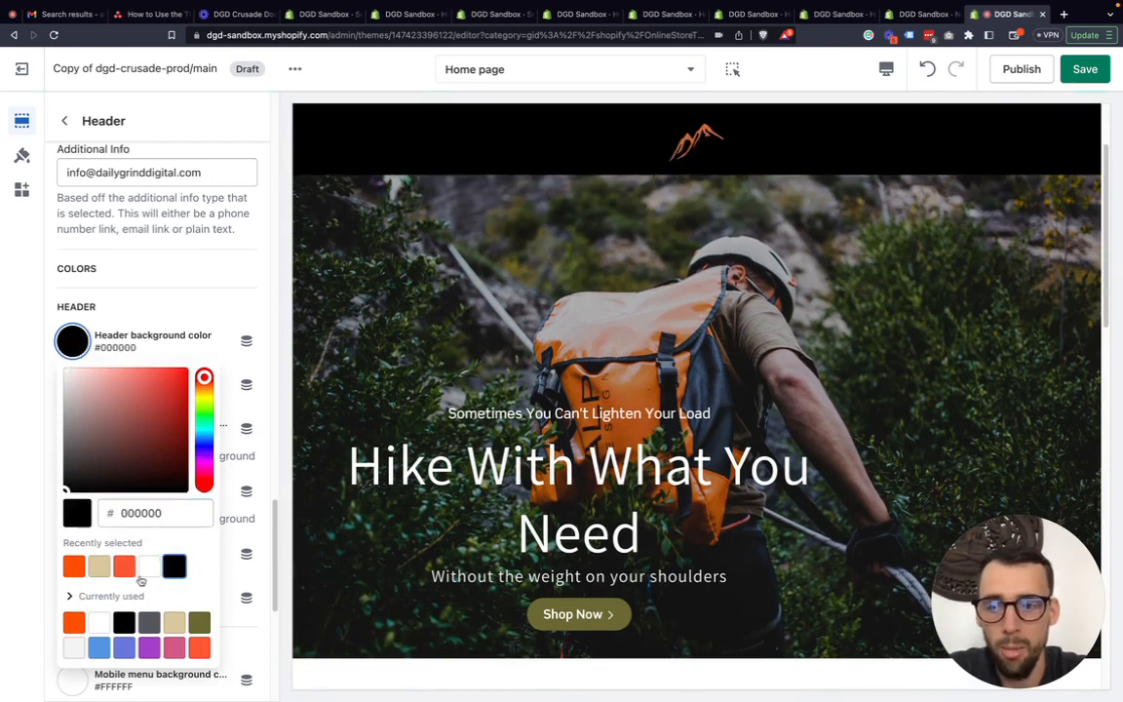
click(150, 567)
click(16, 546)
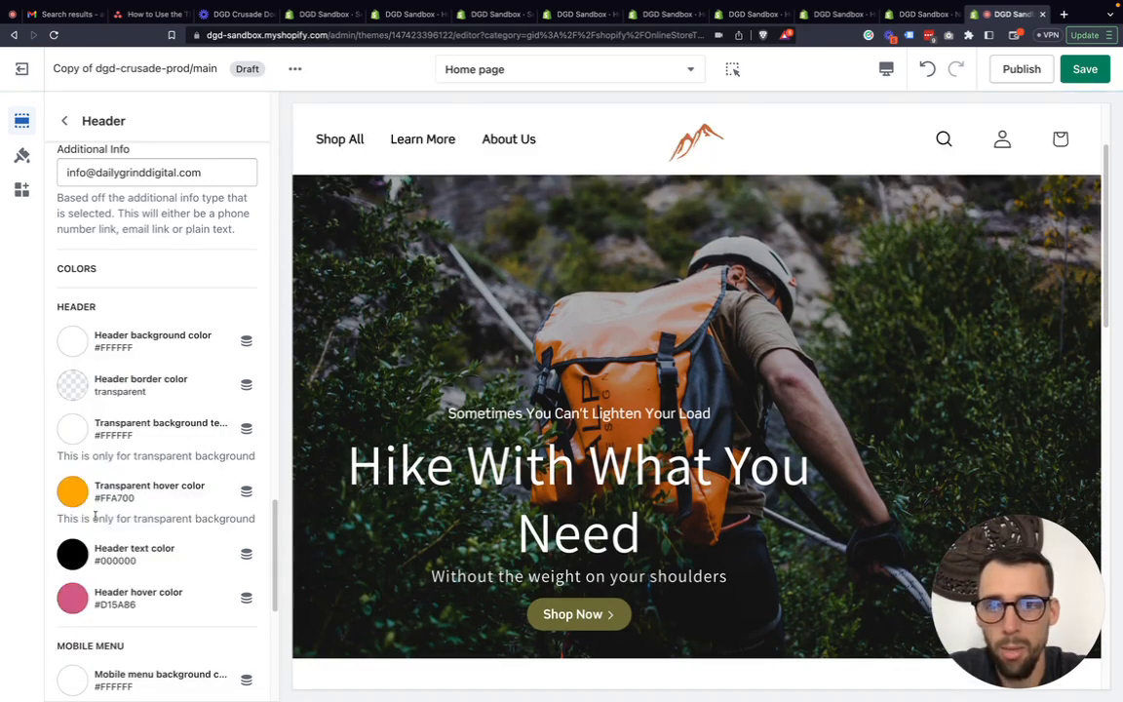
Try orange #FF4F00 as the transparent background text color and return it to white #FFFFFF
scroll(88, 464, down, 1)
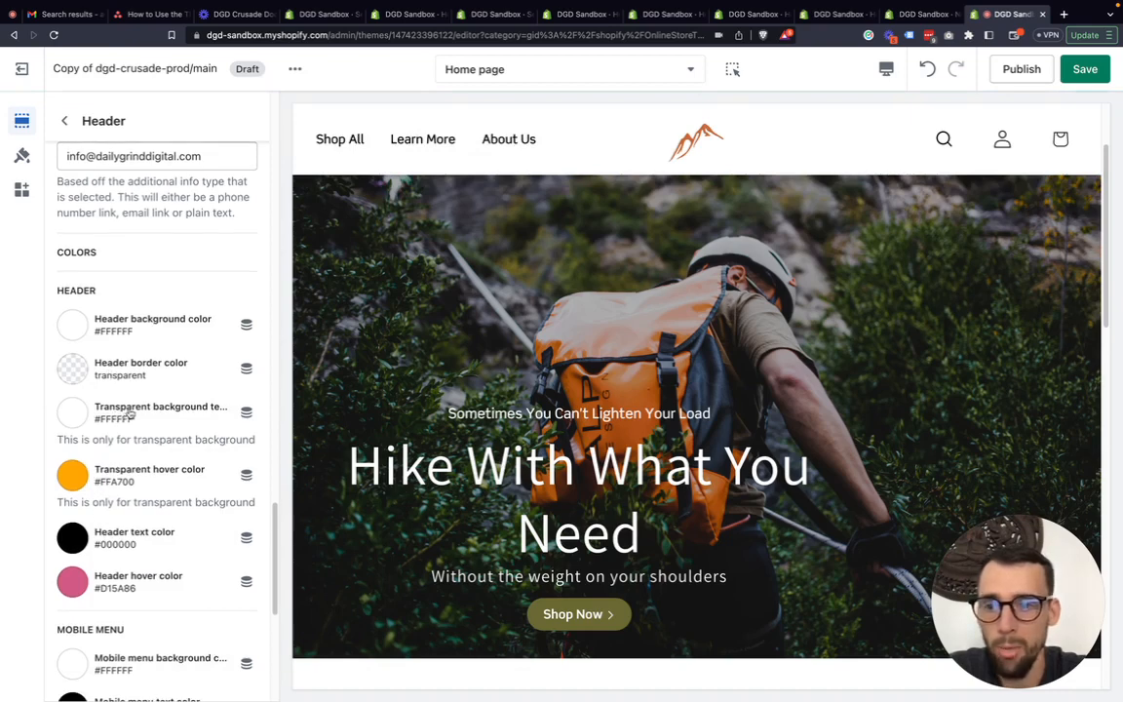
scroll(498, 383, up, 1)
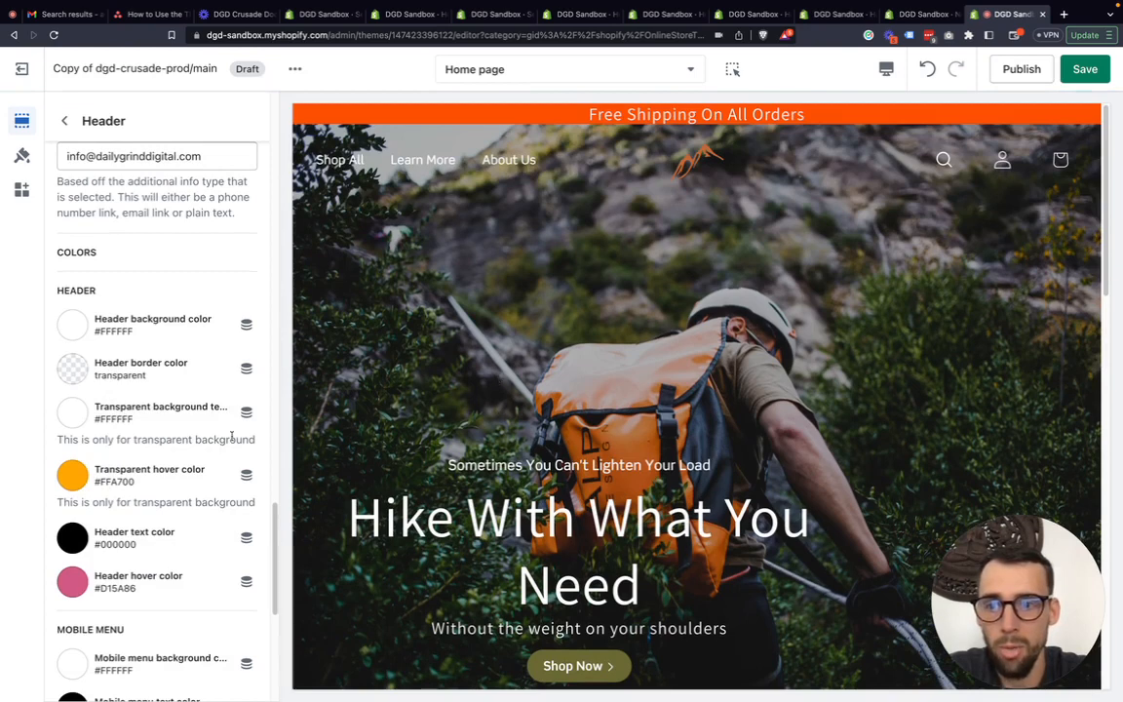
click(78, 414)
click(98, 349)
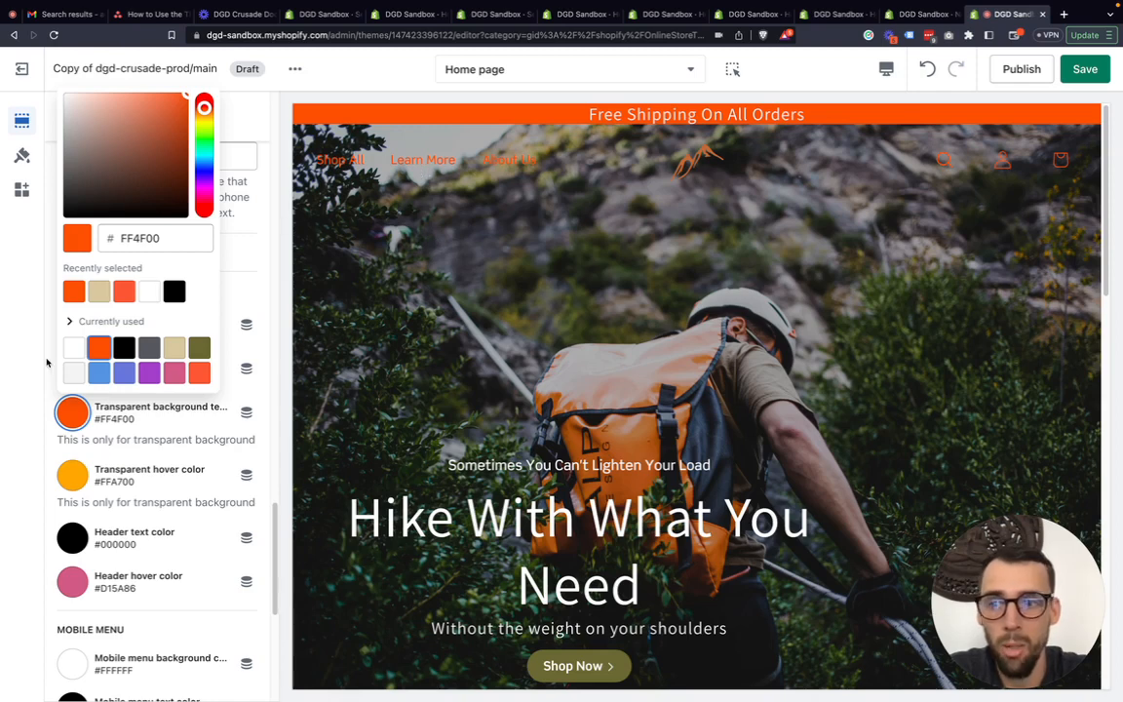
click(71, 346)
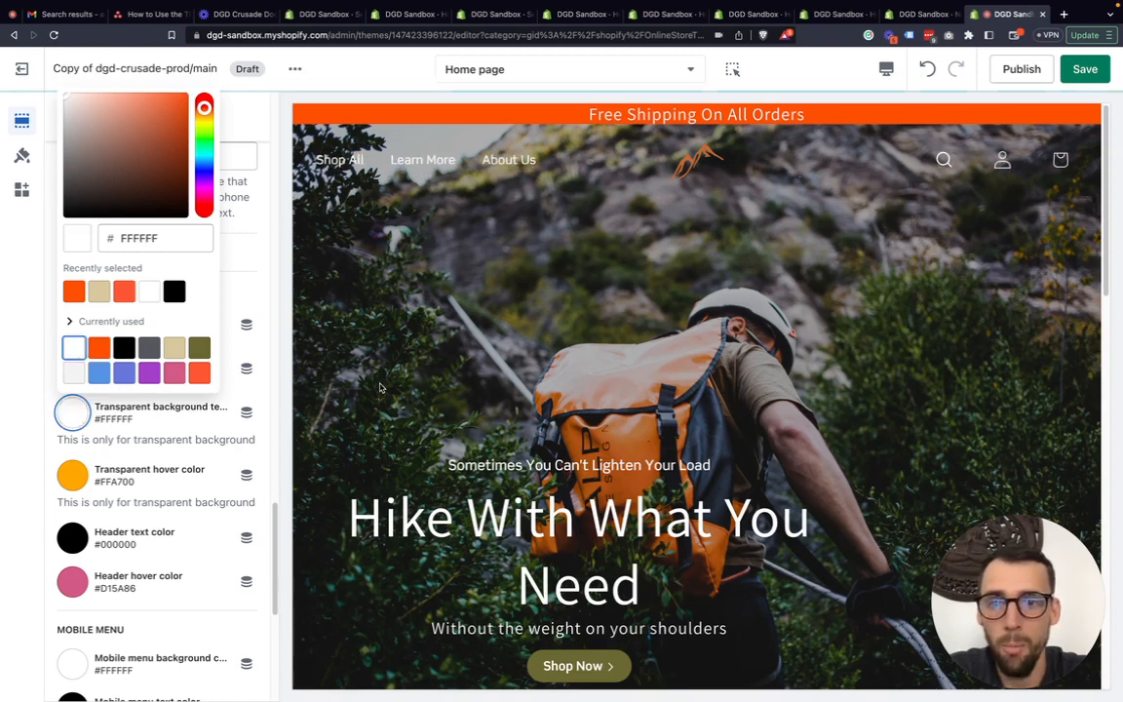
click(106, 455)
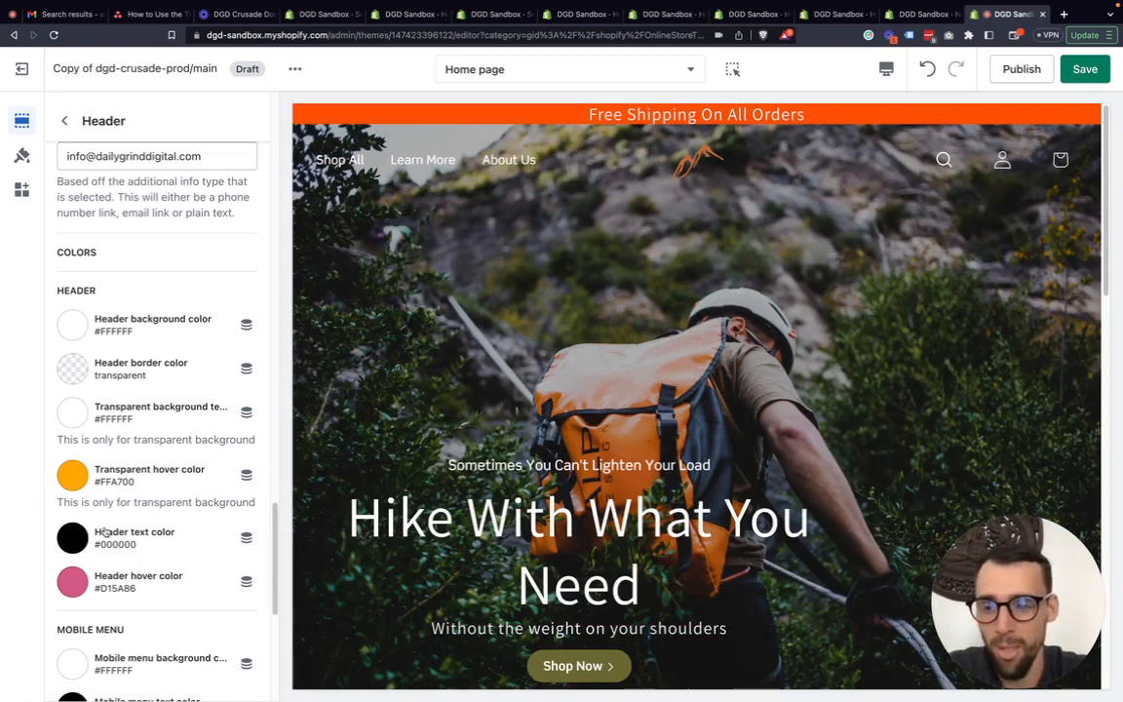
Set the Header text color to orange #FF4F00 and check it on the scrolled header's menu links
scroll(127, 542, down, 1)
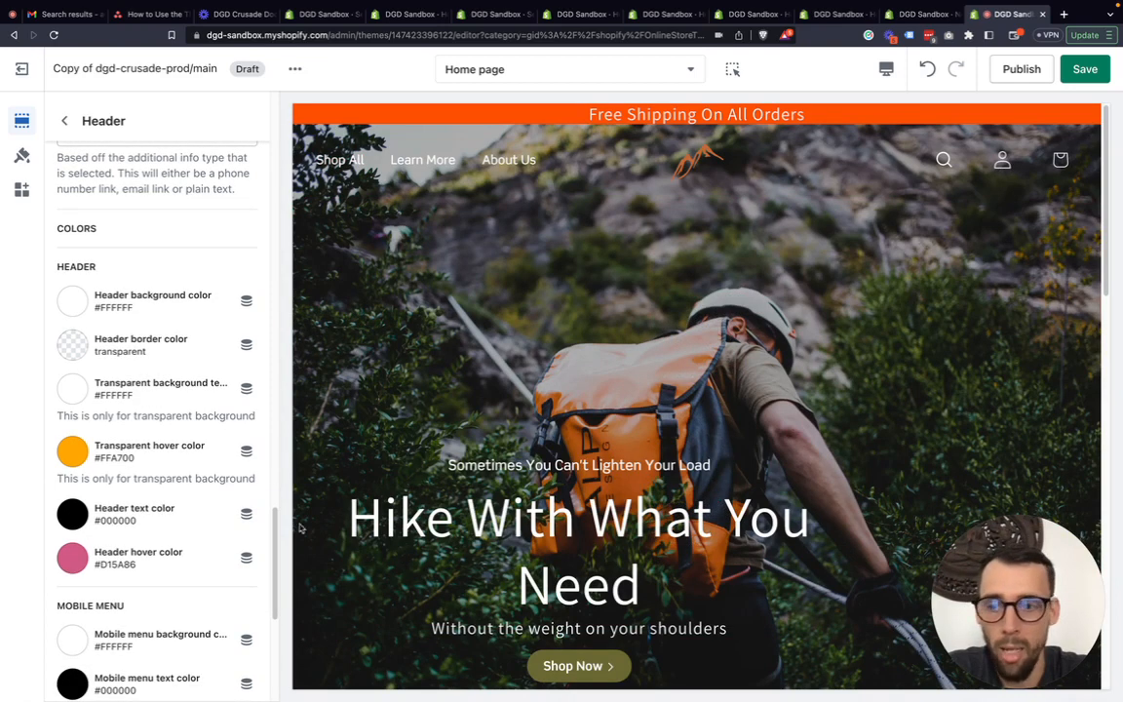
scroll(341, 461, down, 1)
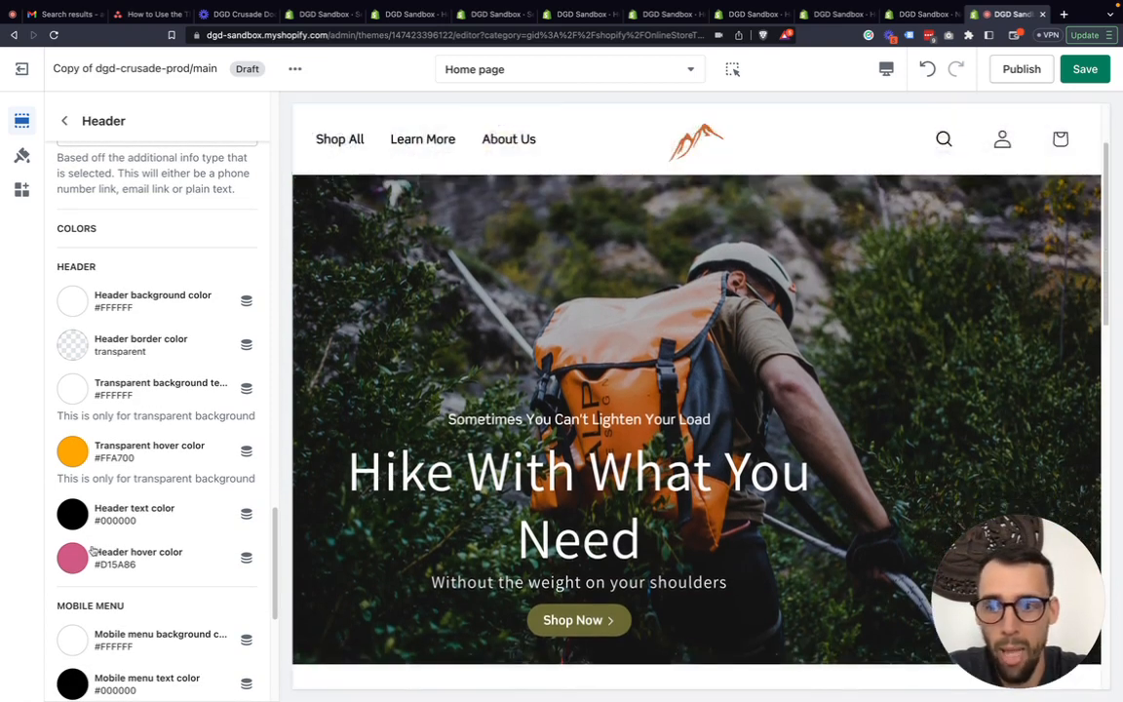
scroll(122, 492, down, 1)
click(72, 506)
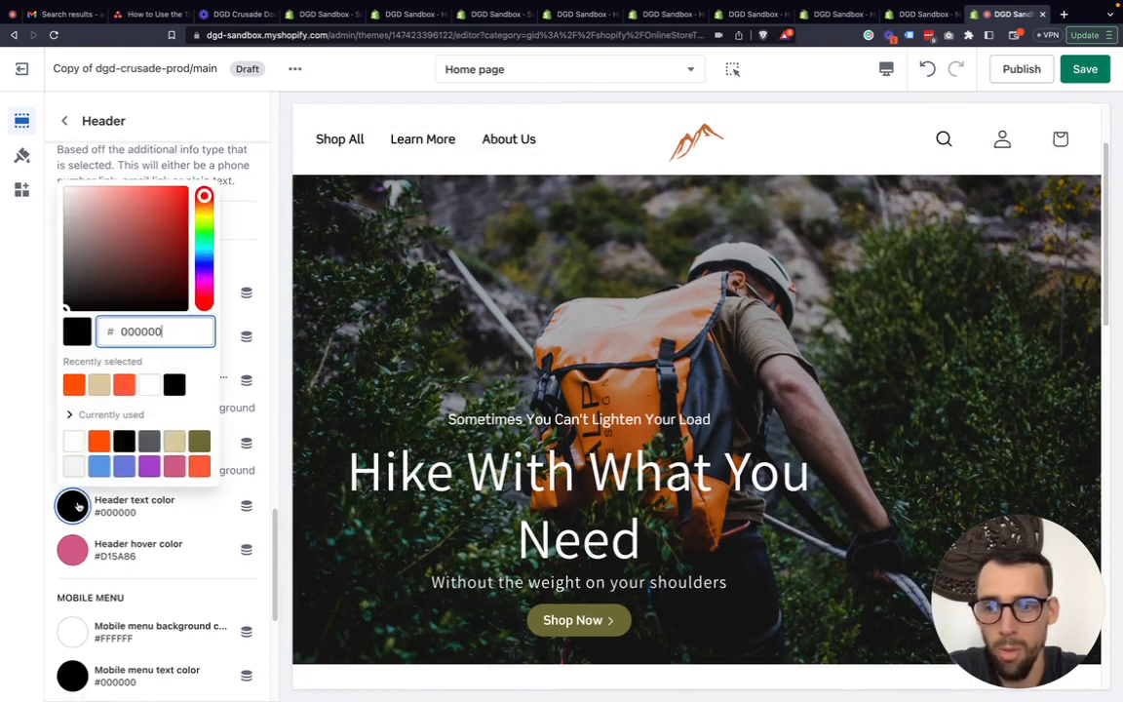
click(95, 444)
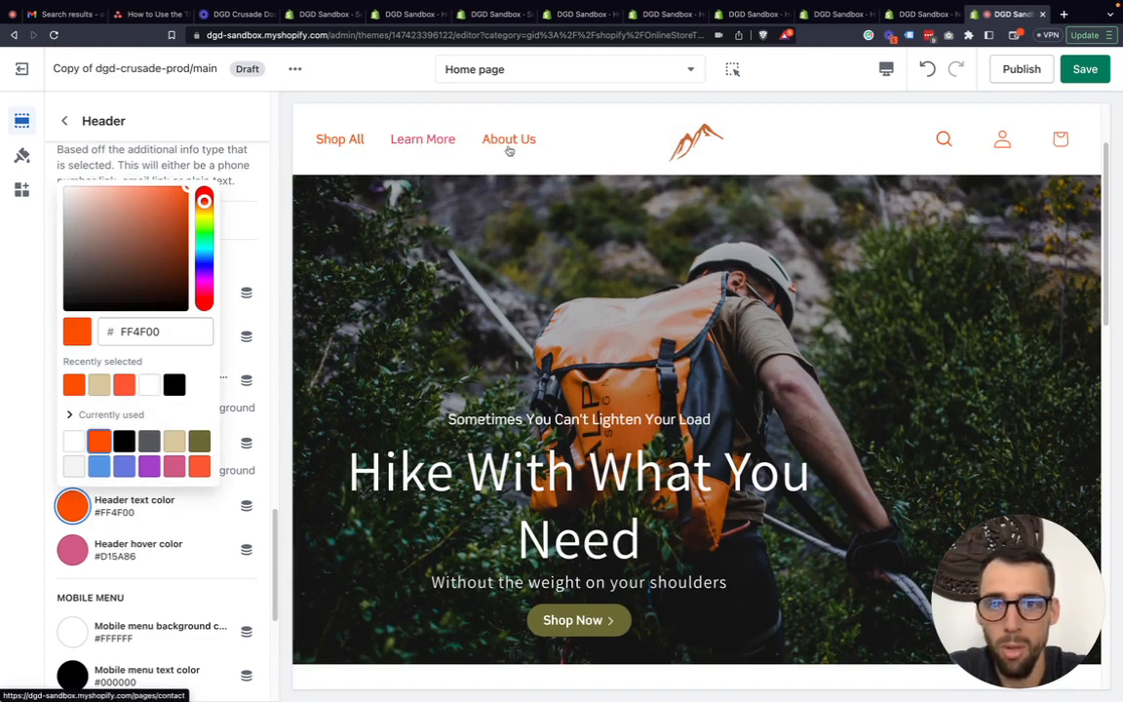
Set the Header hover color to black #000000, also trying beige #D9C79E
click(85, 557)
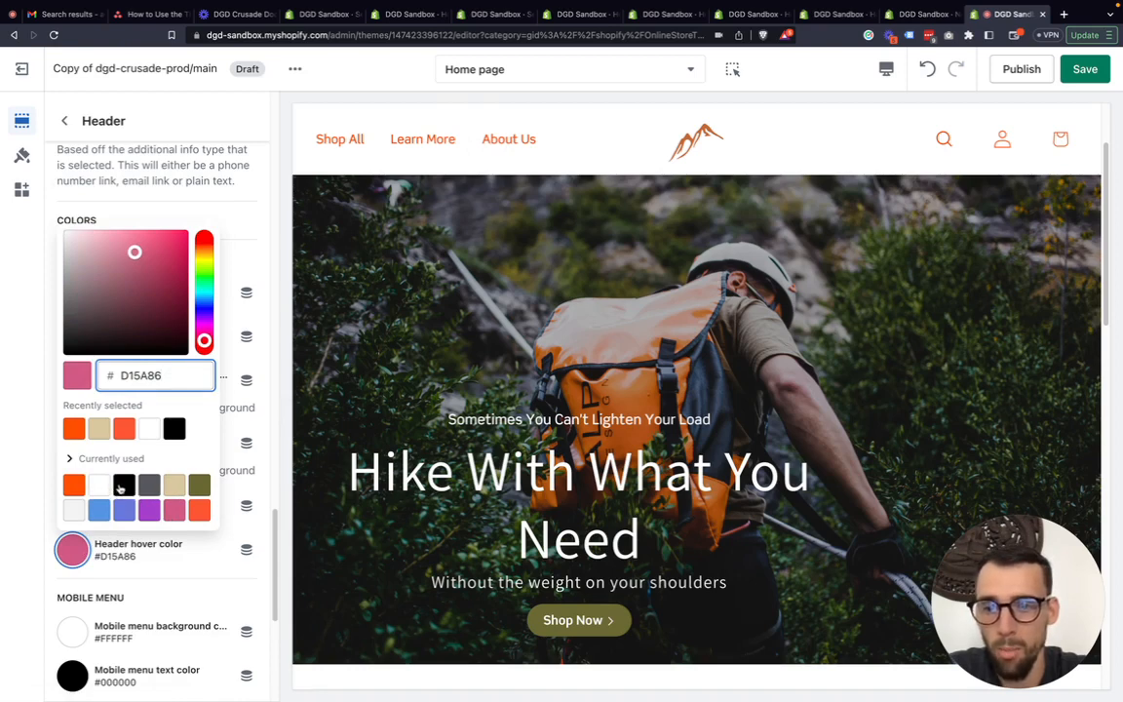
click(120, 486)
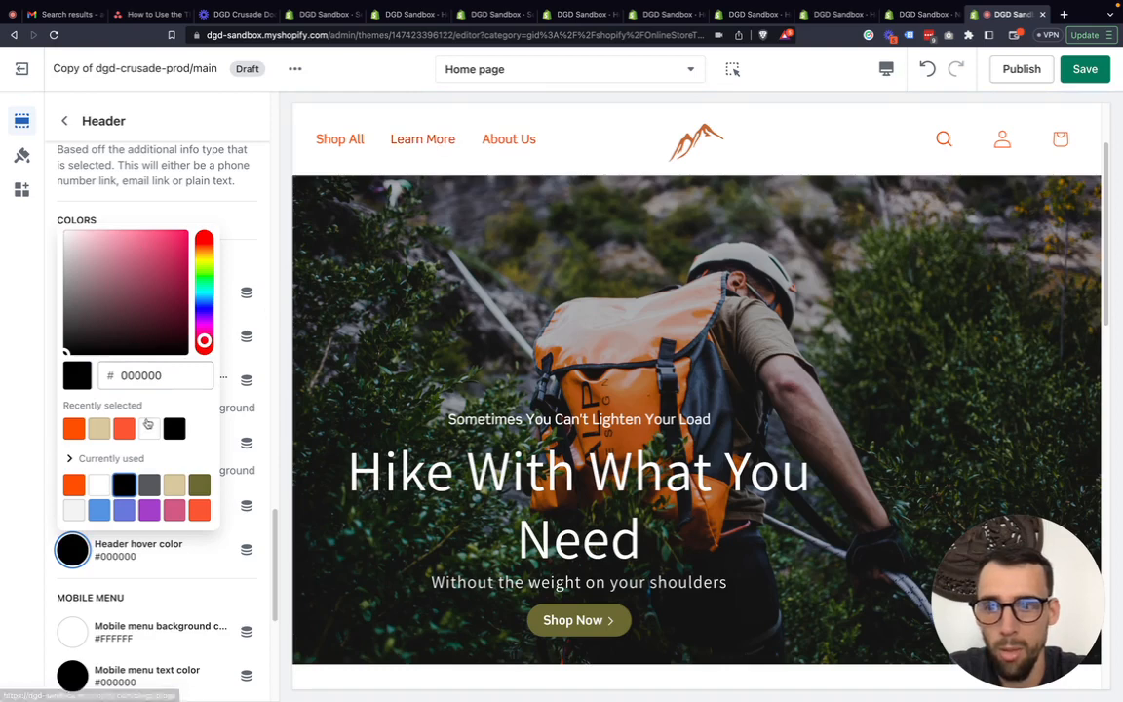
click(99, 428)
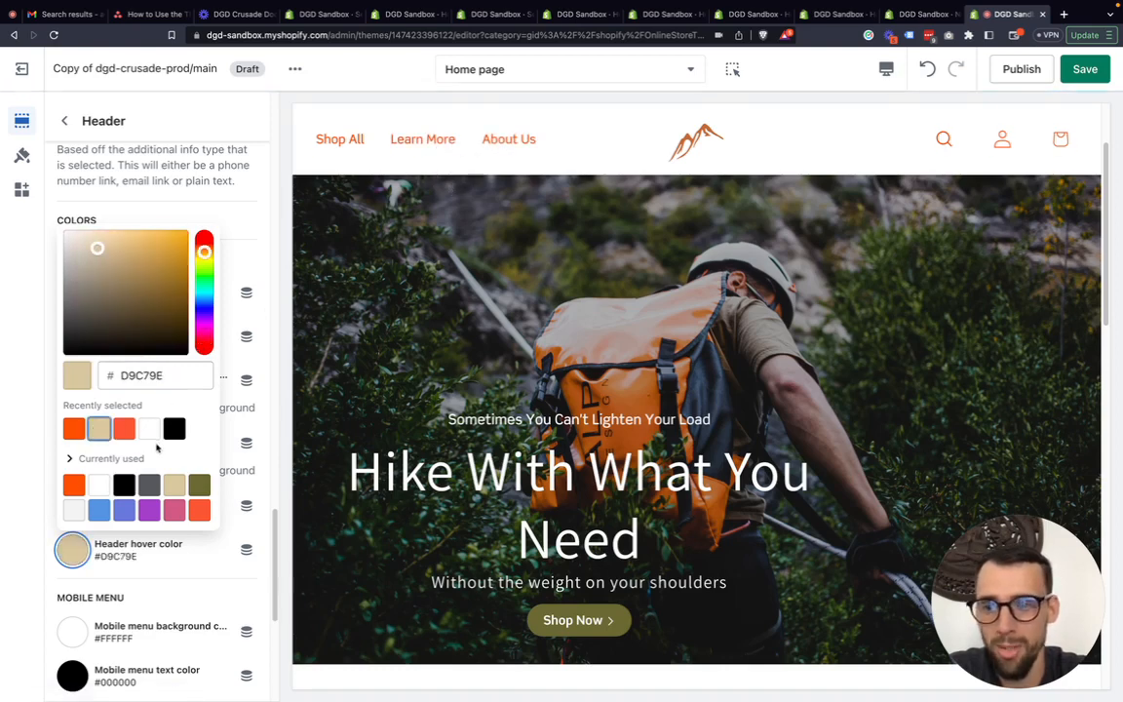
click(124, 491)
click(33, 491)
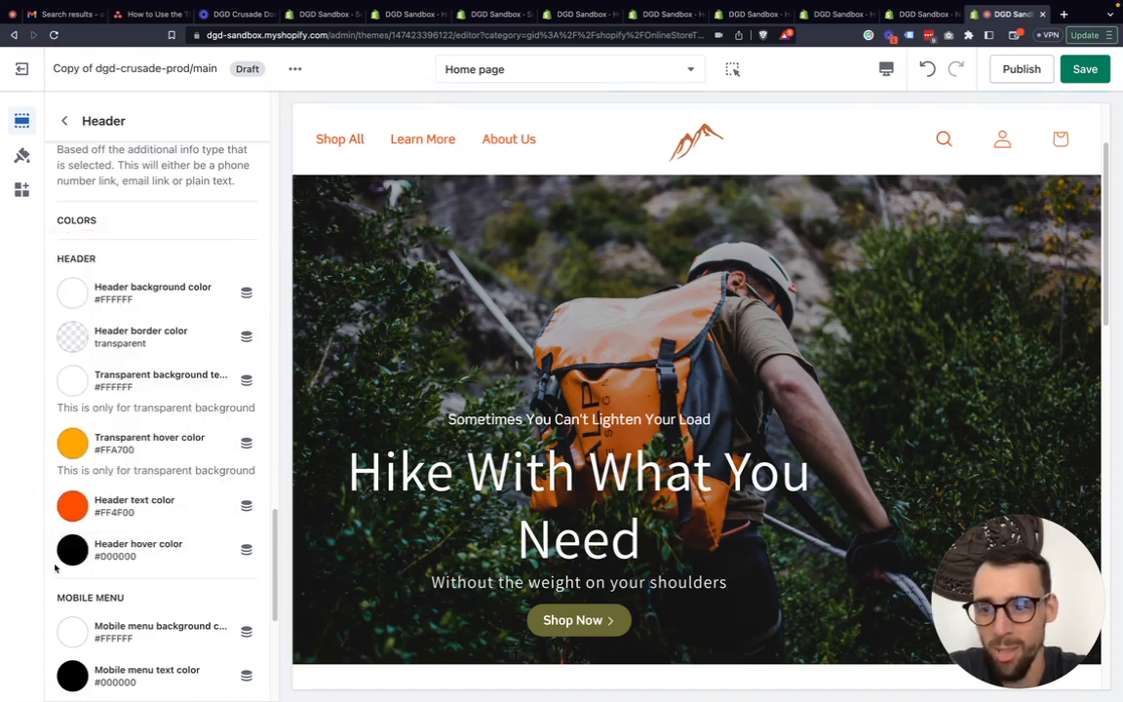
Switch the preview to Mobile and open the store's mobile menu beside the Mobile Menu color settings
scroll(107, 546, down, 1)
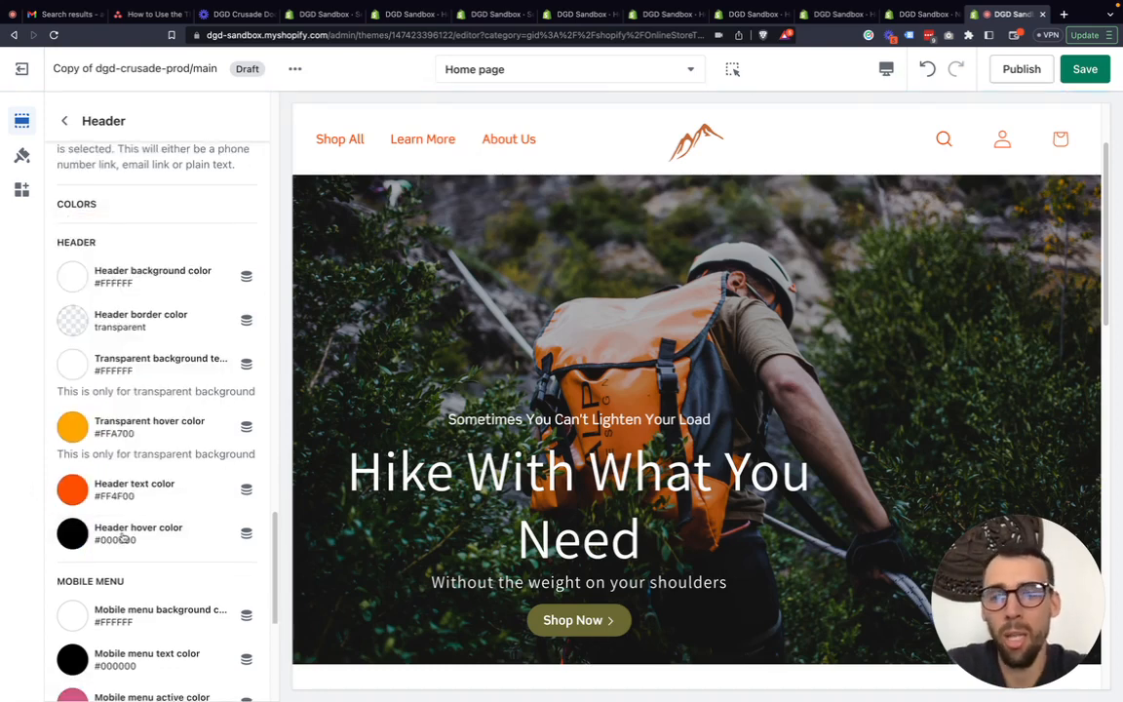
scroll(124, 537, down, 4)
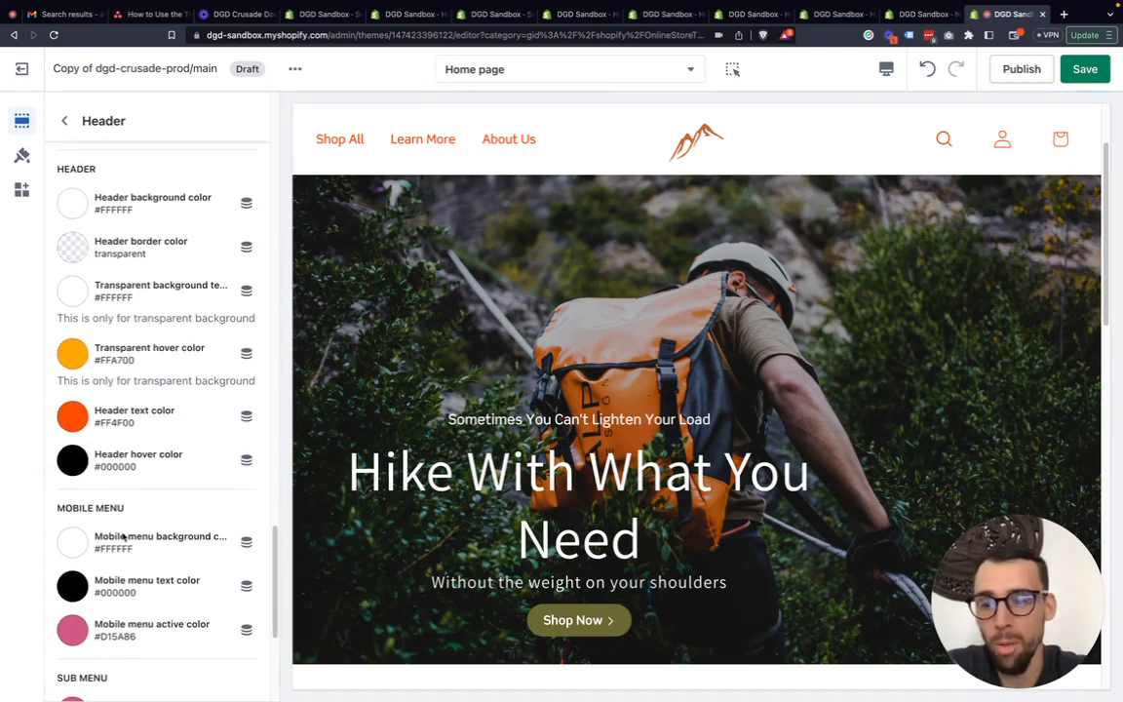
scroll(124, 536, down, 3)
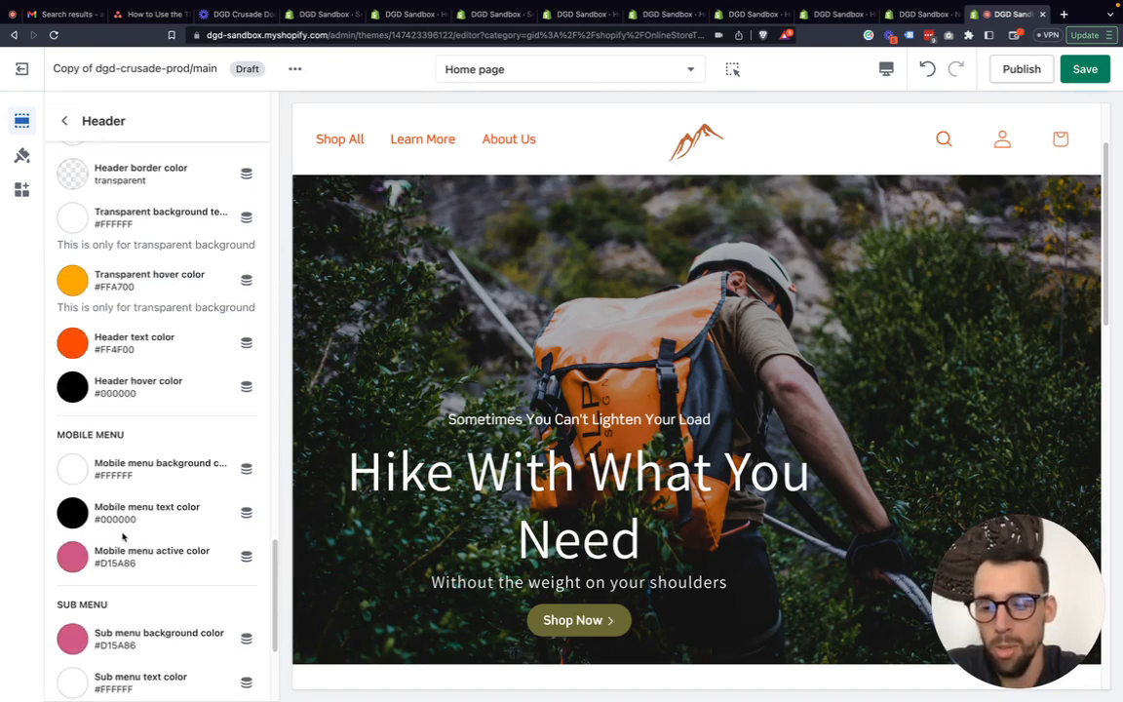
scroll(124, 537, down, 1)
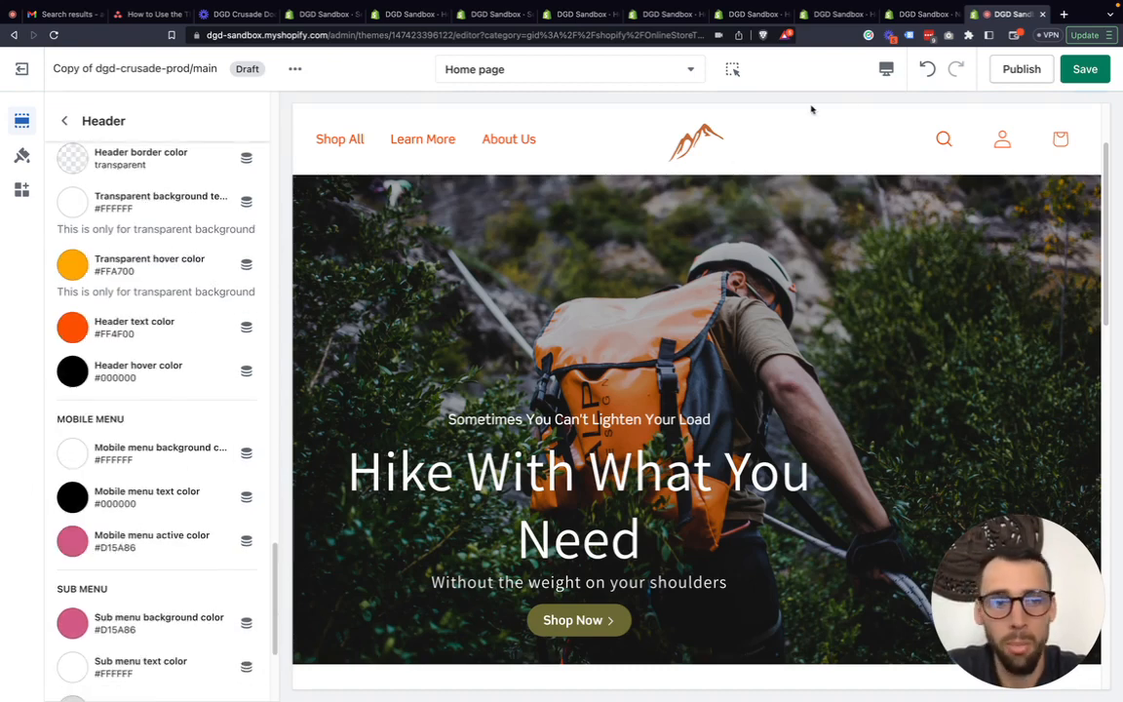
click(886, 68)
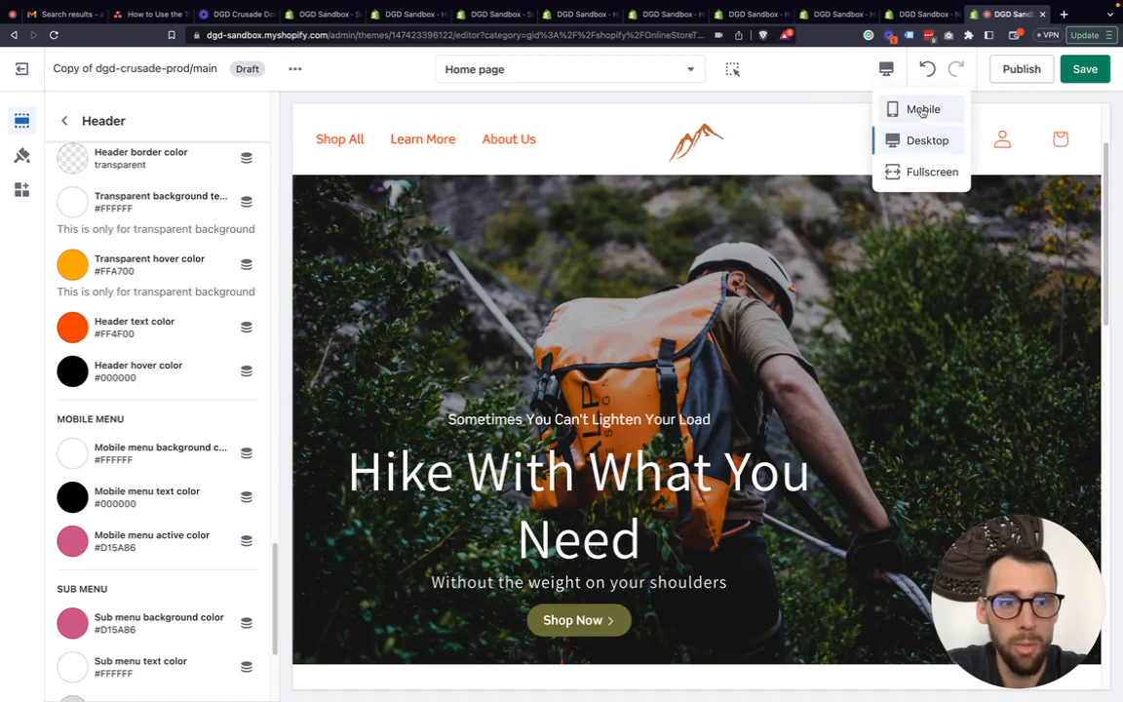
click(889, 108)
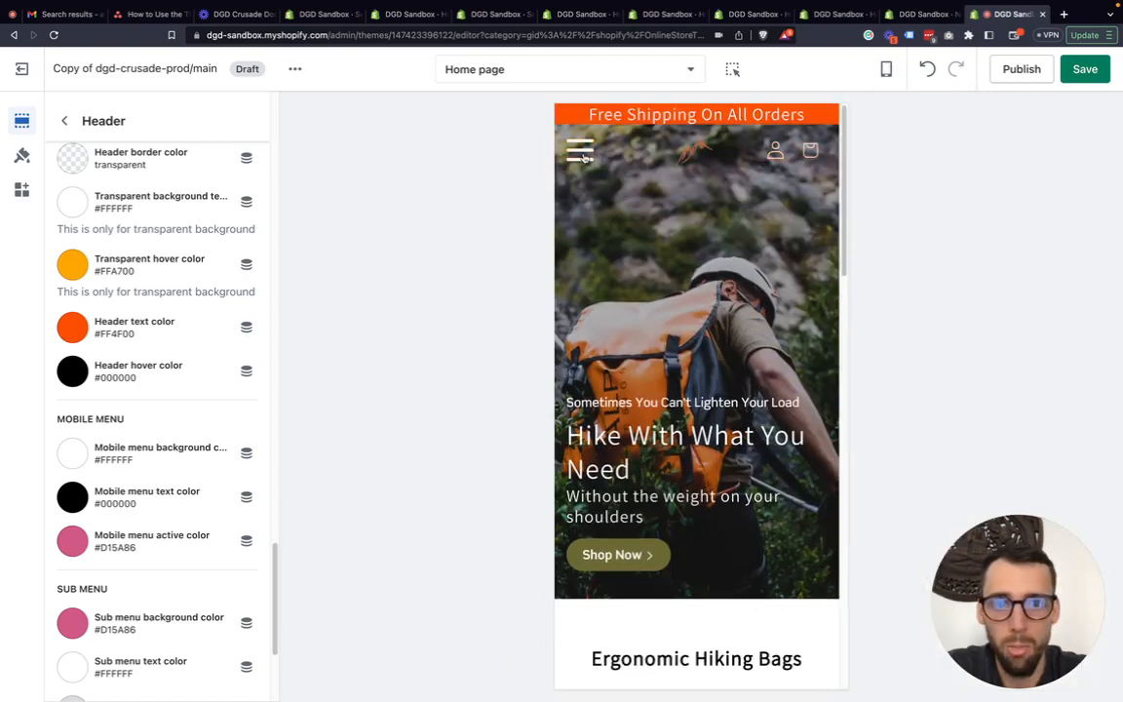
click(581, 153)
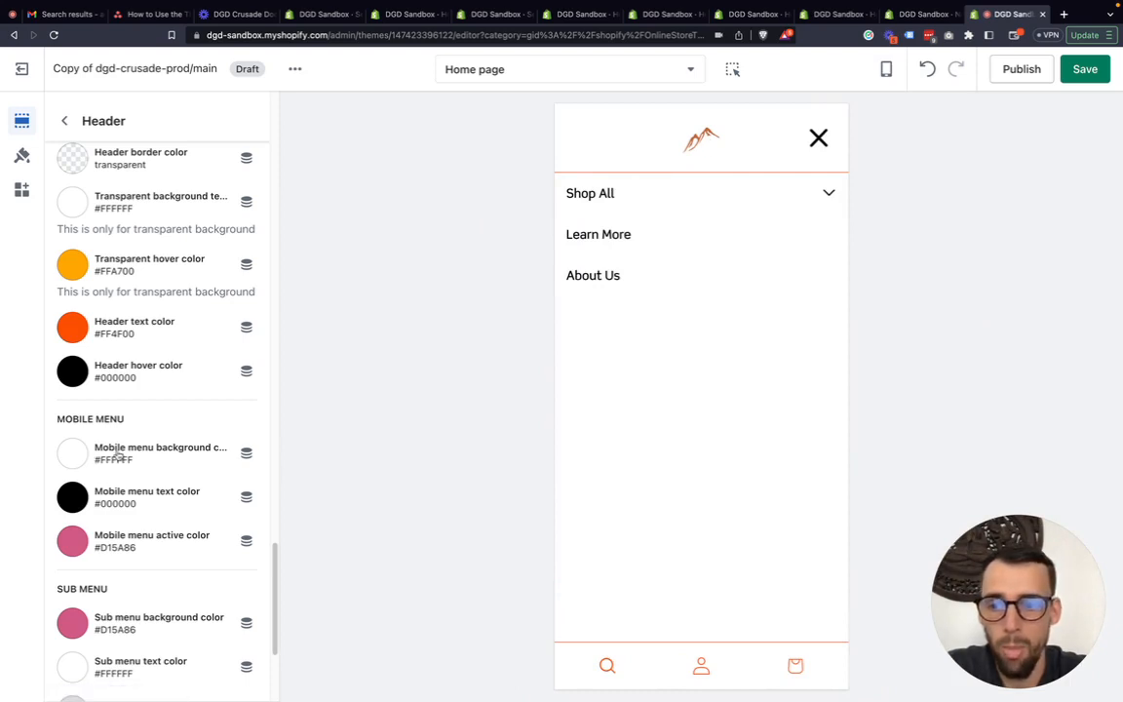
Set the mobile menu background color to black #000000 and its text color to white #FFFFFF, trying orange #FF4F00 for the text first
click(70, 453)
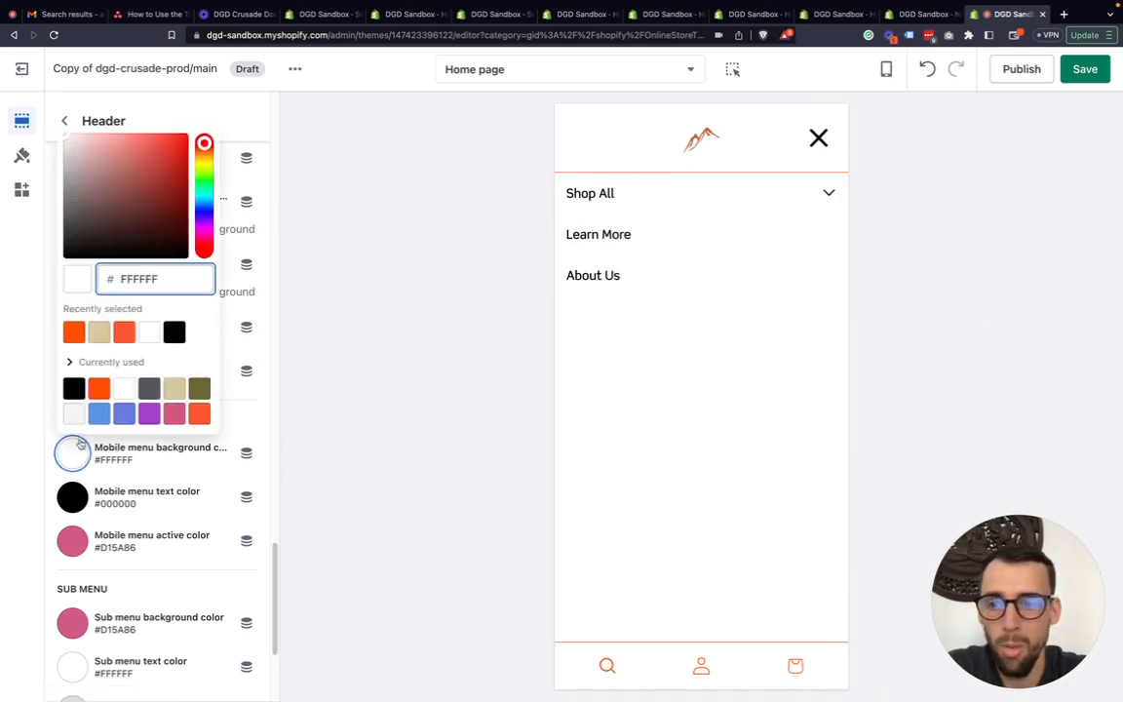
click(74, 389)
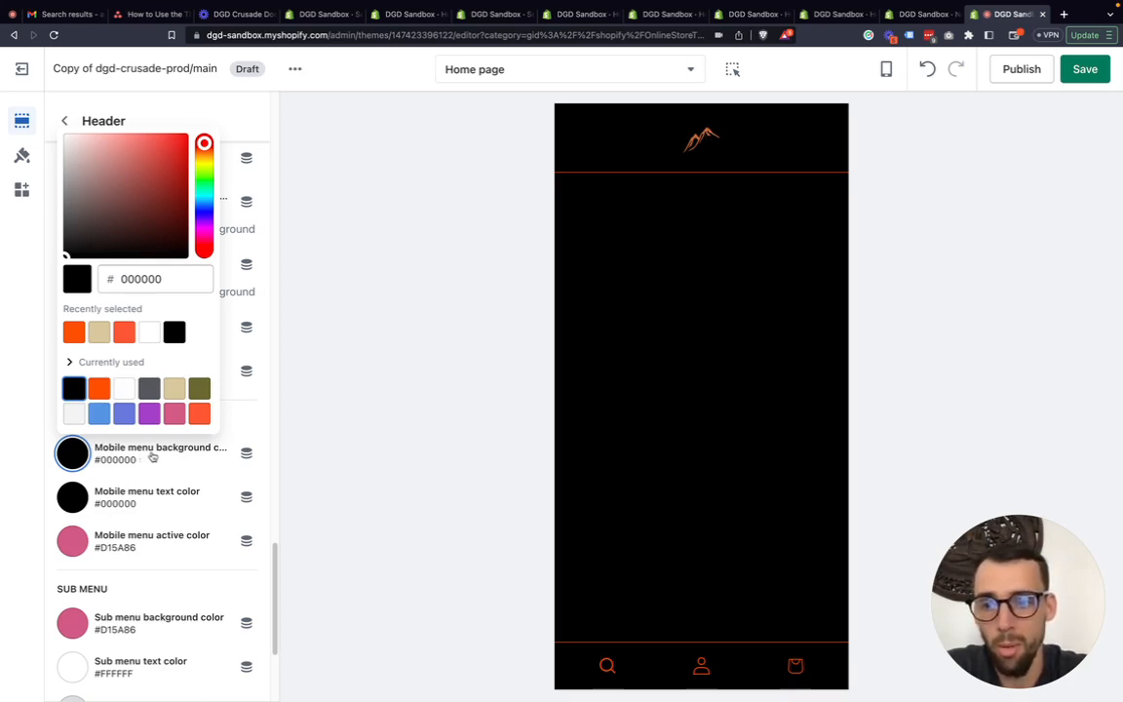
click(74, 497)
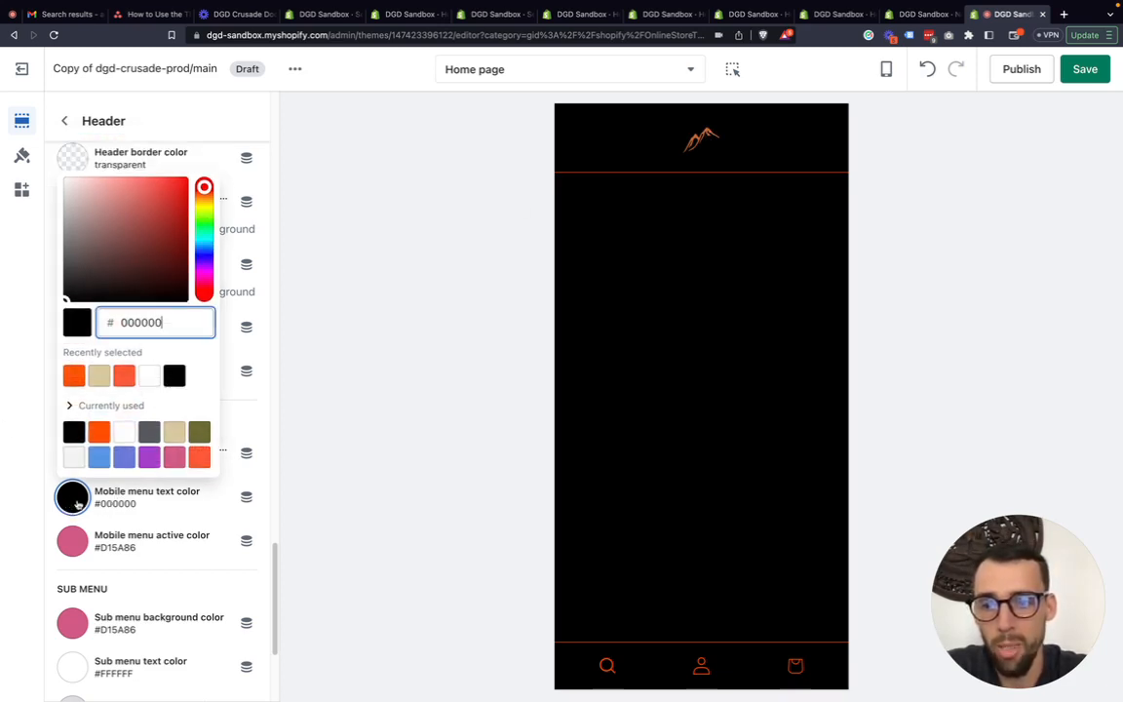
click(75, 378)
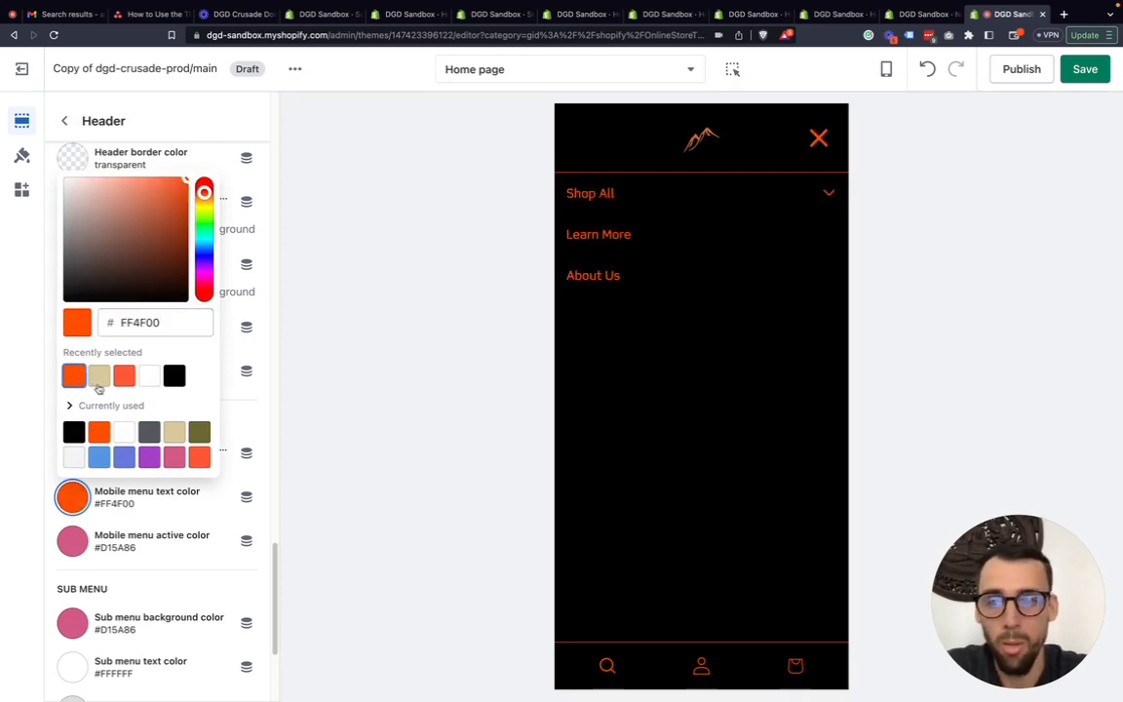
click(152, 377)
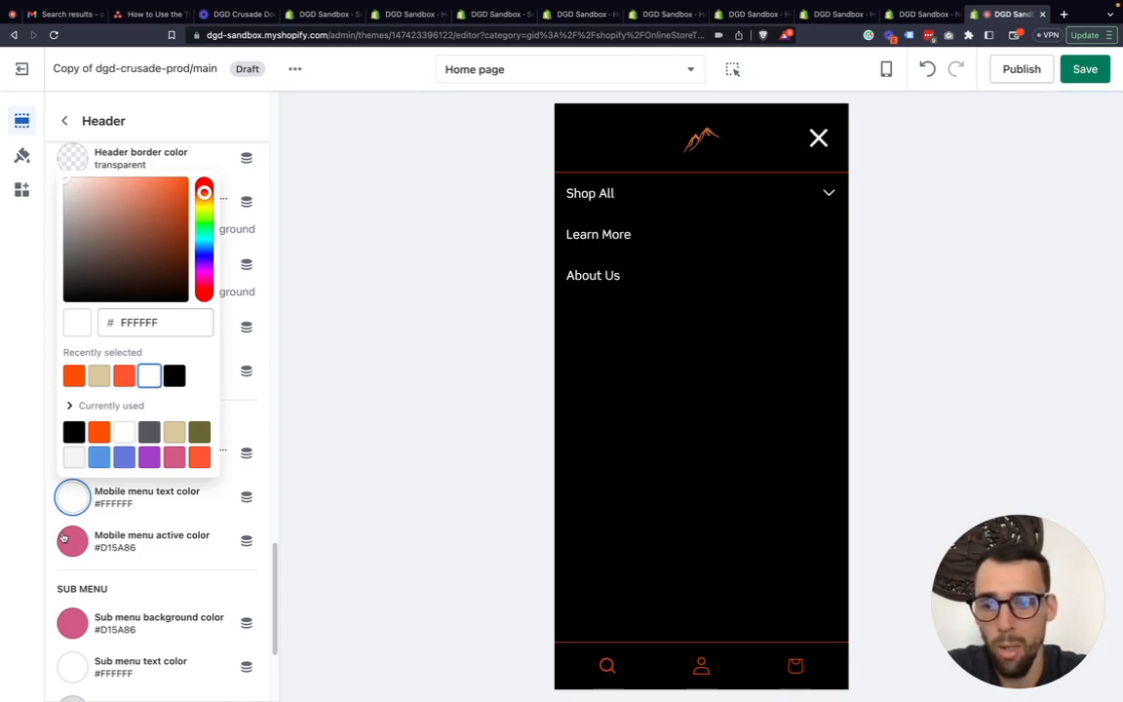
Follow the Learn More link in the mobile preview and reopen the mobile menu to check the active link's color
click(605, 236)
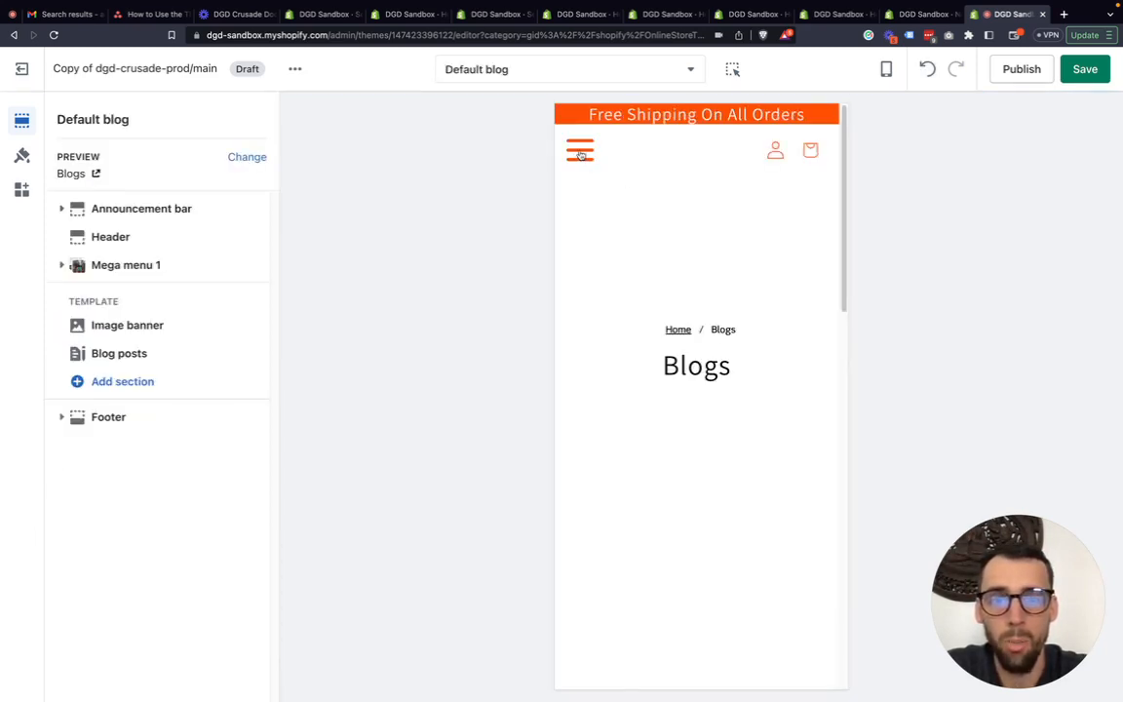
click(579, 153)
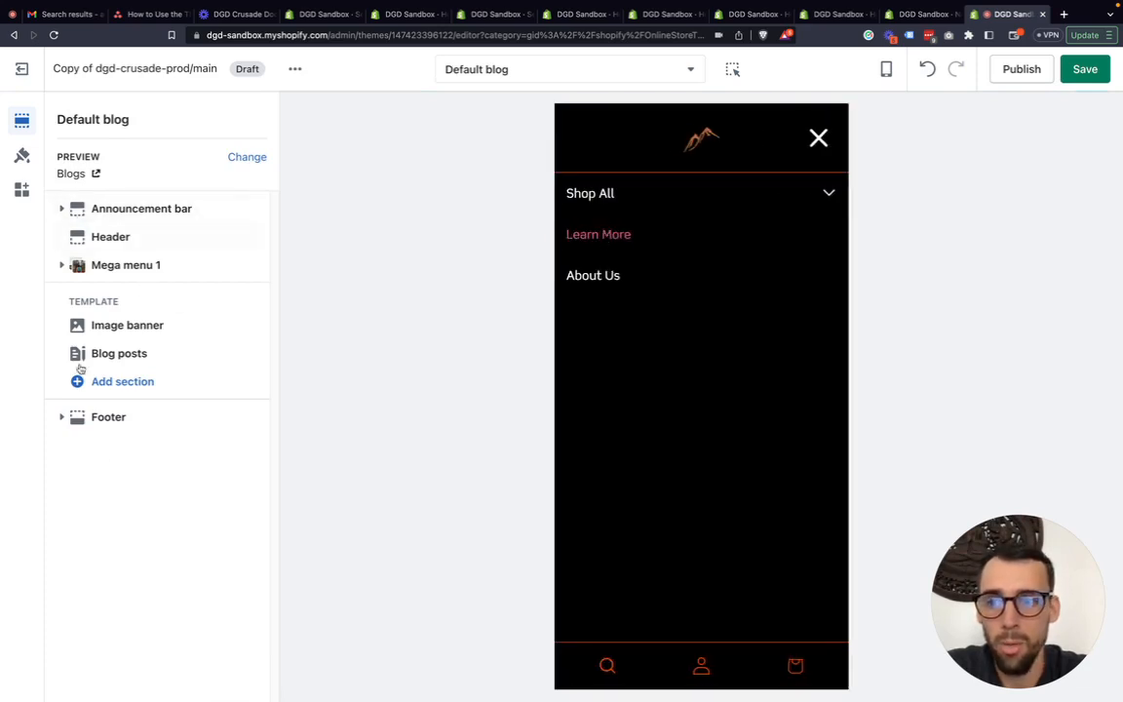
Set the Header section's Mobile menu active color to orange #FF4F00
click(103, 237)
scroll(132, 322, down, 15)
scroll(137, 365, up, 3)
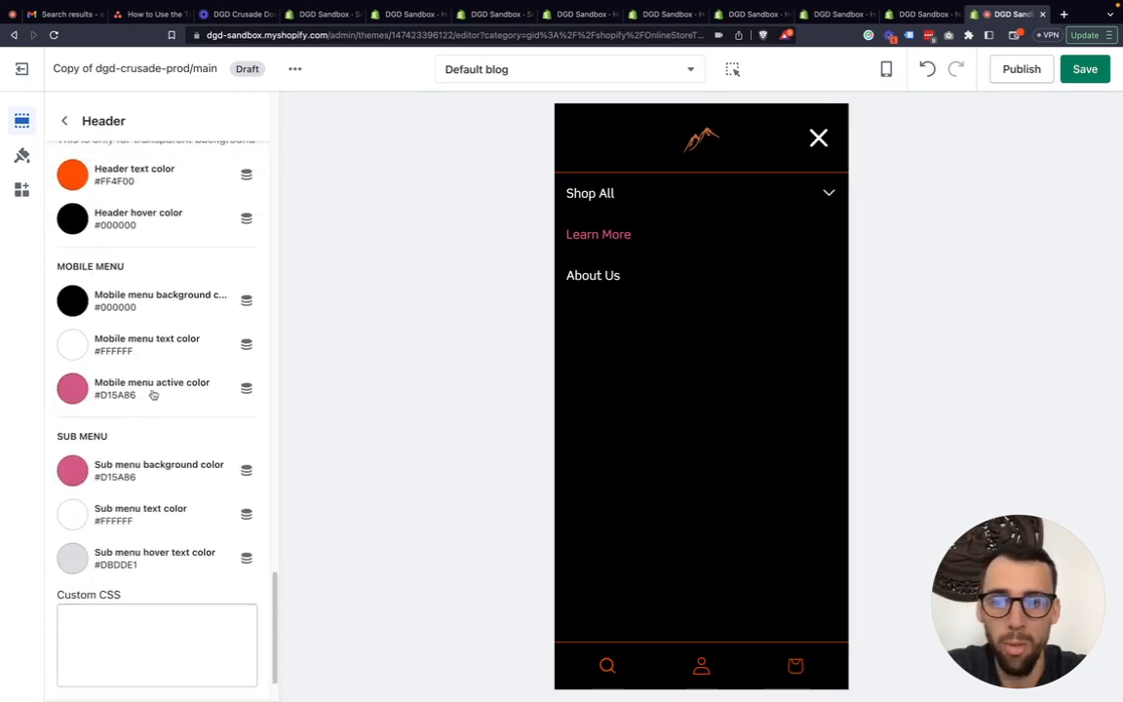
click(78, 394)
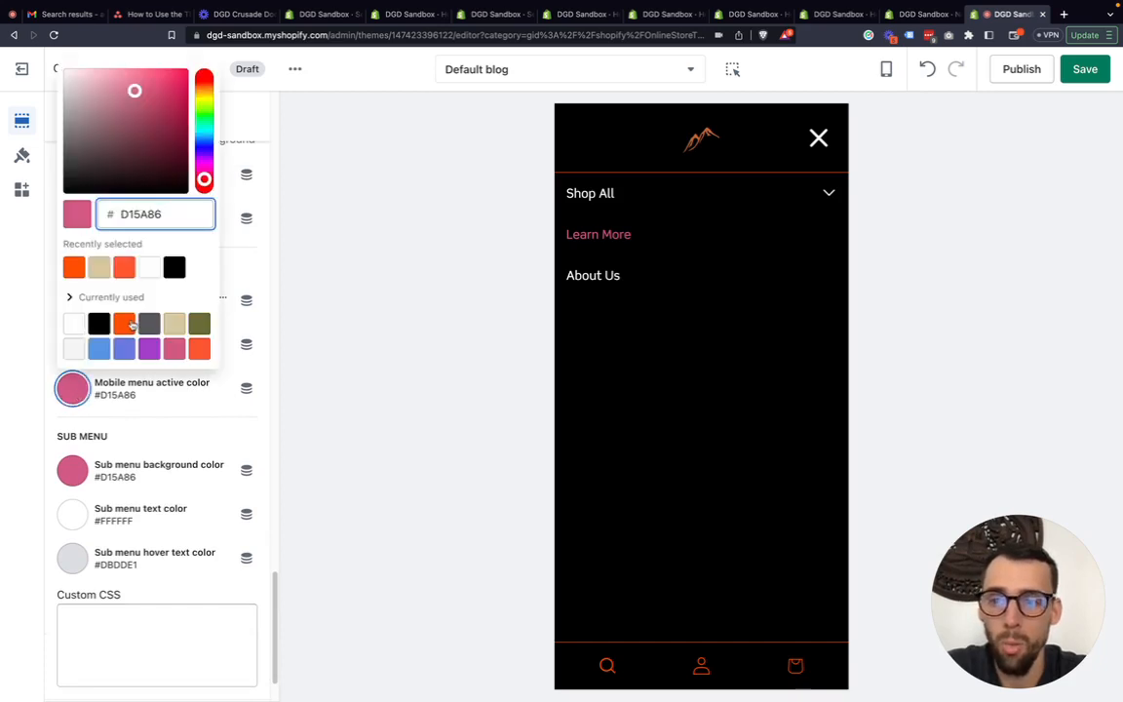
click(124, 323)
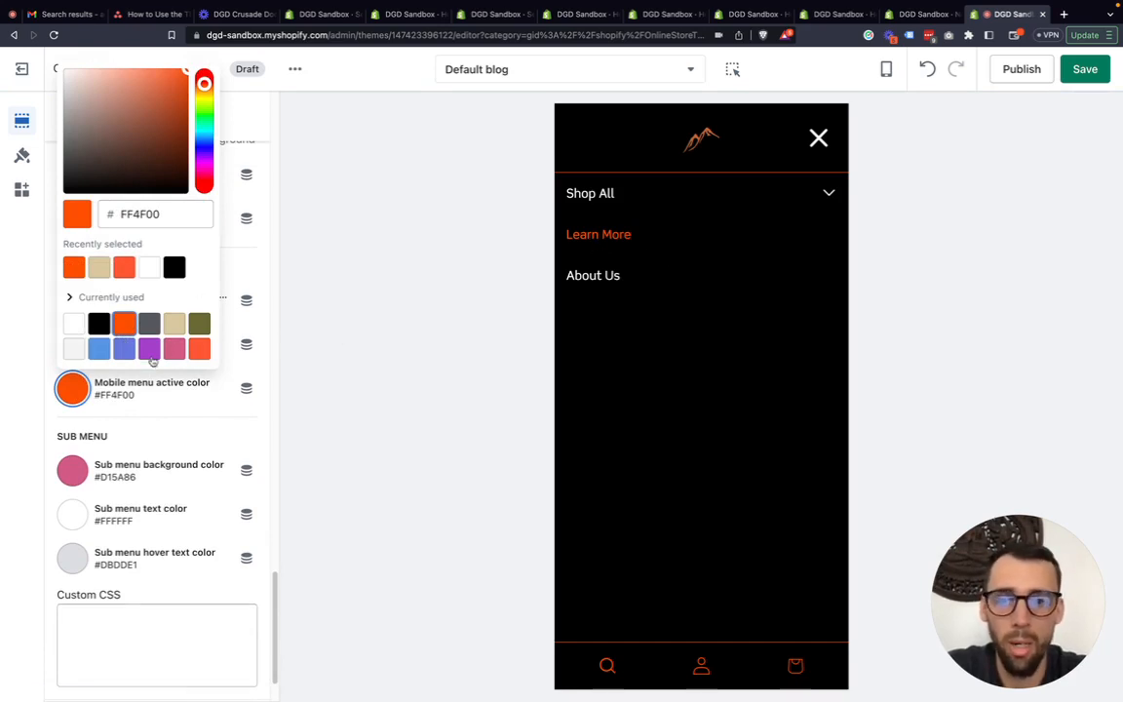
click(2, 445)
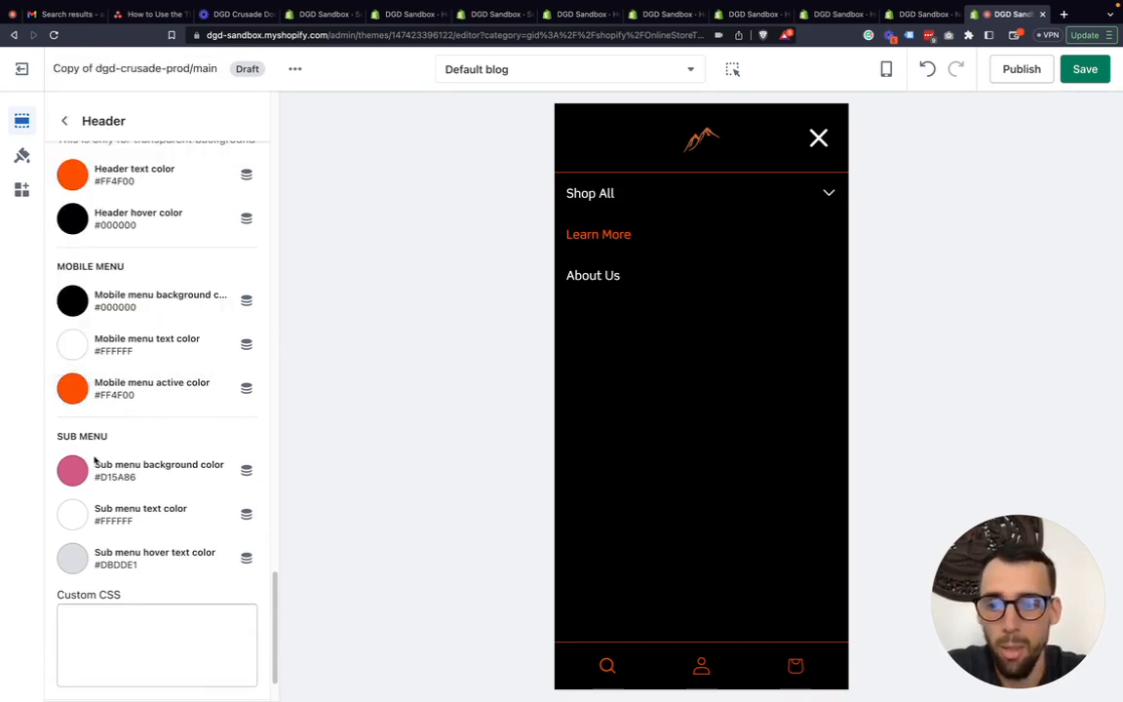
Check the expanded Shop All submenu in the mobile preview, then close the menu and switch the preview back to Desktop
scroll(107, 463, up, 1)
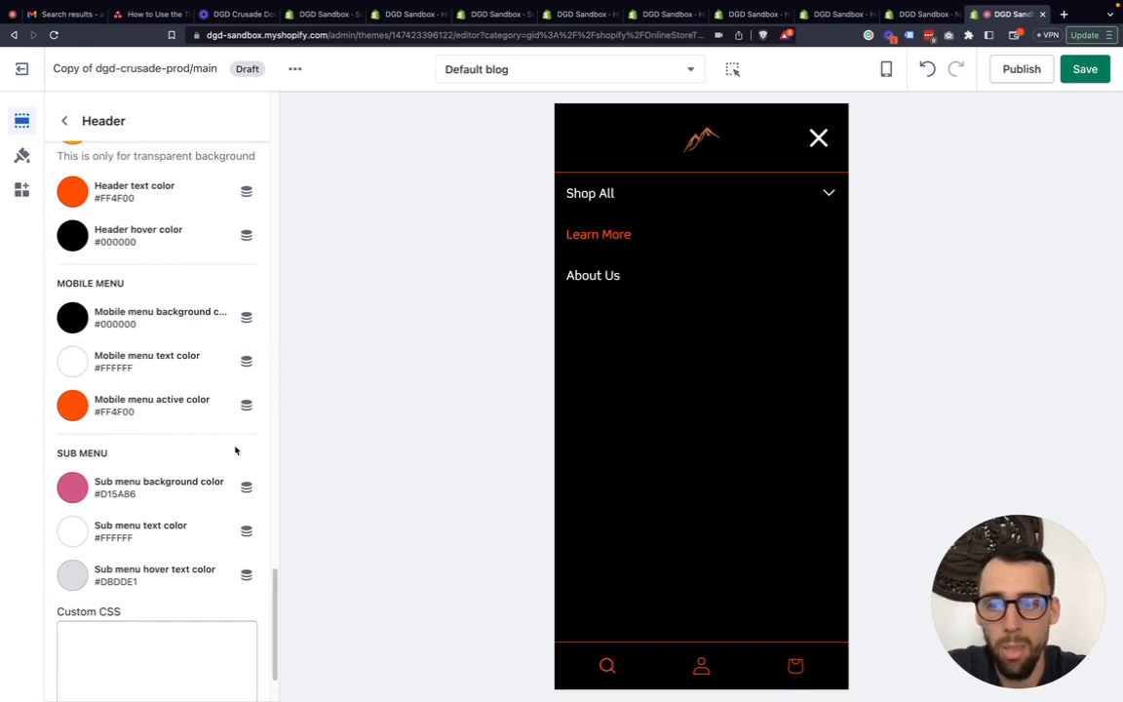
click(830, 195)
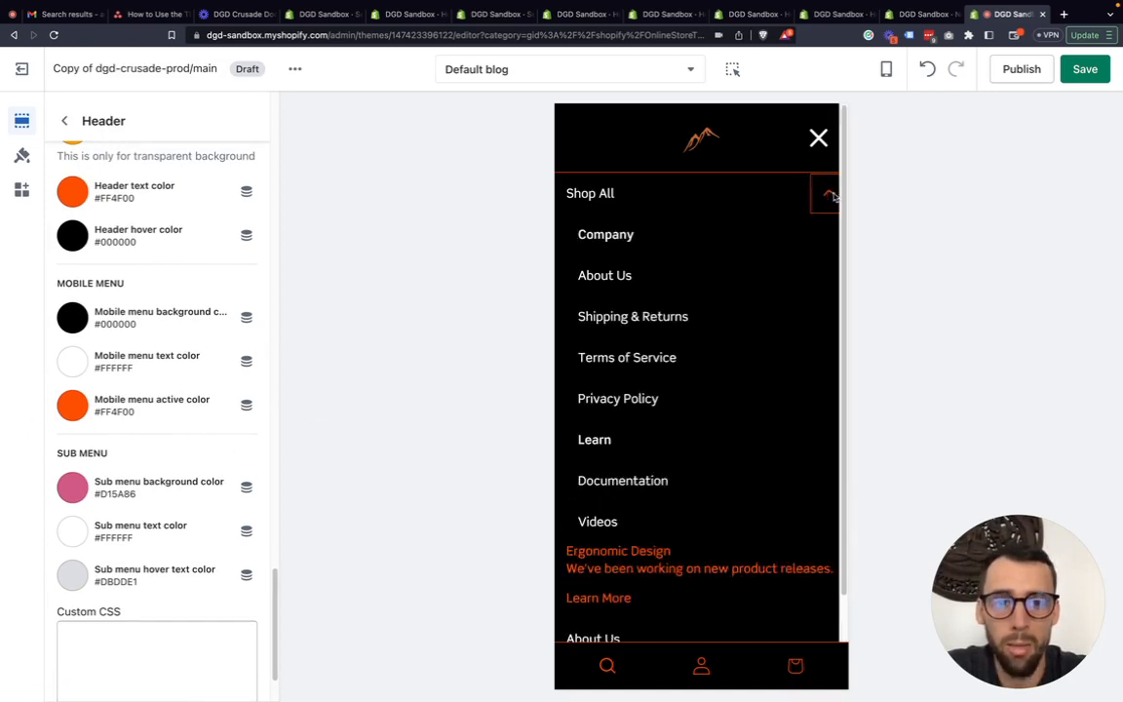
click(830, 194)
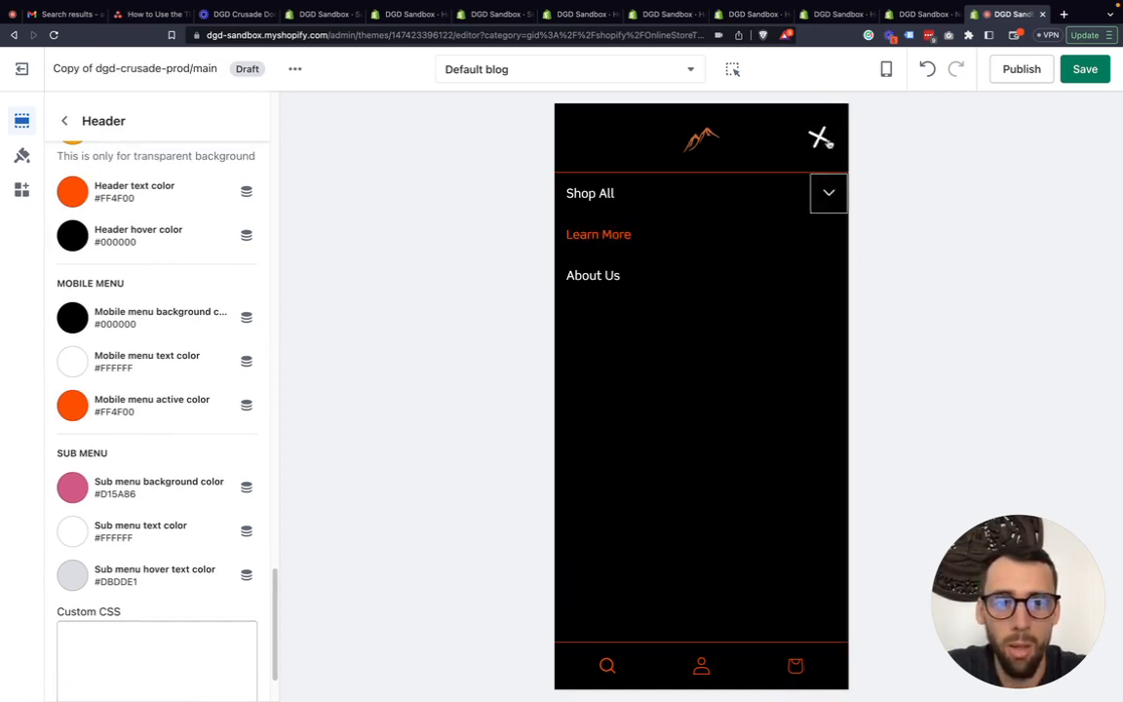
click(818, 137)
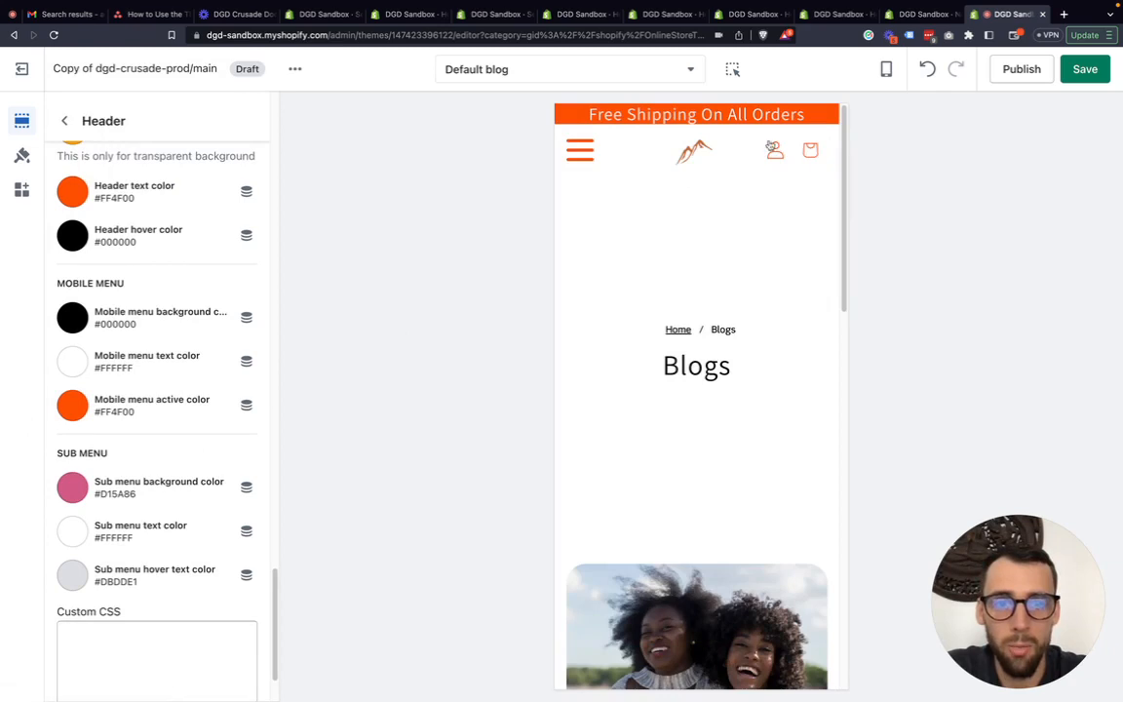
click(886, 68)
click(929, 142)
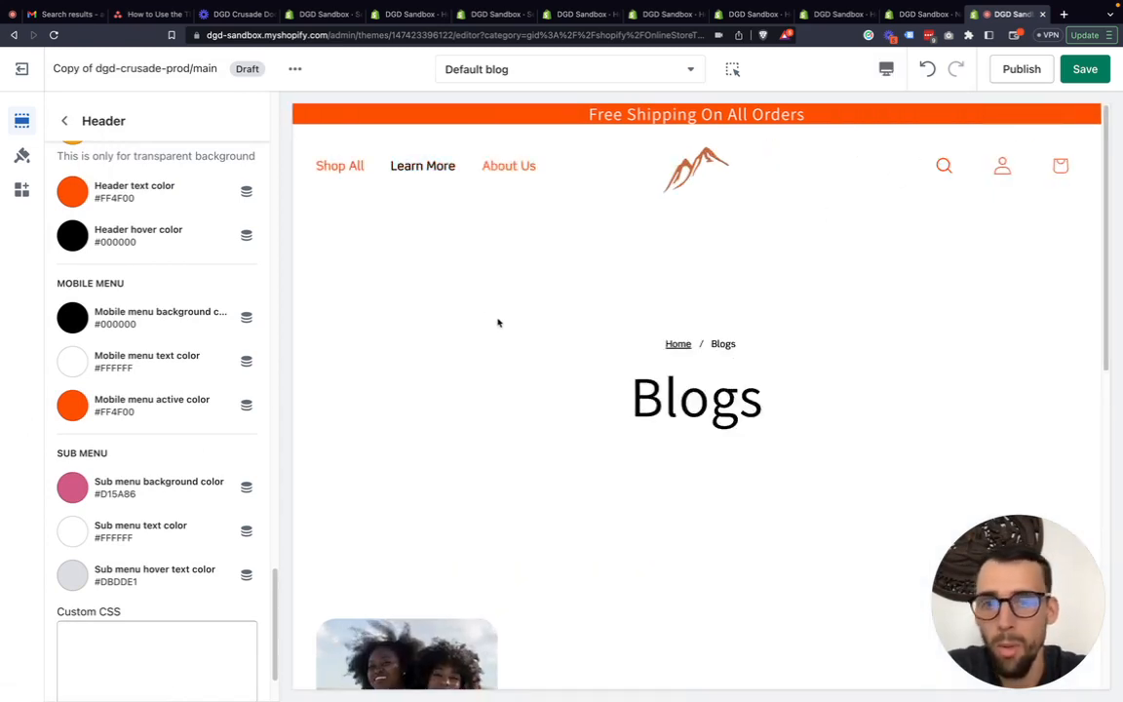
Try a black #000000 sub menu background with orange #FF4F00 text, checking the account and Shop All dropdowns
mouse_move(1004, 171)
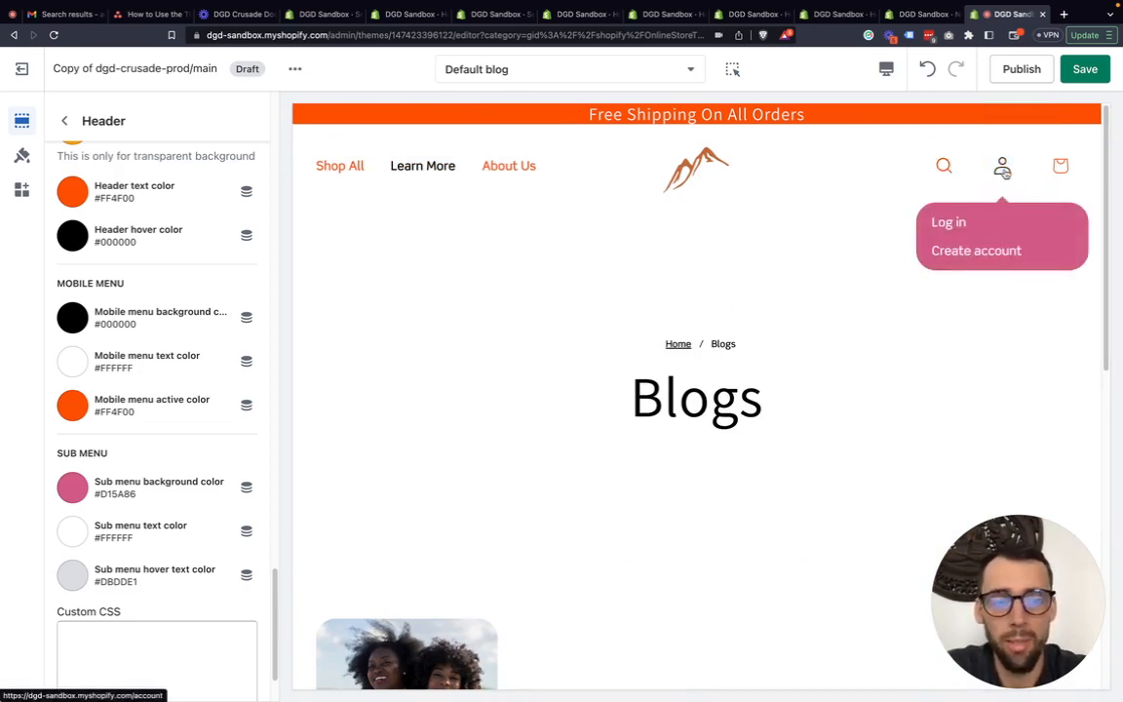
click(72, 491)
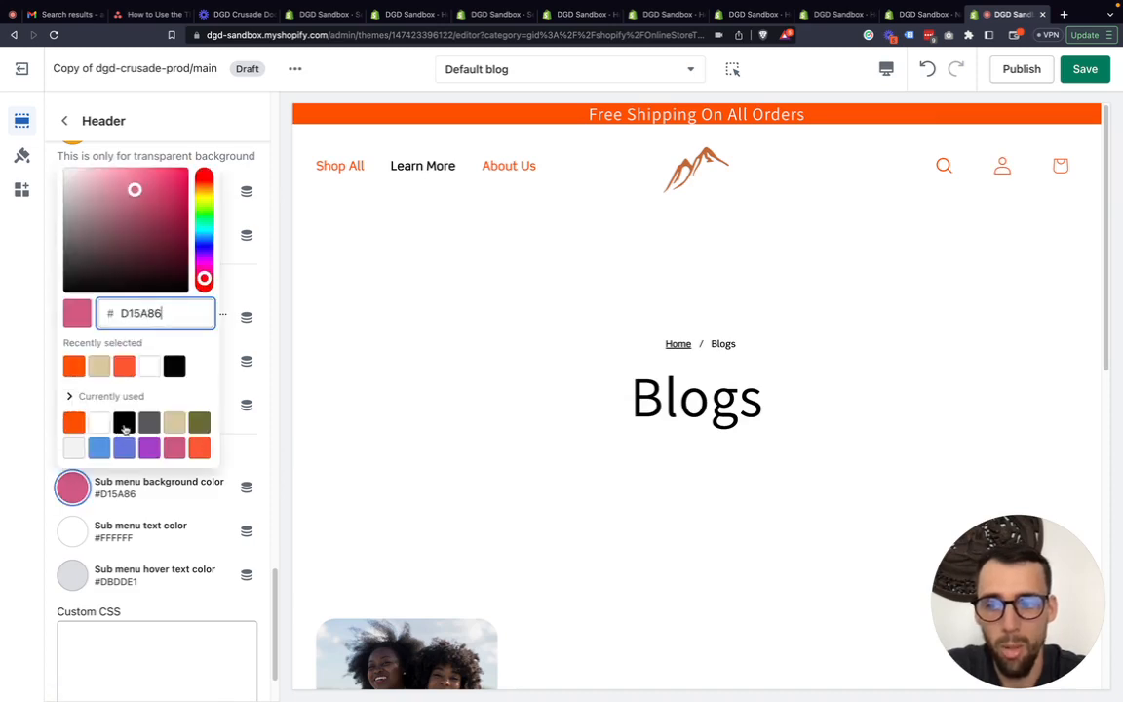
click(124, 423)
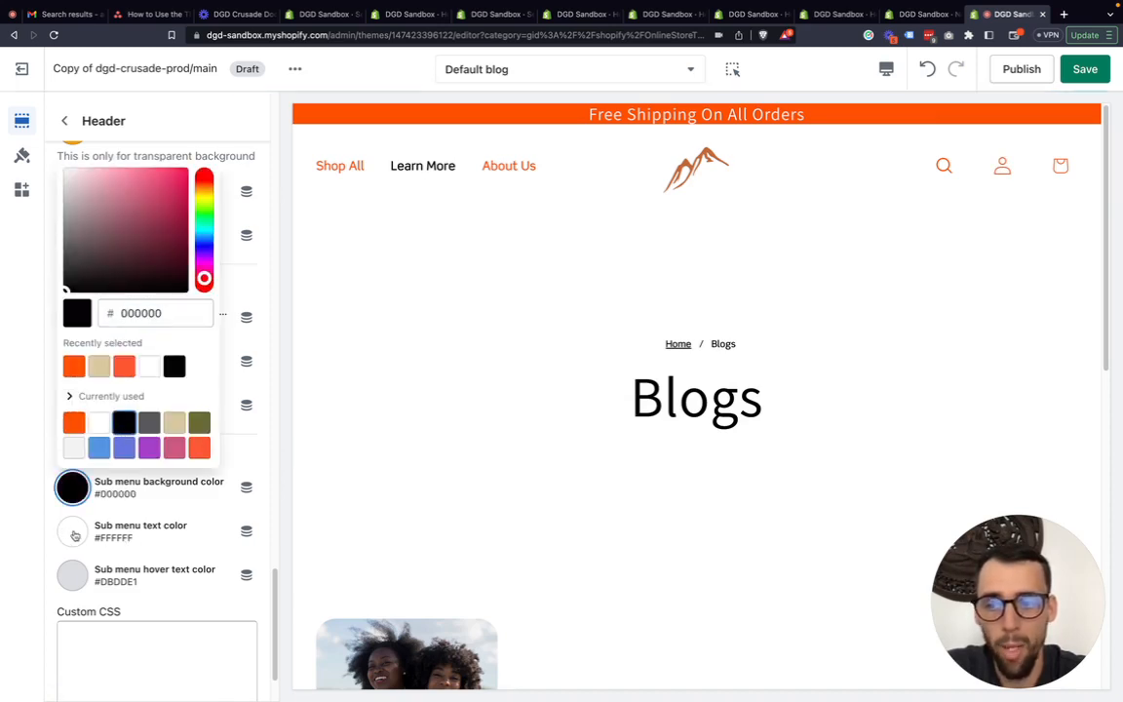
click(72, 531)
click(102, 469)
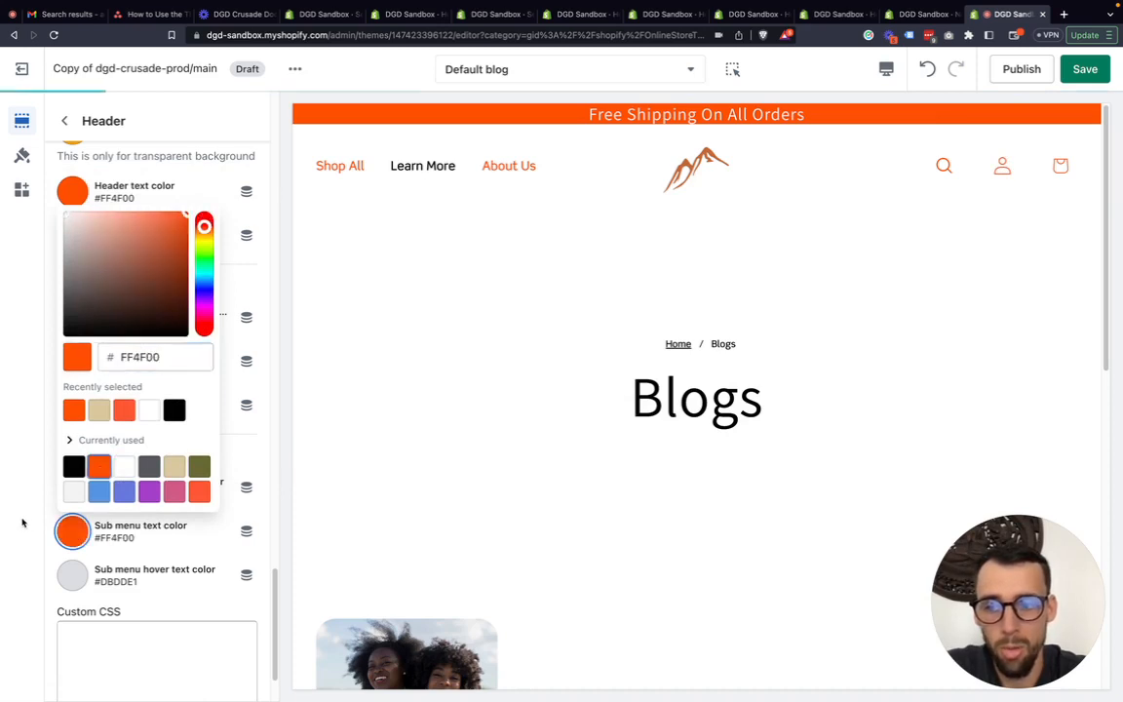
click(21, 520)
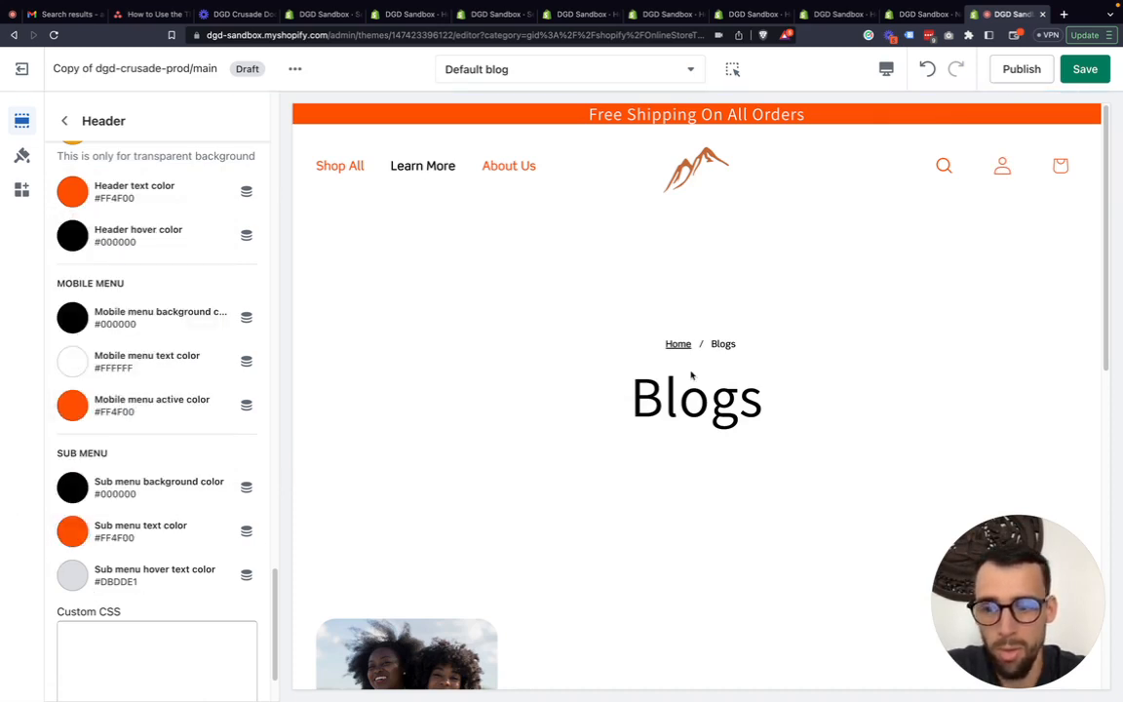
mouse_move(1004, 178)
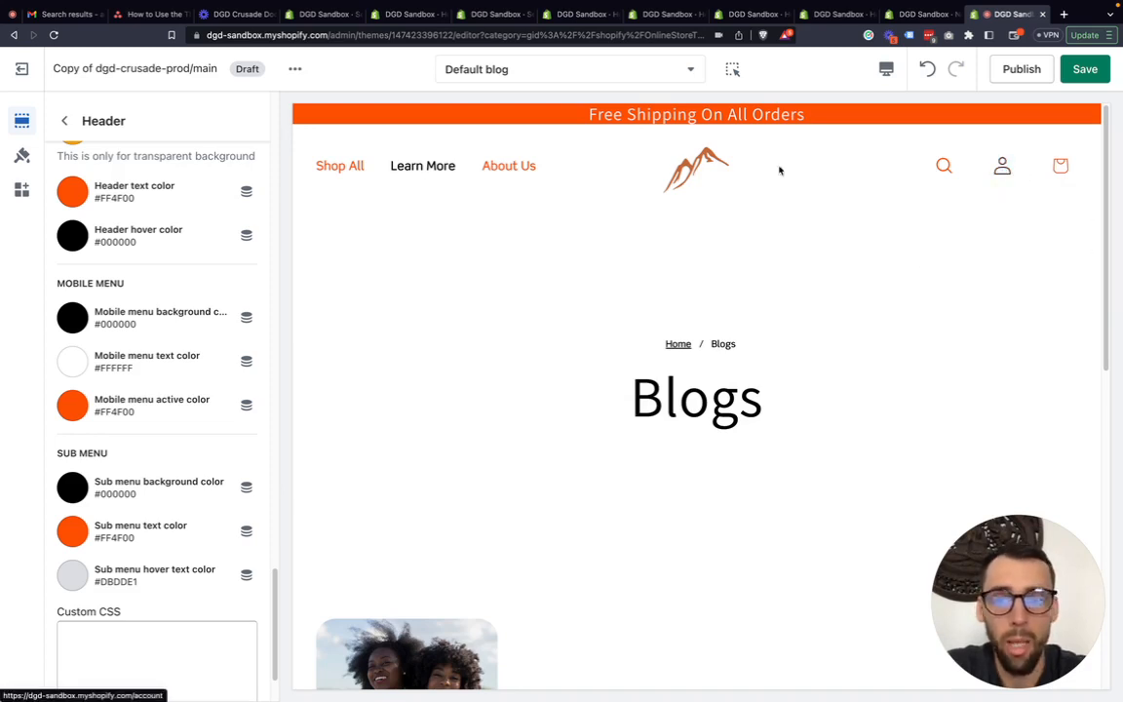
mouse_move(322, 166)
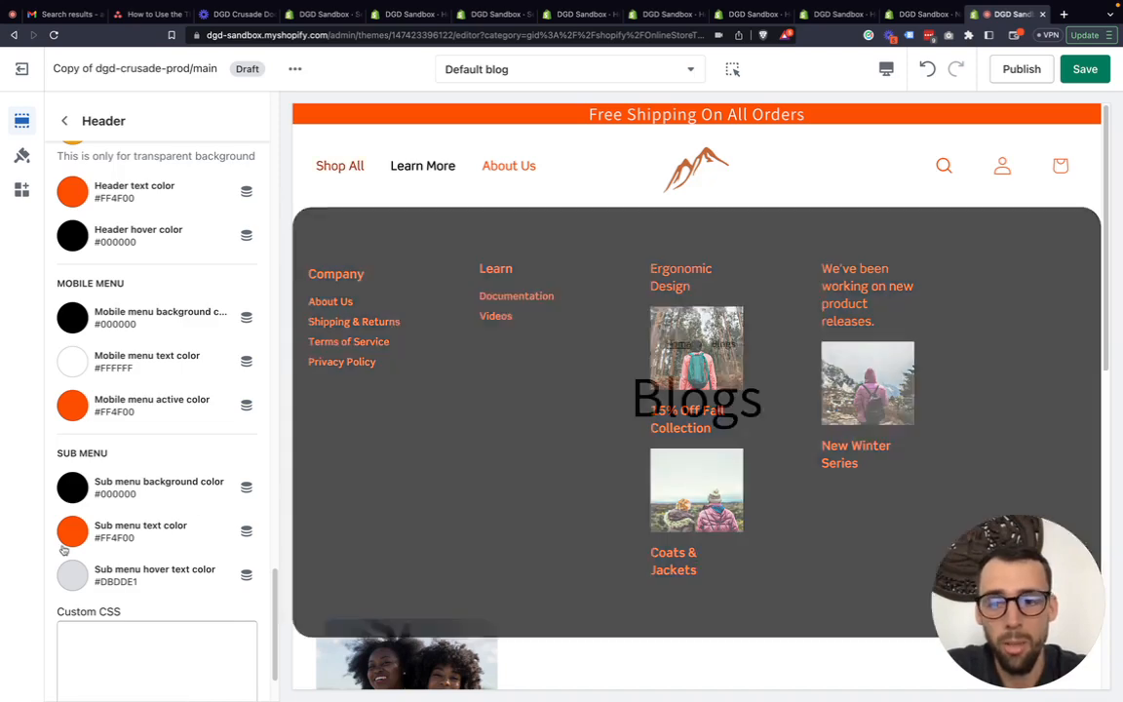
Try white #FFFFFF as the sub menu text color and preview the Shop All mega menu
click(72, 531)
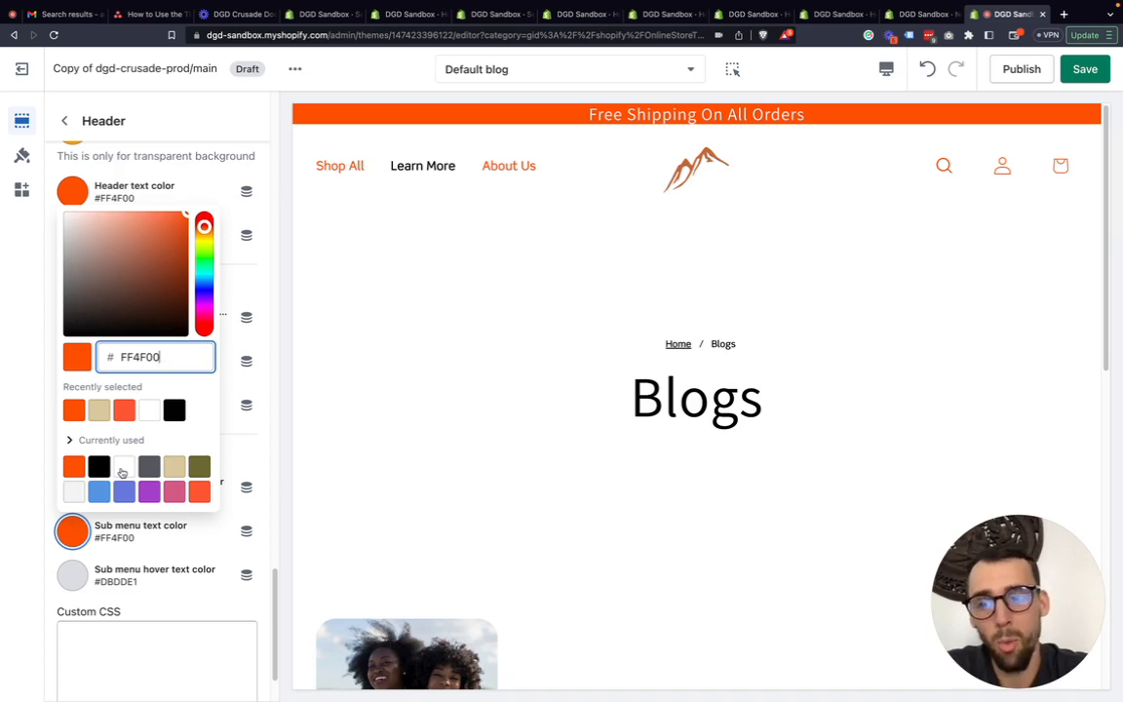
click(122, 468)
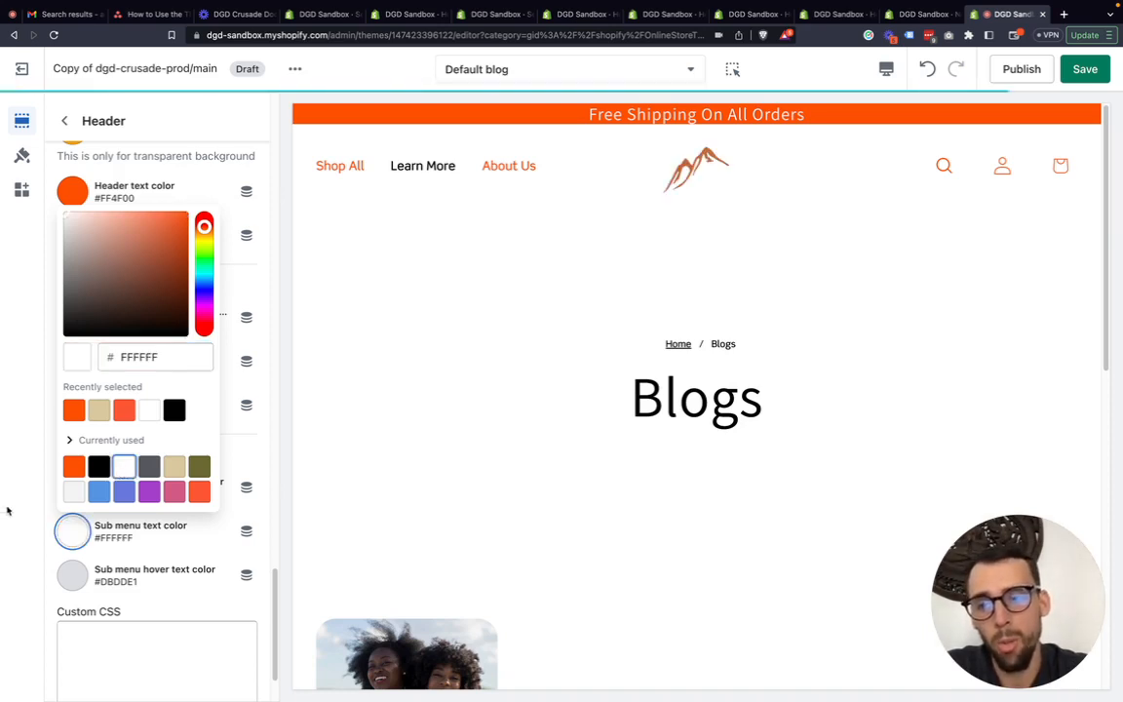
click(6, 509)
mouse_move(362, 170)
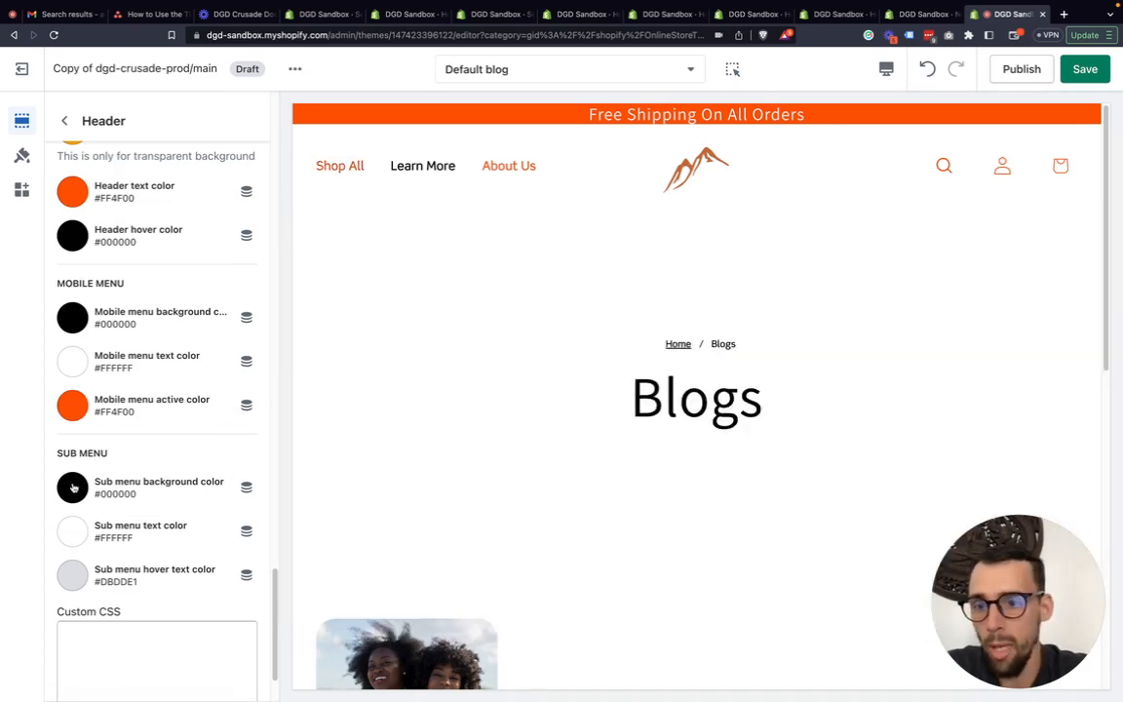
Set the sub menu background color to white #FFFFFF and its text color to black #000000, checking the Shop All mega menu
click(71, 486)
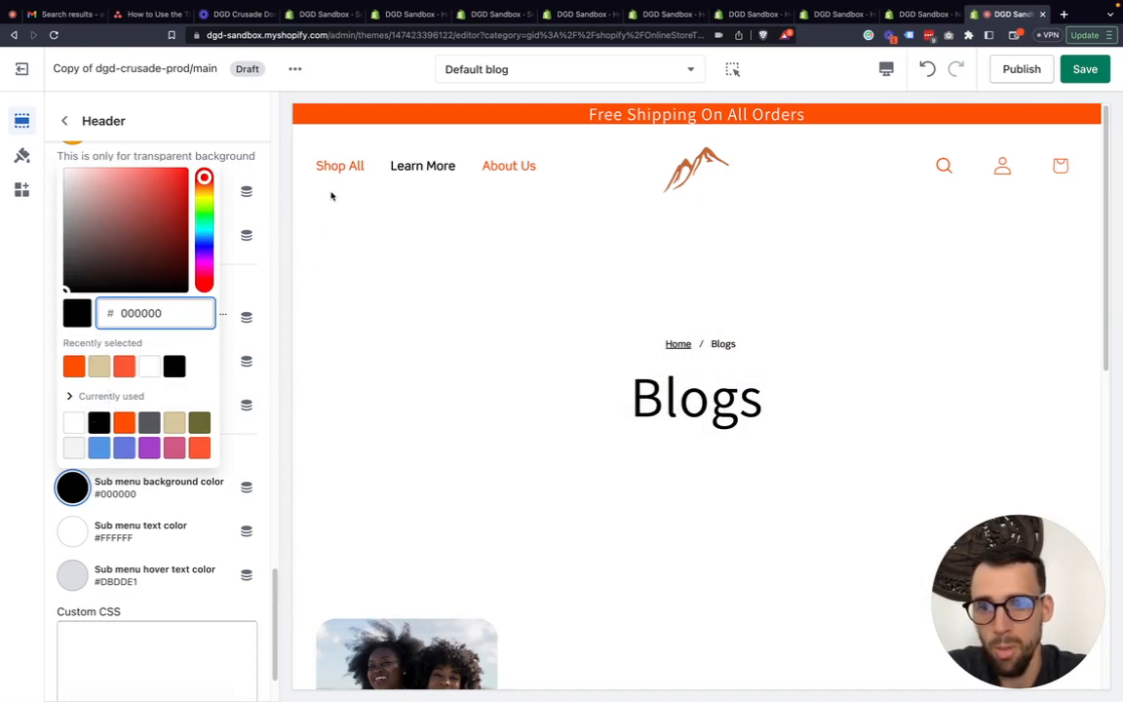
mouse_move(353, 166)
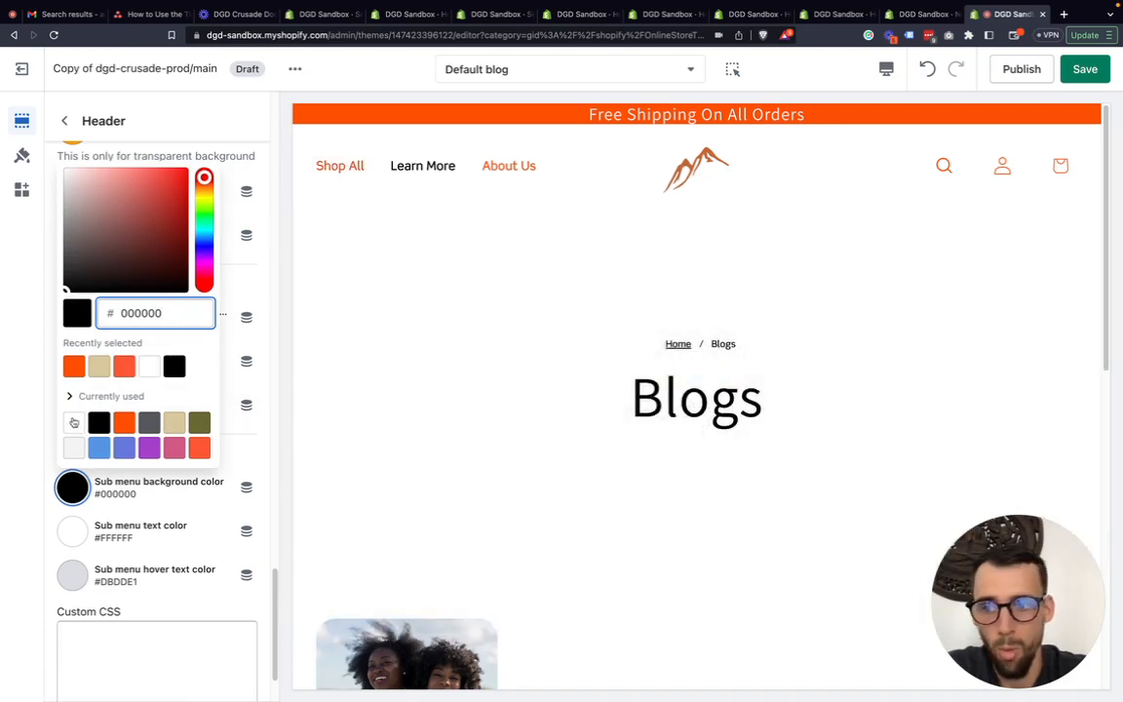
click(73, 422)
click(72, 530)
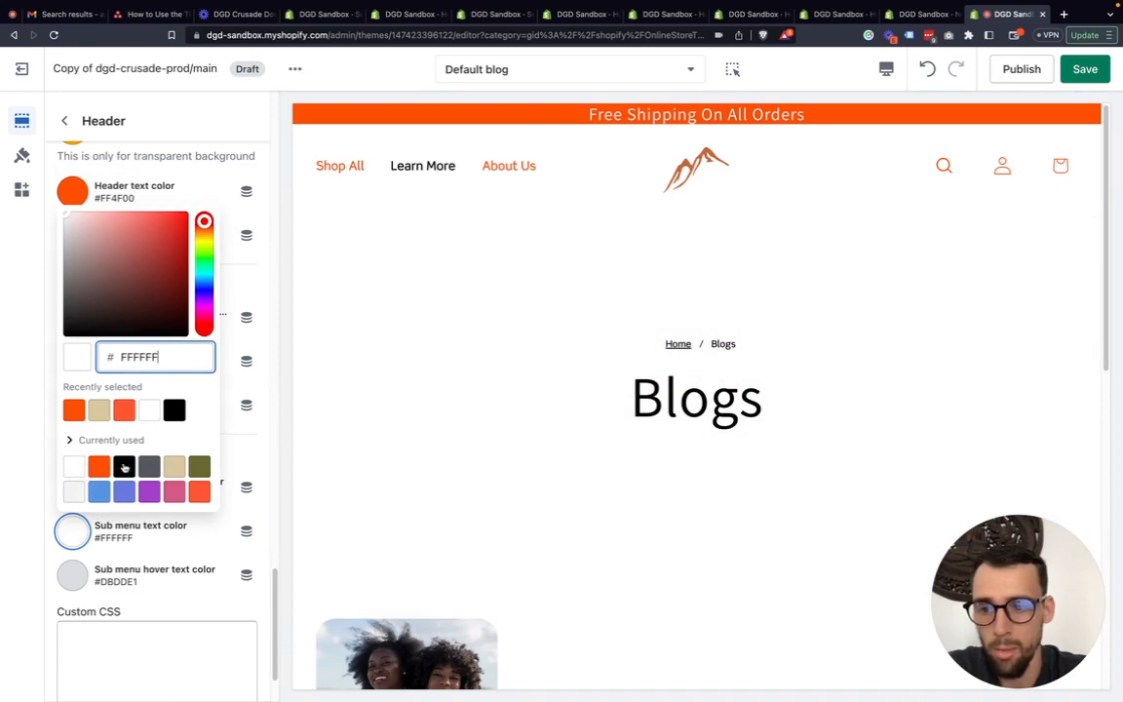
click(124, 466)
click(4, 522)
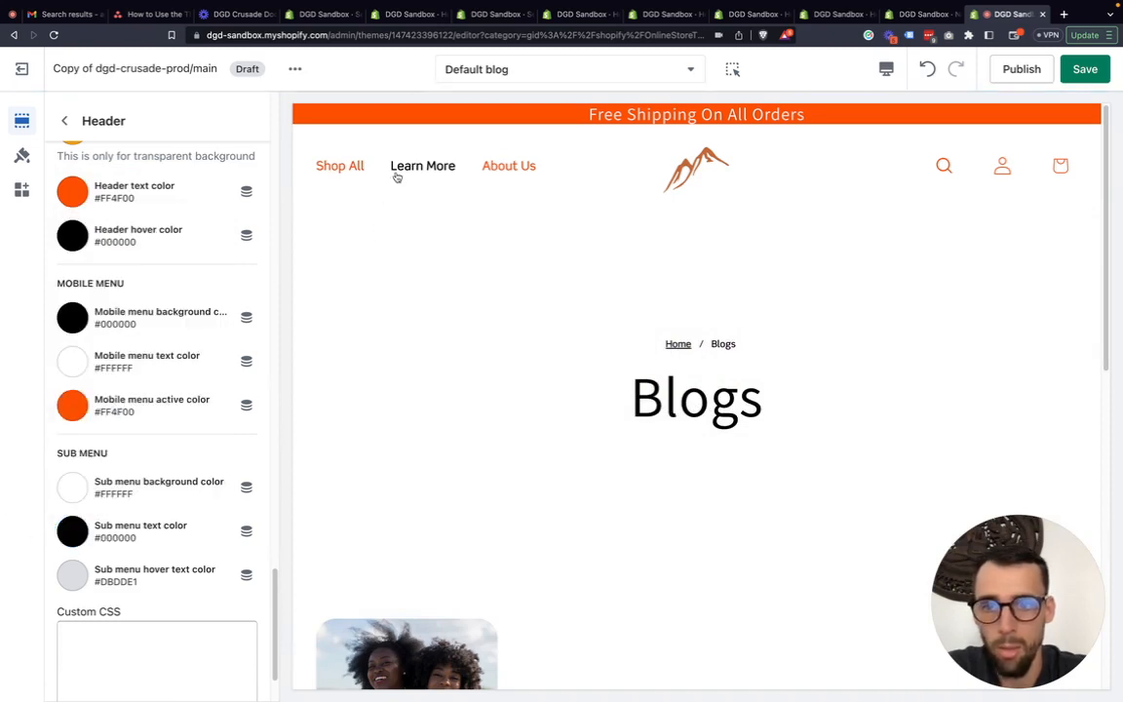
mouse_move(348, 168)
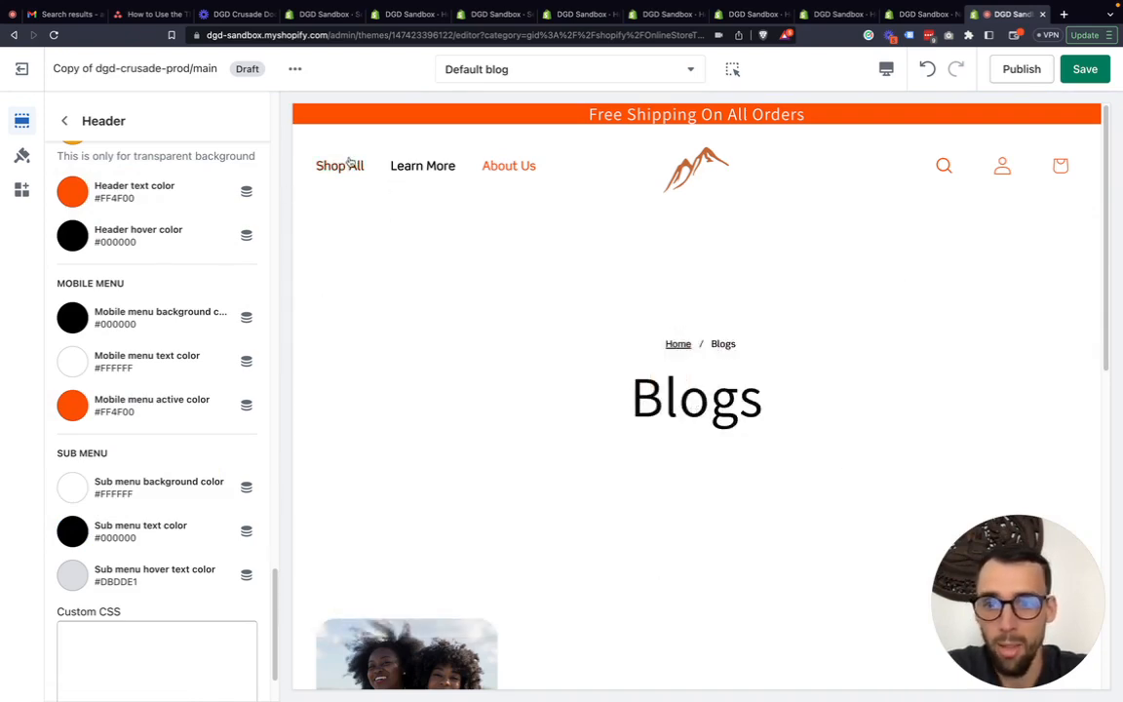
Look over the Header settings and briefly view the mega menu options under Theme Settings
scroll(136, 414, down, 2)
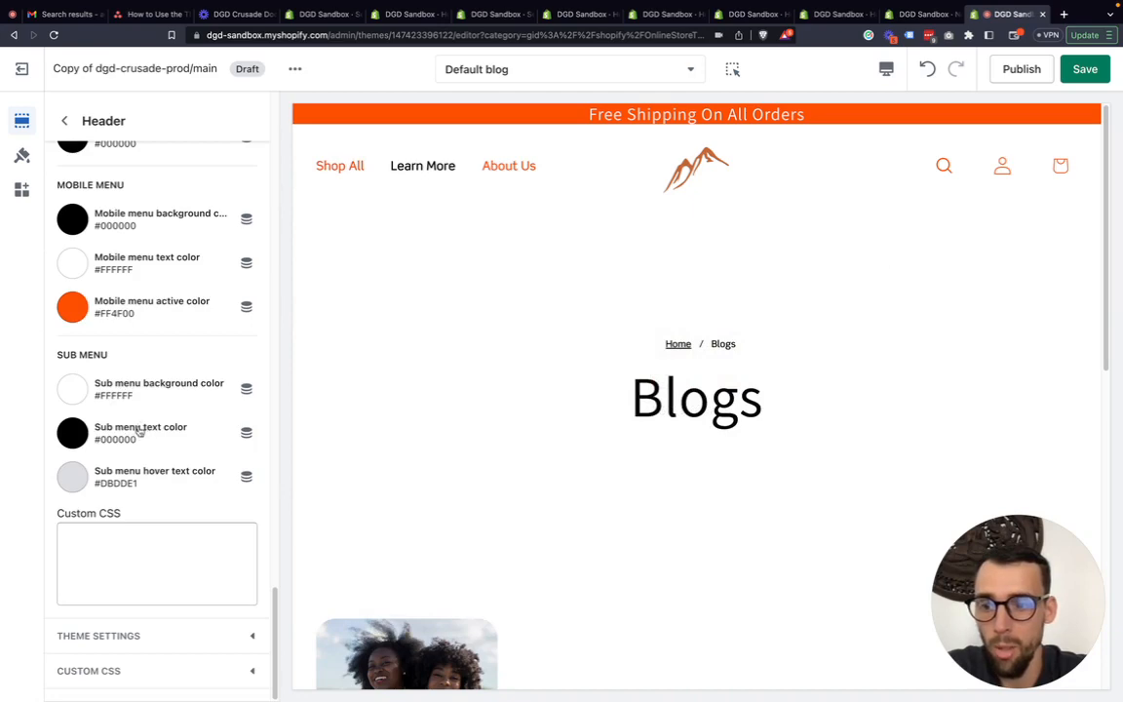
scroll(140, 440, up, 10)
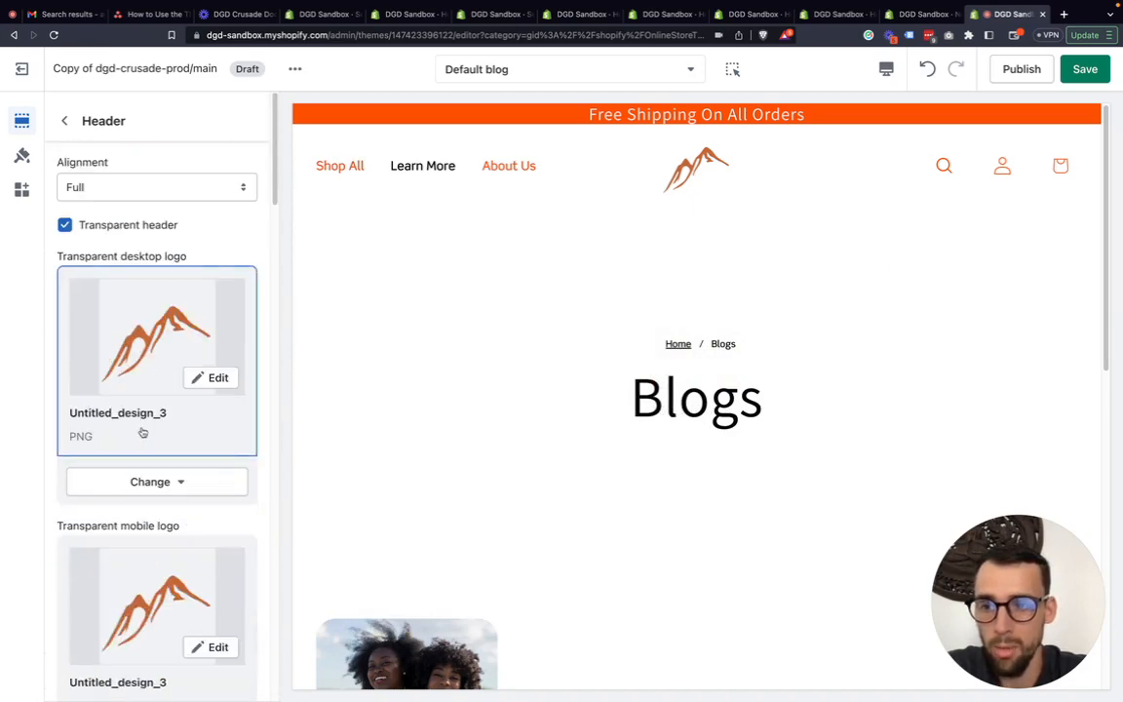
scroll(146, 438, down, 10)
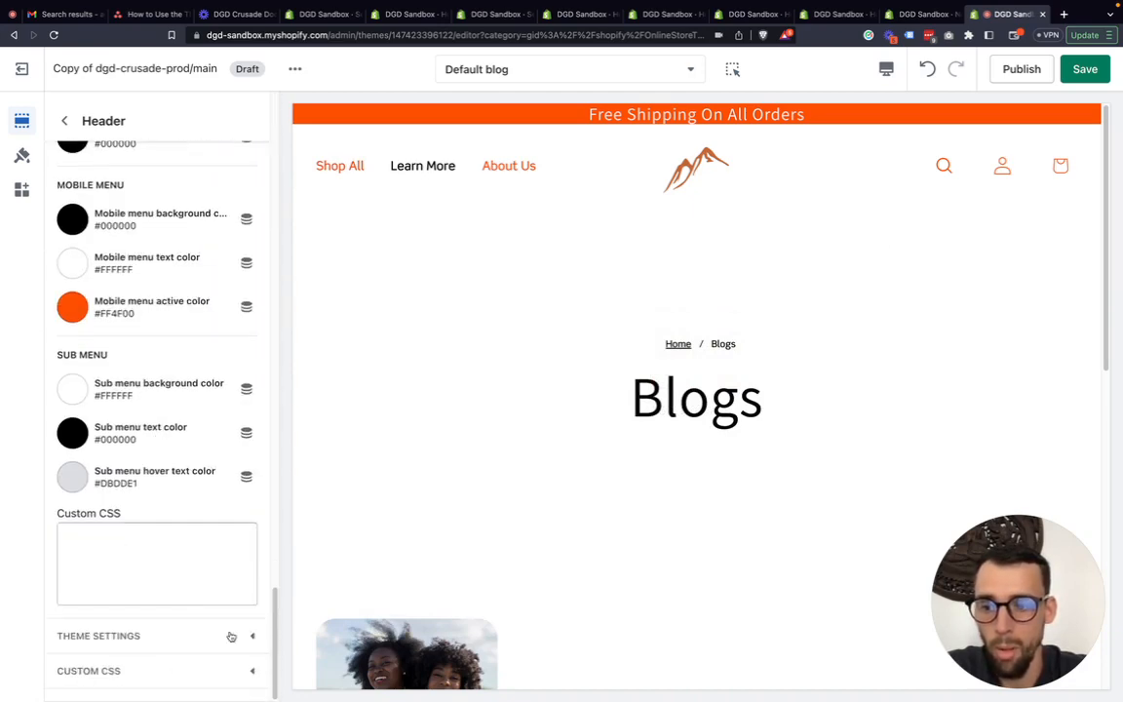
click(239, 629)
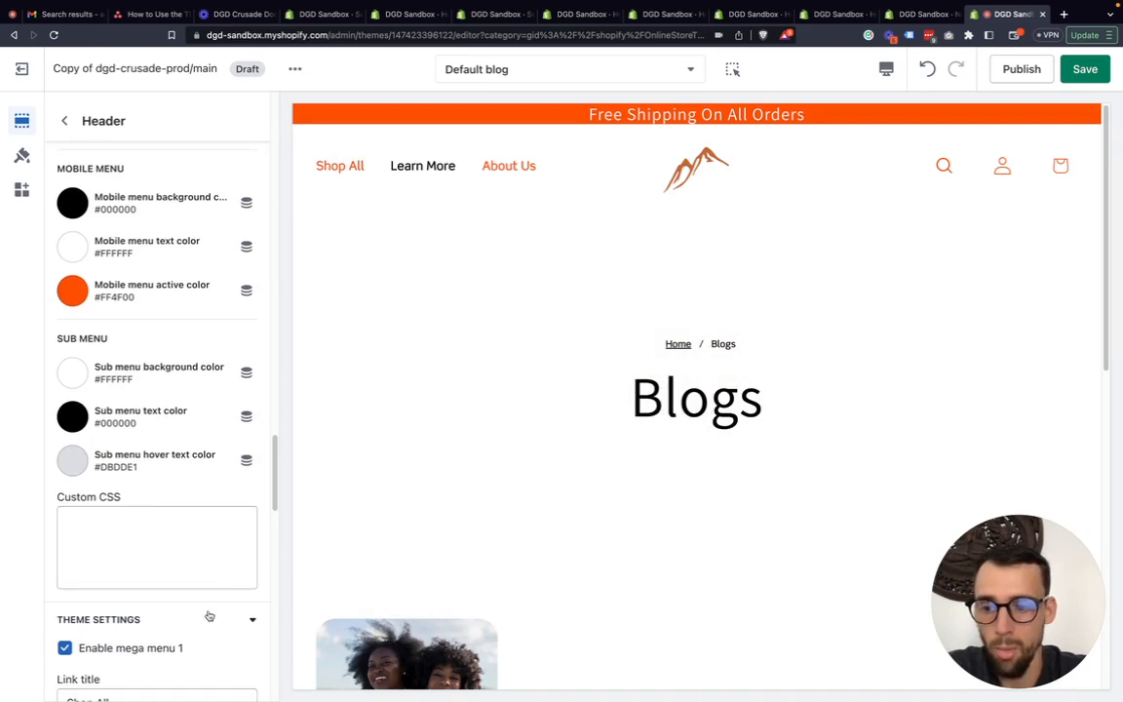
scroll(185, 585, down, 3)
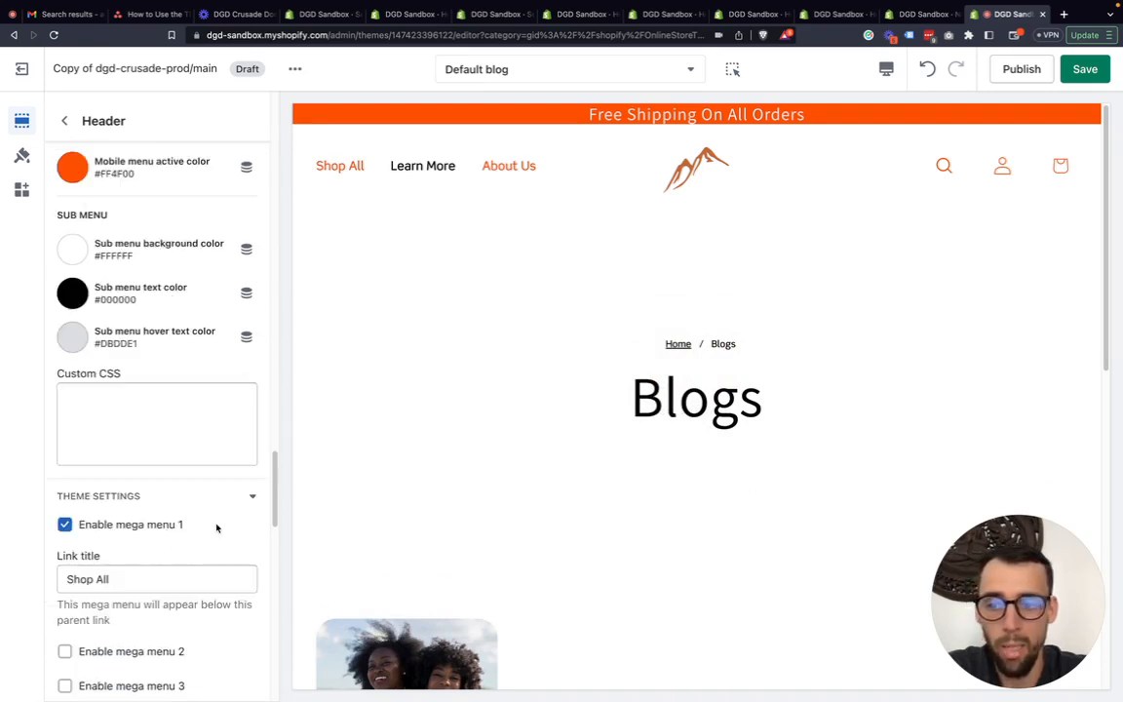
click(253, 497)
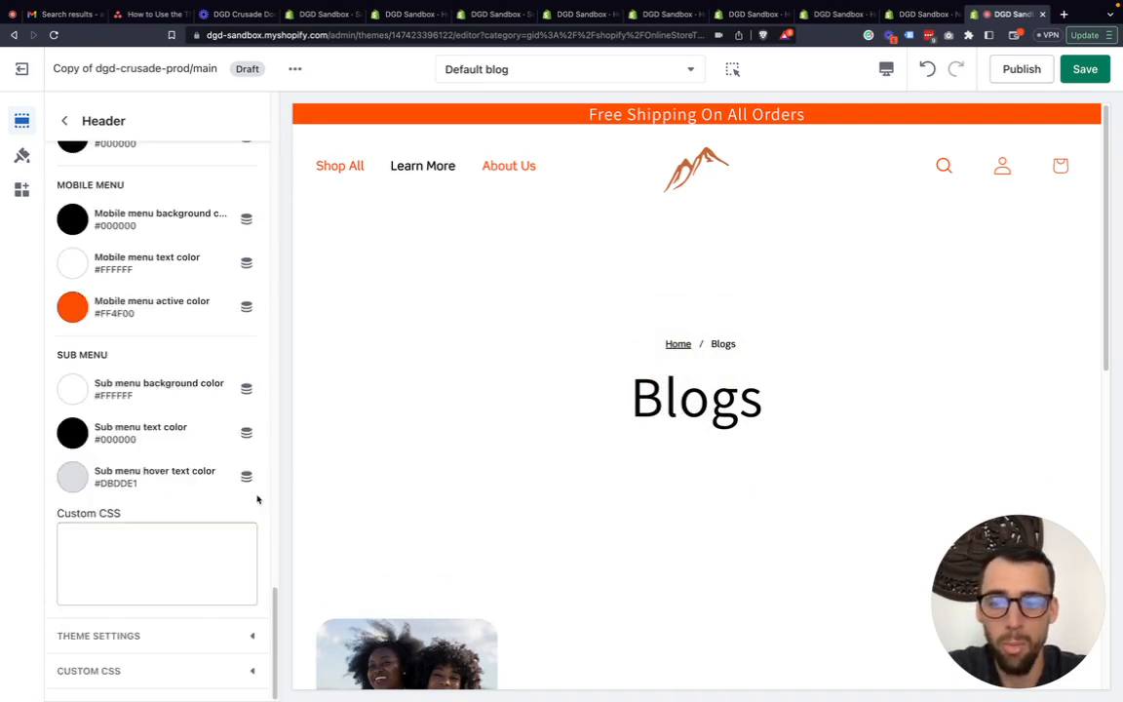
Review the full list of Header settings again and expand Theme Settings to show the mega menu and search options
scroll(162, 459, up, 15)
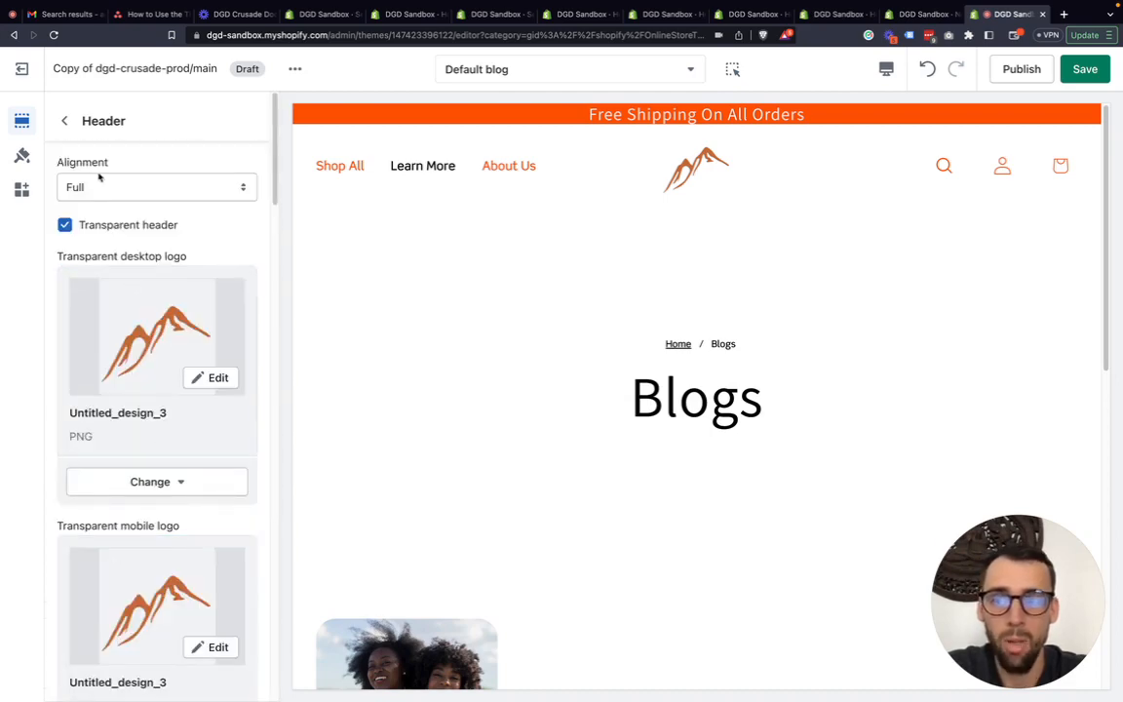
scroll(196, 525, down, 15)
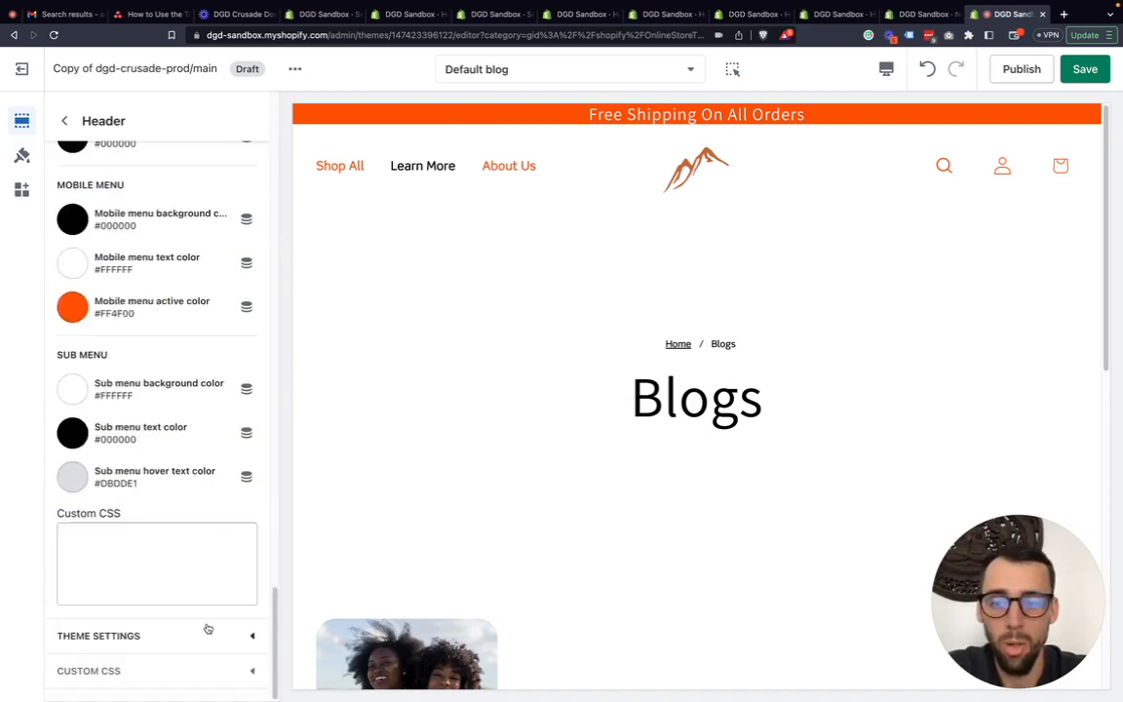
scroll(171, 346, up, 15)
drag(136, 120, 80, 116)
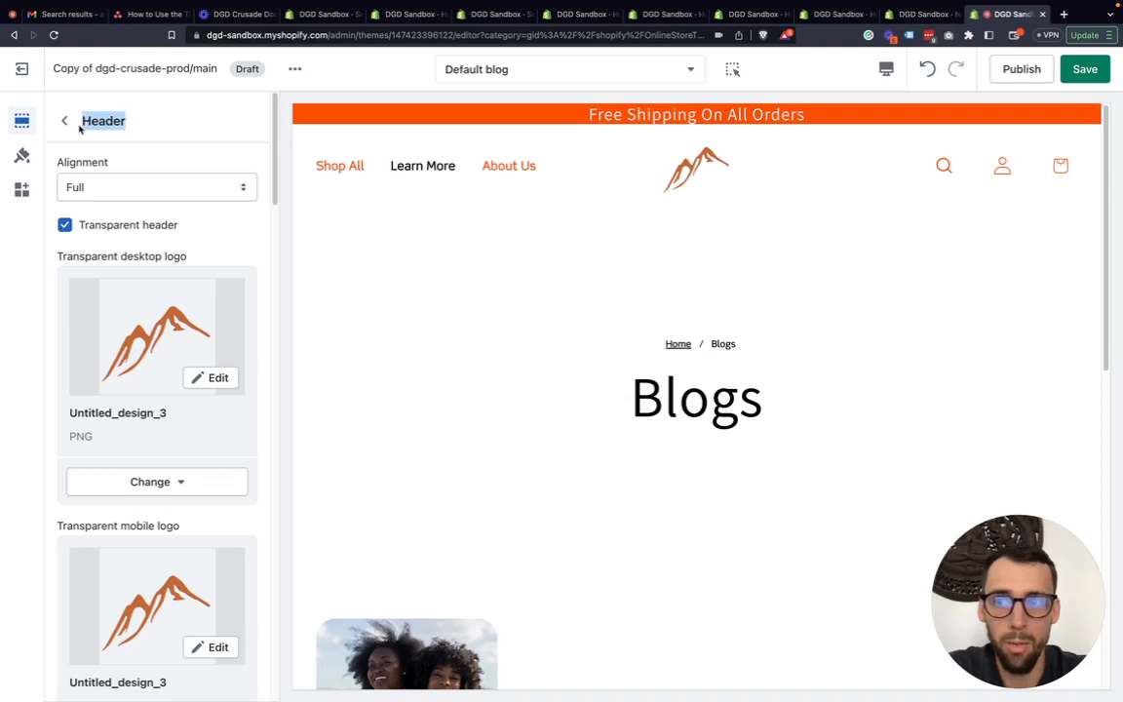
scroll(242, 466, down, 15)
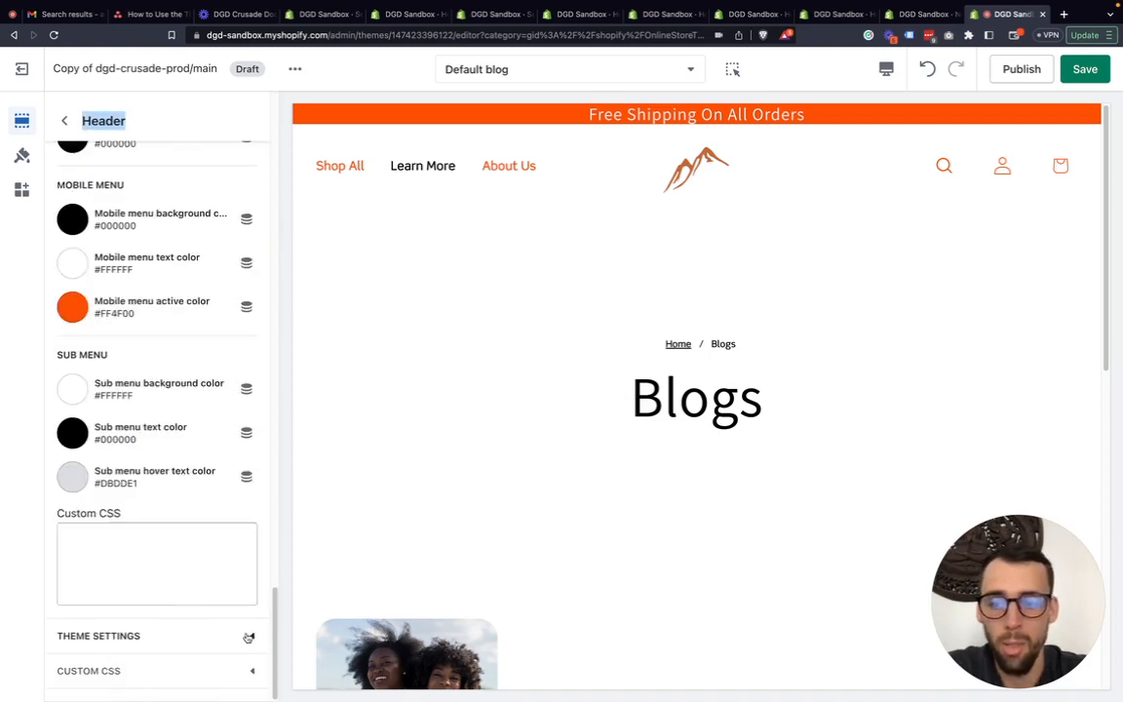
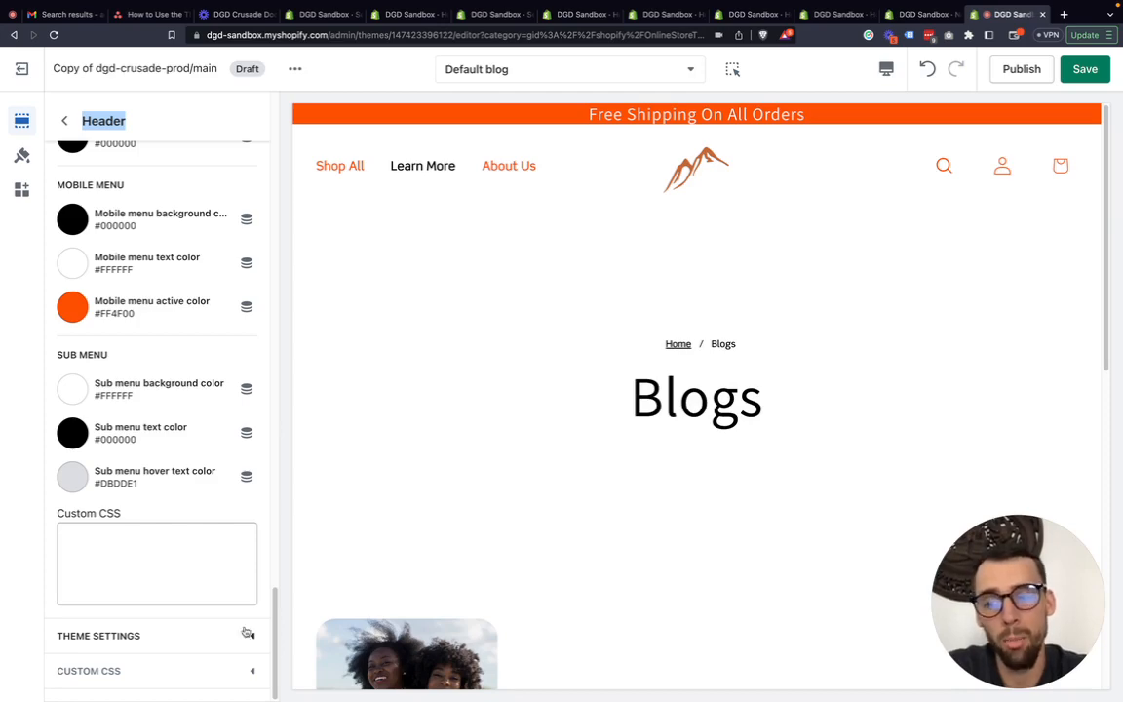
scroll(166, 481, up, 20)
scroll(166, 482, down, 20)
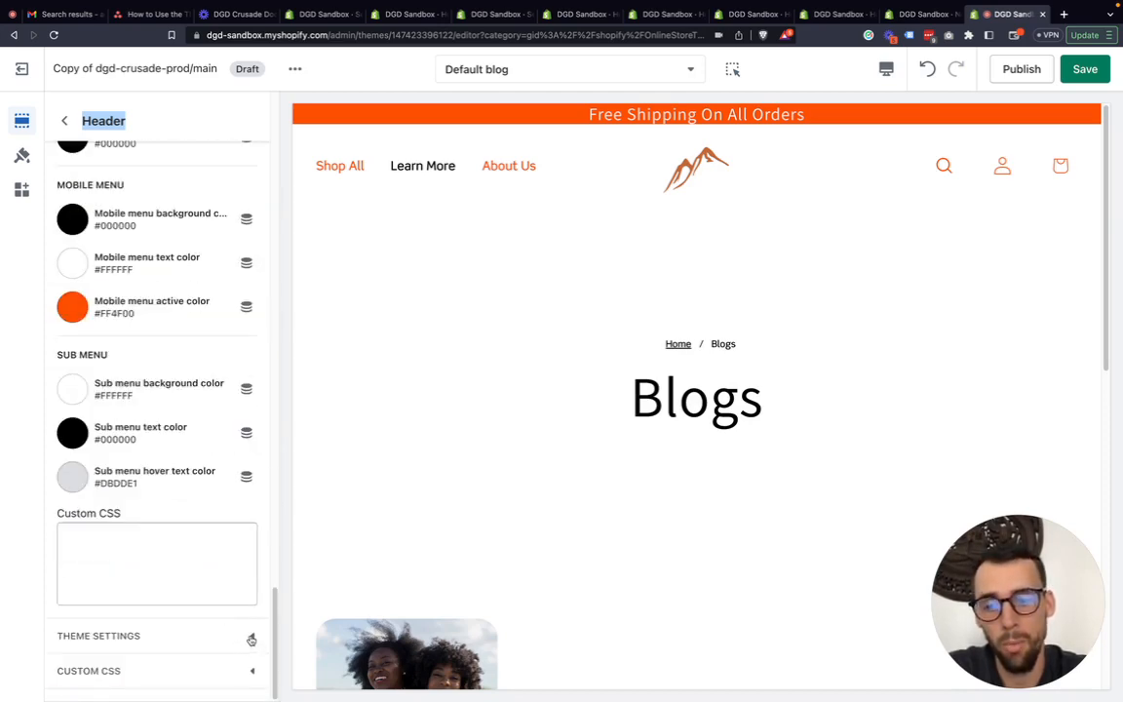
click(251, 637)
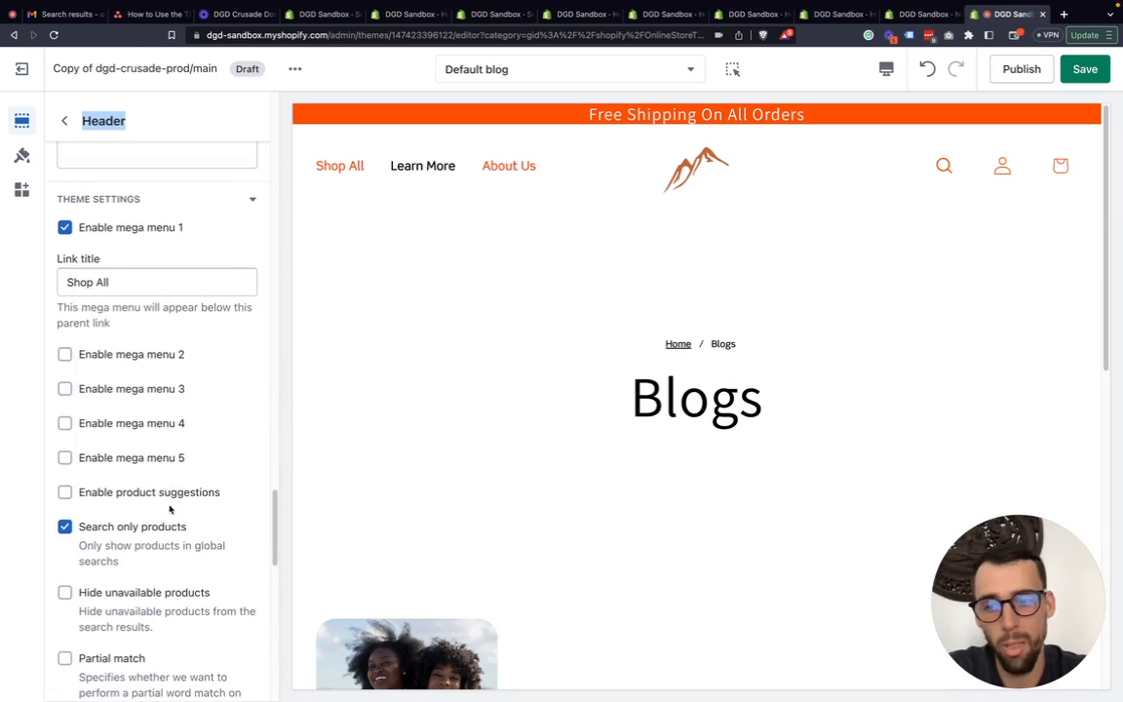
Leave the Header section's settings and review the mega menu options in the theme settings
scroll(195, 487, up, 10)
scroll(233, 407, up, 10)
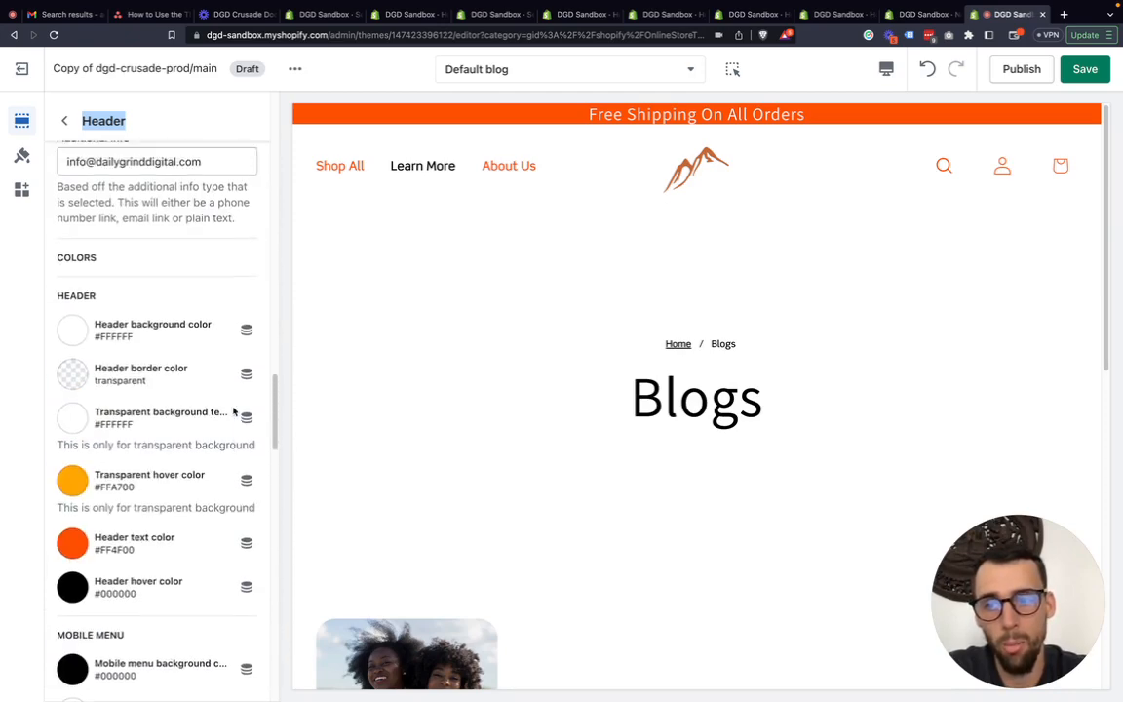
scroll(233, 389, up, 10)
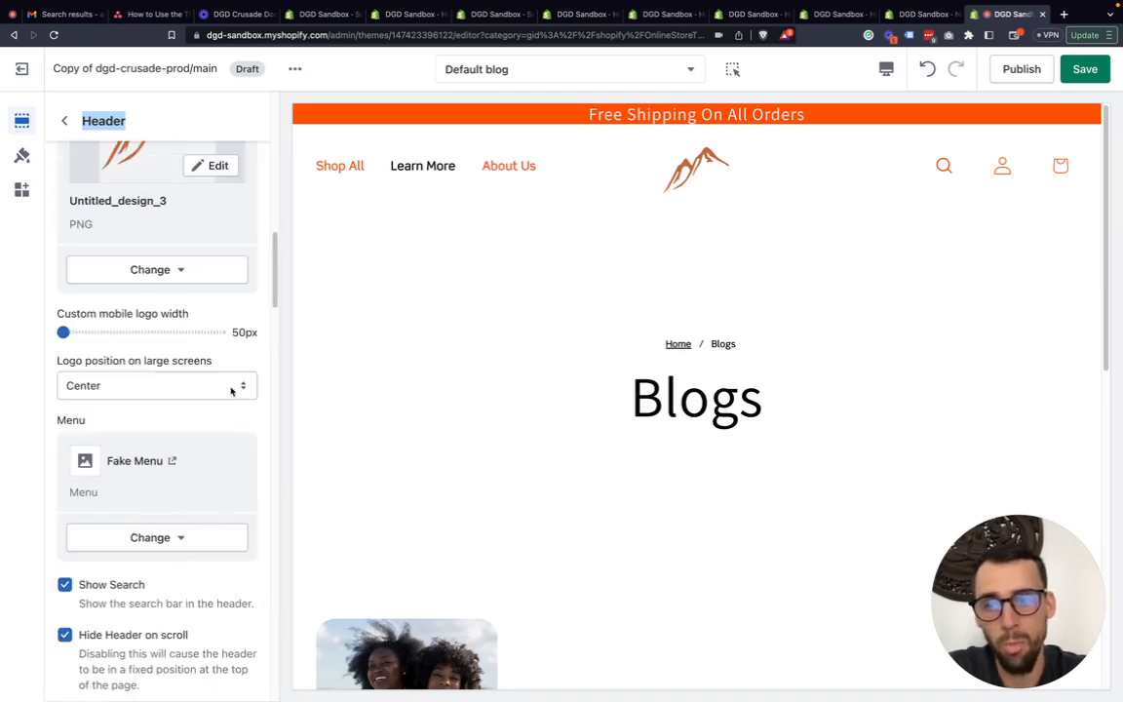
click(64, 120)
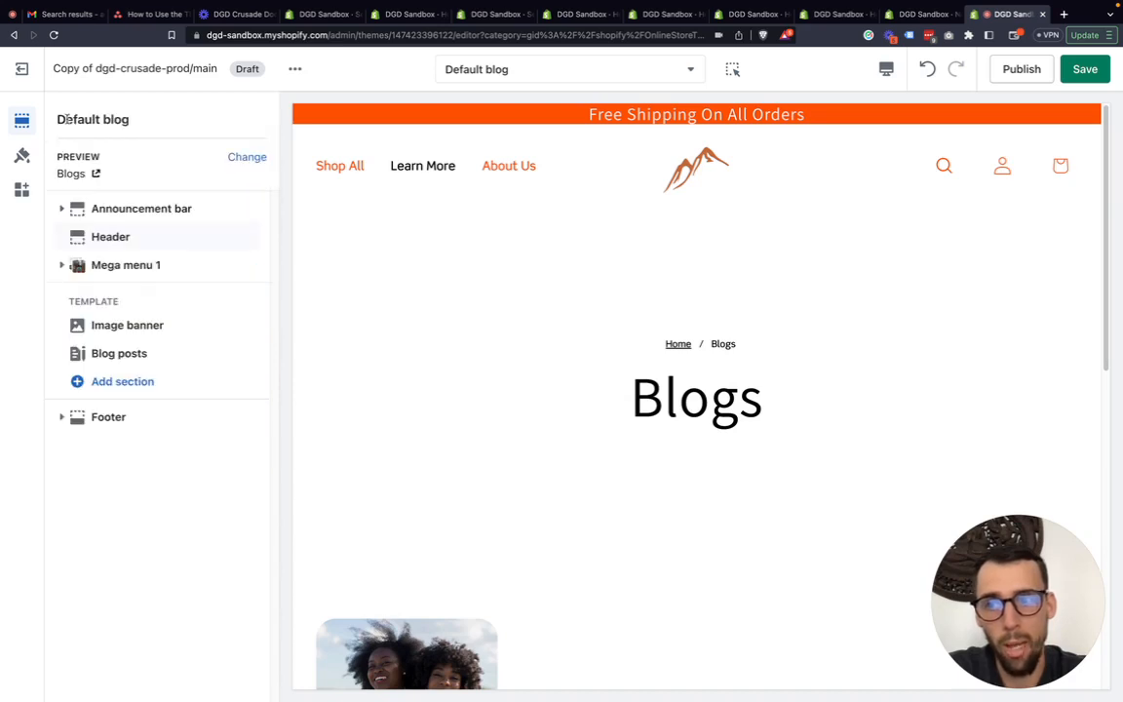
click(21, 156)
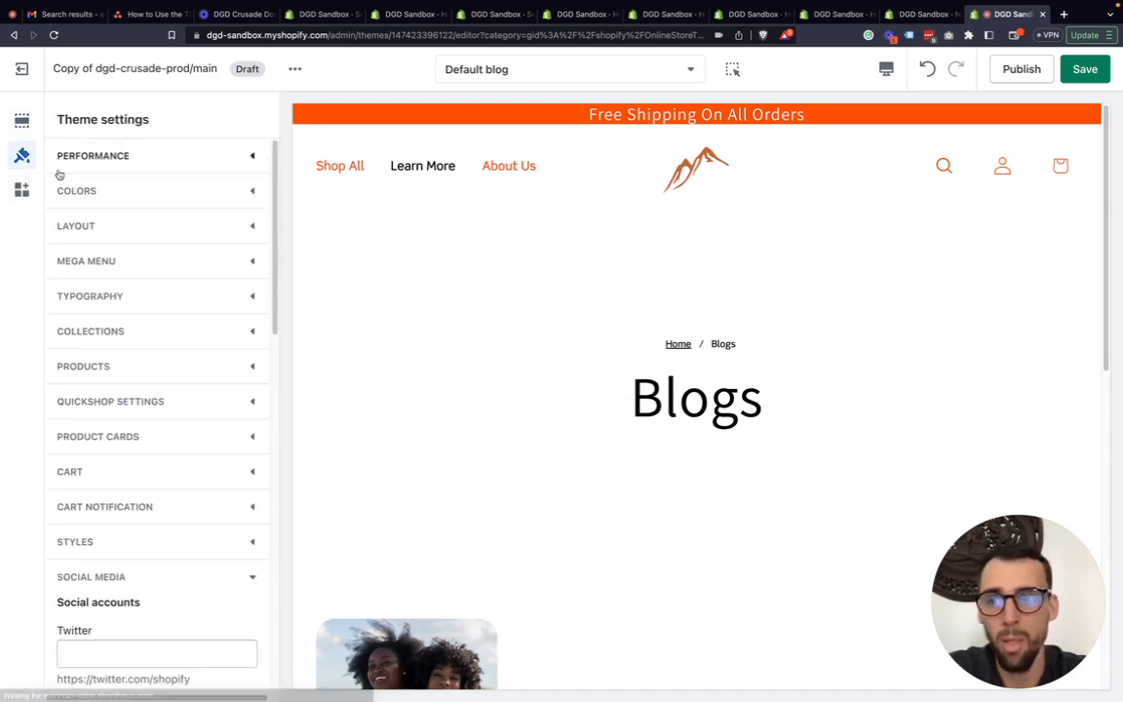
click(244, 261)
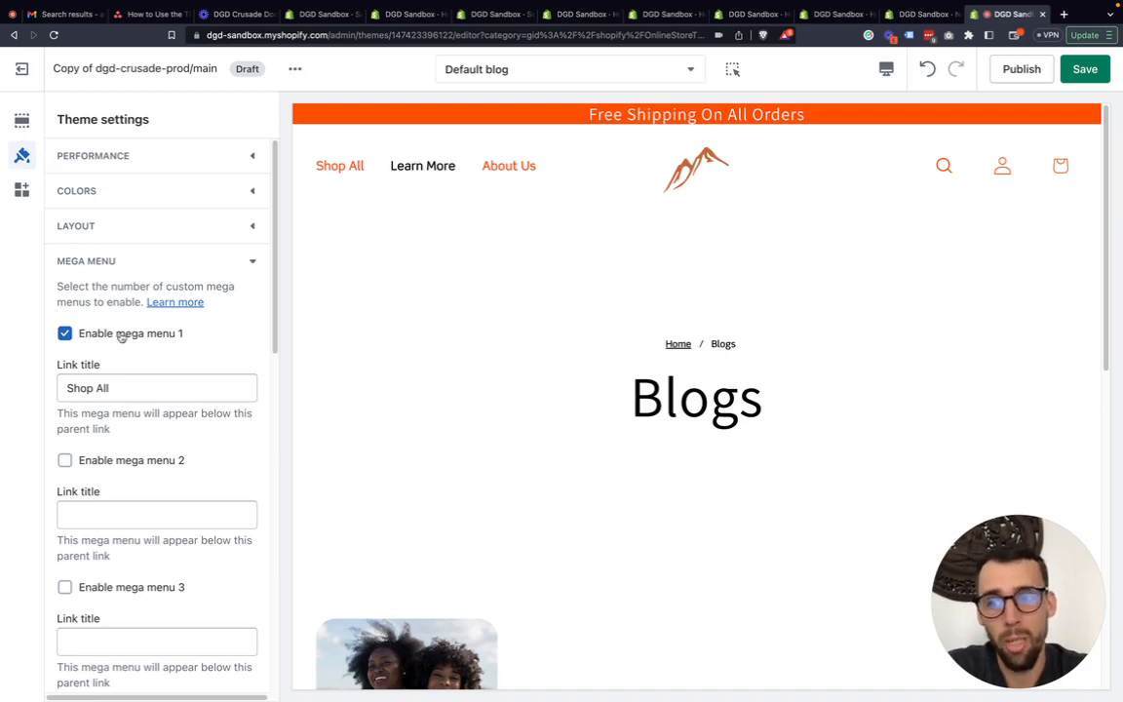
scroll(117, 458, down, 6)
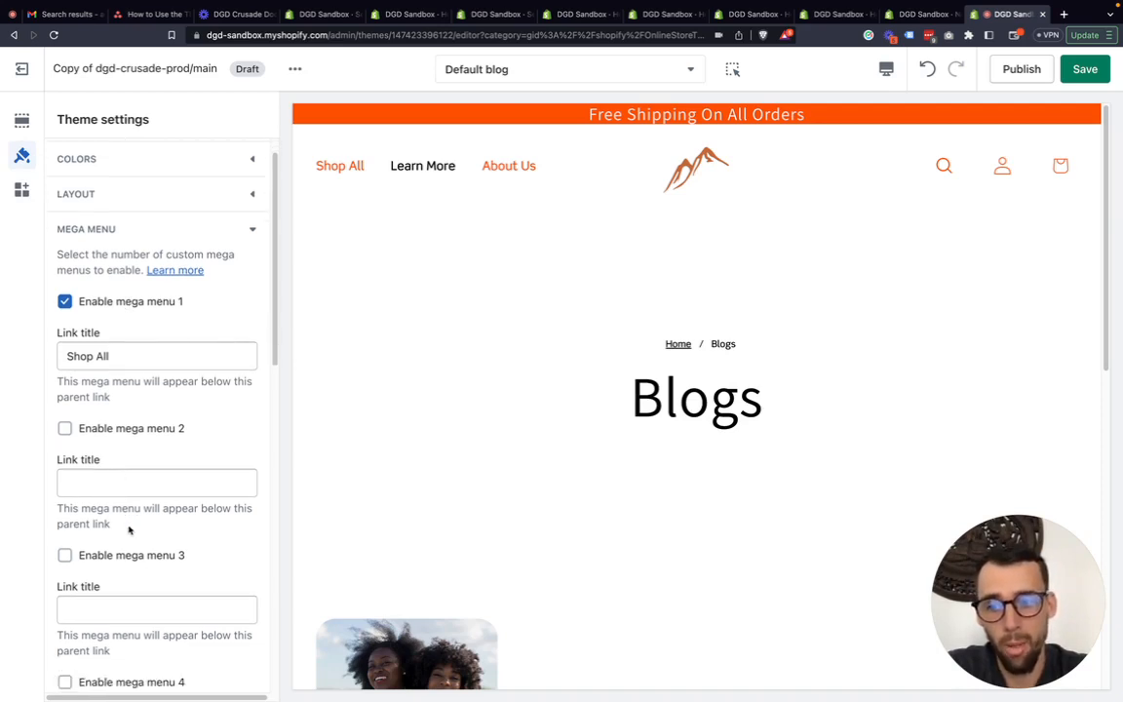
scroll(130, 527, down, 1)
scroll(130, 526, up, 7)
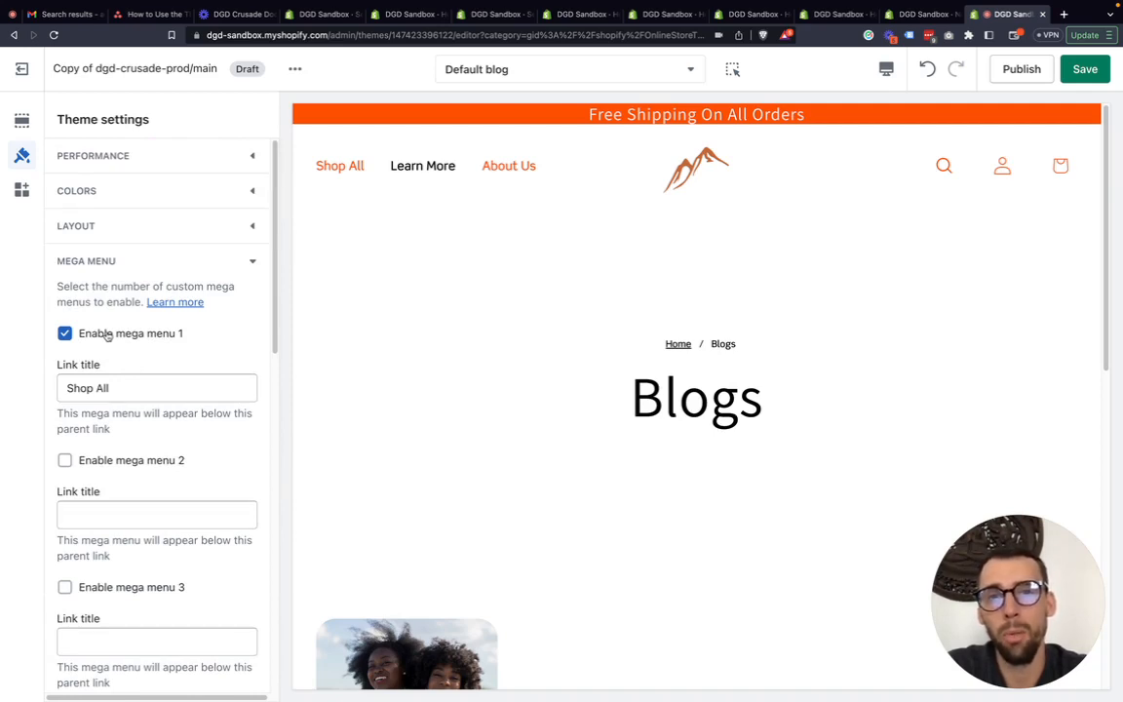
Compare mega menu 1's link title "Shop All" with the navigation links in the store preview
drag(127, 390, 60, 390)
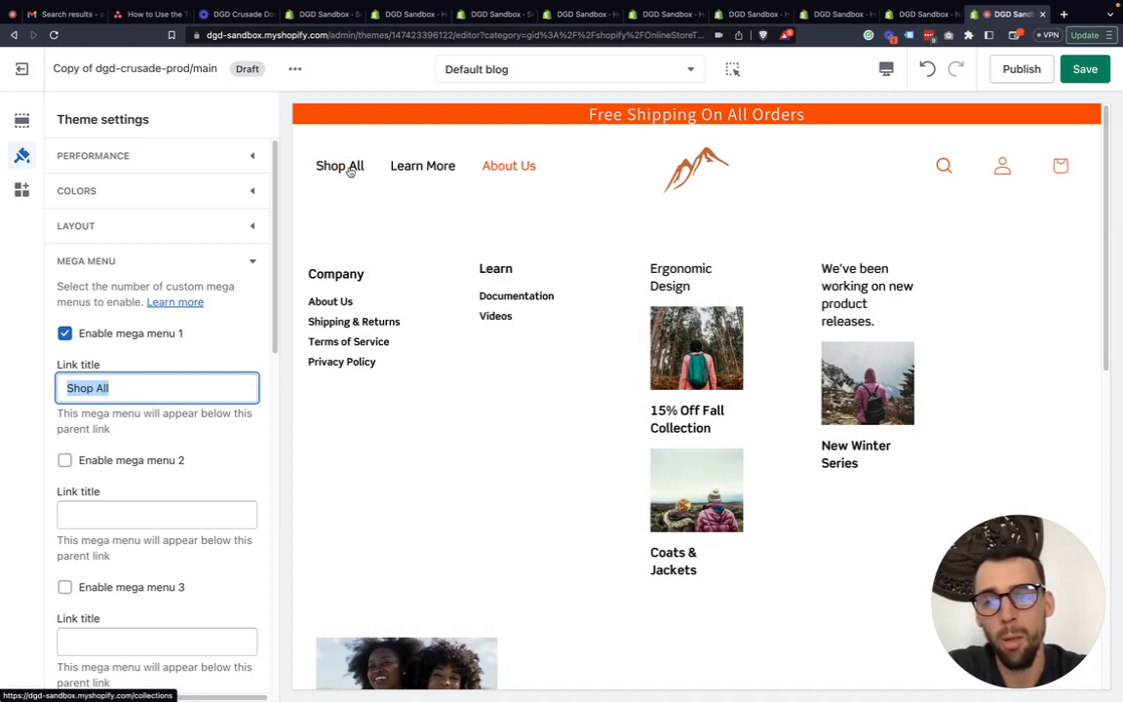
click(424, 166)
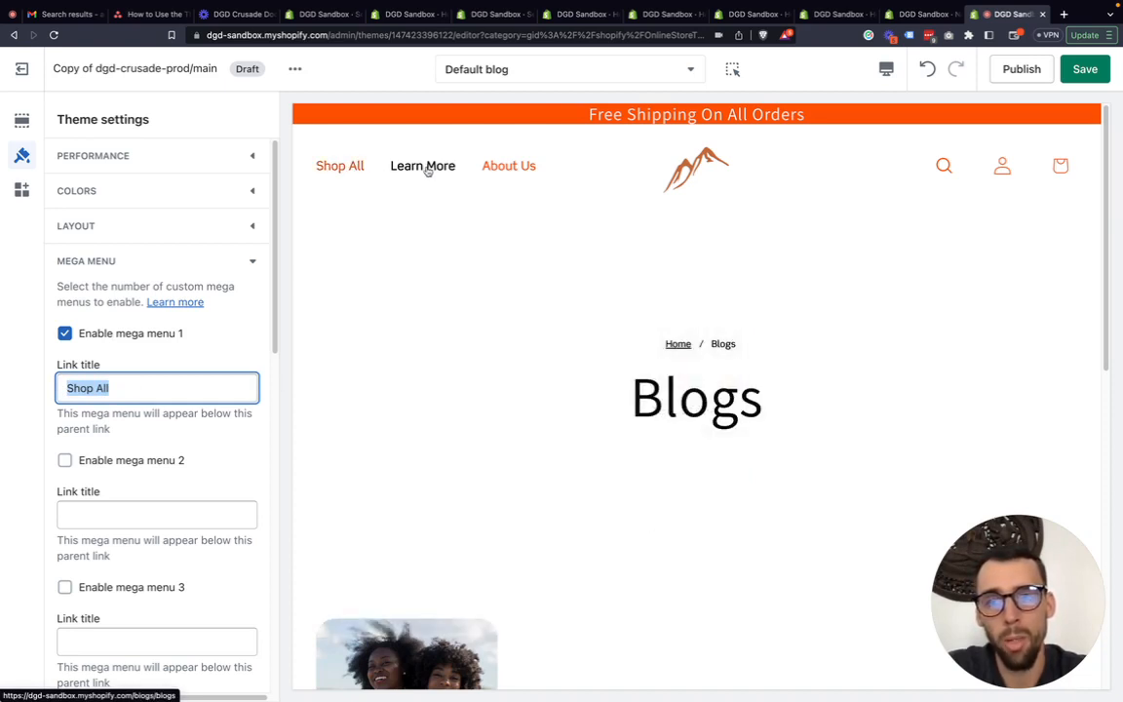
drag(139, 388, 63, 392)
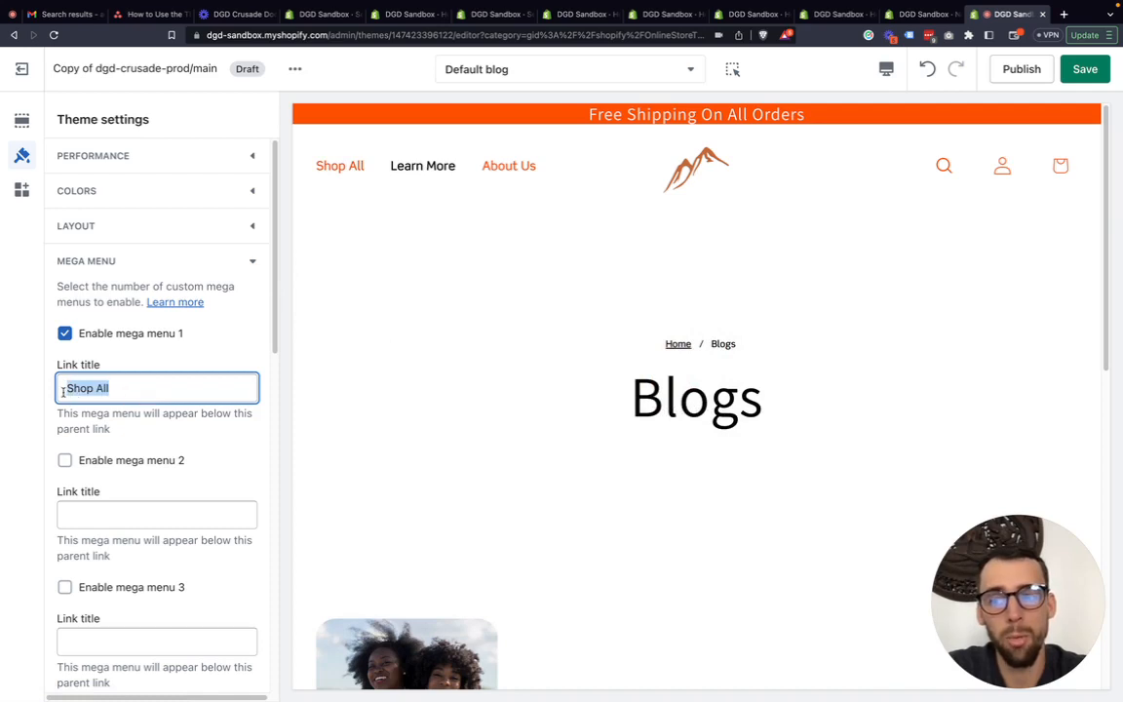
click(21, 362)
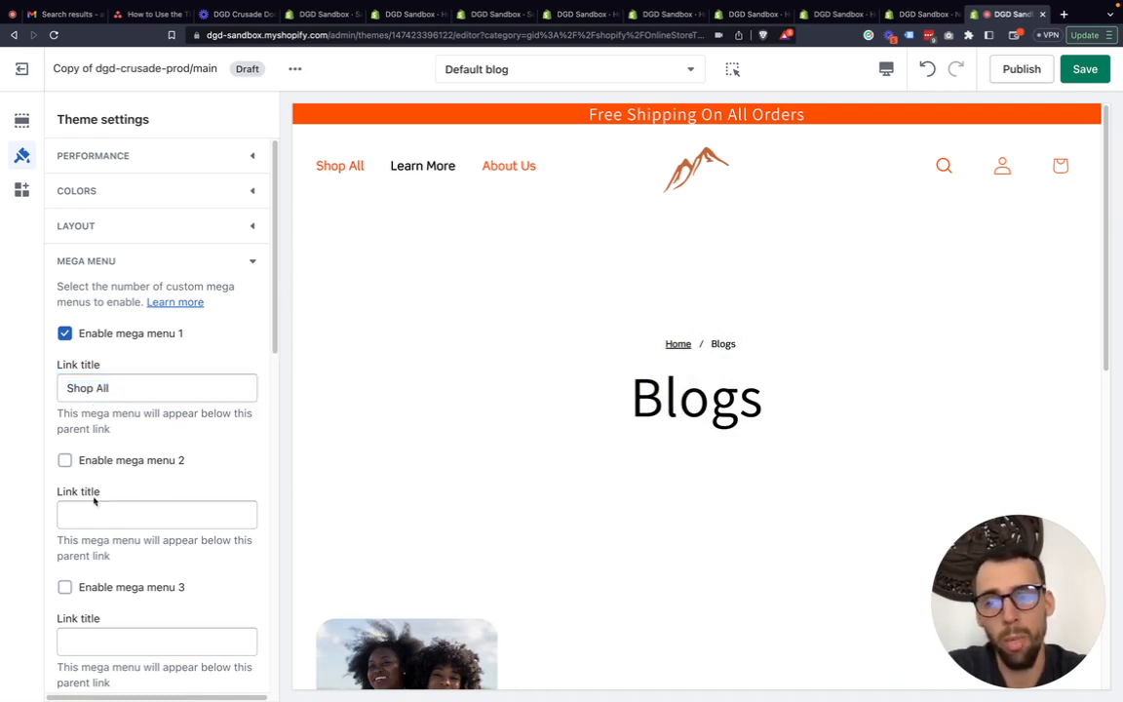
Enable mega menus 2 and 3 in the theme settings, and disable both again
click(86, 465)
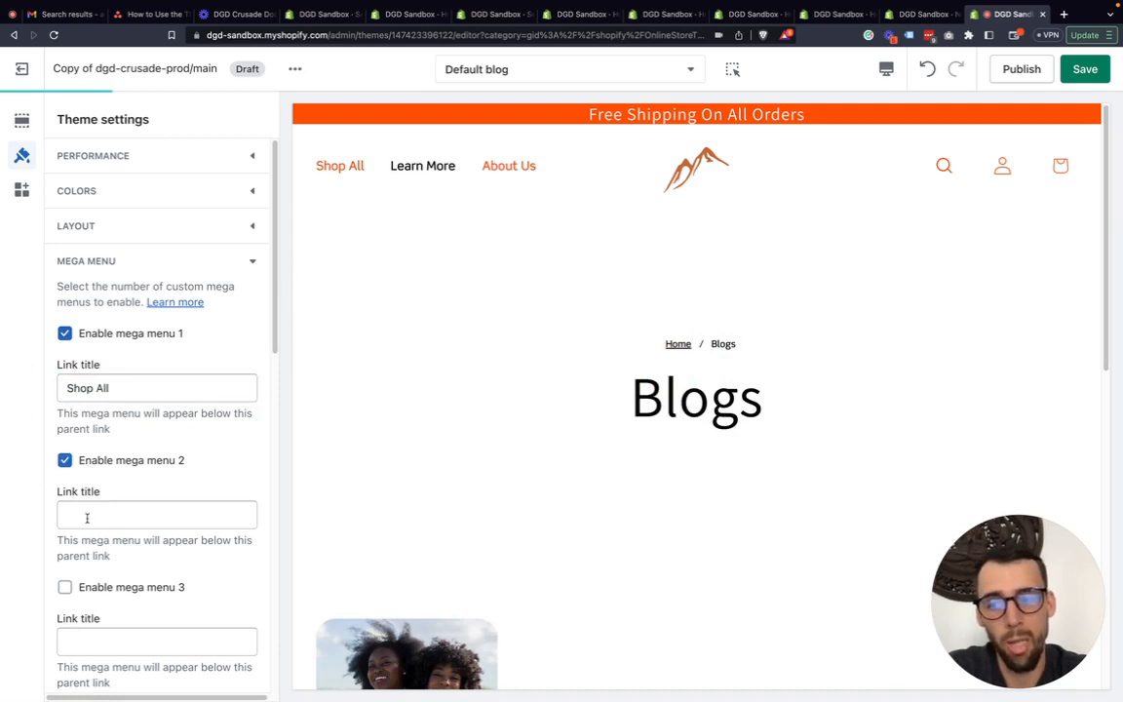
click(73, 587)
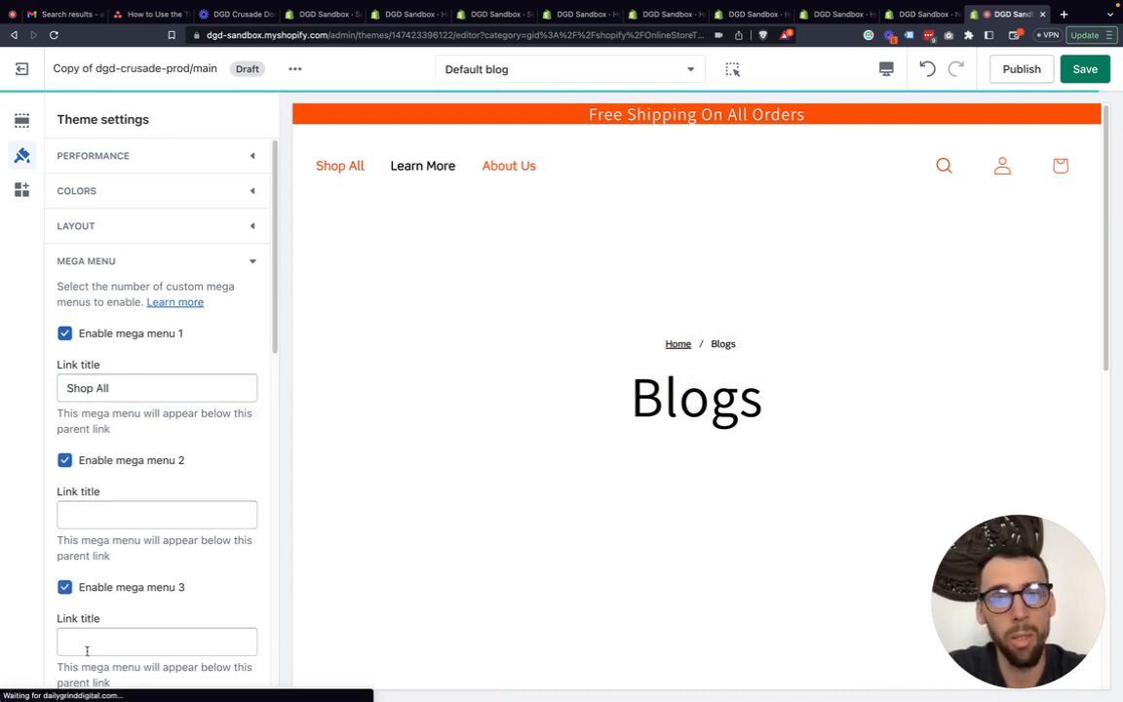
click(68, 586)
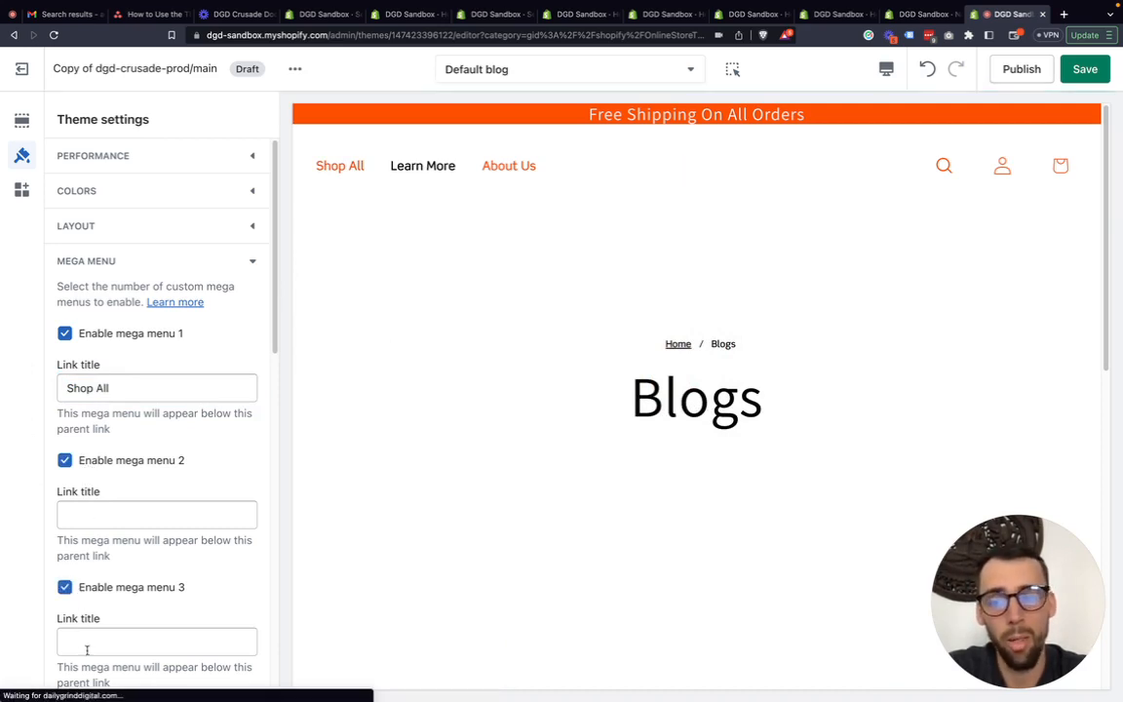
click(65, 461)
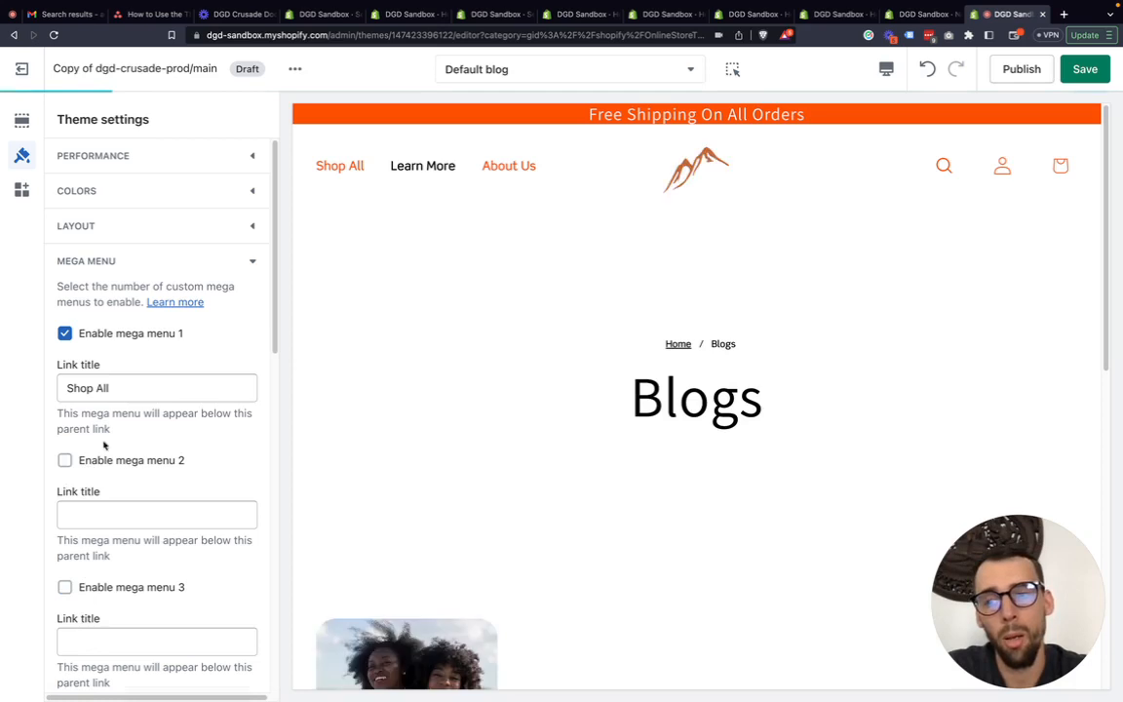
Examine the column blocks inside the Mega menu 1 section of the blog template
click(23, 120)
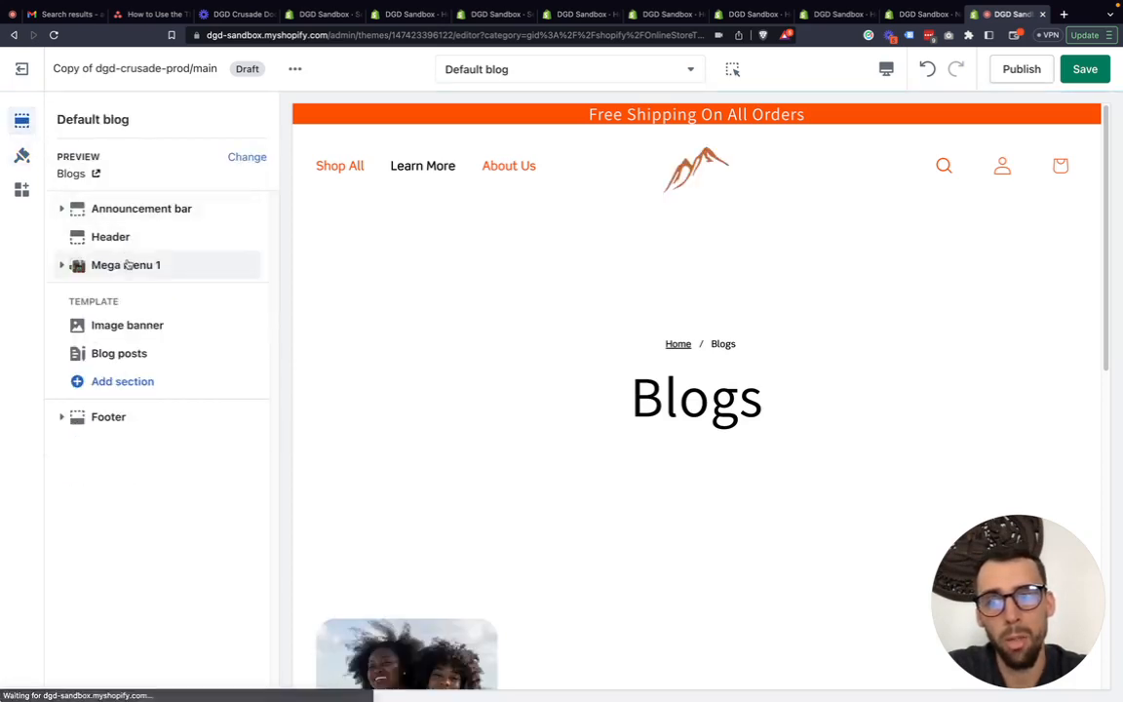
click(61, 265)
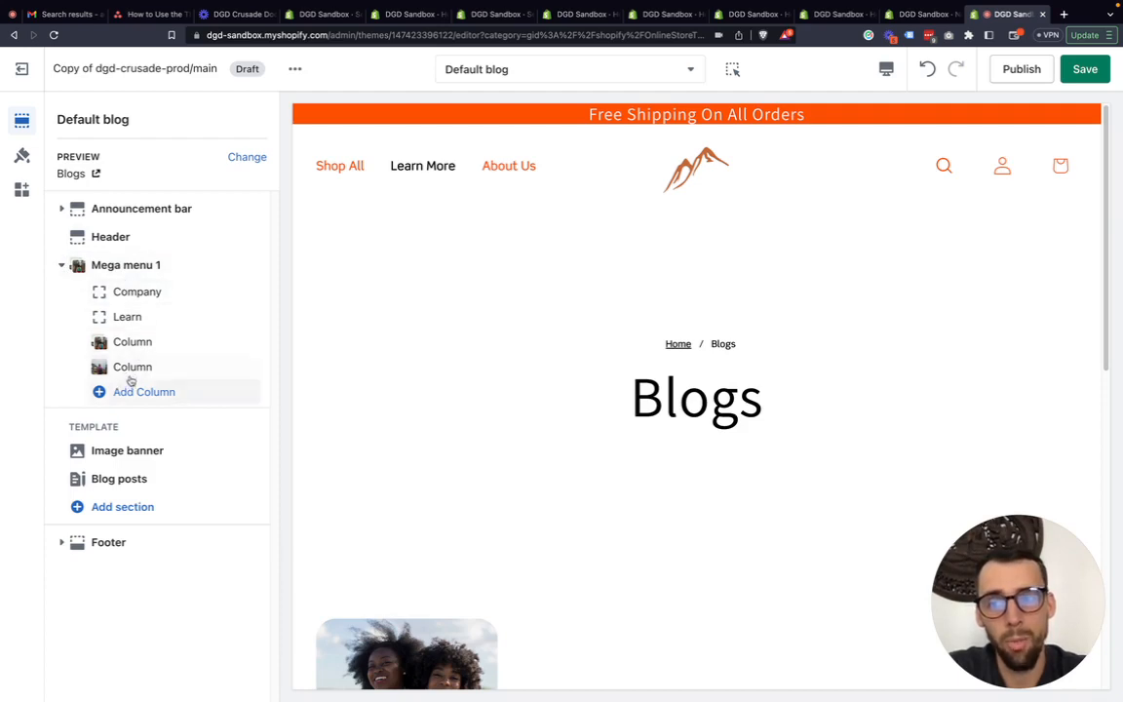
click(63, 267)
Enable mega menus 2 and 3 in the theme settings and check the template's section list for them
click(22, 155)
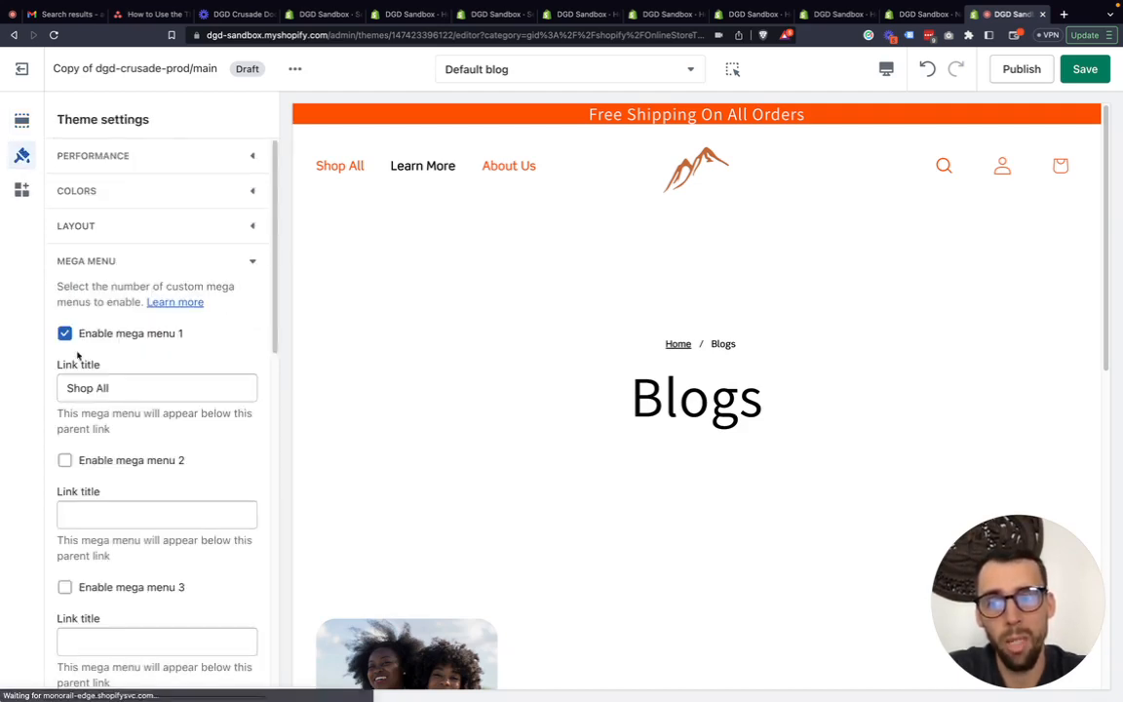
scroll(78, 366, down, 1)
click(64, 445)
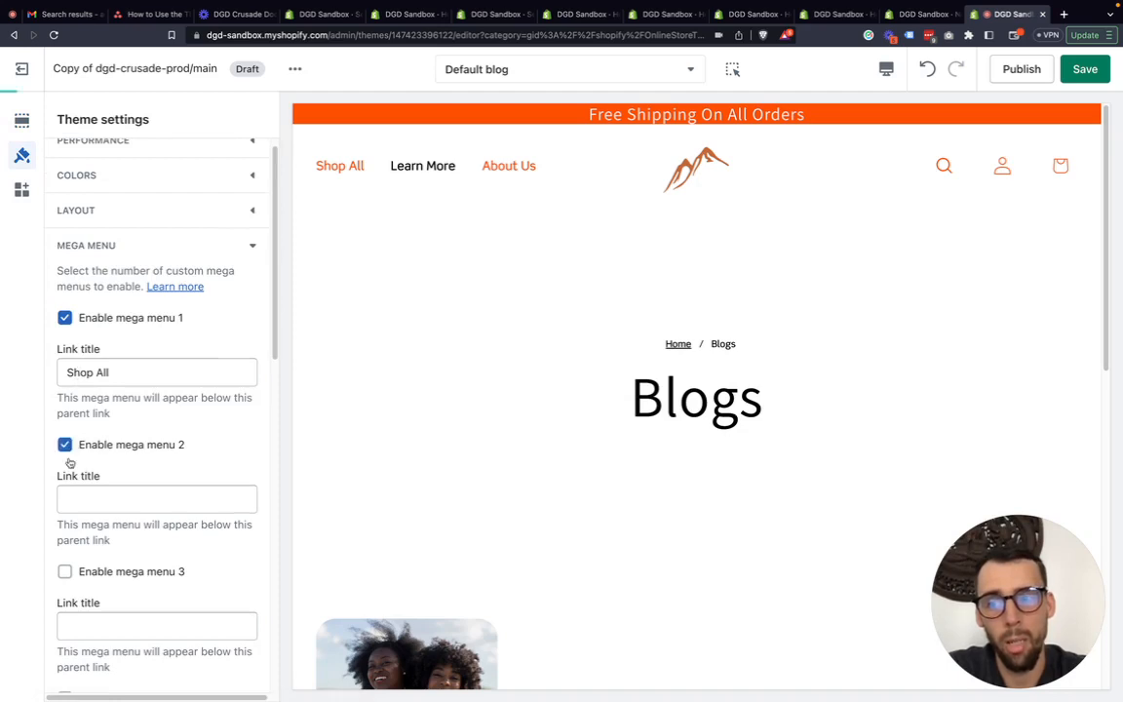
click(64, 571)
click(22, 120)
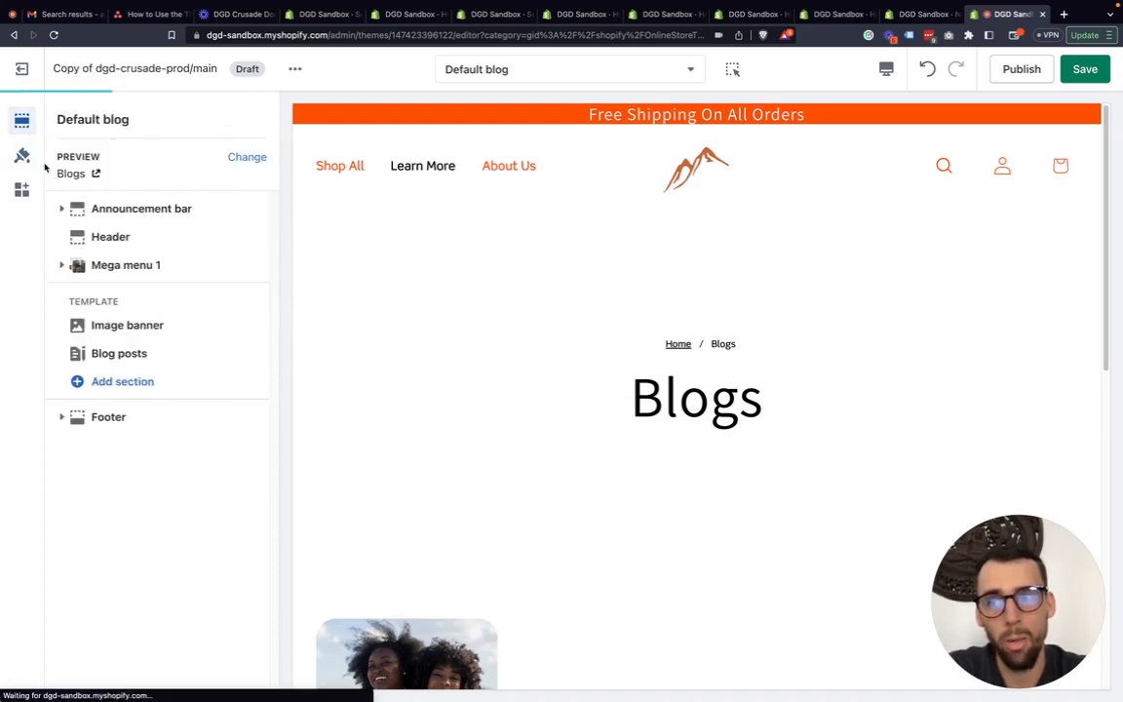
click(60, 265)
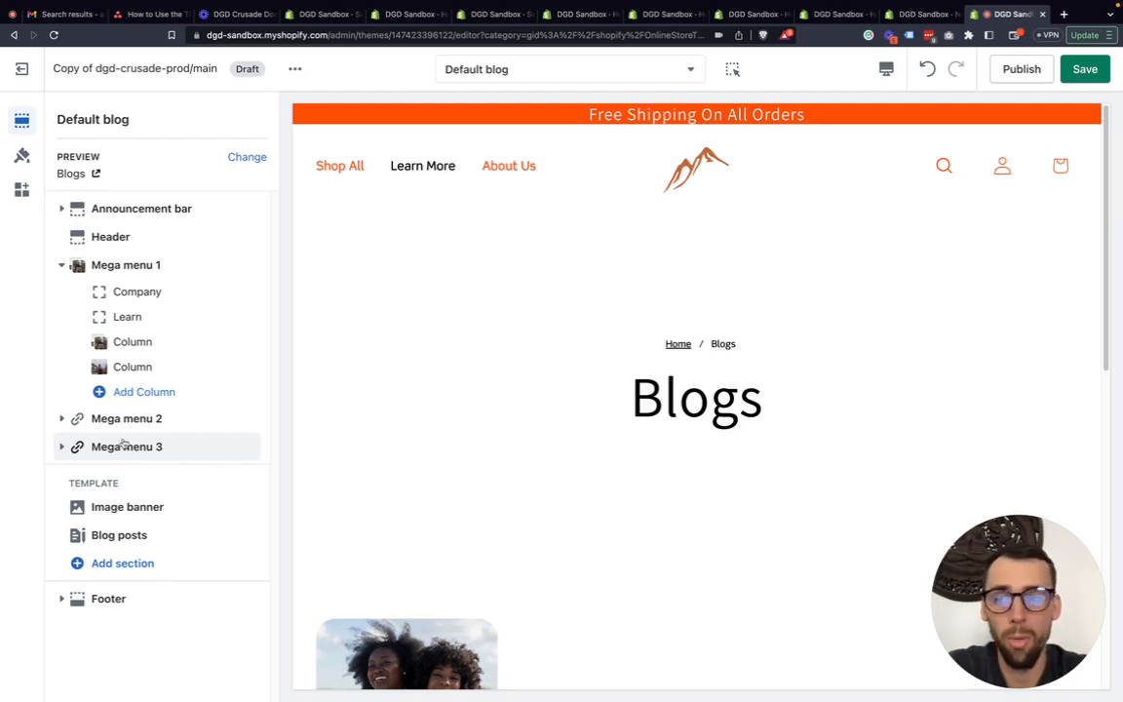
Disable mega menus 2 and 3 in the theme settings and collapse the mega menu options
click(21, 155)
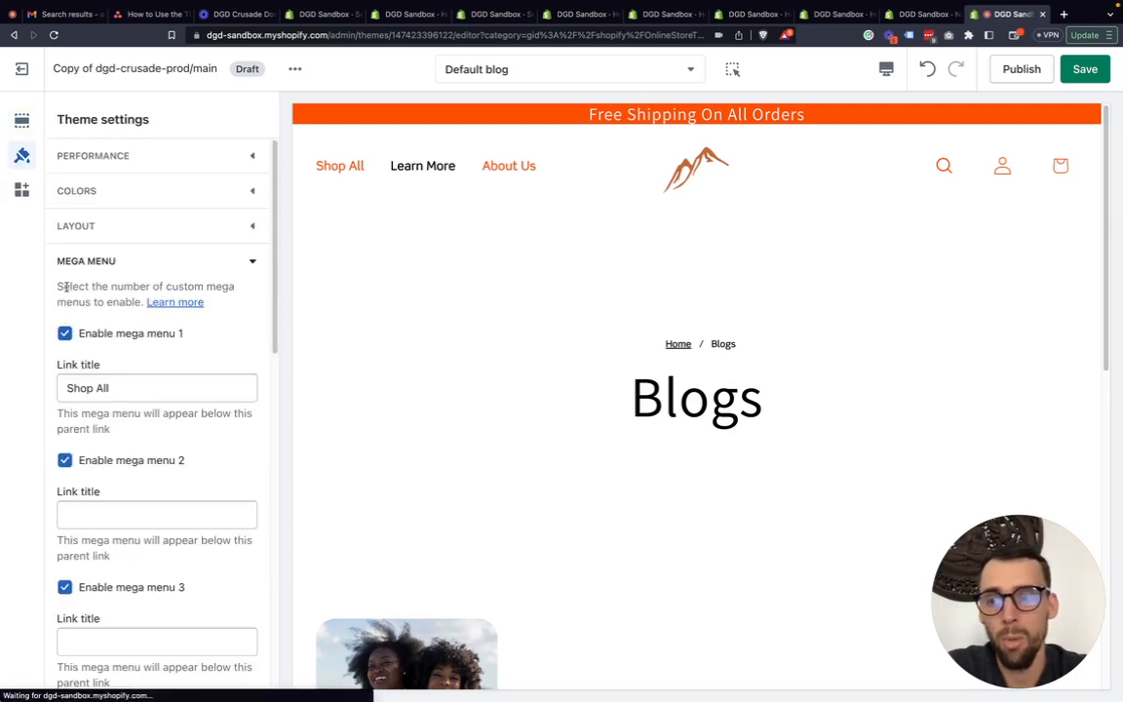
click(65, 459)
click(65, 587)
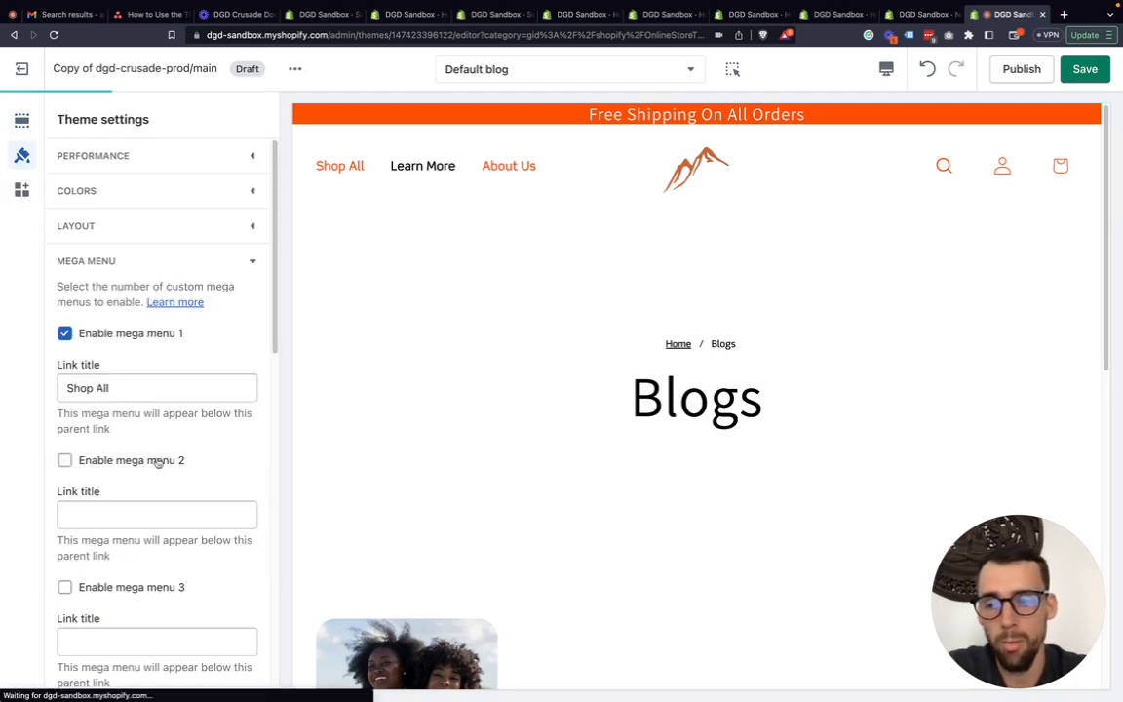
click(250, 261)
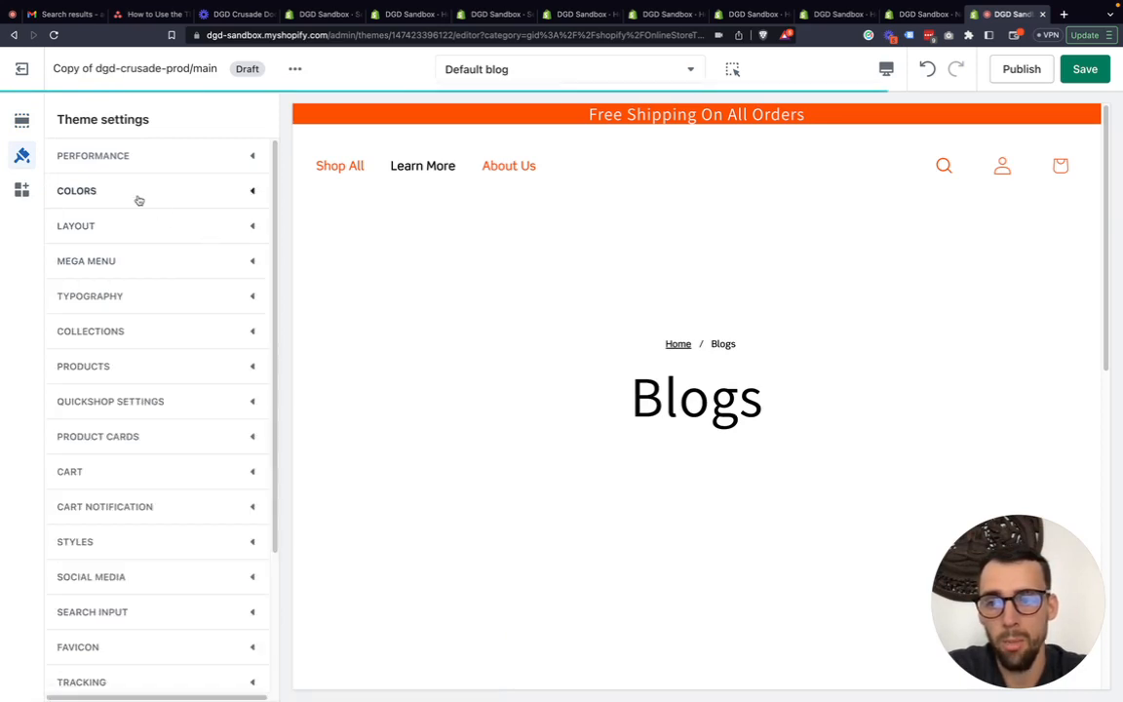
Open the Mega menu 1 section's settings and set its image height to 1.5:1
click(22, 120)
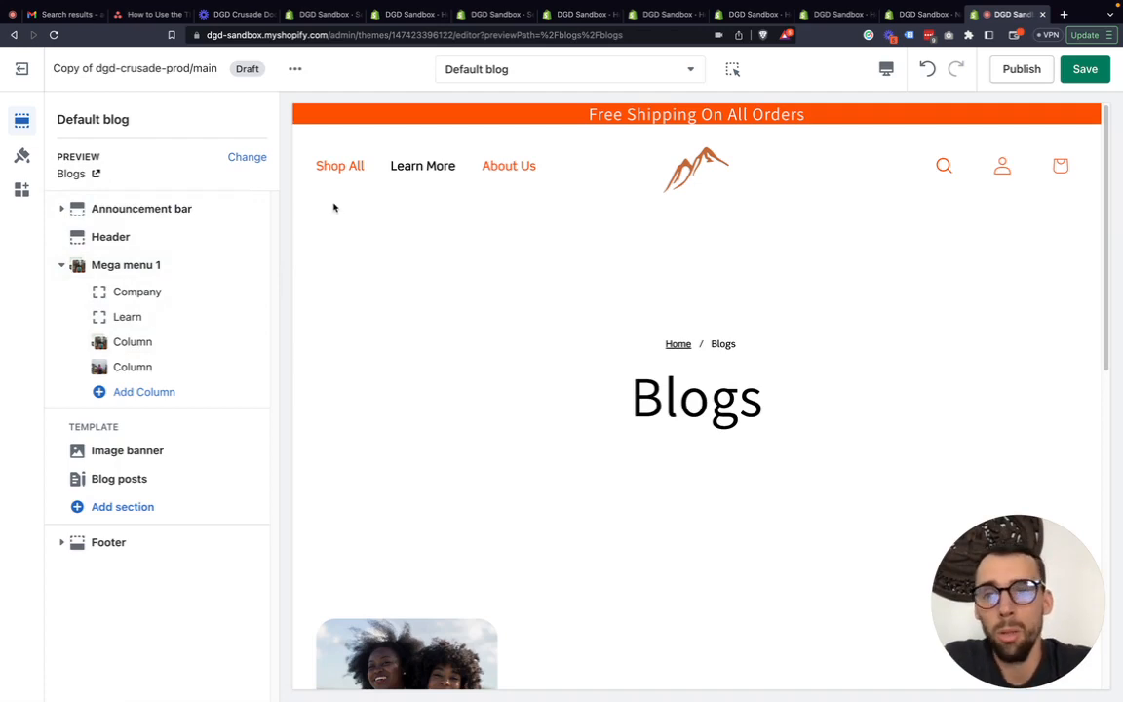
click(184, 267)
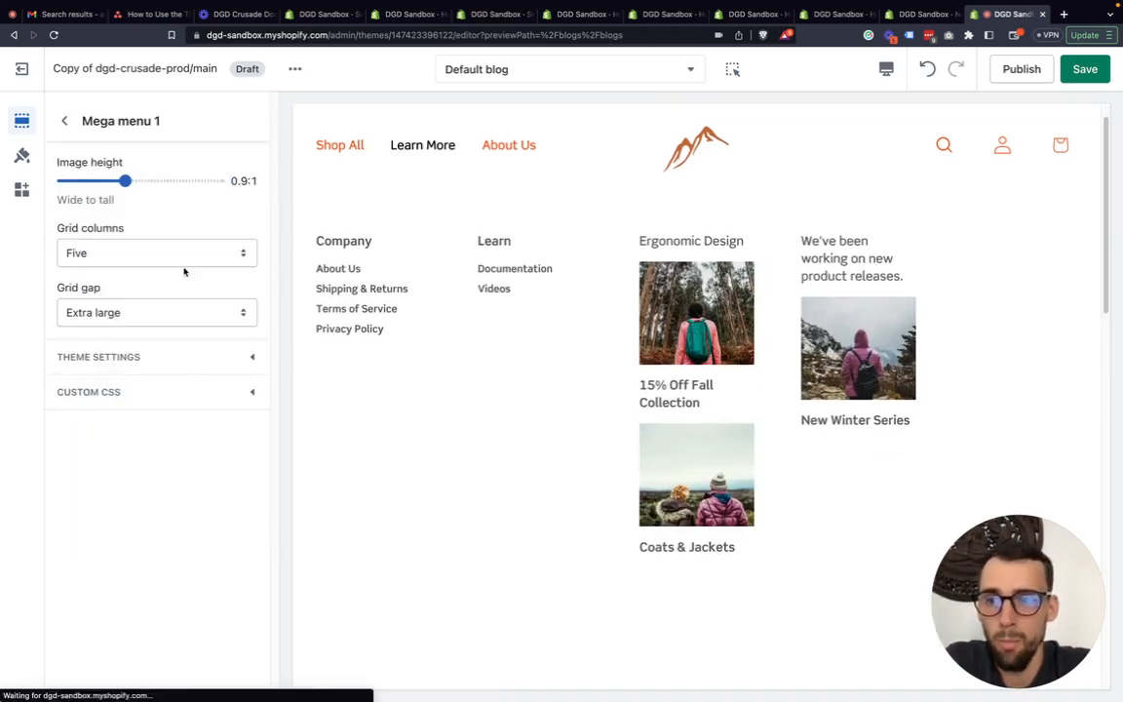
click(143, 254)
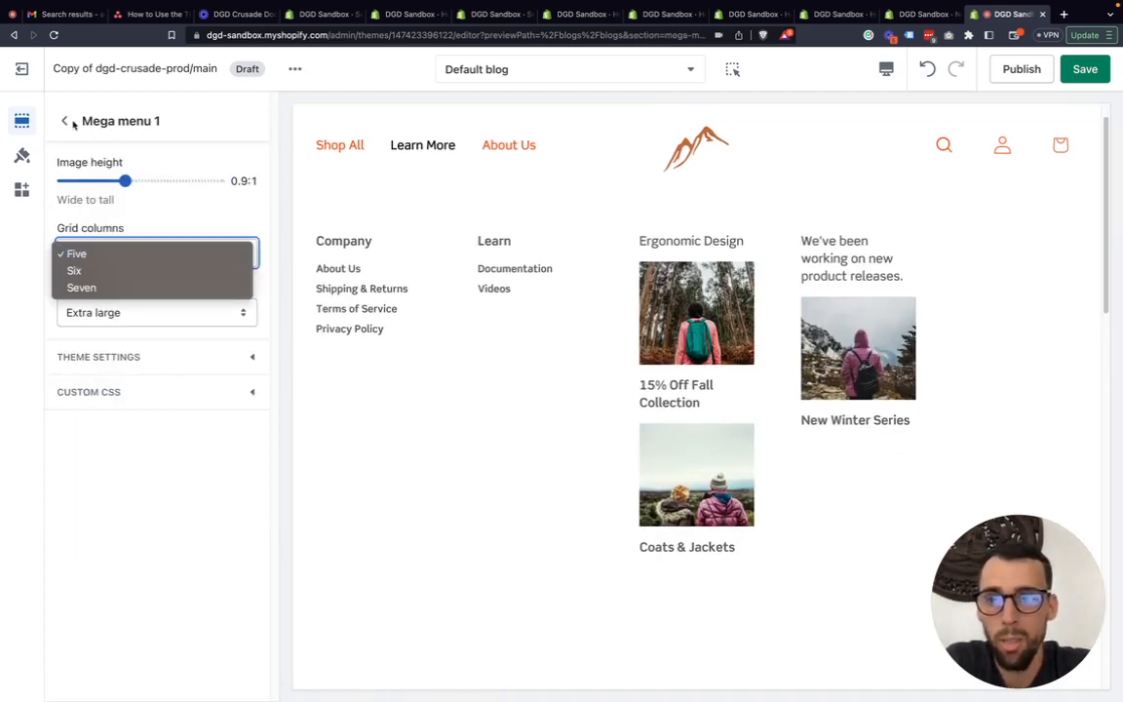
click(66, 121)
click(128, 263)
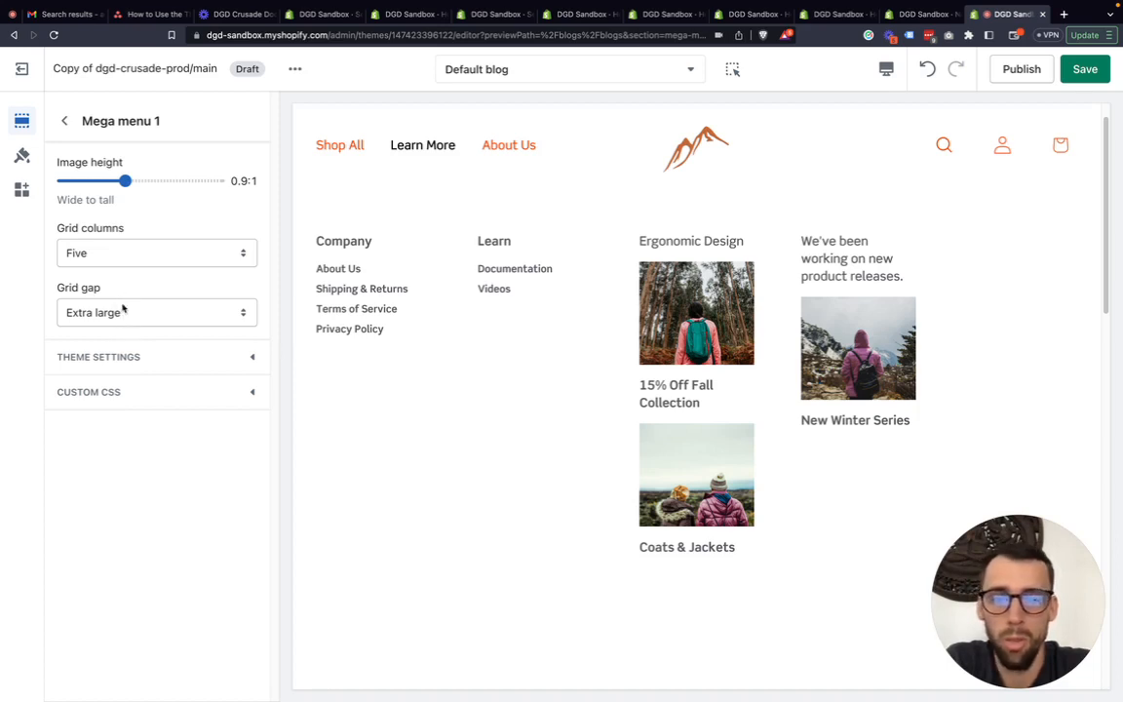
drag(125, 181, 215, 182)
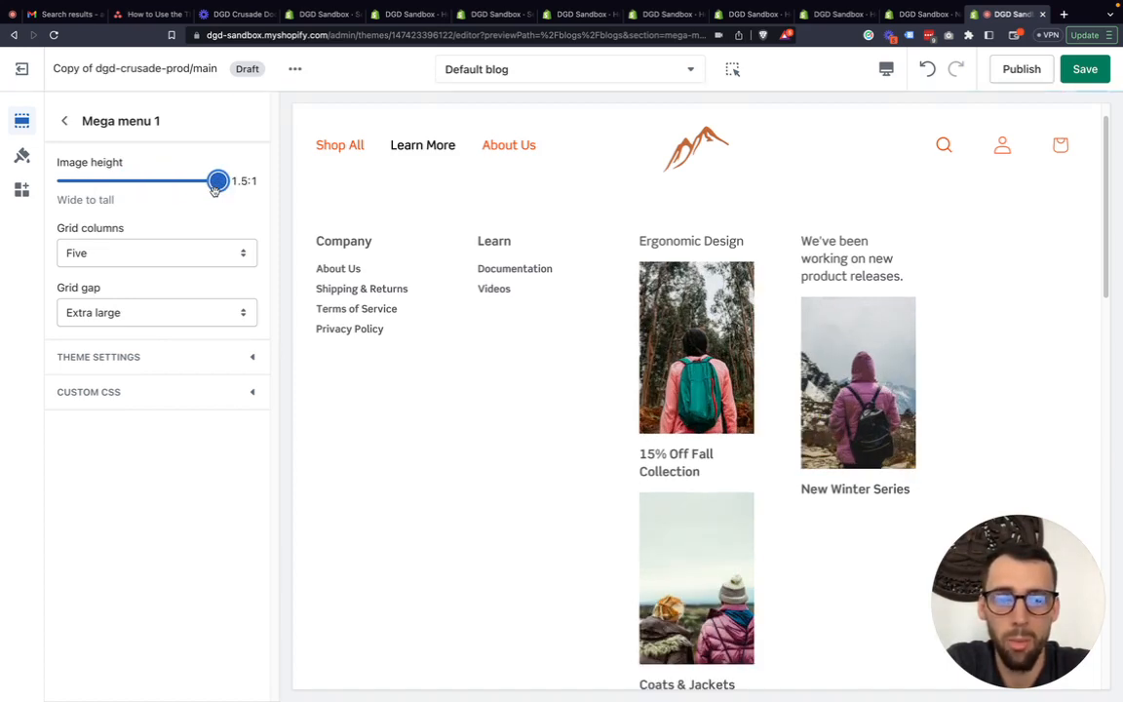
mouse_move(215, 187)
mouse_down()
mouse_move(62, 187)
mouse_move(216, 186)
mouse_up()
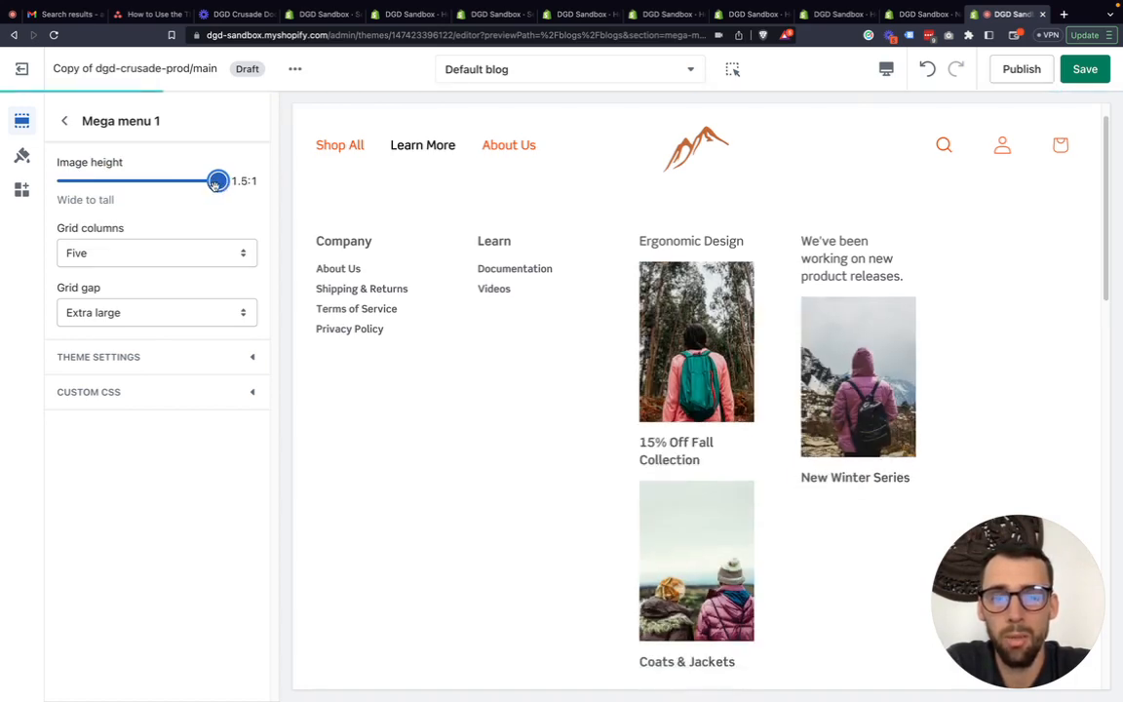
Review the grid column choices for Mega menu 1 against the columns shown in the preview
click(137, 255)
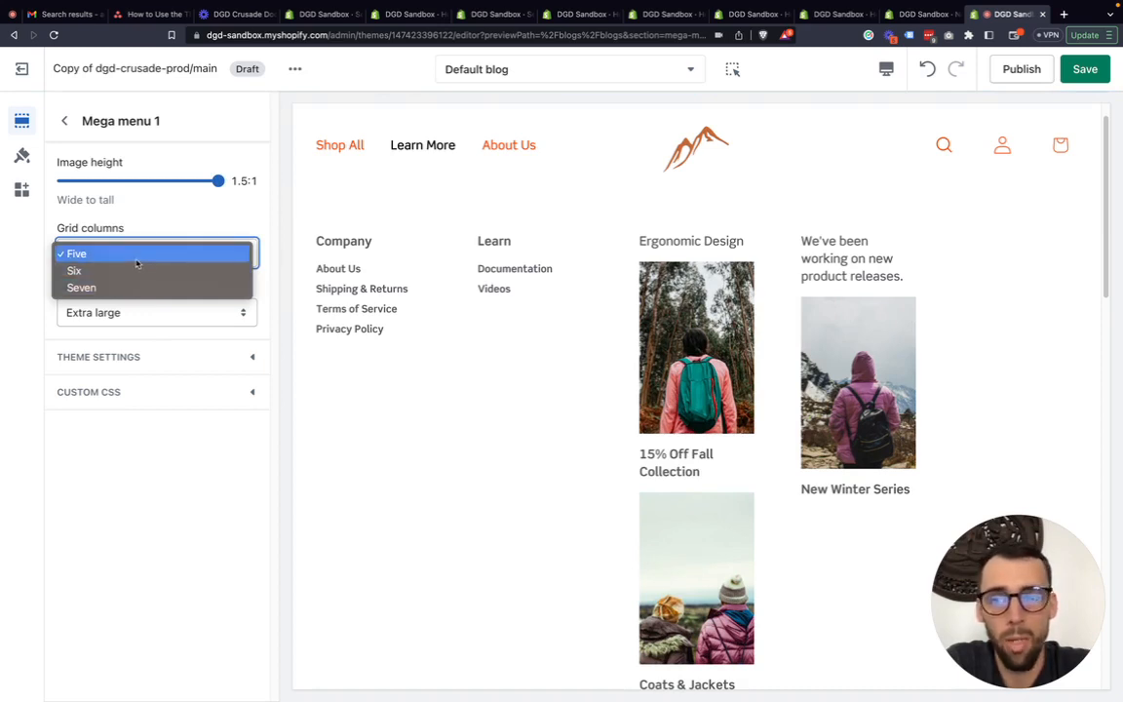
click(164, 217)
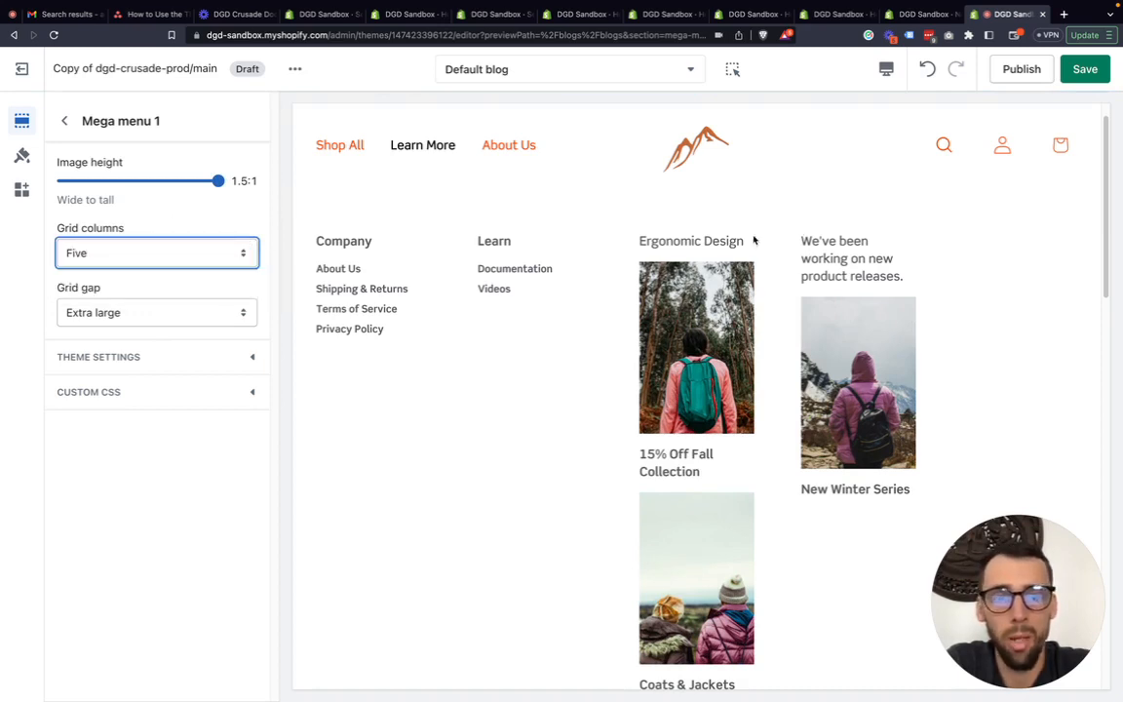
drag(467, 244, 960, 247)
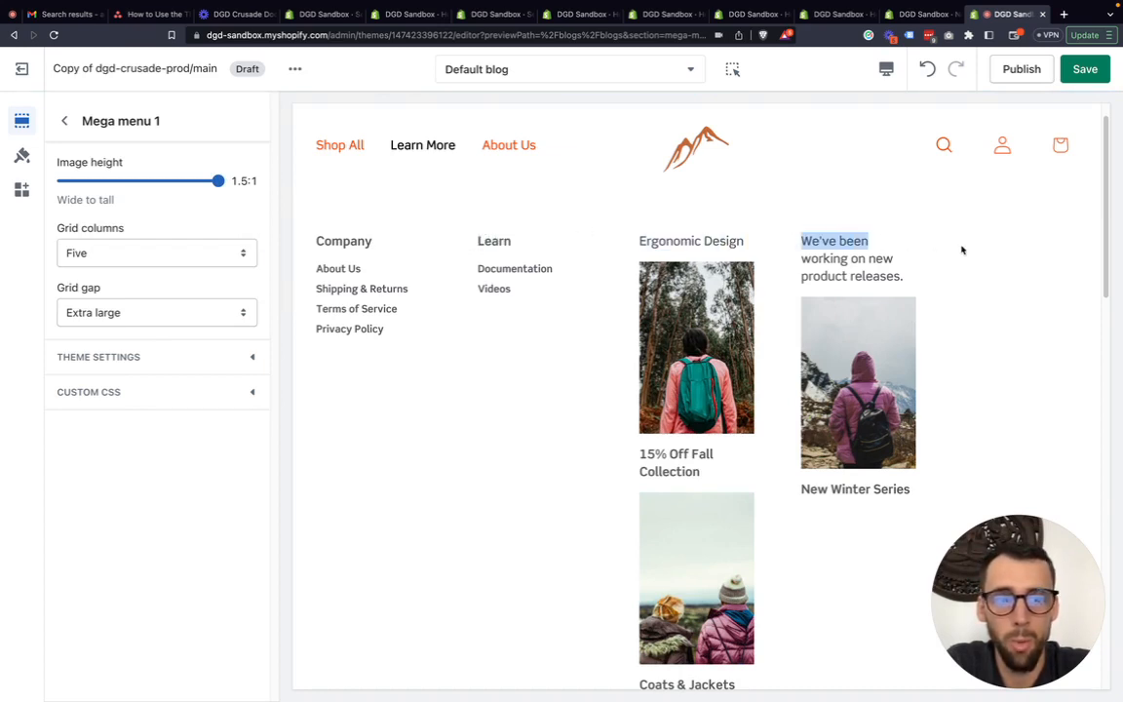
click(1020, 249)
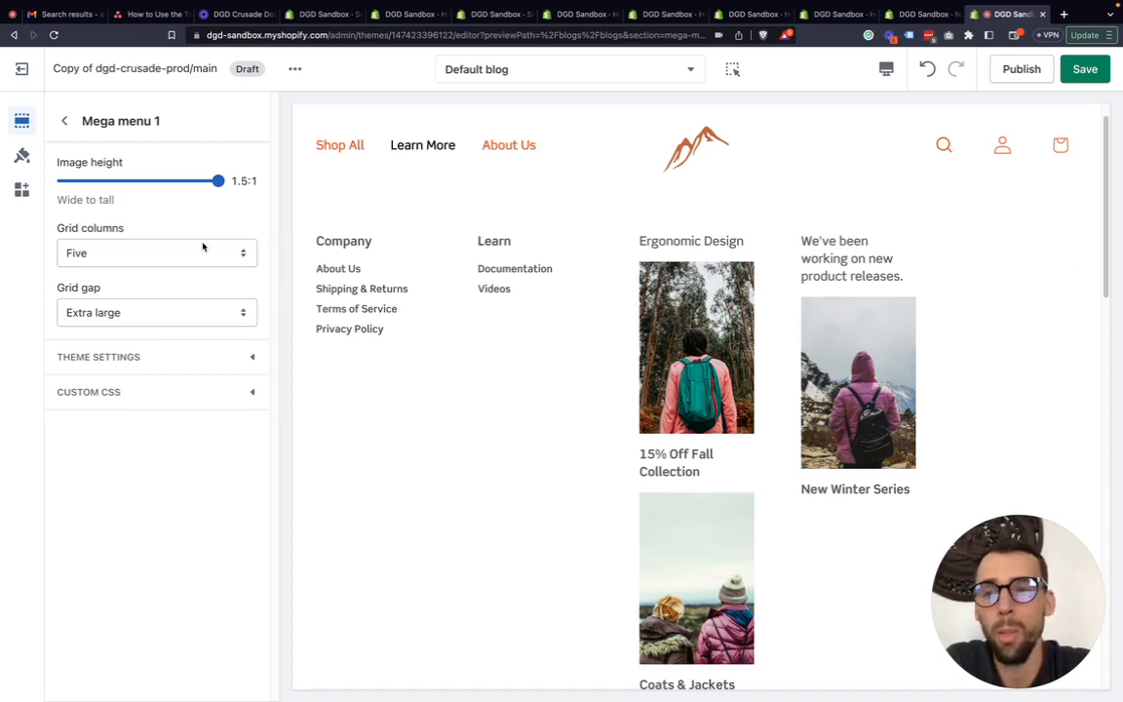
Try the Default and Large grid gaps for Mega menu 1 and set the gap back to Extra large
click(112, 312)
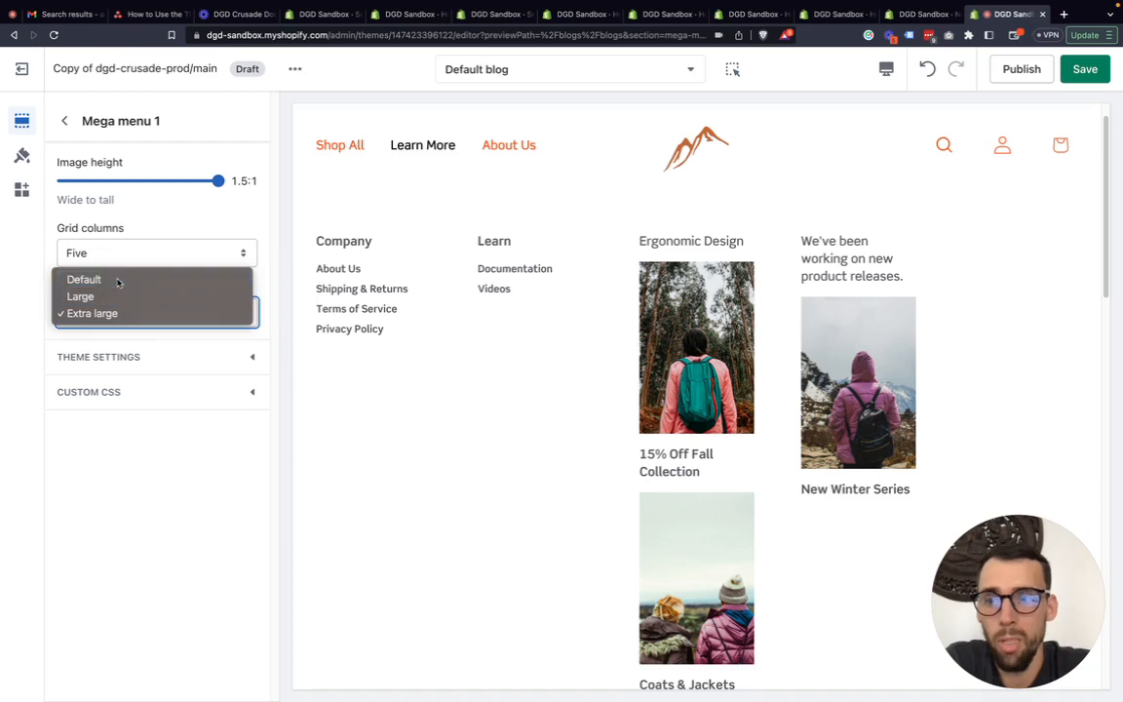
click(117, 281)
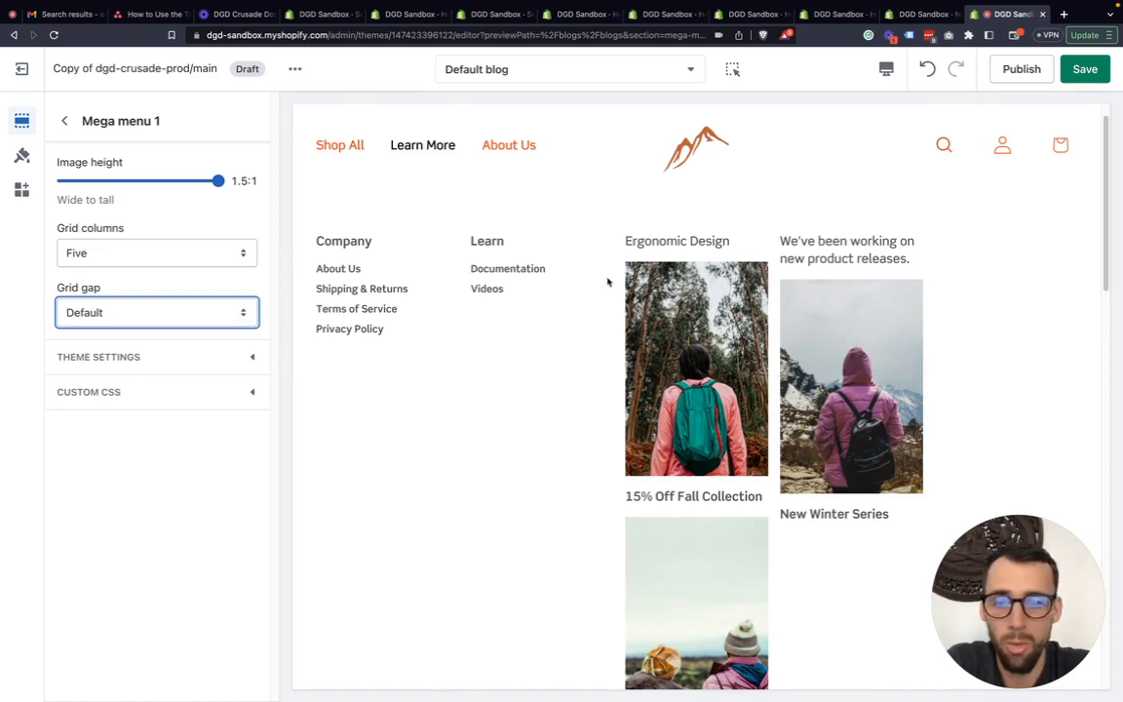
click(102, 322)
click(110, 325)
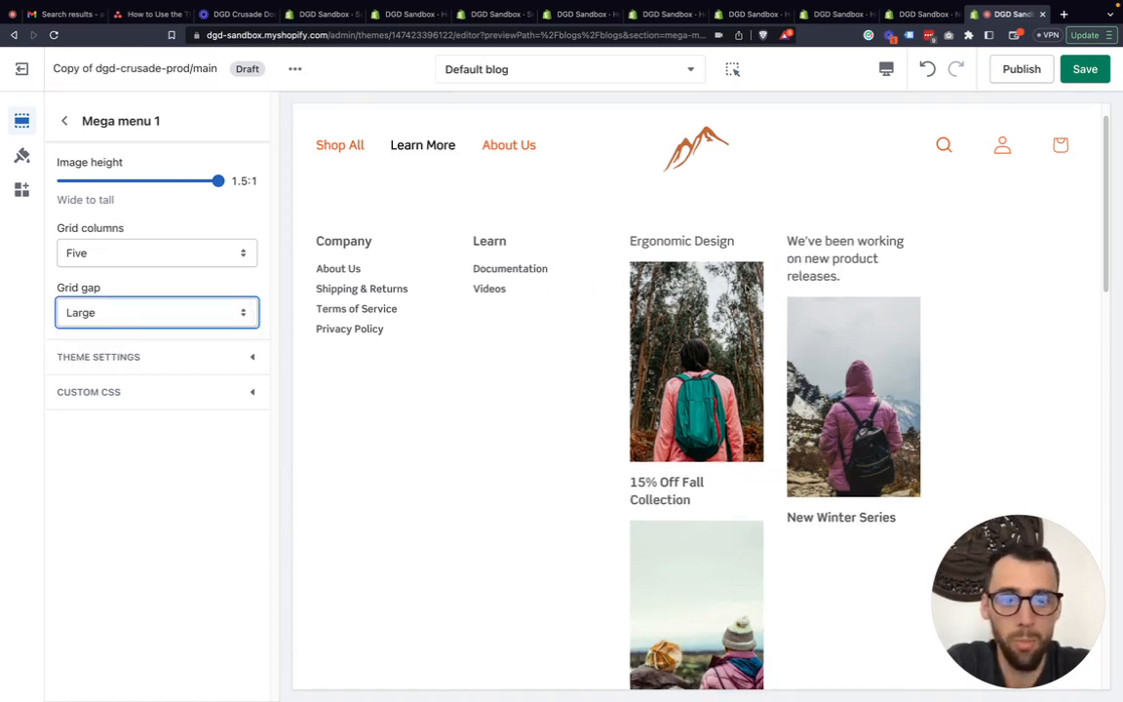
click(137, 310)
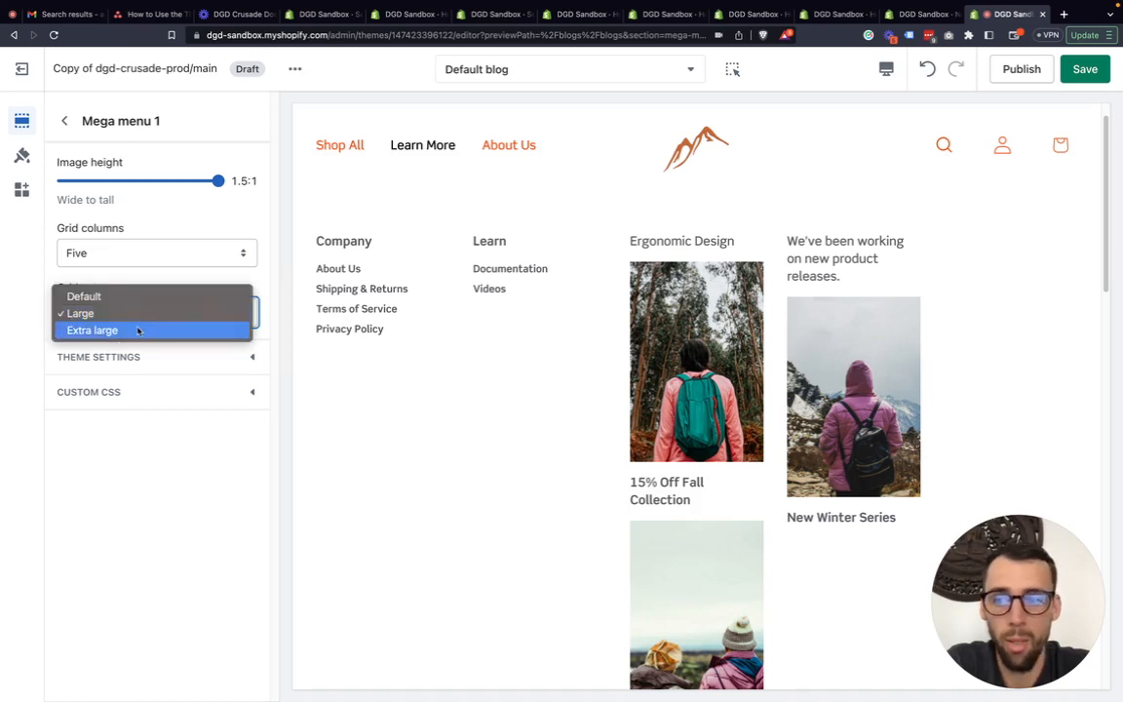
click(137, 331)
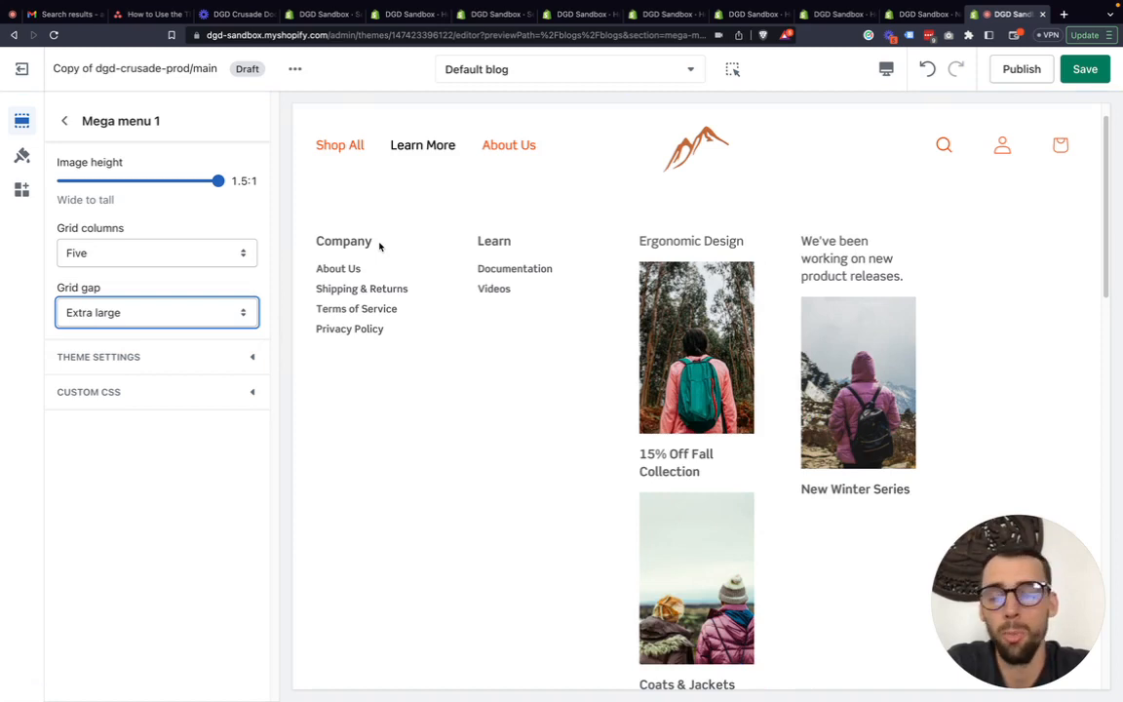
Add a new column block to Mega menu 1 and enter "Text Area" as its top content text
click(64, 120)
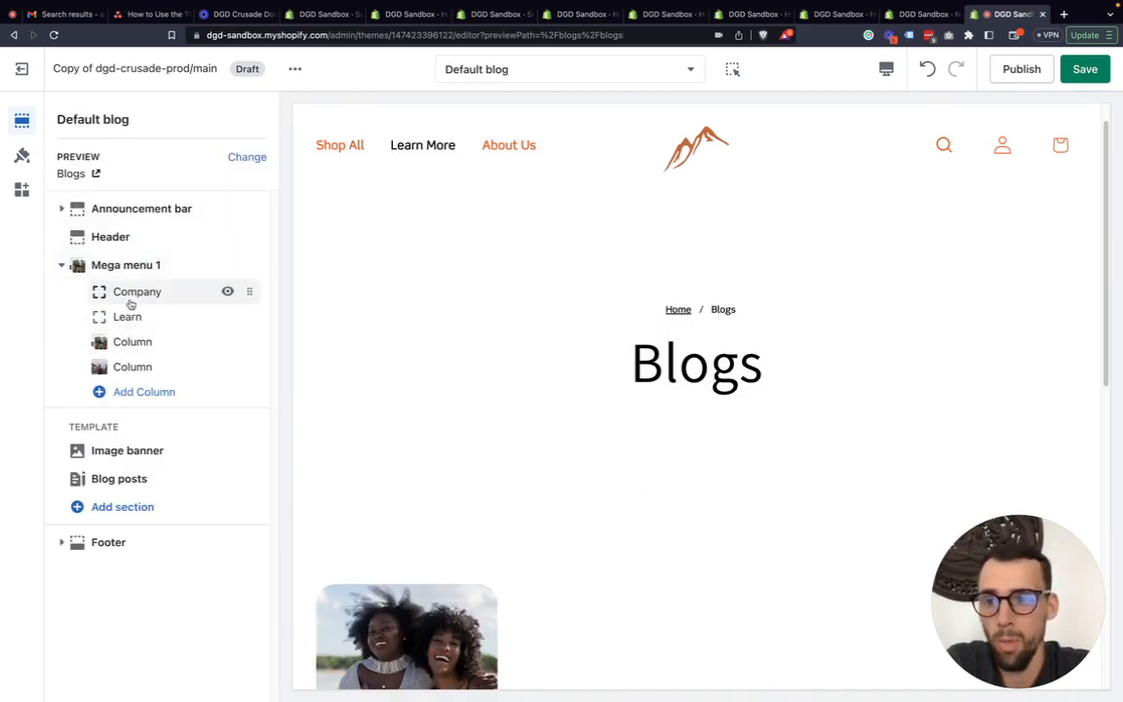
click(138, 393)
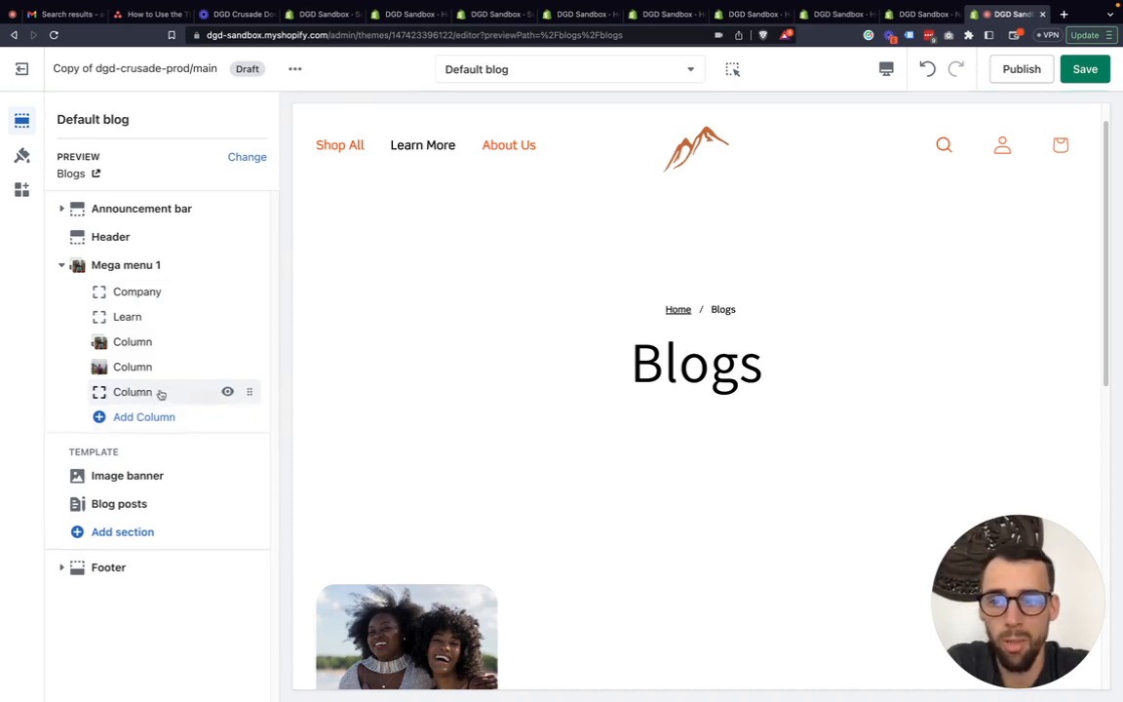
click(161, 394)
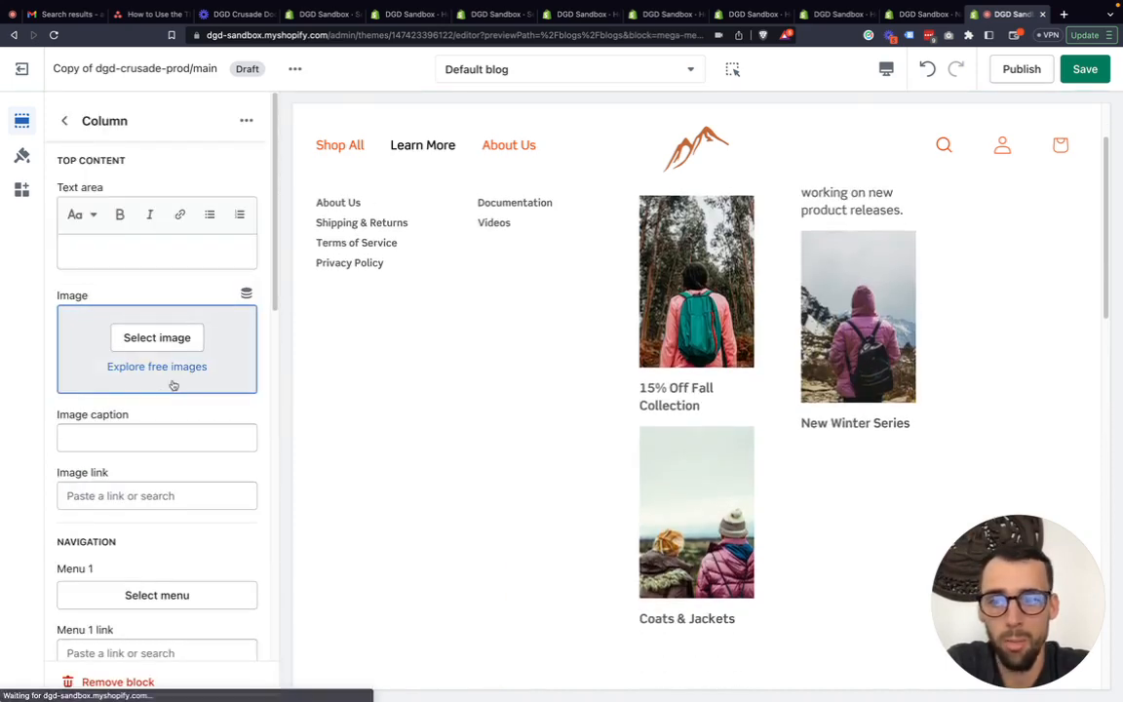
click(105, 251)
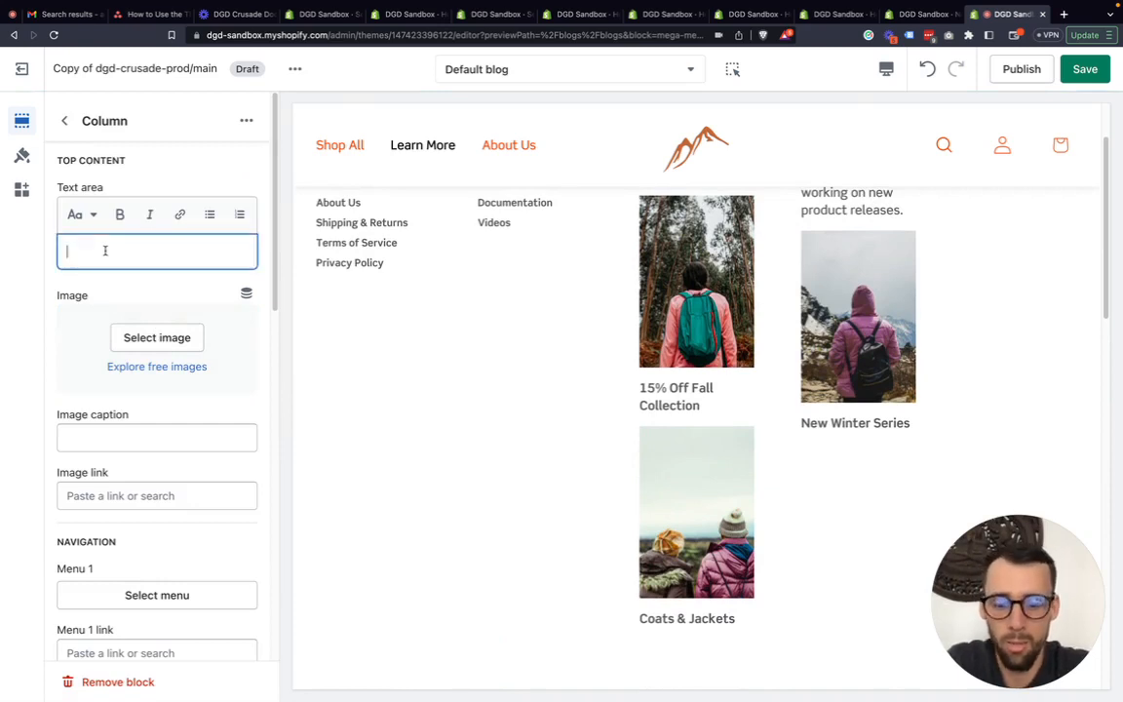
text(Text Are)
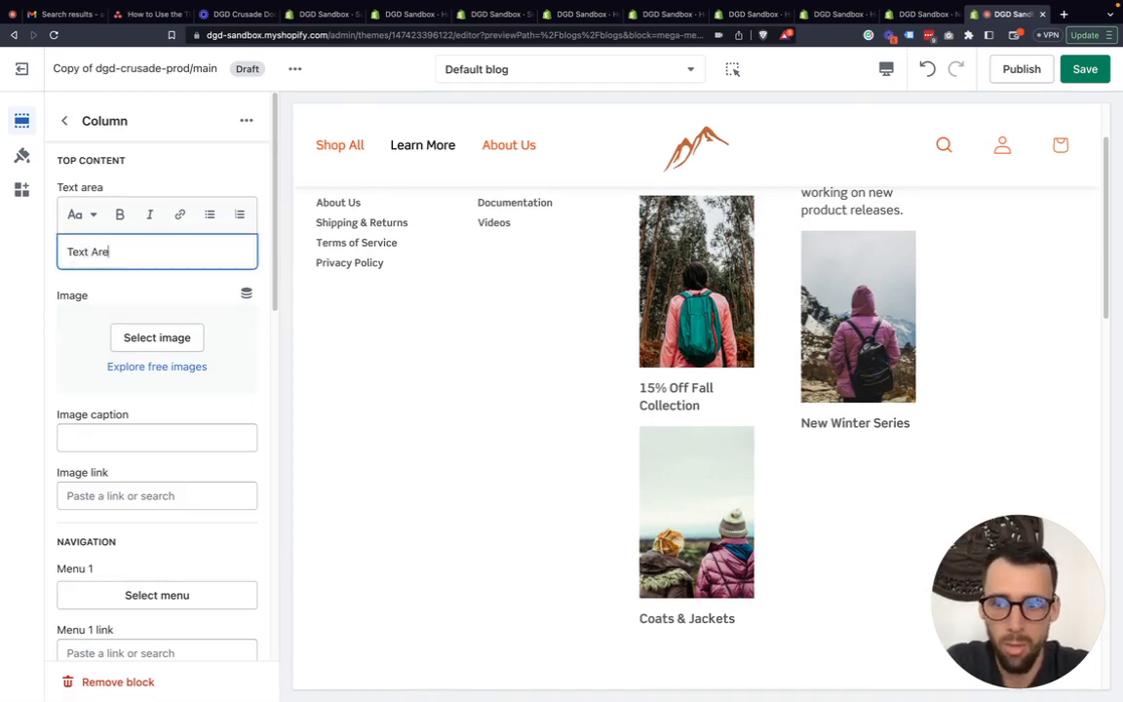
text(a)
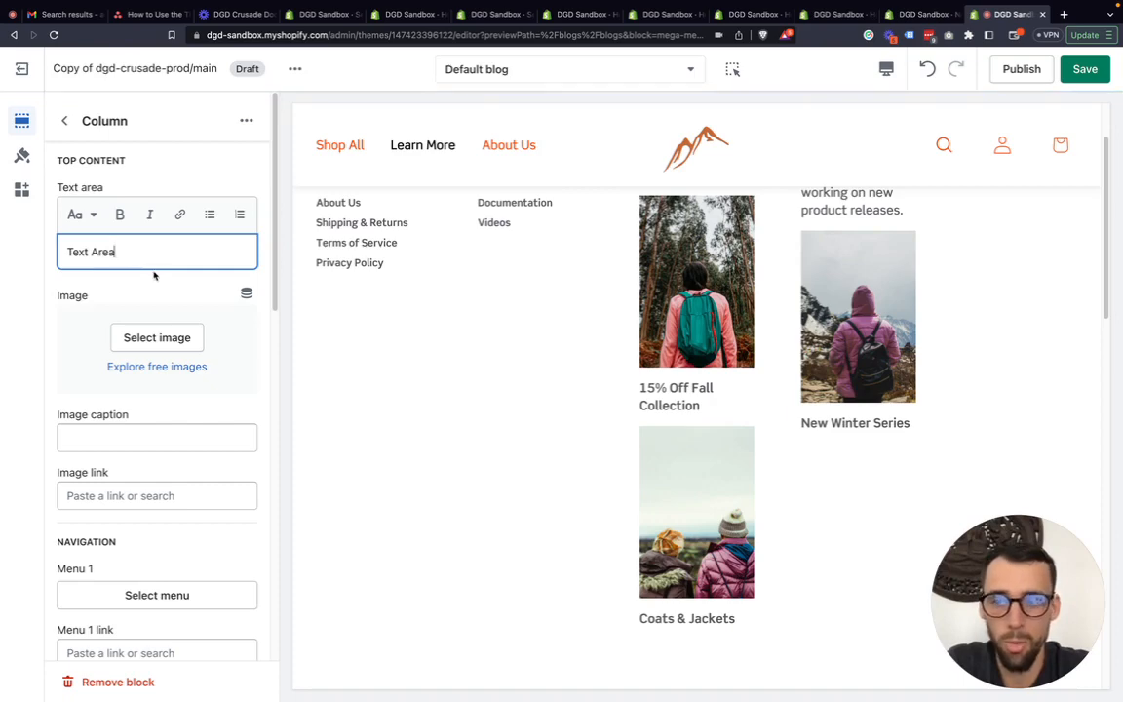
drag(1033, 286, 962, 279)
Set the new column's top content image to woman-walks-across-bridge-in-forest from the existing files
click(142, 331)
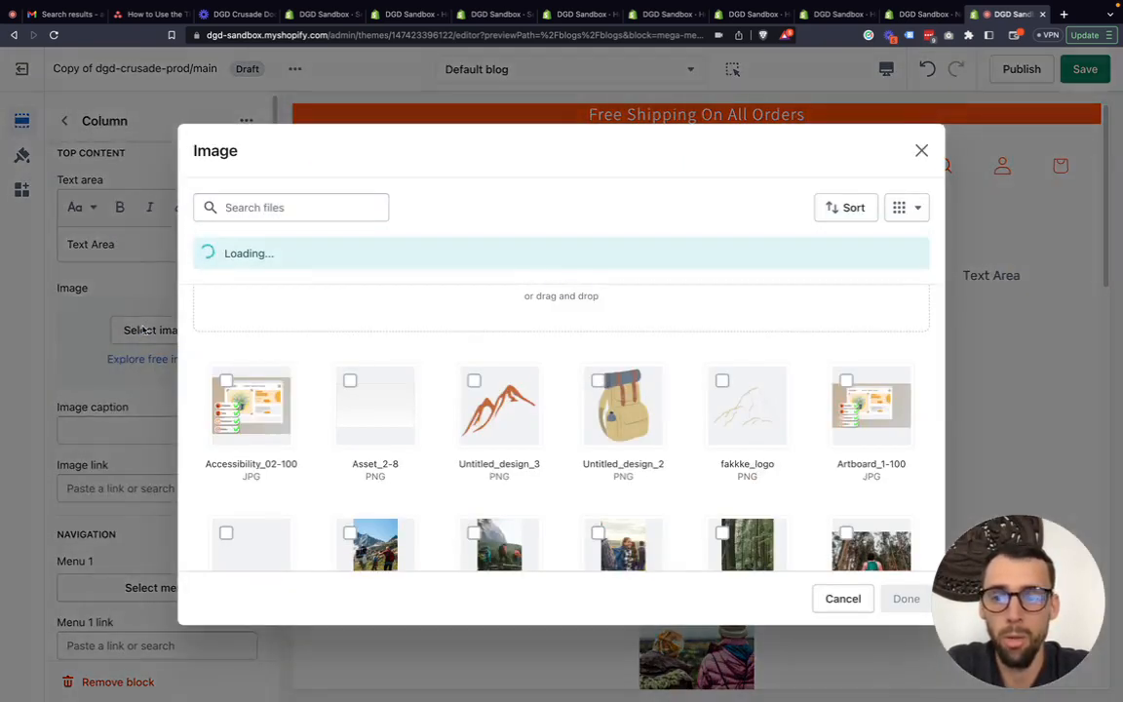
scroll(376, 434, down, 5)
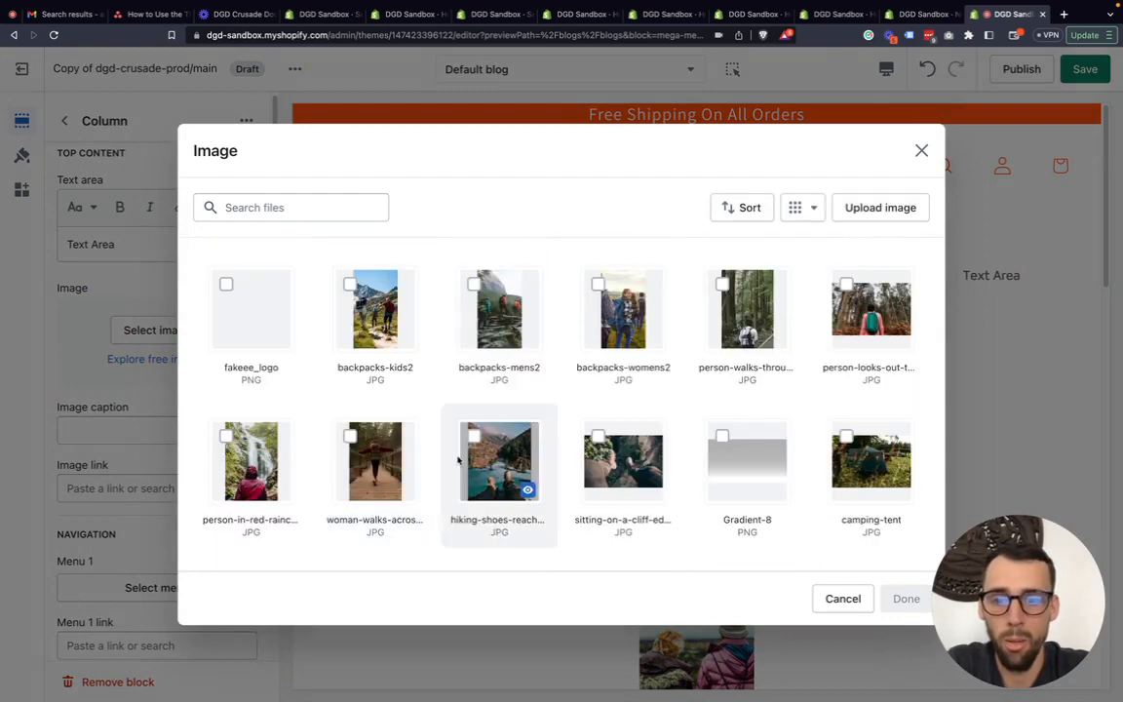
click(378, 454)
click(905, 599)
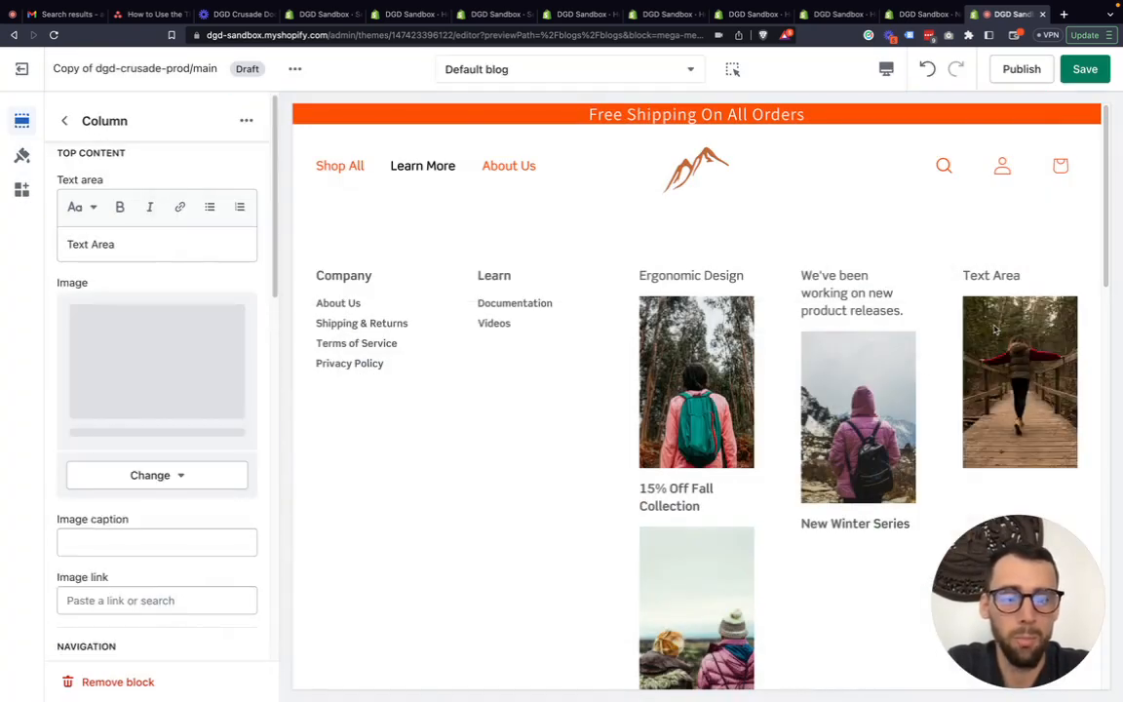
Caption the column's top image "Image Caption" and check which link types its image link offers
scroll(146, 410, down, 3)
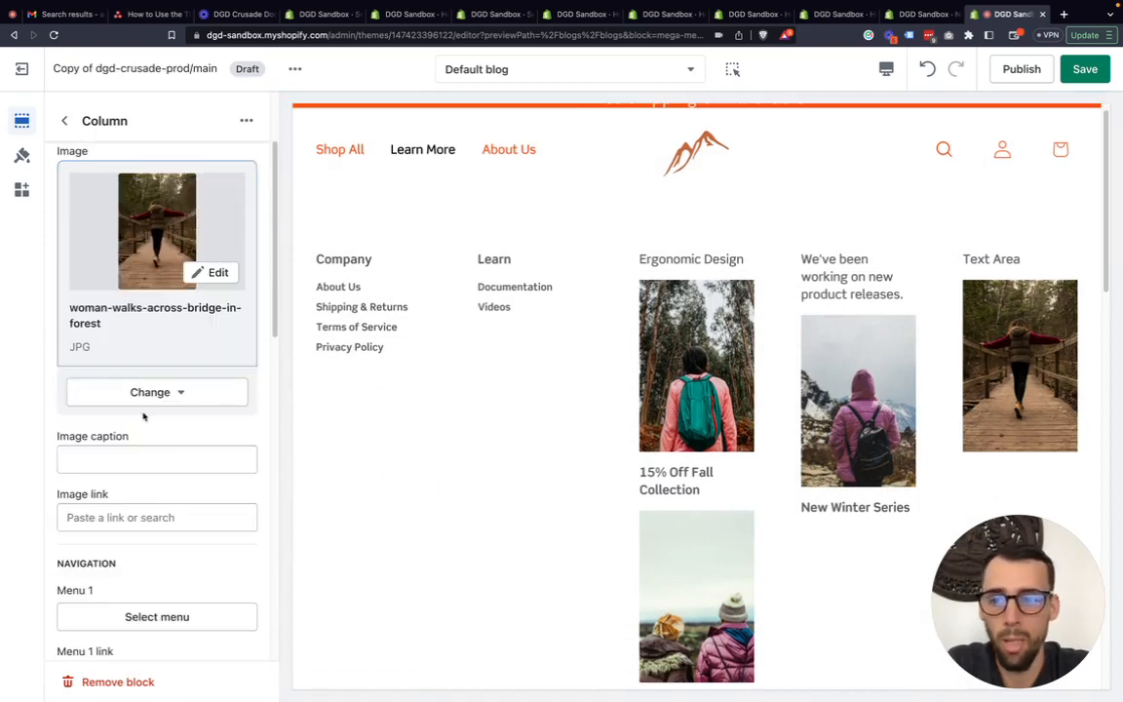
click(125, 460)
text(Image Caption)
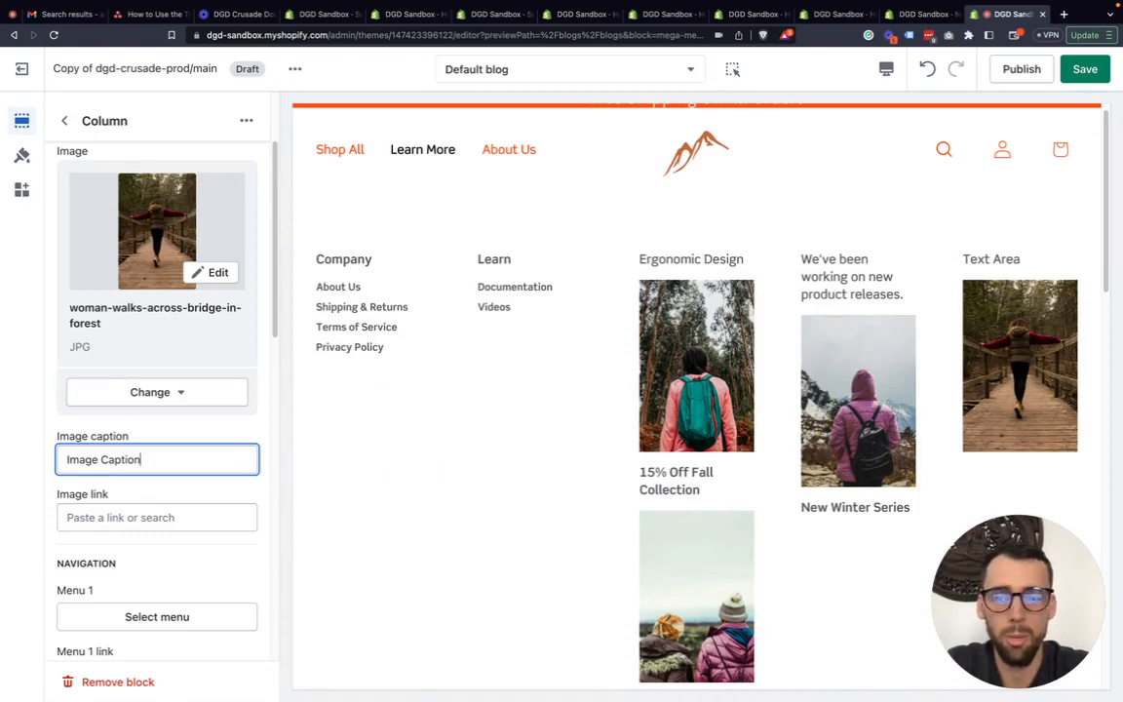
scroll(534, 447, down, 3)
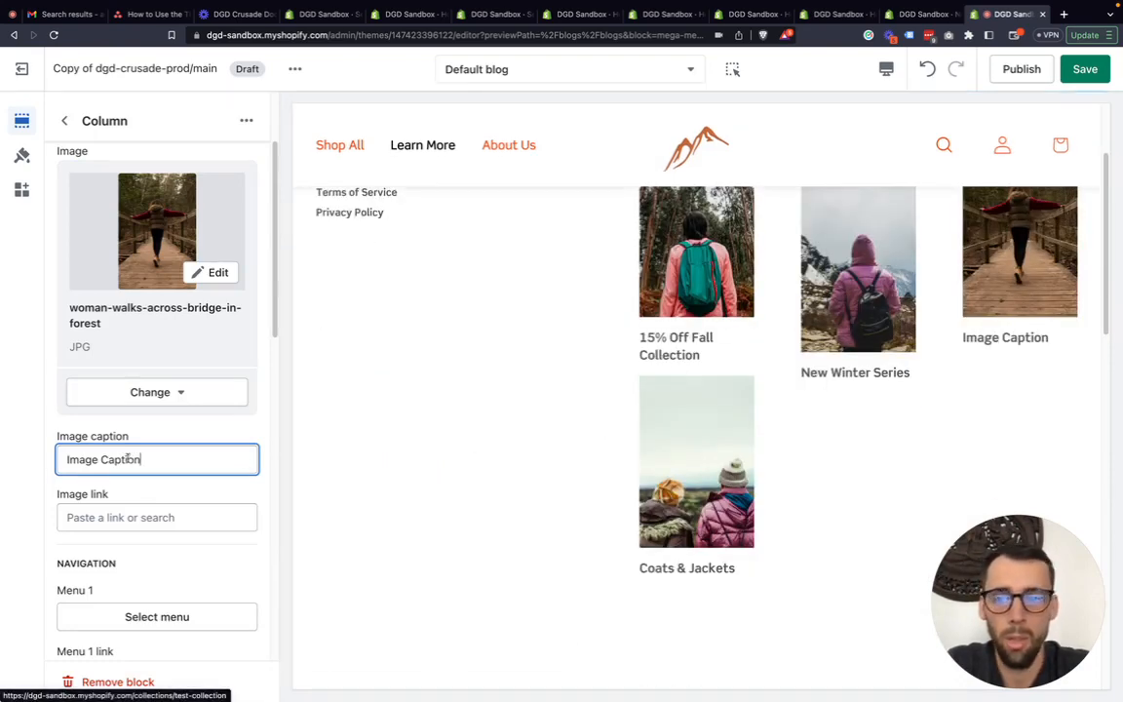
click(143, 518)
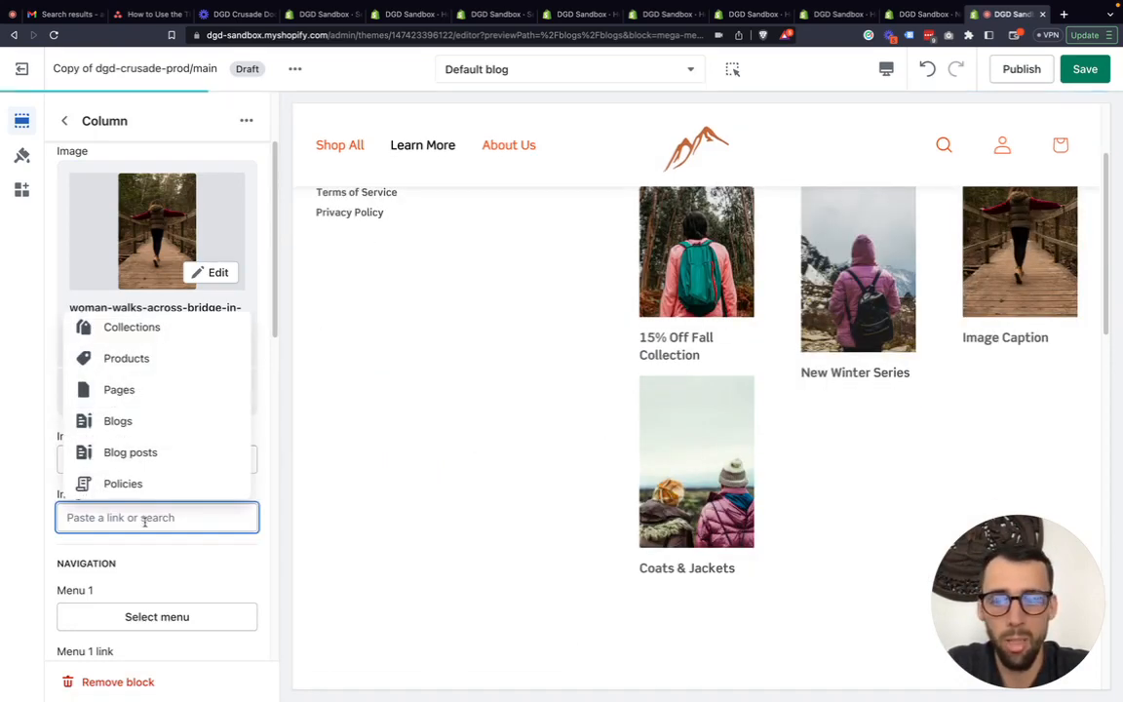
click(39, 549)
Try the Learn and Main menu navigation menus for the column's Menu 1, and assign the Company menu
scroll(95, 556, down, 1)
click(157, 575)
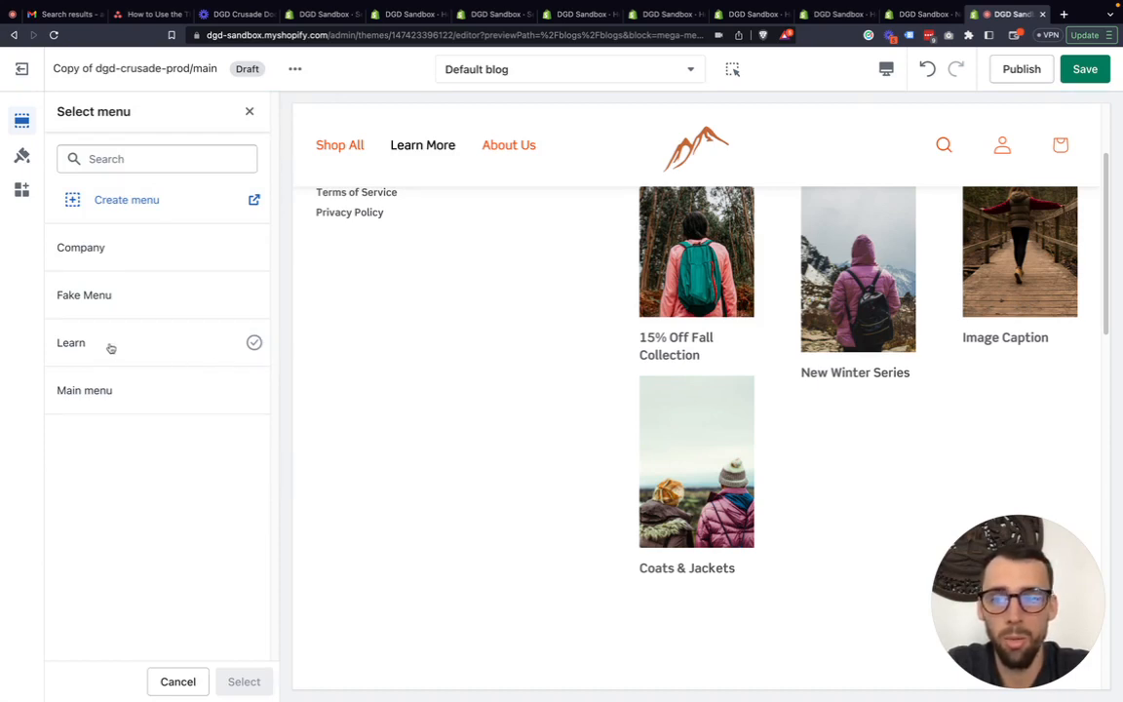
click(110, 348)
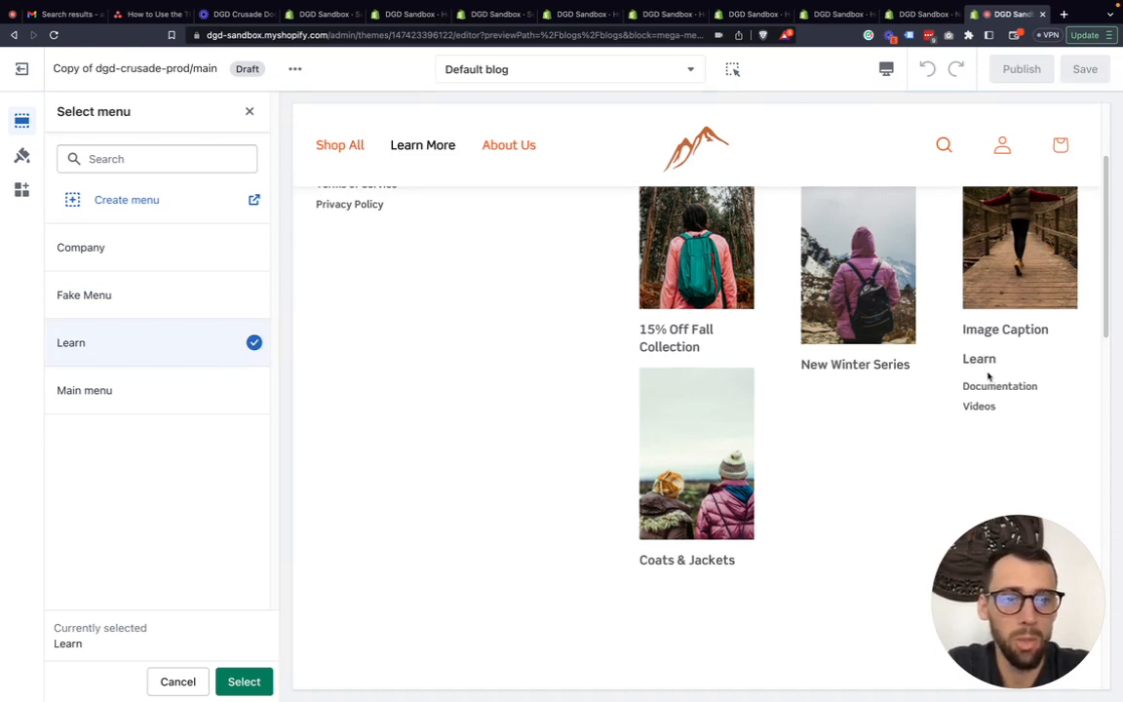
drag(997, 360, 950, 362)
click(1027, 368)
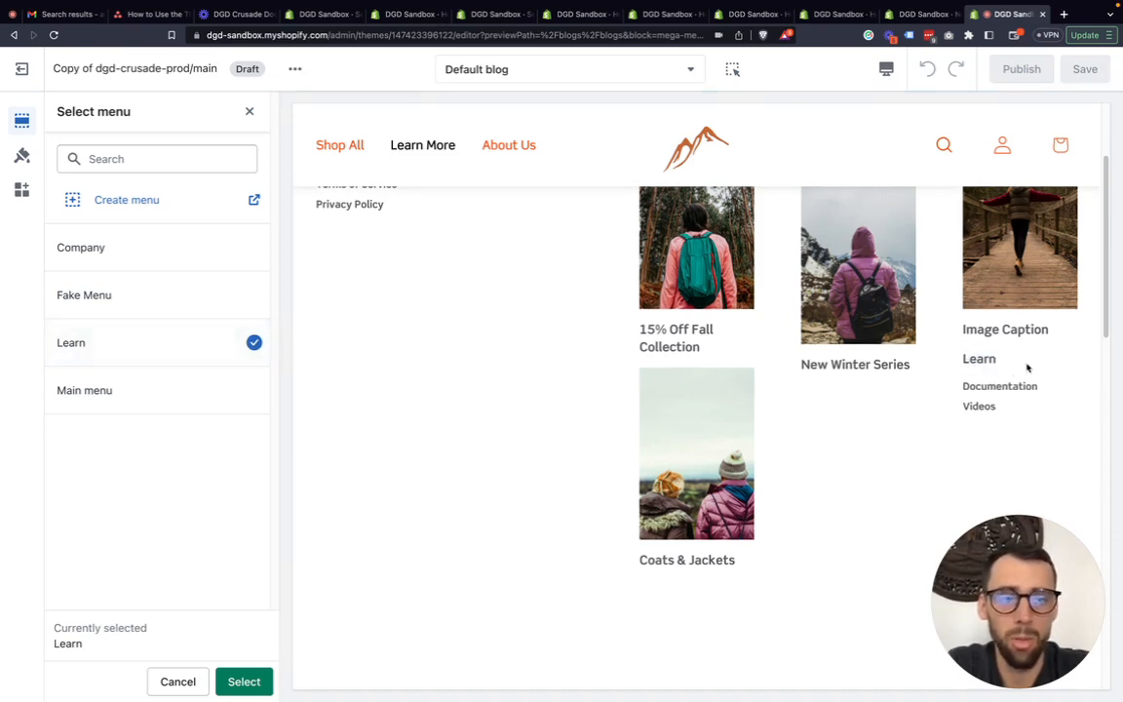
scroll(1027, 367, down, 1)
scroll(497, 317, up, 1)
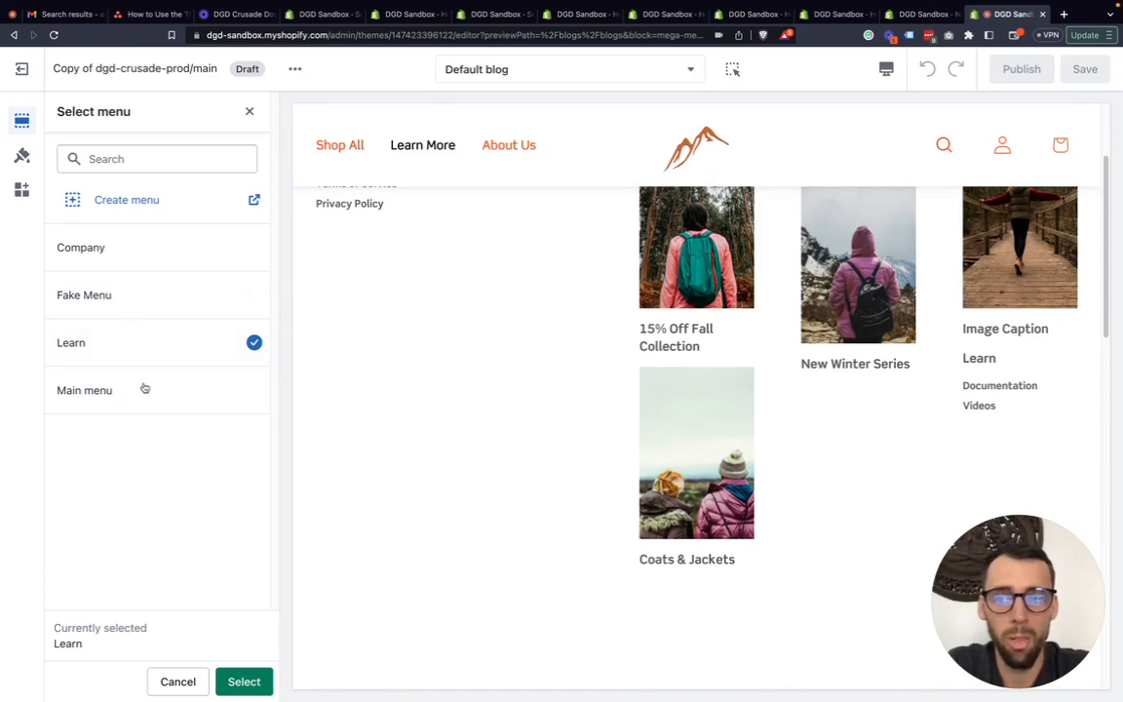
click(175, 390)
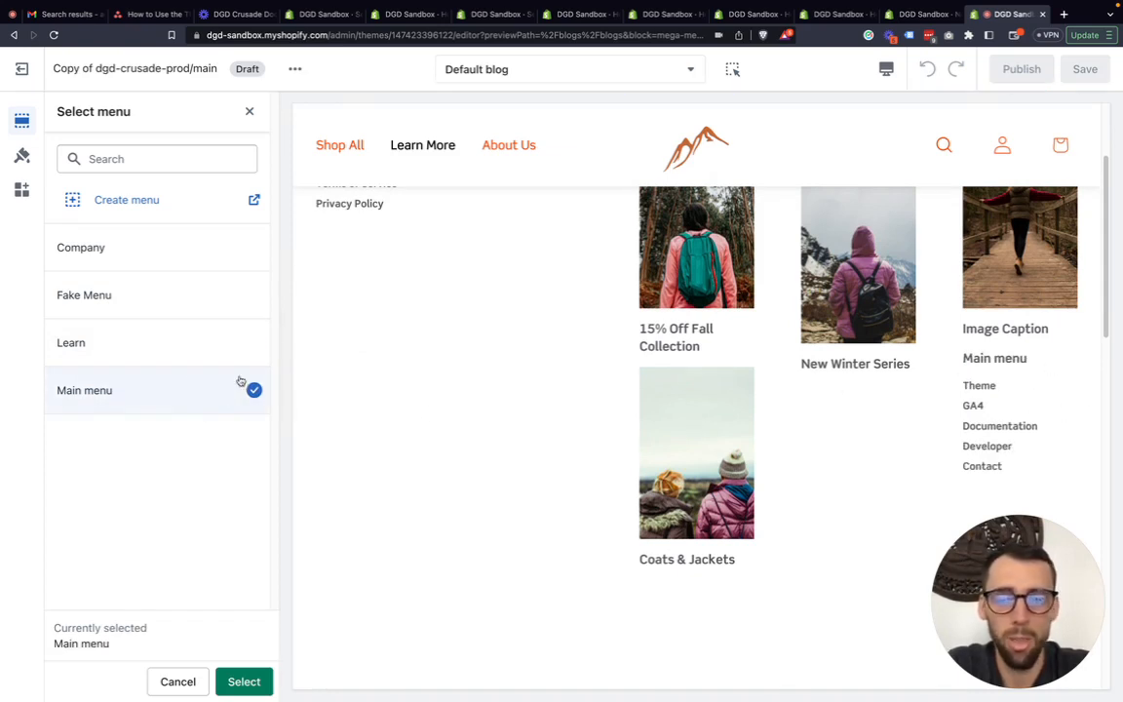
click(132, 251)
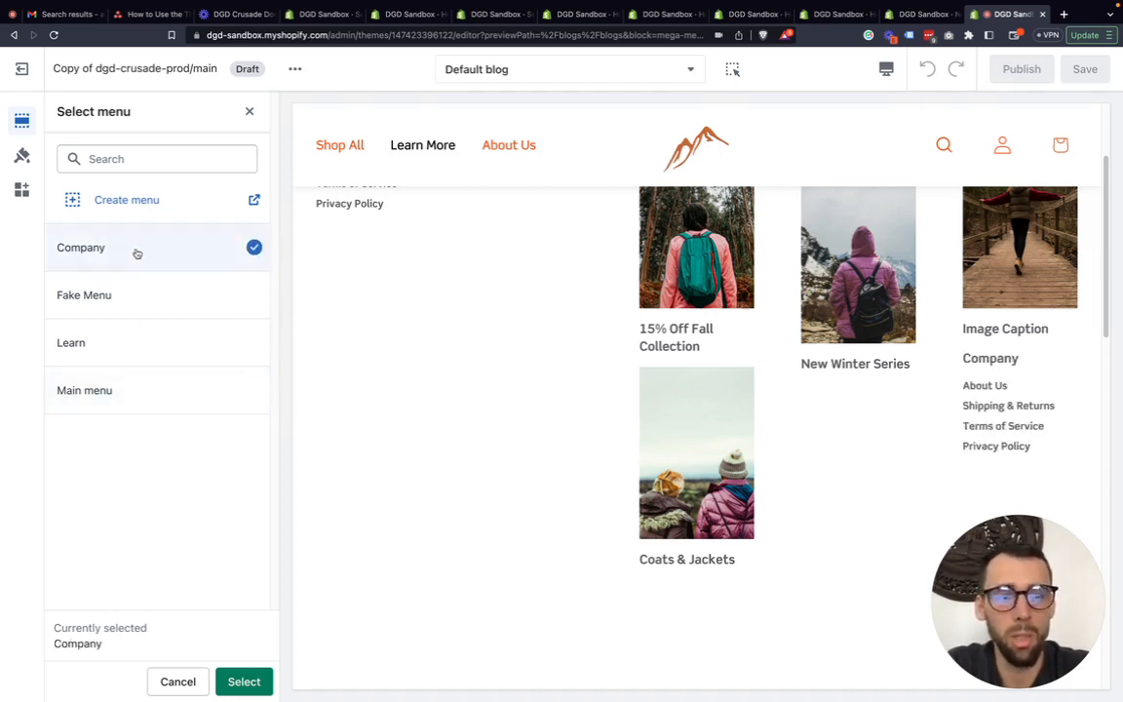
click(244, 681)
Assign the Learn menu as the column's Menu 2 and check it beneath the Company links in the preview
scroll(146, 388, down, 5)
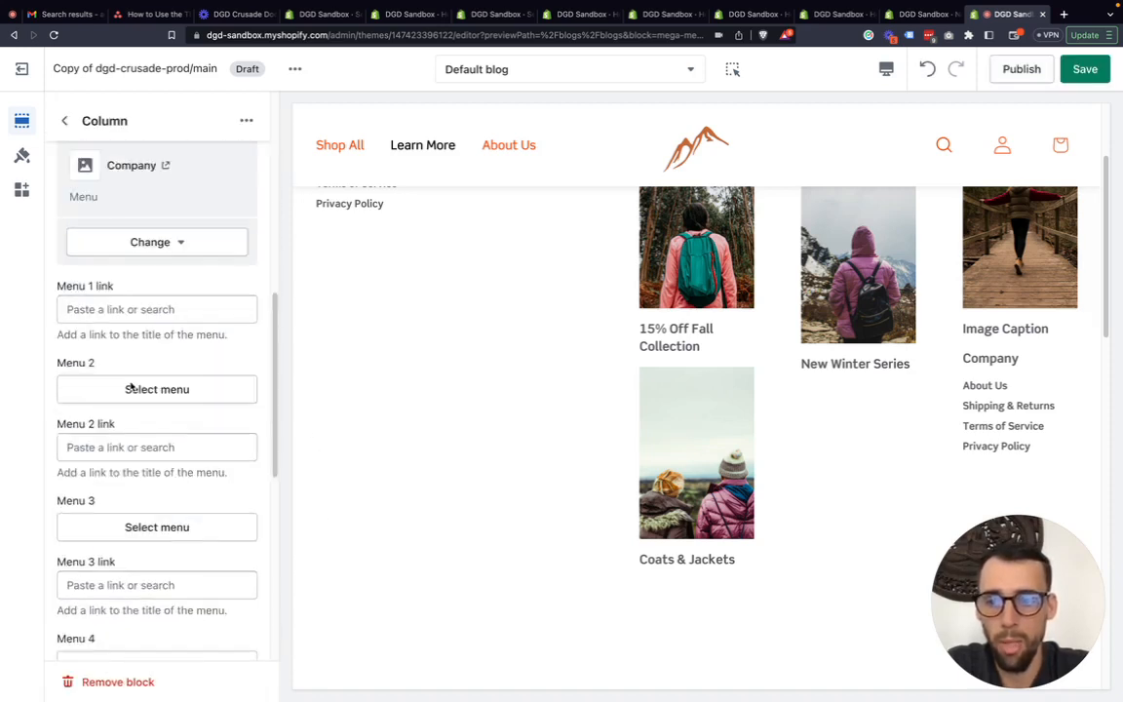
scroll(131, 388, down, 1)
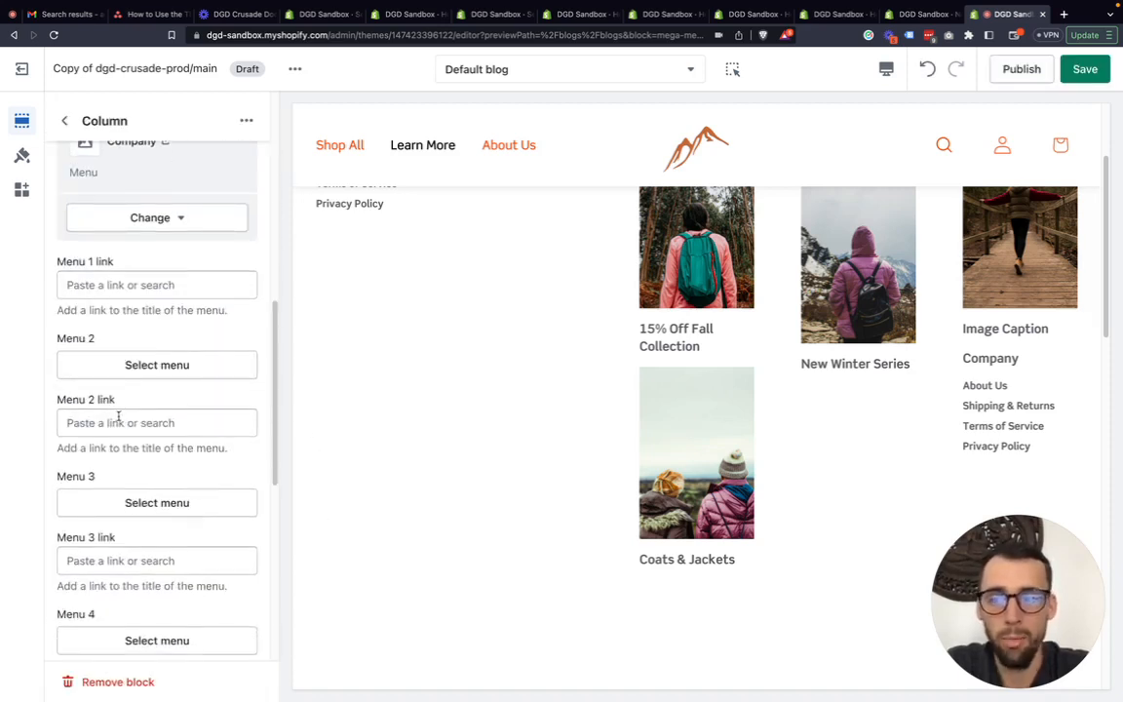
click(119, 419)
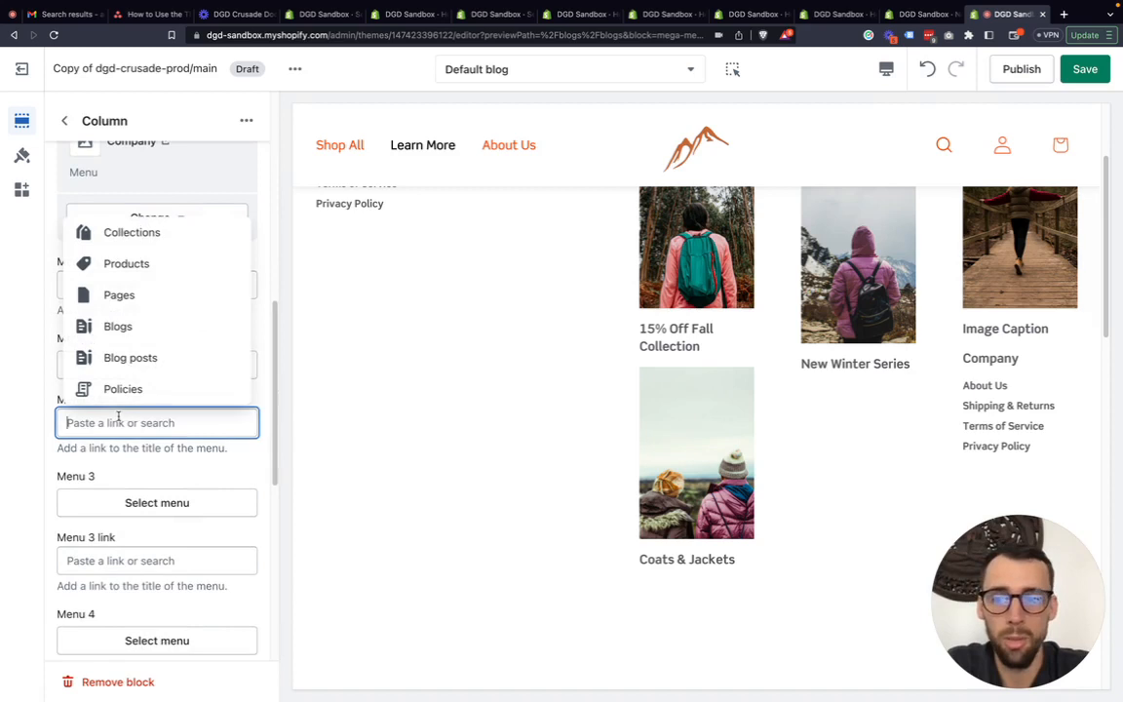
click(53, 431)
click(129, 370)
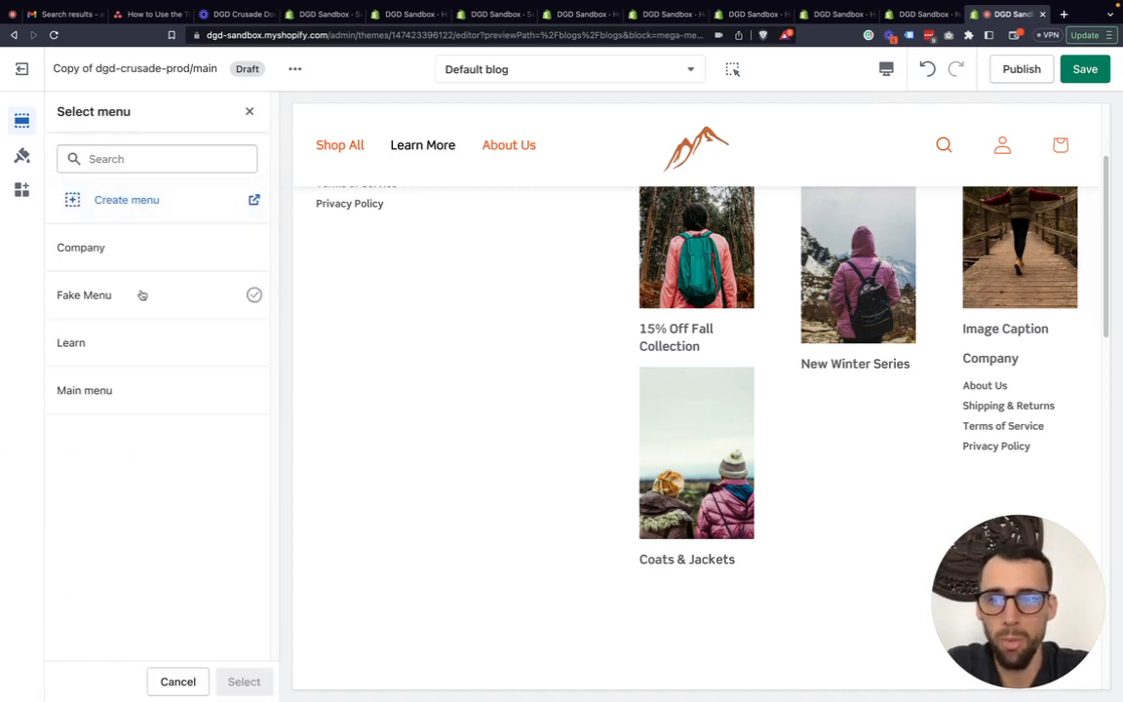
click(136, 343)
click(244, 682)
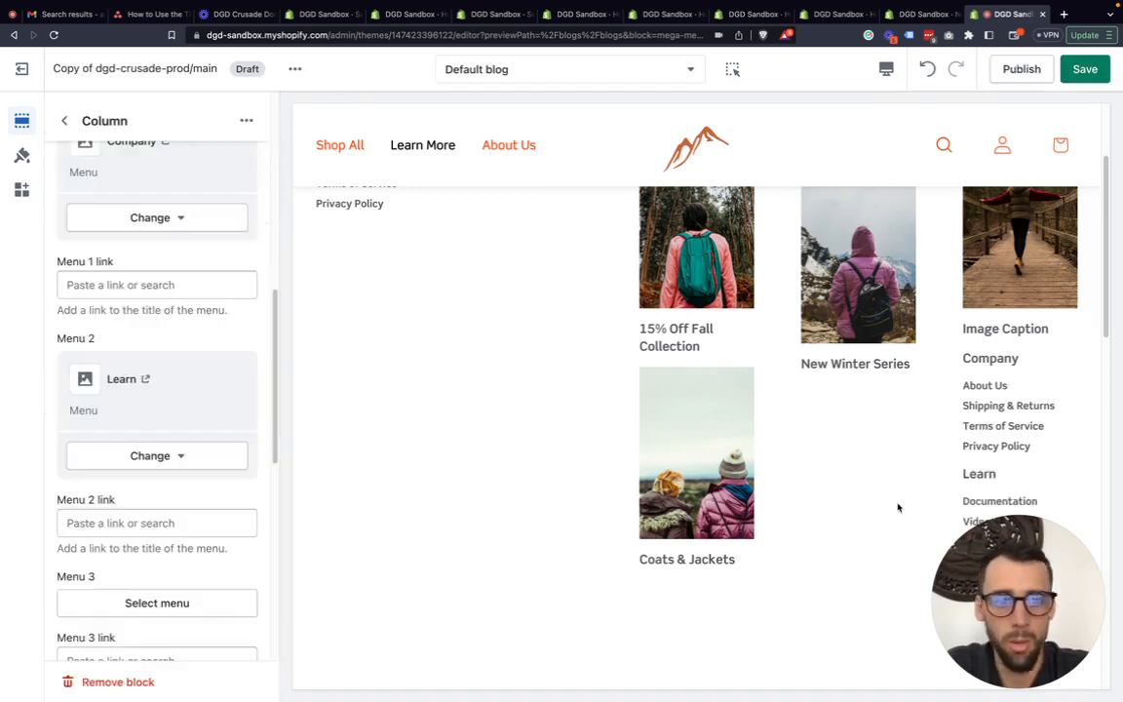
scroll(948, 360, down, 1)
scroll(975, 362, down, 3)
scroll(996, 298, up, 3)
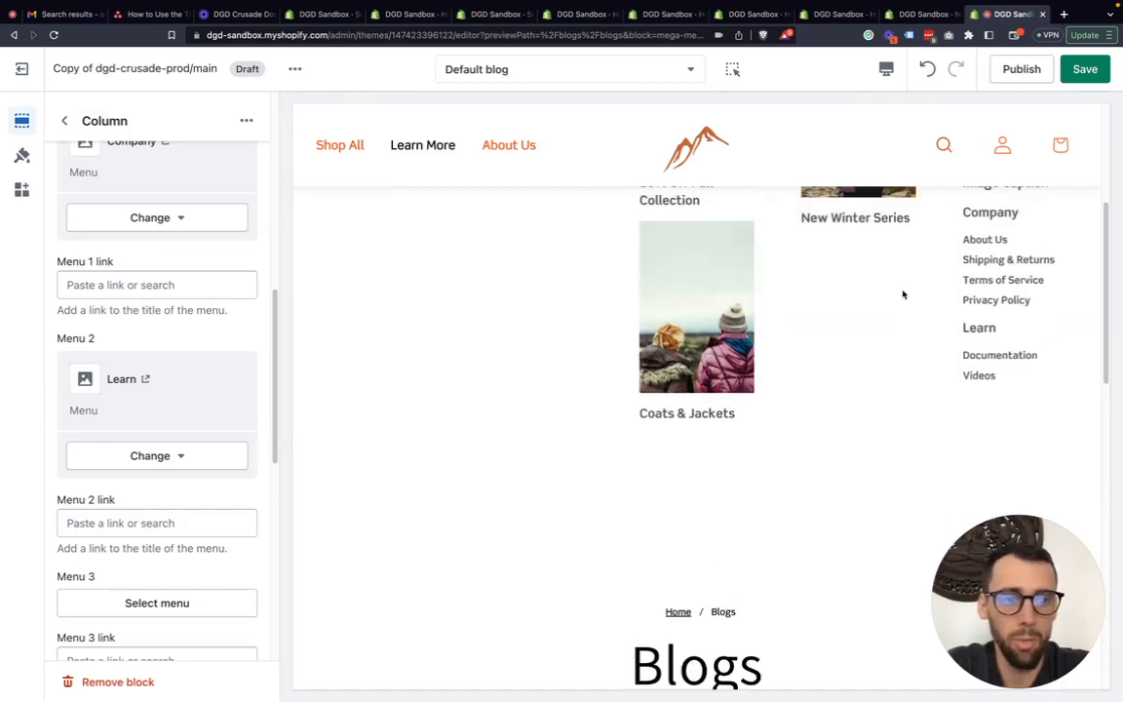
Set the column's bottom content image to backpacks-womens2 from the existing files
scroll(902, 295, down, 1)
scroll(113, 444, down, 5)
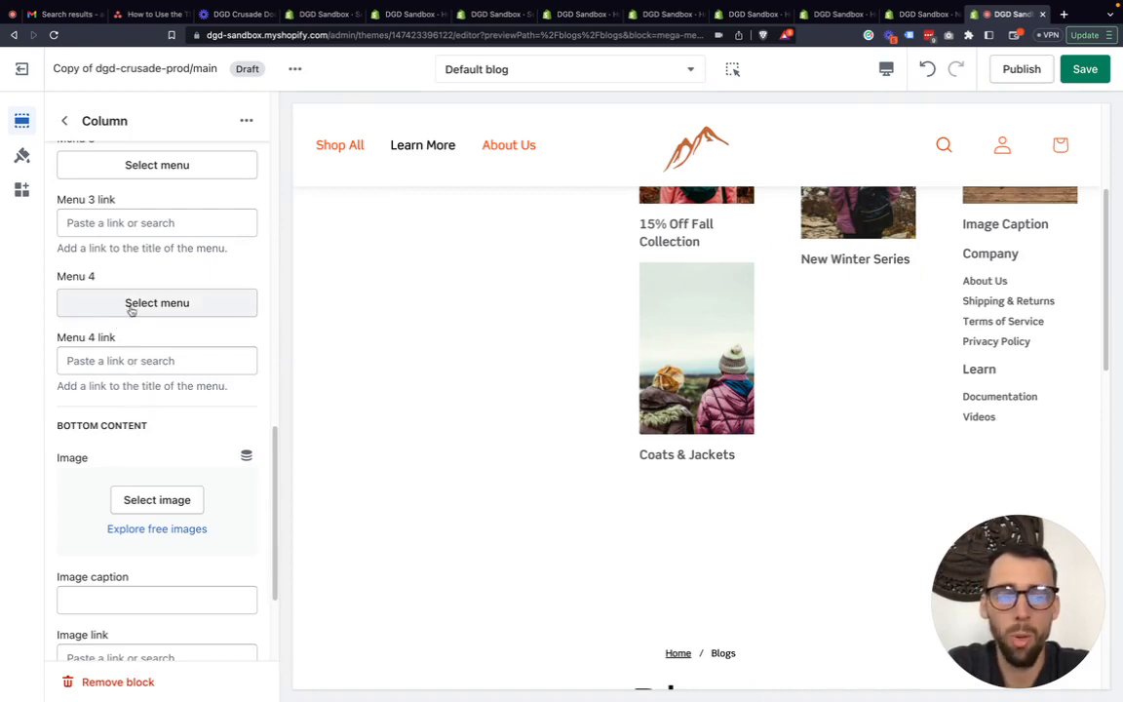
scroll(980, 399, down, 1)
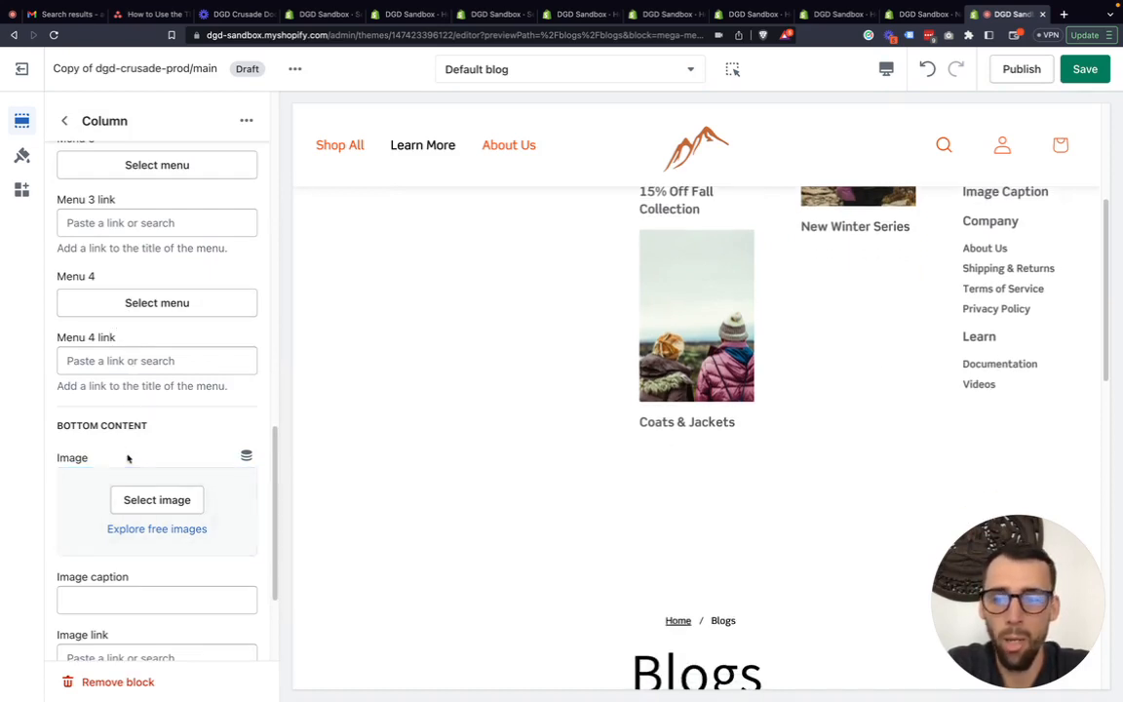
scroll(126, 459, down, 1)
click(164, 475)
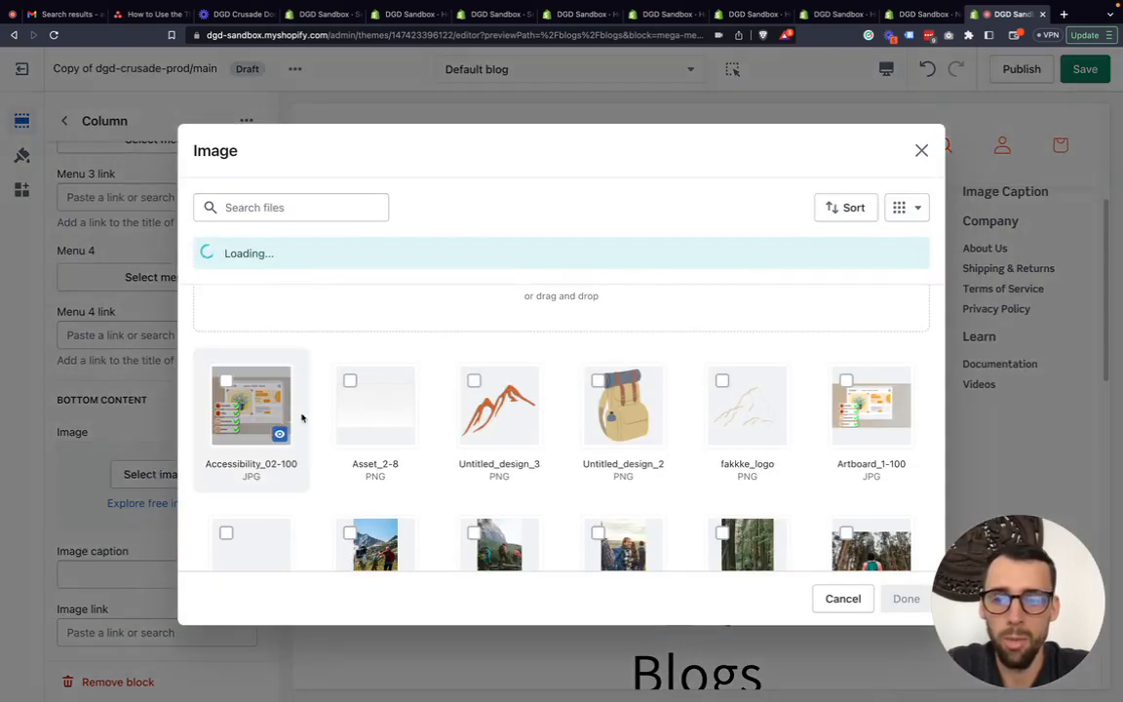
scroll(546, 458, down, 1)
click(614, 444)
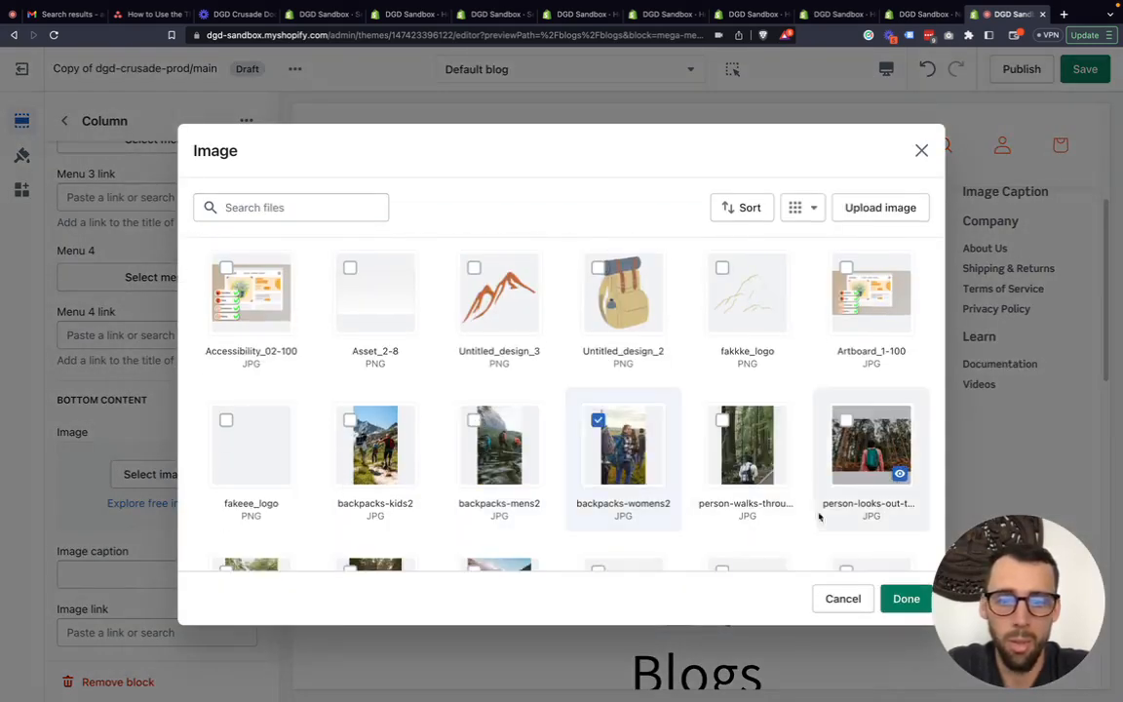
click(901, 599)
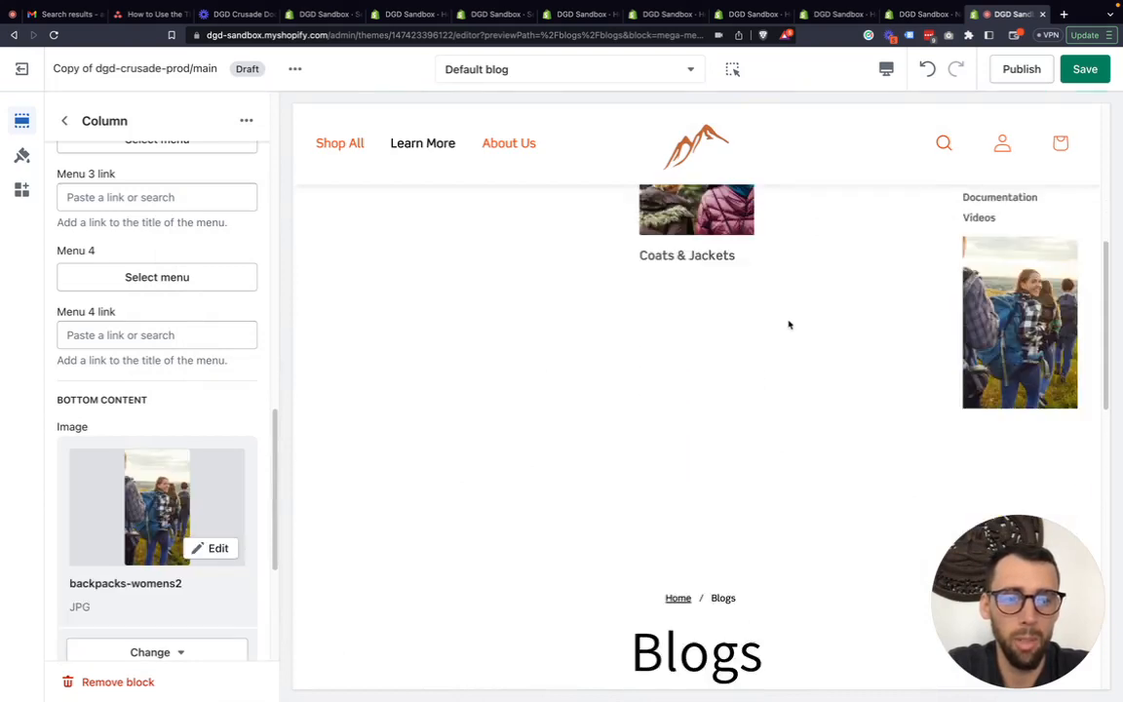
Review the column's bottom image in the preview and try the Medium size for the column
scroll(790, 324, up, 5)
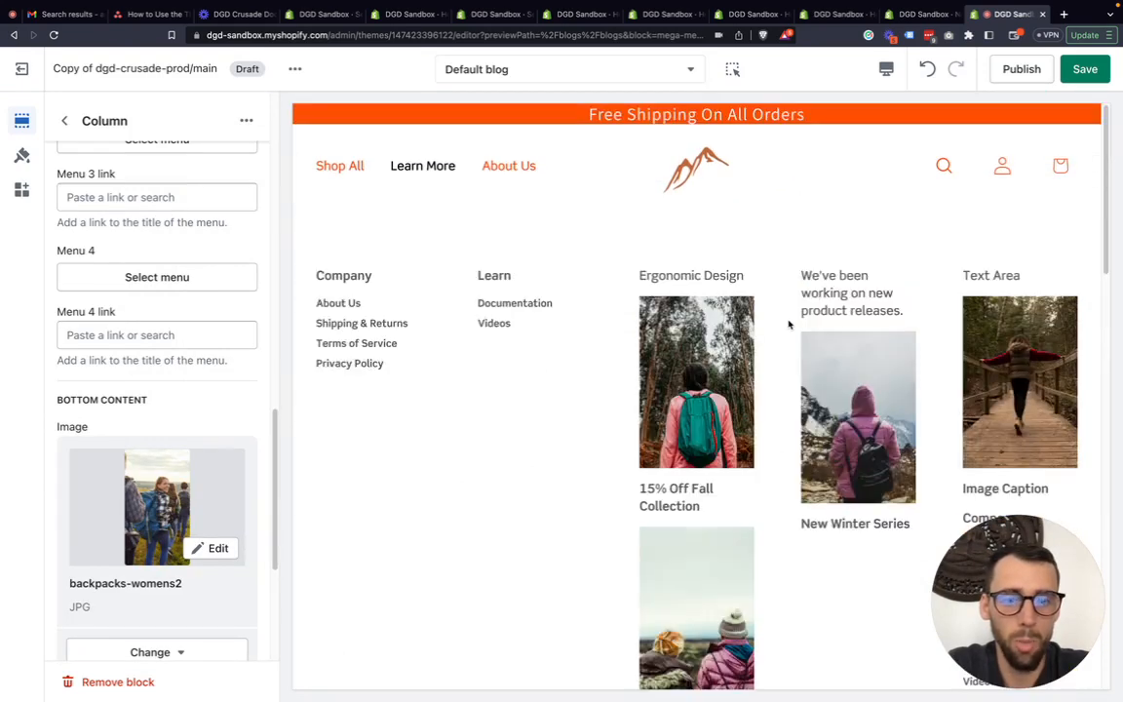
scroll(790, 325, down, 5)
scroll(121, 479, down, 3)
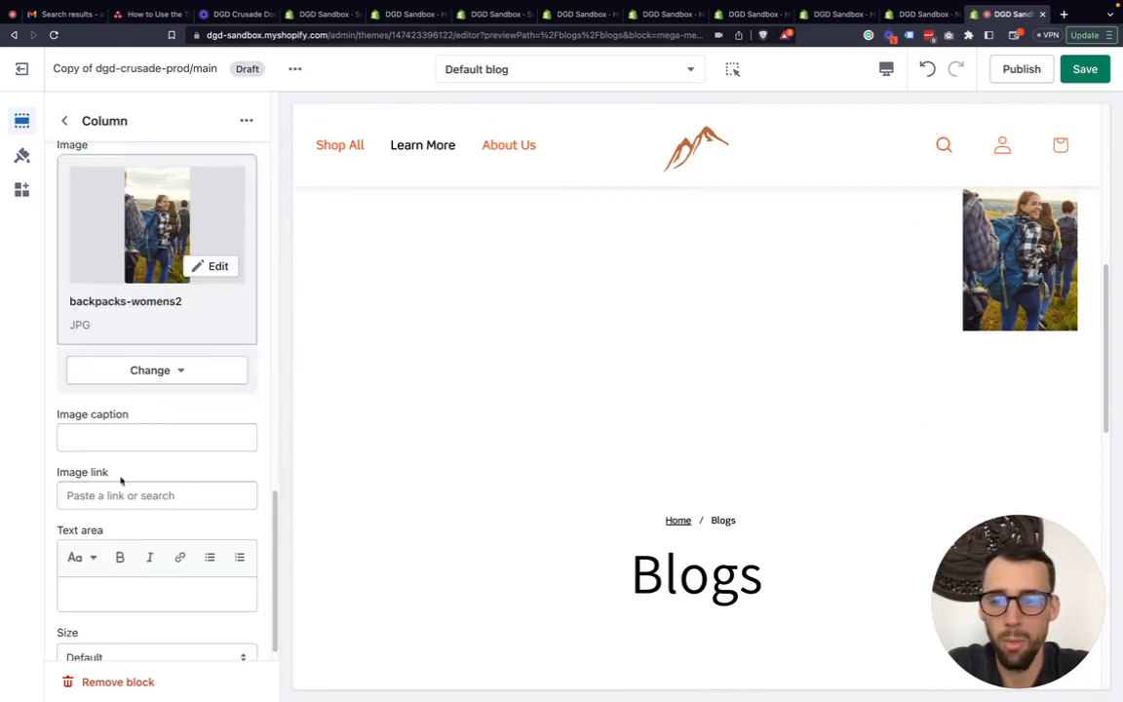
scroll(121, 480, down, 1)
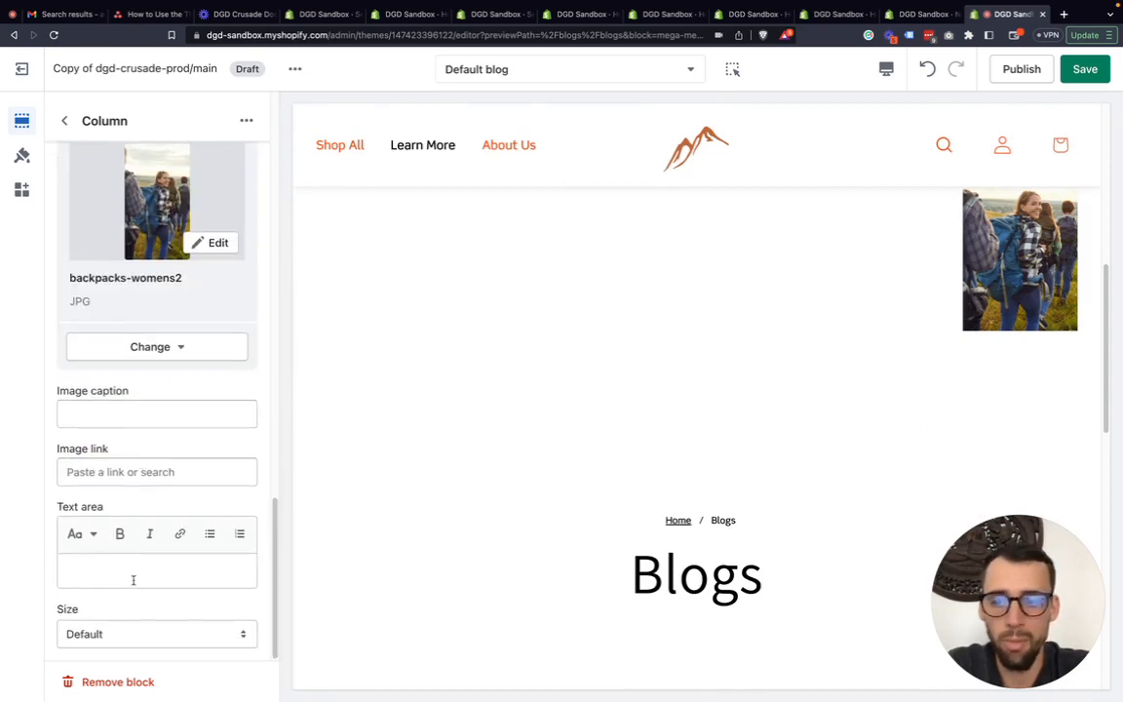
click(153, 633)
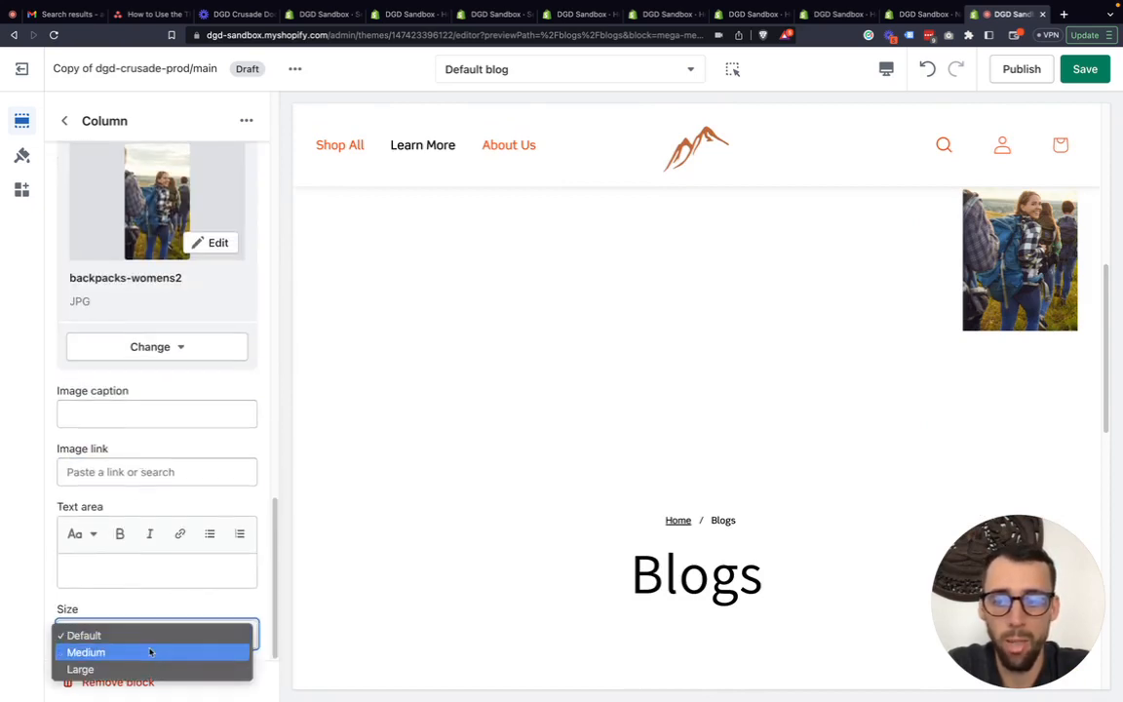
click(149, 651)
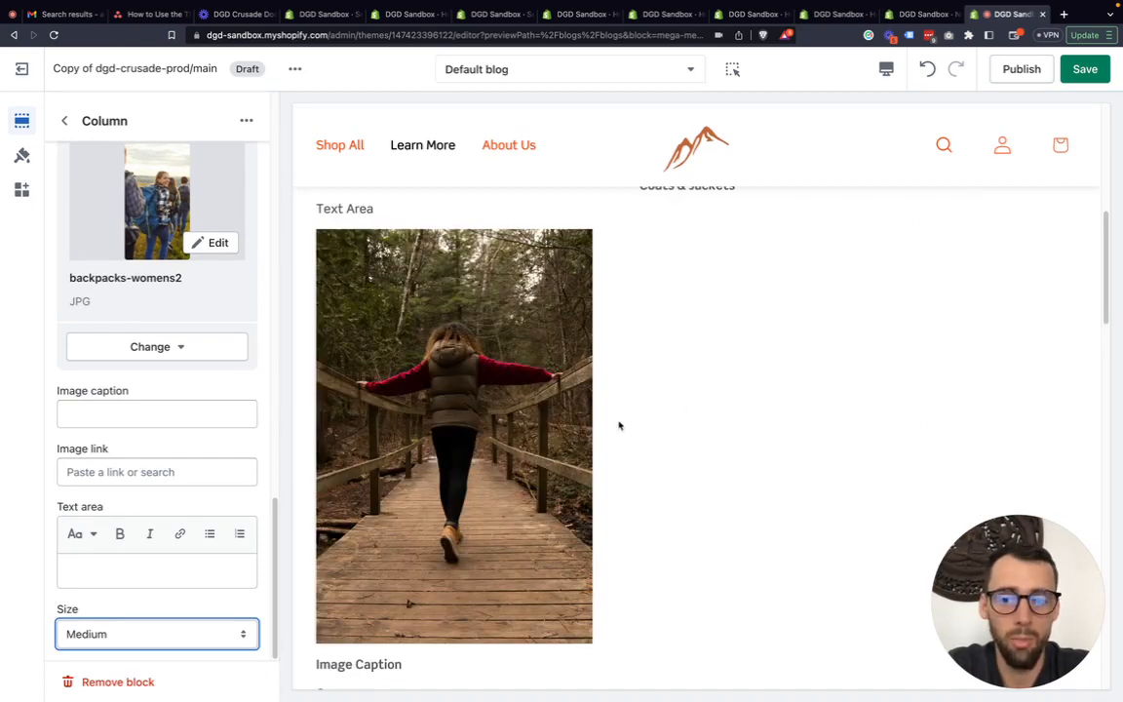
scroll(605, 415, up, 3)
scroll(576, 410, down, 3)
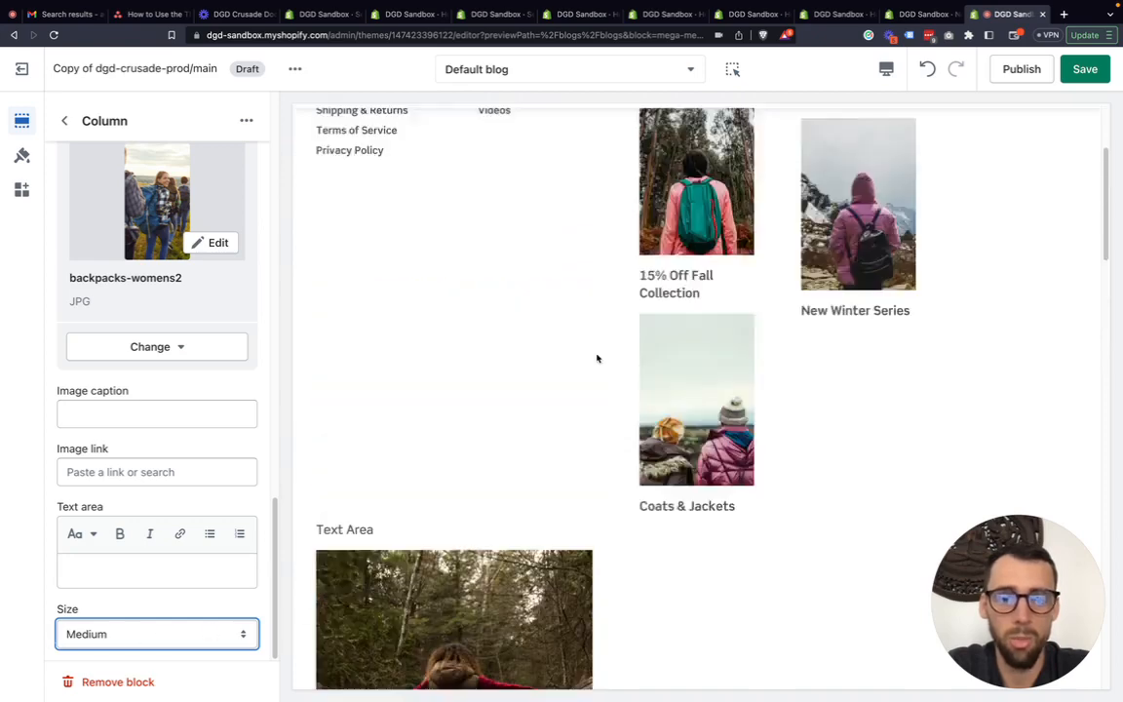
Try the Large size for the column and check how its content scales in the preview
click(126, 634)
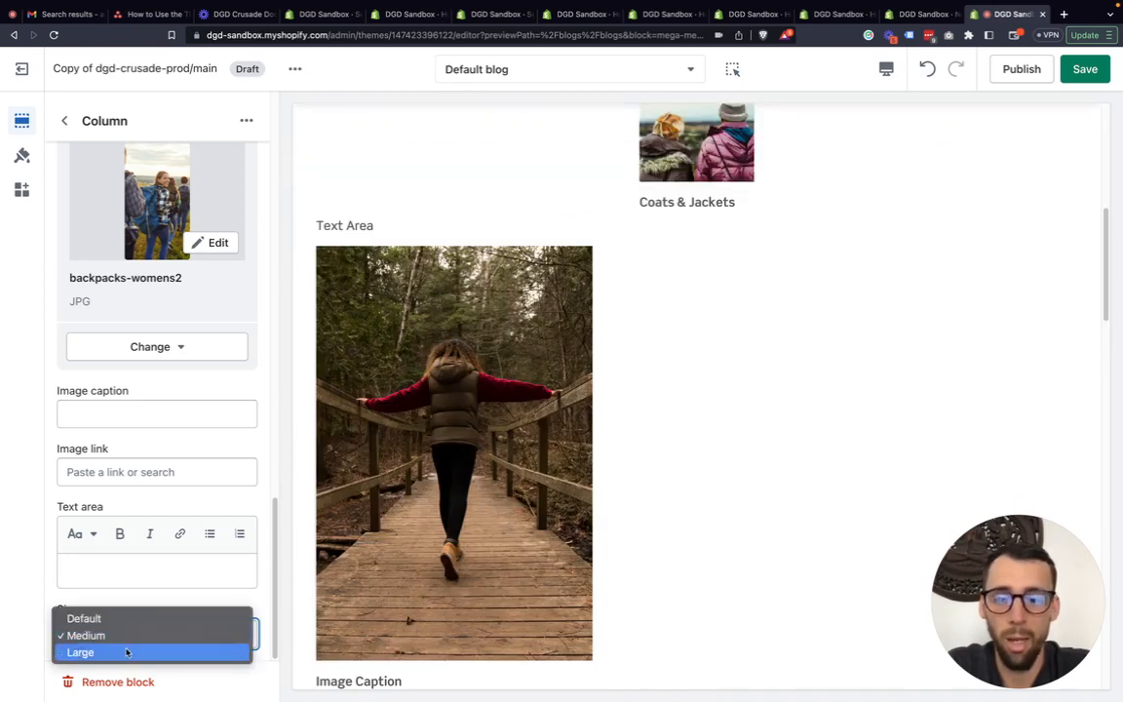
click(127, 652)
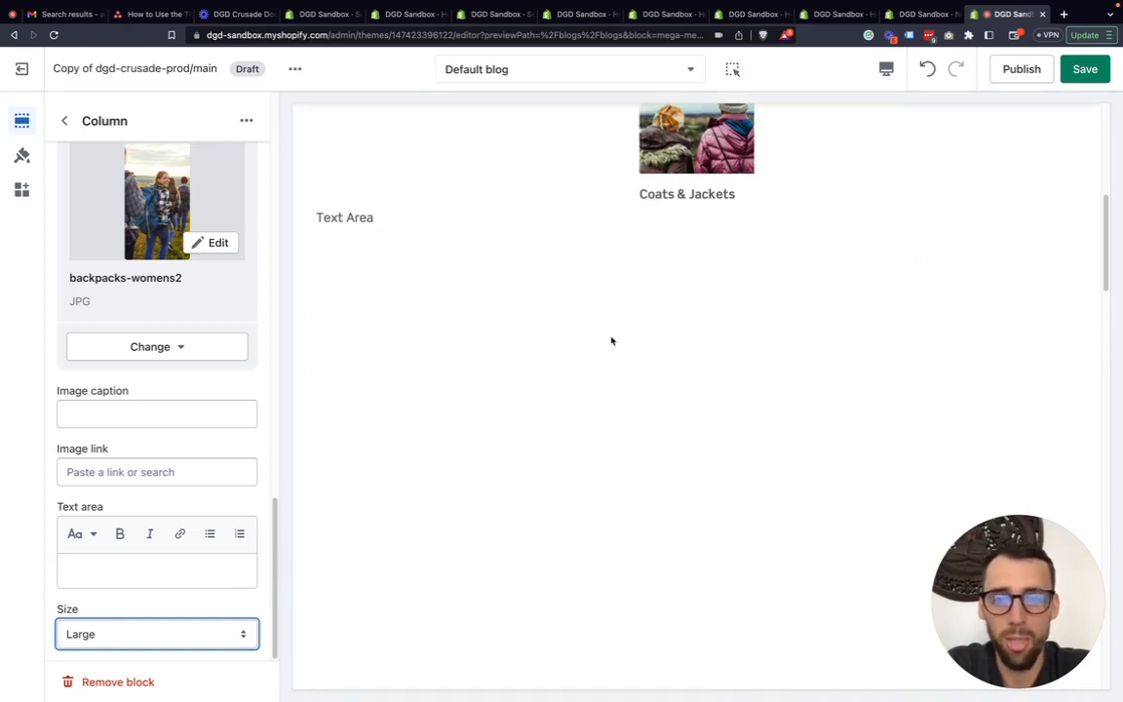
scroll(611, 340, down, 2)
scroll(611, 340, up, 1)
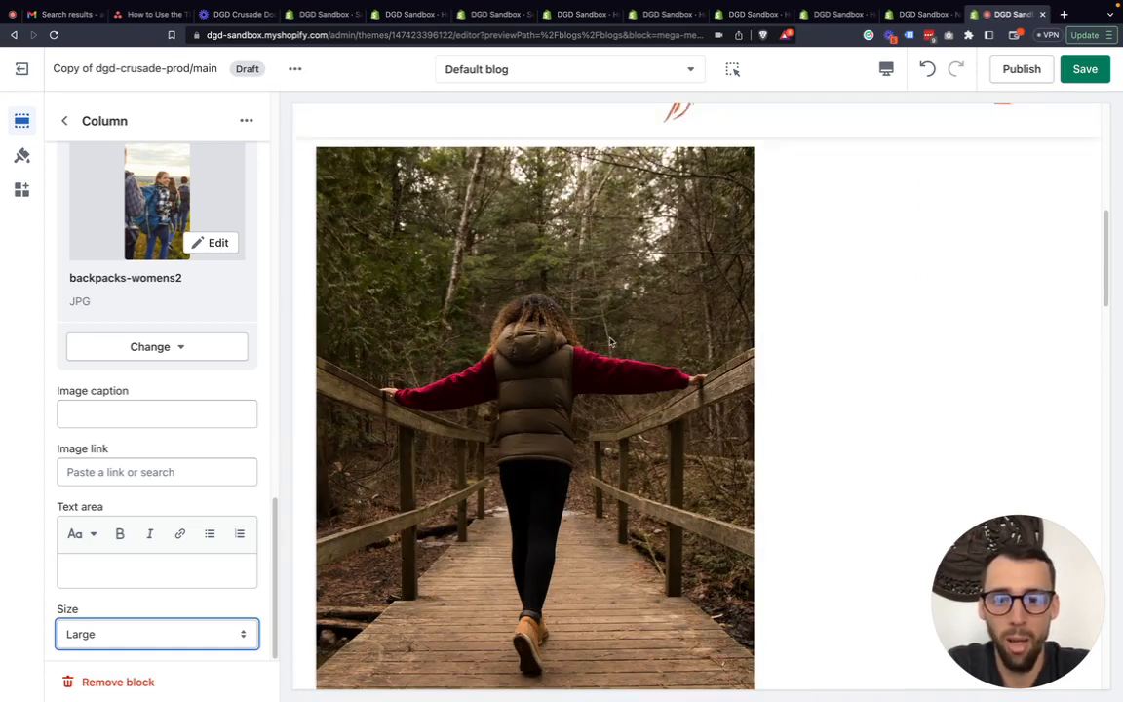
Set the column's size back to Default and check its placement in the mega menu preview
click(158, 634)
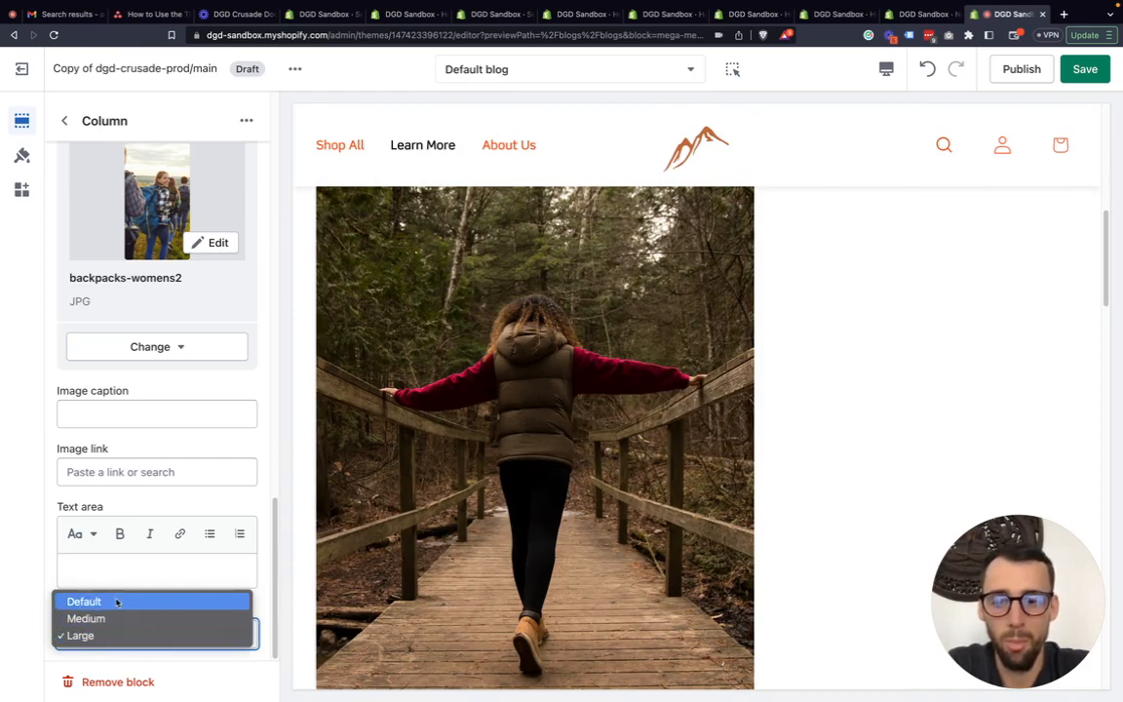
click(118, 601)
scroll(829, 371, up, 3)
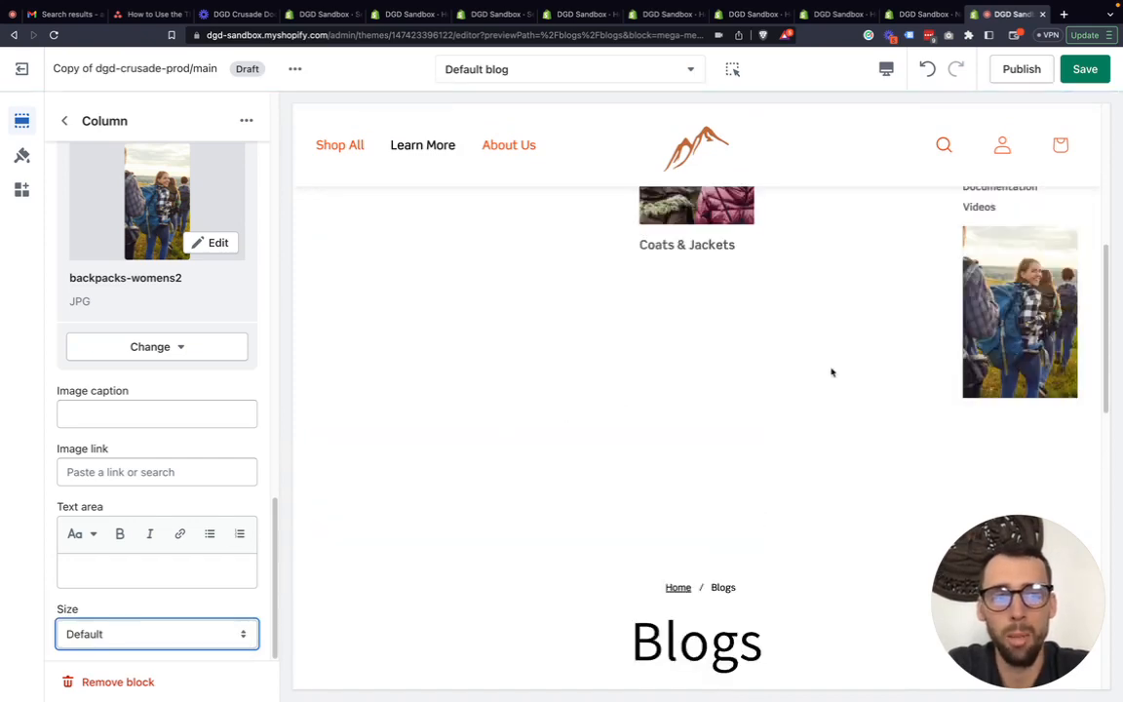
scroll(830, 367, up, 1)
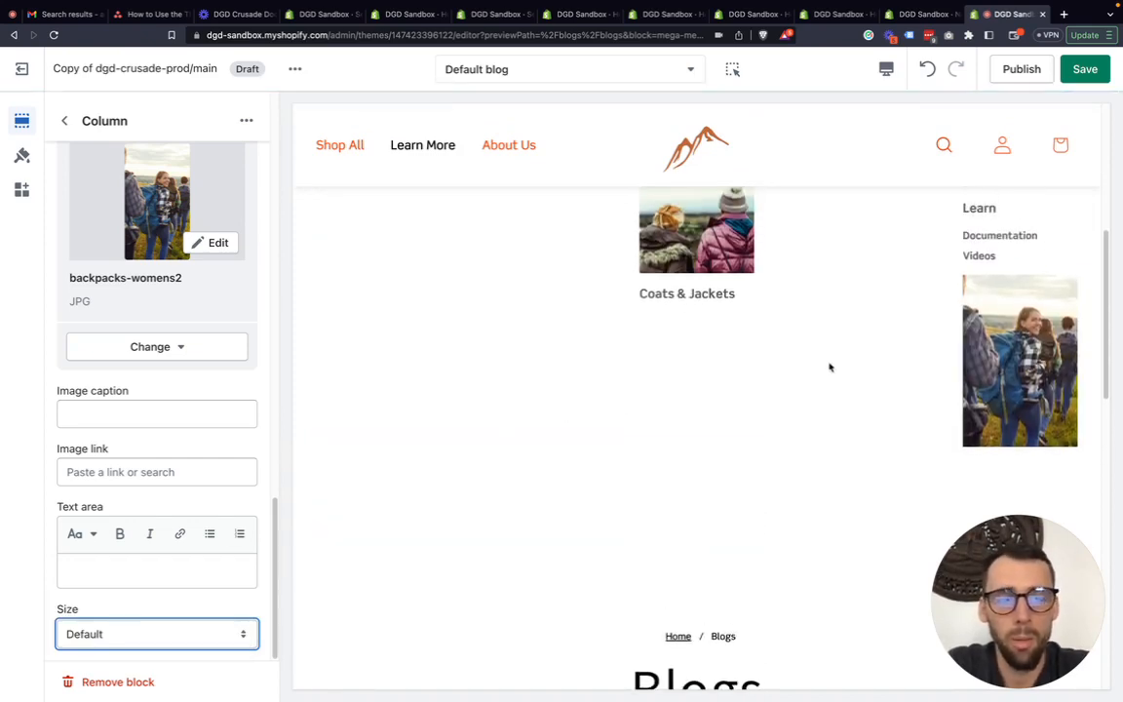
scroll(129, 554, up, 1)
scroll(839, 380, up, 5)
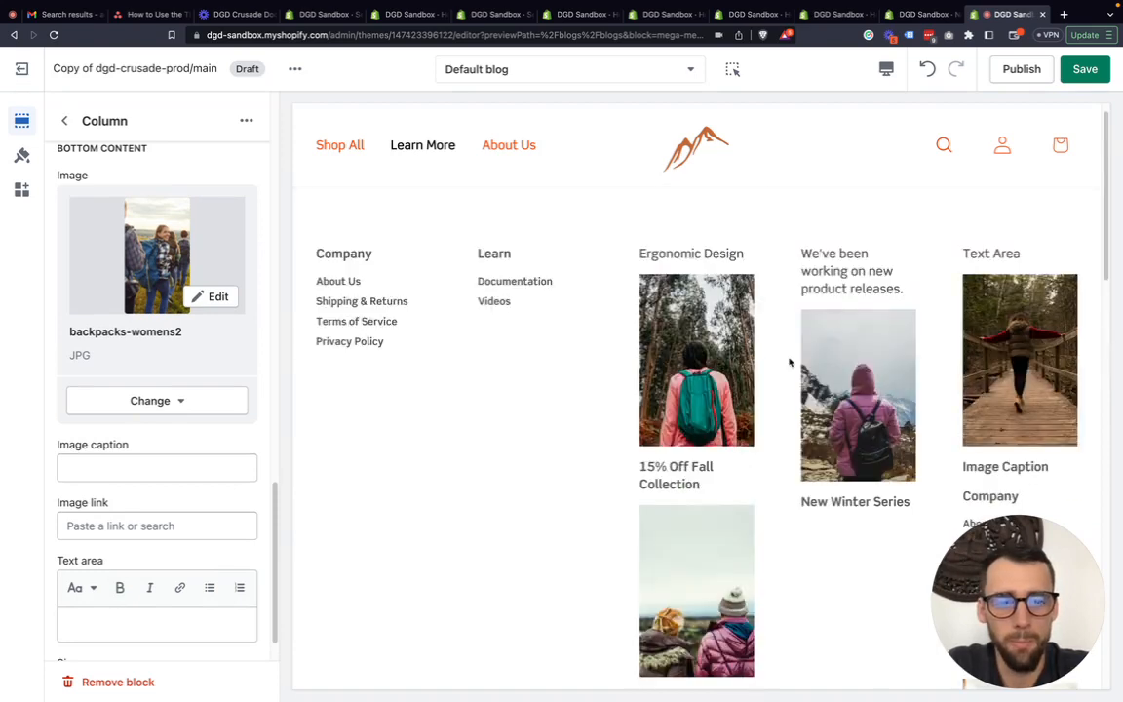
Remove the demo column with the Text Area text from Mega menu 1
scroll(112, 505, up, 5)
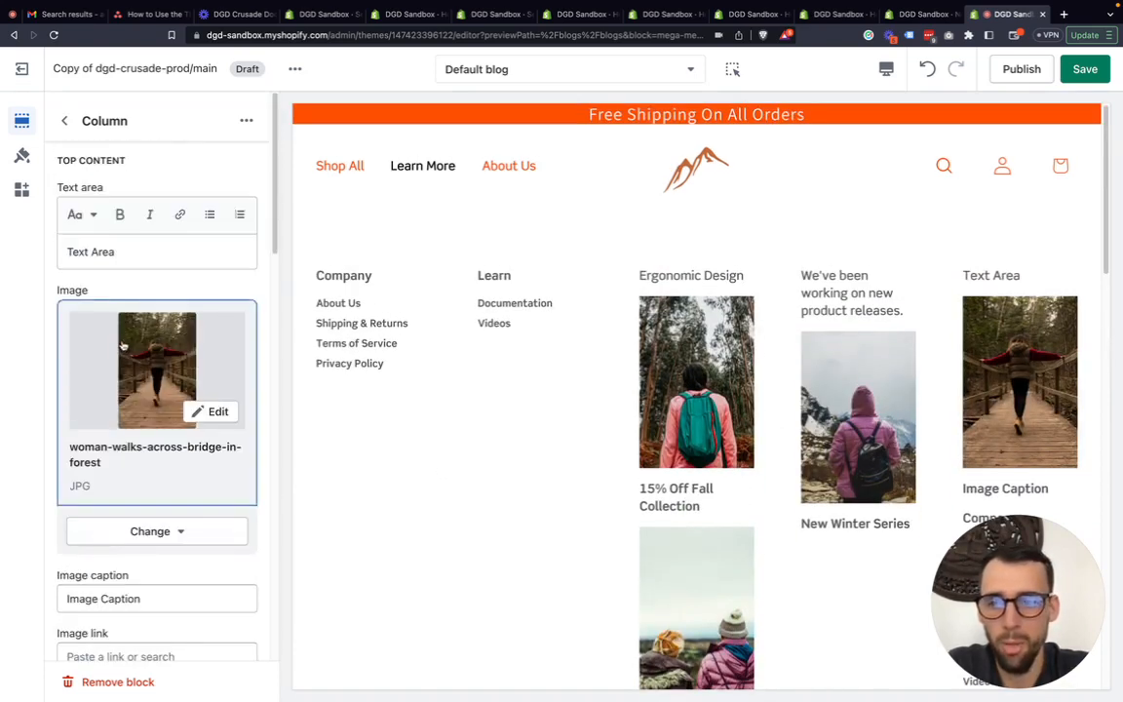
click(64, 120)
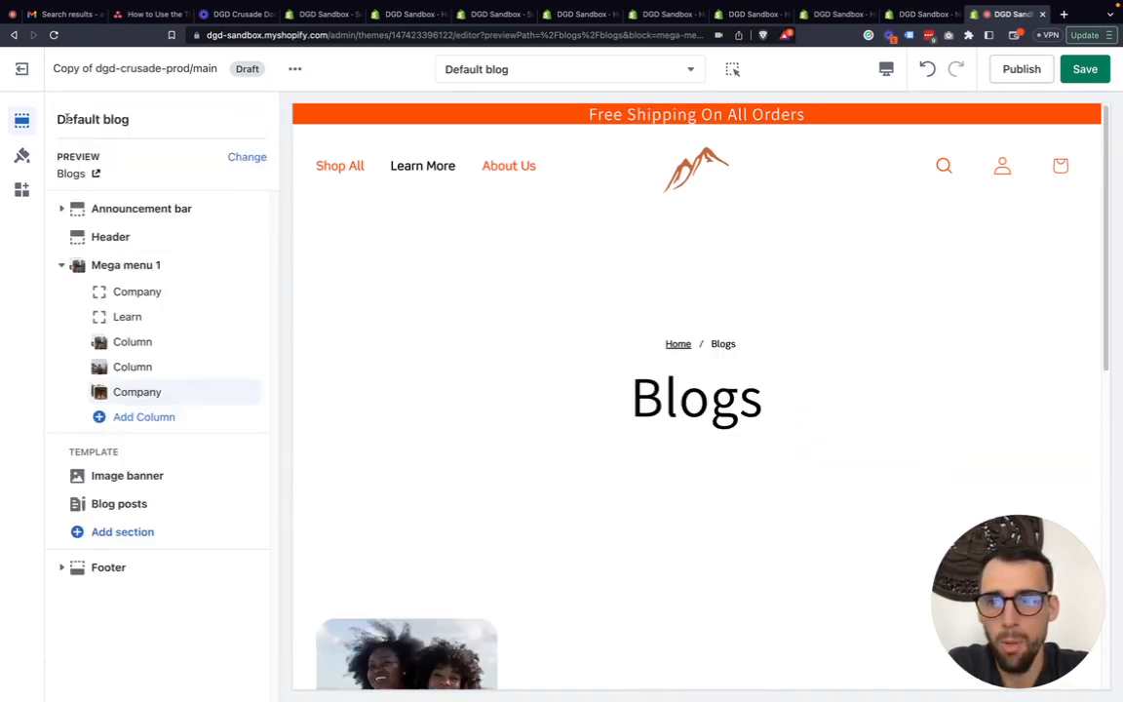
click(148, 392)
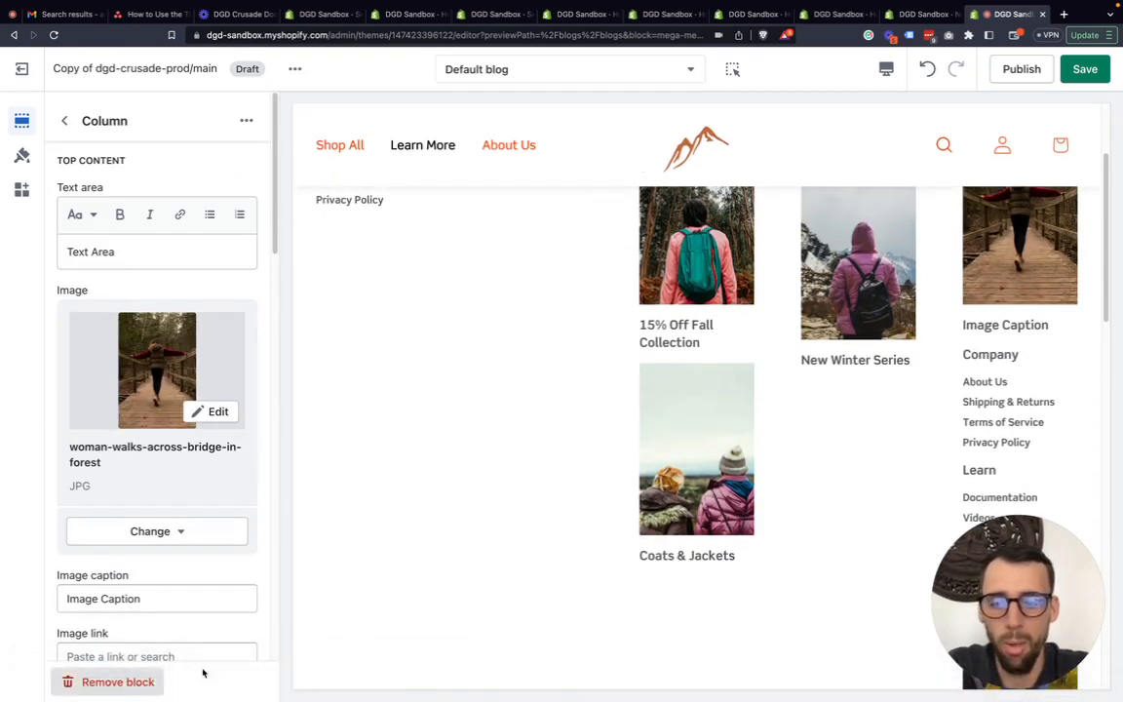
click(199, 680)
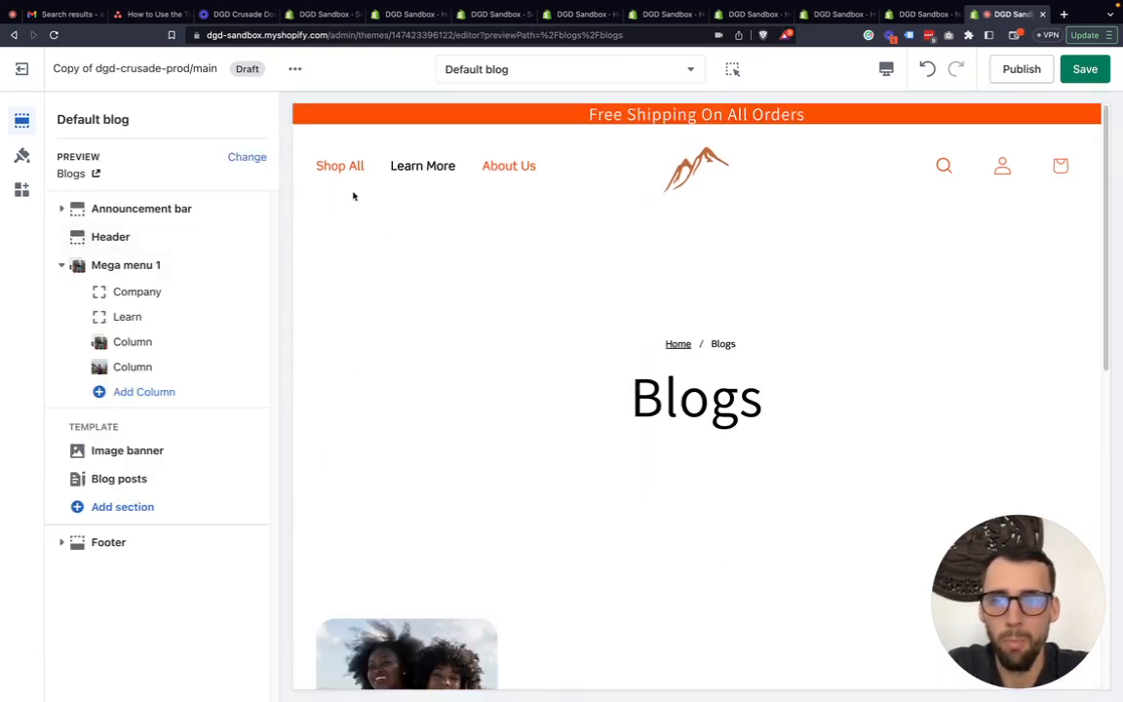
Switch the preview to the home page and review the Company column's navigation settings in Mega menu 1
click(733, 169)
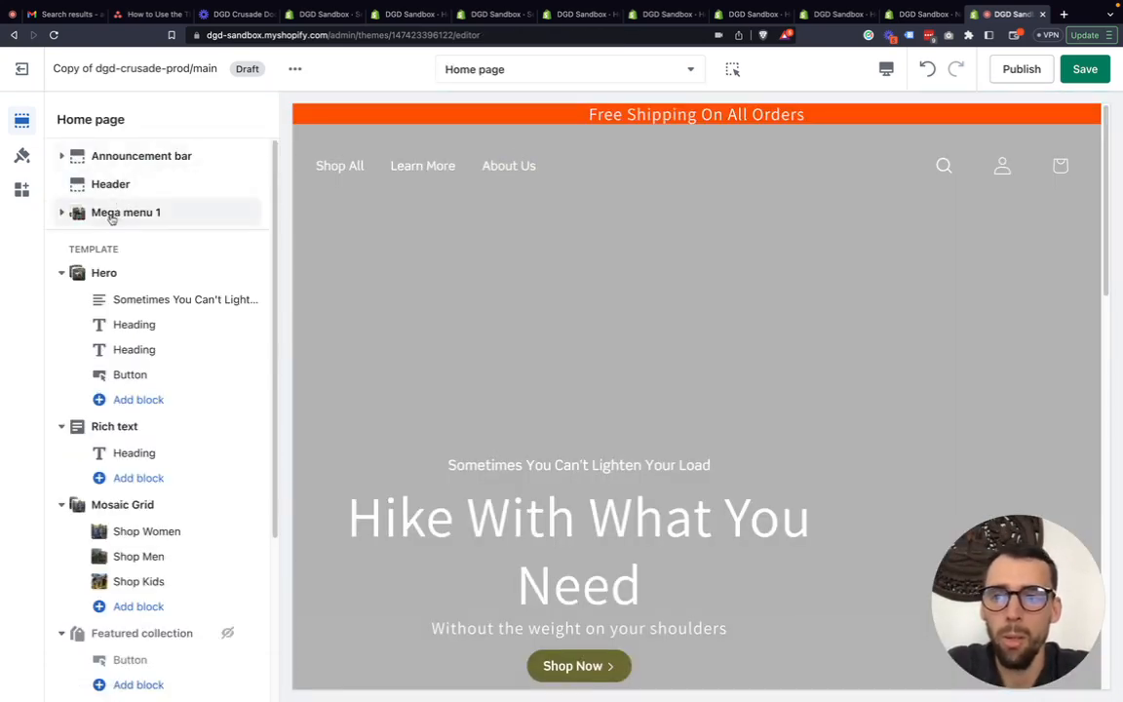
click(61, 212)
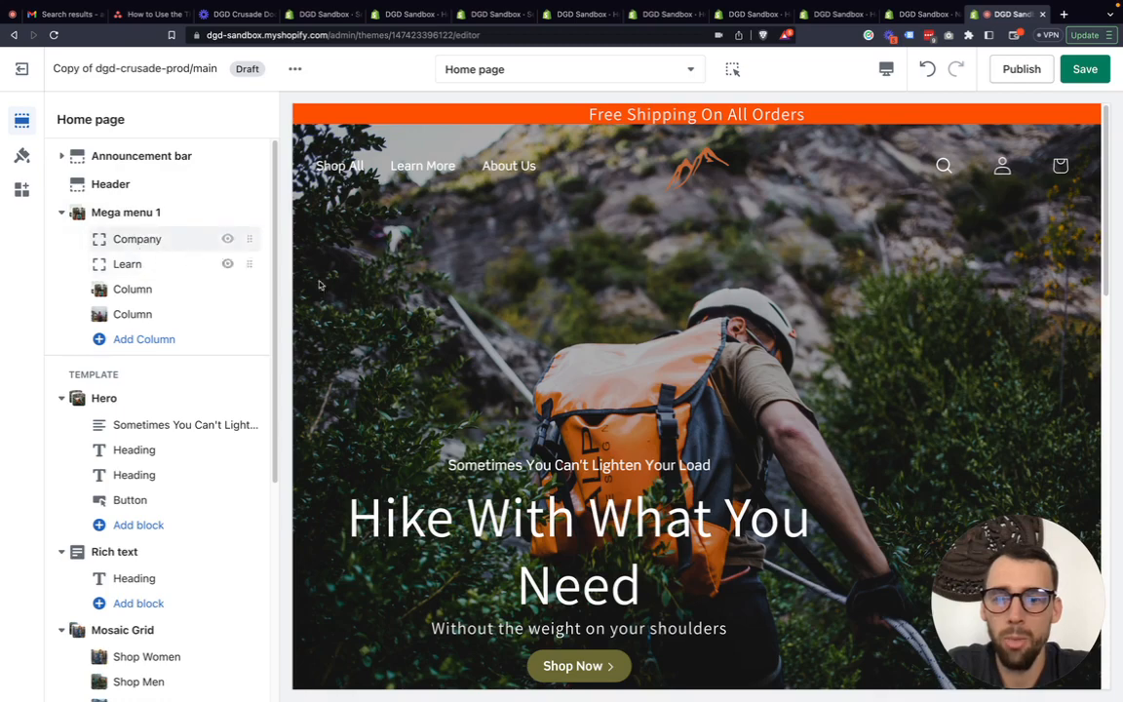
mouse_move(349, 168)
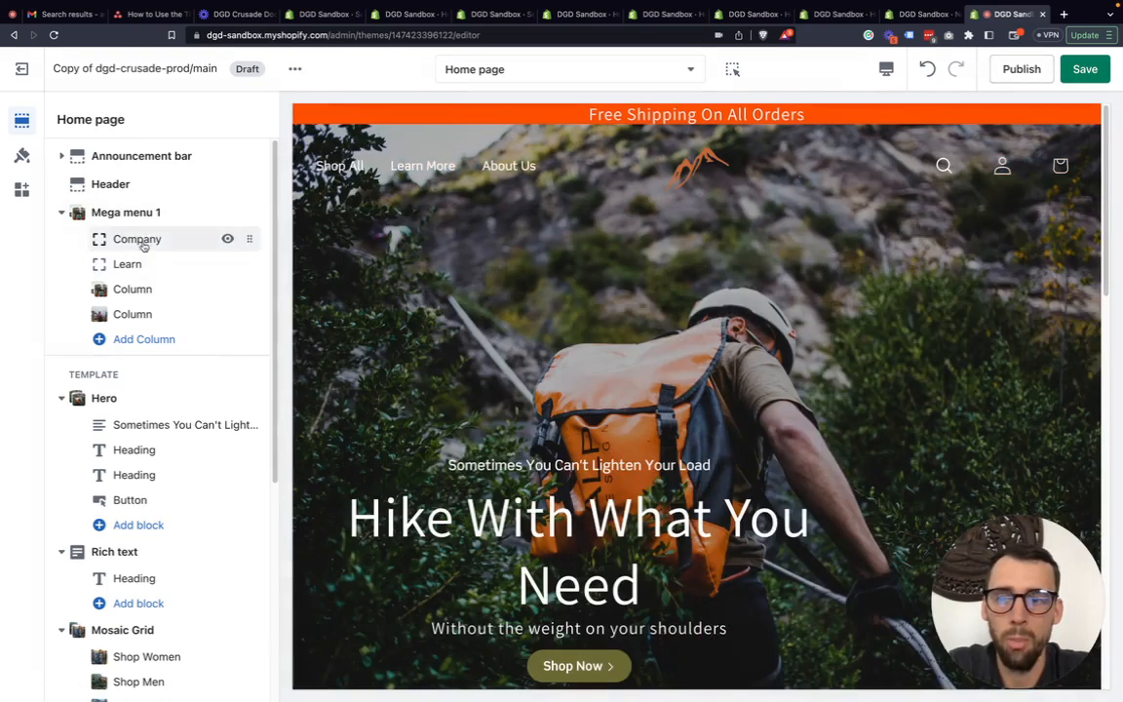
click(136, 239)
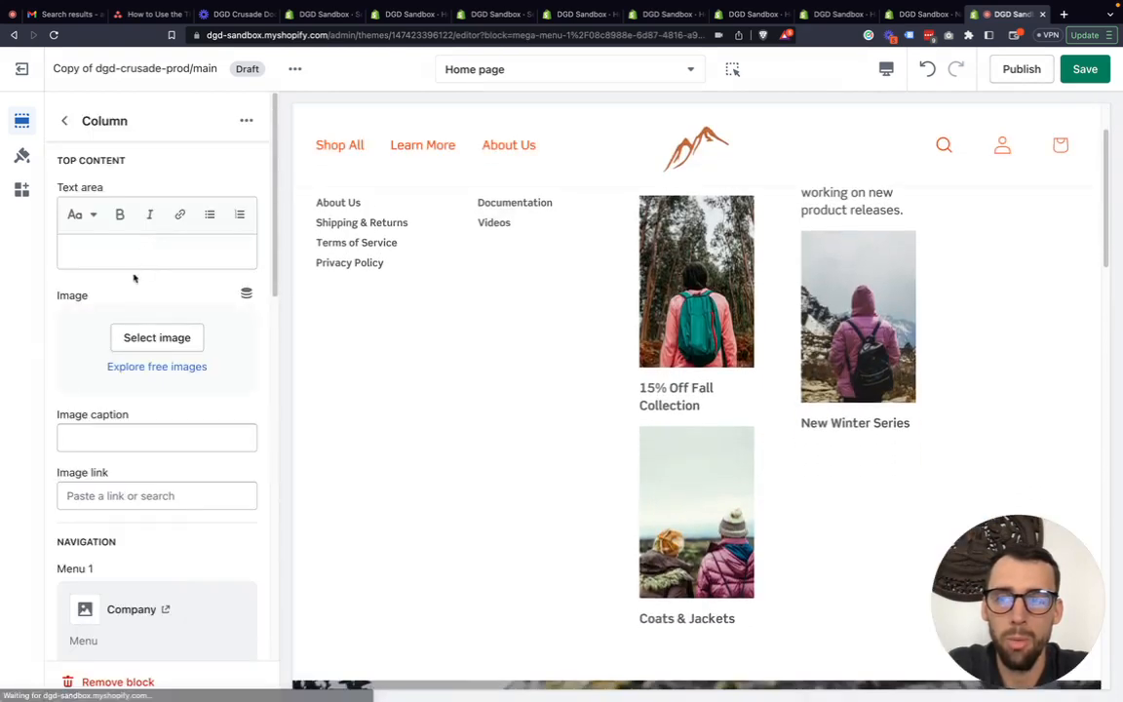
scroll(100, 363, down, 5)
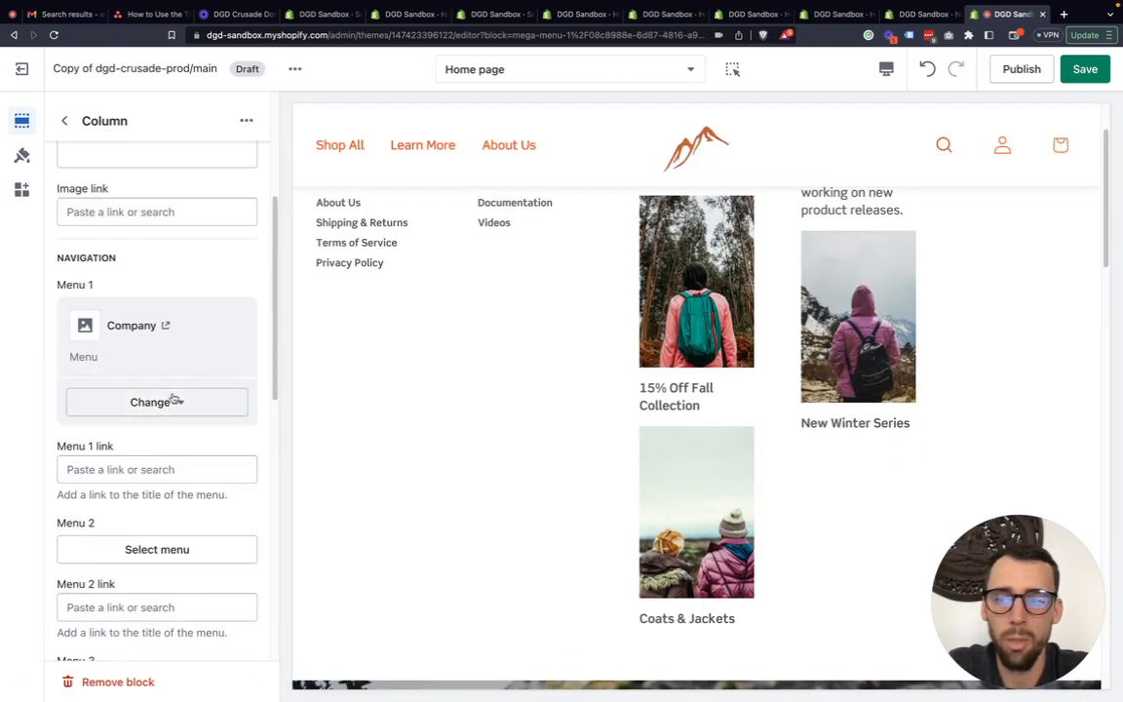
click(64, 121)
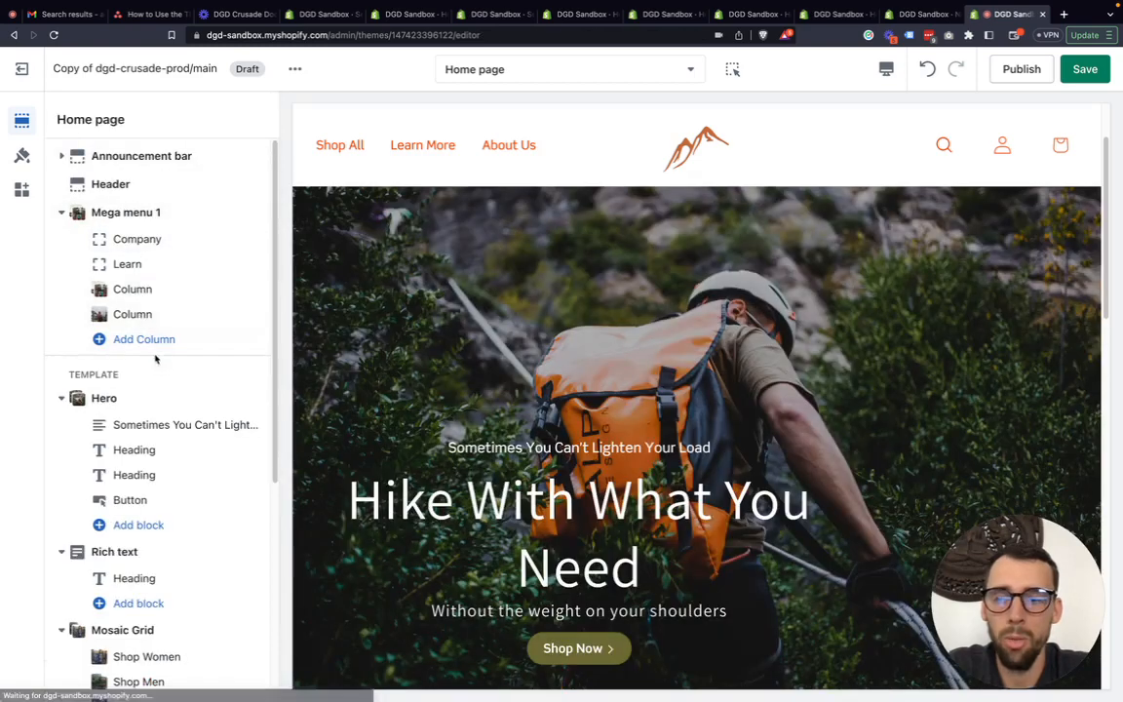
Examine the Ergonomic Design column's text, image and menu settings alongside its layout in the preview
mouse_move(338, 144)
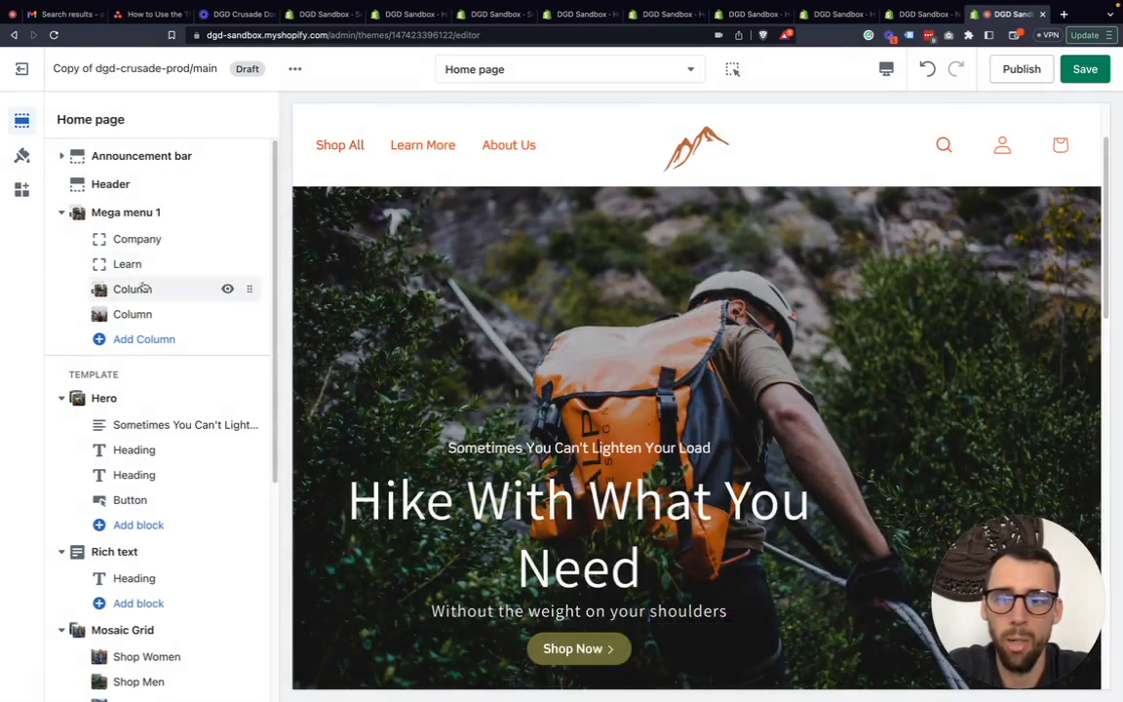
click(149, 292)
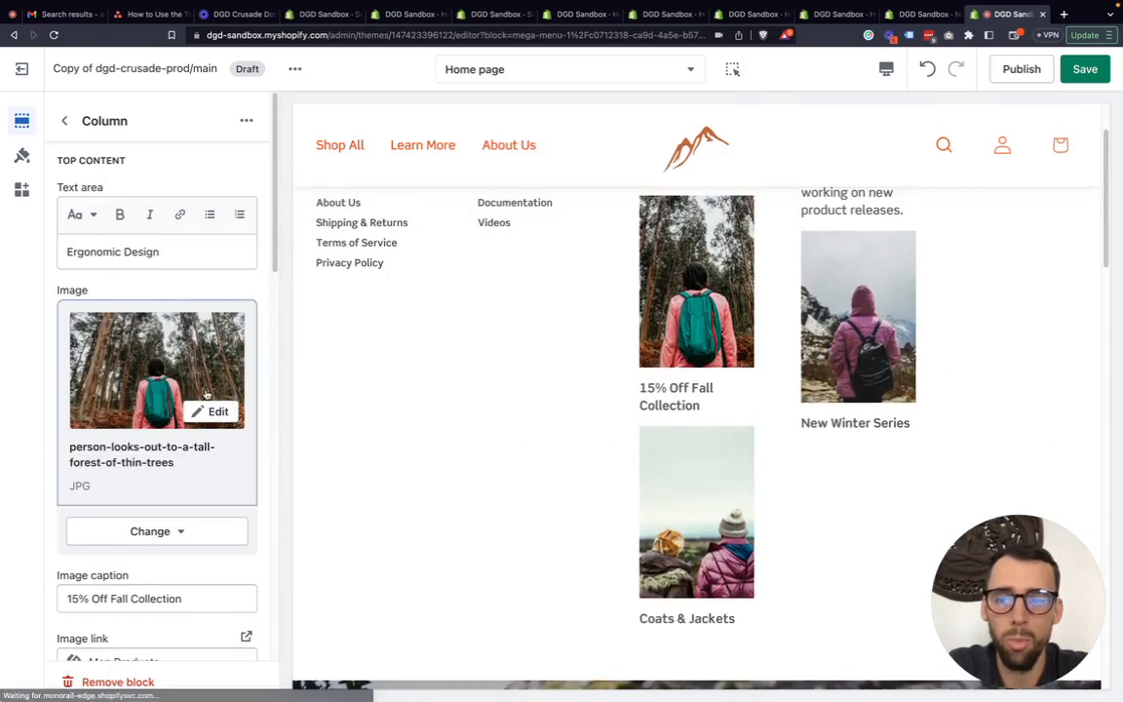
scroll(156, 431, down, 5)
scroll(157, 431, down, 8)
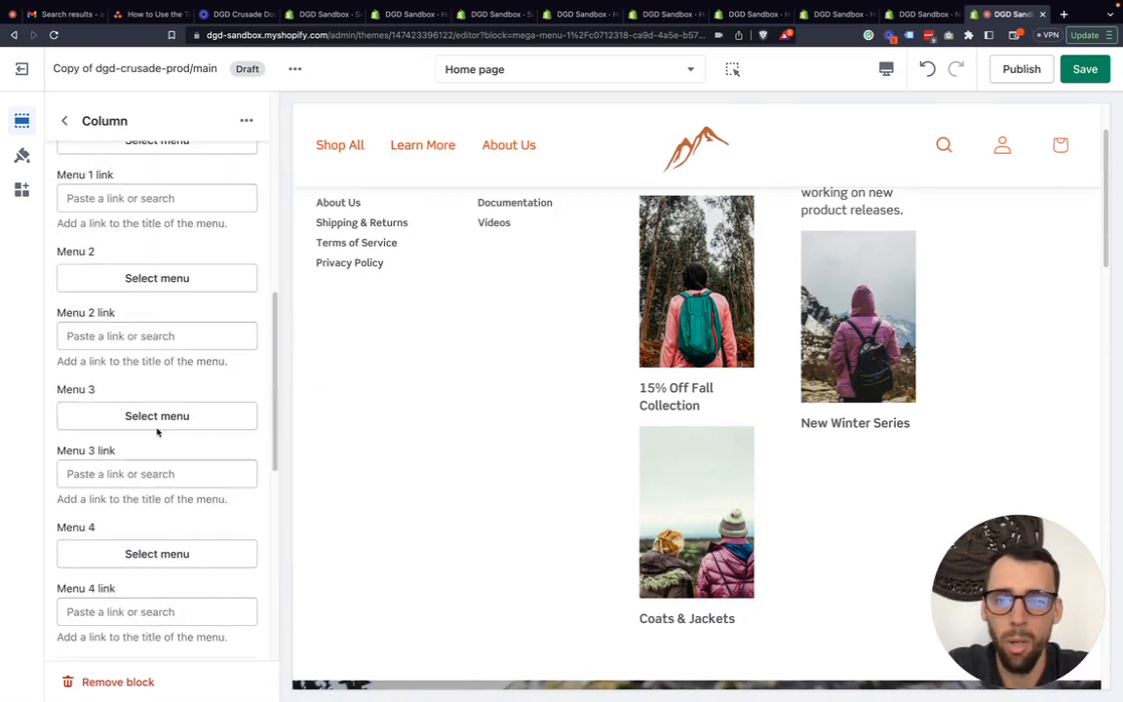
scroll(157, 431, up, 7)
scroll(158, 431, up, 4)
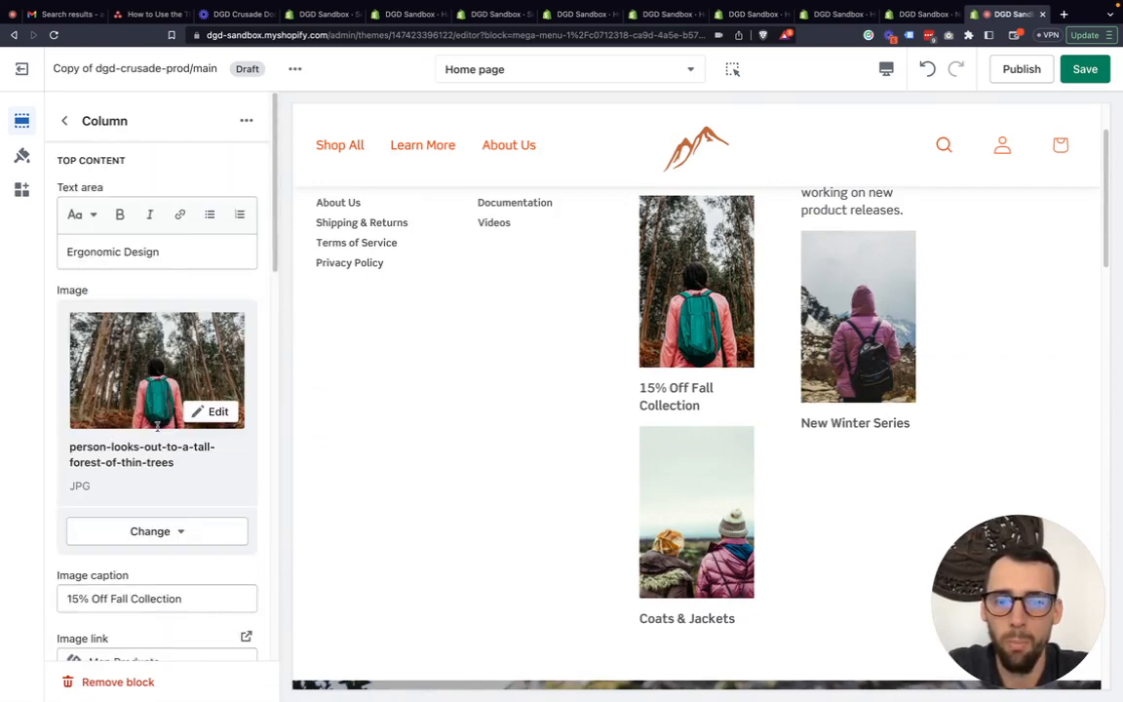
scroll(761, 429, up, 2)
scroll(776, 434, down, 1)
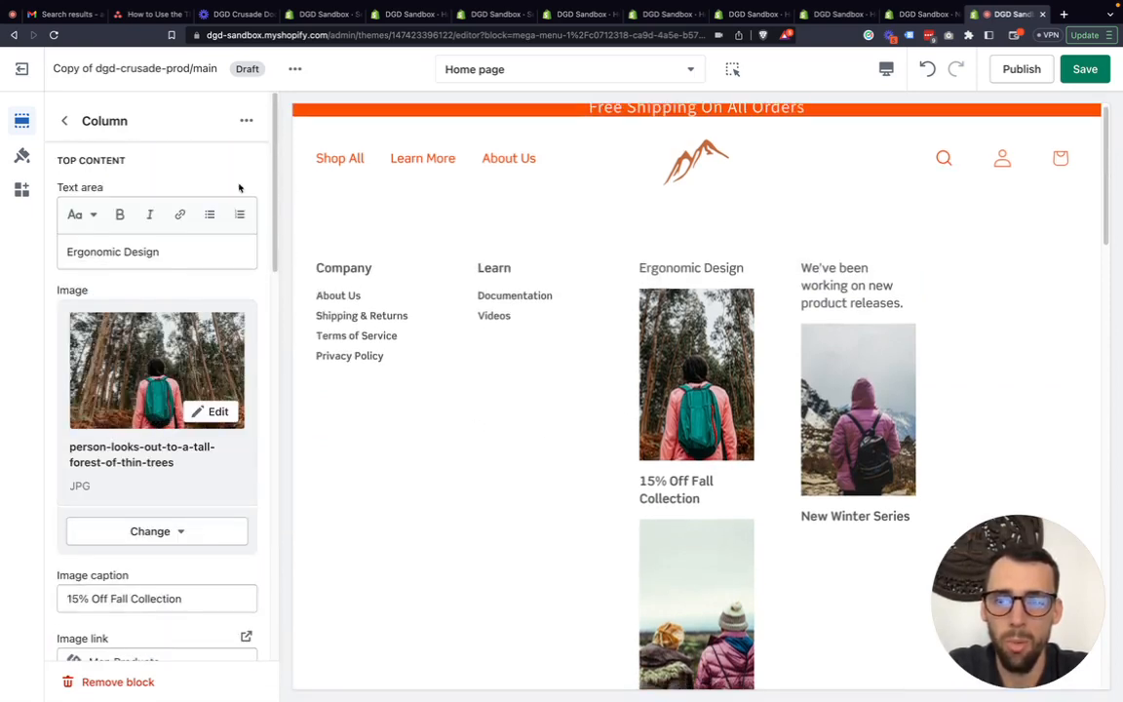
click(55, 119)
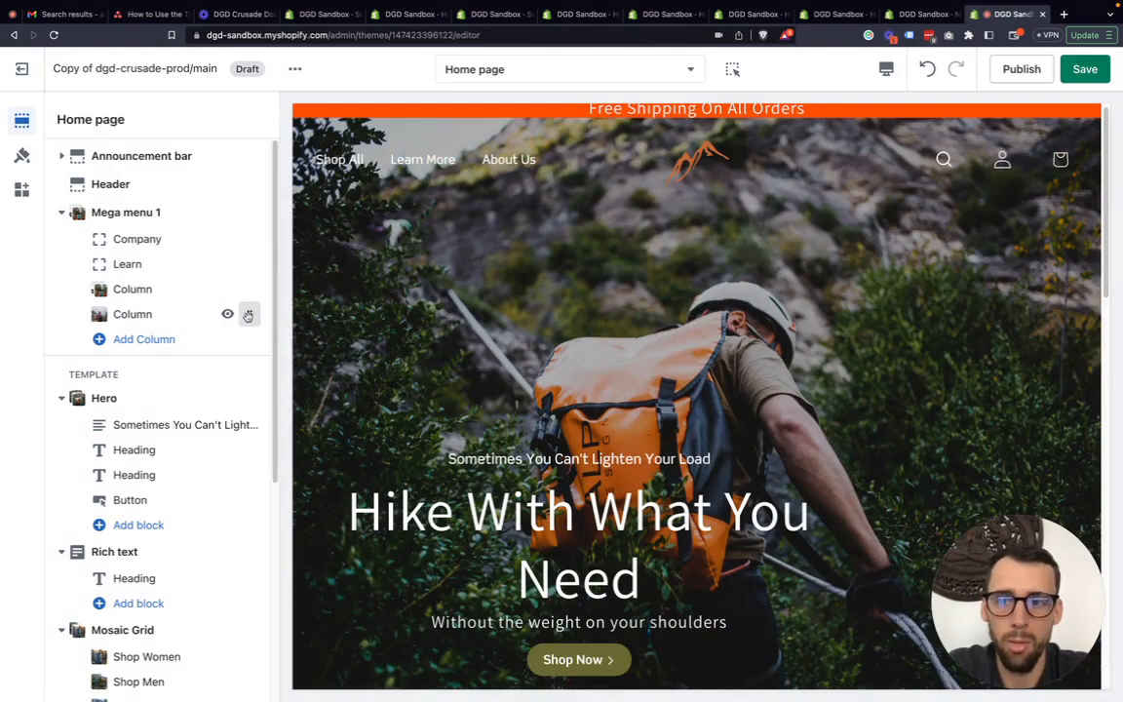
Move the New Winter Series column to the first position in Mega menu 1 and review its settings and placement
drag(248, 311, 248, 239)
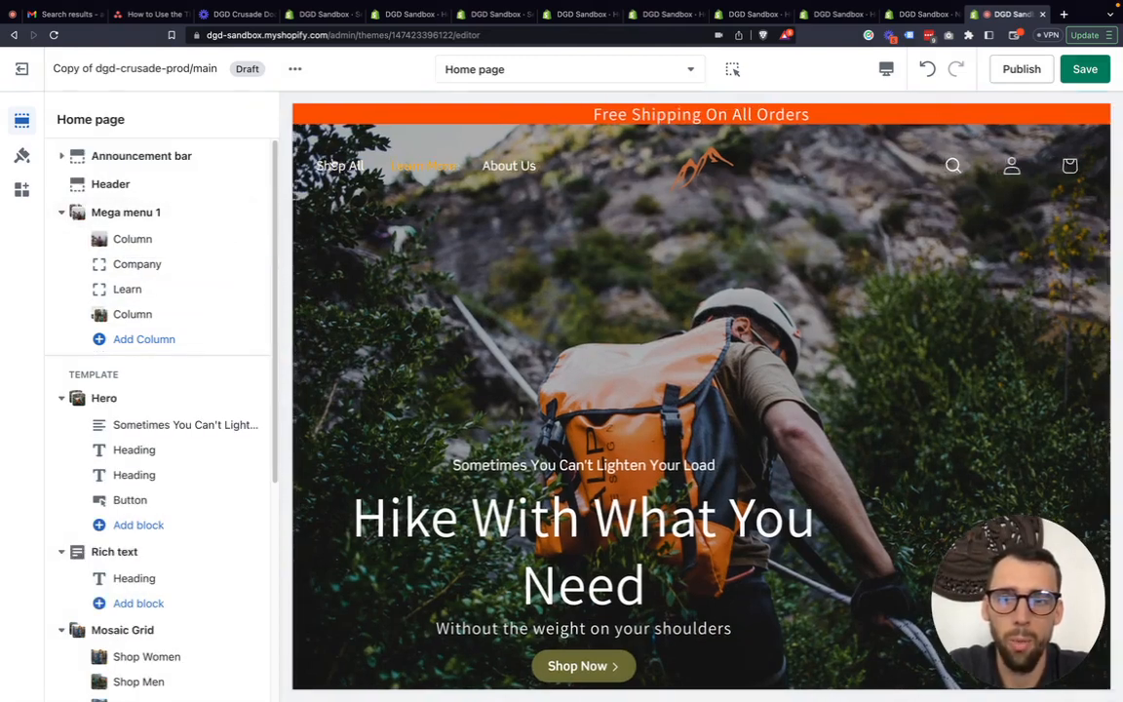
mouse_move(353, 170)
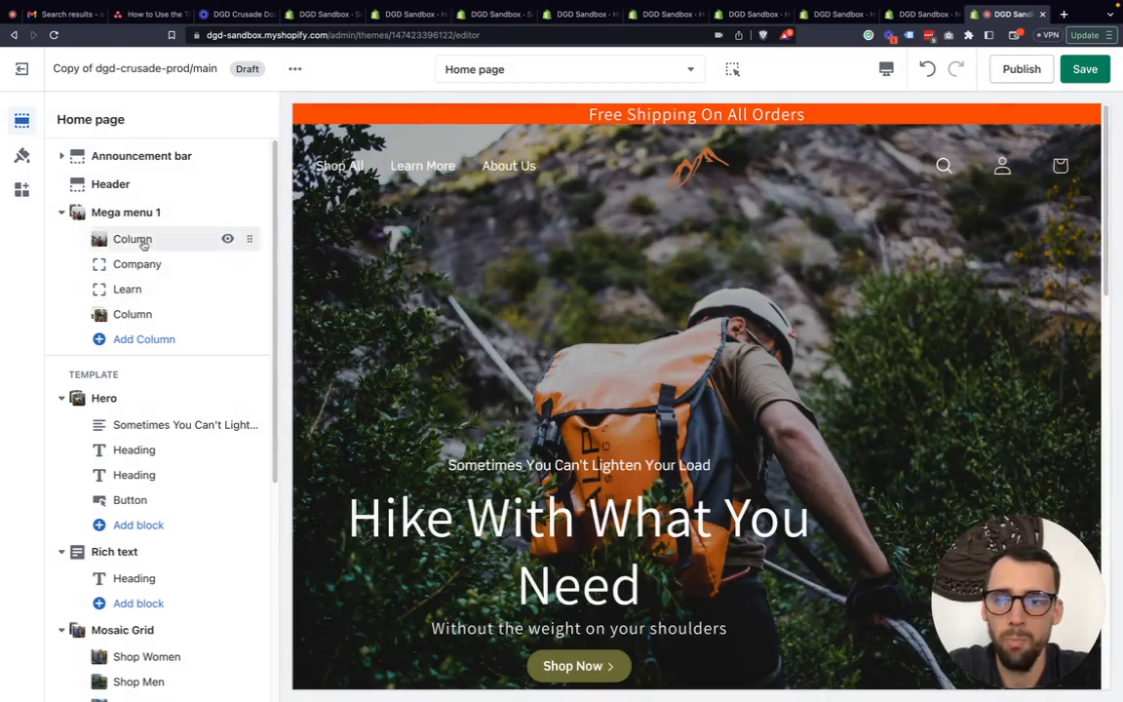
click(126, 238)
scroll(139, 426, down, 10)
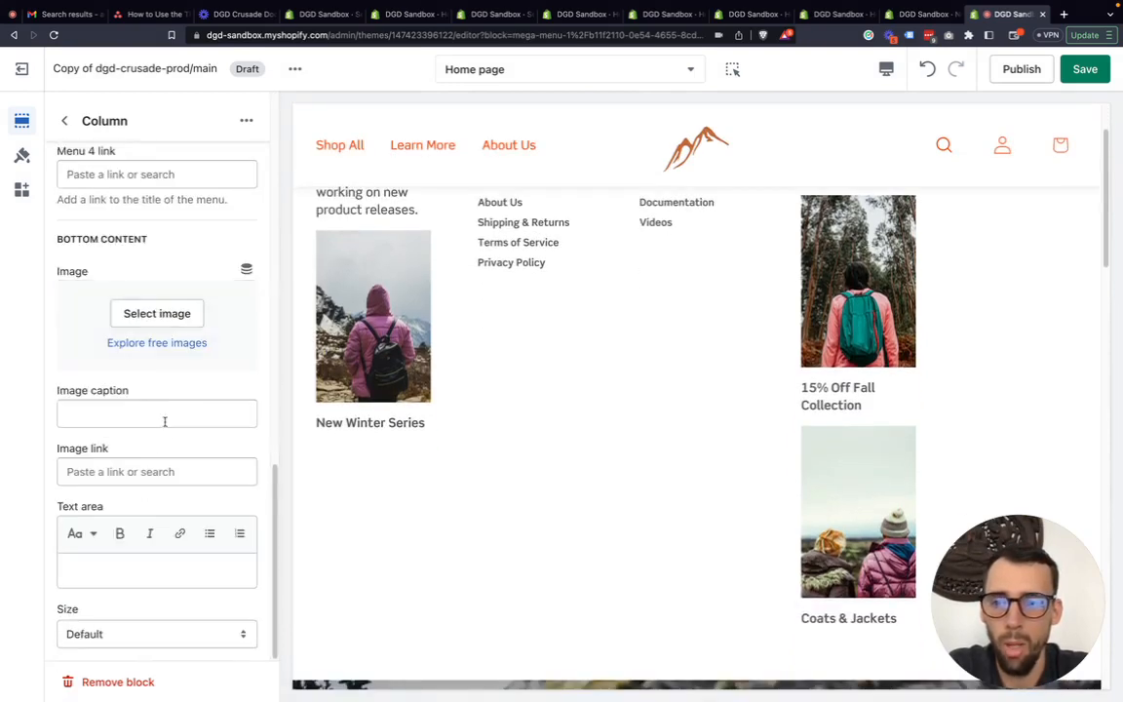
scroll(146, 500, up, 10)
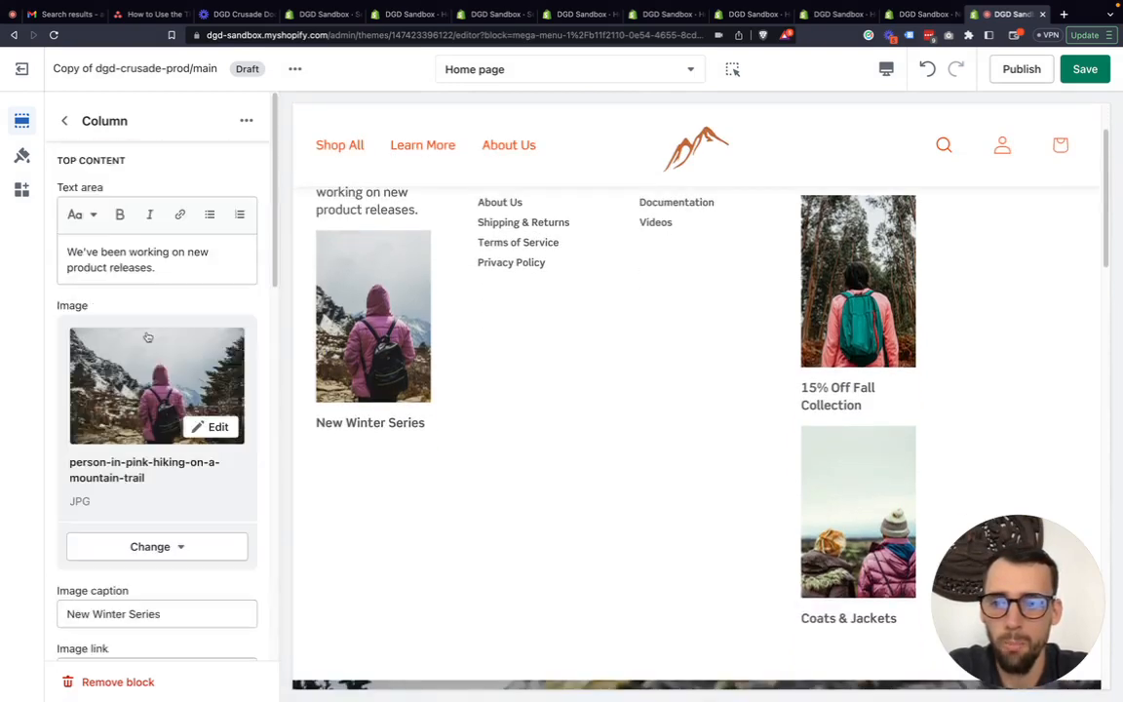
Move the New Winter Series column back to the last position in Mega menu 1
click(64, 120)
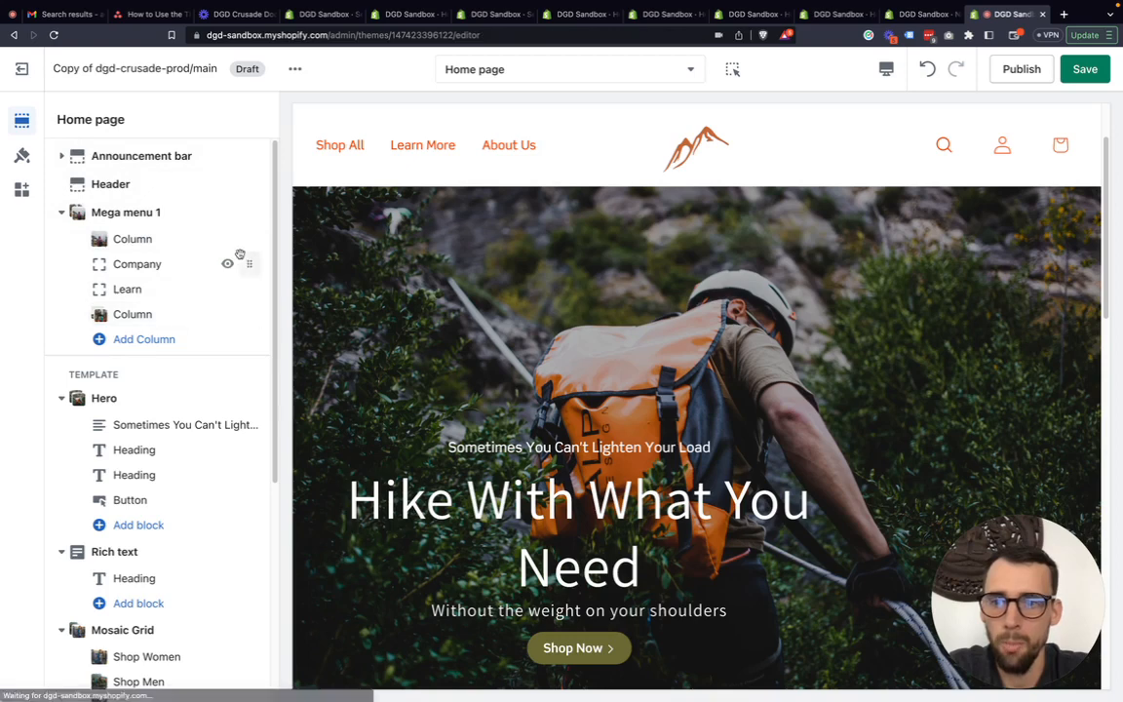
drag(250, 239, 252, 312)
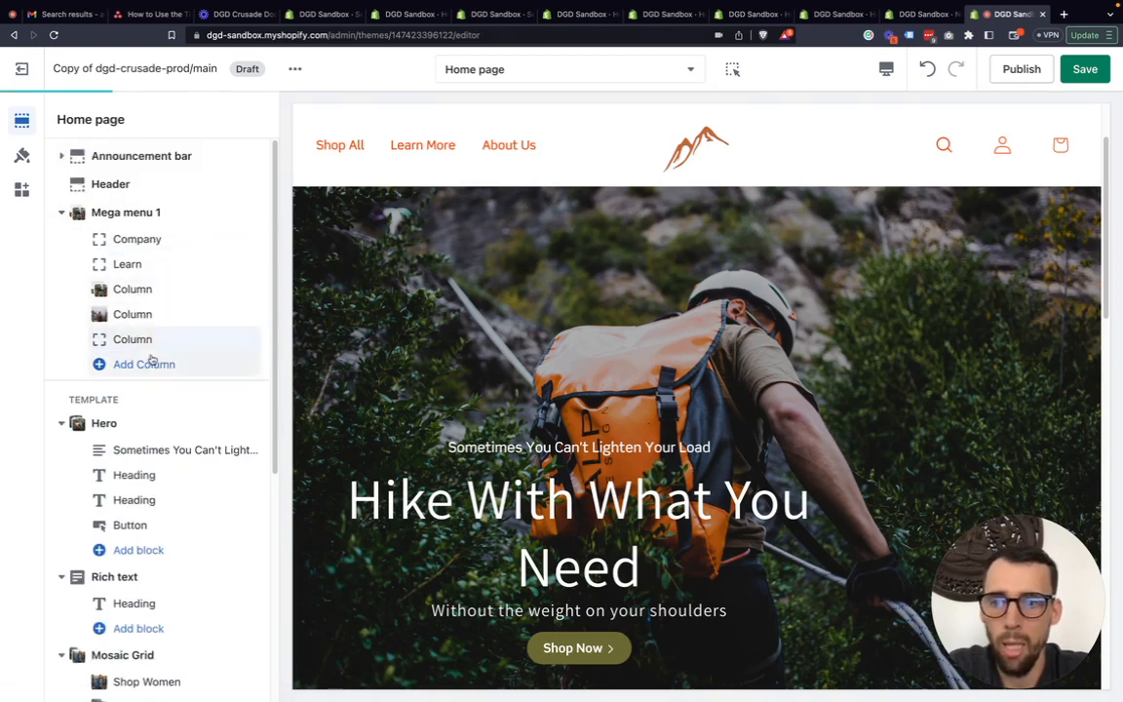
Remove the friends-winter-hiking image from the bottom content of the Ergonomic Design column in Mega menu 1
click(144, 290)
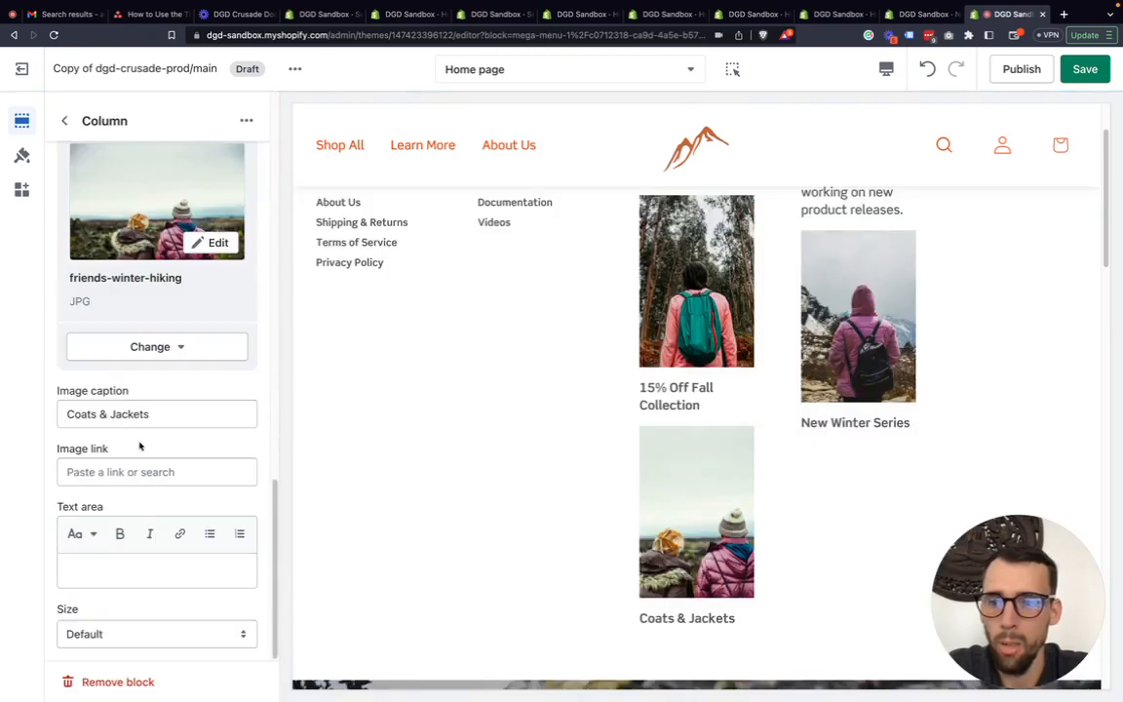
click(165, 348)
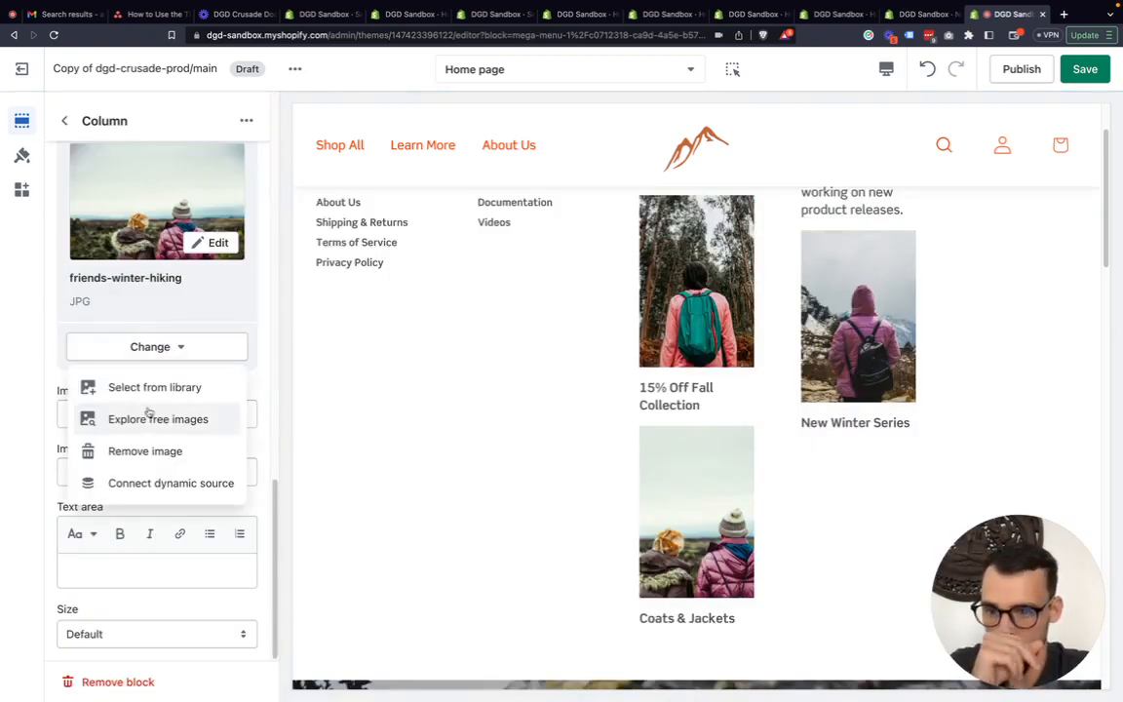
click(155, 451)
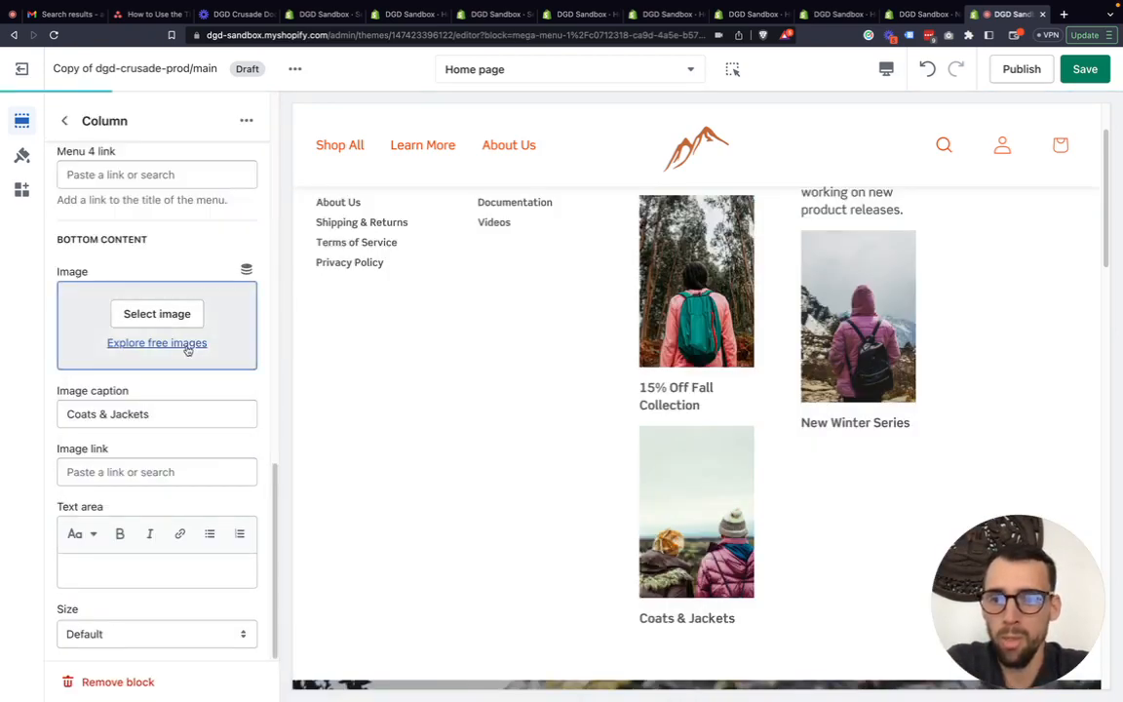
click(64, 120)
Set friends-winter-hiking from the image library as the top content image of the empty last column in Mega menu 1
scroll(173, 320, down, 5)
scroll(174, 320, up, 5)
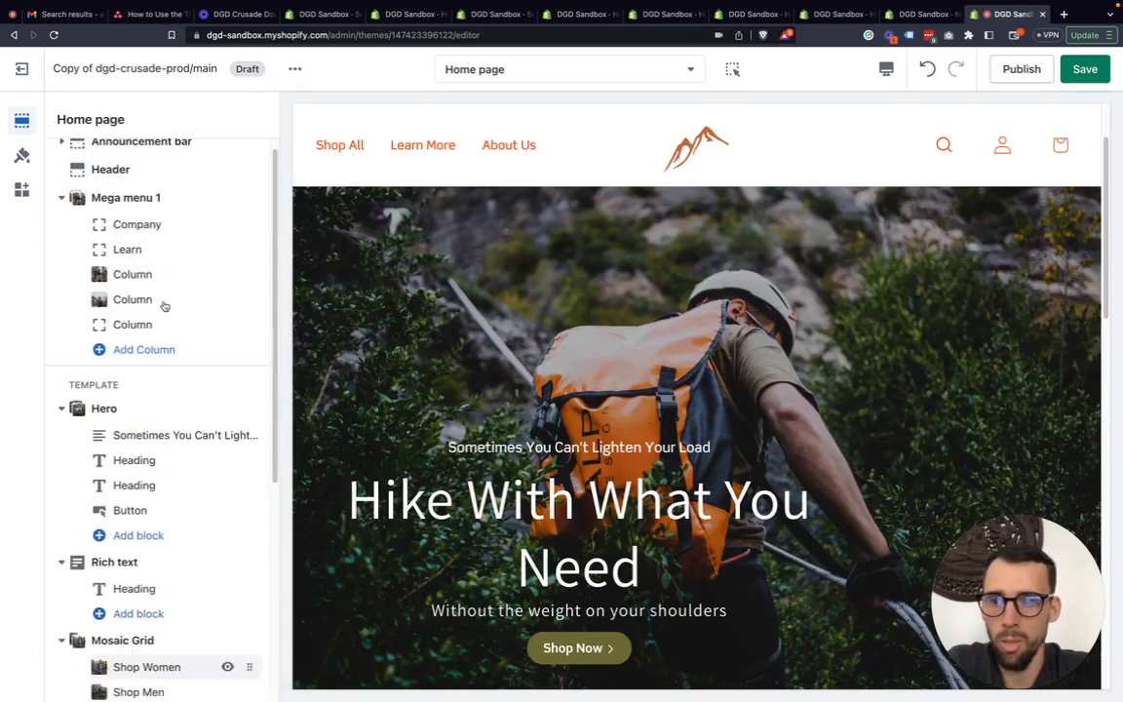
click(154, 326)
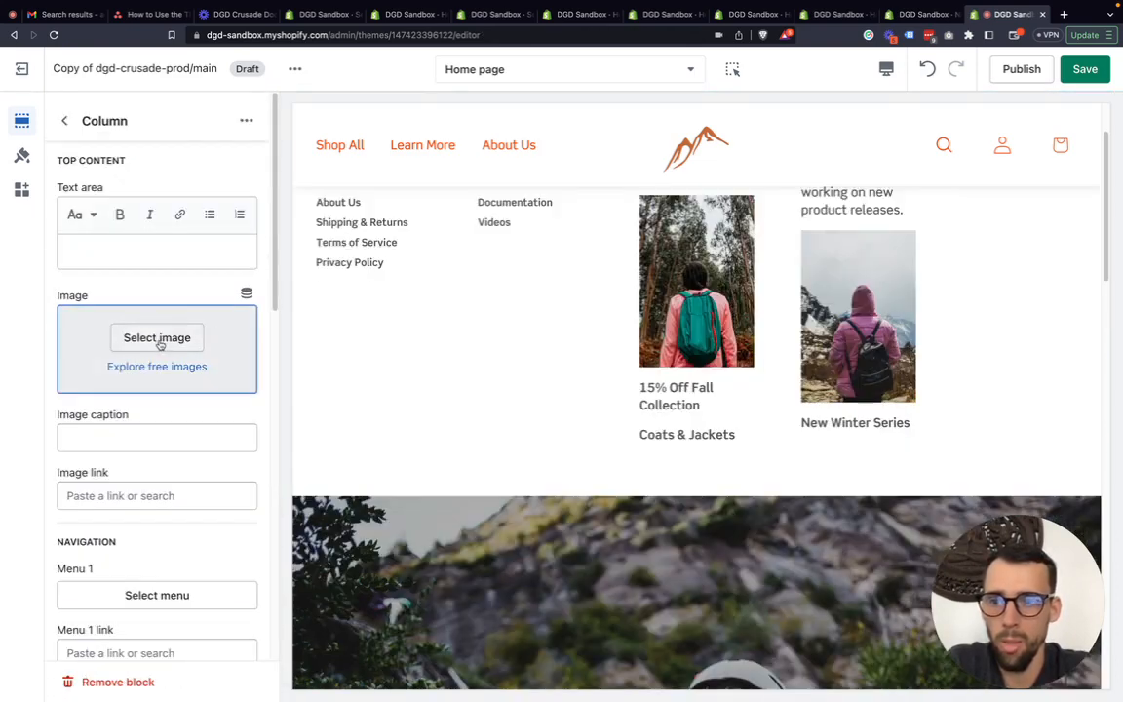
click(158, 339)
scroll(499, 401, down, 2)
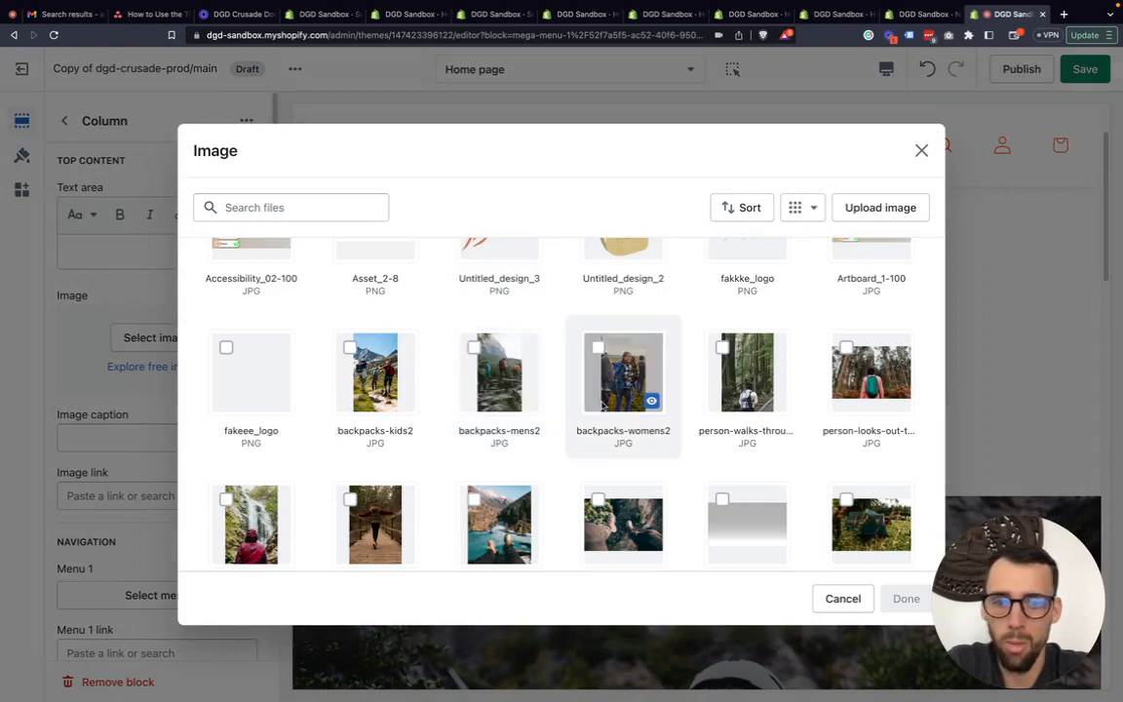
scroll(772, 409, down, 2)
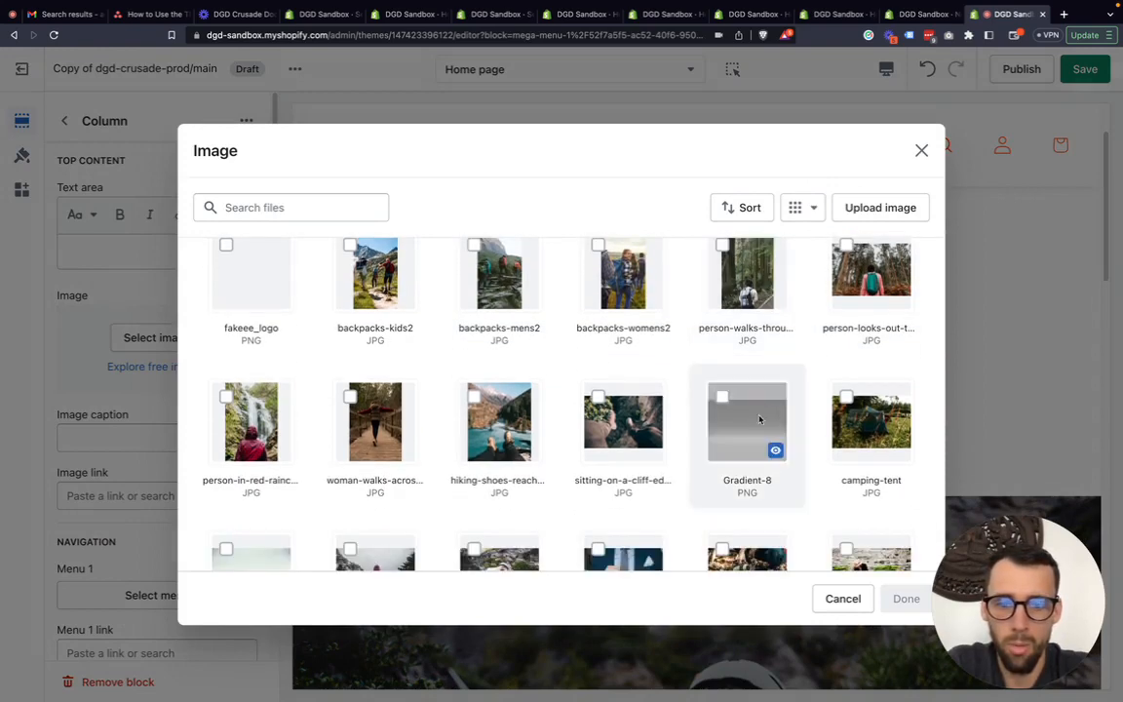
scroll(614, 321, down, 3)
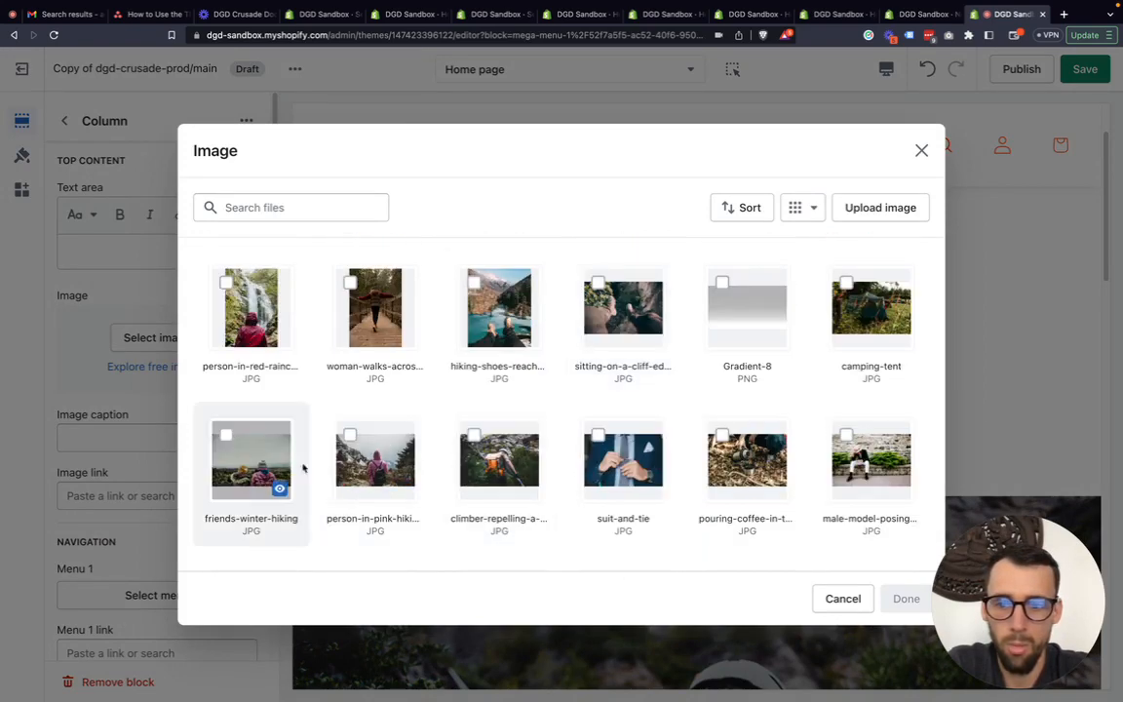
click(298, 469)
click(901, 598)
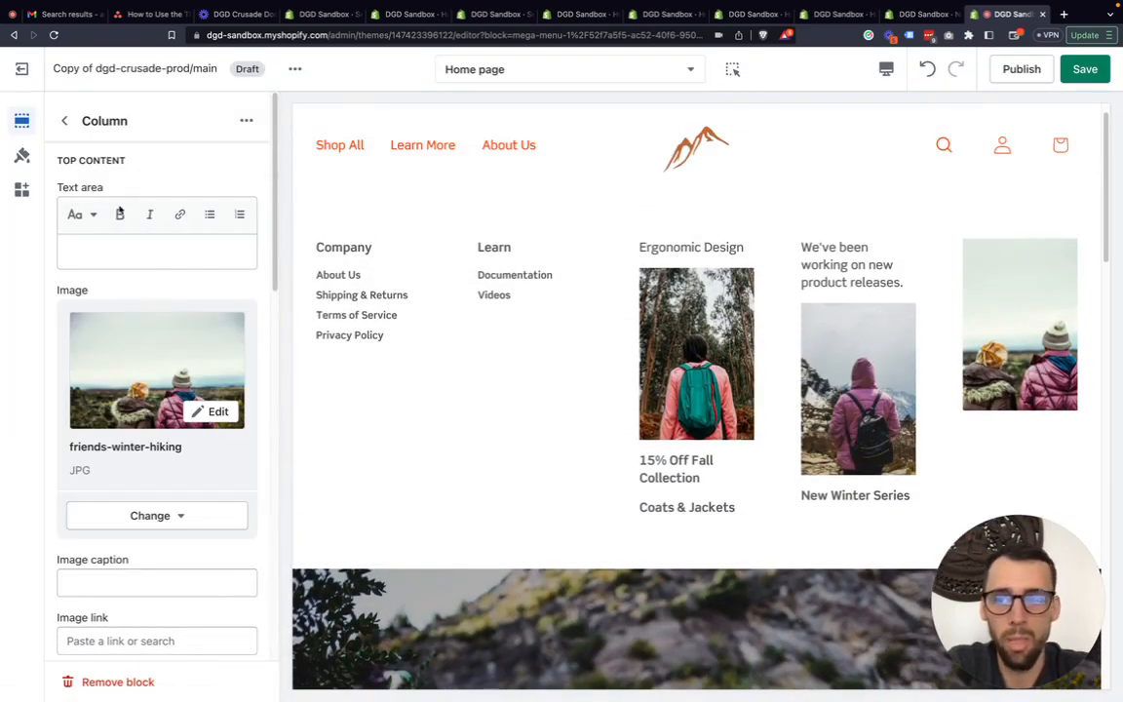
click(71, 122)
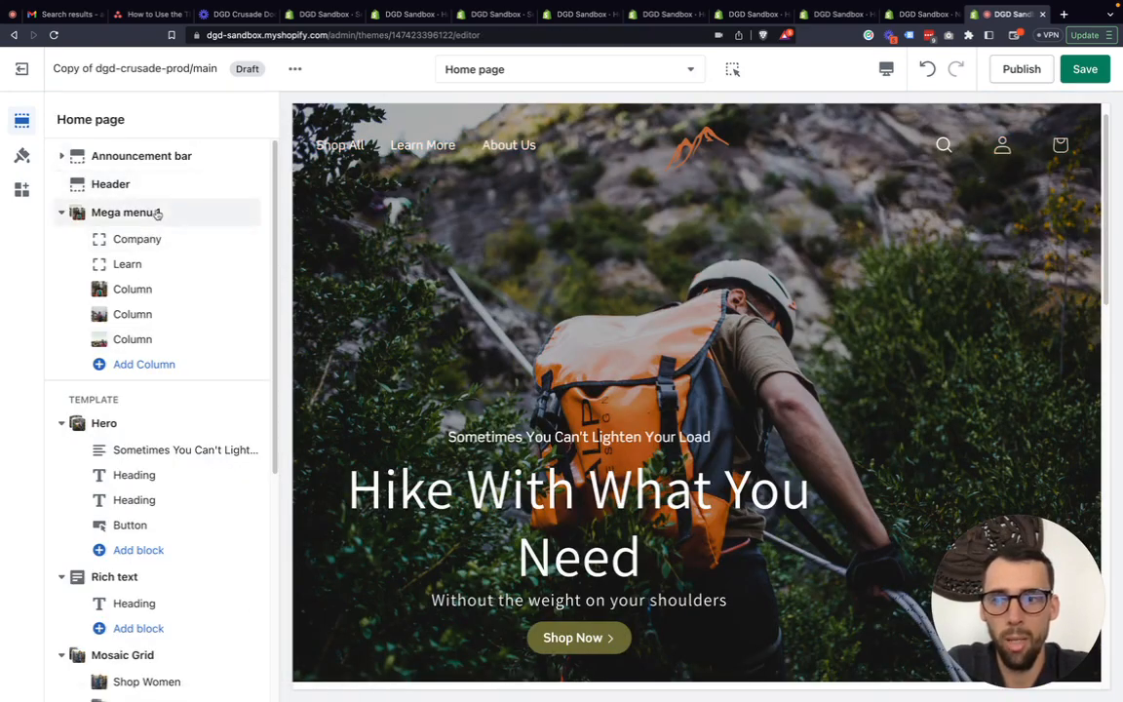
Clear the top content text of the New Winter Series column in Mega menu 1
mouse_move(343, 146)
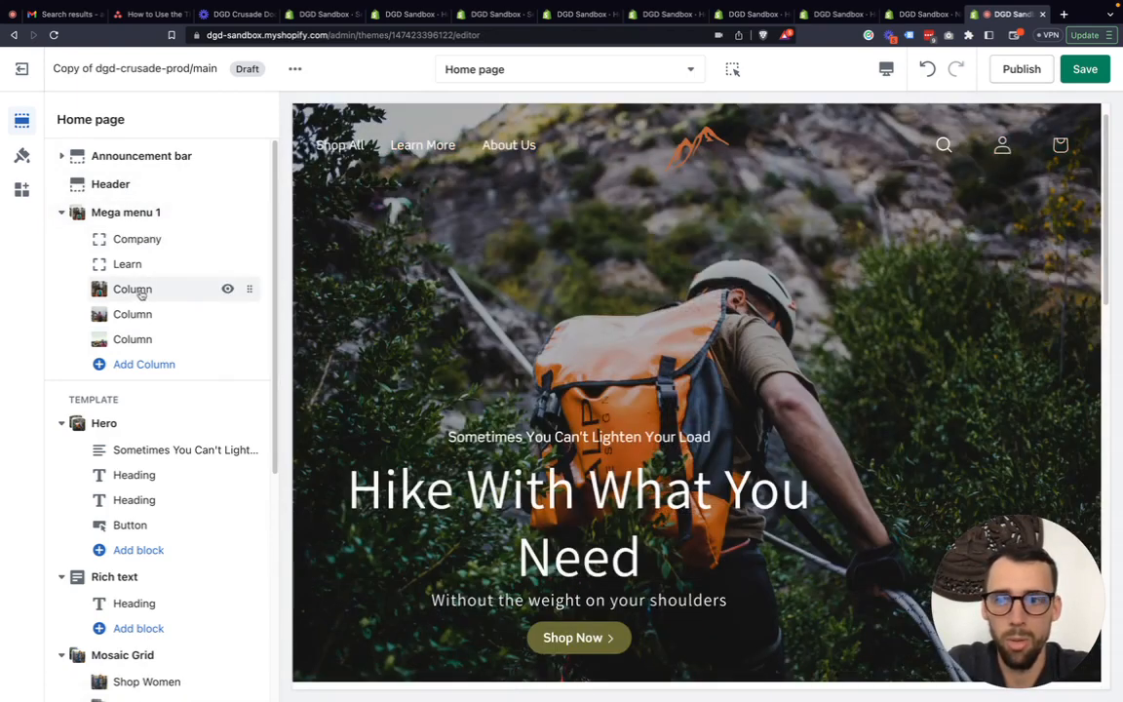
click(142, 318)
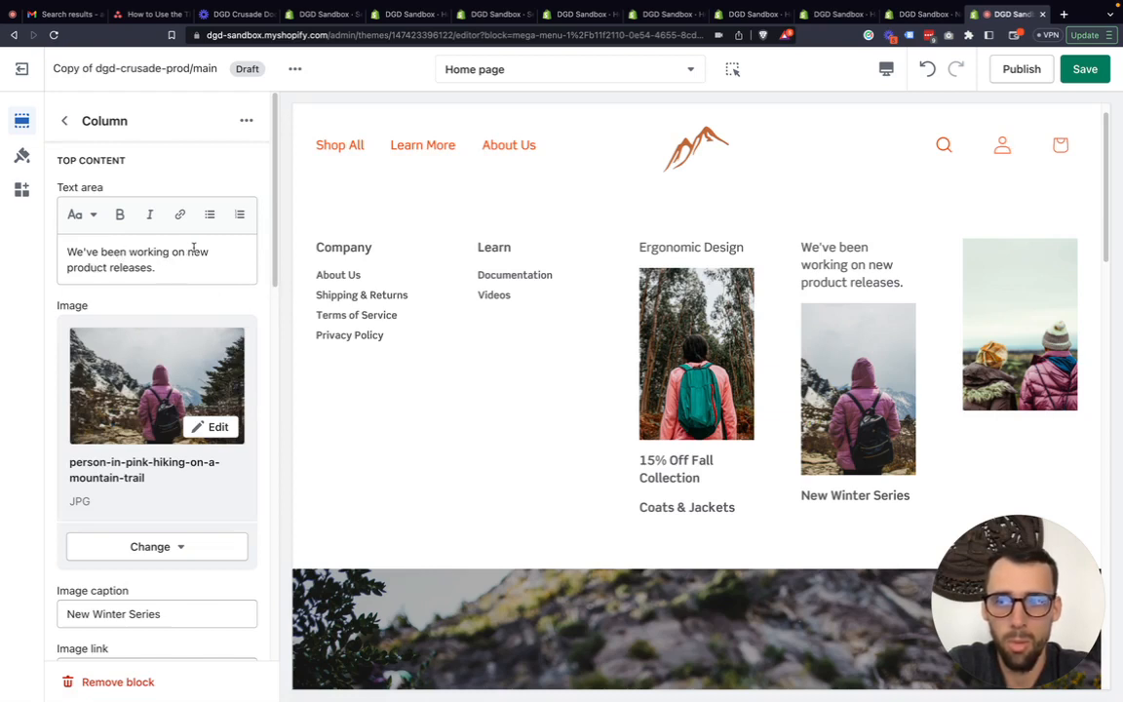
drag(194, 251, 29, 262)
text(Ne)
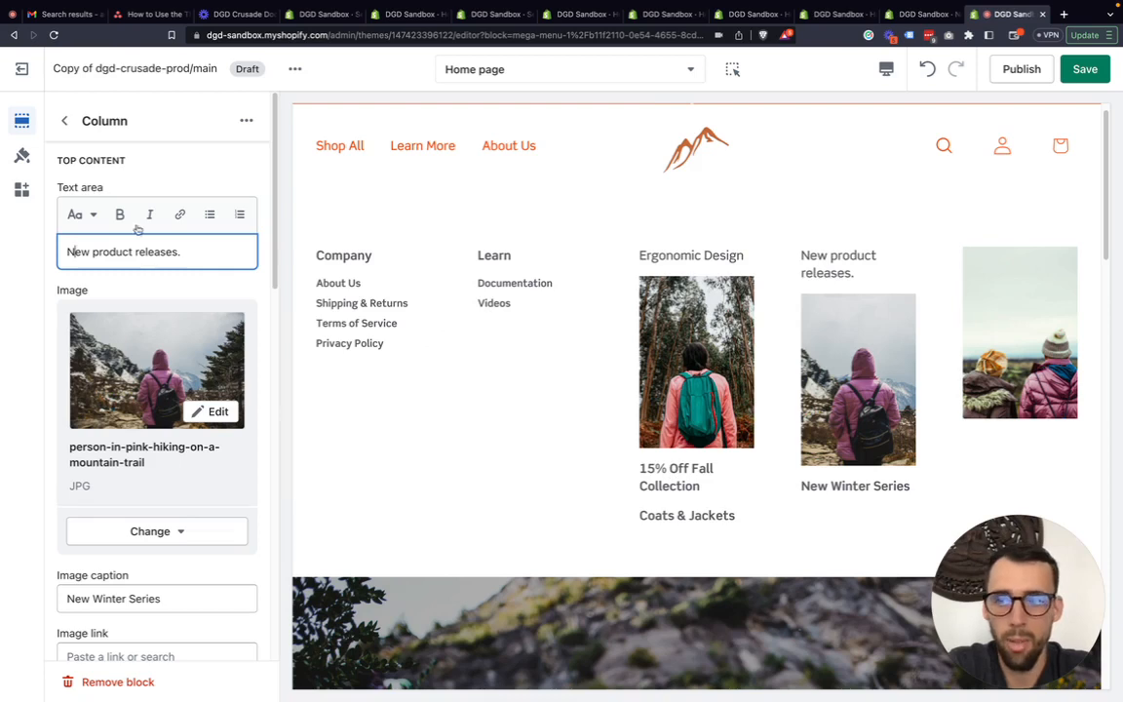
triple_click(197, 253)
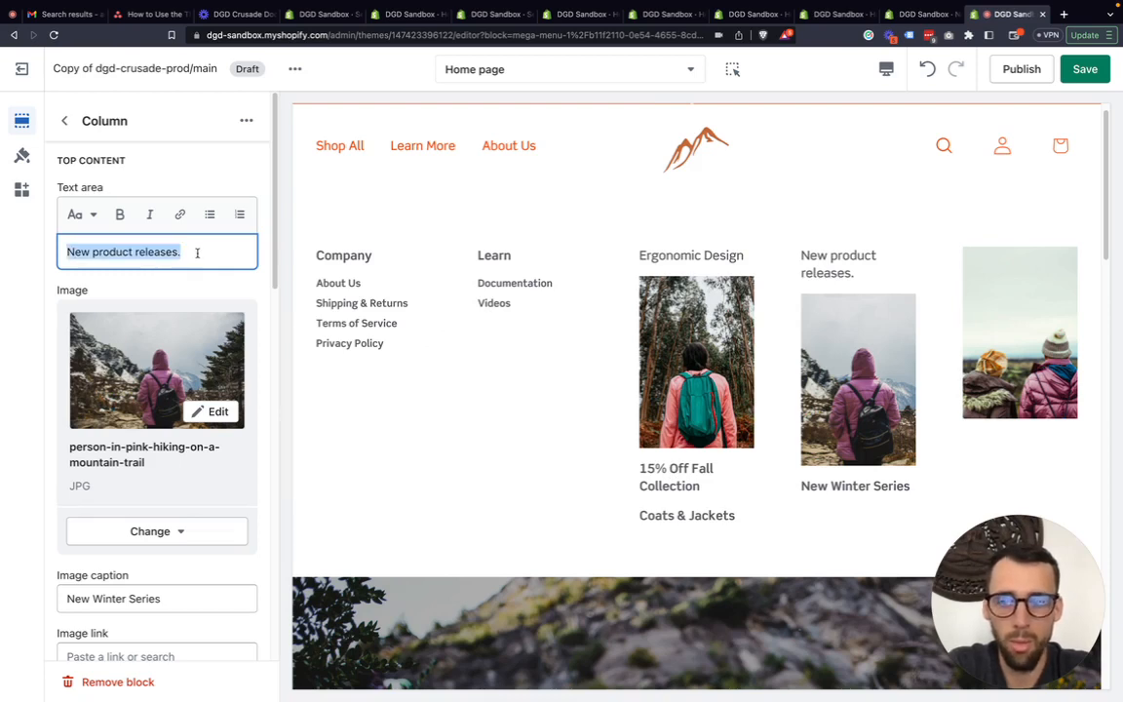
key(BackSpace)
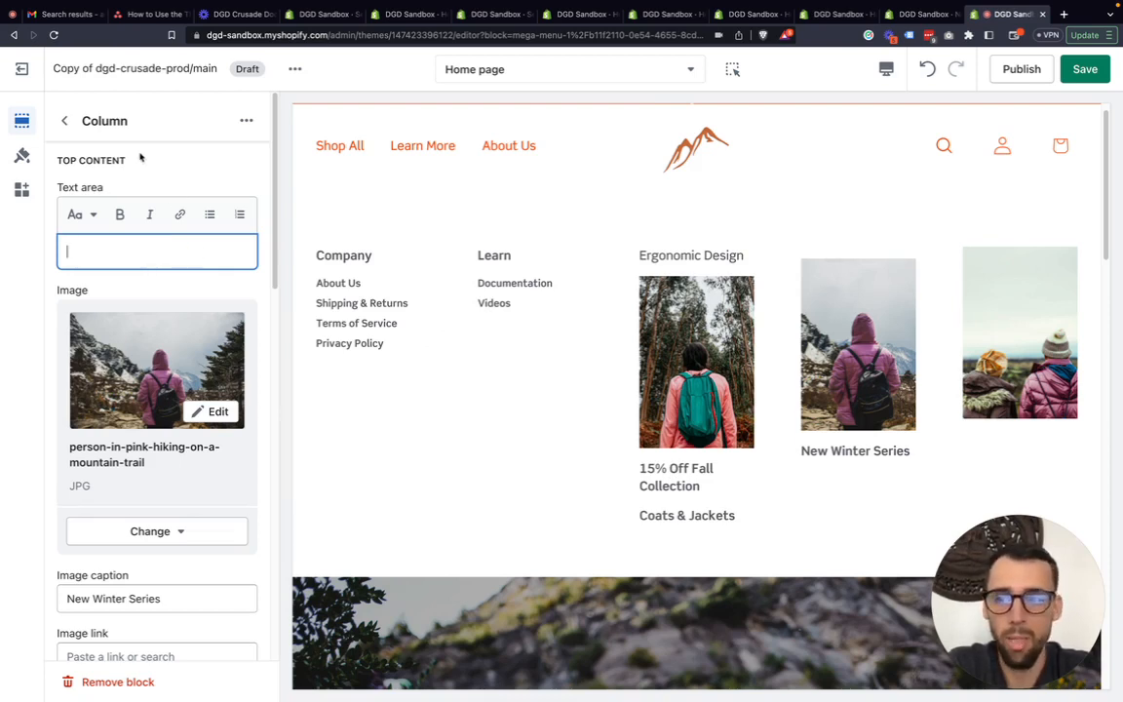
Delete the "New Winter Series" image caption from the fourth column's top content
scroll(133, 292, down, 15)
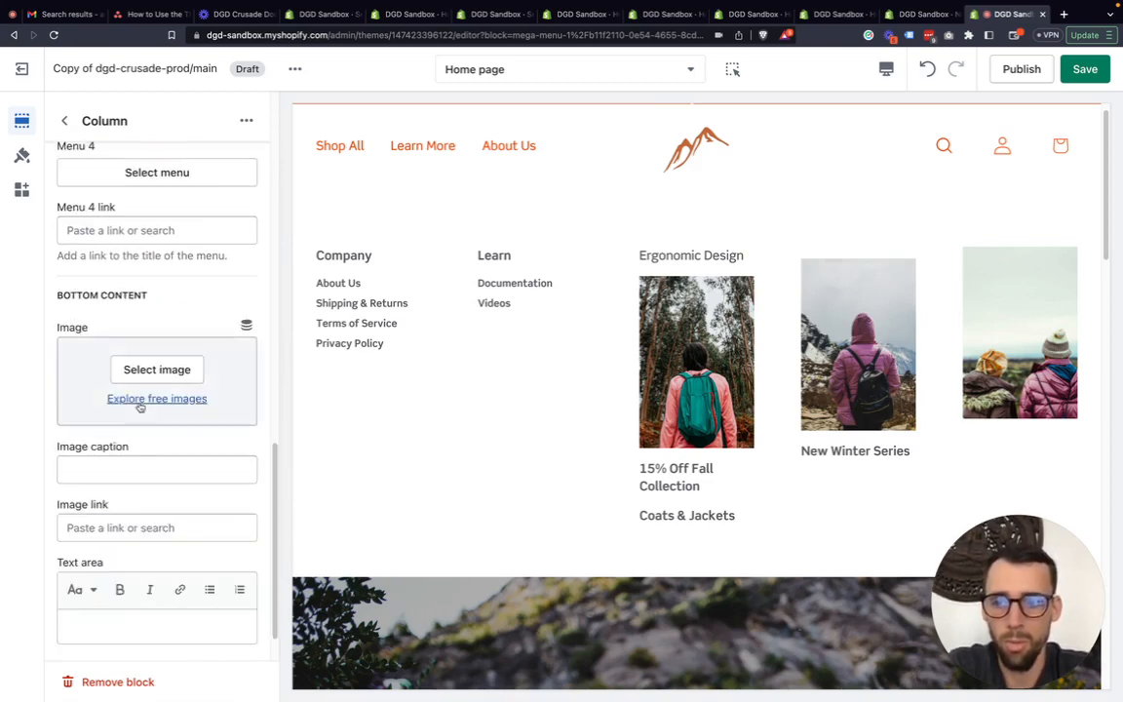
scroll(140, 408, down, 1)
scroll(143, 397, up, 15)
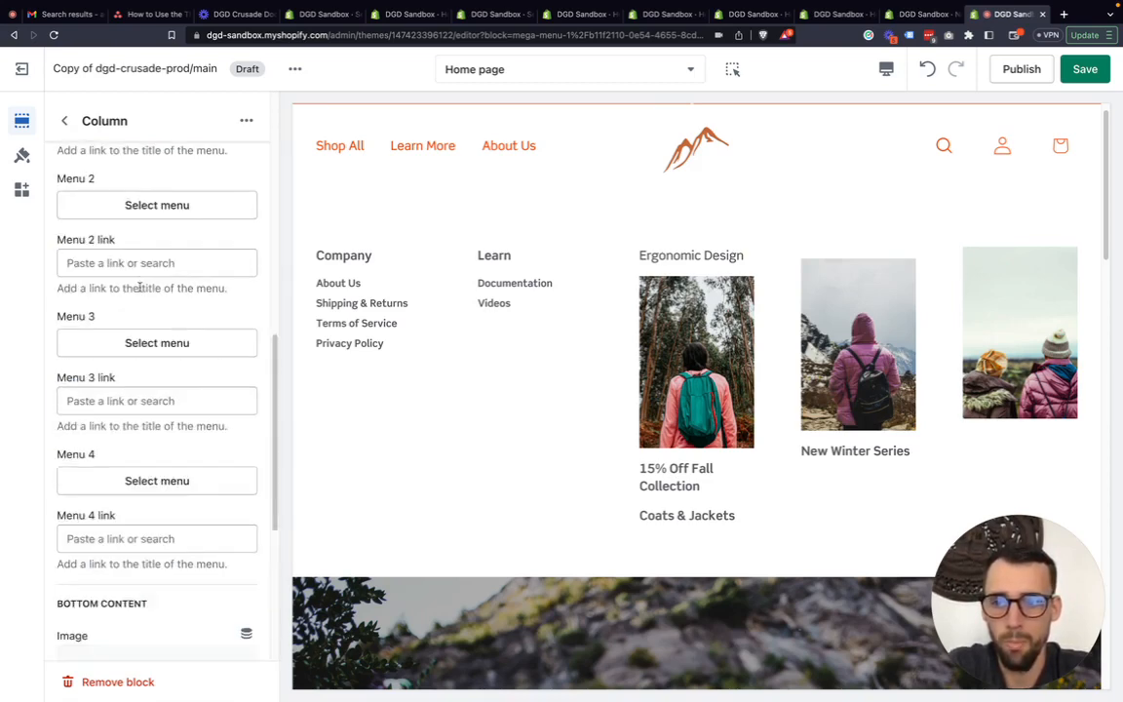
click(143, 380)
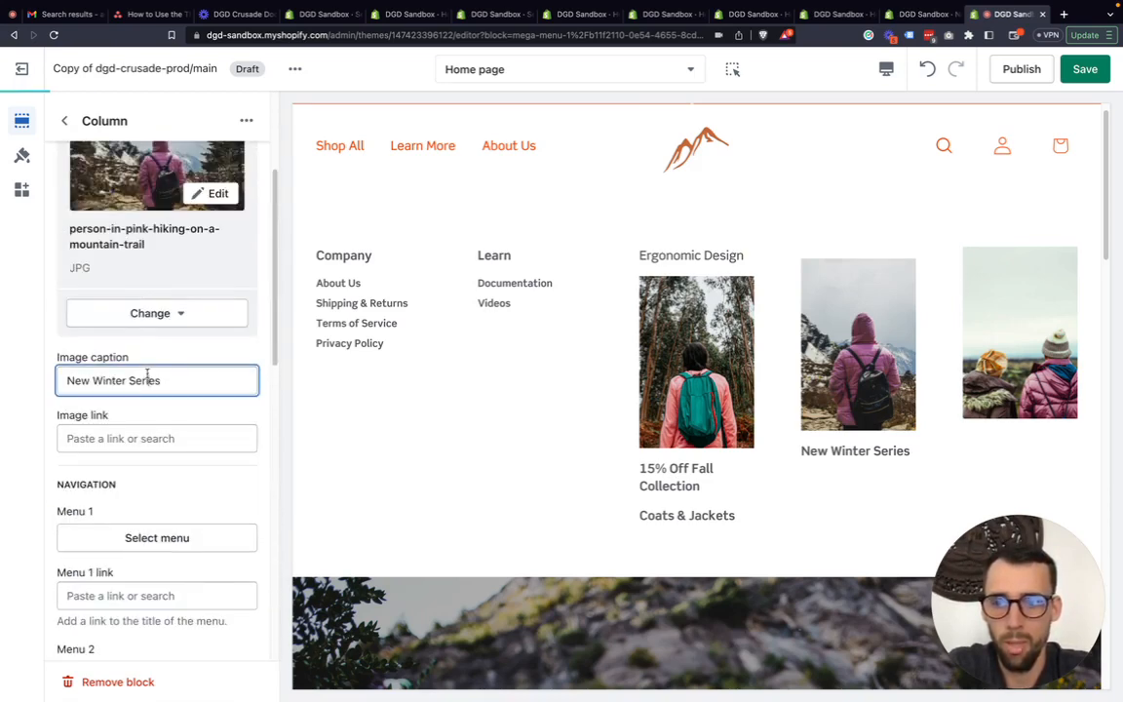
key(super+a)
key(BackSpace)
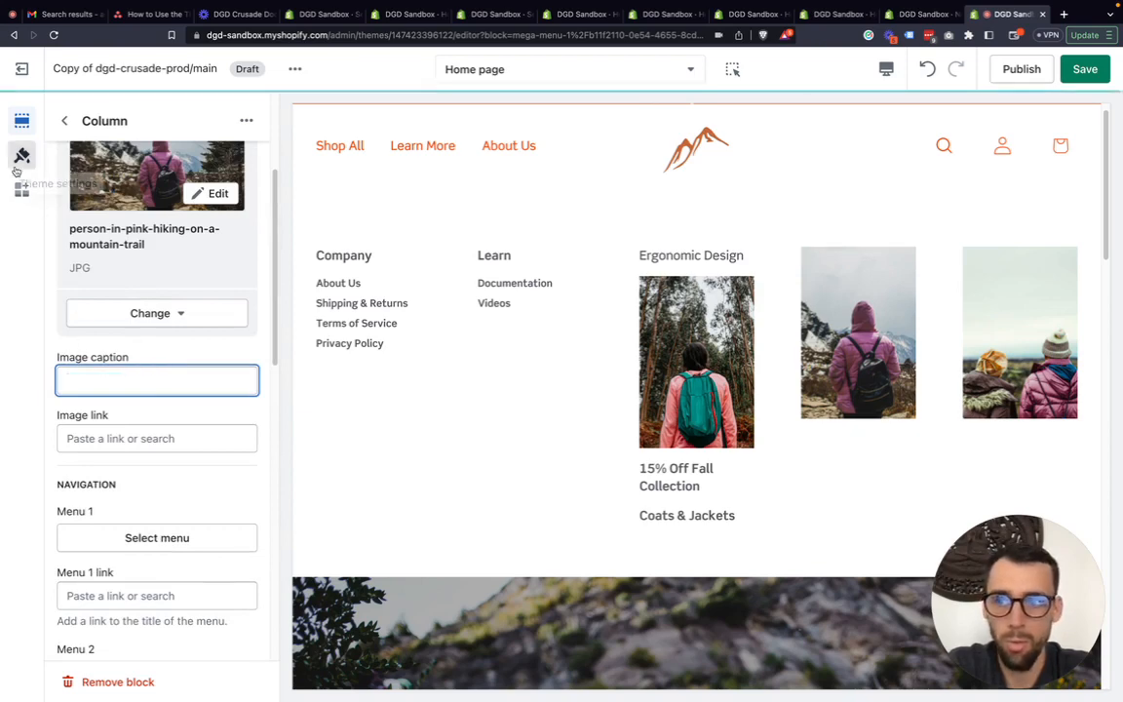
click(64, 120)
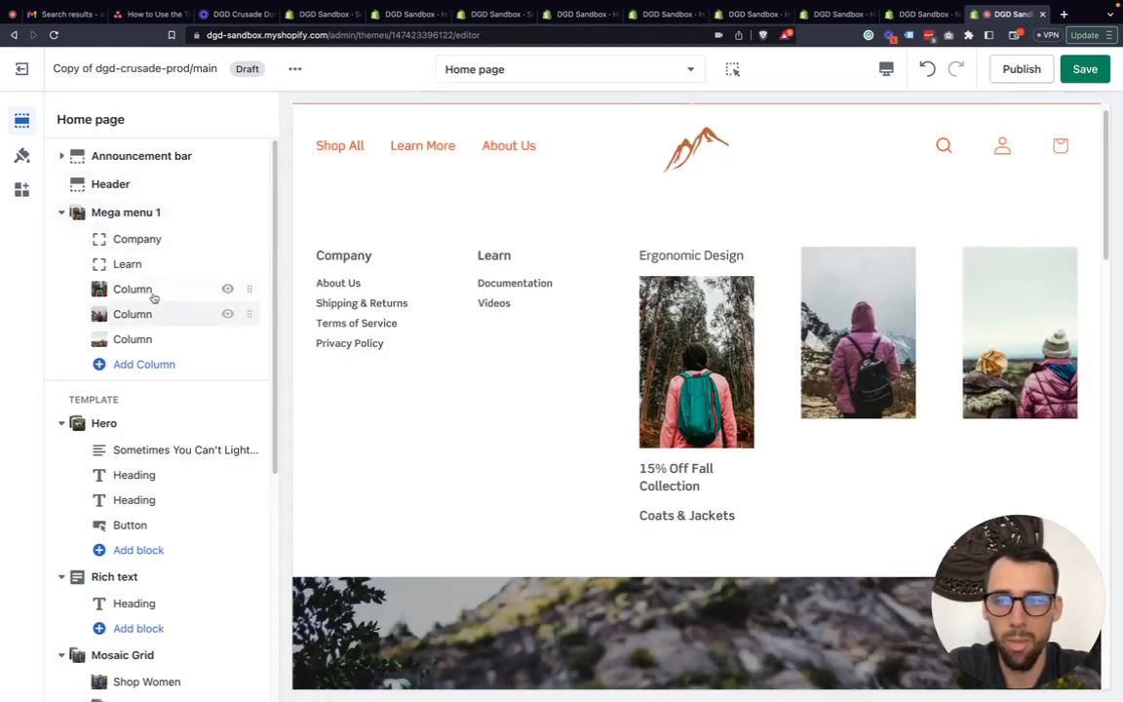
Clear the "Ergonomic Design" text and the "15% Off Fall Collection" image caption from the third column's top content
click(147, 290)
scroll(136, 293, down, 2)
scroll(135, 292, up, 2)
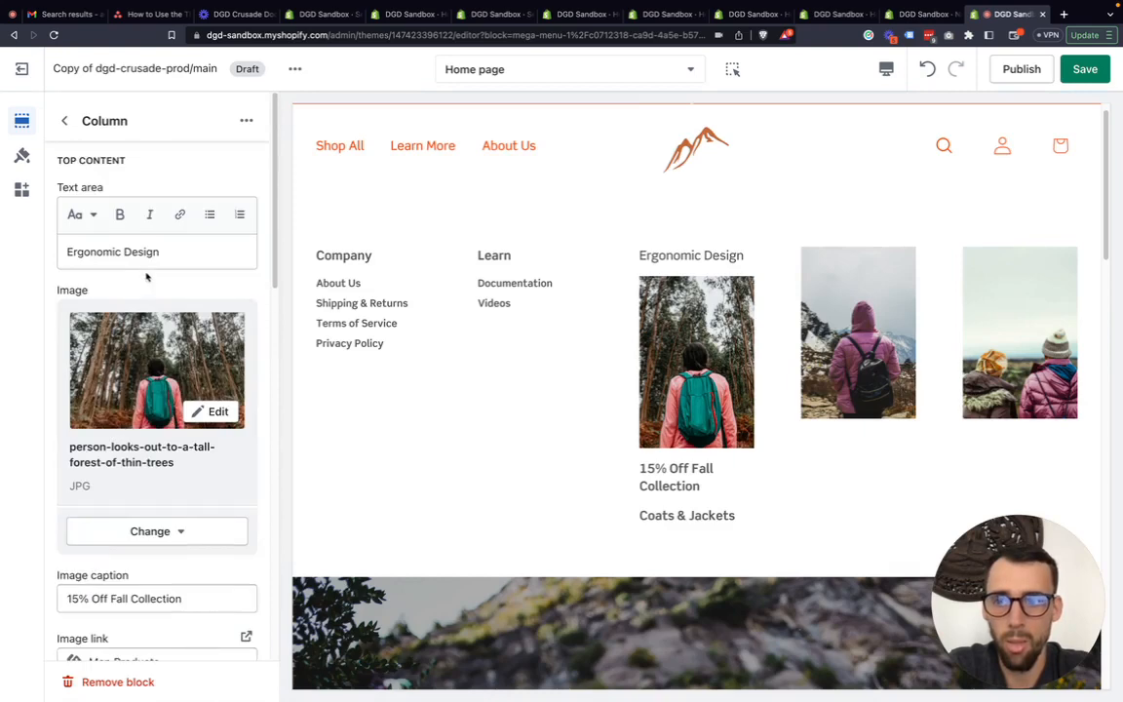
click(153, 251)
key(BackSpace)
scroll(161, 334, down, 5)
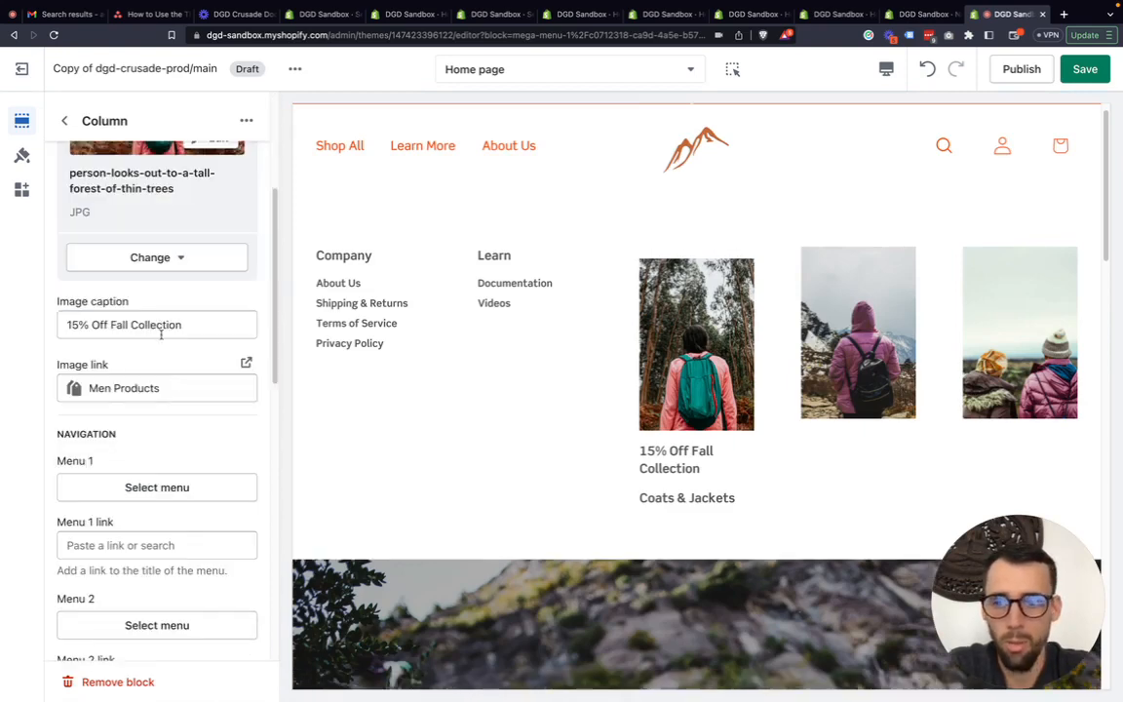
triple_click(190, 323)
key(BackSpace)
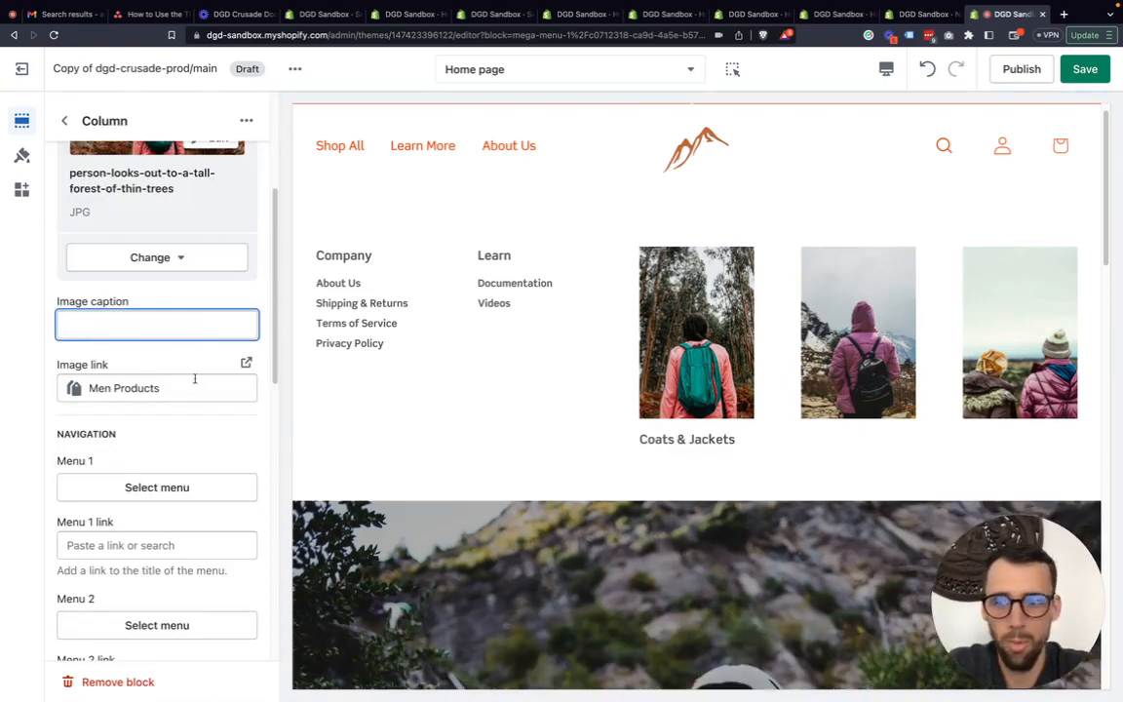
Delete the "Coats & Jackets" image caption from the third column's bottom content
scroll(153, 433, down, 10)
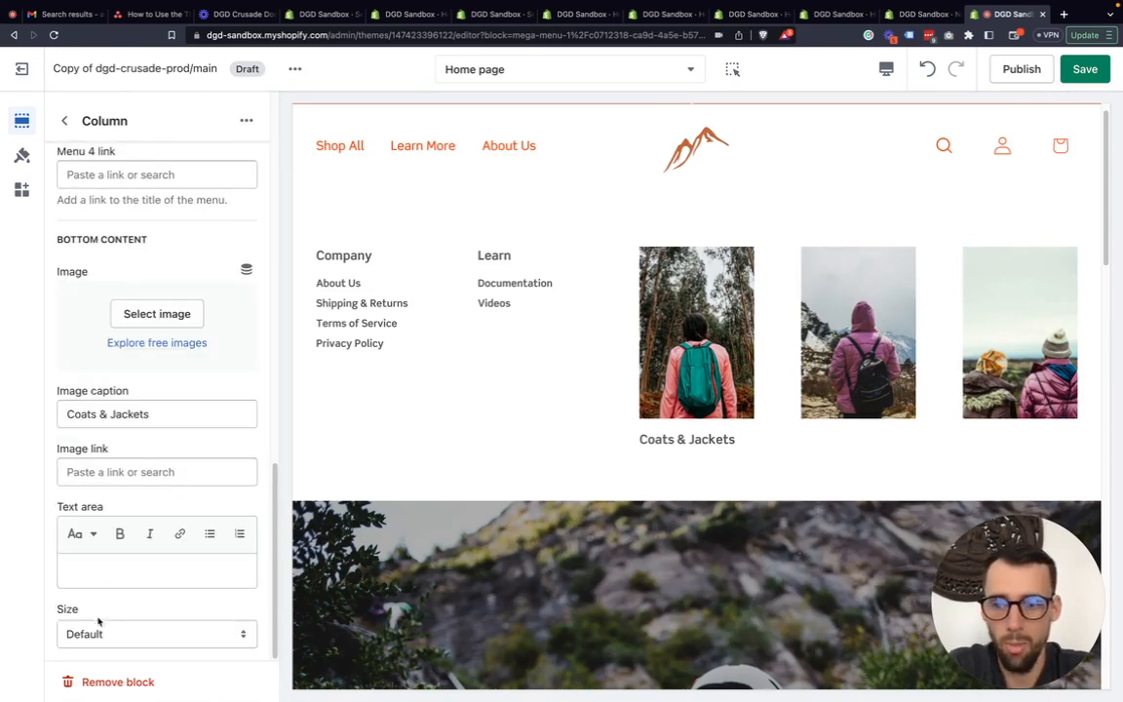
scroll(142, 438, up, 10)
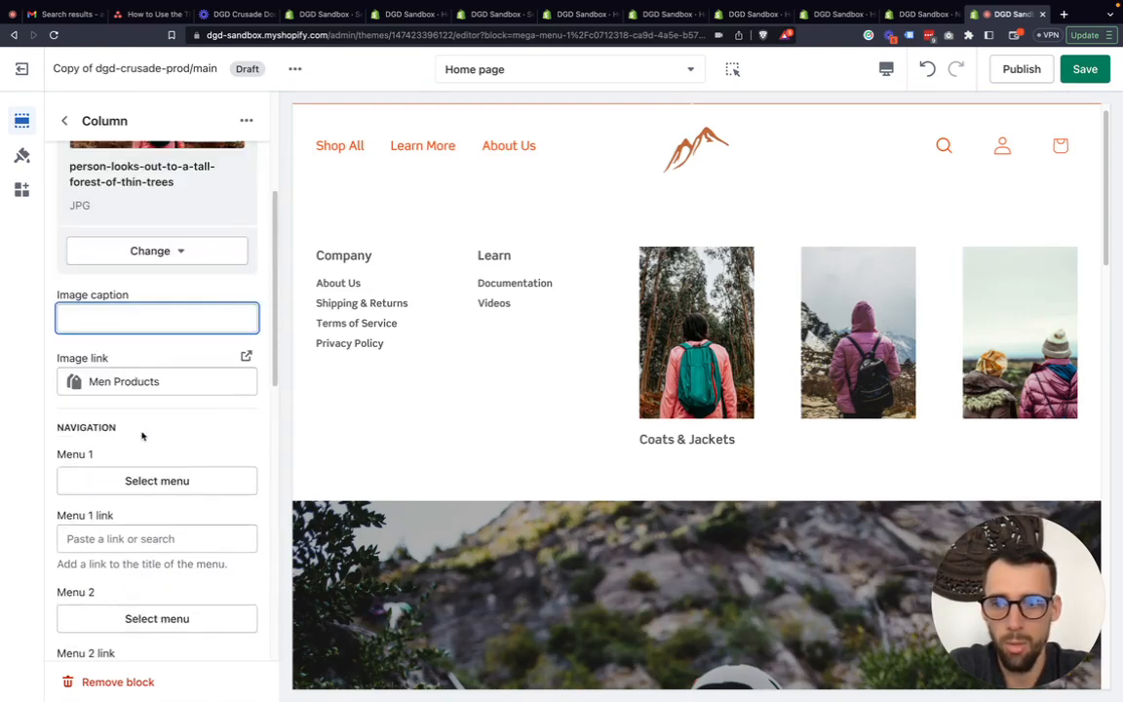
scroll(145, 386, up, 3)
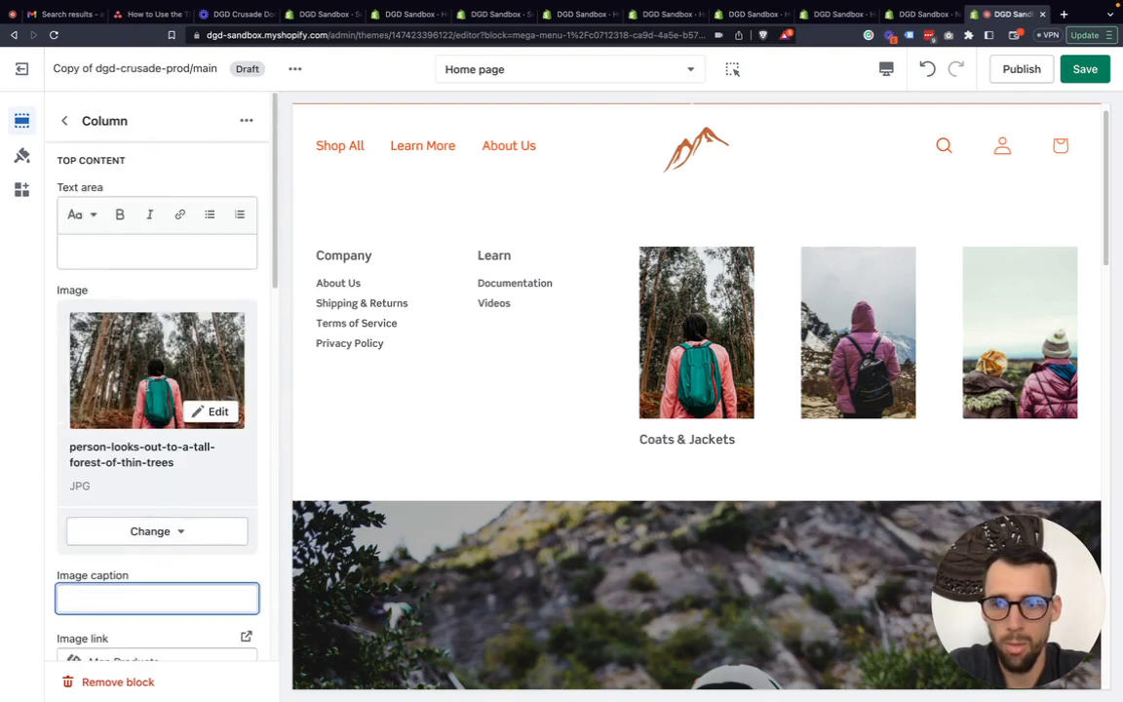
scroll(145, 388, down, 4)
scroll(145, 390, down, 5)
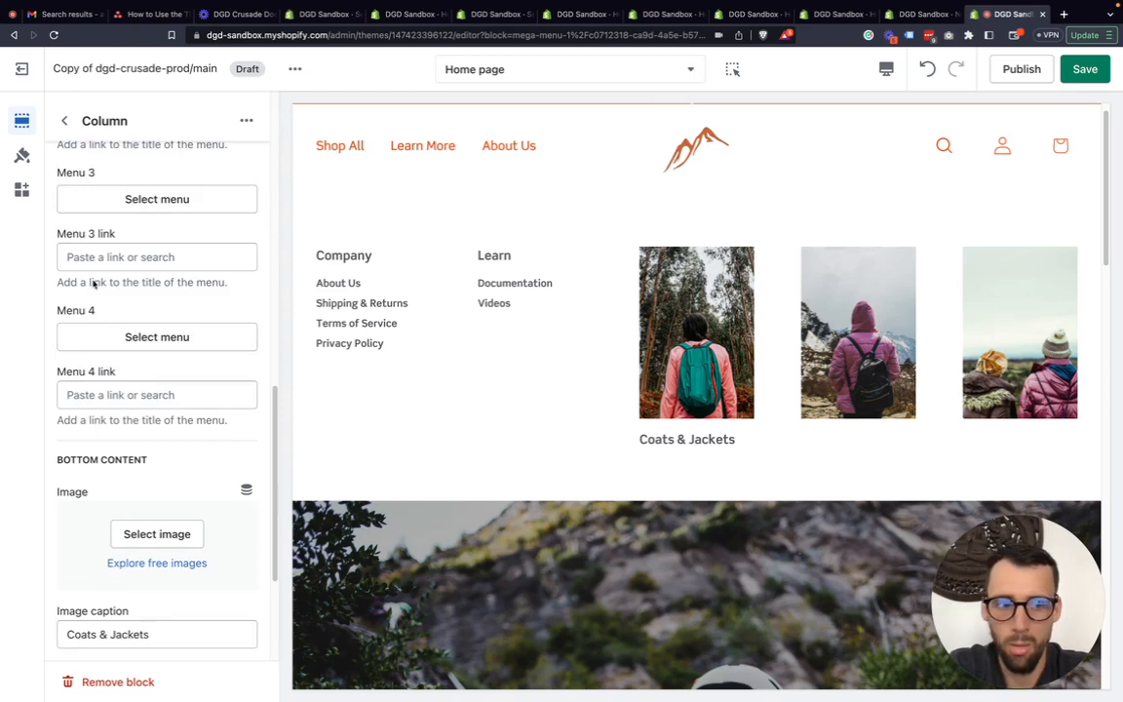
click(63, 122)
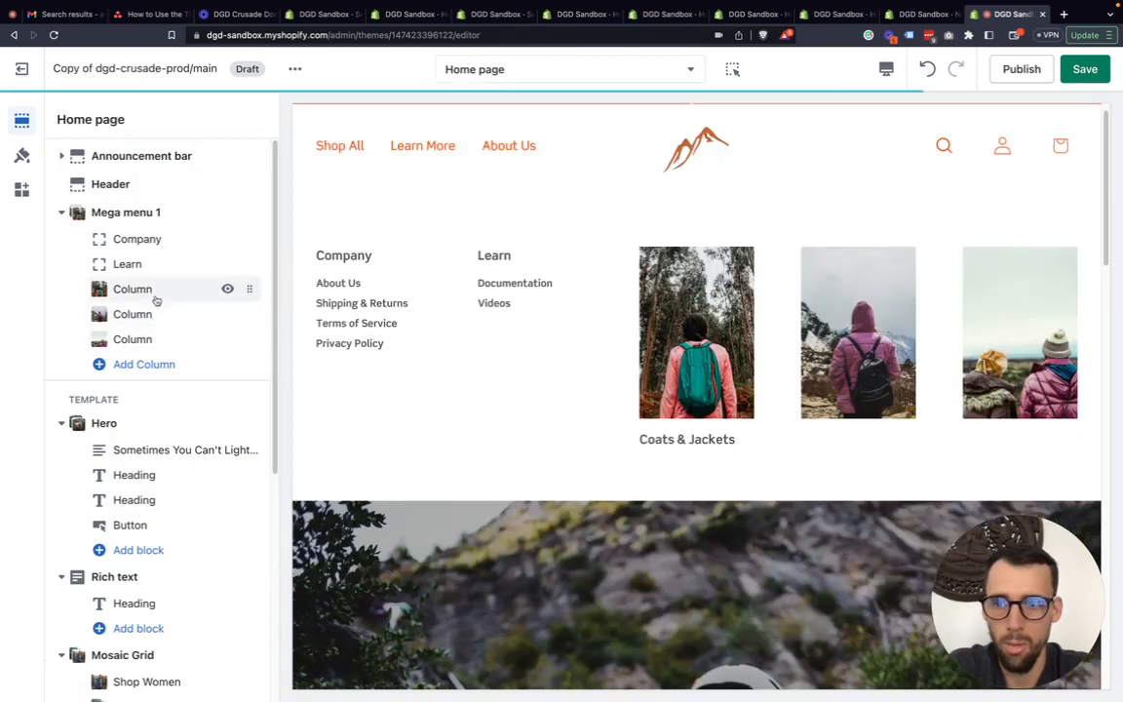
click(153, 293)
scroll(146, 371, down, 6)
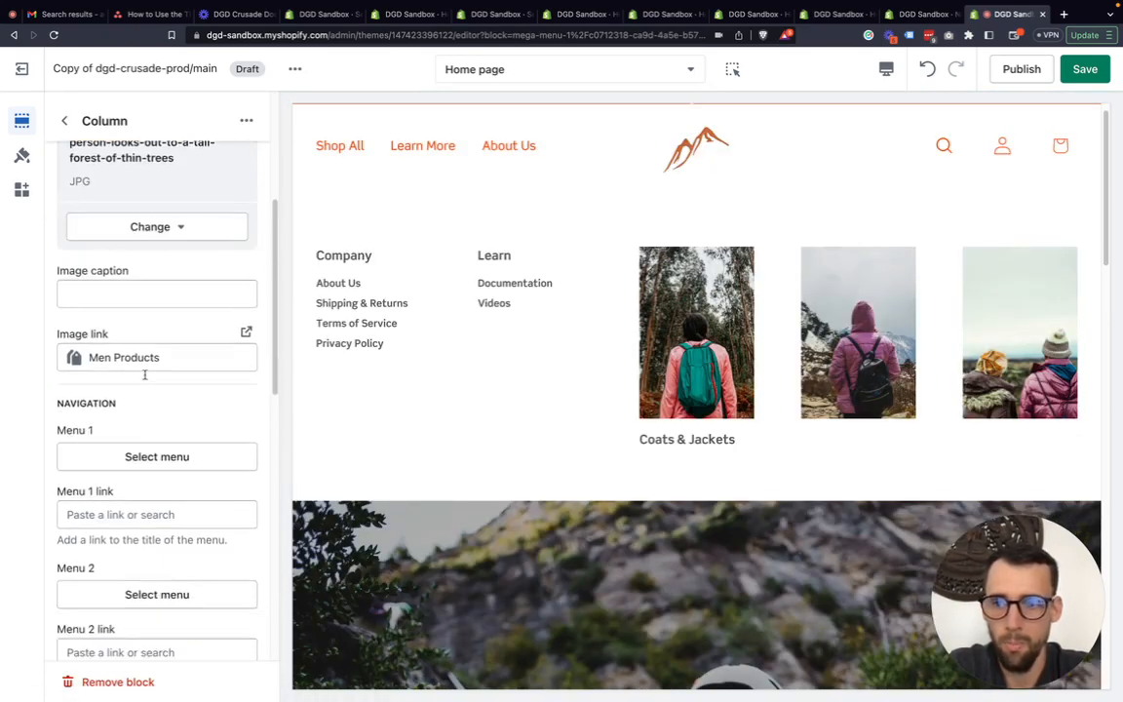
scroll(145, 376, down, 6)
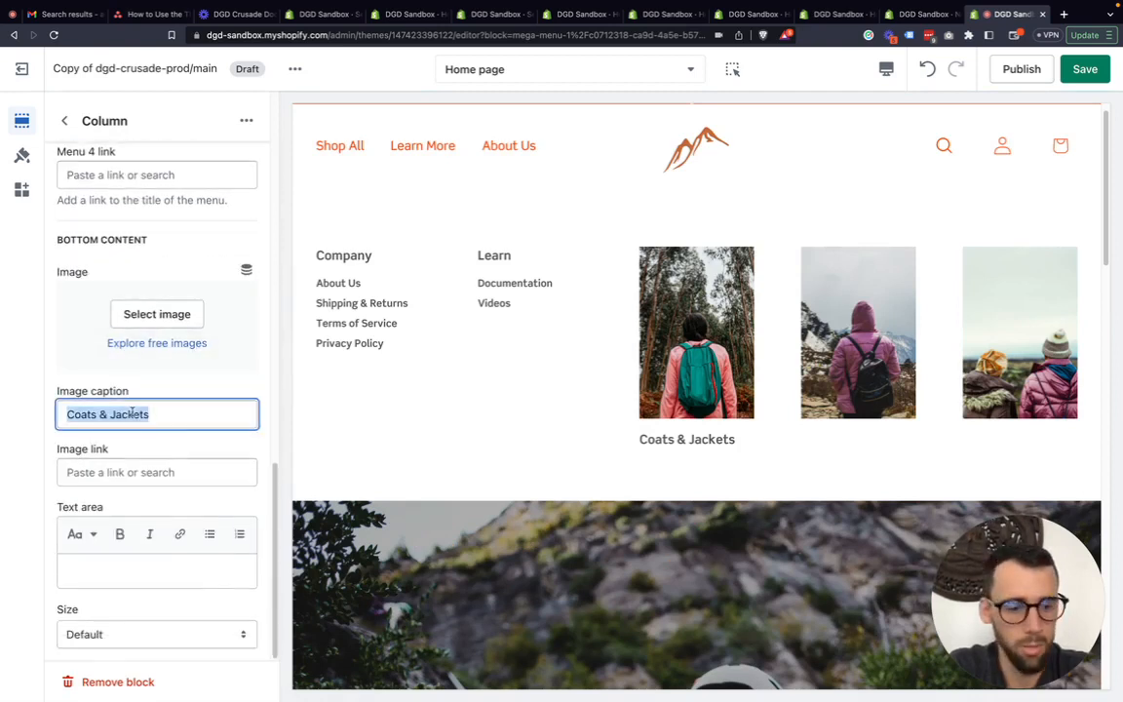
key(BackSpace)
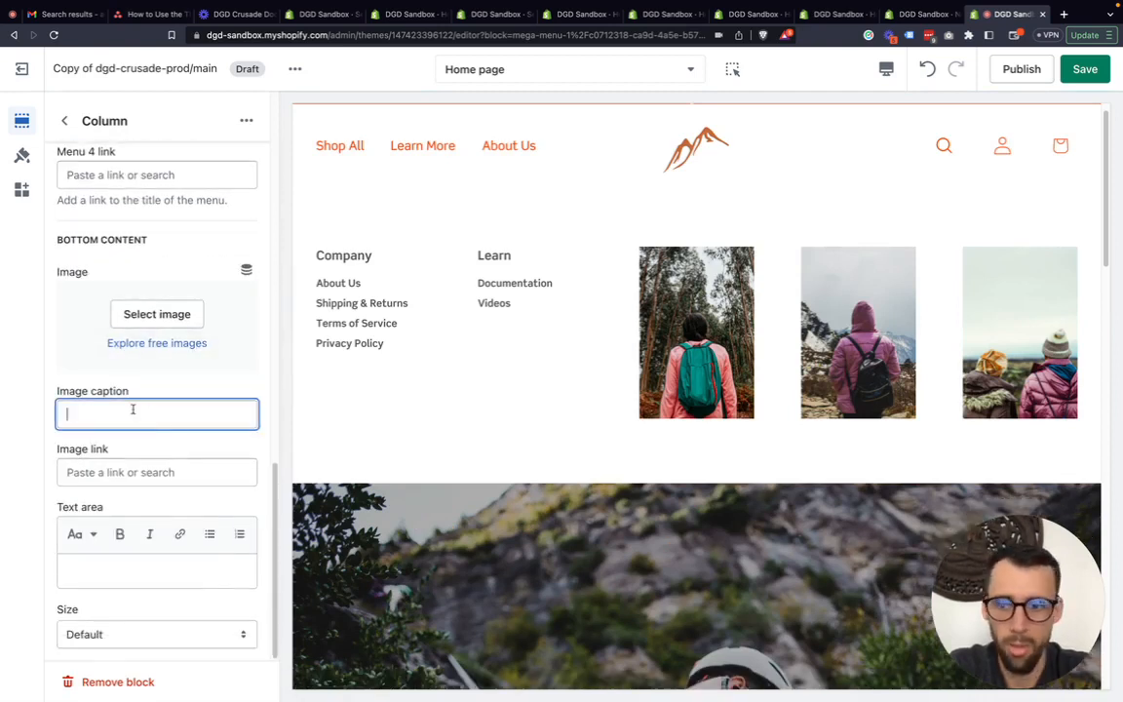
click(63, 121)
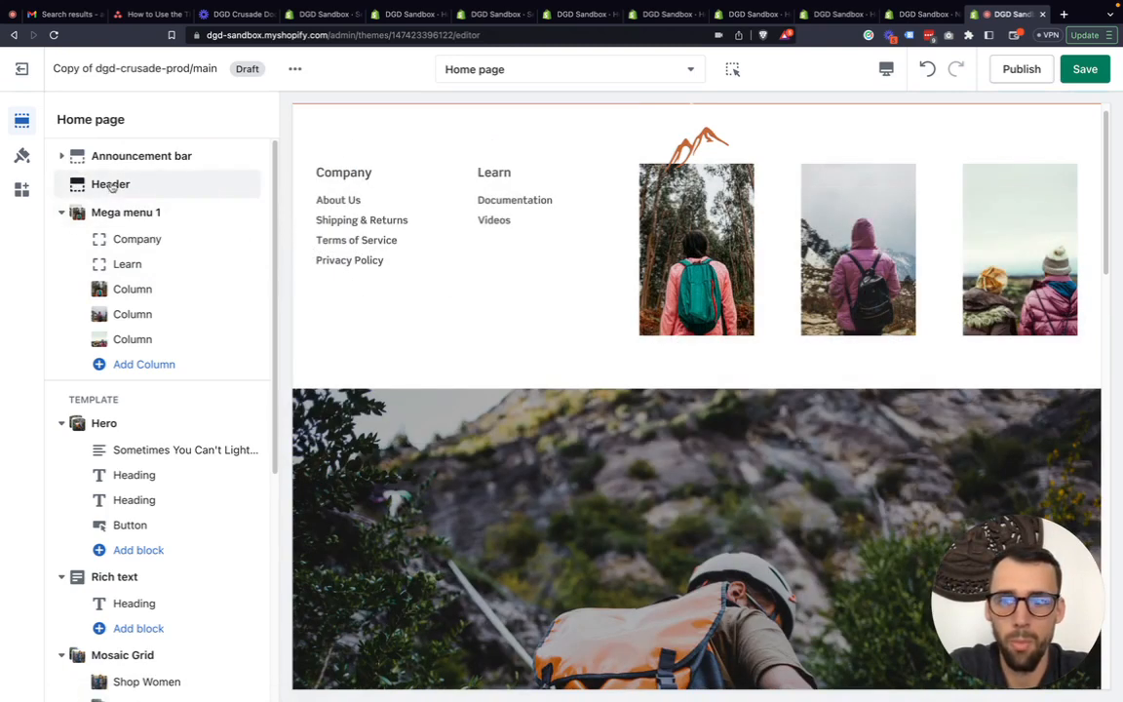
Set the size of Mega menu 1's third column, with the forest image, to Medium
click(118, 211)
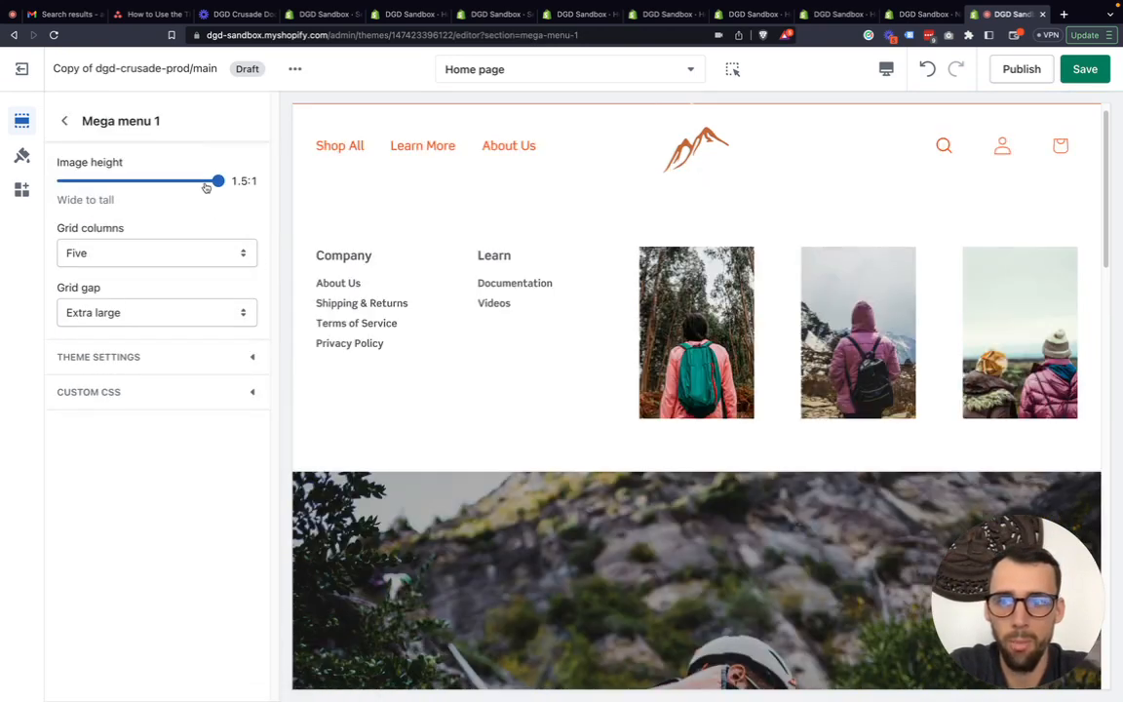
click(64, 120)
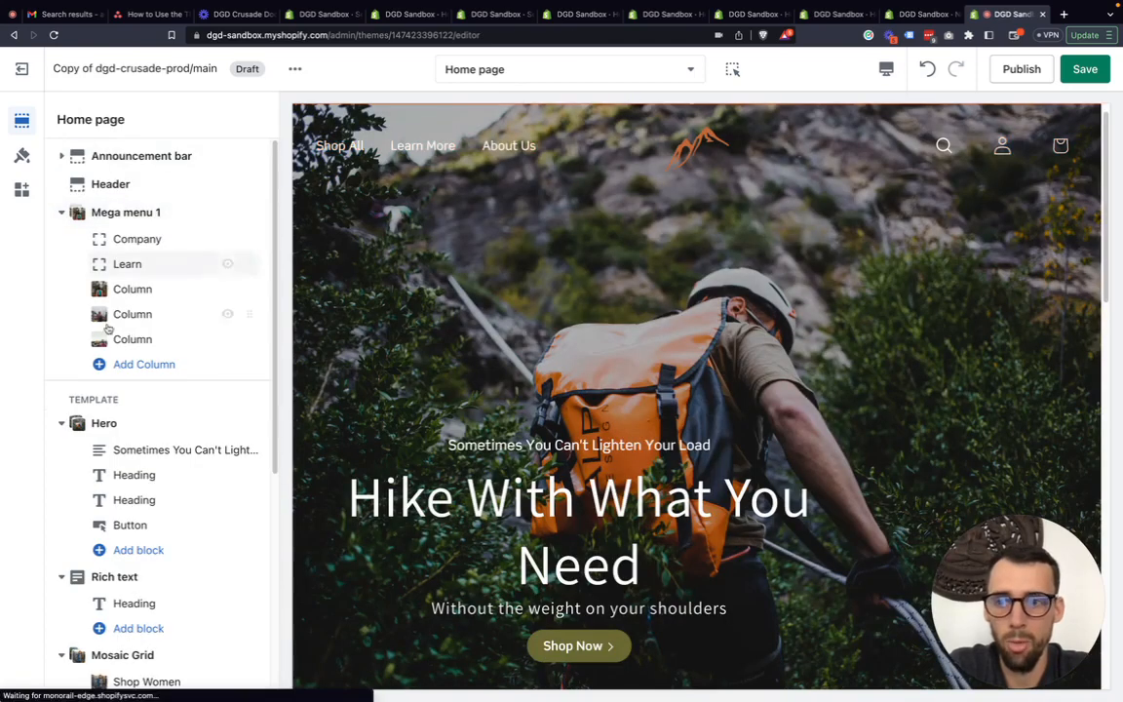
click(138, 294)
scroll(150, 438, down, 10)
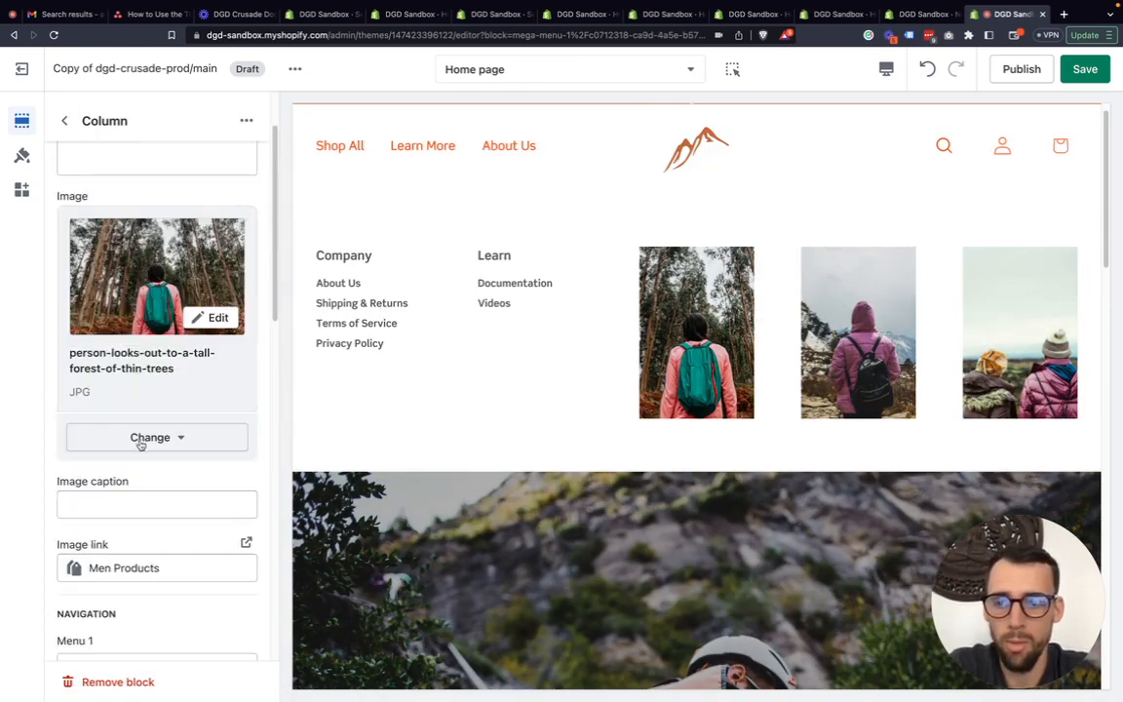
click(135, 635)
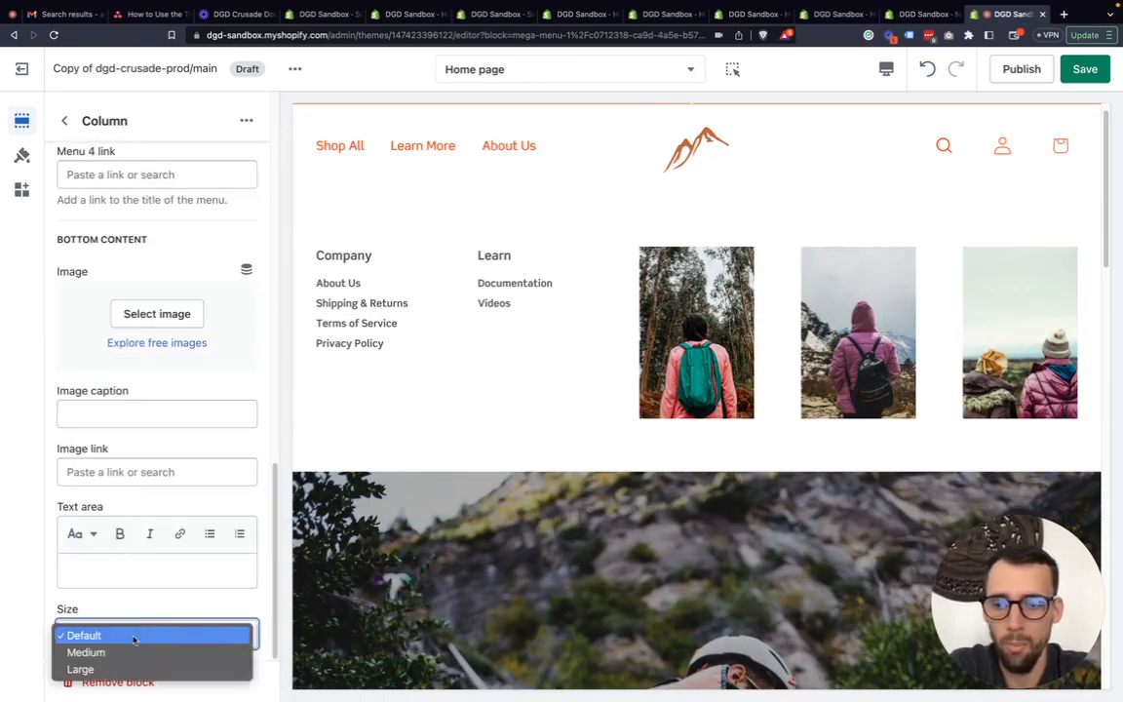
click(137, 650)
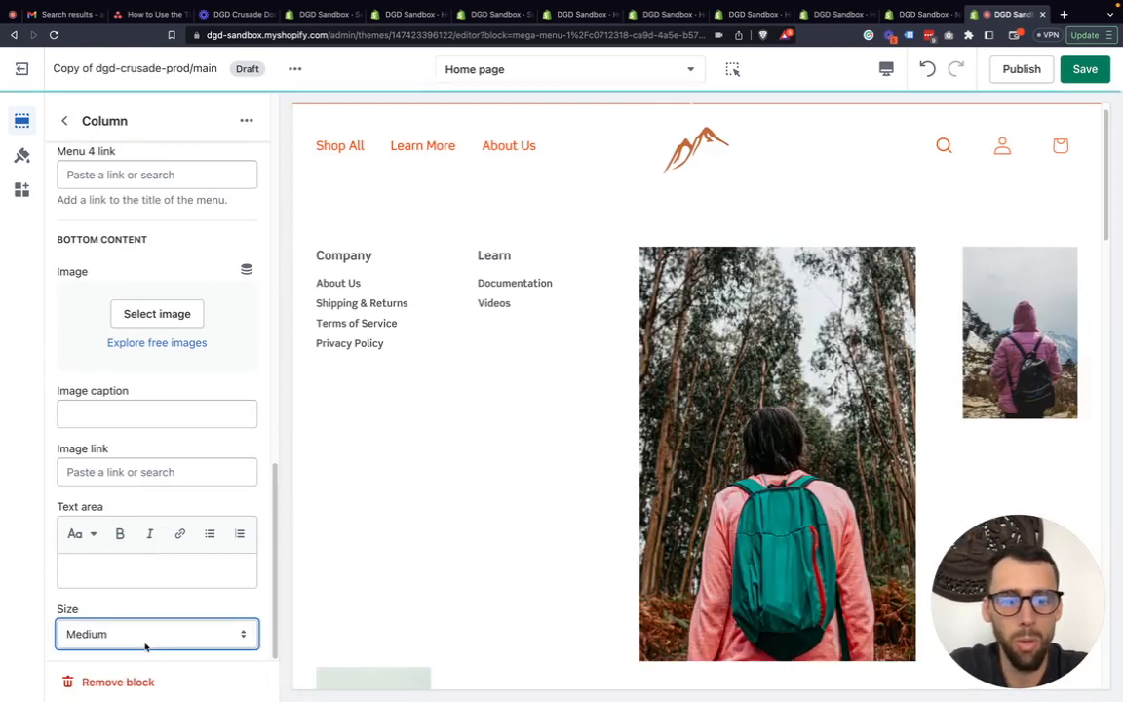
scroll(642, 464, down, 2)
scroll(642, 464, up, 3)
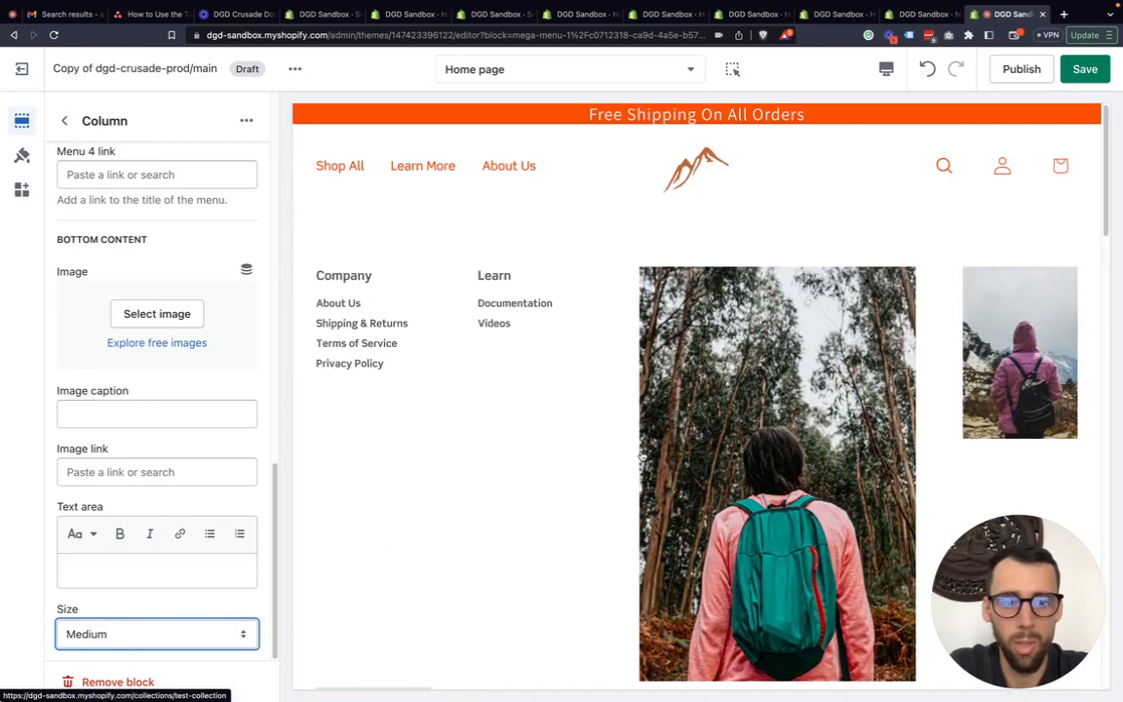
Return the third column's size to Default and leave its settings
click(118, 634)
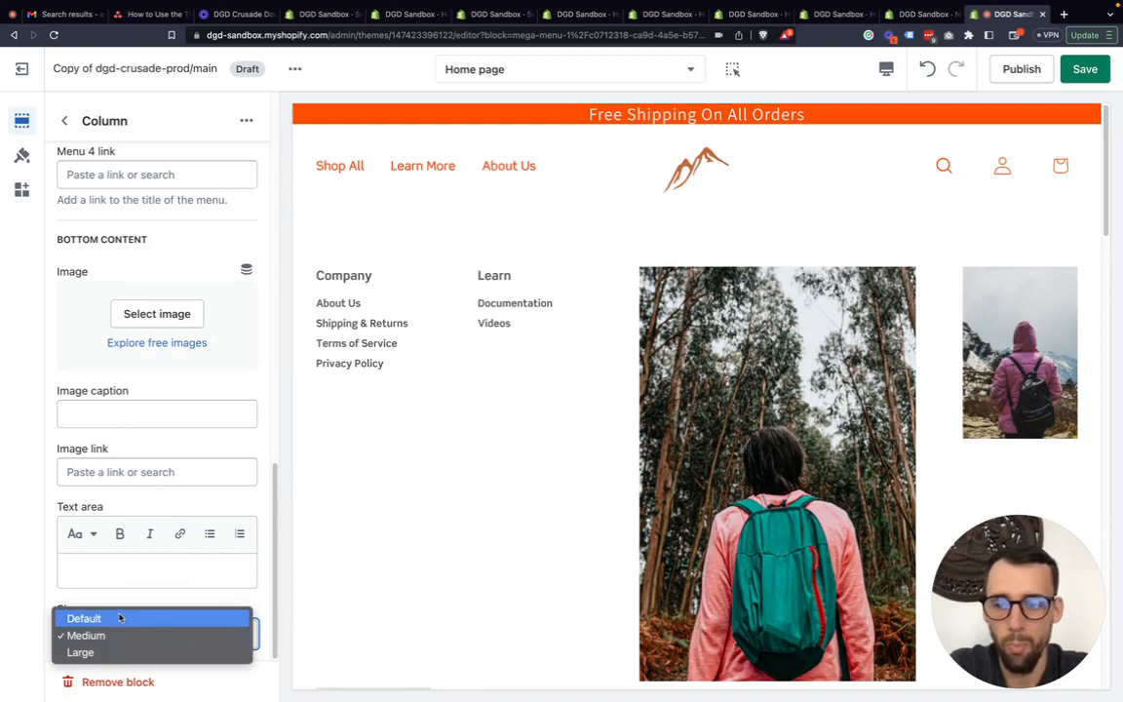
click(118, 616)
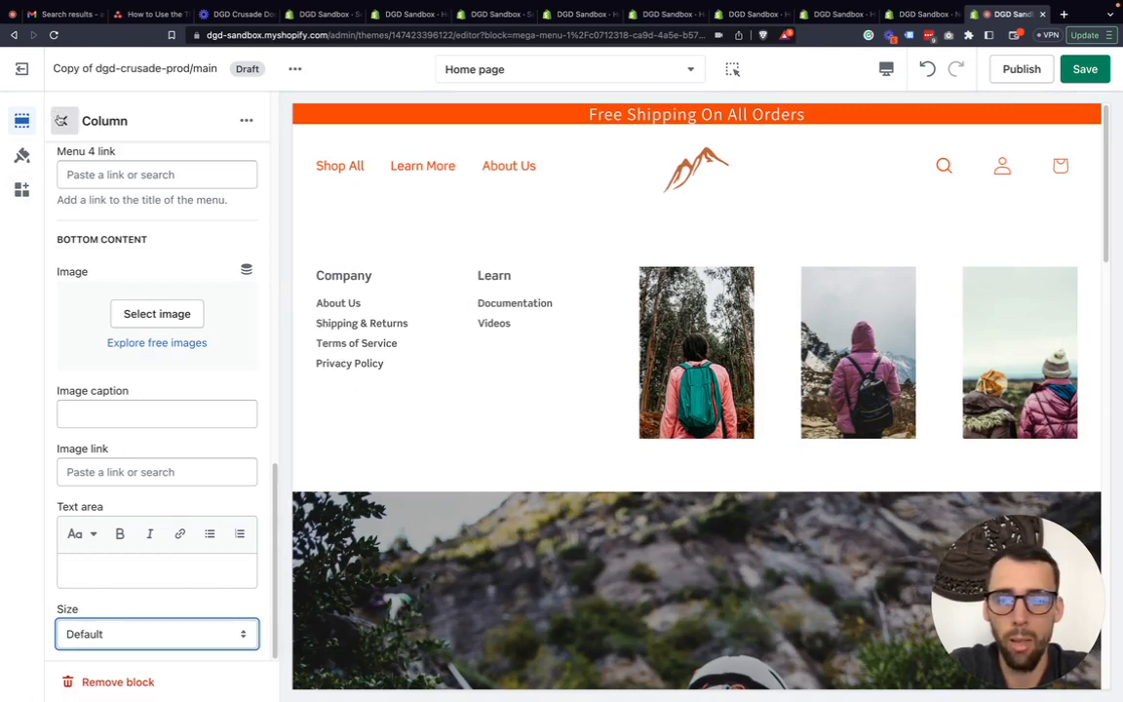
click(60, 120)
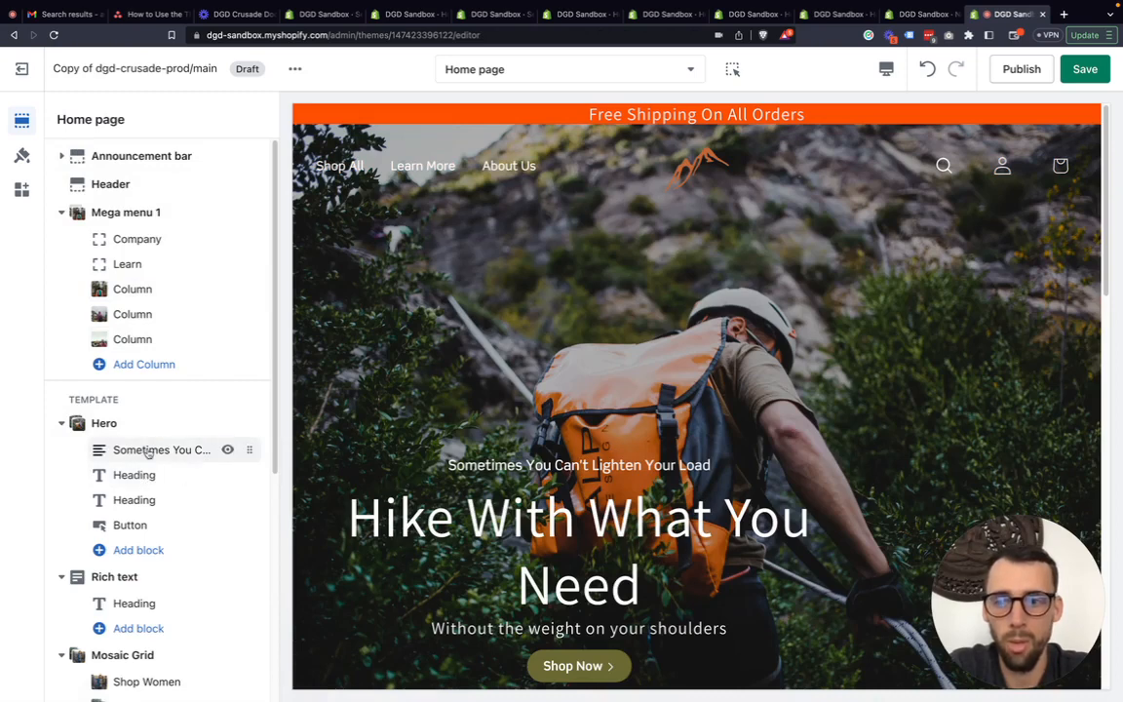
Enter "15% Off" as paragraph text in the bottom content of Mega menu 1's Company column
click(116, 239)
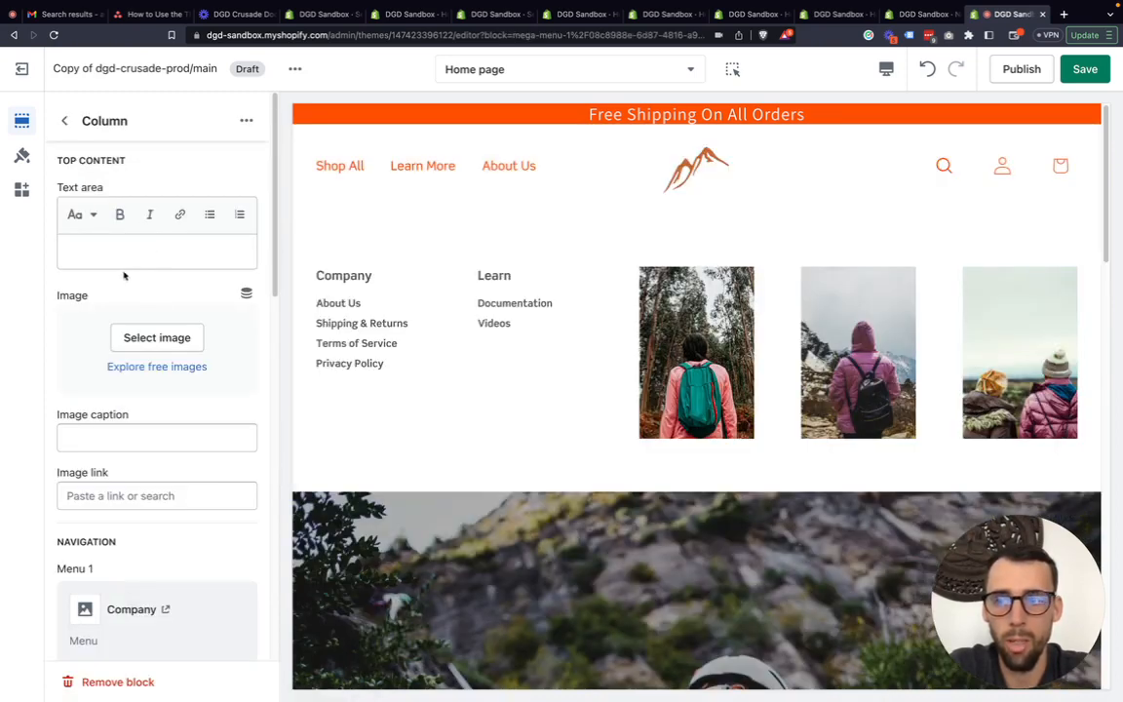
scroll(148, 436, down, 1)
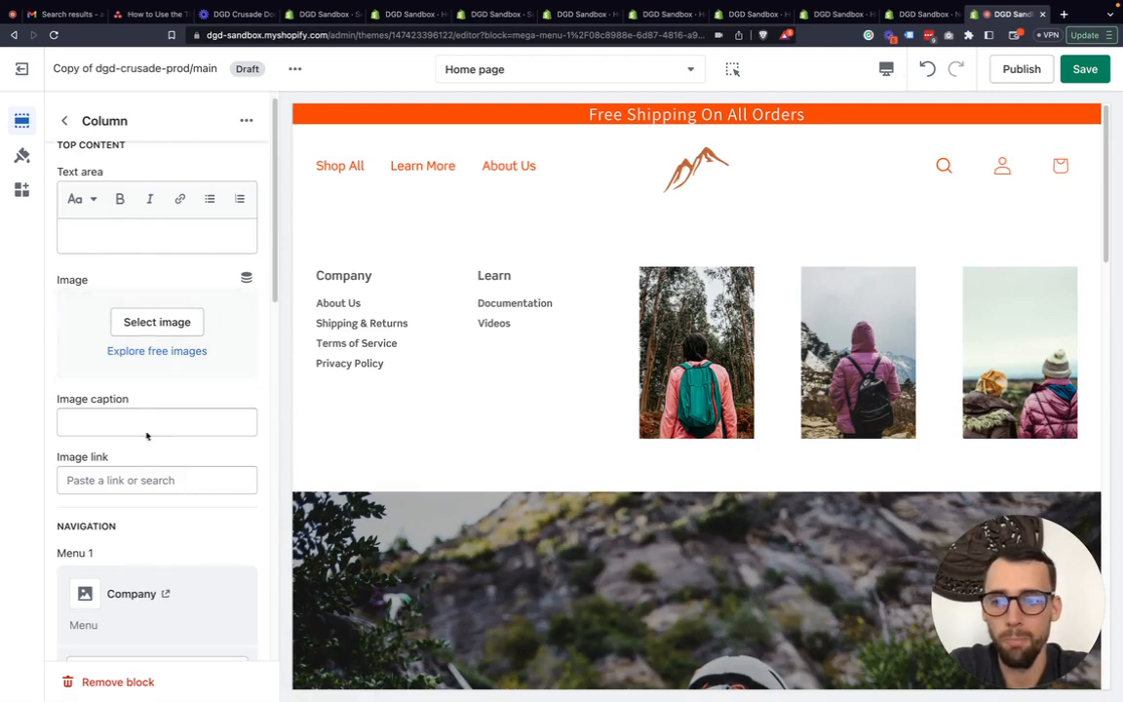
scroll(132, 401, down, 10)
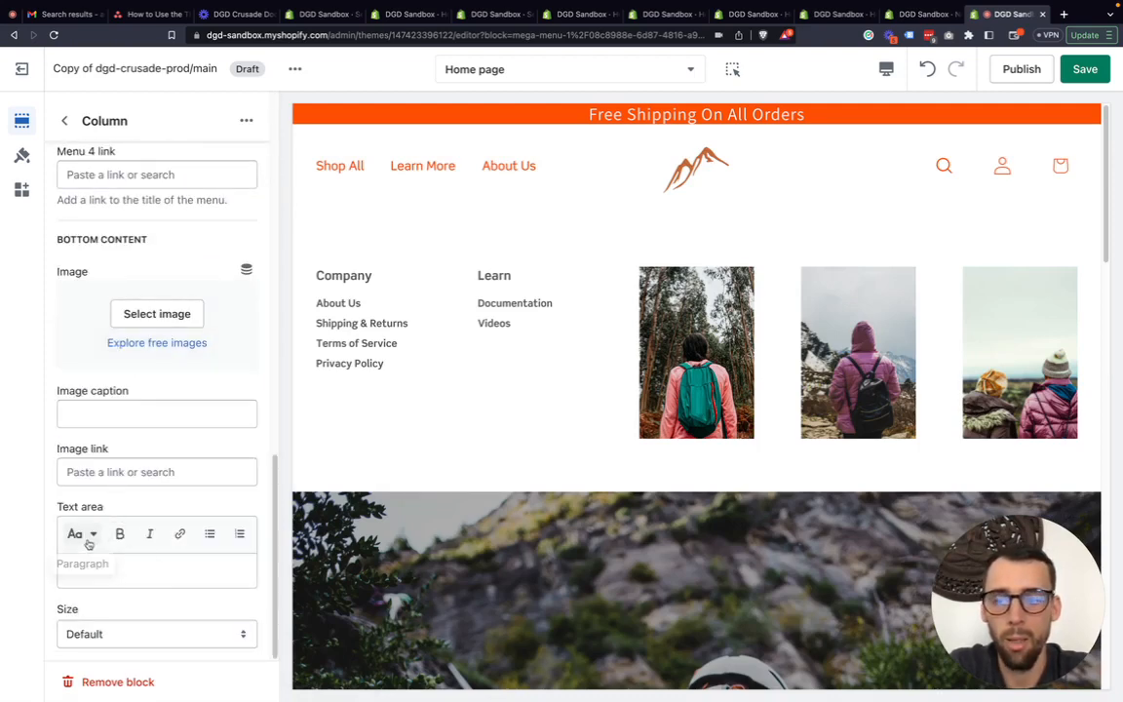
click(84, 534)
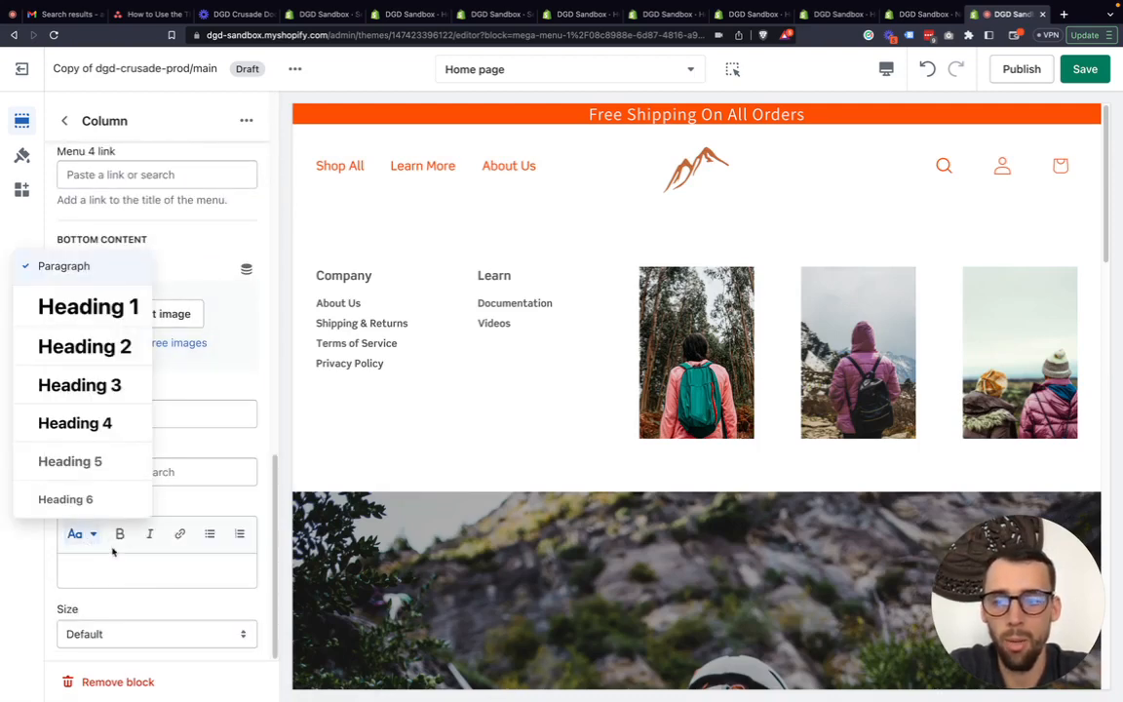
click(54, 278)
text(15)
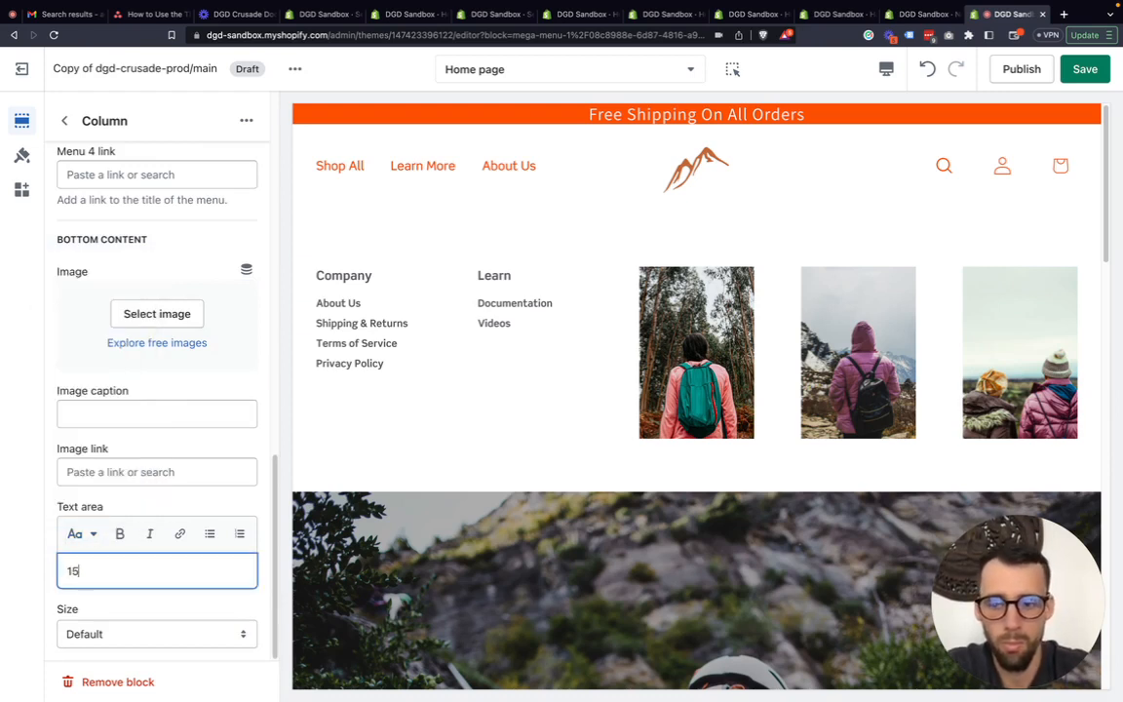
text(% )
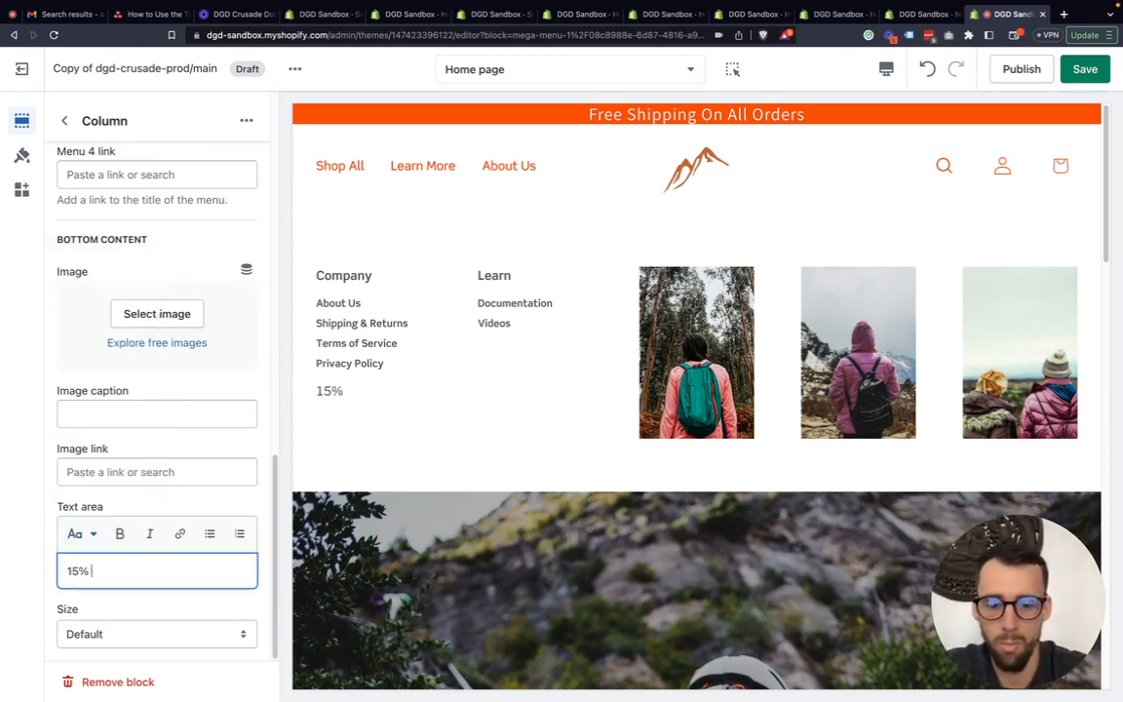
text(Off)
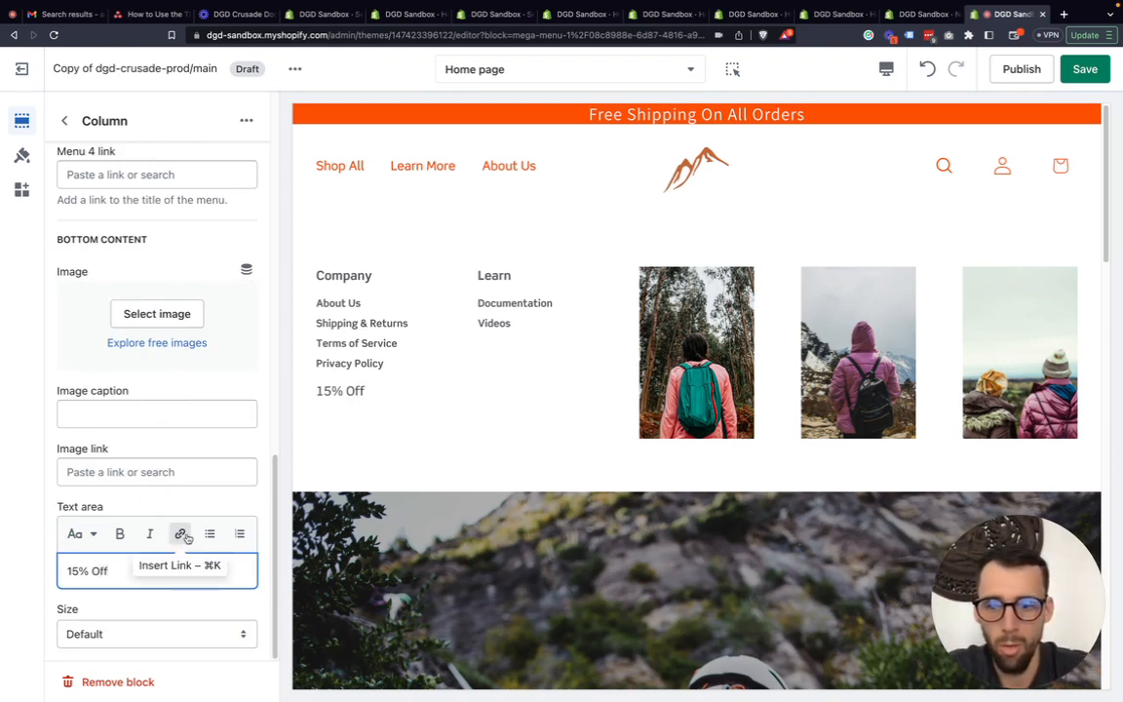
Make the Company column's "15% Off" text bold and view the link insertion options without adding a link
drag(113, 571, 54, 574)
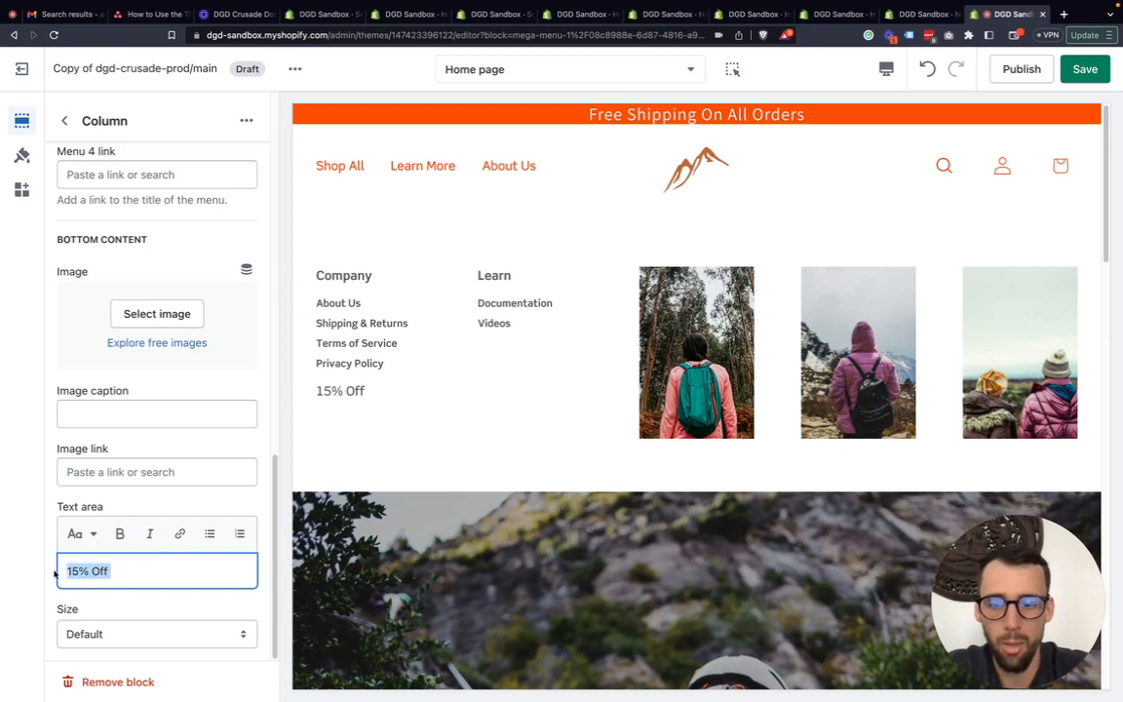
click(122, 535)
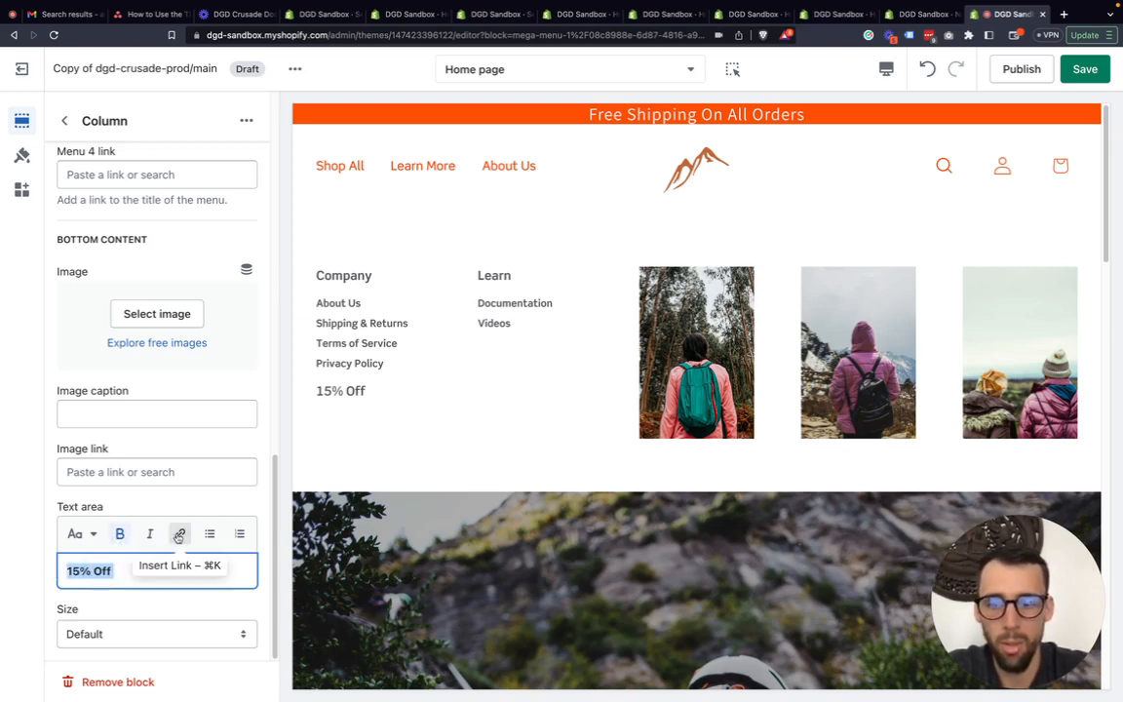
click(181, 535)
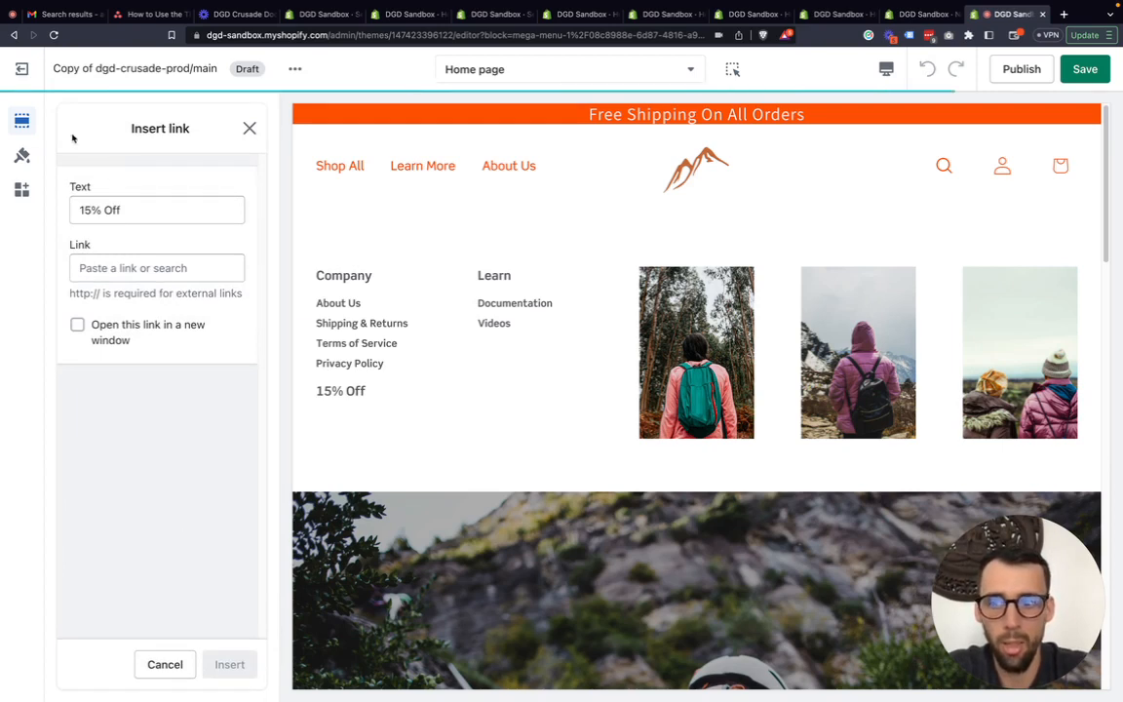
click(248, 128)
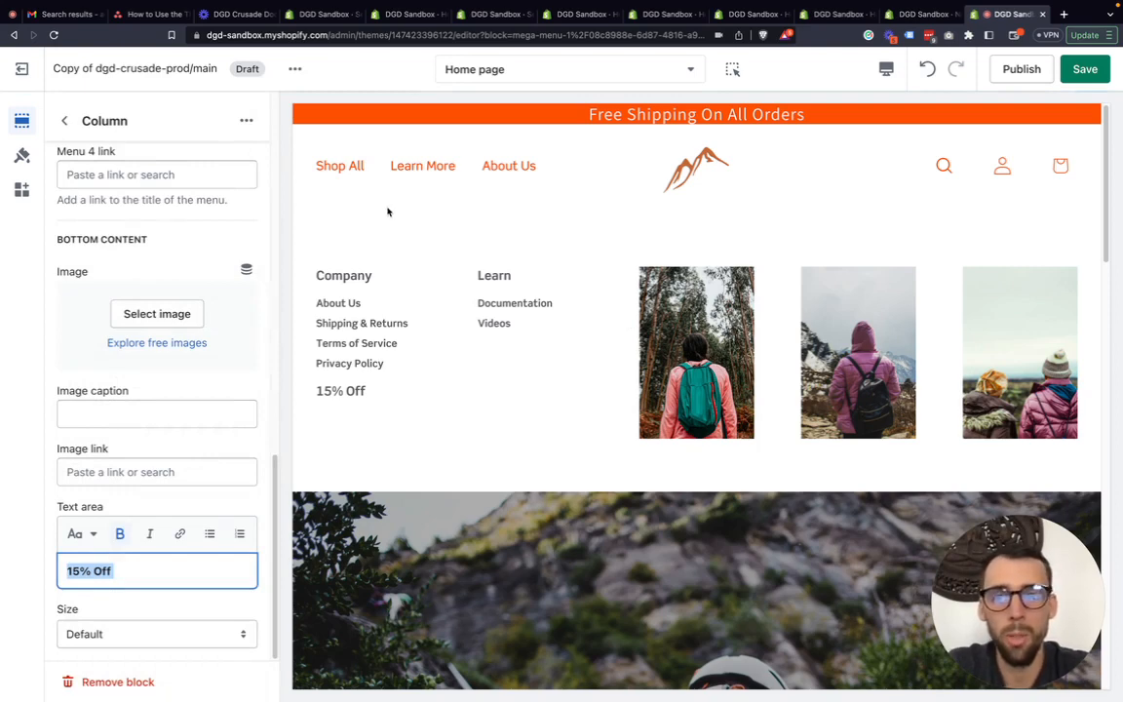
click(65, 121)
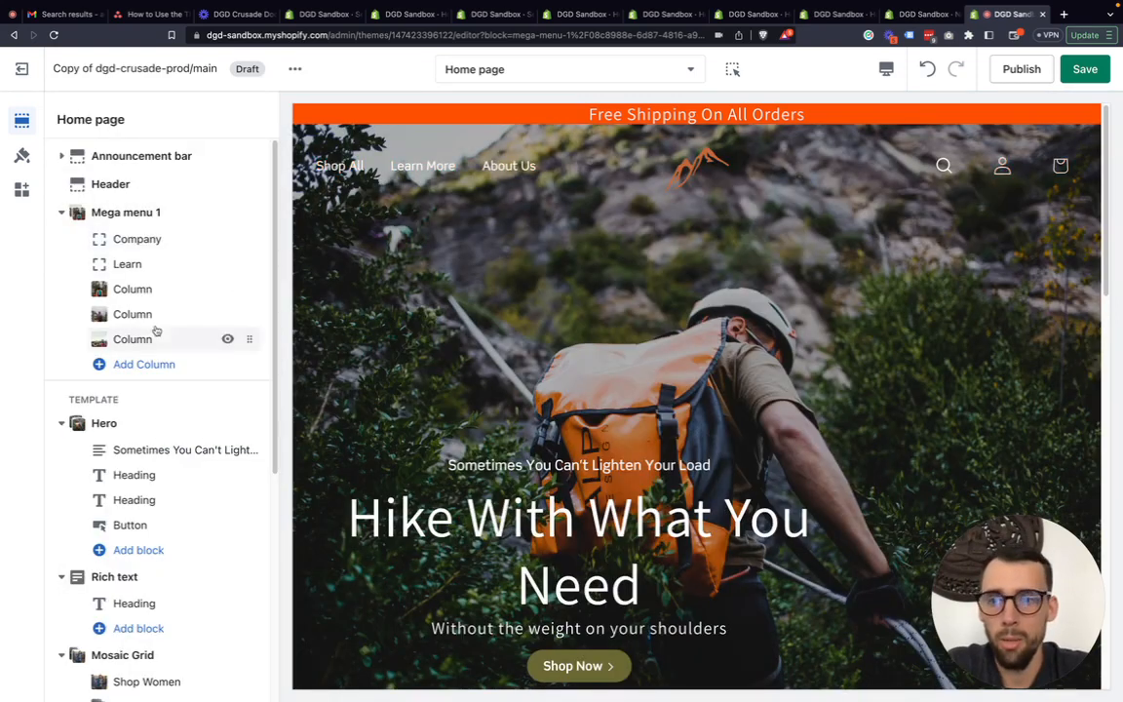
Collapse the Mega menu 1 section and open the Footer section's settings
click(61, 215)
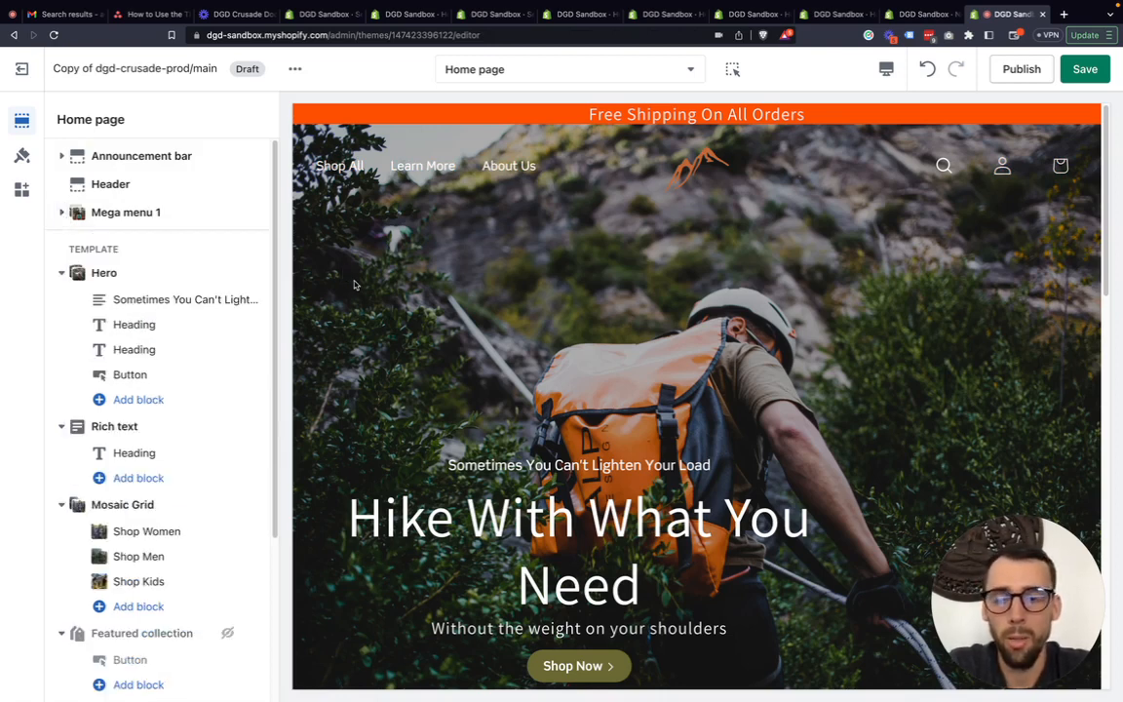
scroll(361, 275, down, 15)
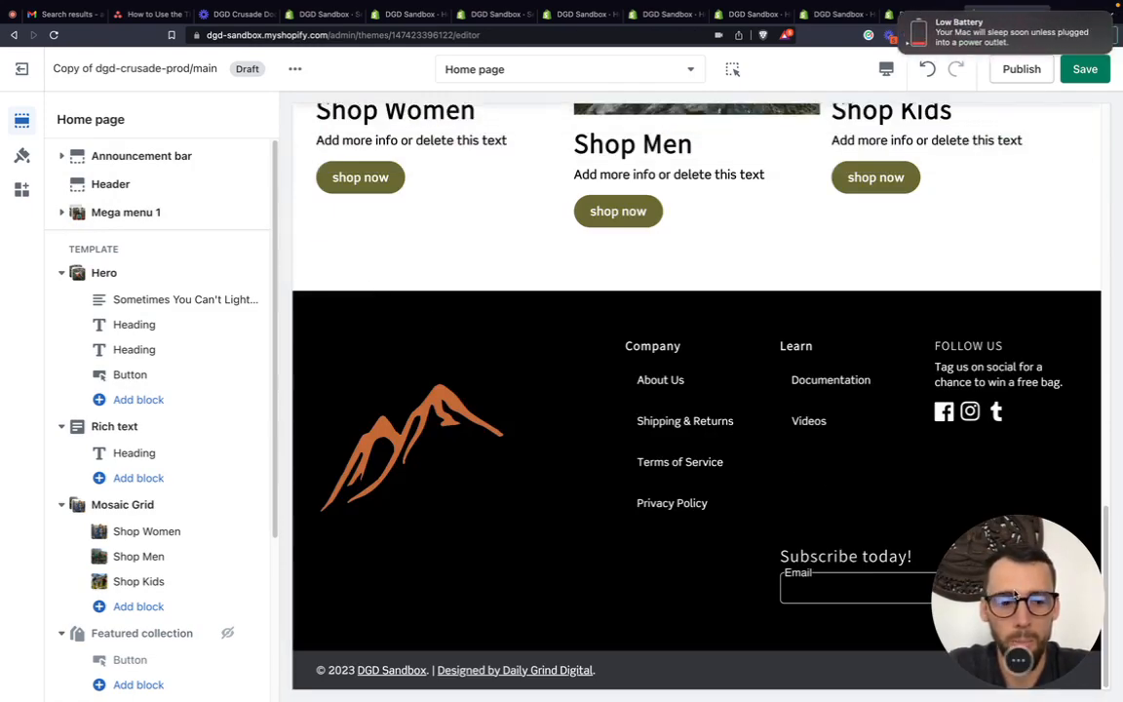
drag(1014, 593, 413, 601)
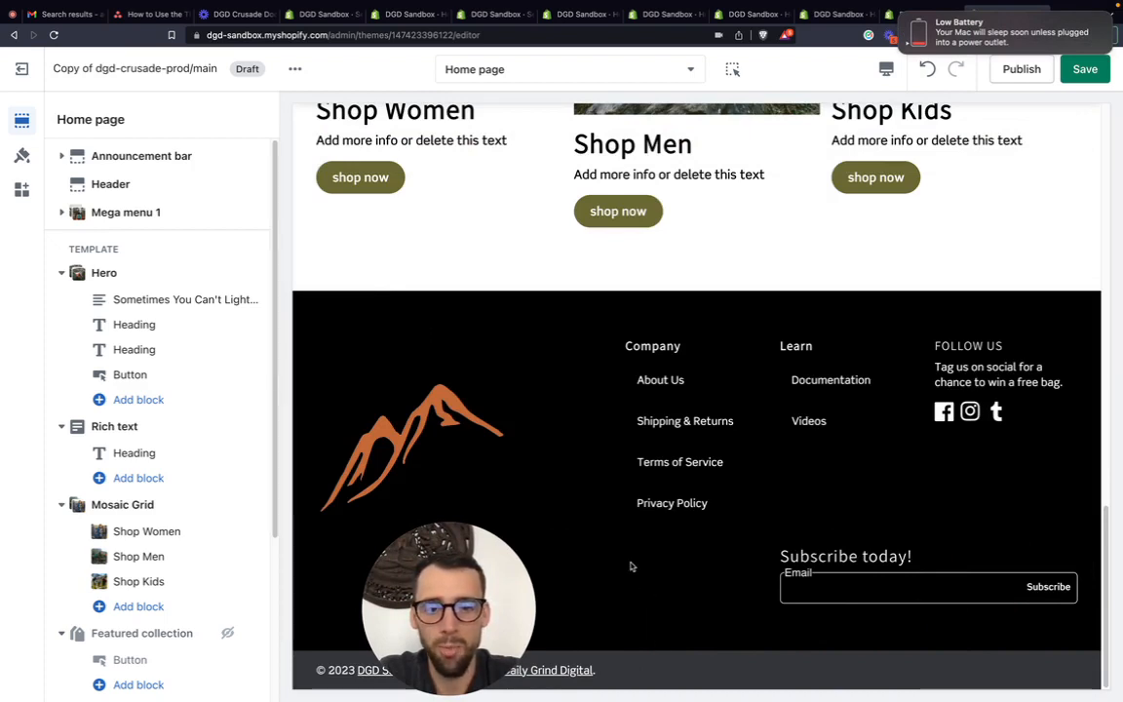
scroll(259, 560, down, 5)
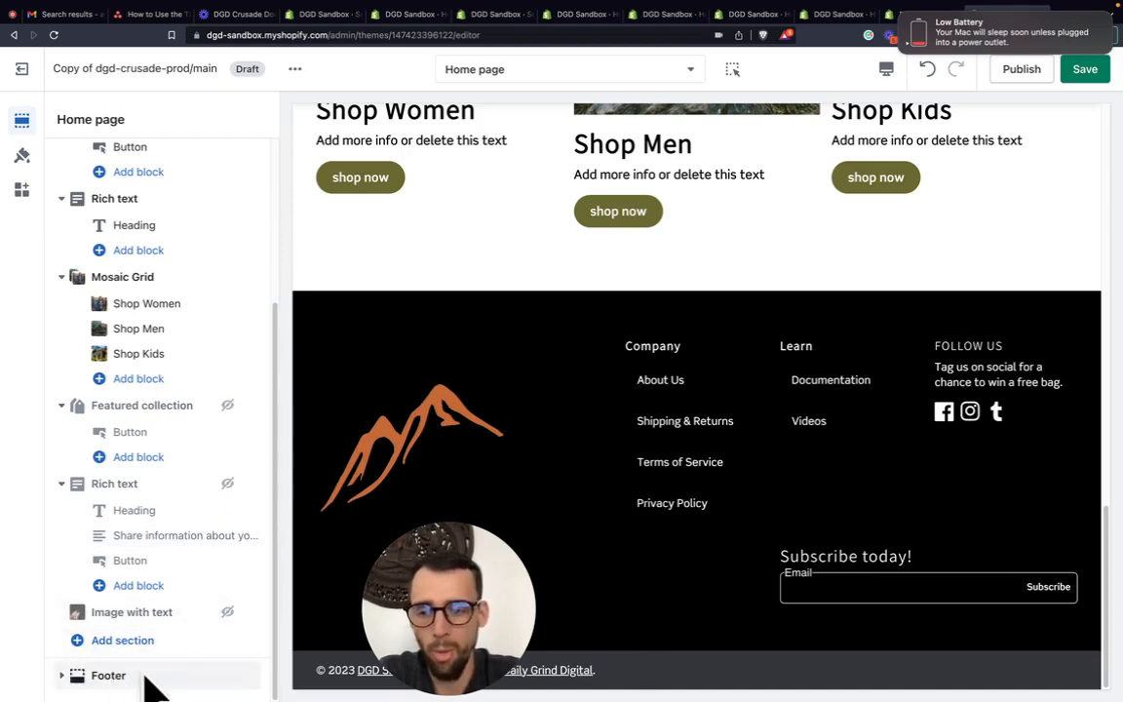
click(102, 675)
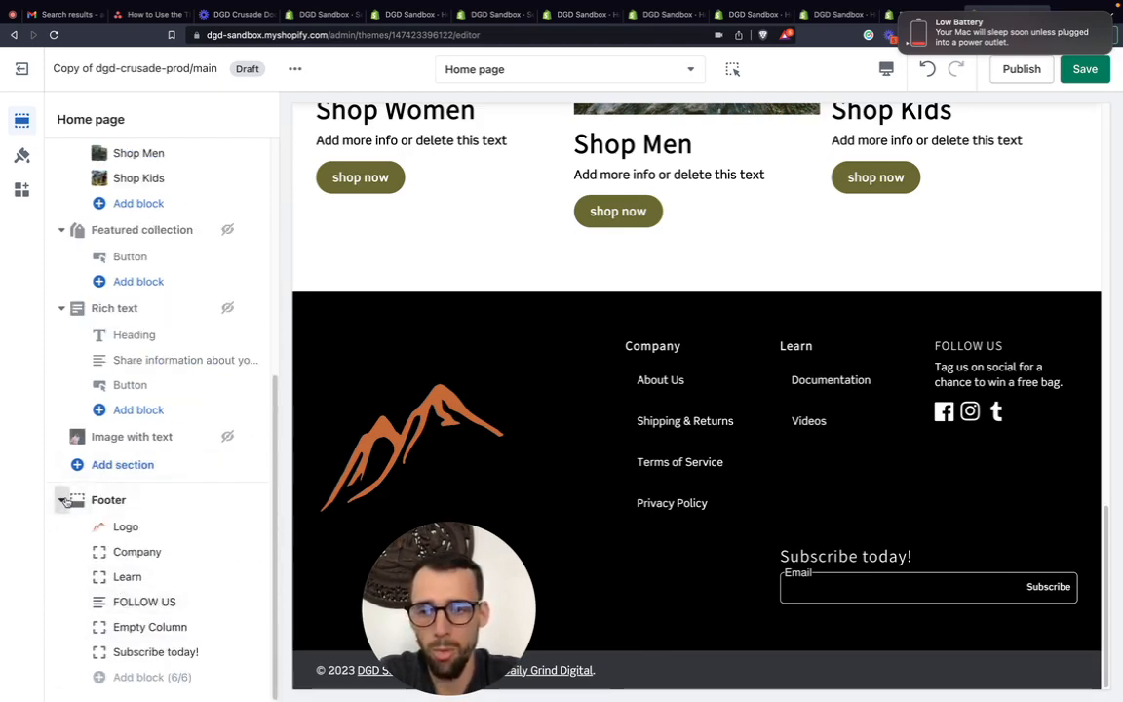
click(61, 500)
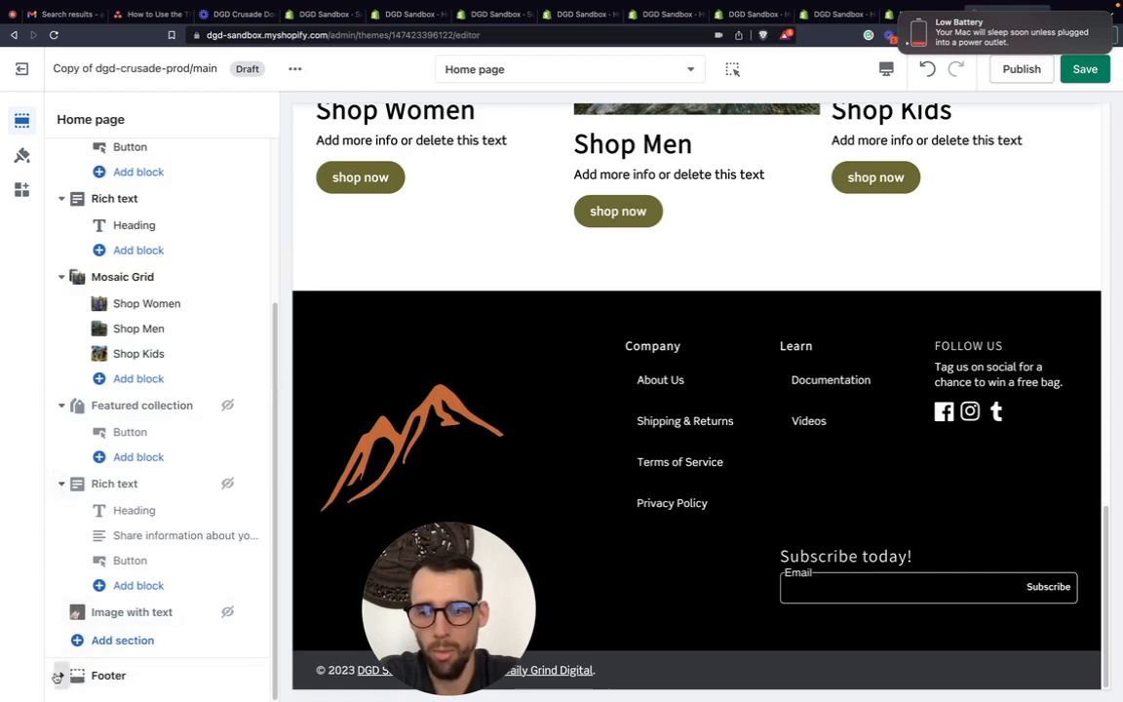
click(97, 674)
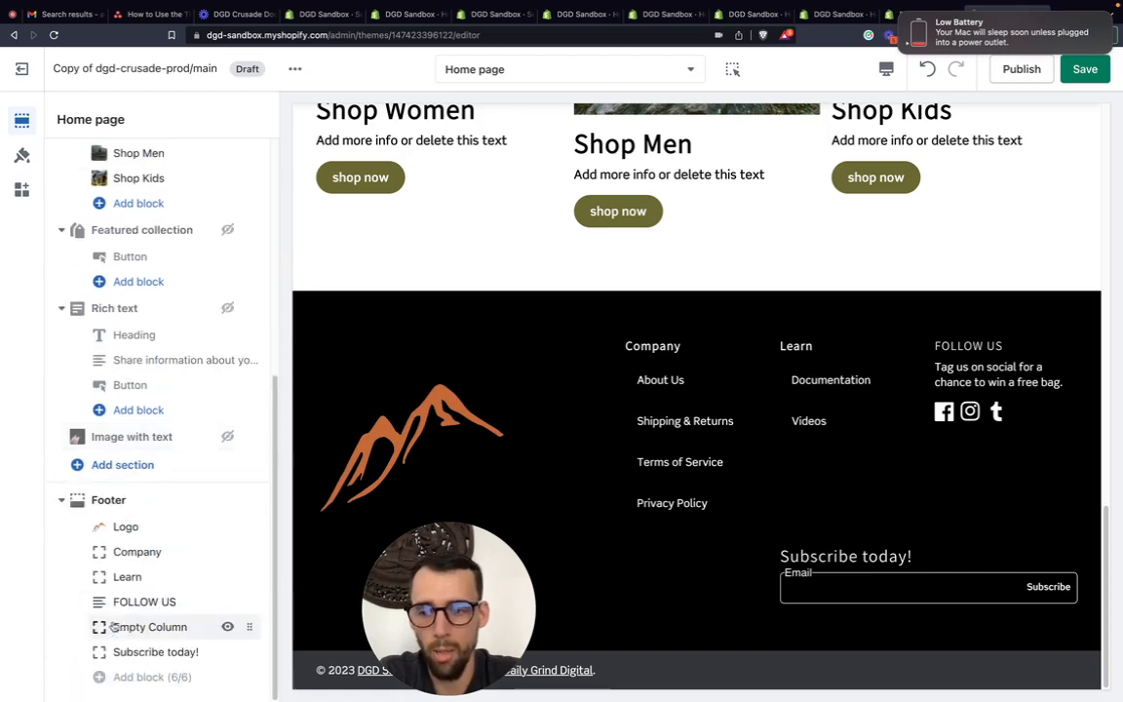
click(112, 499)
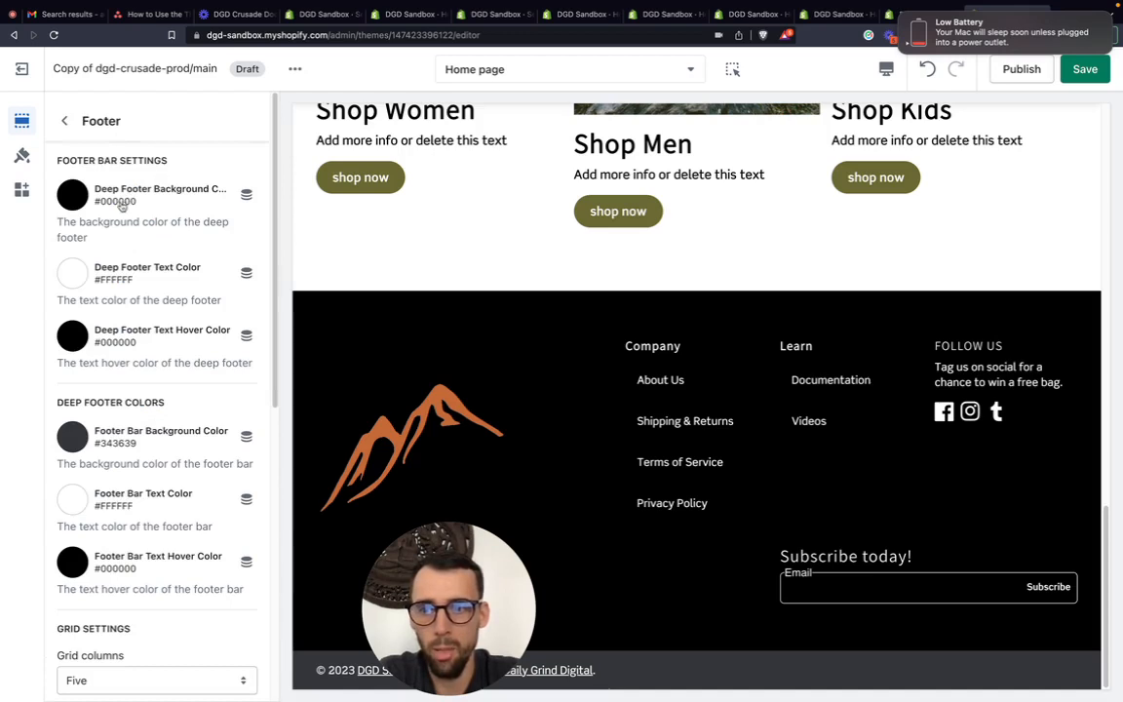
Set the Deep Footer Background Color to orange #FF4F00
click(71, 197)
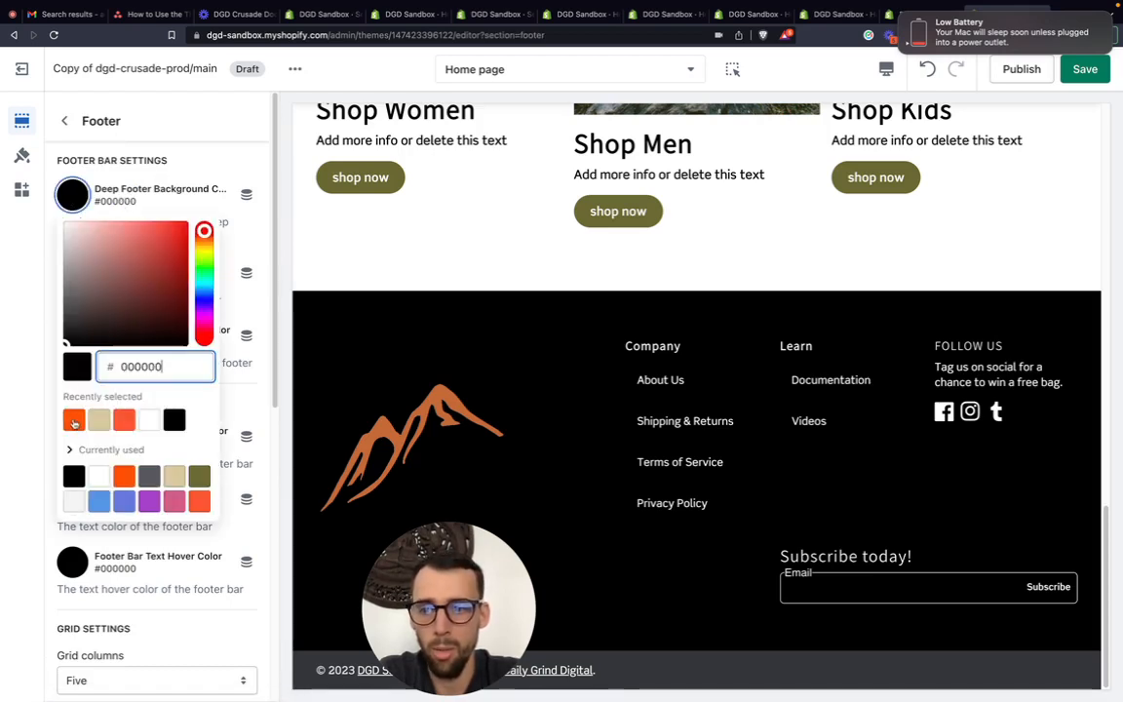
click(118, 425)
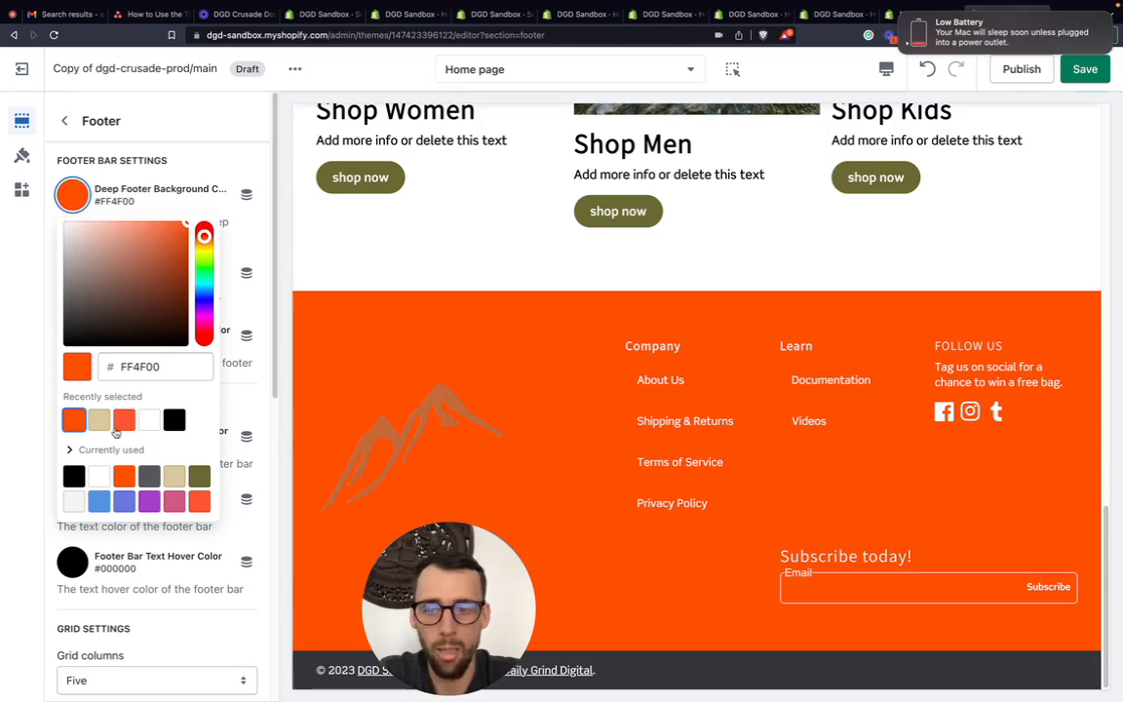
click(35, 322)
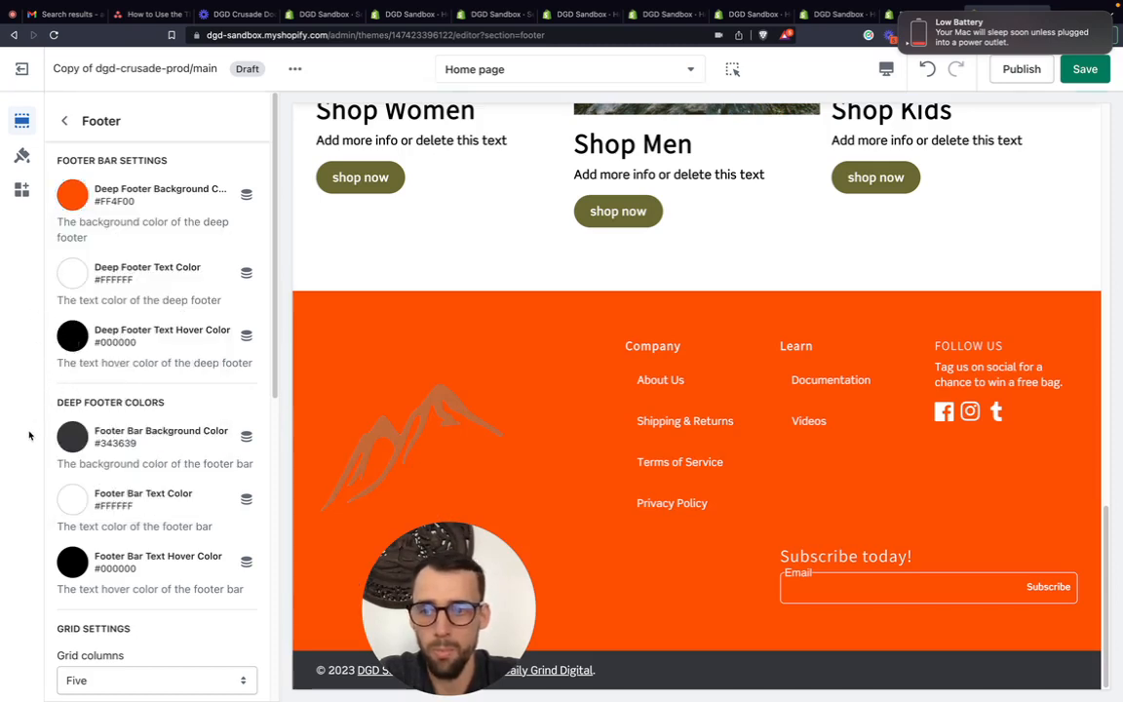
Try orange #FF4F00 for the Footer Bar Background Color, settling on black #000000
scroll(46, 440, down, 1)
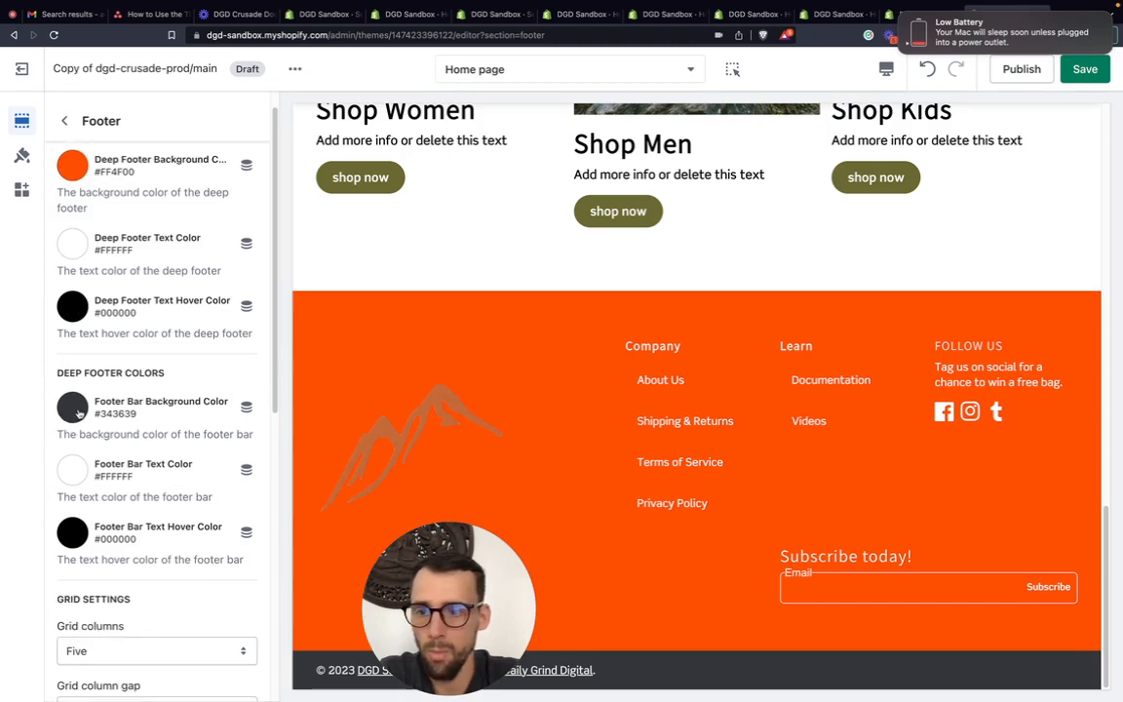
click(78, 410)
click(71, 288)
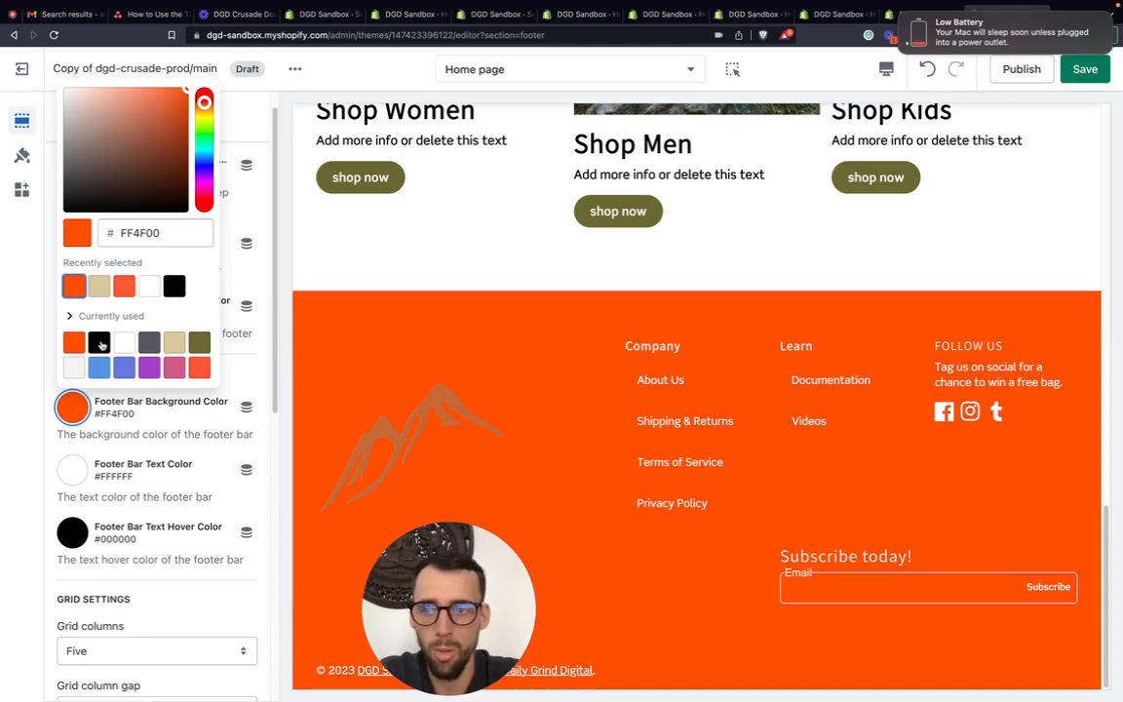
click(169, 289)
click(47, 220)
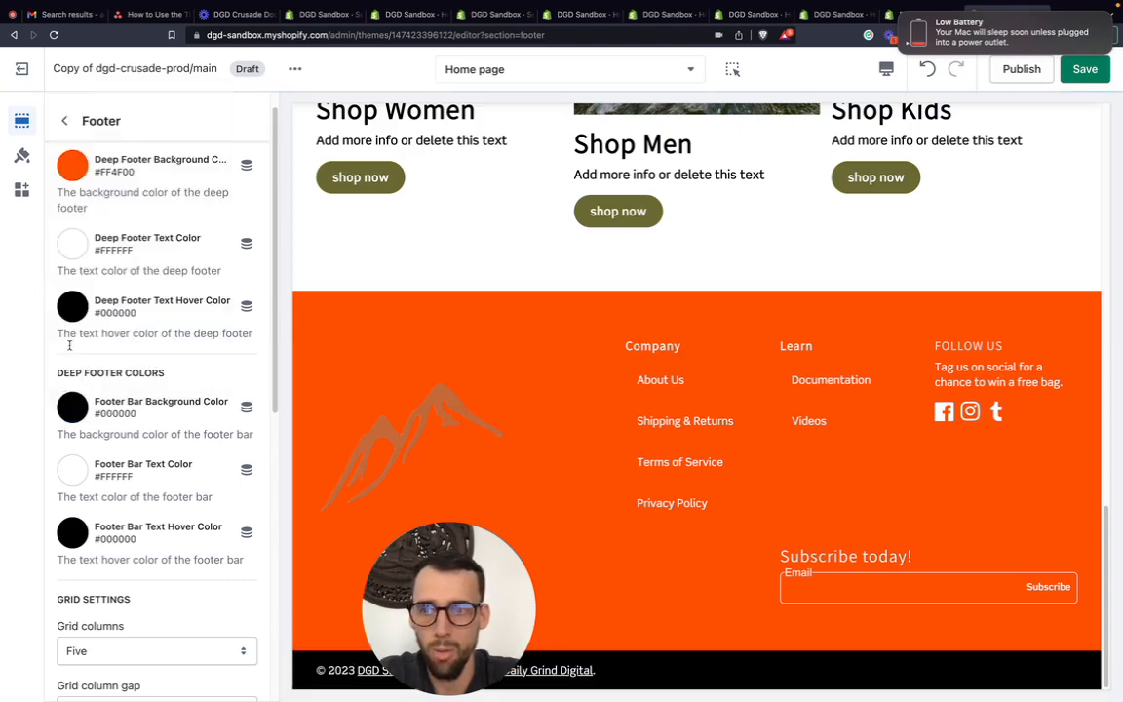
Set the Deep Footer Background Color to black #000000
click(81, 168)
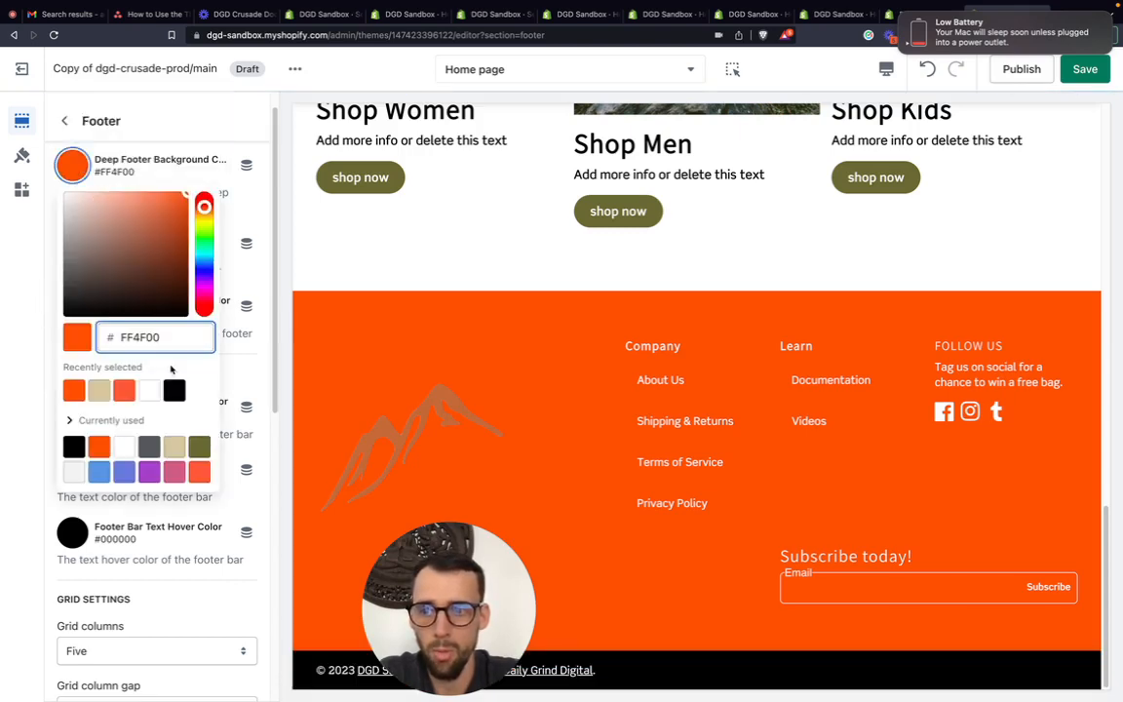
click(174, 390)
click(22, 376)
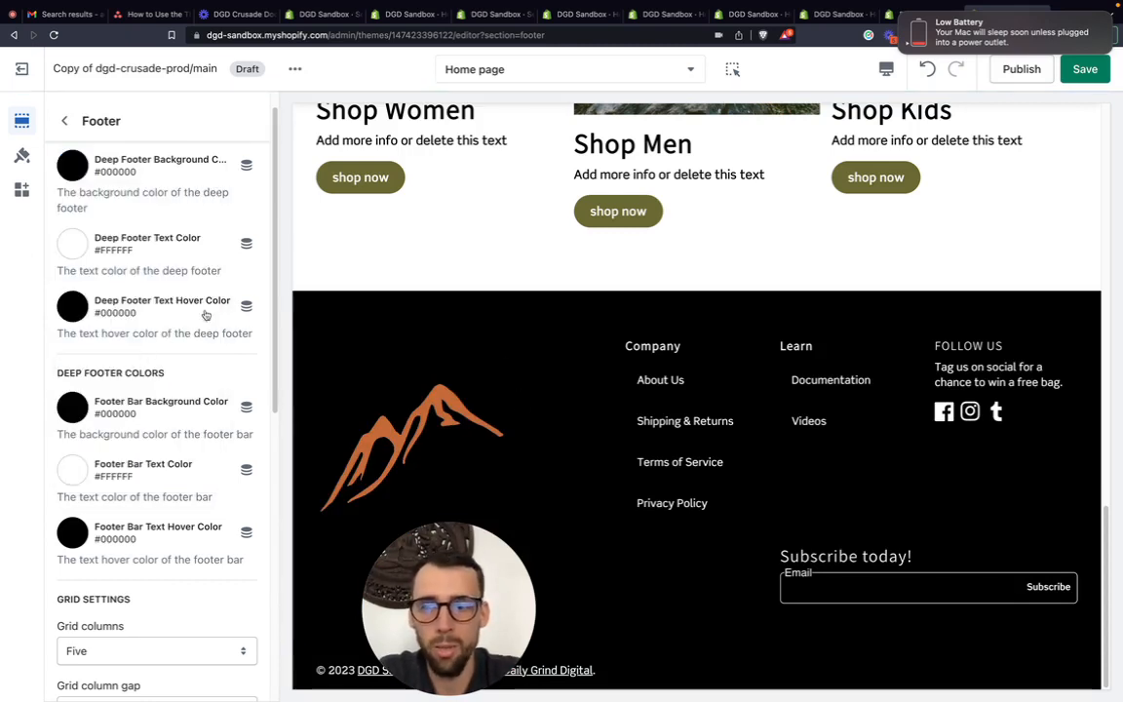
Try four grid columns for the footer and return the setting to Five
scroll(182, 445, down, 5)
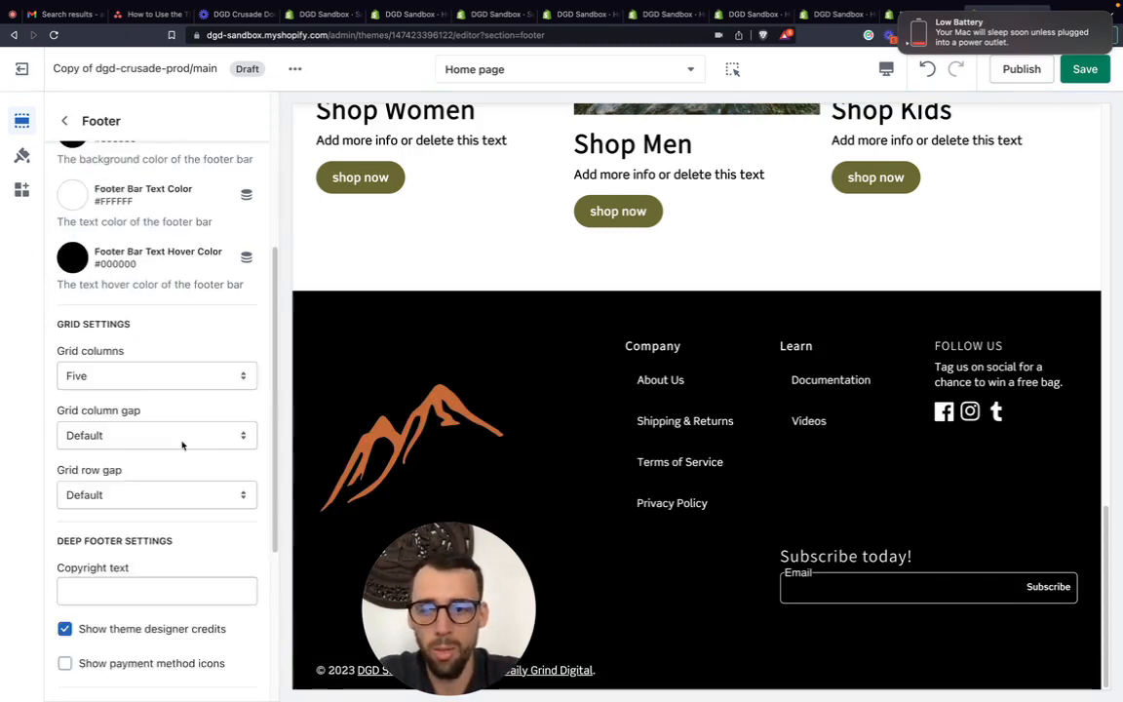
click(108, 379)
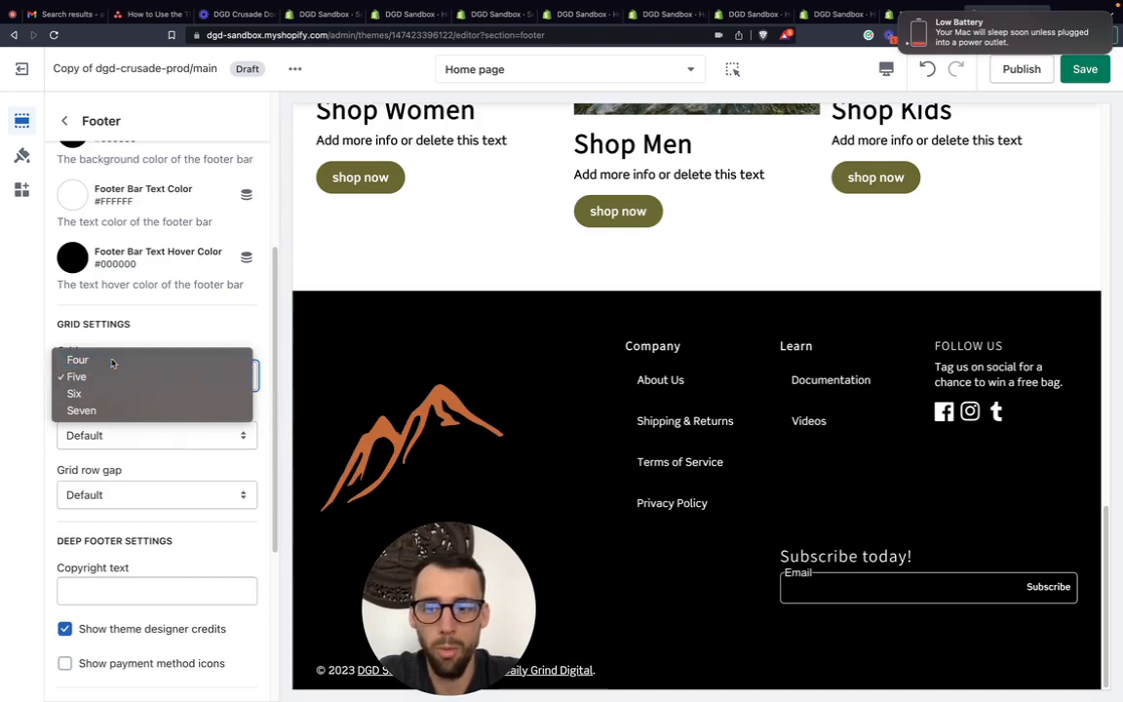
click(112, 362)
click(115, 371)
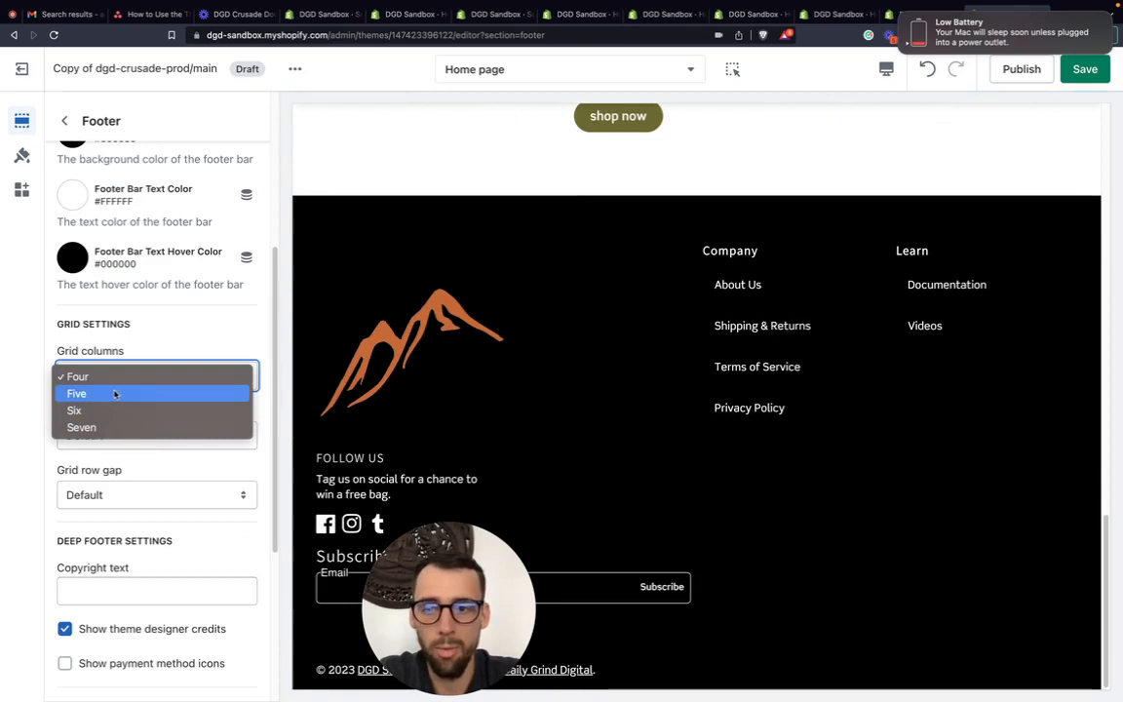
click(110, 392)
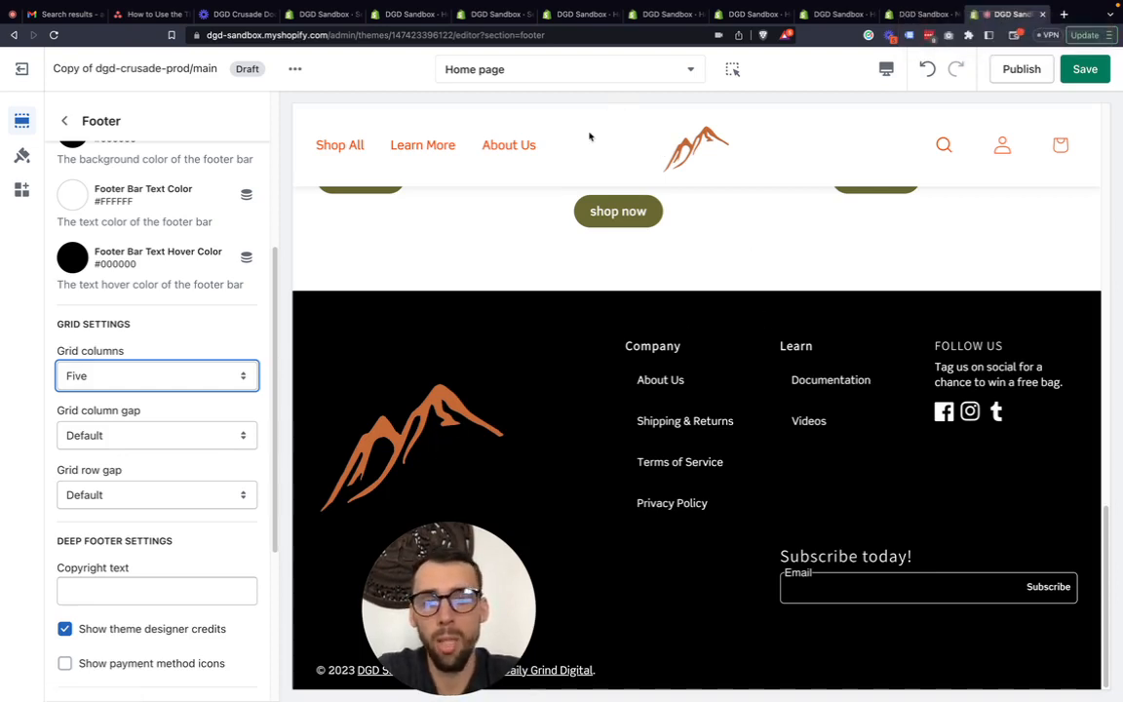
Try the Extra large and Large grid column gaps for the footer, settling back on Default
scroll(57, 470, down, 1)
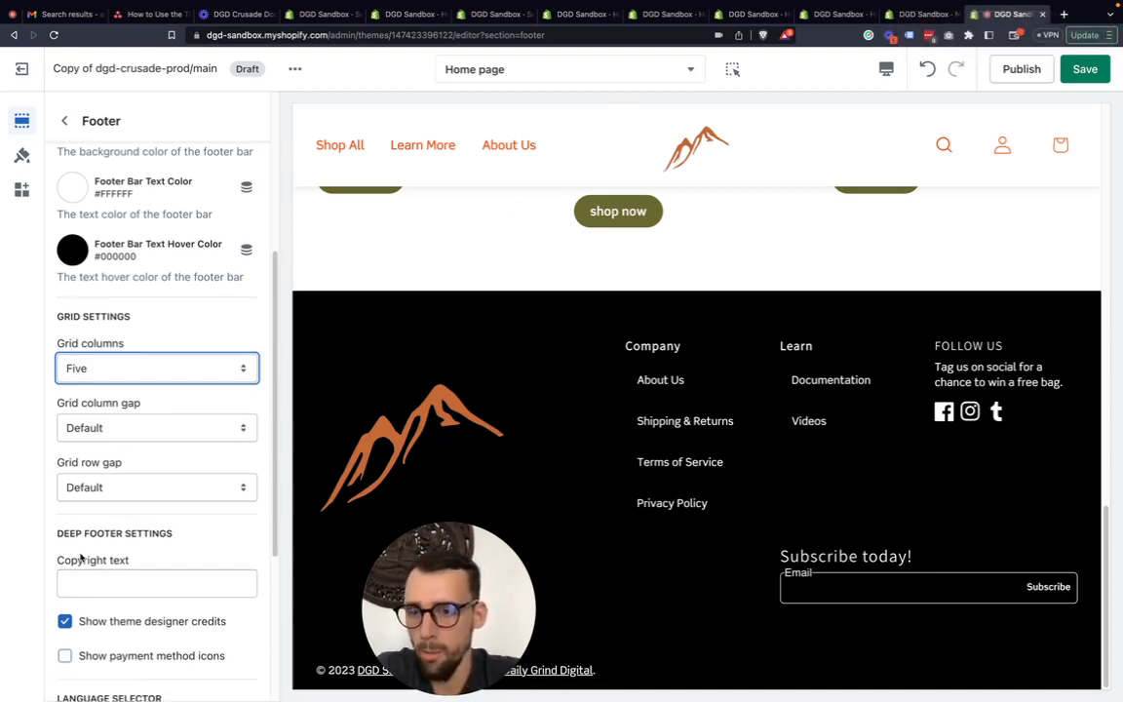
click(121, 429)
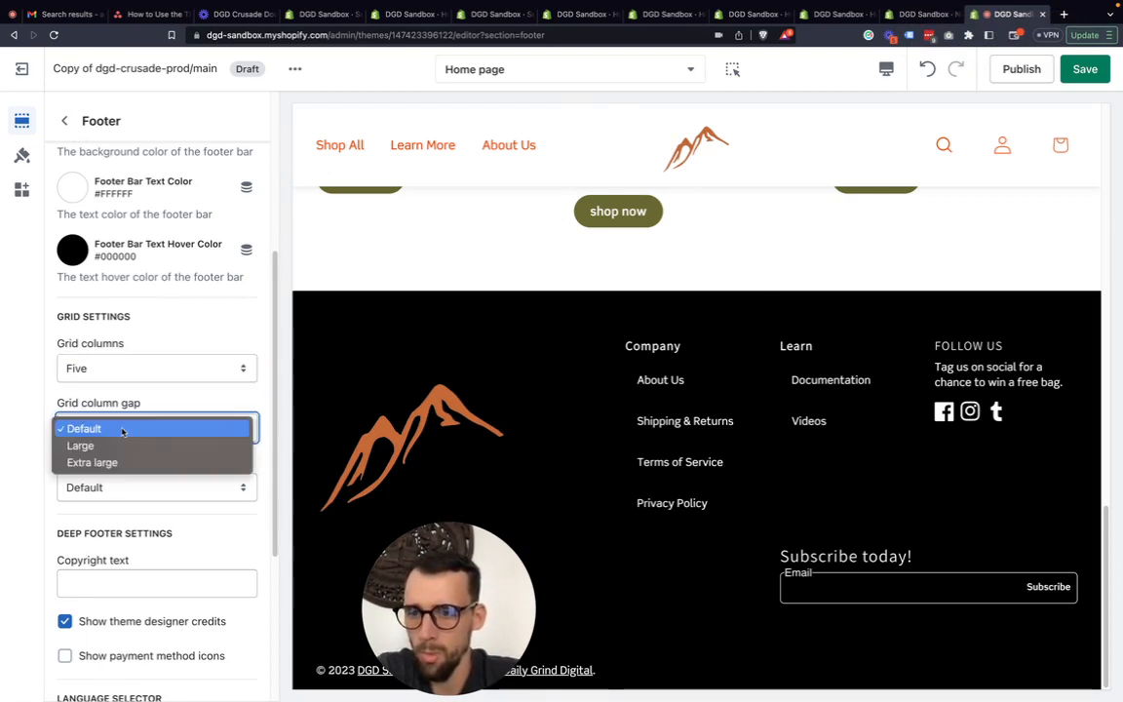
click(125, 463)
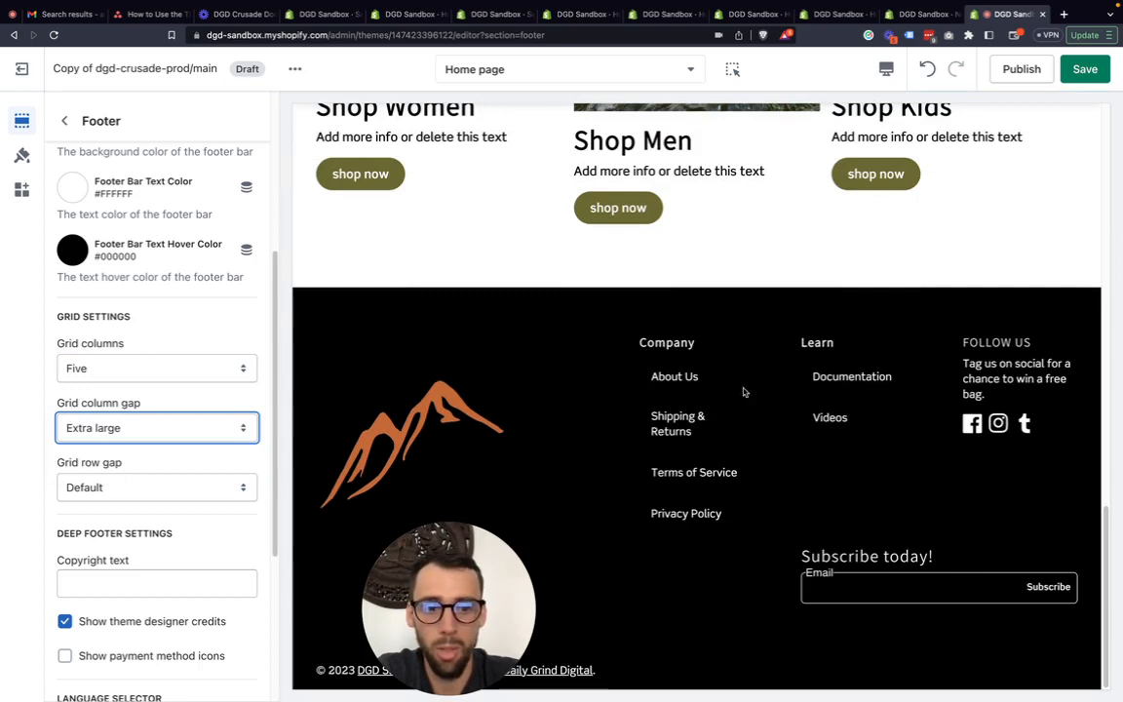
click(151, 436)
click(144, 409)
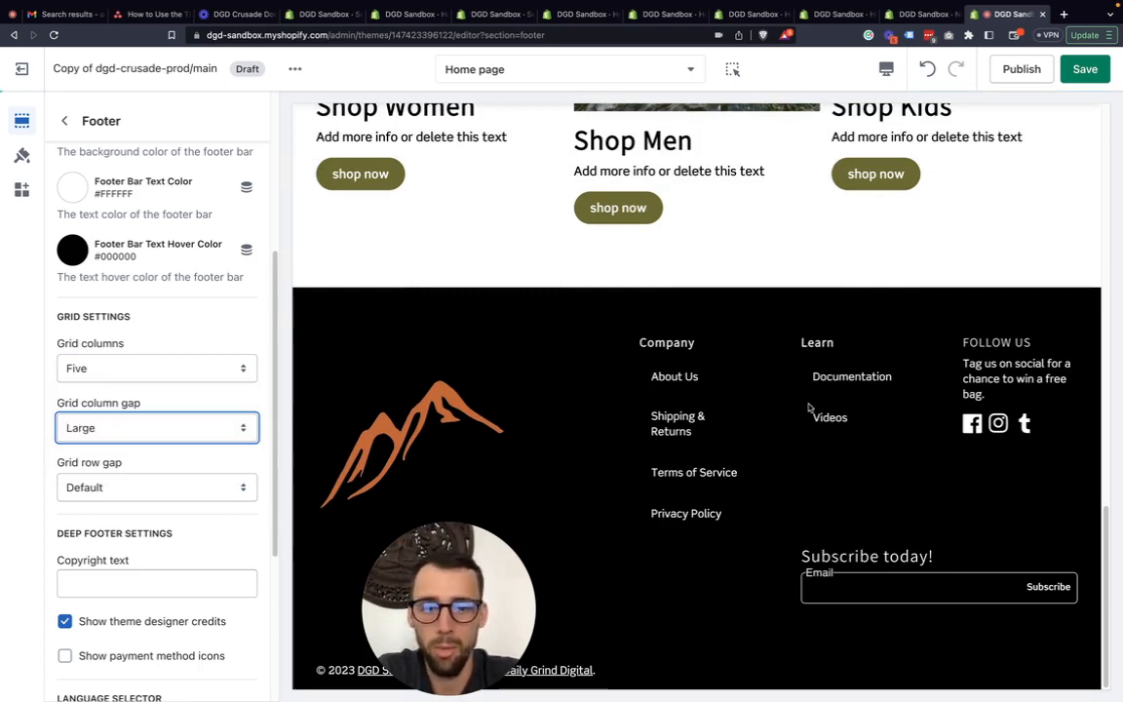
click(131, 430)
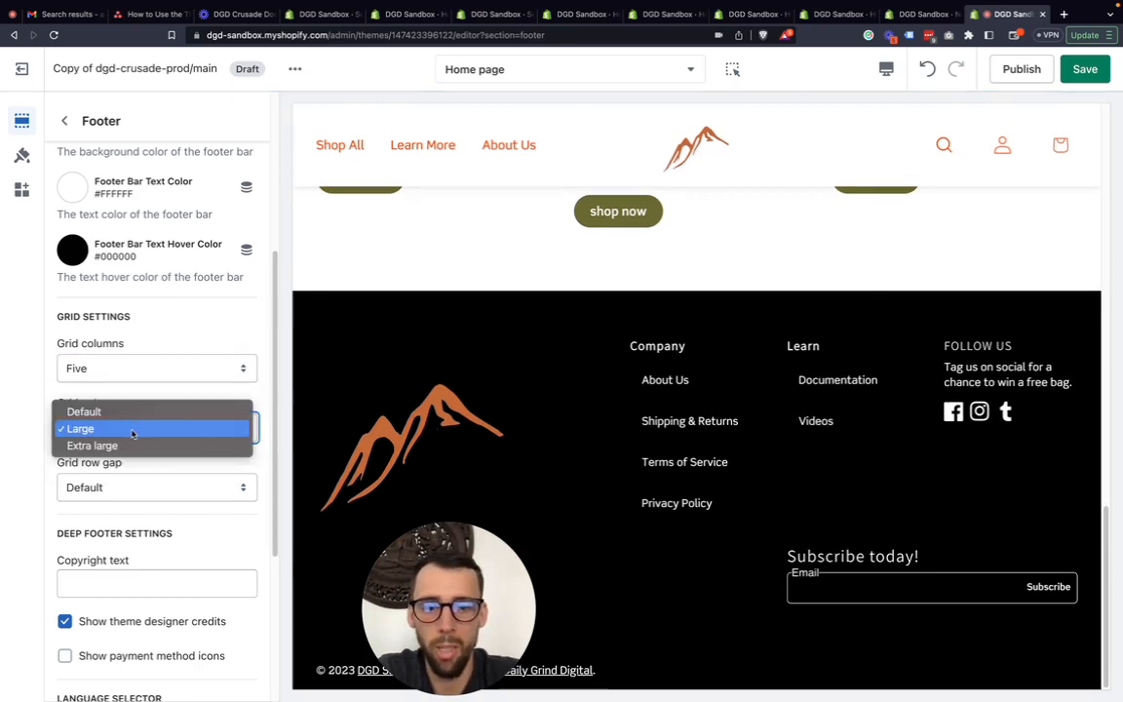
click(131, 412)
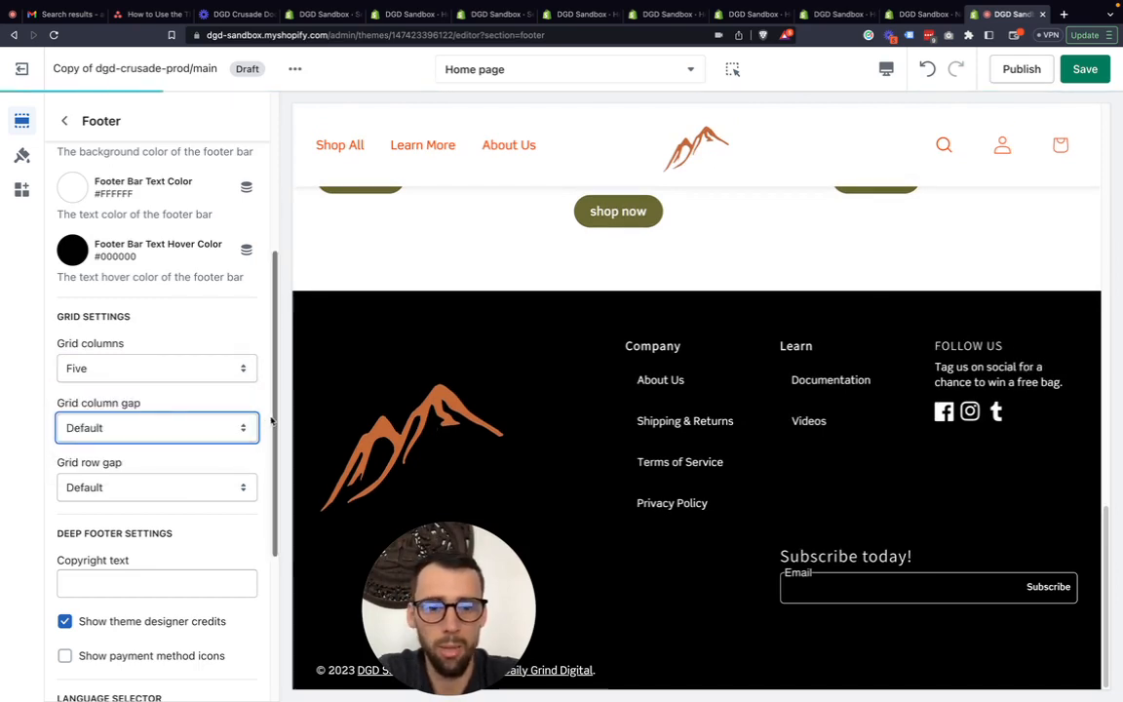
Enable the payment method icons and turn off the theme designer credits in the footer settings
scroll(80, 441, down, 3)
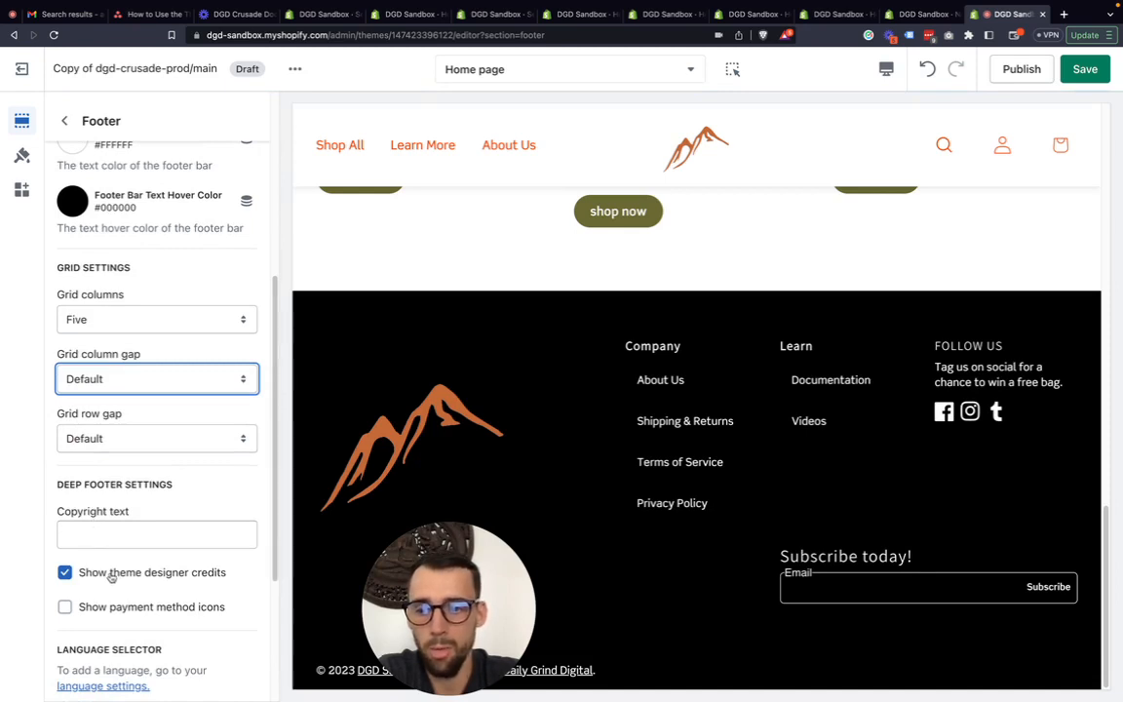
scroll(224, 552, down, 1)
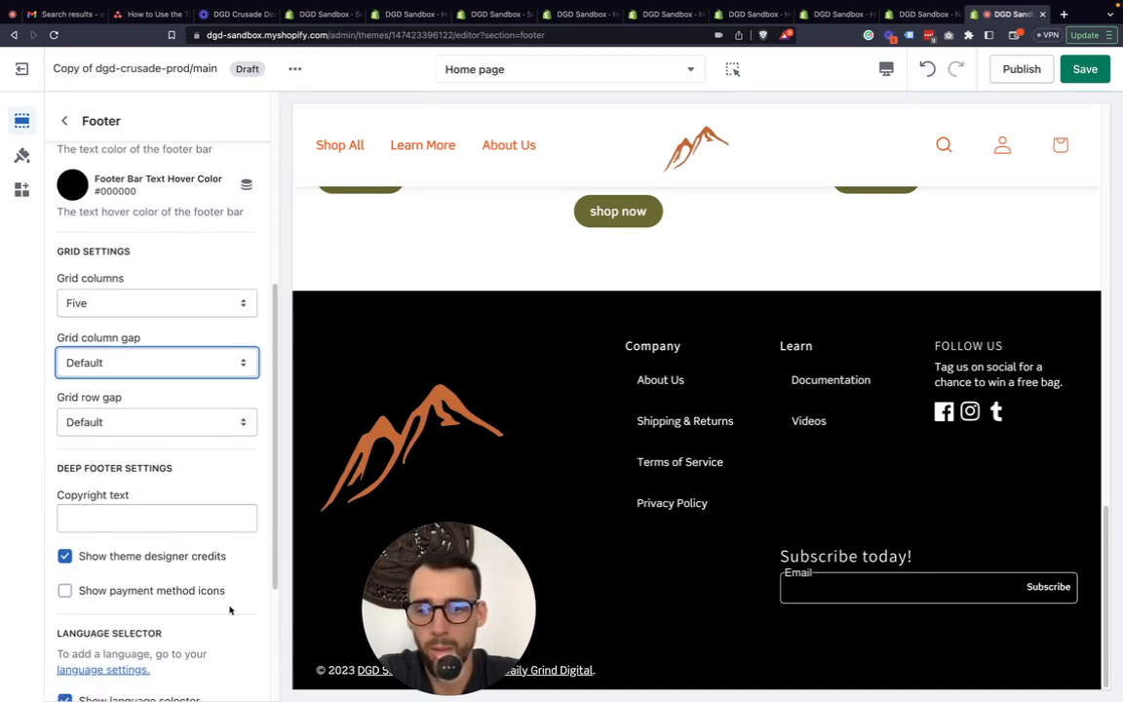
click(156, 592)
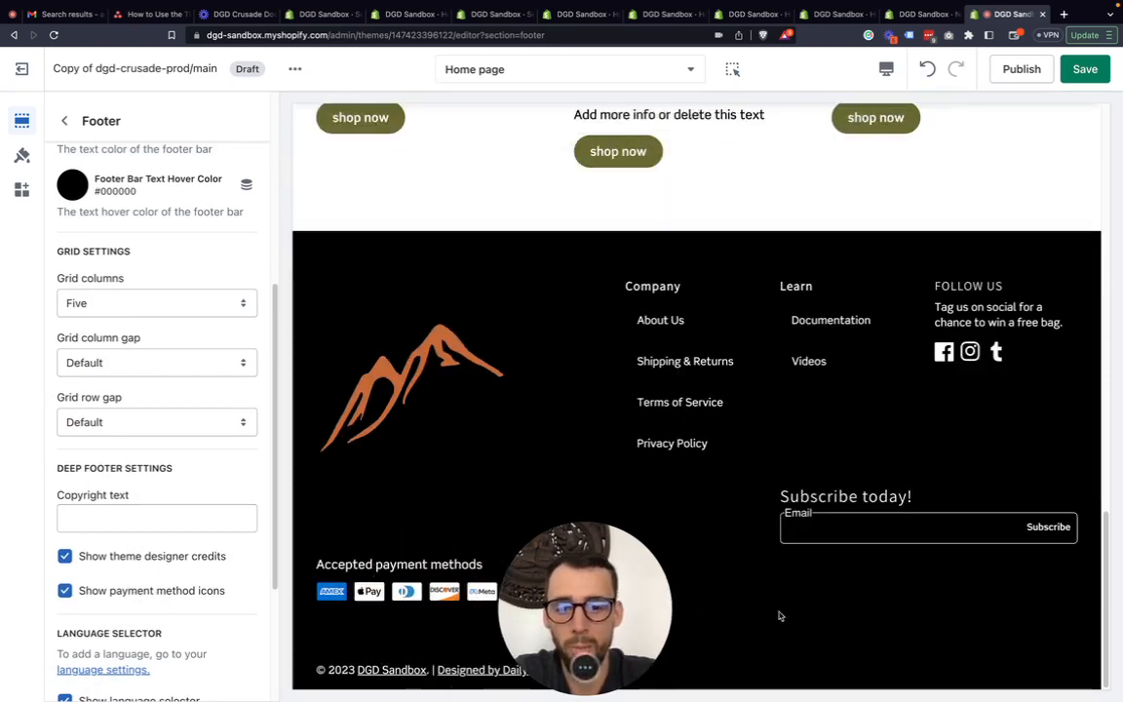
drag(655, 621, 847, 618)
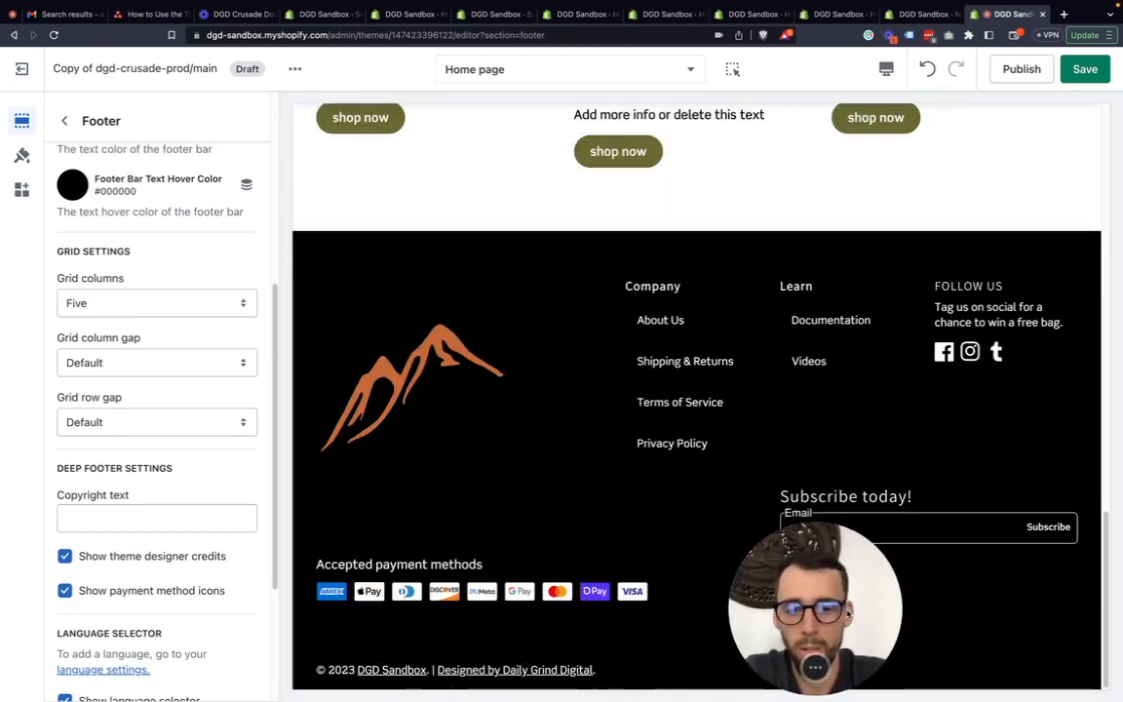
drag(772, 612, 741, 617)
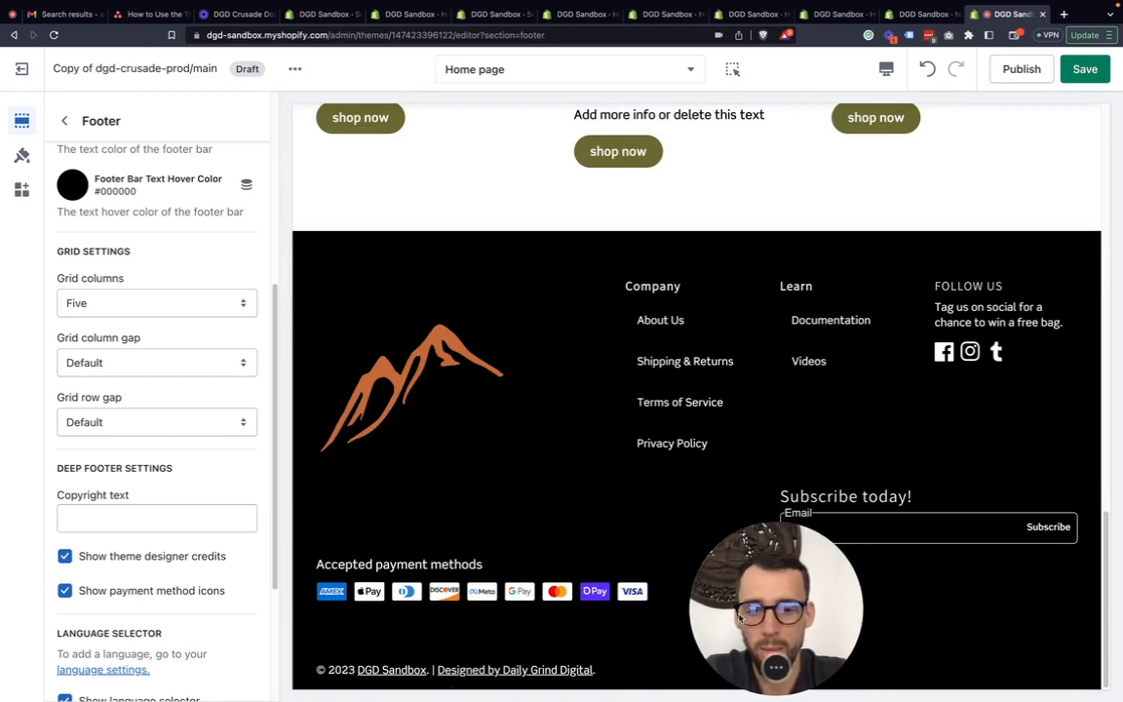
click(64, 555)
scroll(115, 560, down, 4)
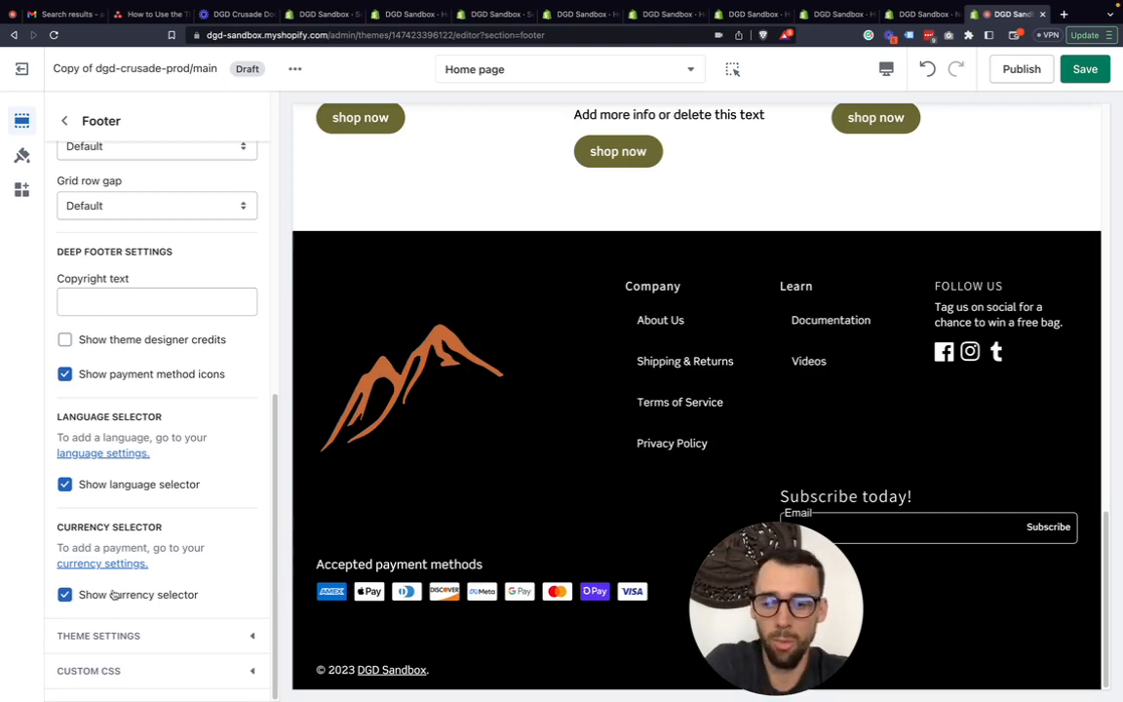
scroll(114, 595, up, 10)
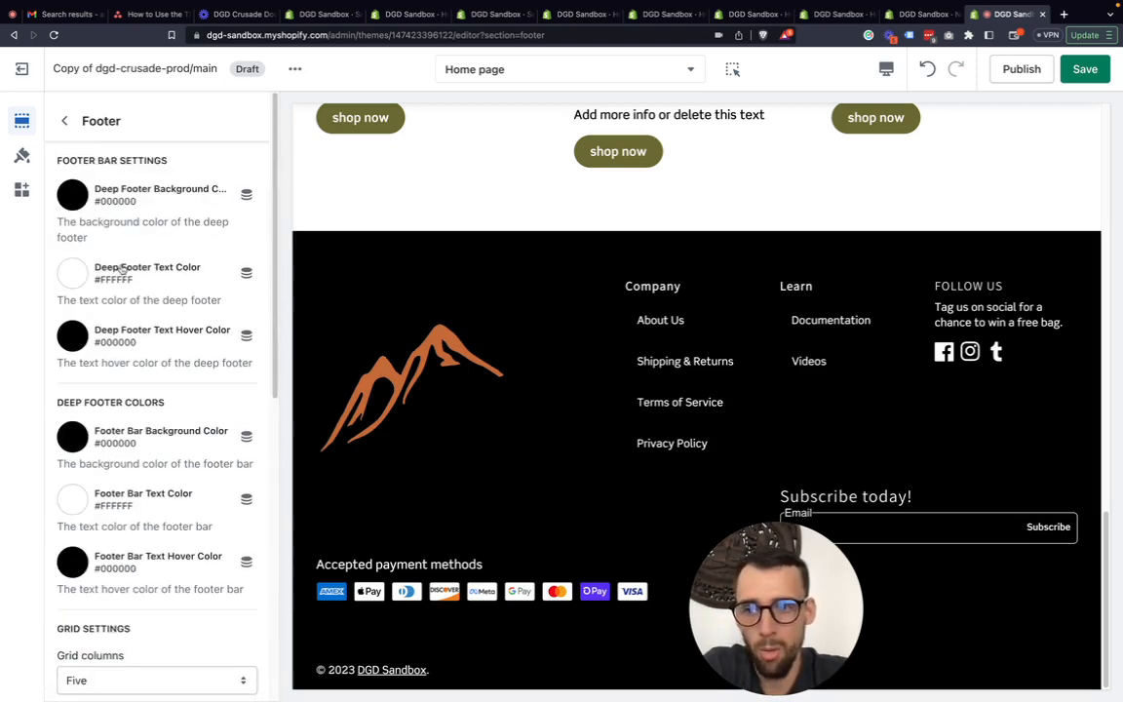
View the settings of the footer's Logo block and return to the home page's section list
click(65, 120)
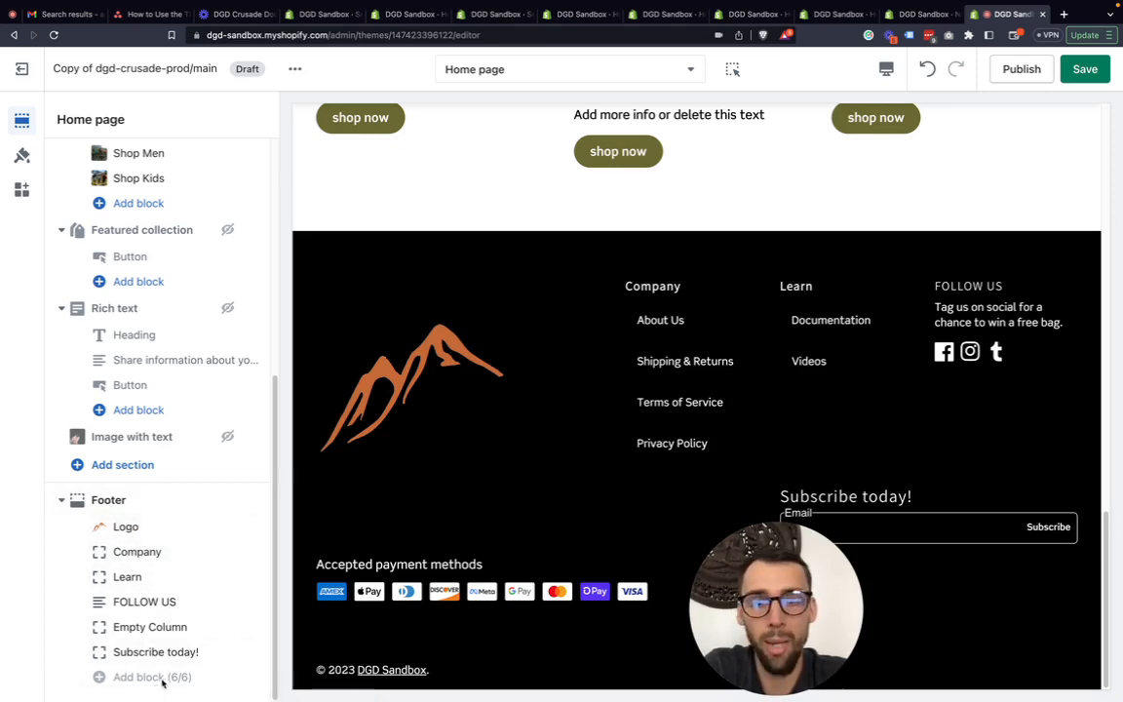
click(145, 528)
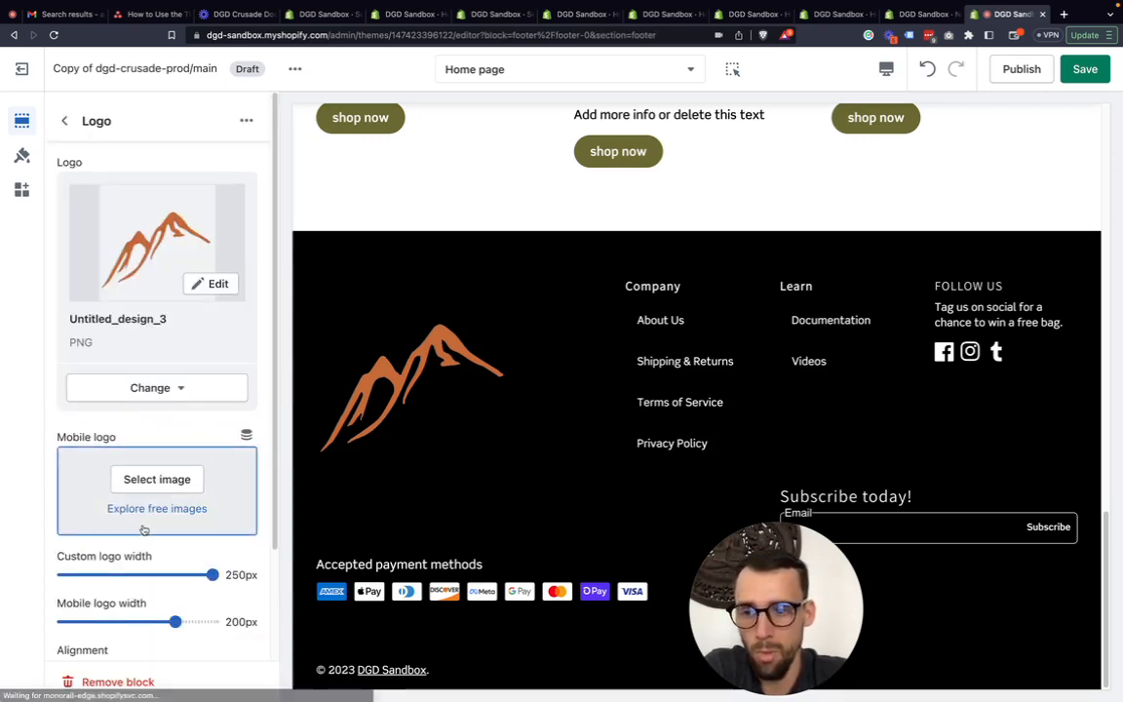
scroll(145, 529, down, 3)
click(62, 121)
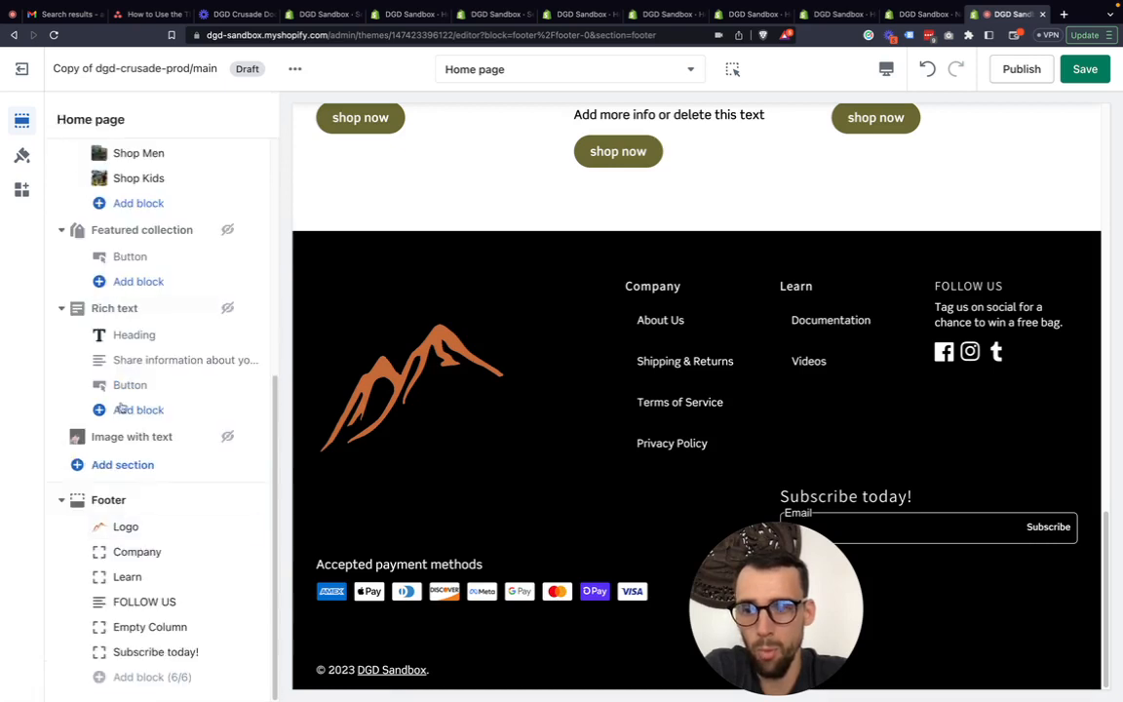
Remove the footer's "Subscribe today!" block and add a new Newsletter block in its place
click(146, 652)
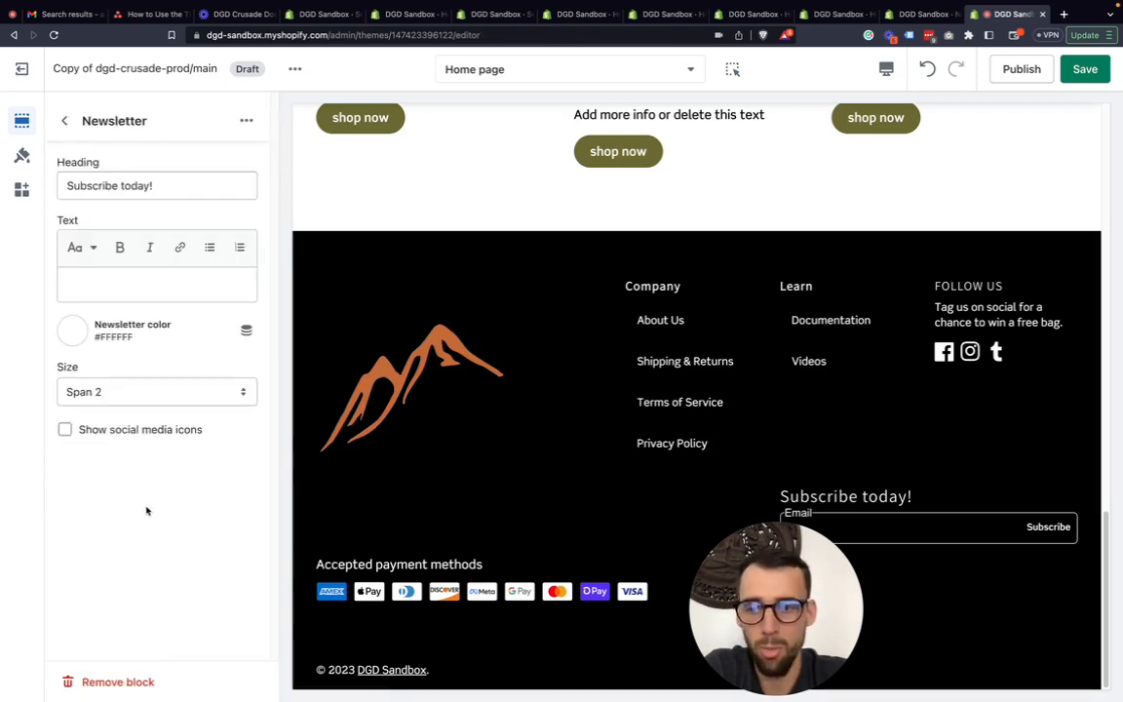
click(143, 679)
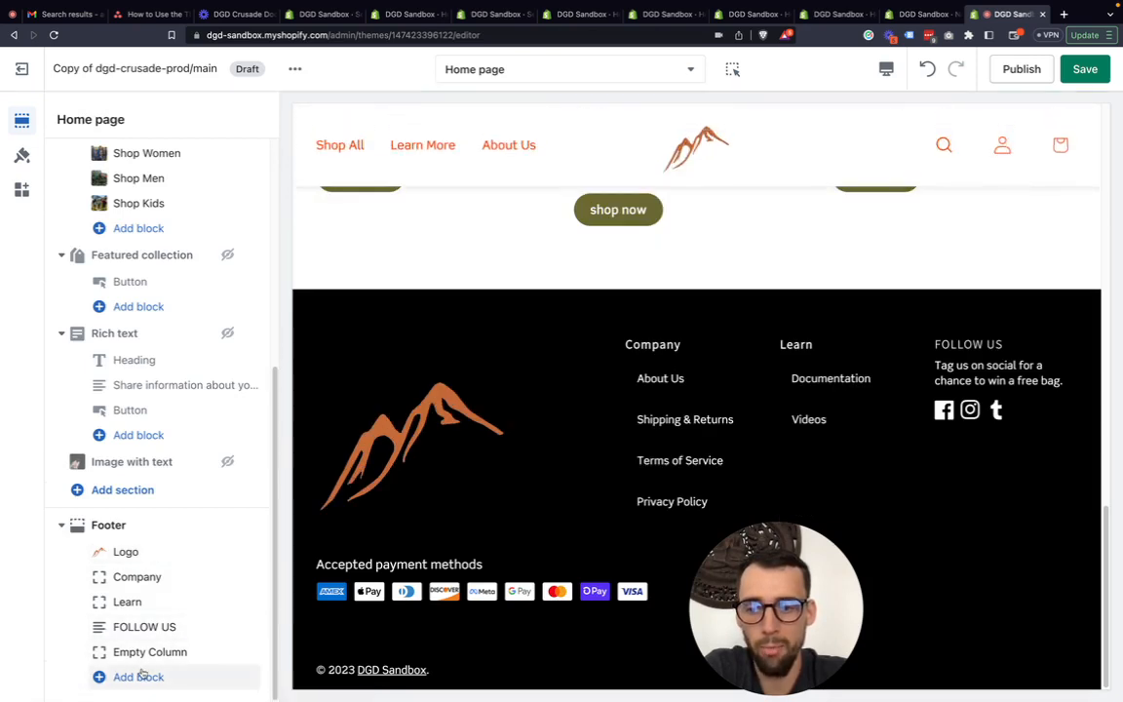
click(142, 676)
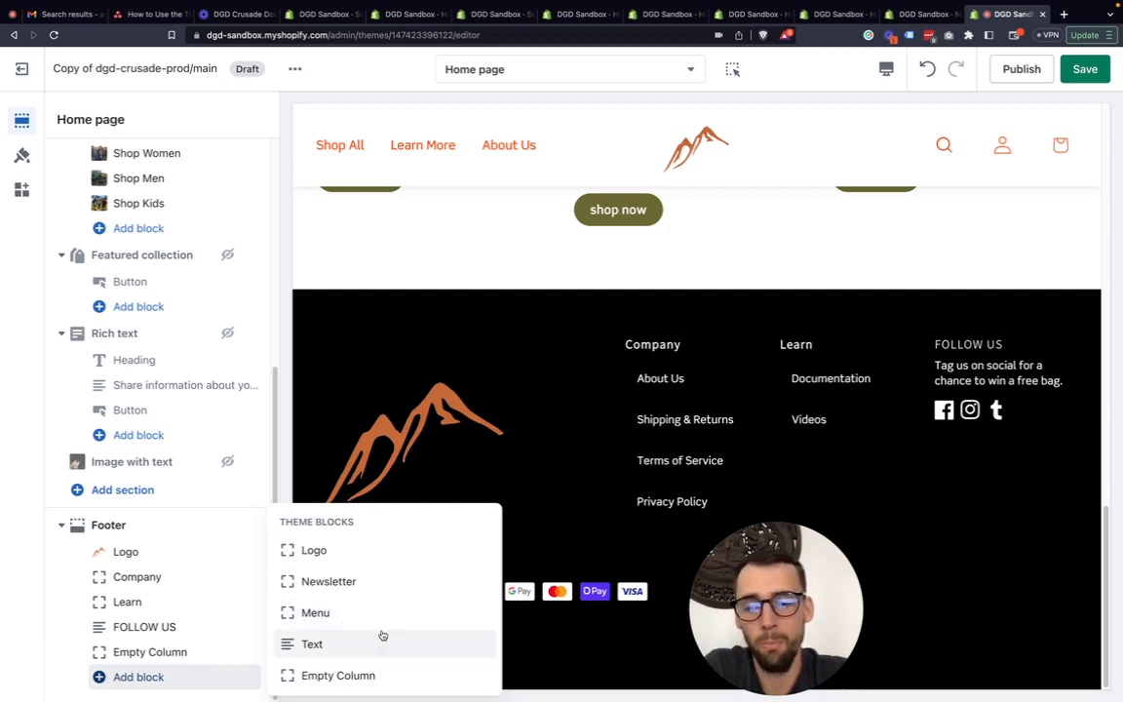
click(371, 582)
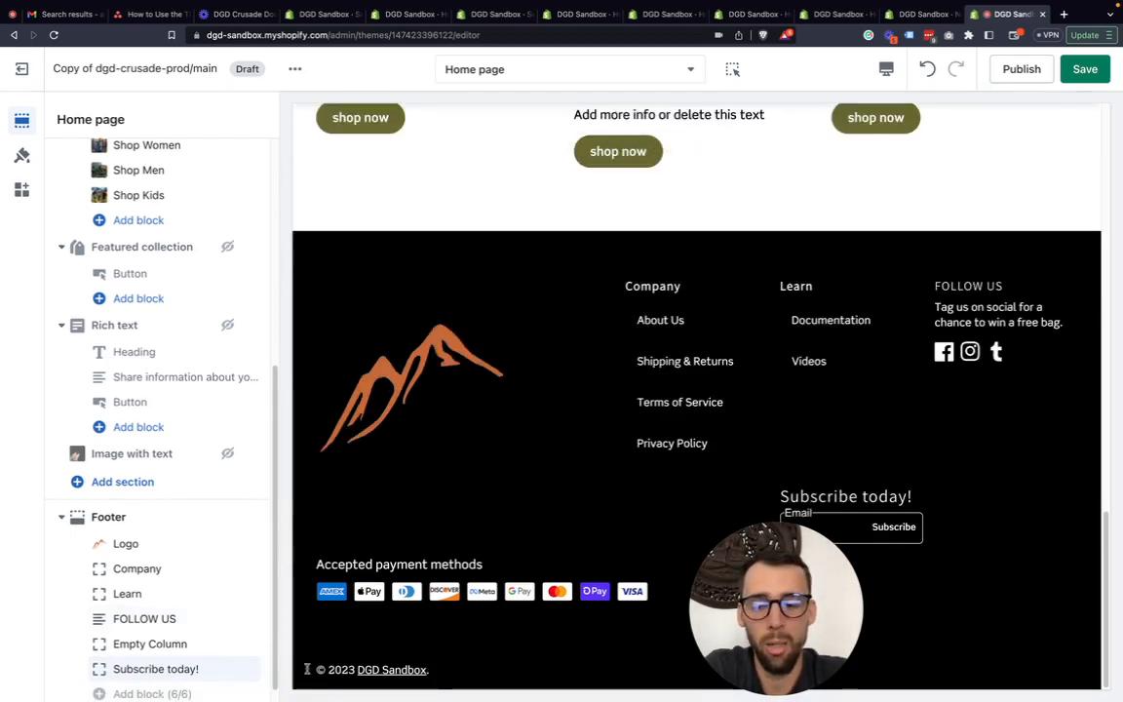
Set the size of the new footer Newsletter block to Span 2
scroll(122, 643, down, 1)
click(158, 654)
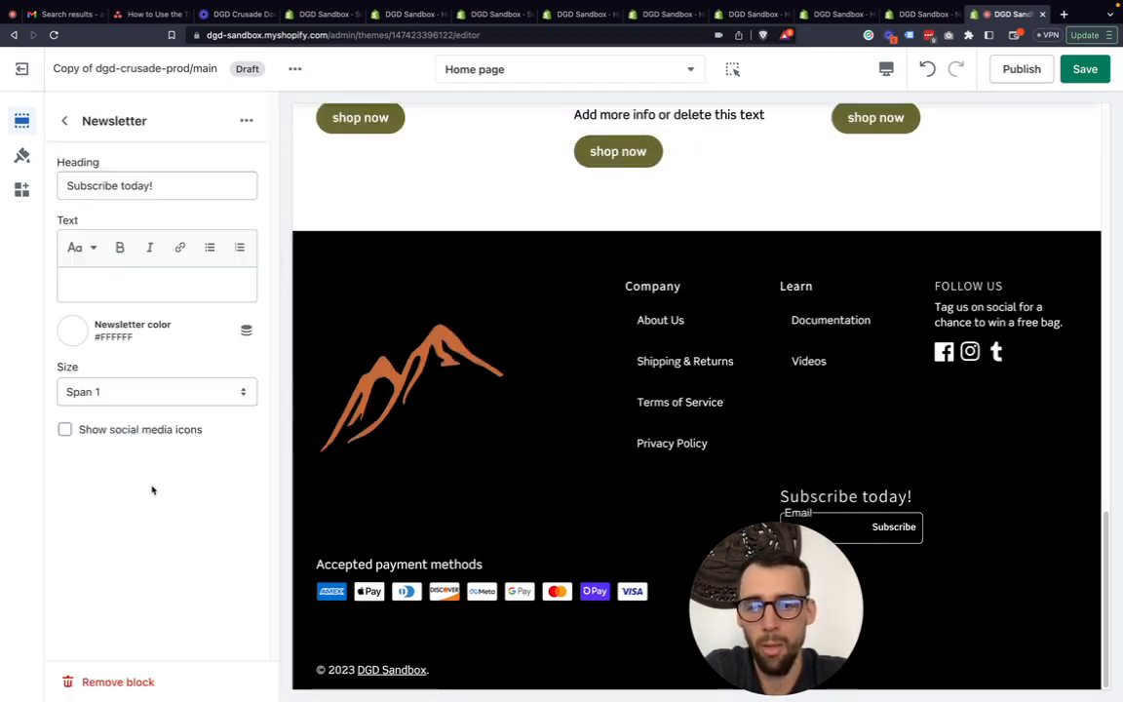
click(138, 392)
click(135, 410)
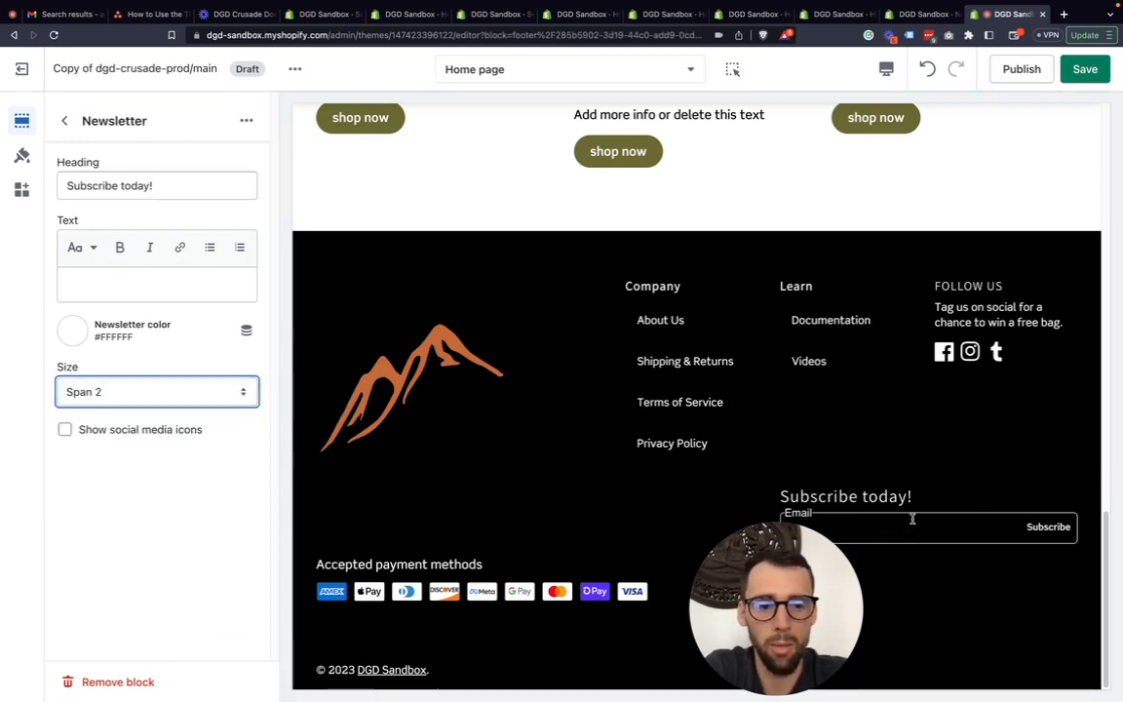
Try showing social media icons in the Newsletter block and turn them off again
click(101, 433)
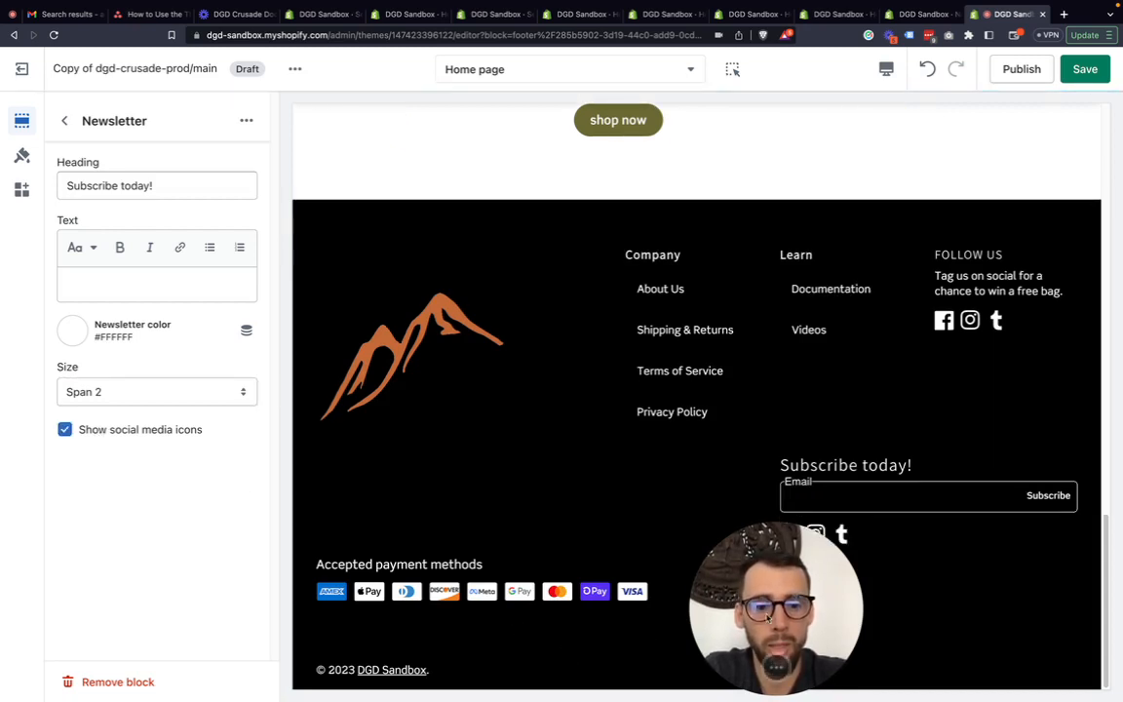
drag(769, 617, 385, 643)
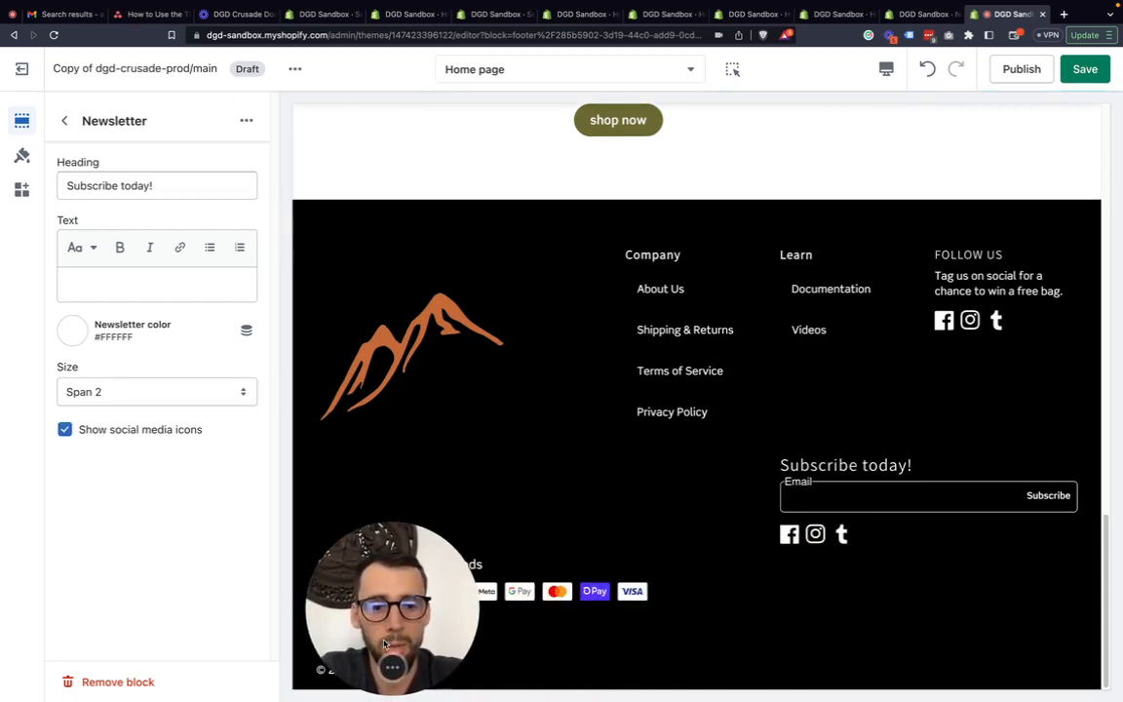
click(105, 433)
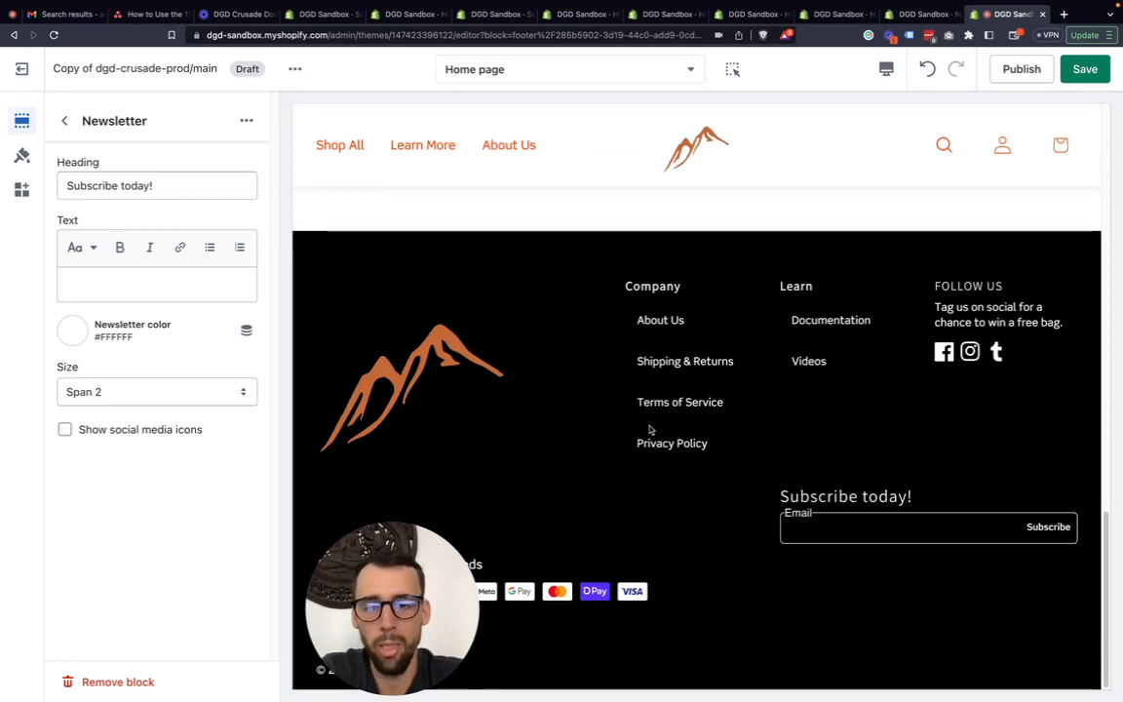
Try orange #FF4F00 as the Newsletter color, settling back on white #FFFFFF
click(72, 332)
click(73, 556)
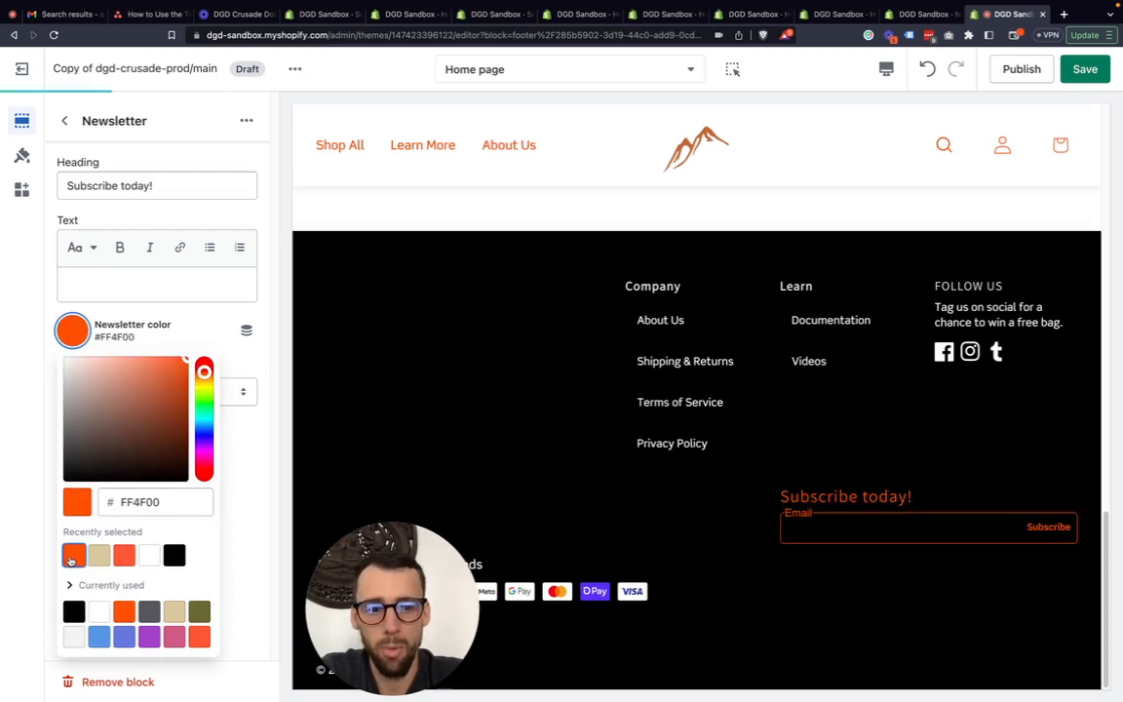
click(148, 555)
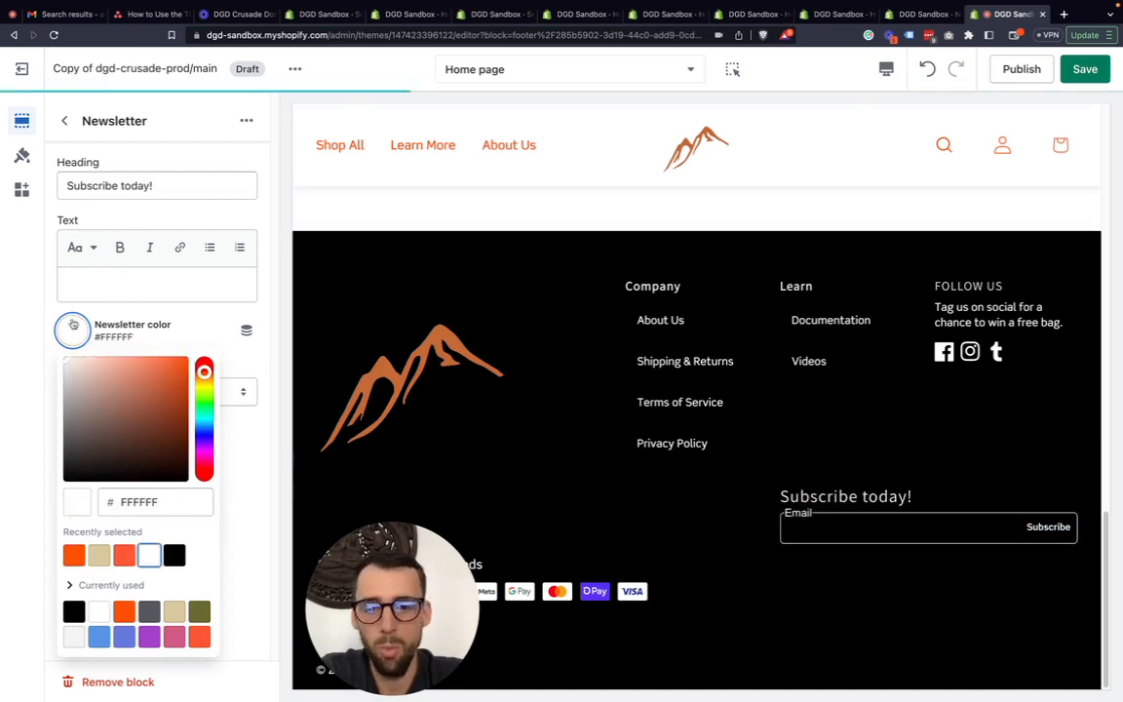
click(5, 401)
Try a custom logo width of 50px on the footer's Logo block, returning it to 250px
click(64, 120)
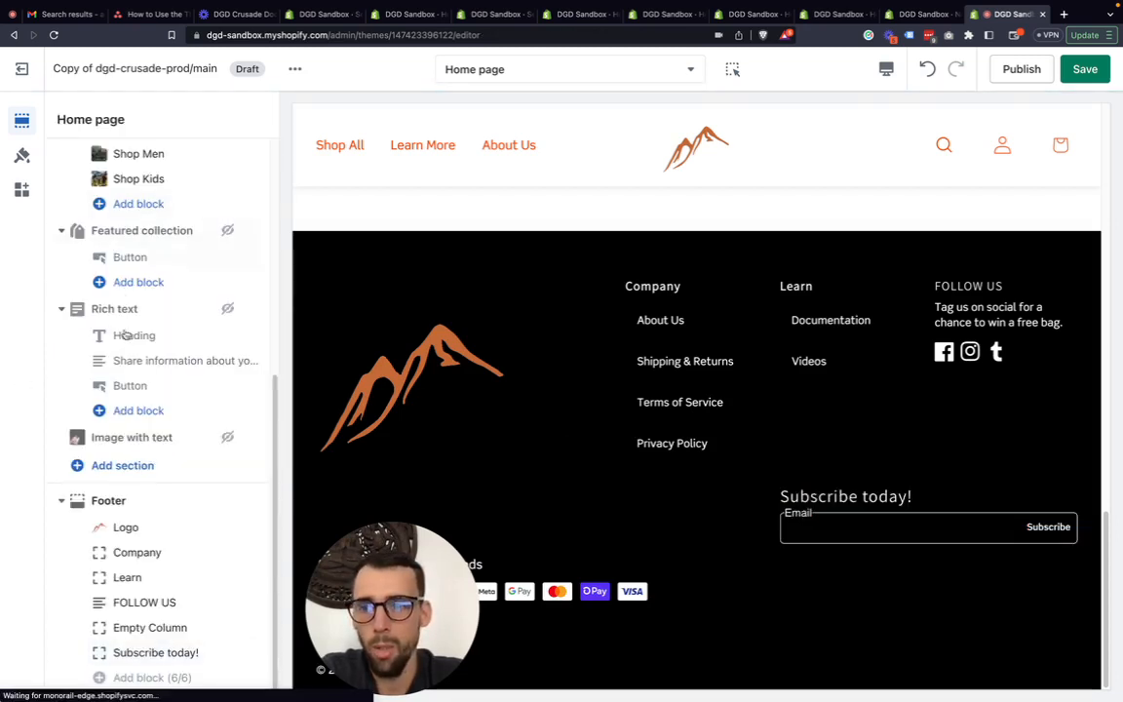
click(136, 528)
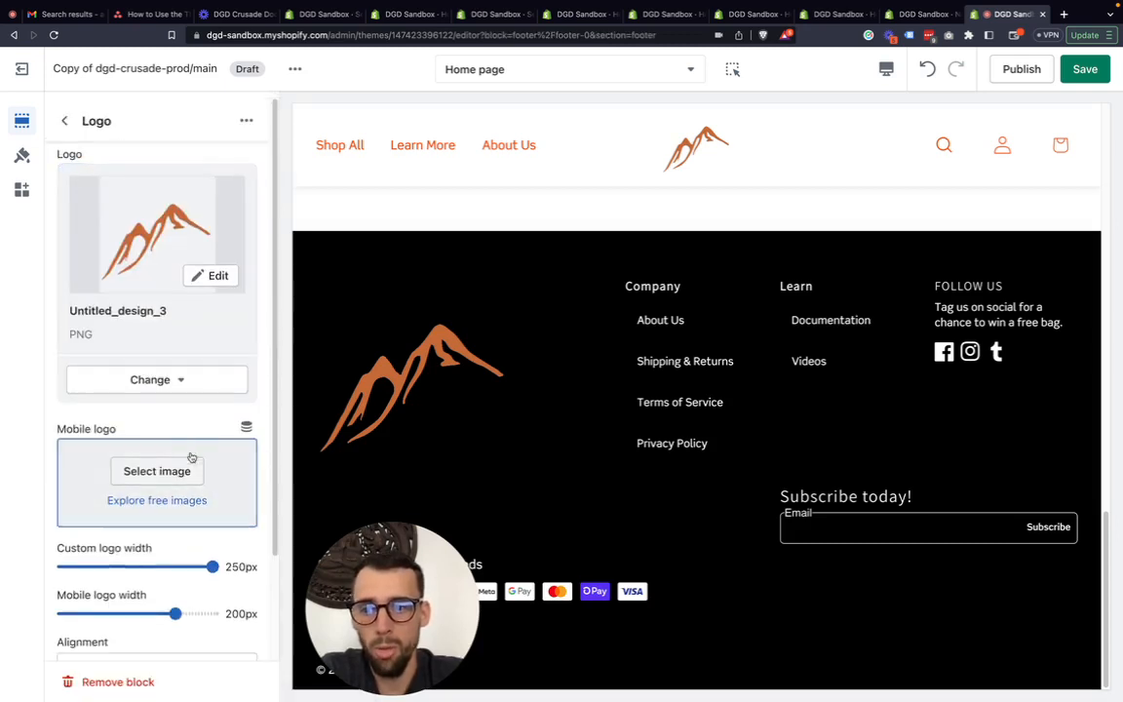
scroll(175, 458, down, 1)
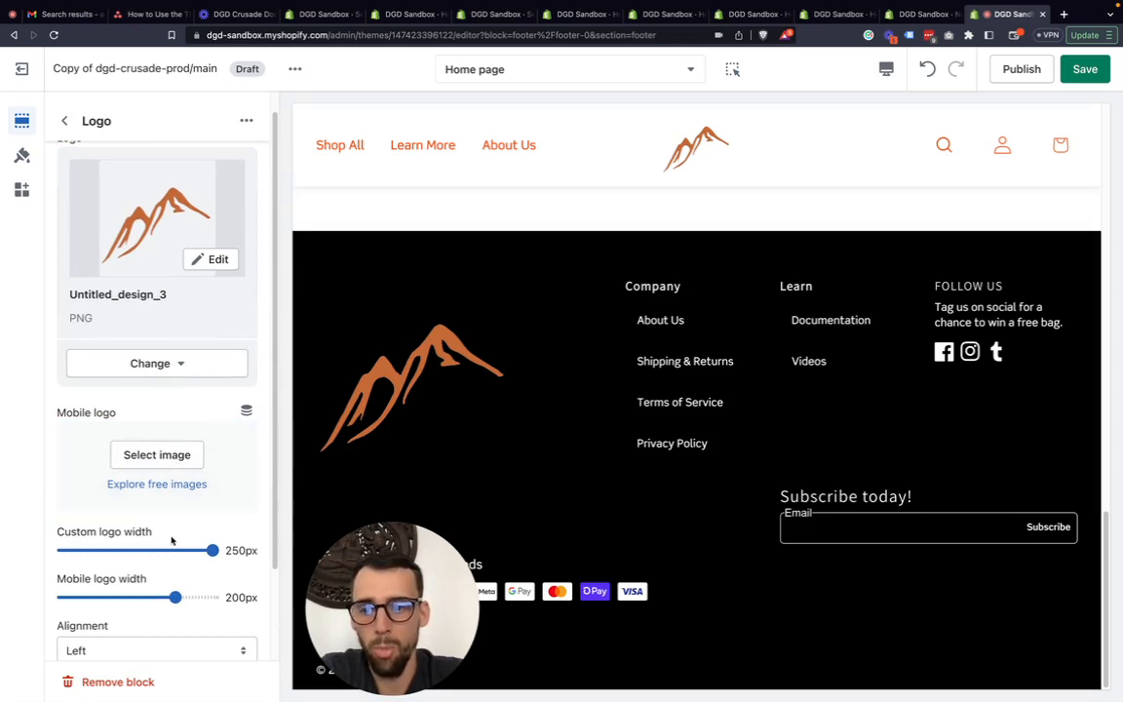
drag(211, 542, 62, 542)
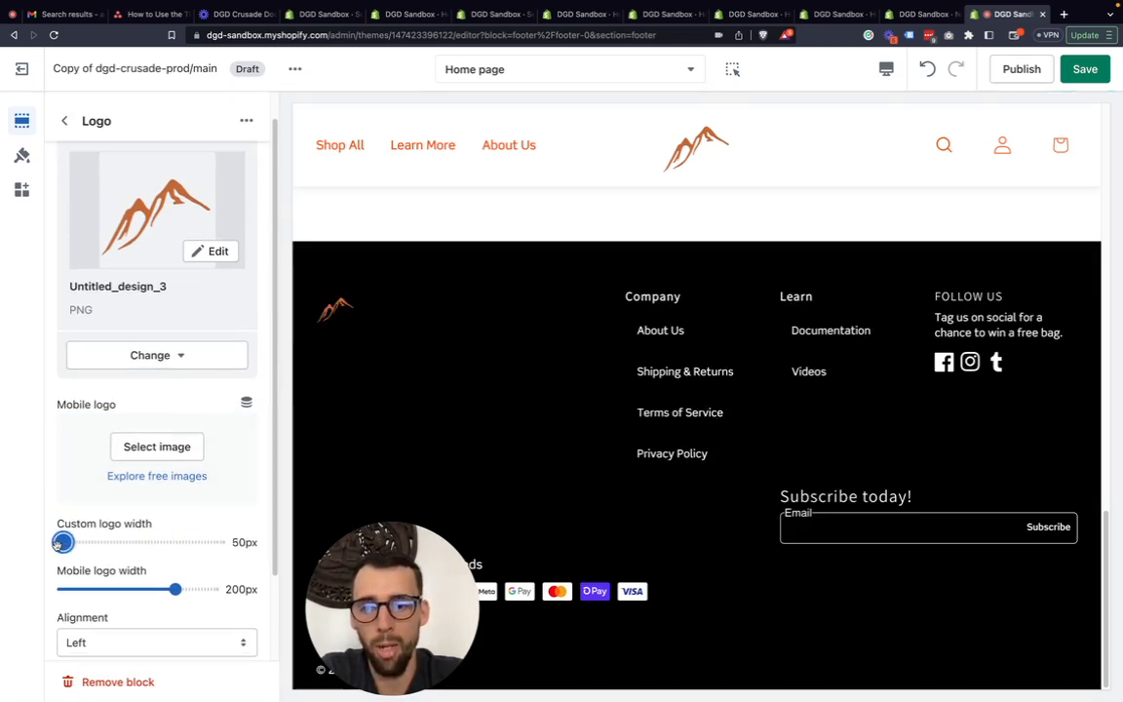
drag(62, 542, 214, 542)
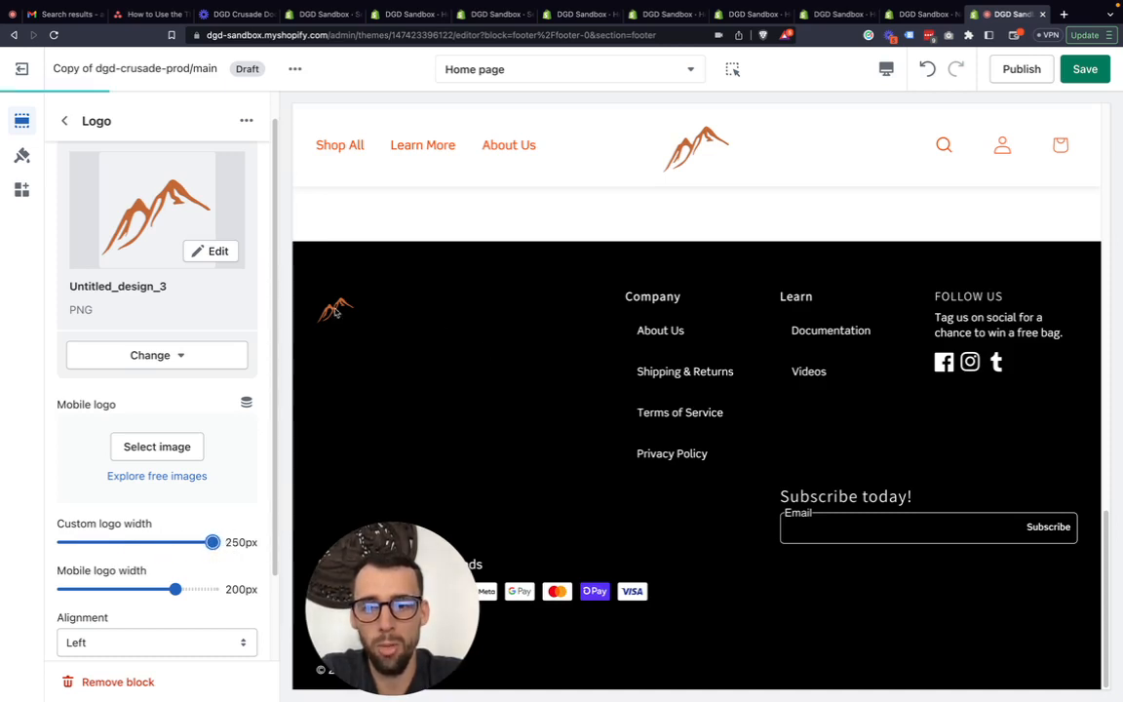
scroll(94, 486, down, 2)
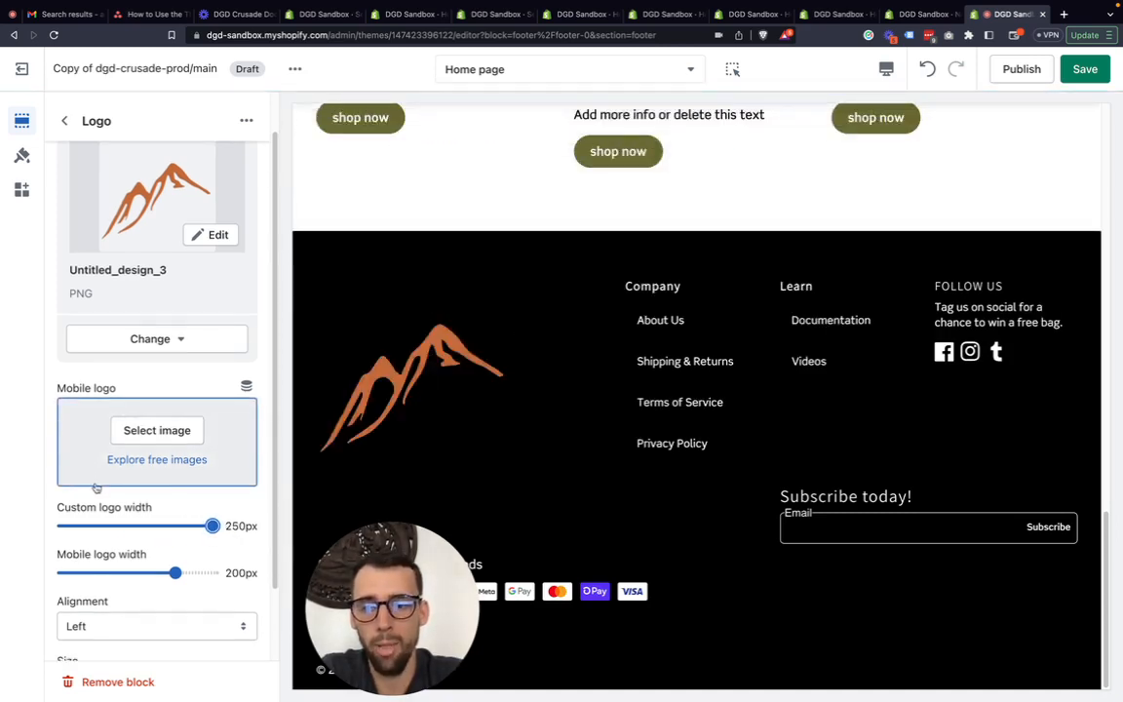
Try Center alignment for the footer logo and switch it back to Left
scroll(111, 540, down, 1)
click(113, 539)
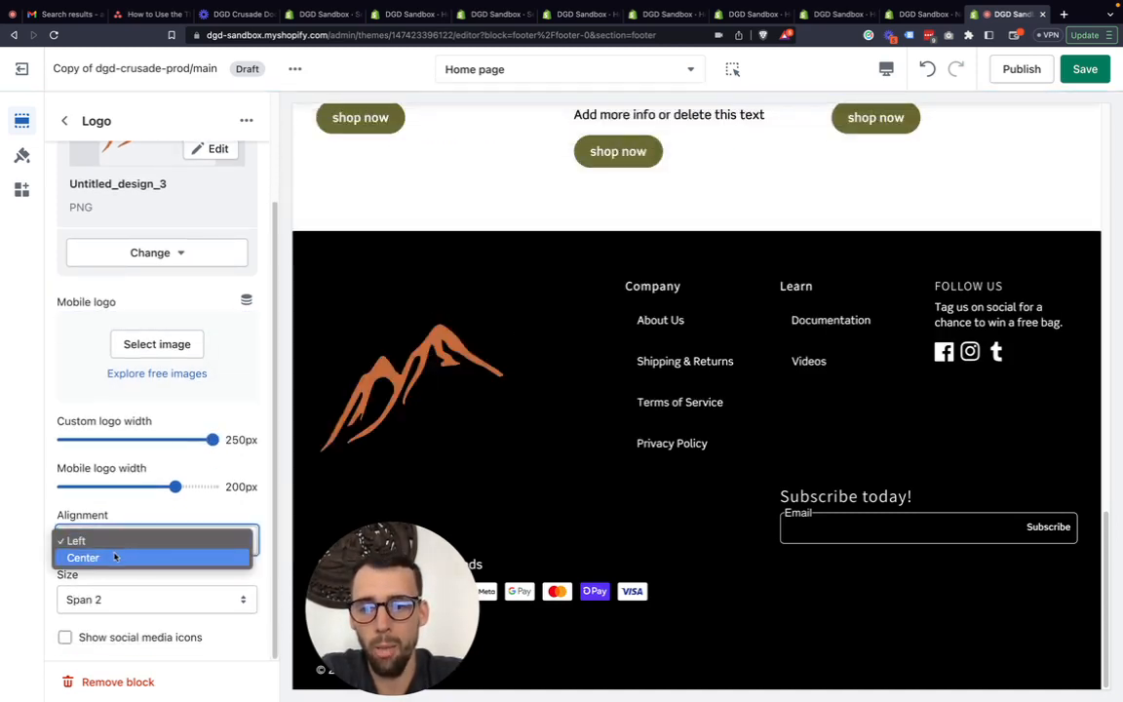
click(117, 557)
click(123, 538)
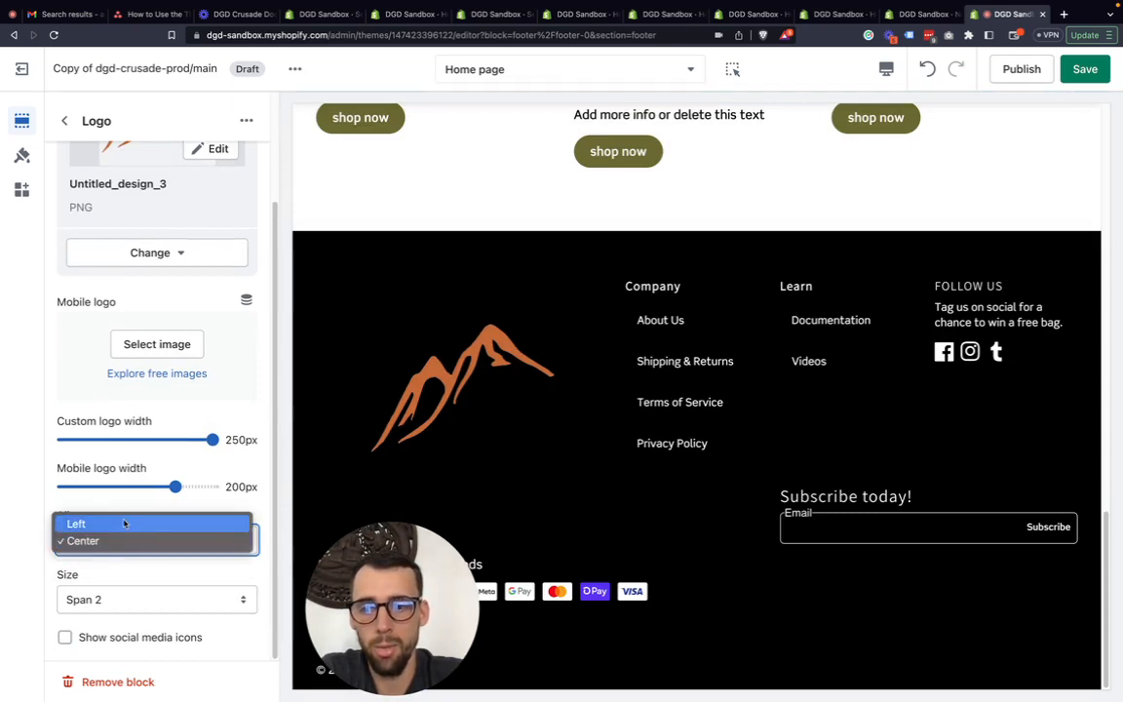
click(124, 523)
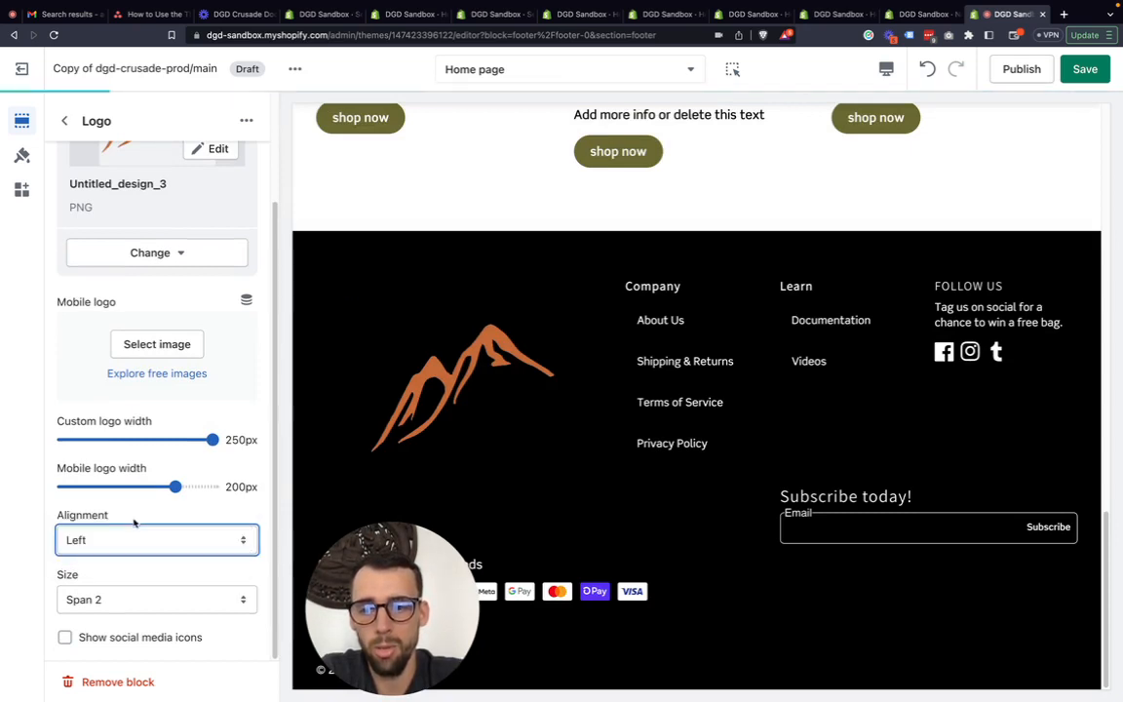
Try size Span 1 for the footer's Logo block and restore it to Span 2
click(138, 612)
click(143, 584)
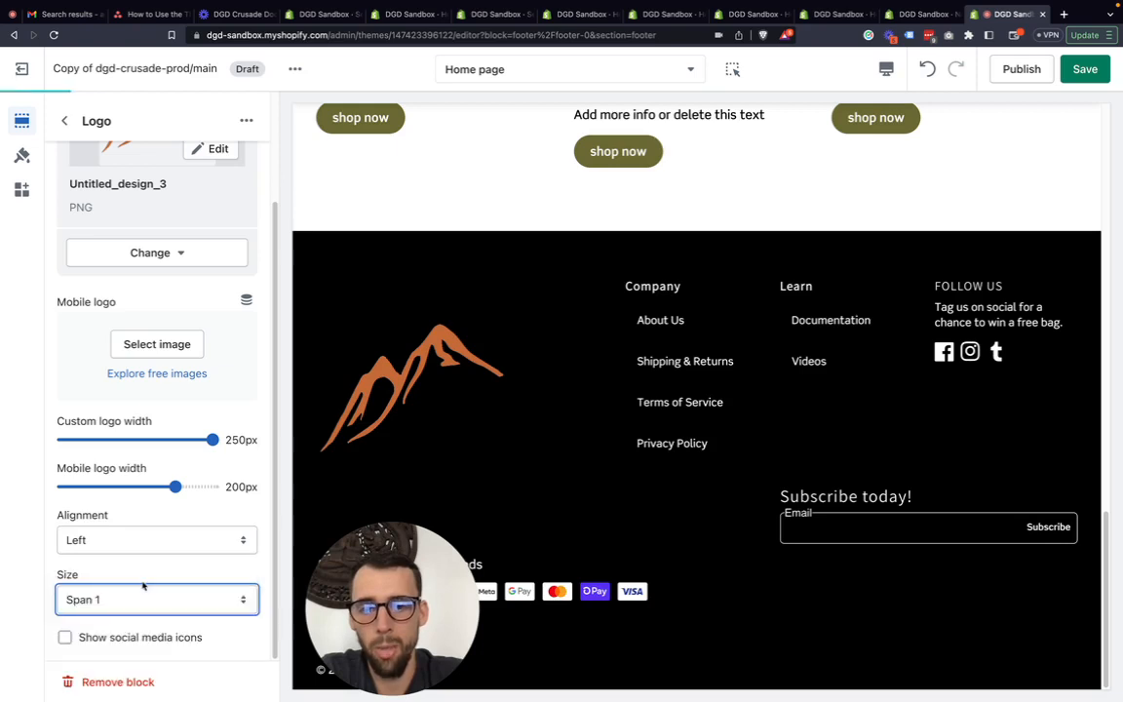
click(130, 599)
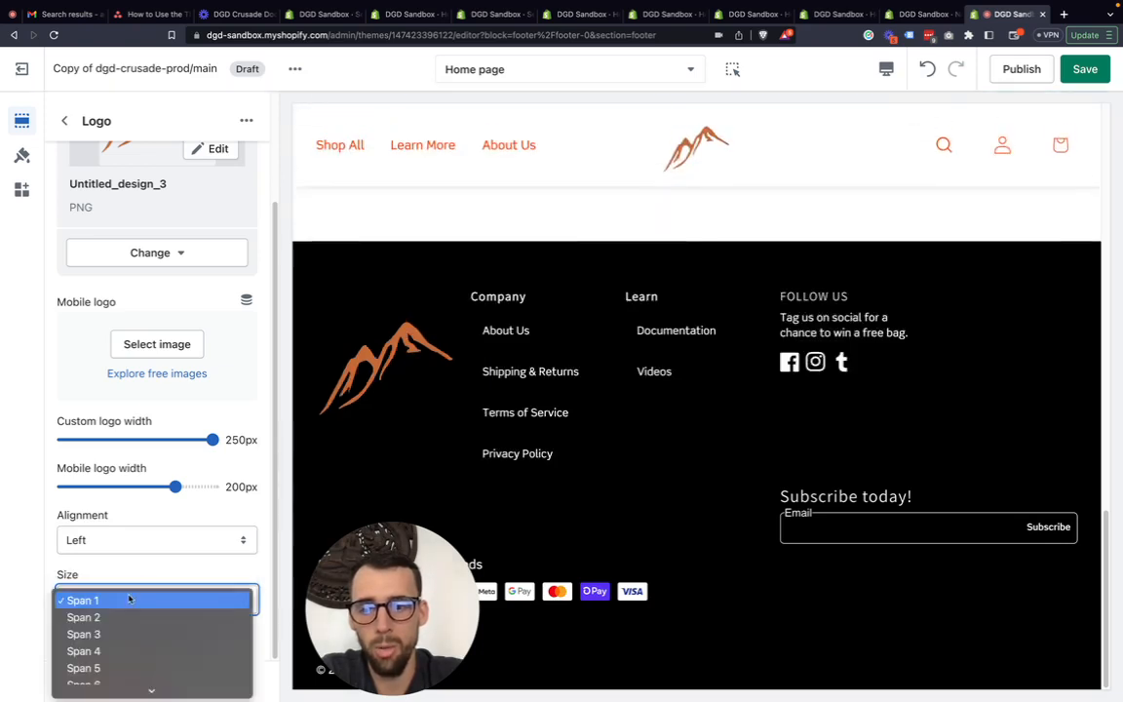
click(131, 616)
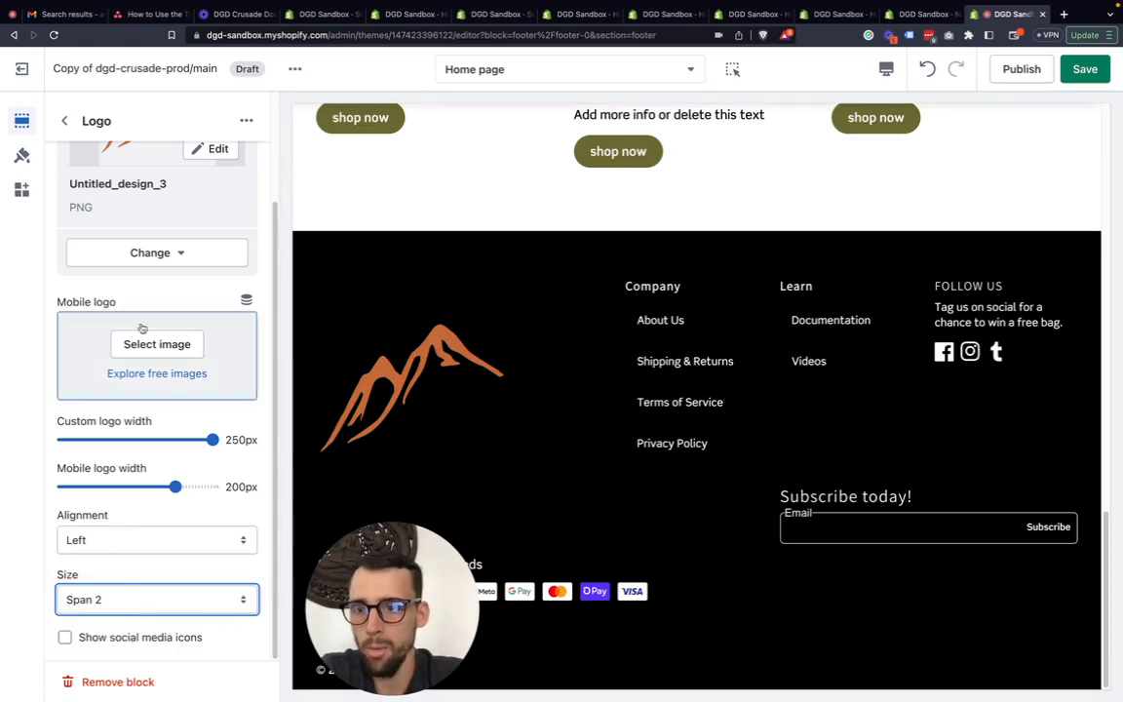
click(65, 123)
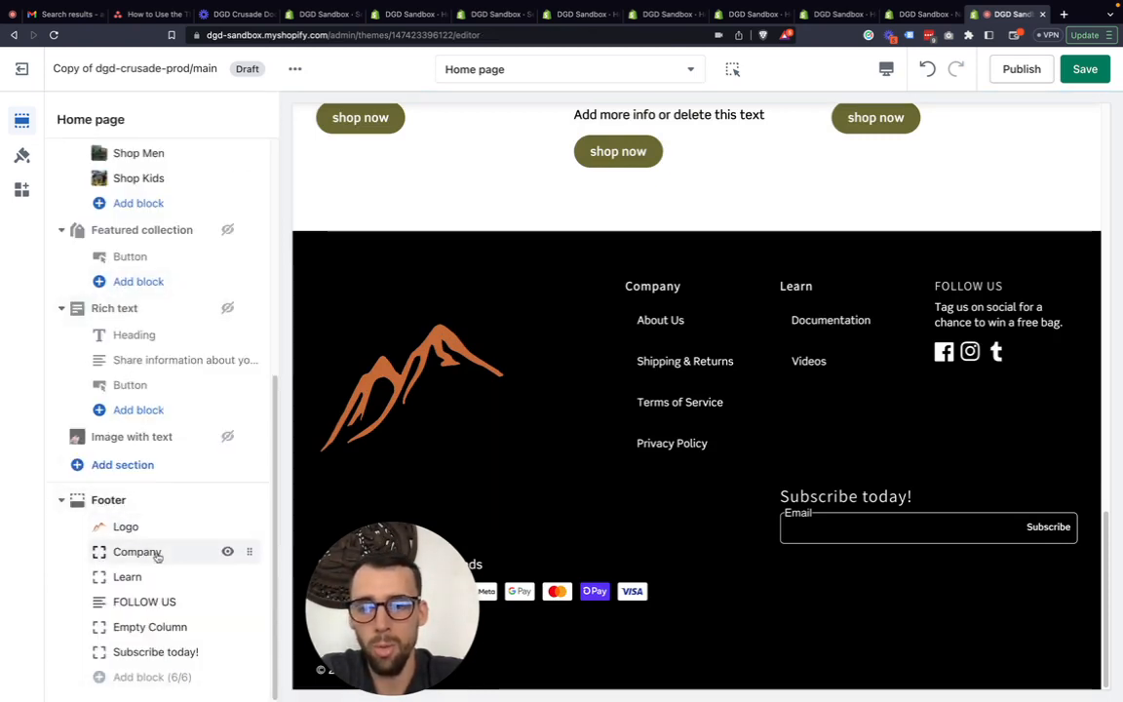
Try orange #FF4F00 as the menu title color of the footer's Company block, returning it to white #FFFFFF
click(153, 553)
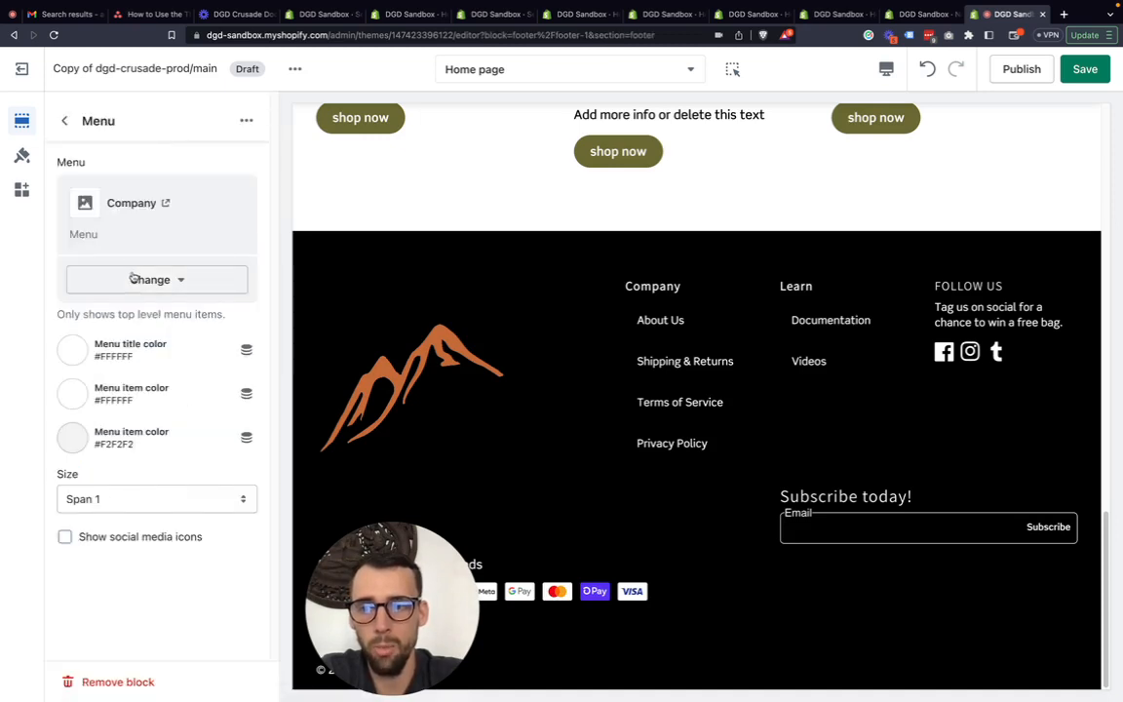
click(77, 356)
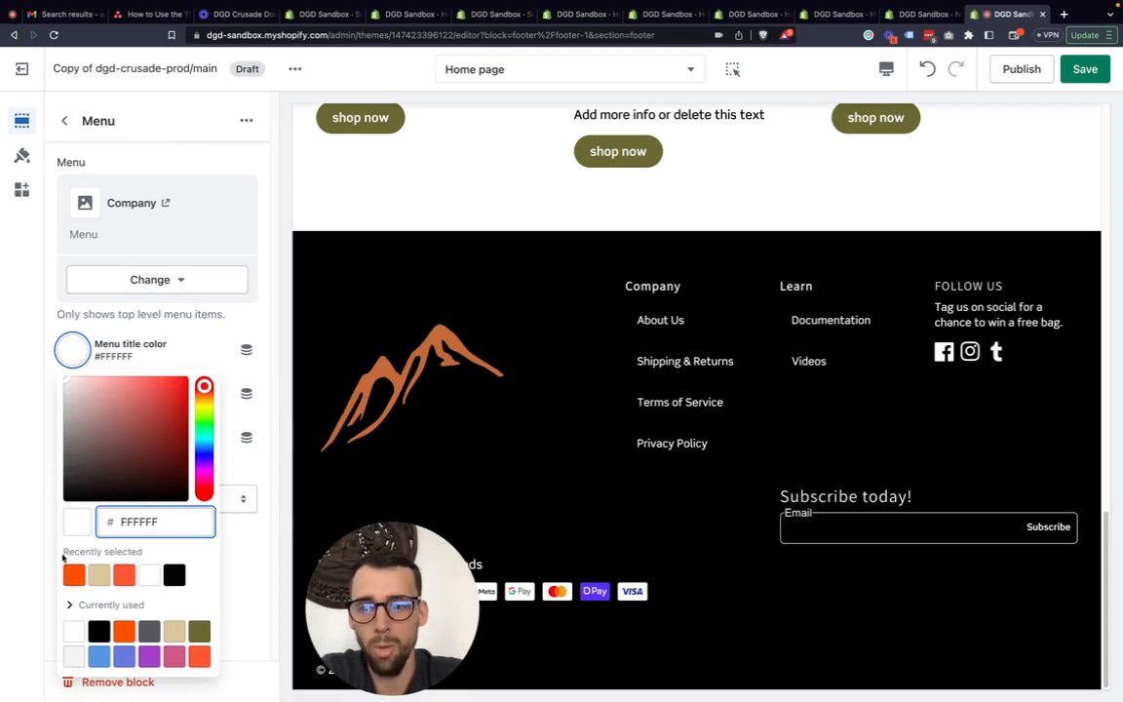
click(75, 575)
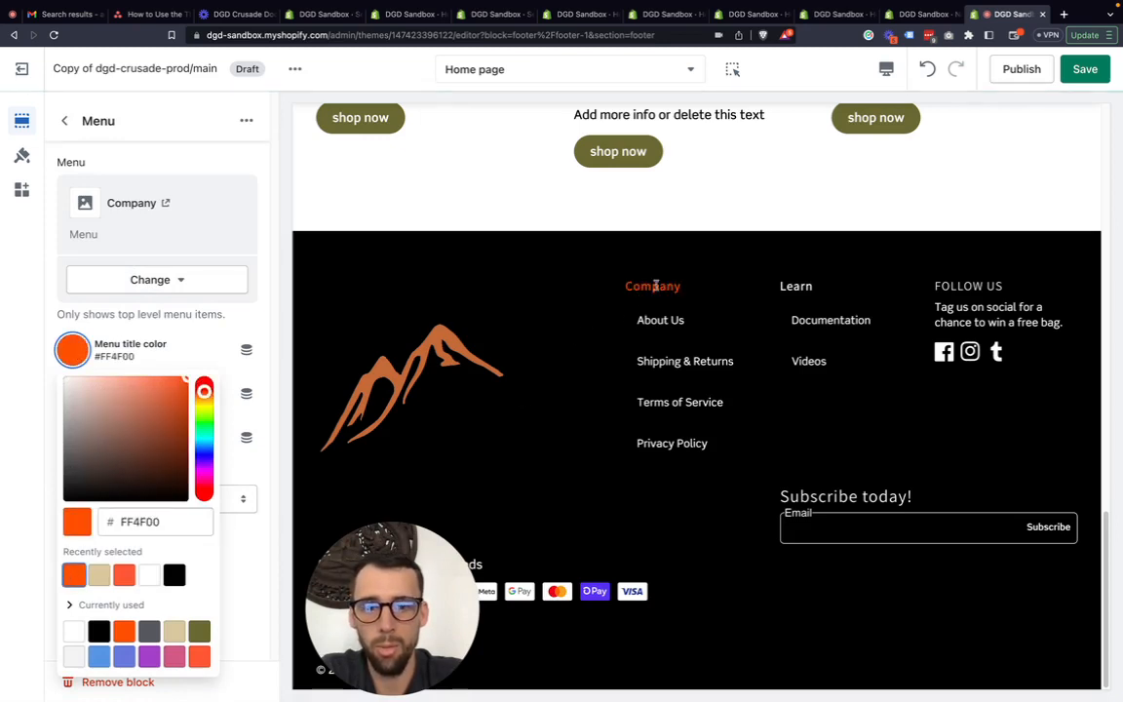
click(22, 421)
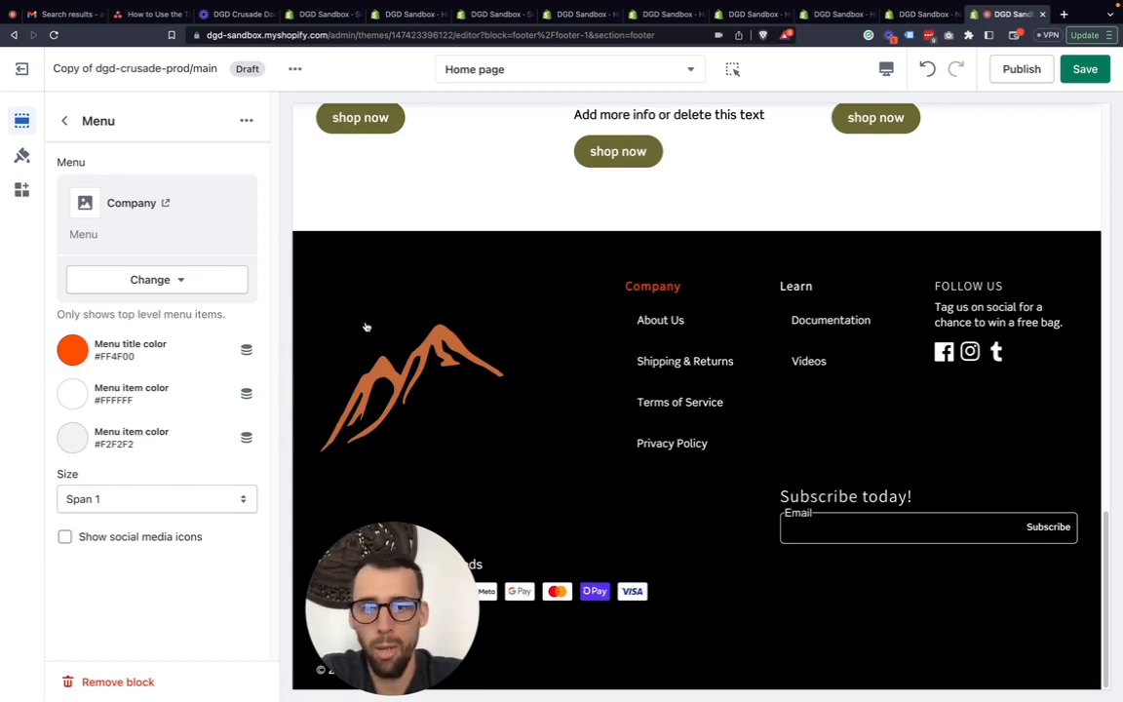
click(73, 349)
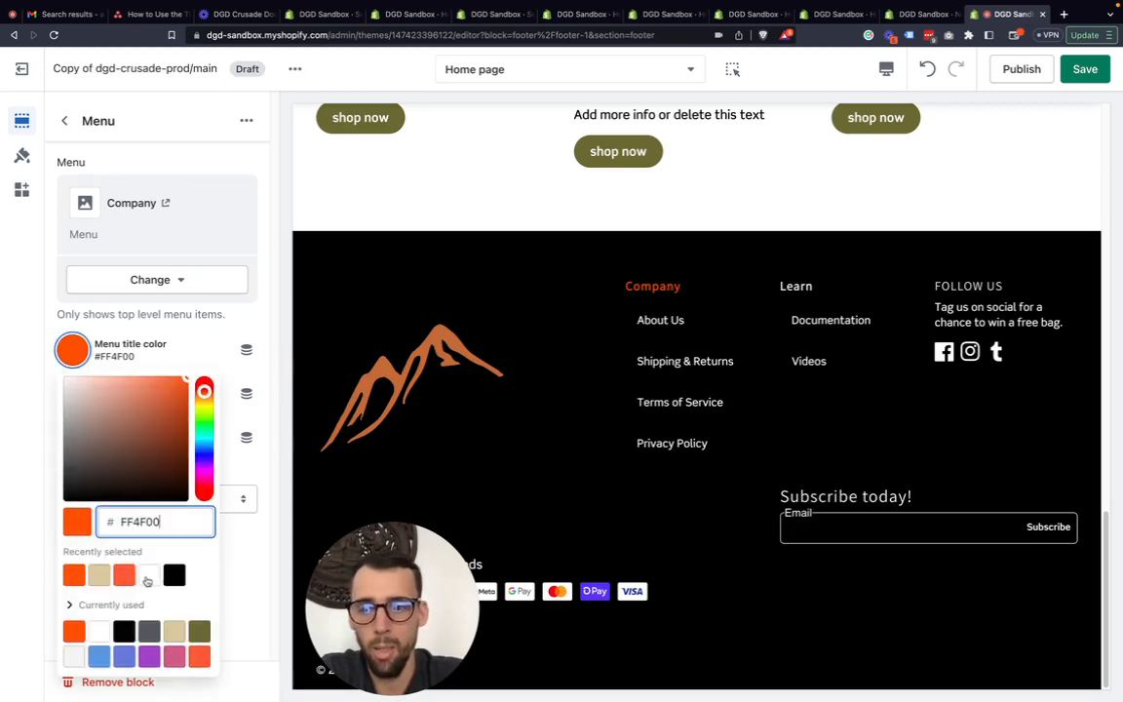
click(148, 575)
click(70, 131)
click(67, 125)
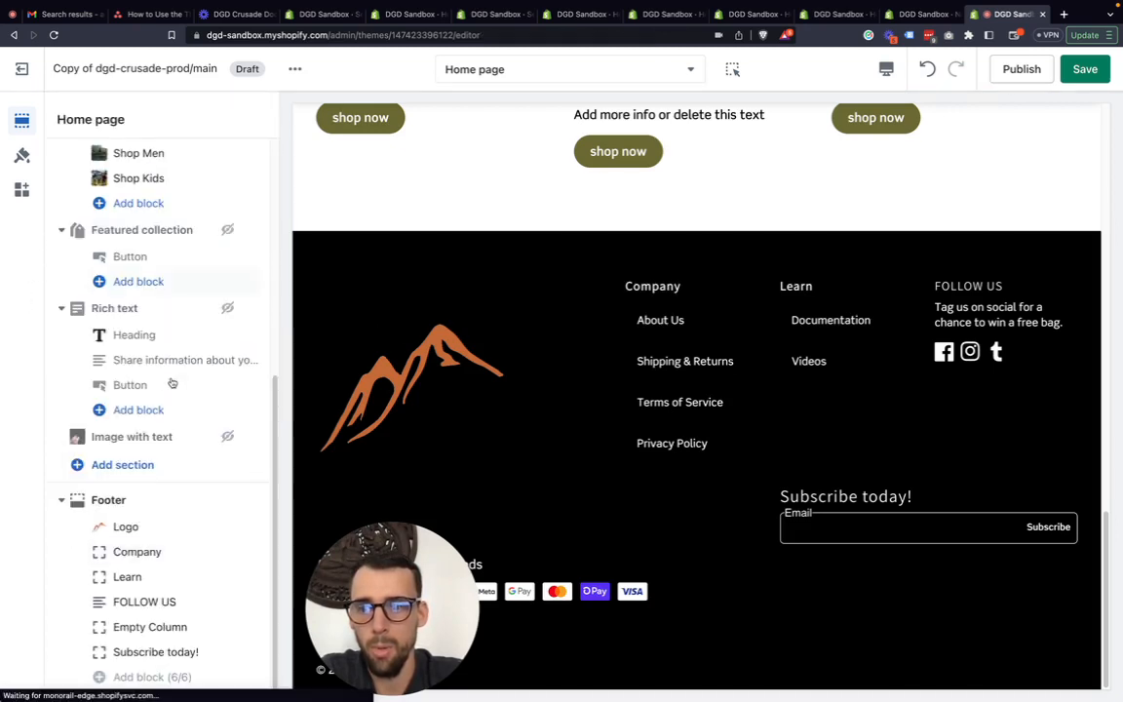
Review the footer's FOLLOW US text block, turning its social media icons off and on again
click(156, 604)
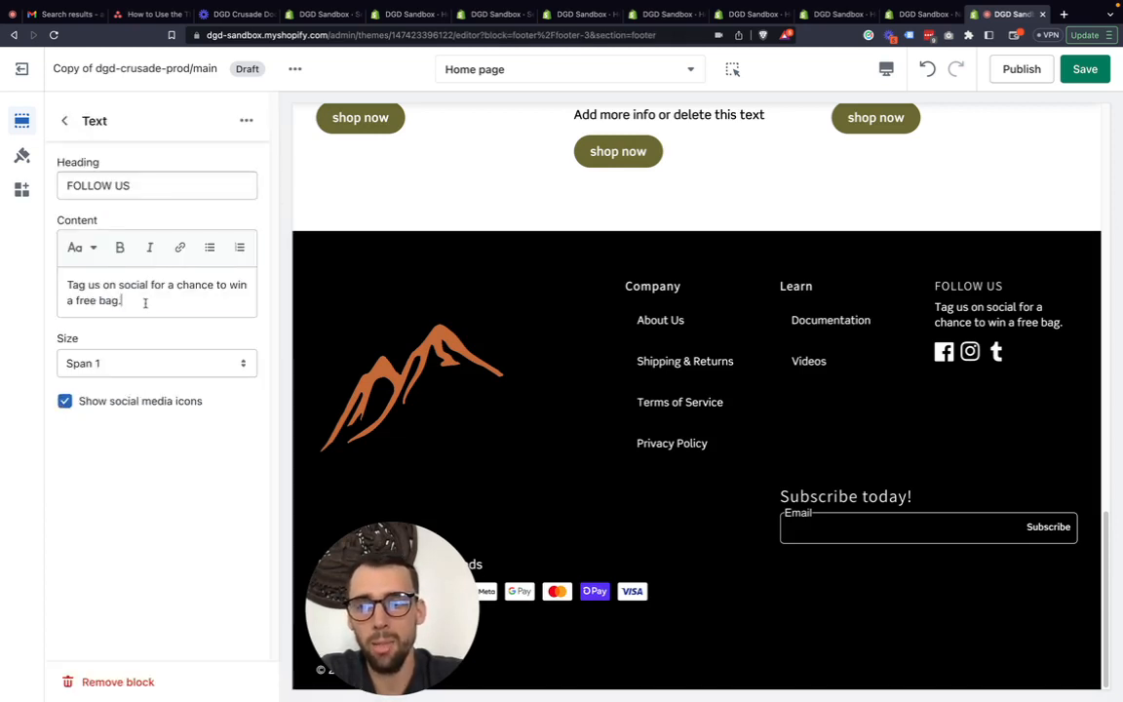
drag(146, 302, 68, 275)
click(102, 280)
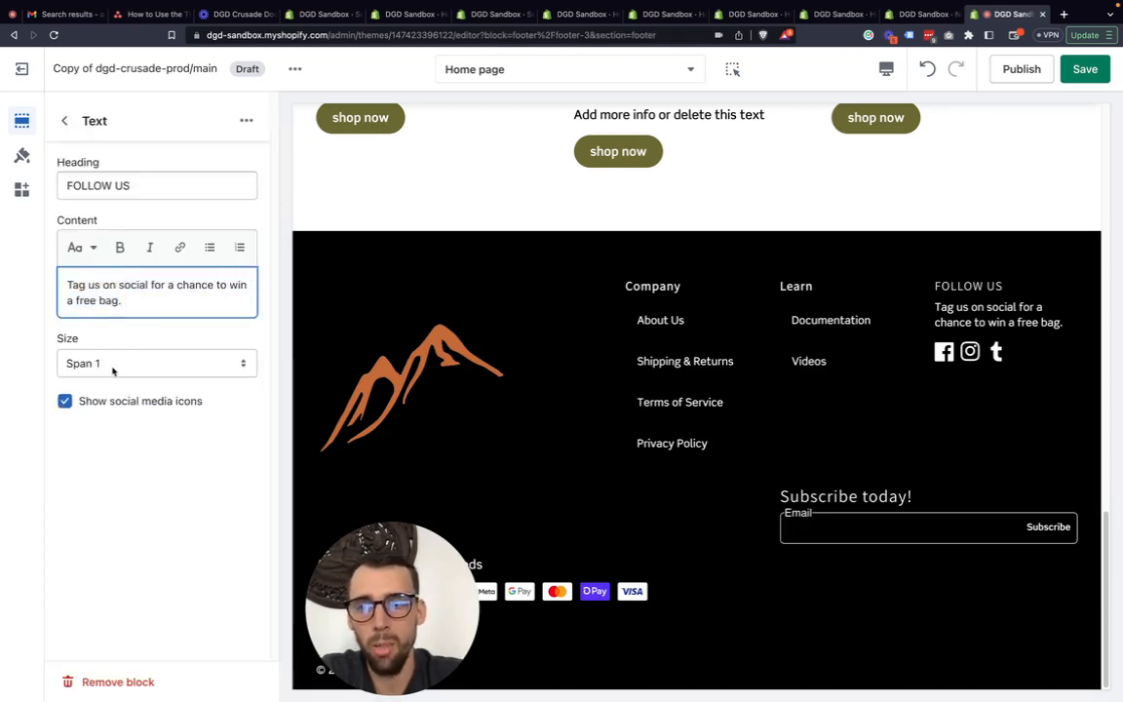
click(123, 403)
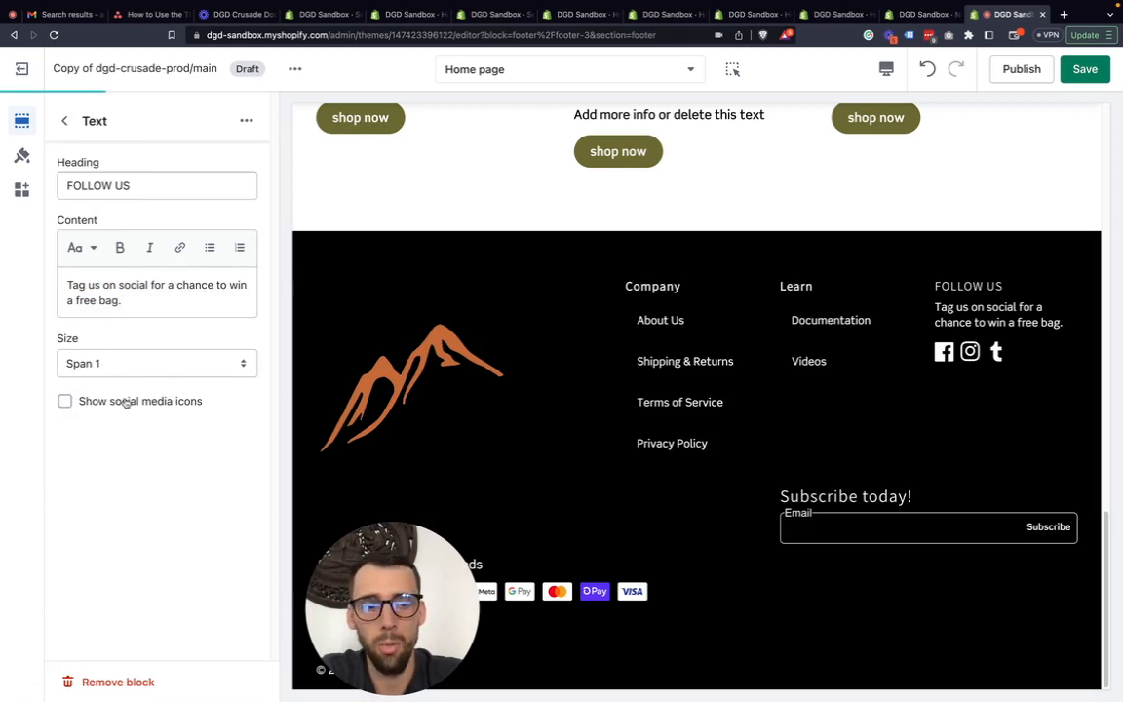
click(123, 402)
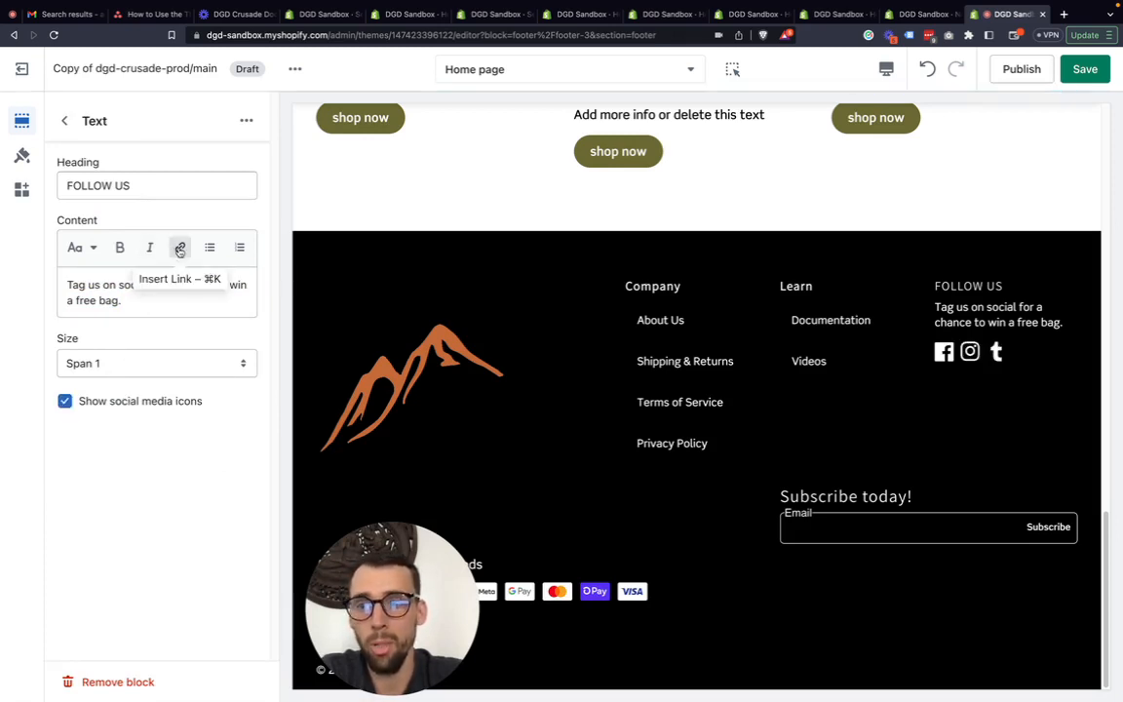
drag(140, 301, 99, 282)
click(195, 306)
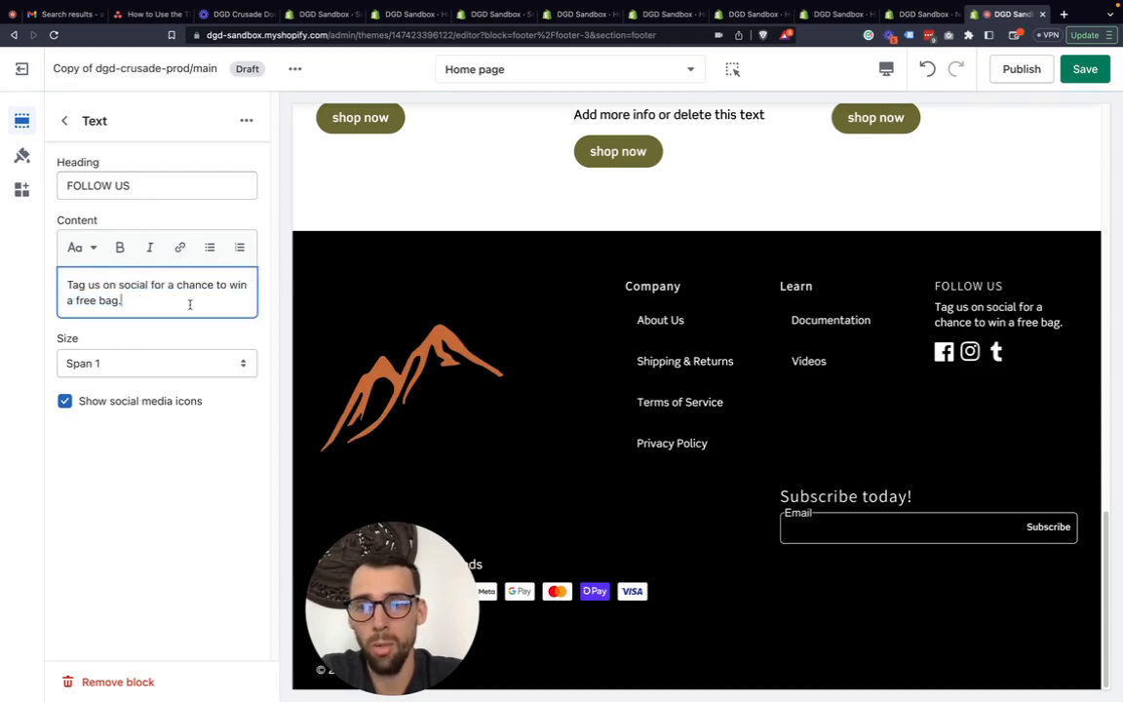
click(65, 120)
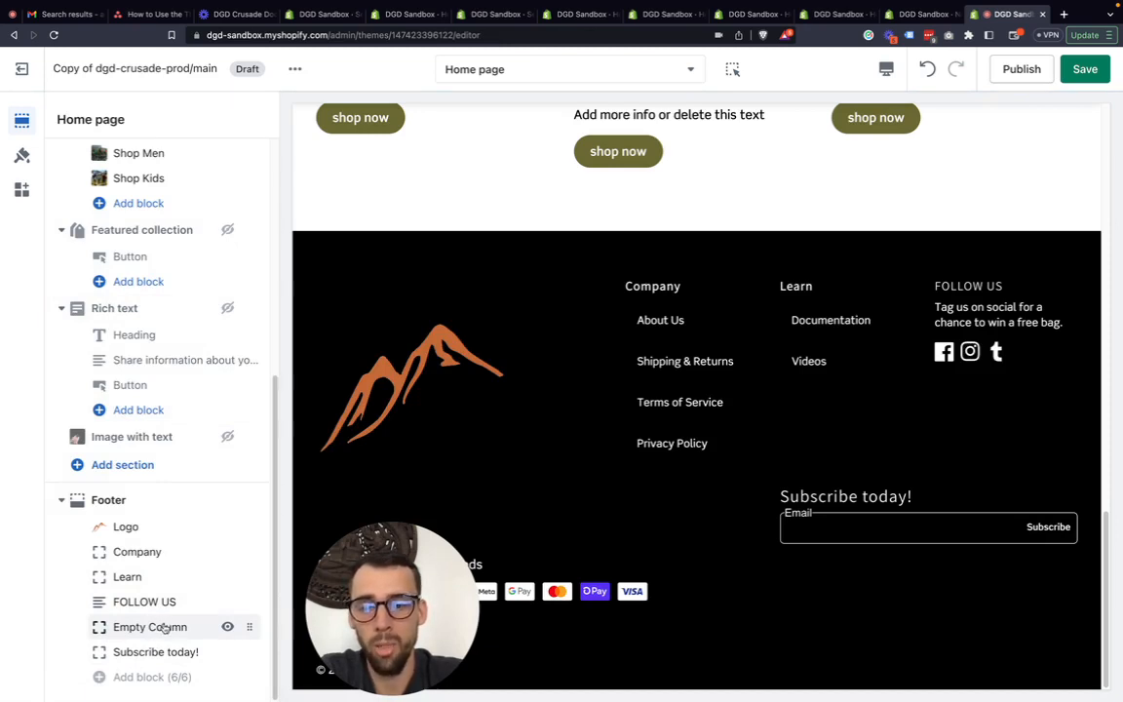
Hide and re-show the footer's Empty Column block, and view its menu location and size settings
click(228, 626)
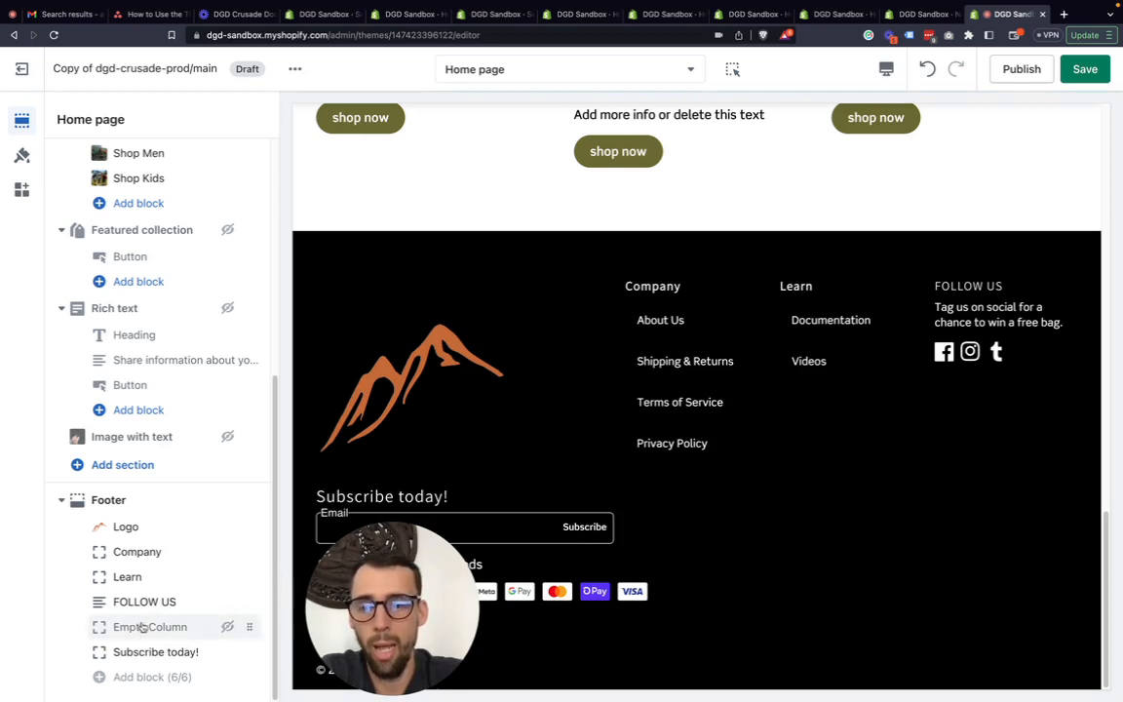
click(227, 627)
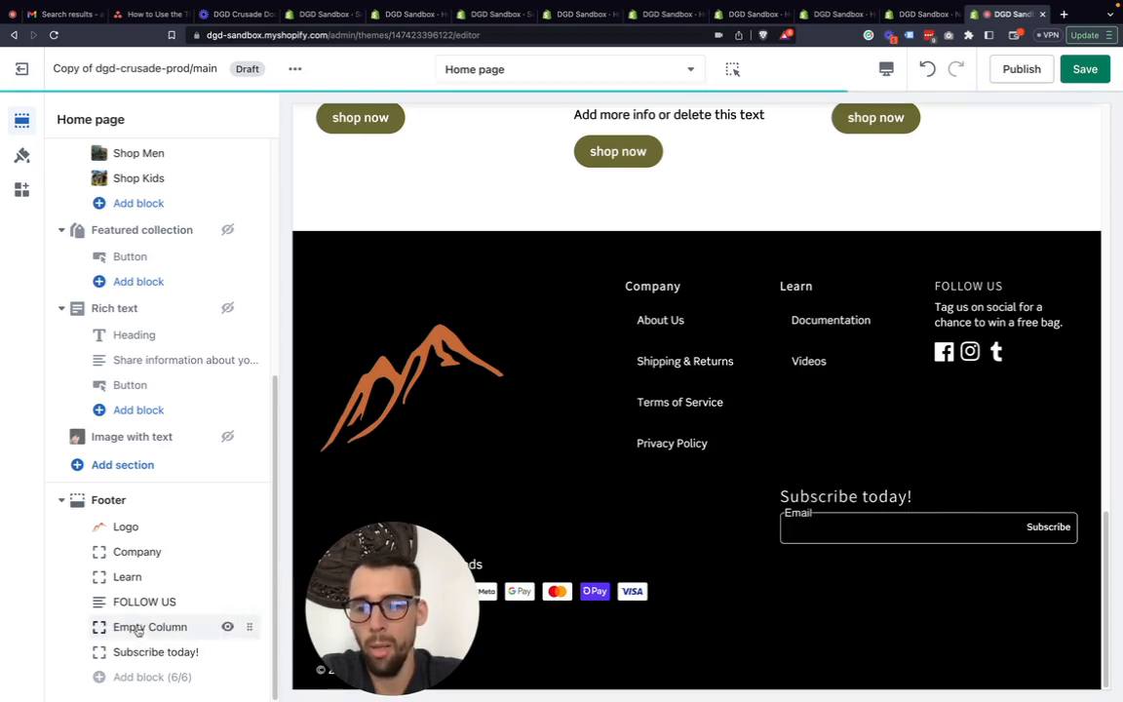
click(138, 629)
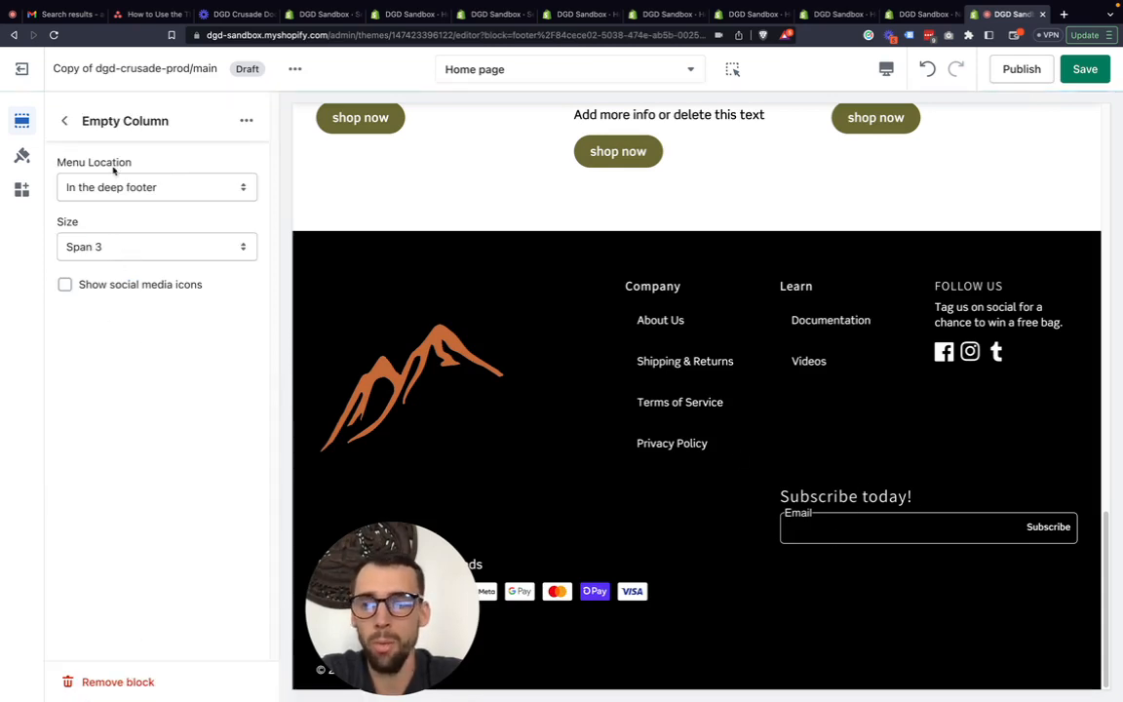
click(65, 121)
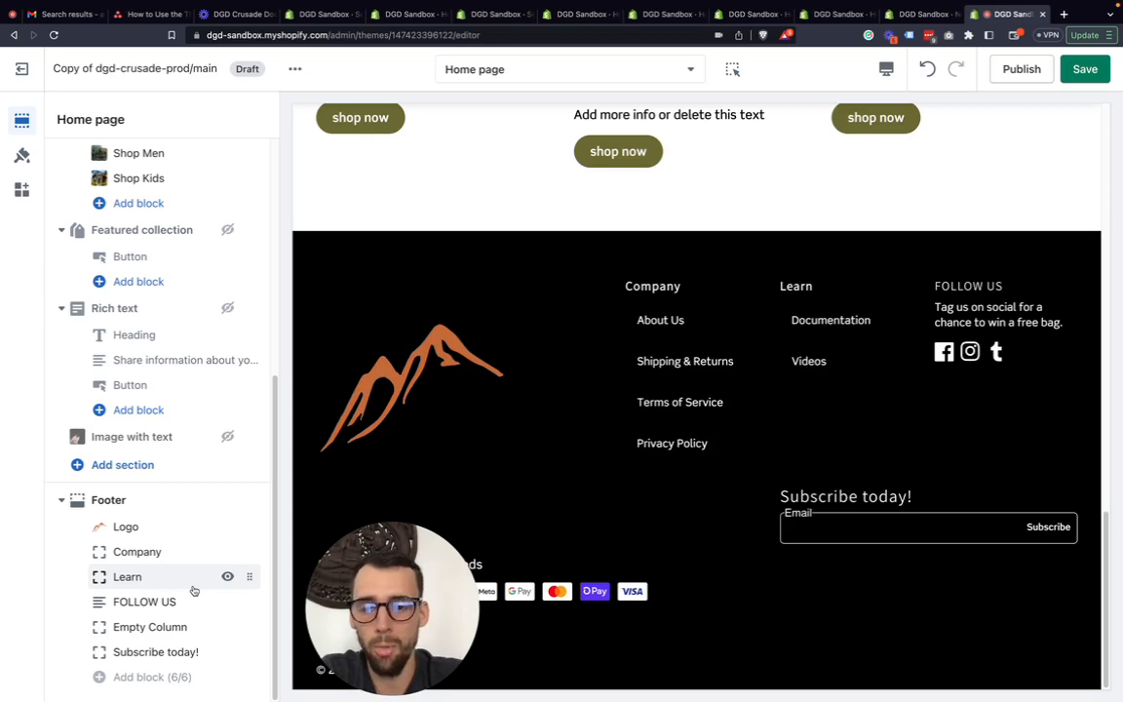
Preview the home page in the Mobile view and examine how the footer blocks stack
click(883, 71)
click(927, 111)
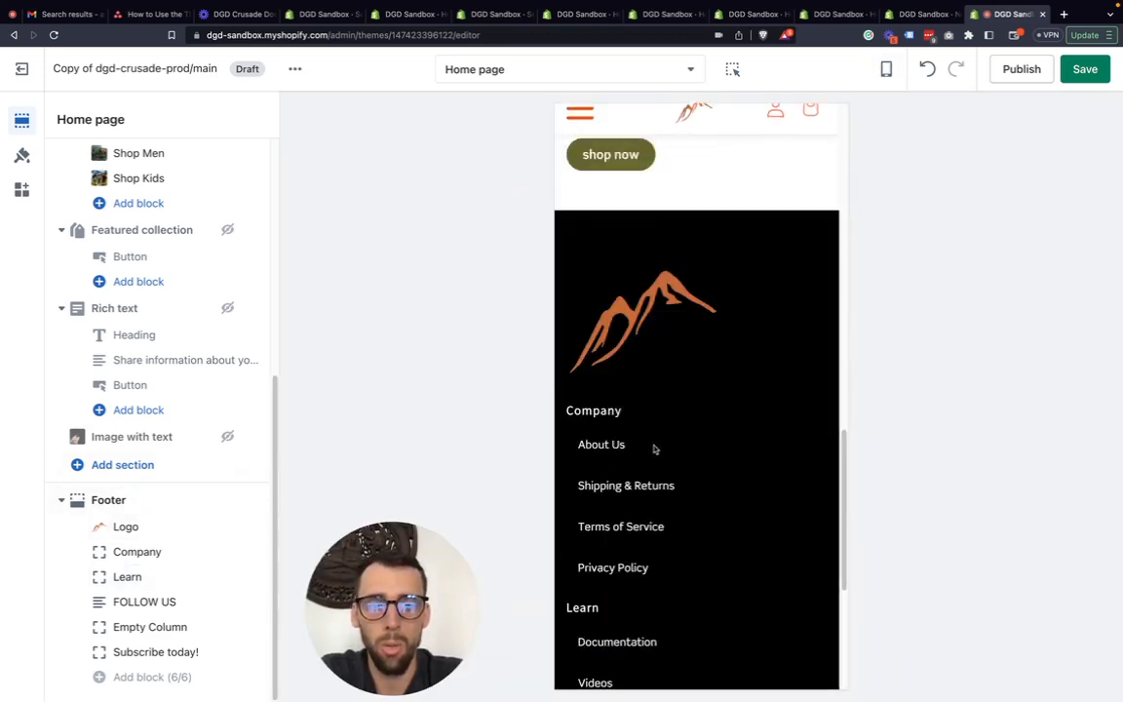
scroll(654, 449, down, 2)
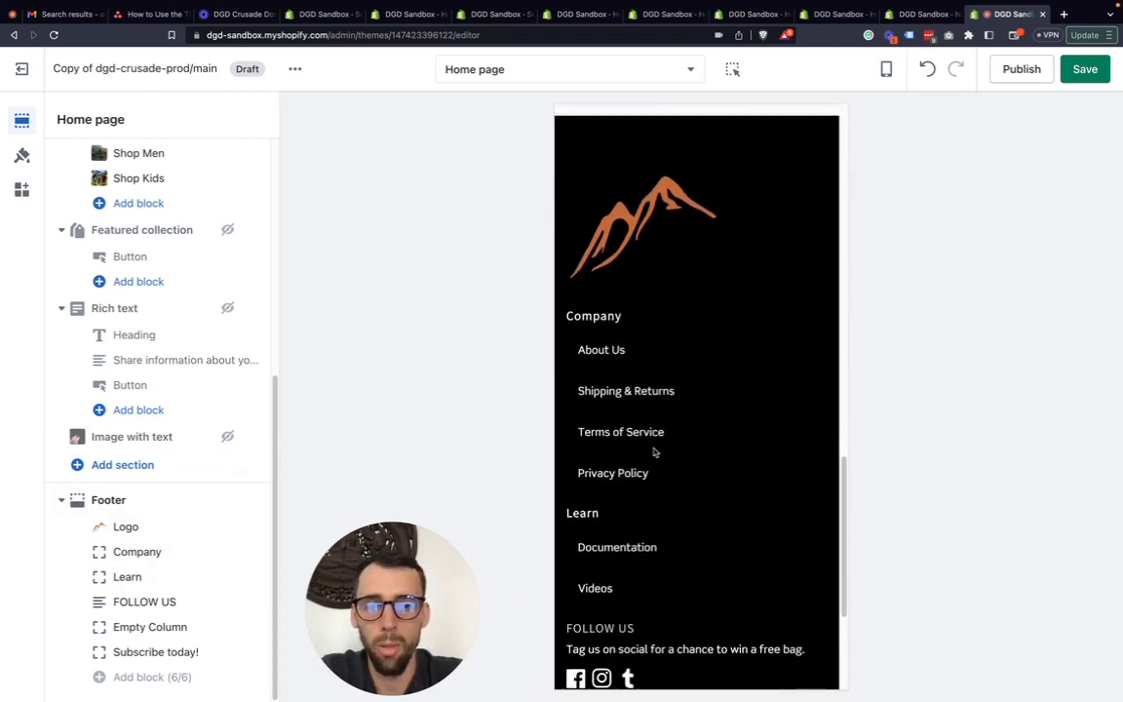
scroll(655, 451, down, 2)
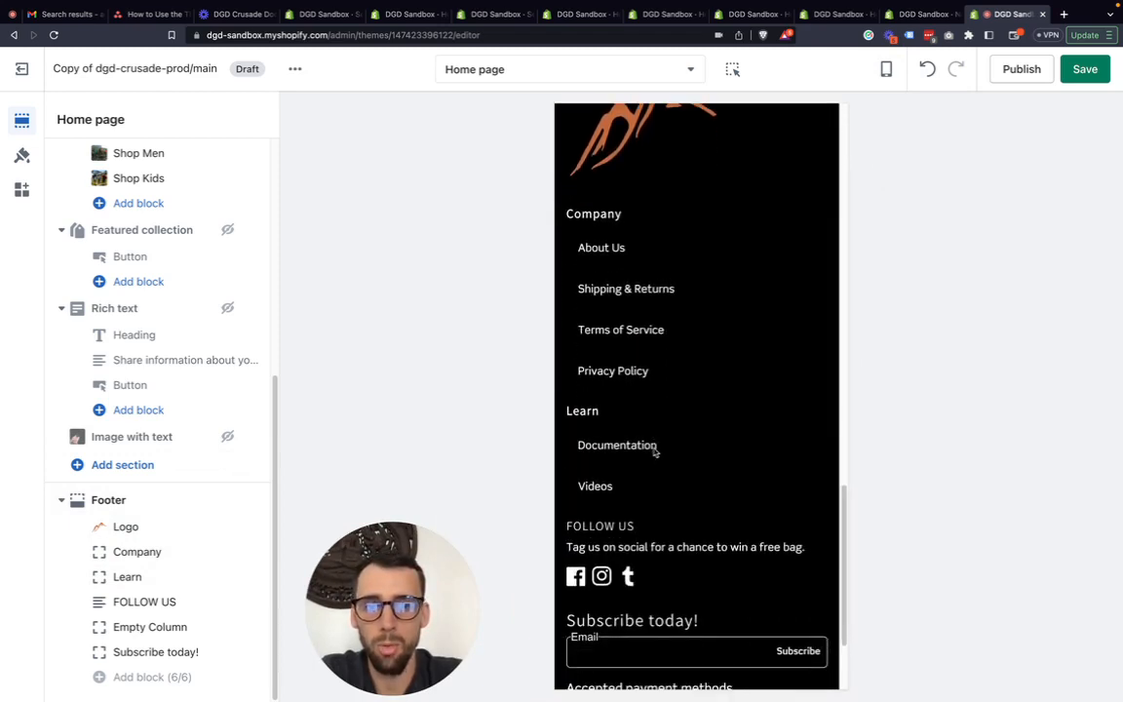
scroll(654, 448, down, 3)
scroll(654, 452, up, 8)
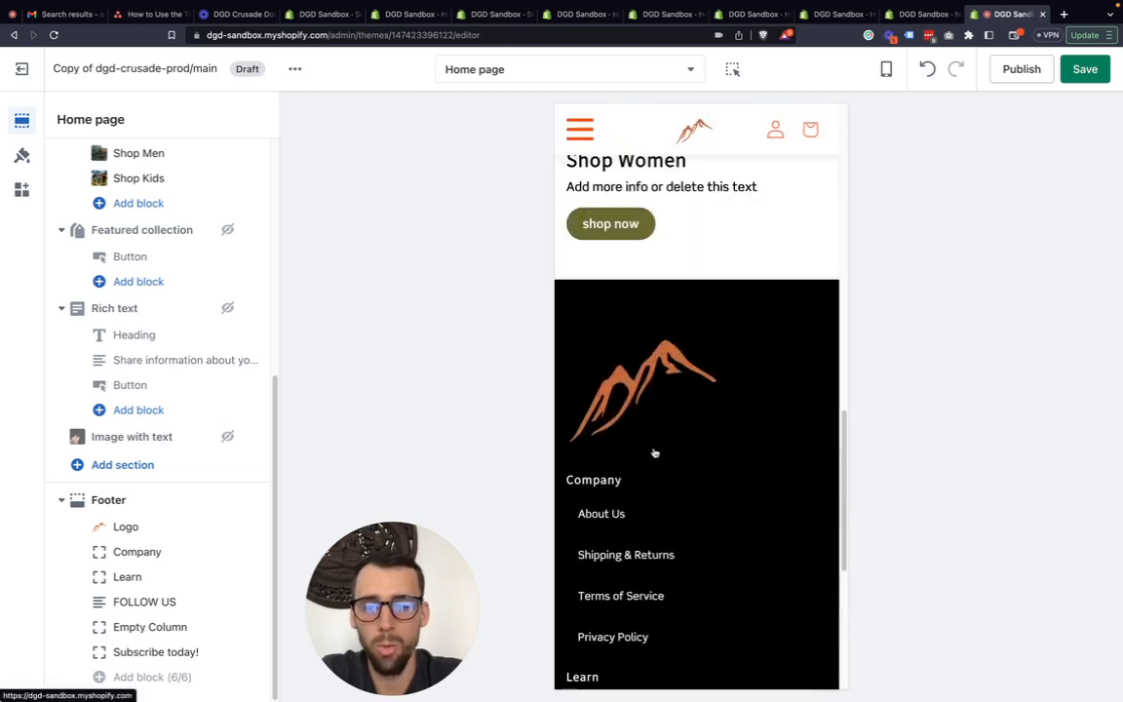
scroll(654, 452, up, 1)
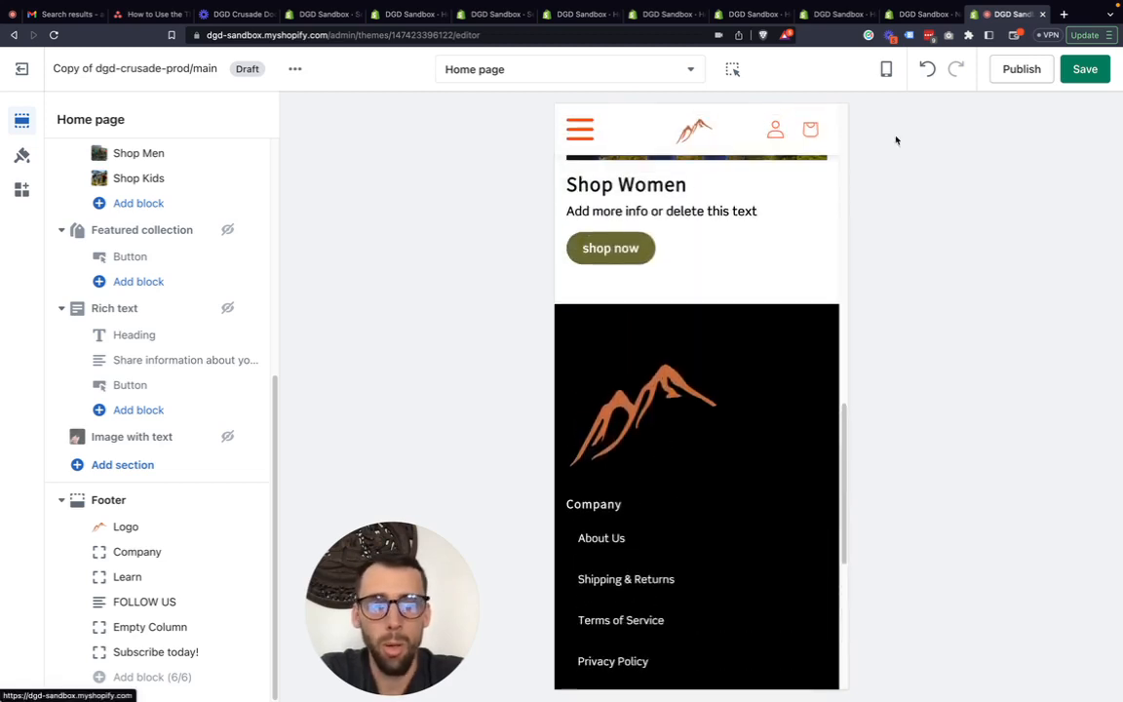
Switch the preview back to Desktop and return to the start of the home page and its section list
click(886, 69)
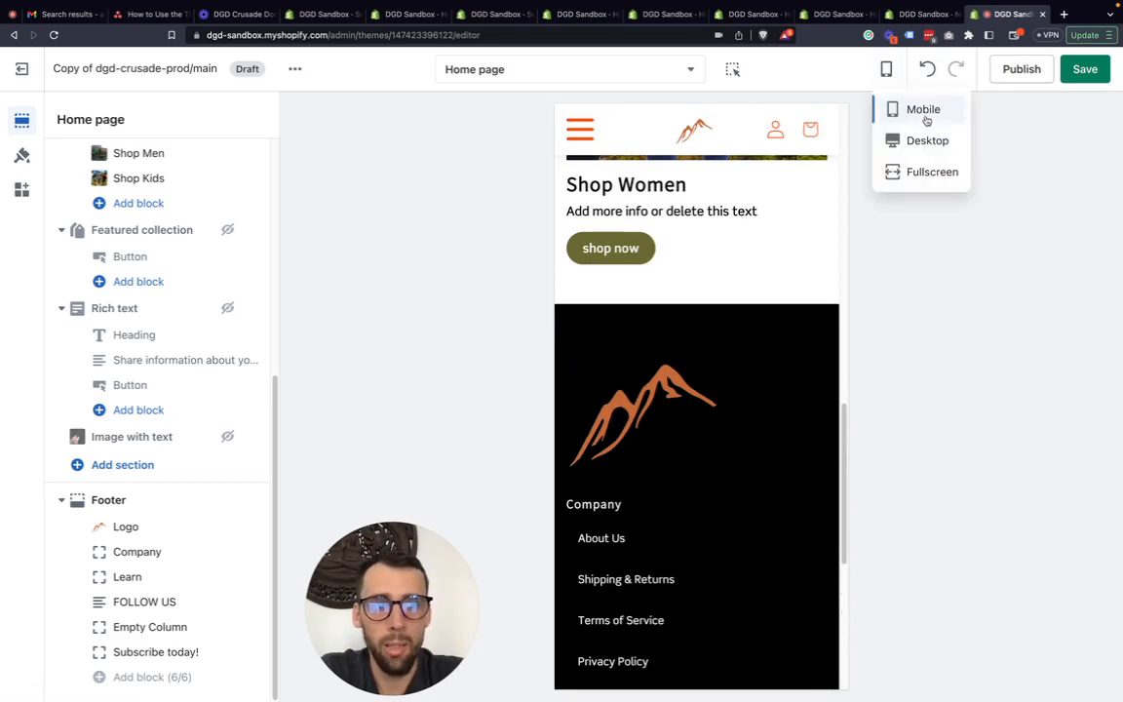
click(897, 144)
scroll(585, 410, up, 15)
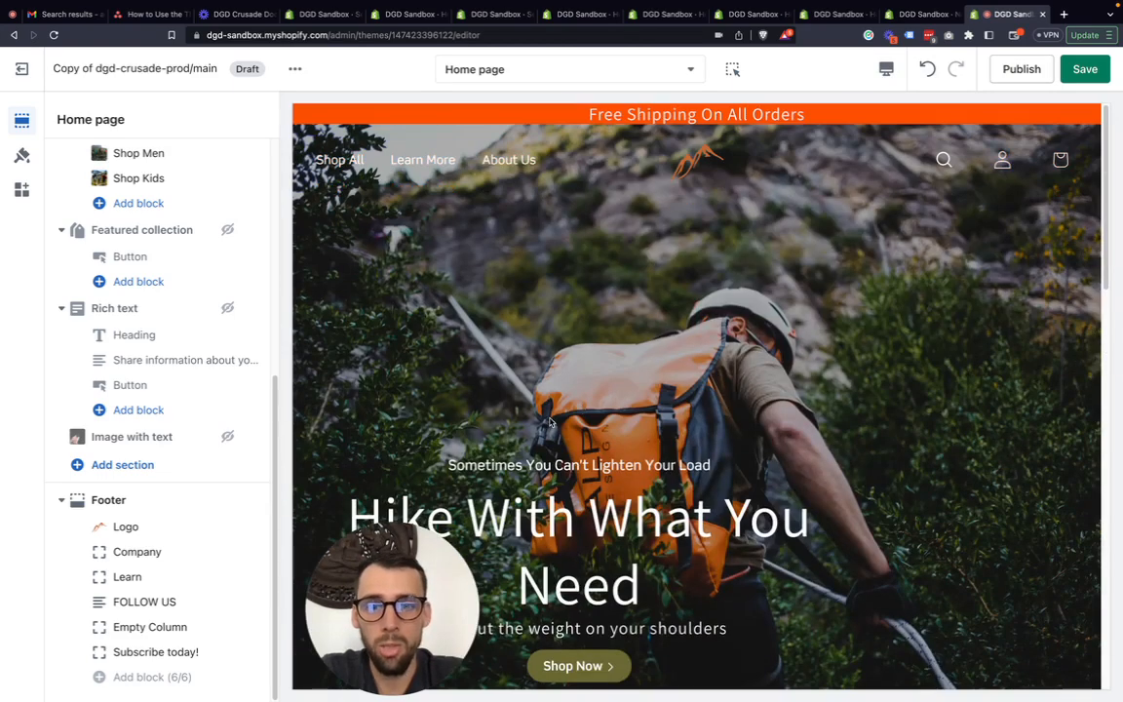
scroll(141, 280, up, 5)
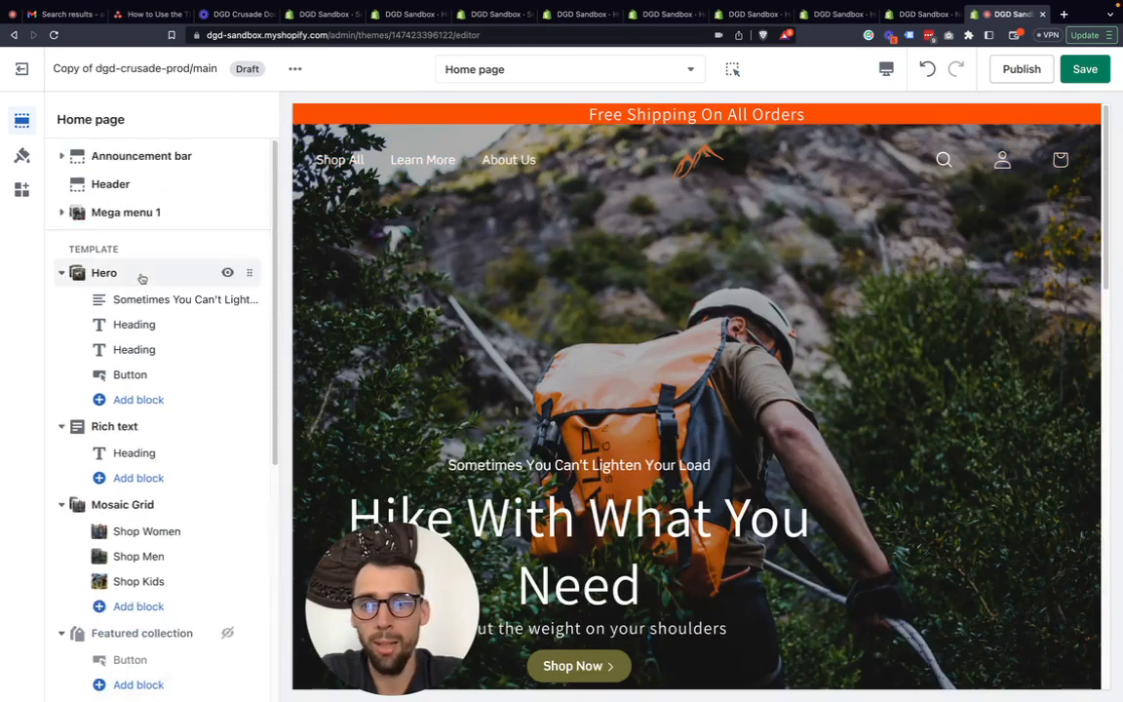